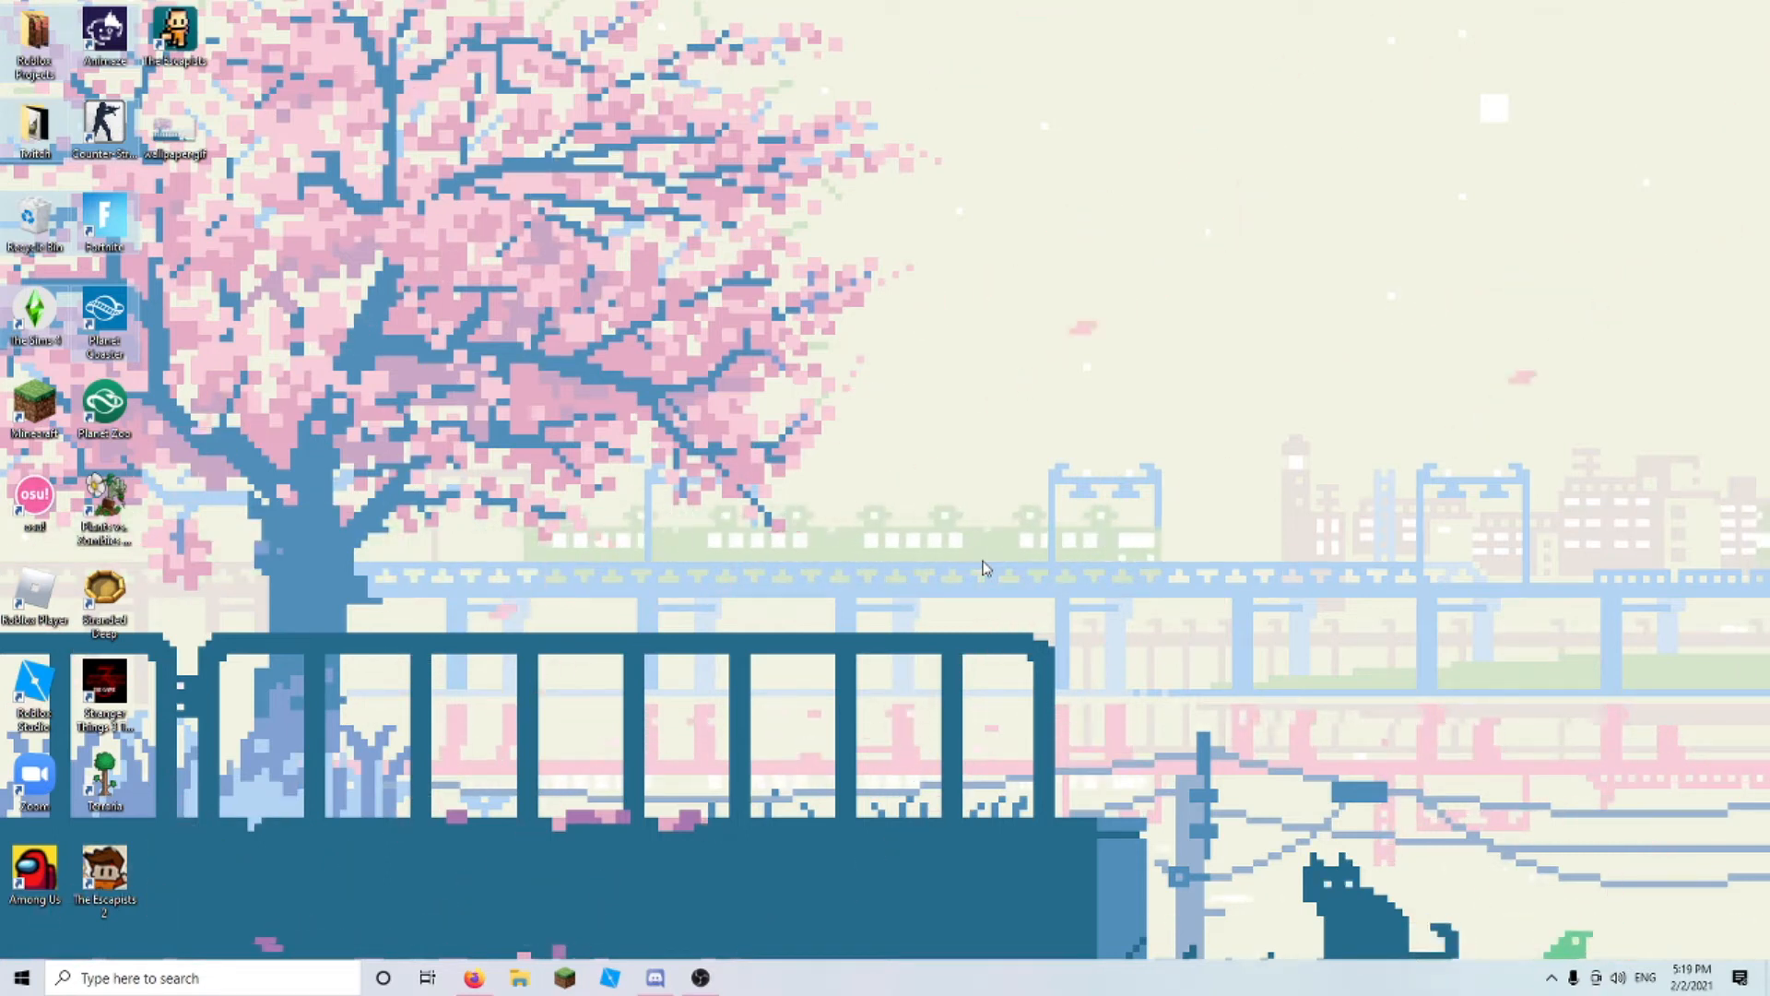
- Switch to Firefox and open the Load Character Lite page from the Plugins category of the Roblox Create library
{"action": "left_click", "coordinate": [476, 978]}
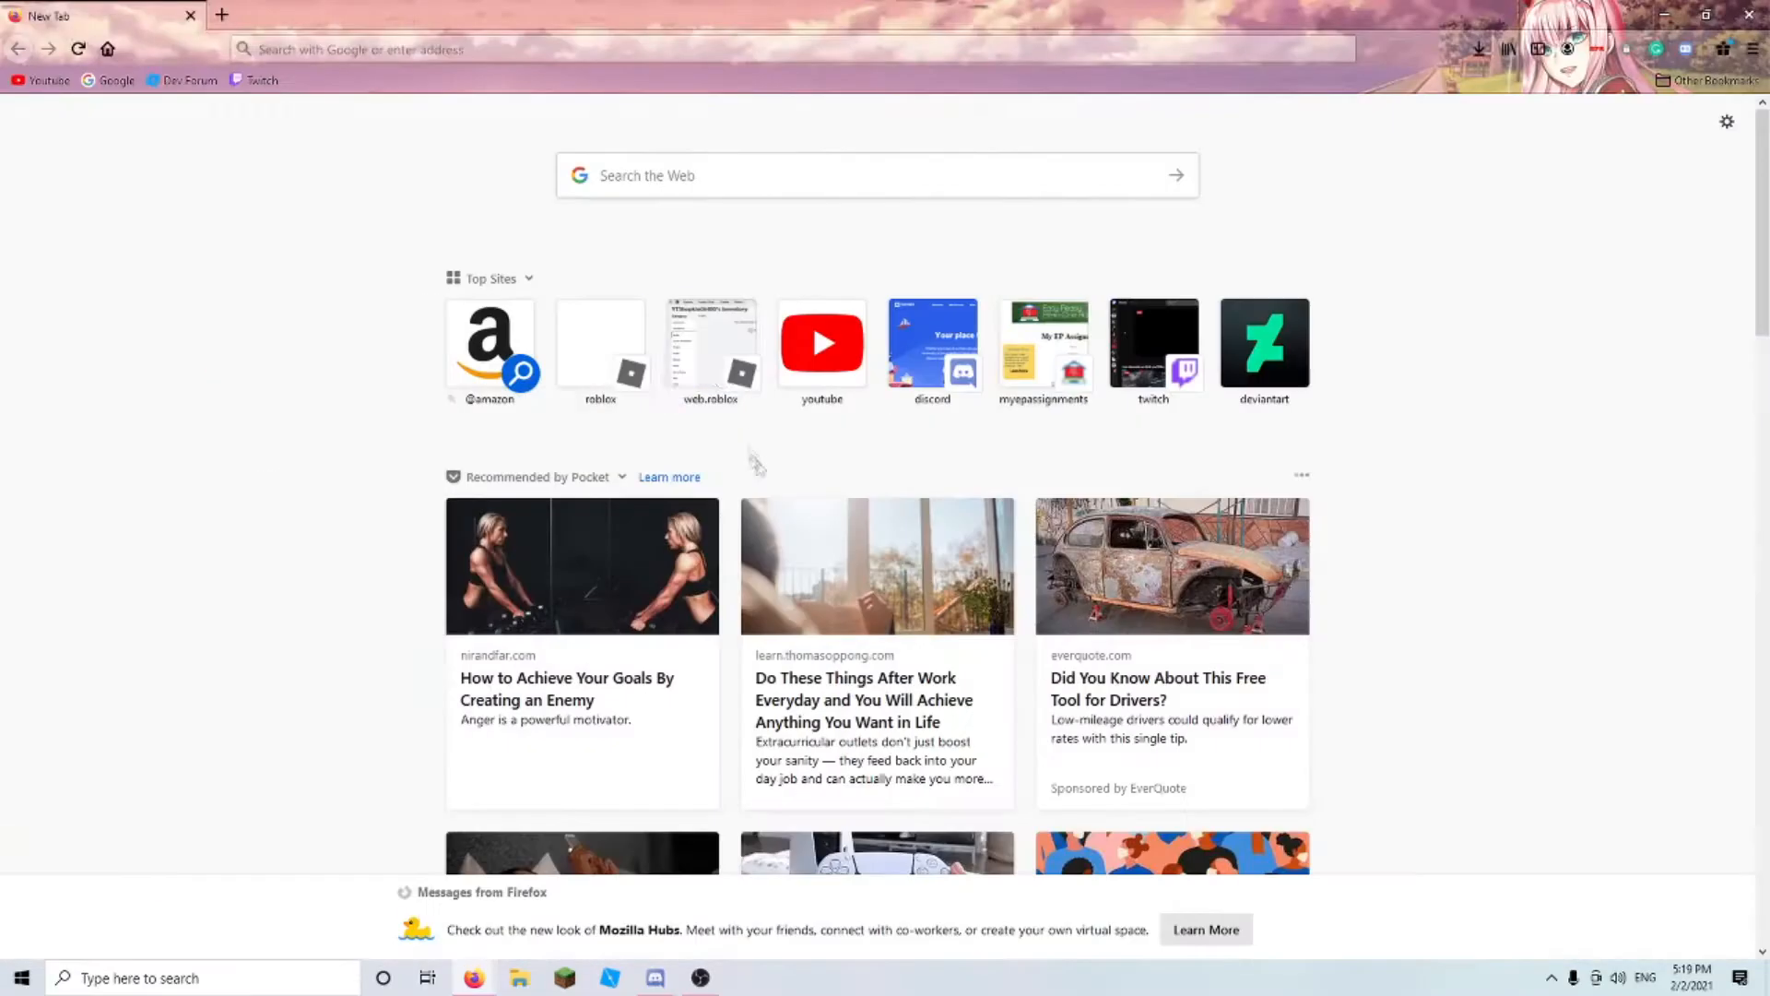
{"action": "left_click", "coordinate": [728, 369]}
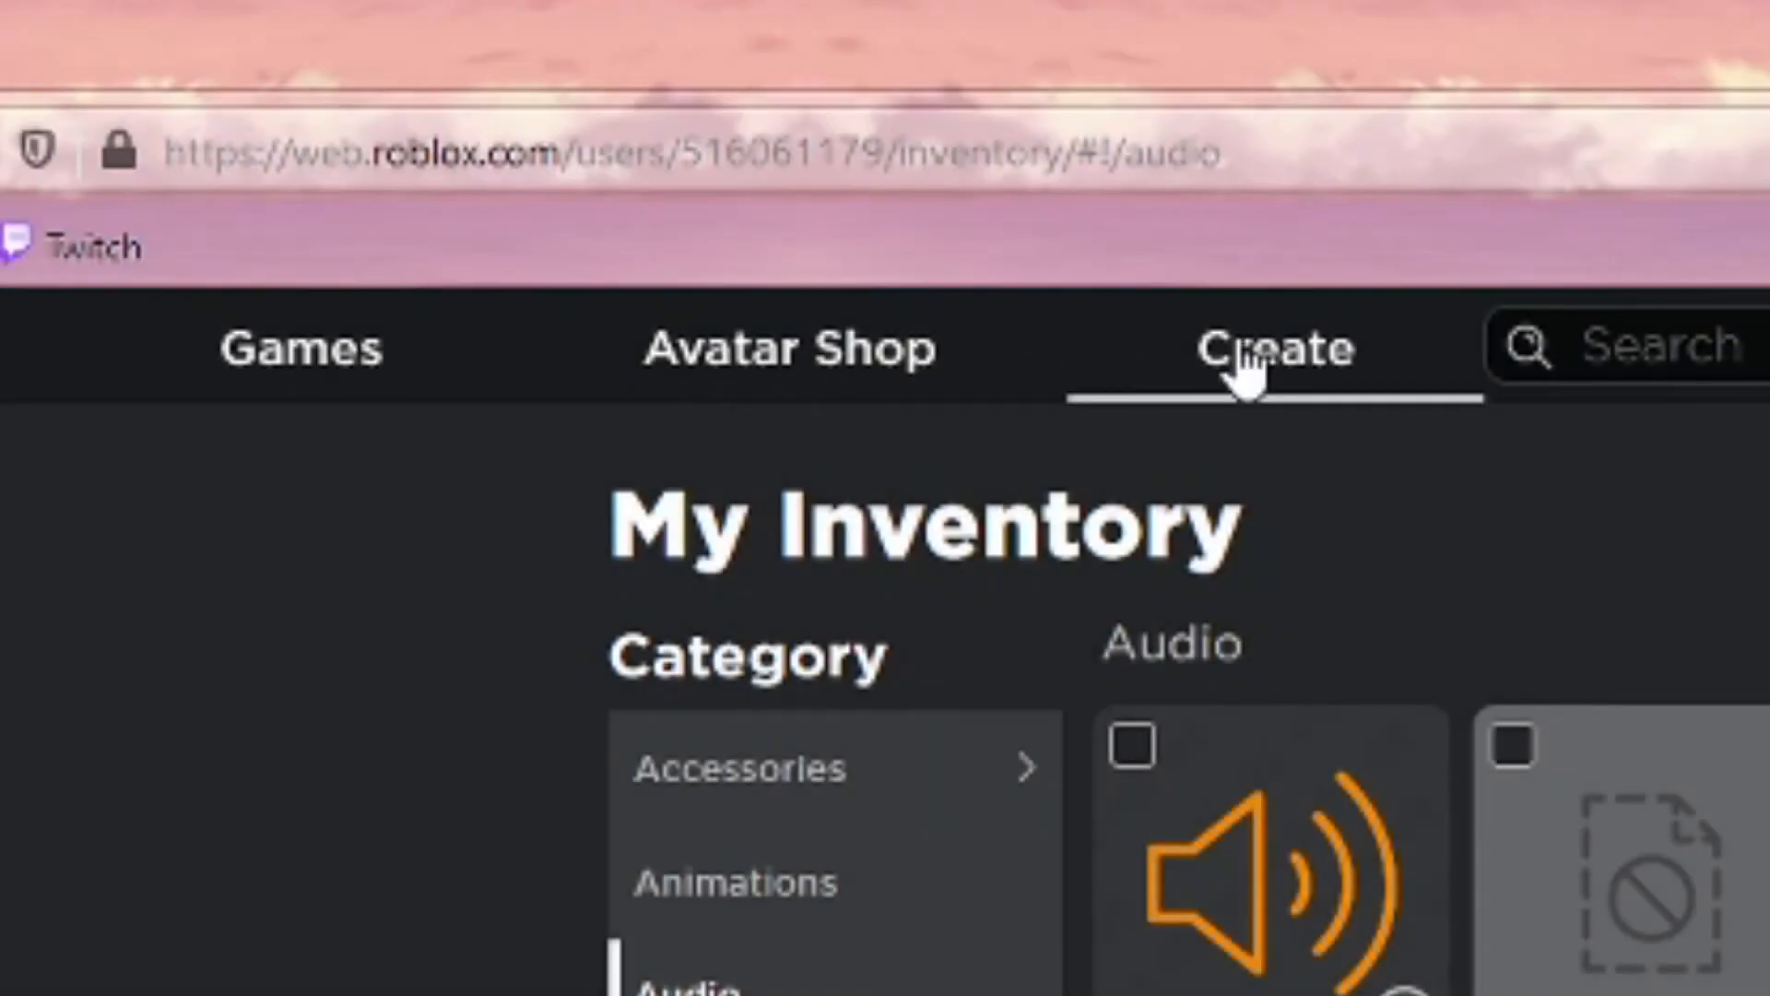
{"action": "left_click", "coordinate": [1245, 360]}
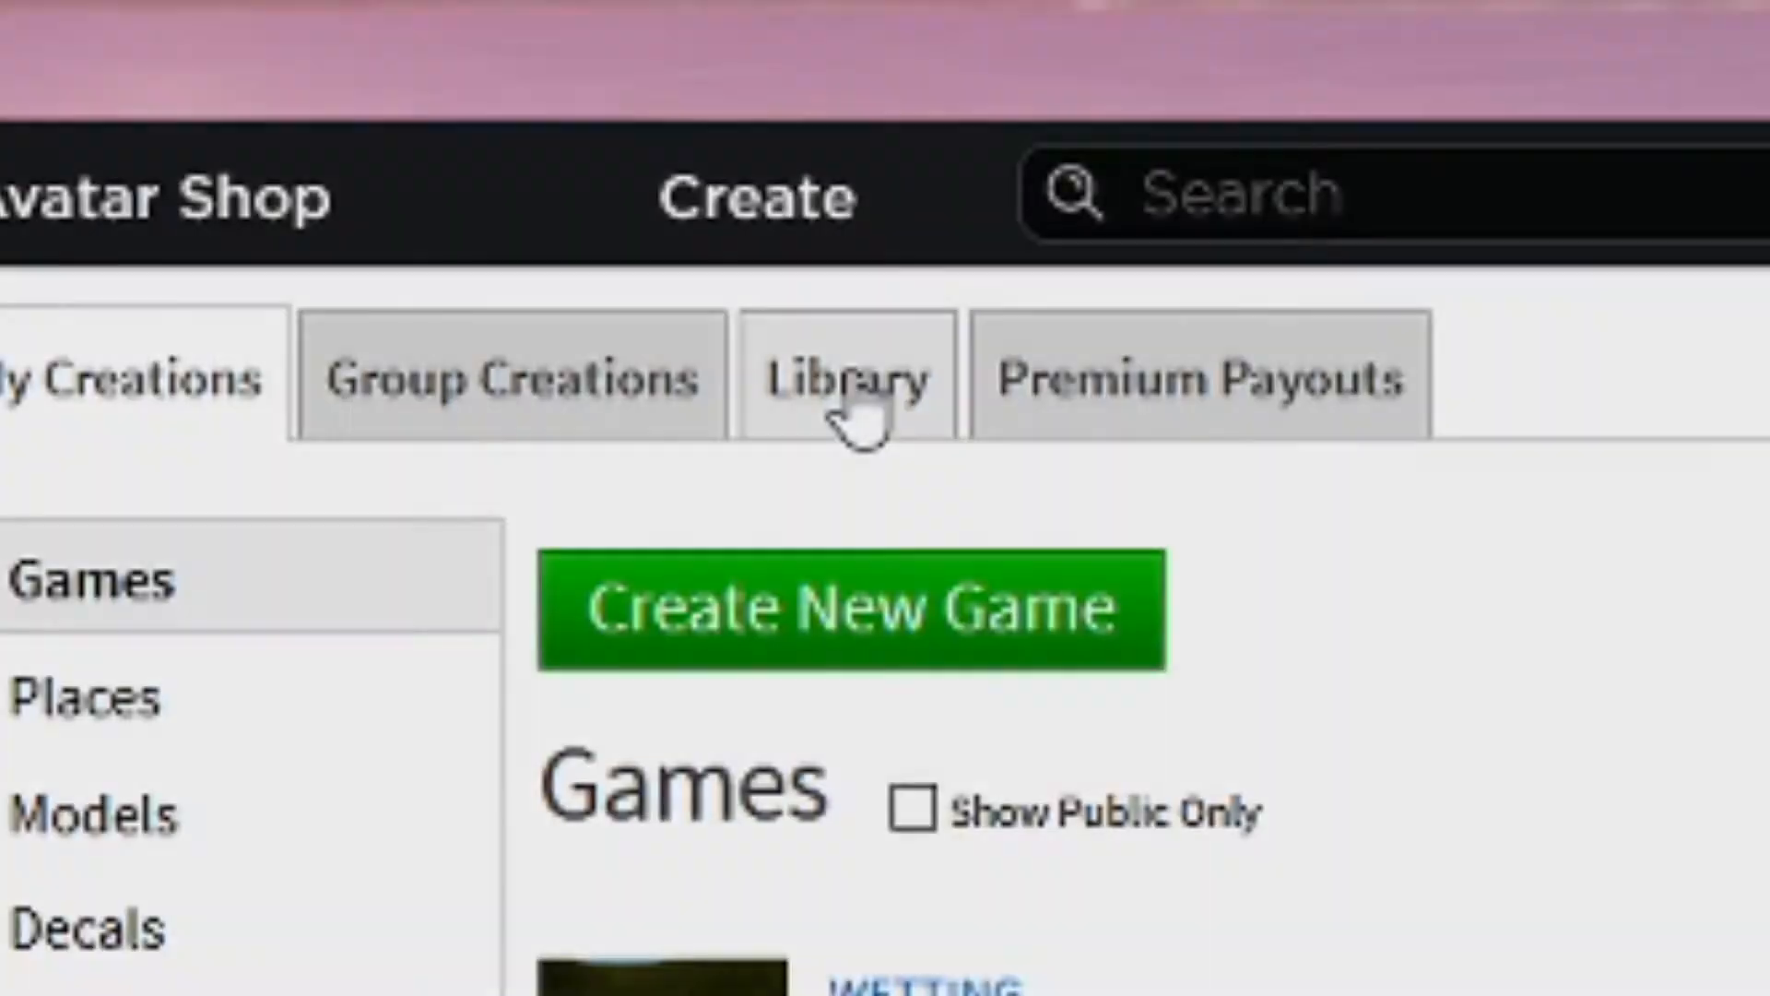
{"action": "left_click", "coordinate": [672, 165]}
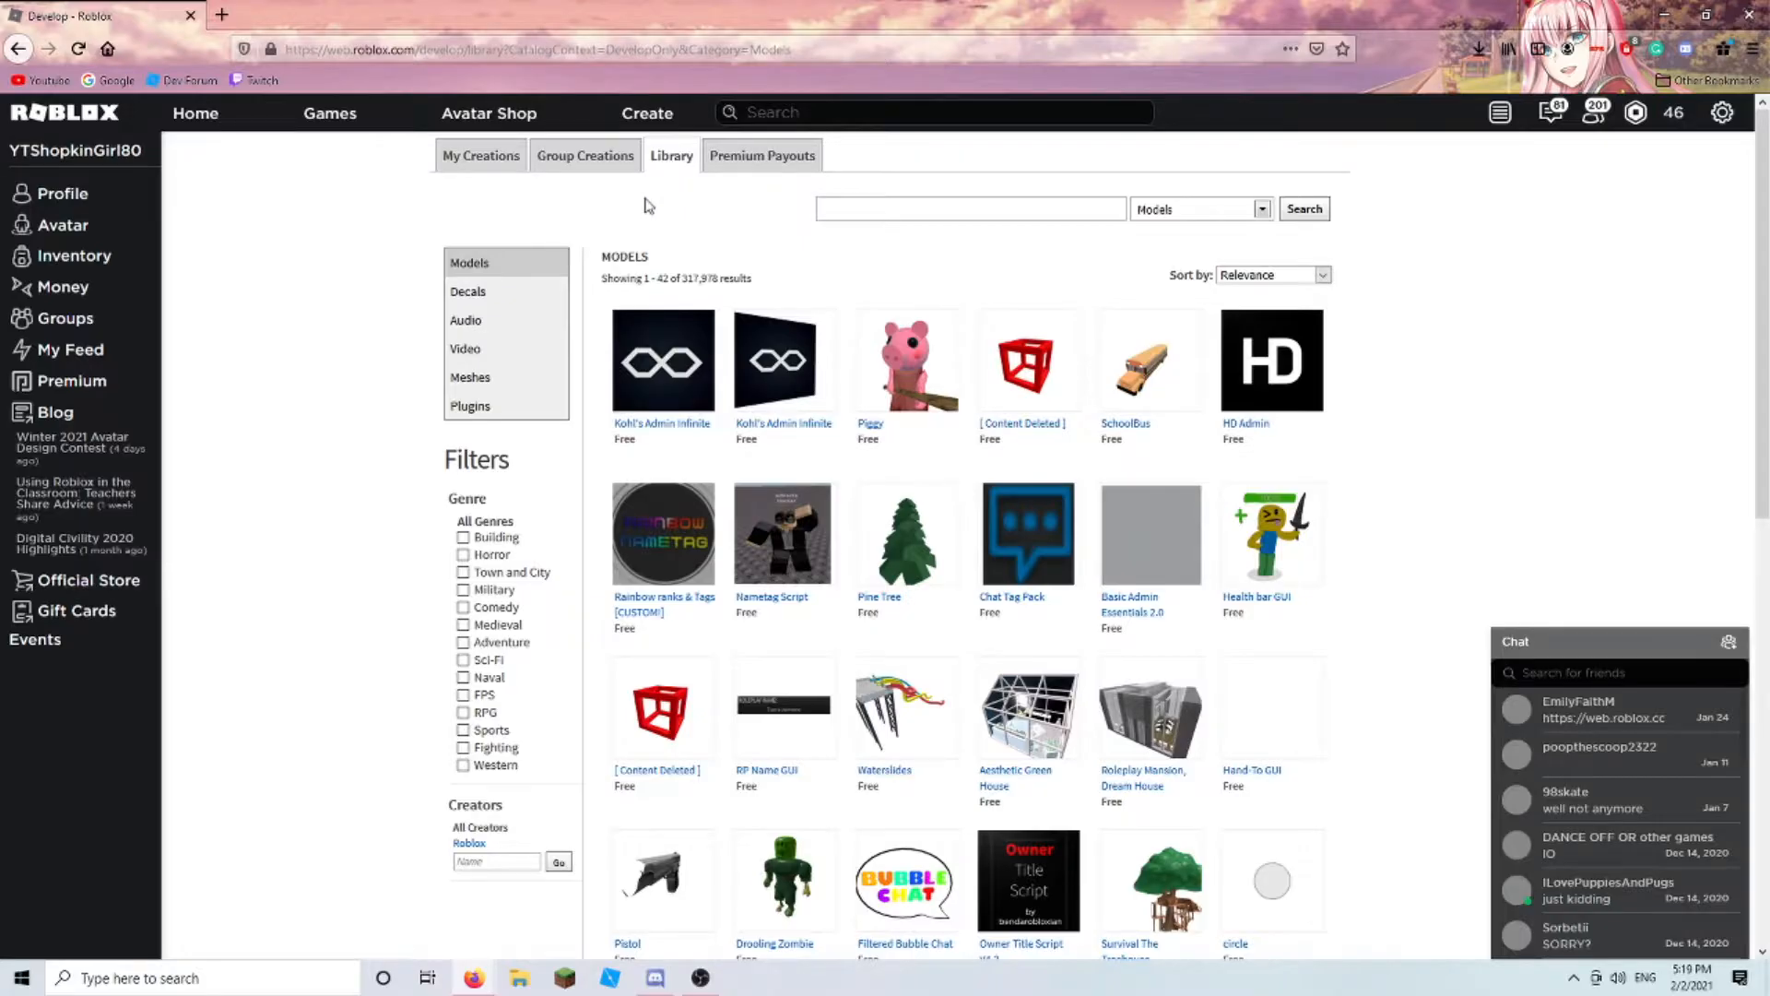
{"action": "left_click", "coordinate": [484, 406]}
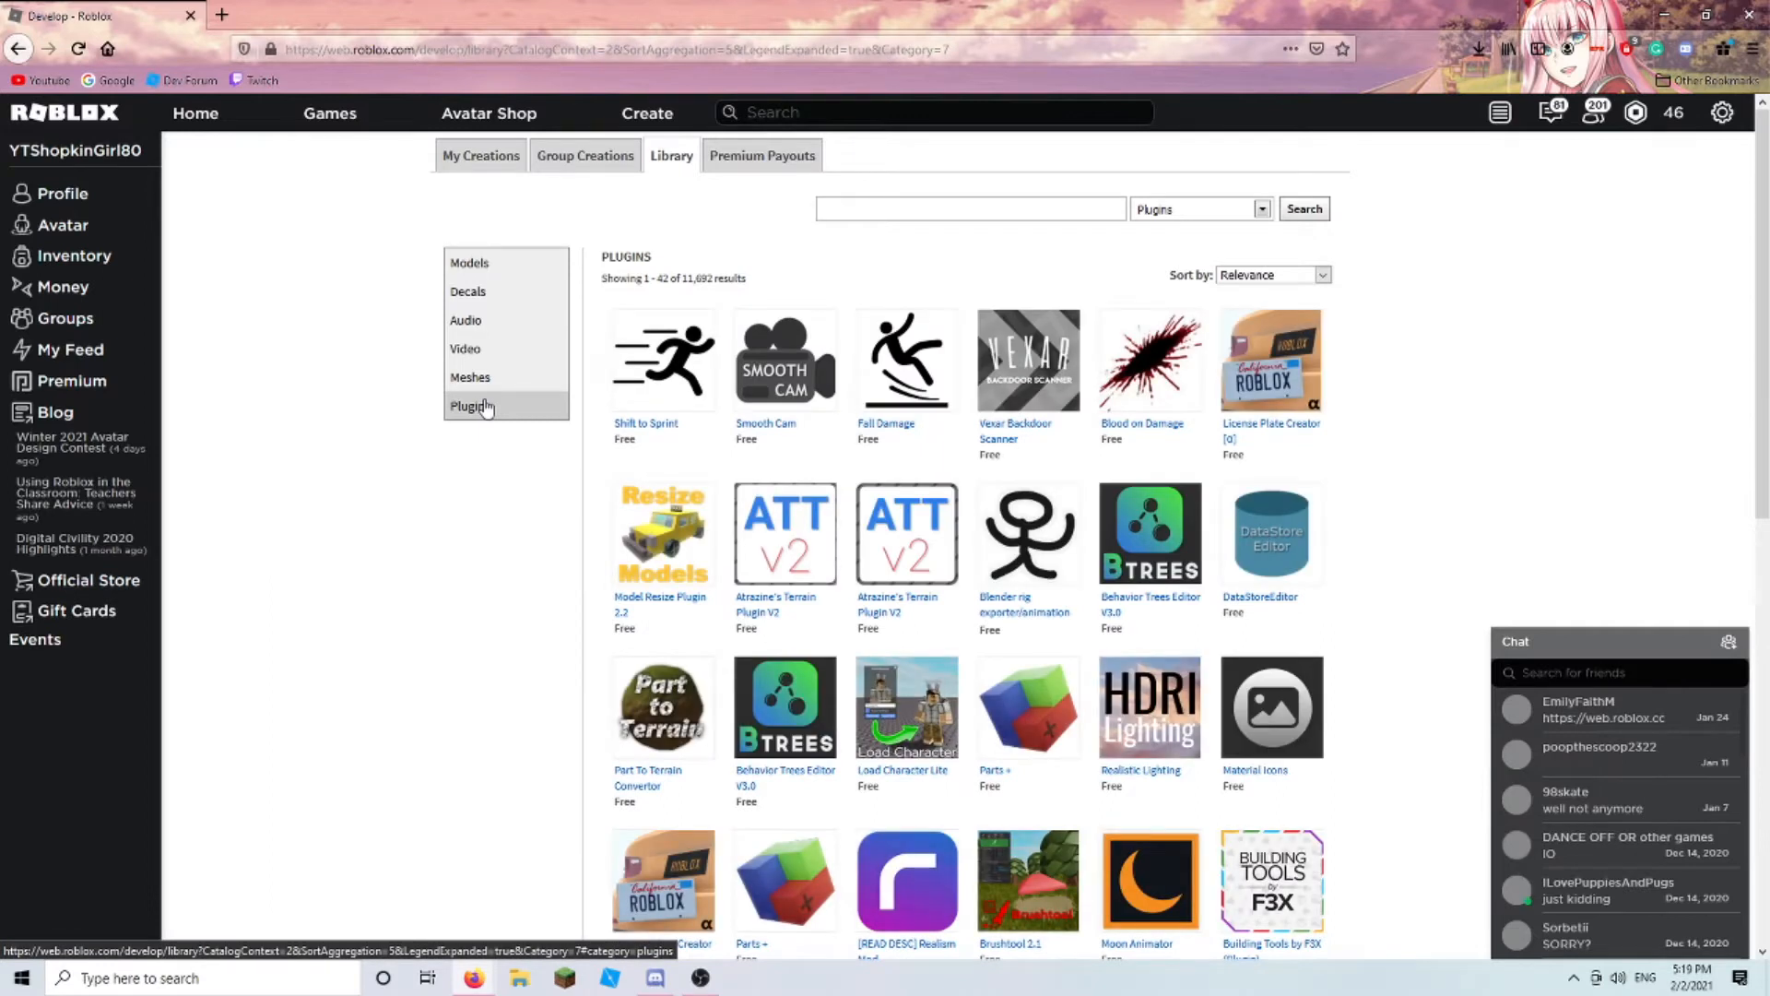
{"action": "mouse_move", "coordinate": [894, 761]}
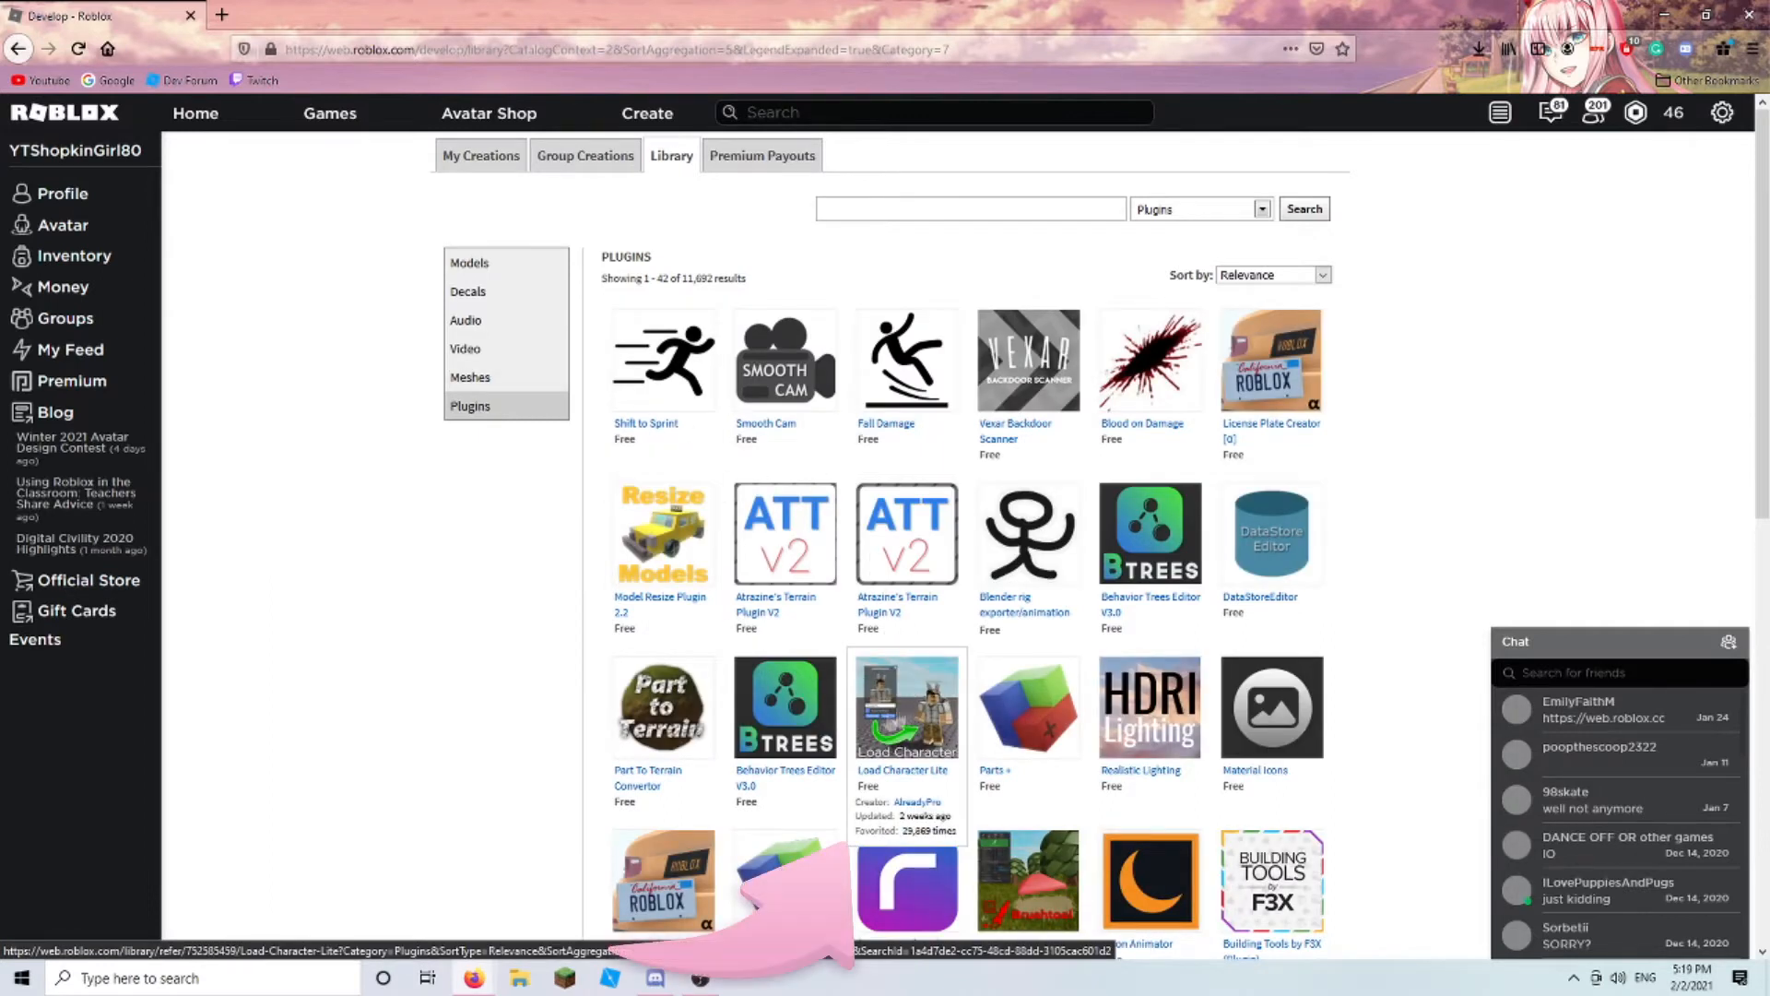
{"action": "left_click", "coordinate": [909, 721]}
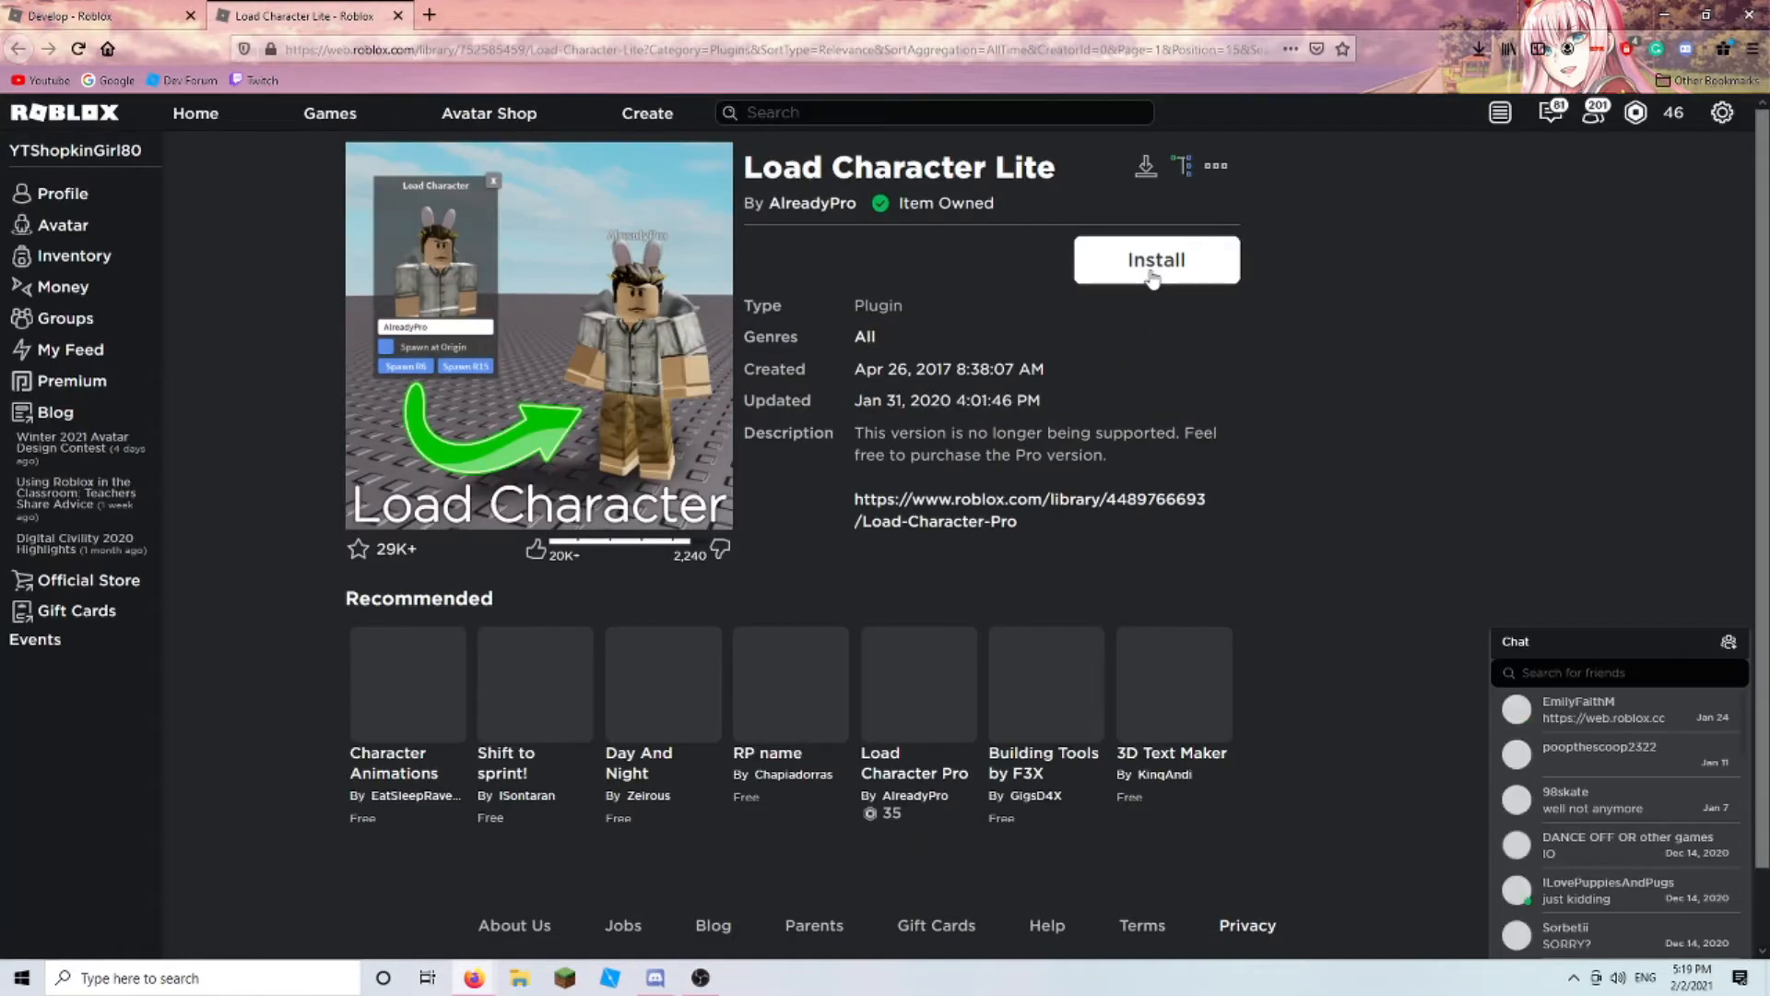
- Search the plugin library for "moon animator" and open the Moon Animator page by xSIXx
{"action": "left_click", "coordinate": [105, 14]}
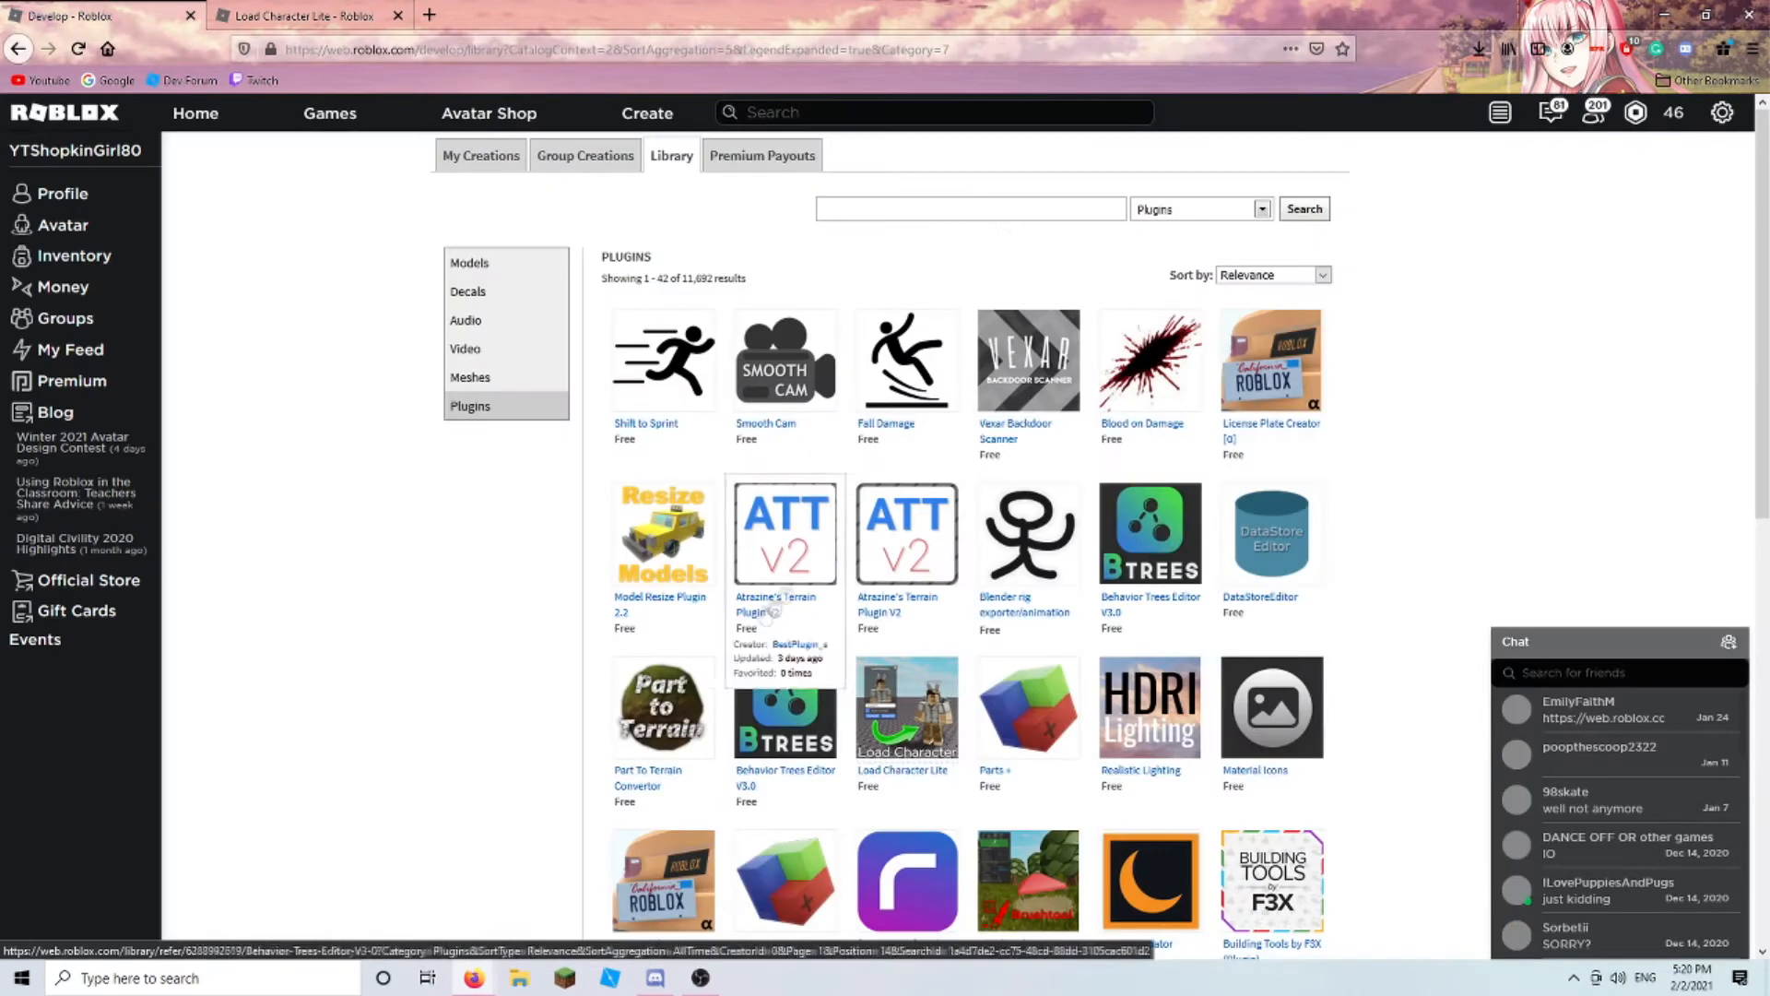
{"action": "left_click", "coordinate": [957, 205]}
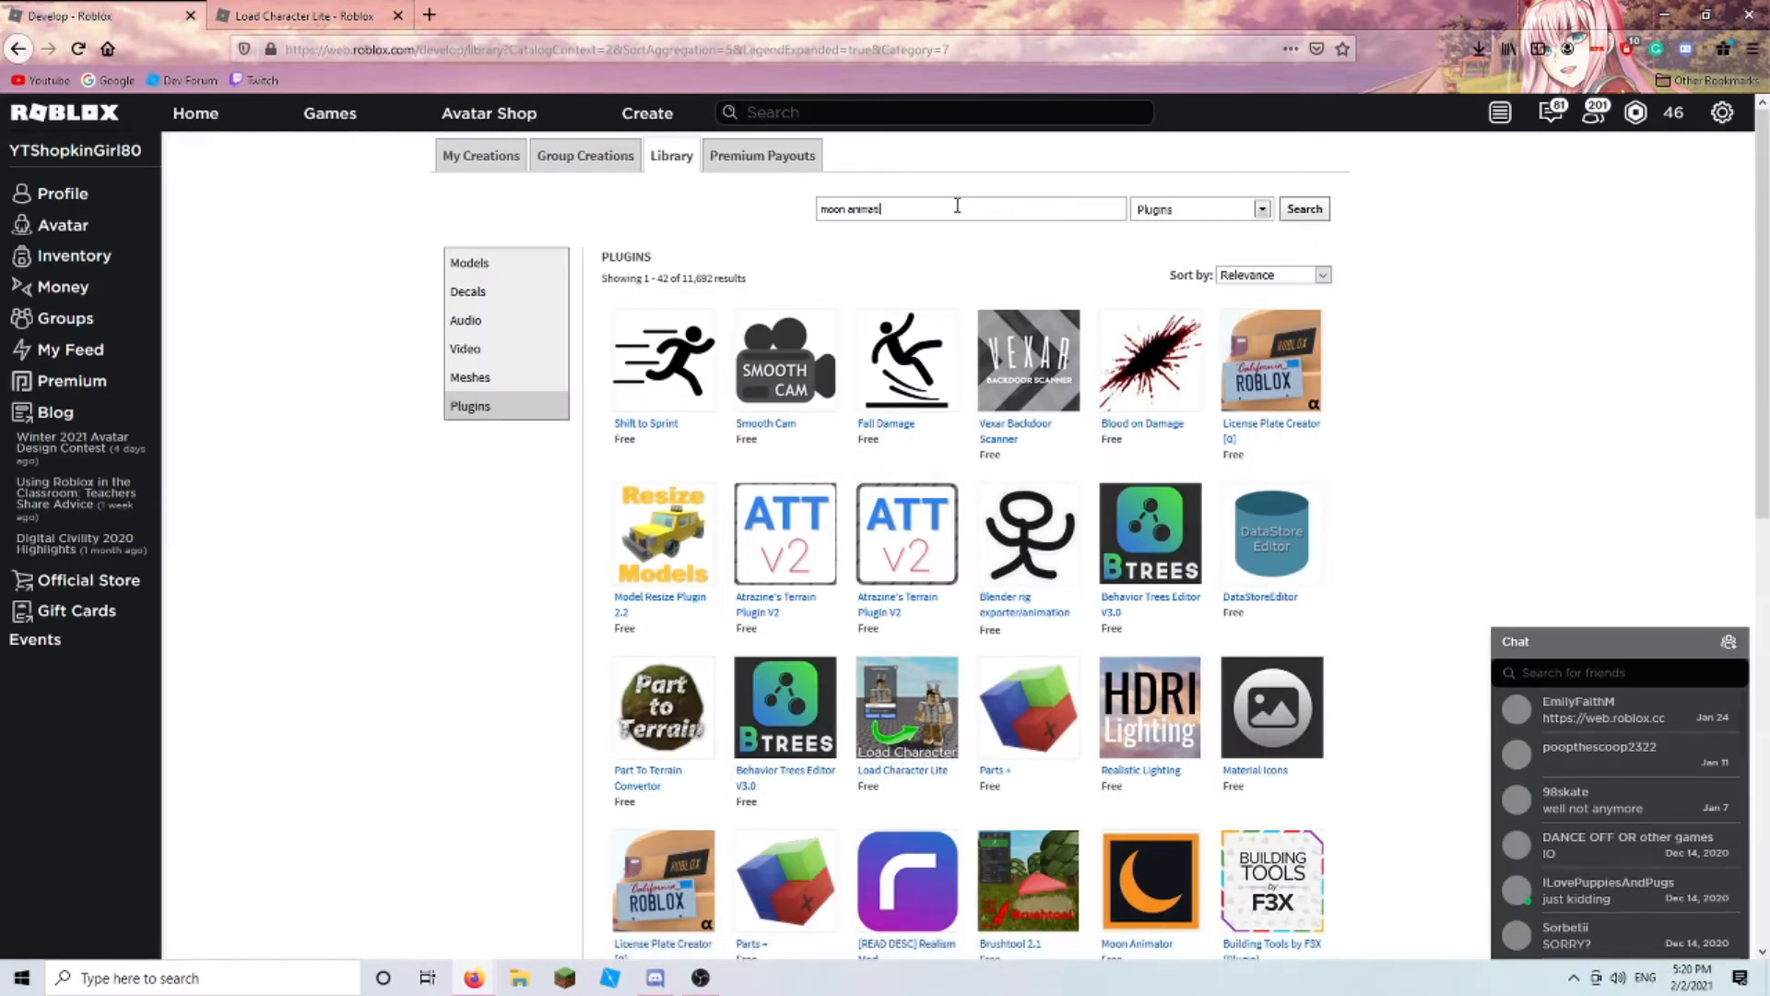
{"action": "type", "text": "moon animator"}
{"action": "key", "text": "Return"}
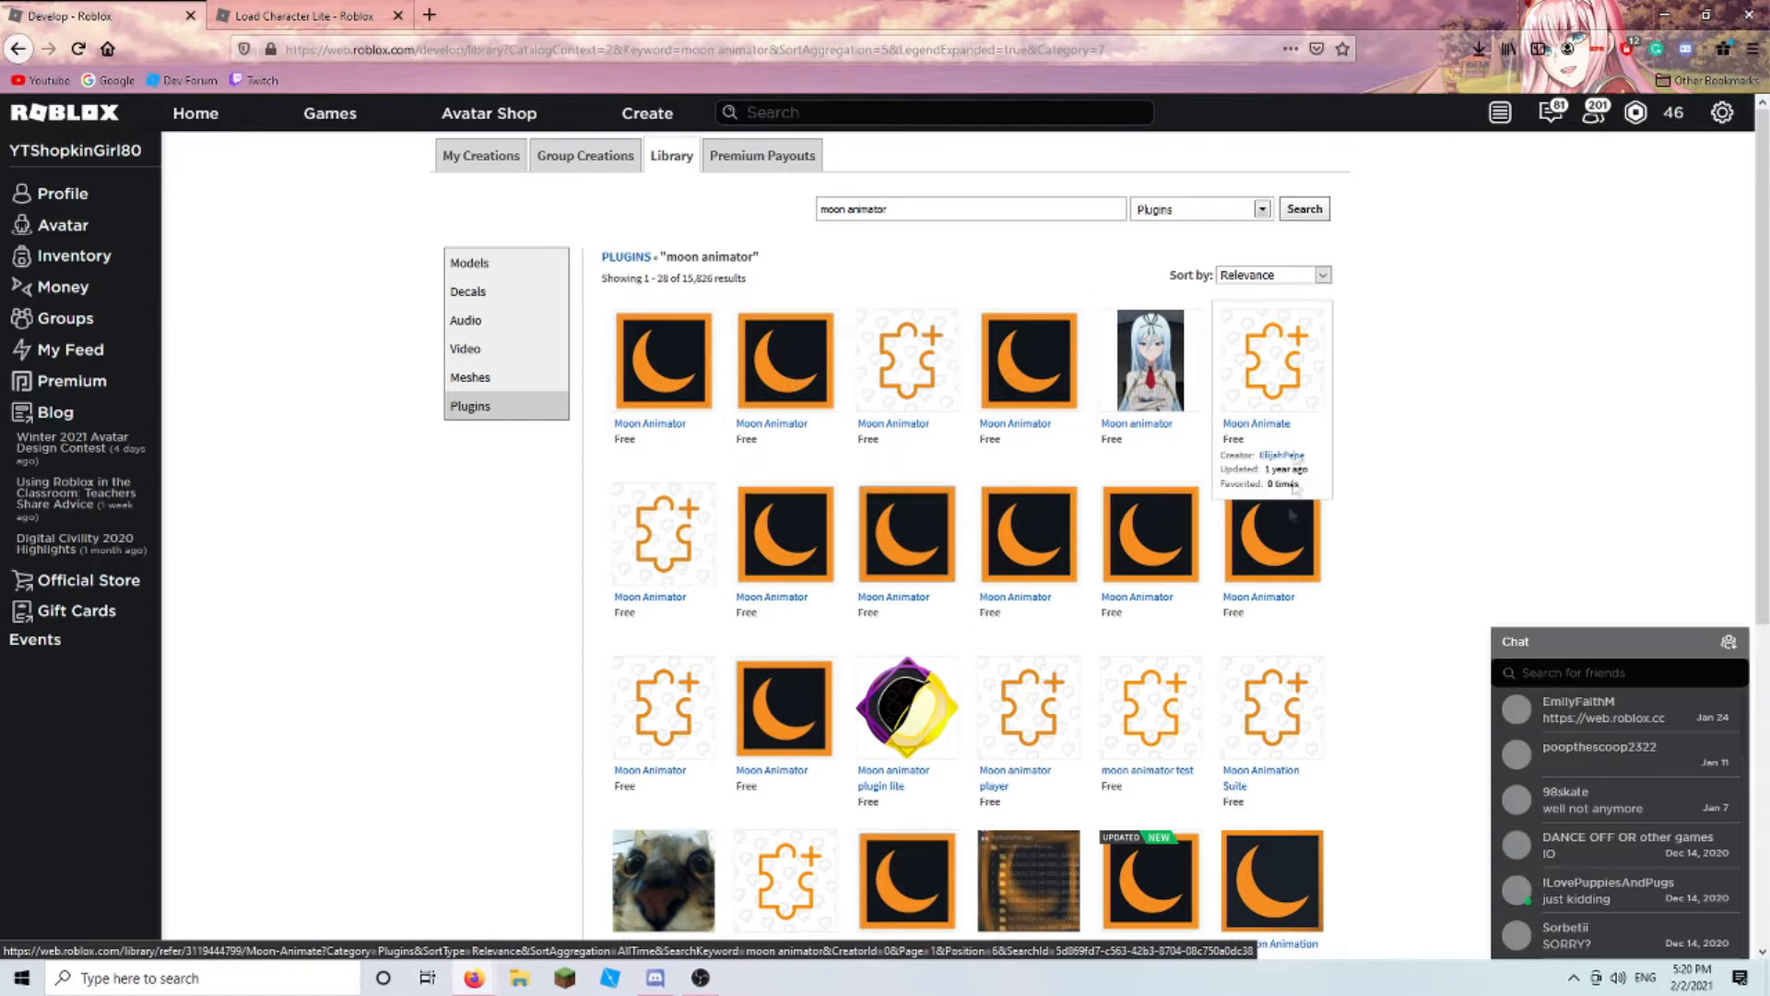
{"action": "middle_click", "coordinate": [1232, 555]}
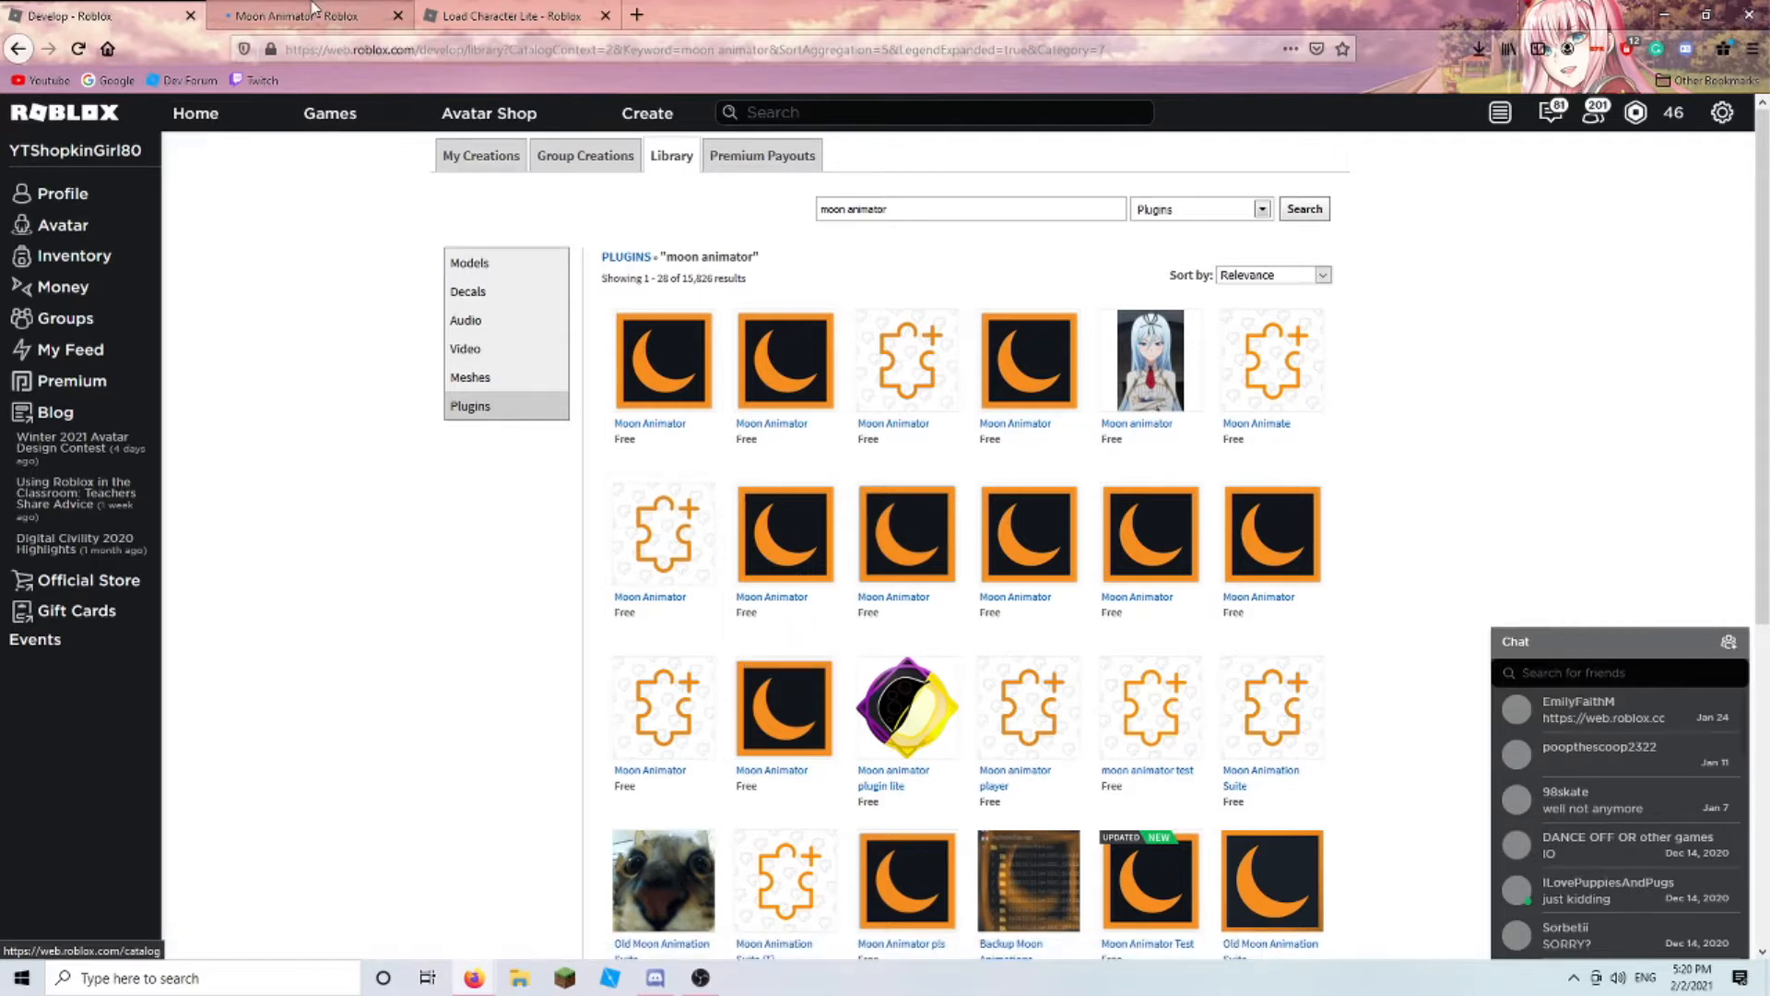
{"action": "left_click", "coordinate": [313, 13]}
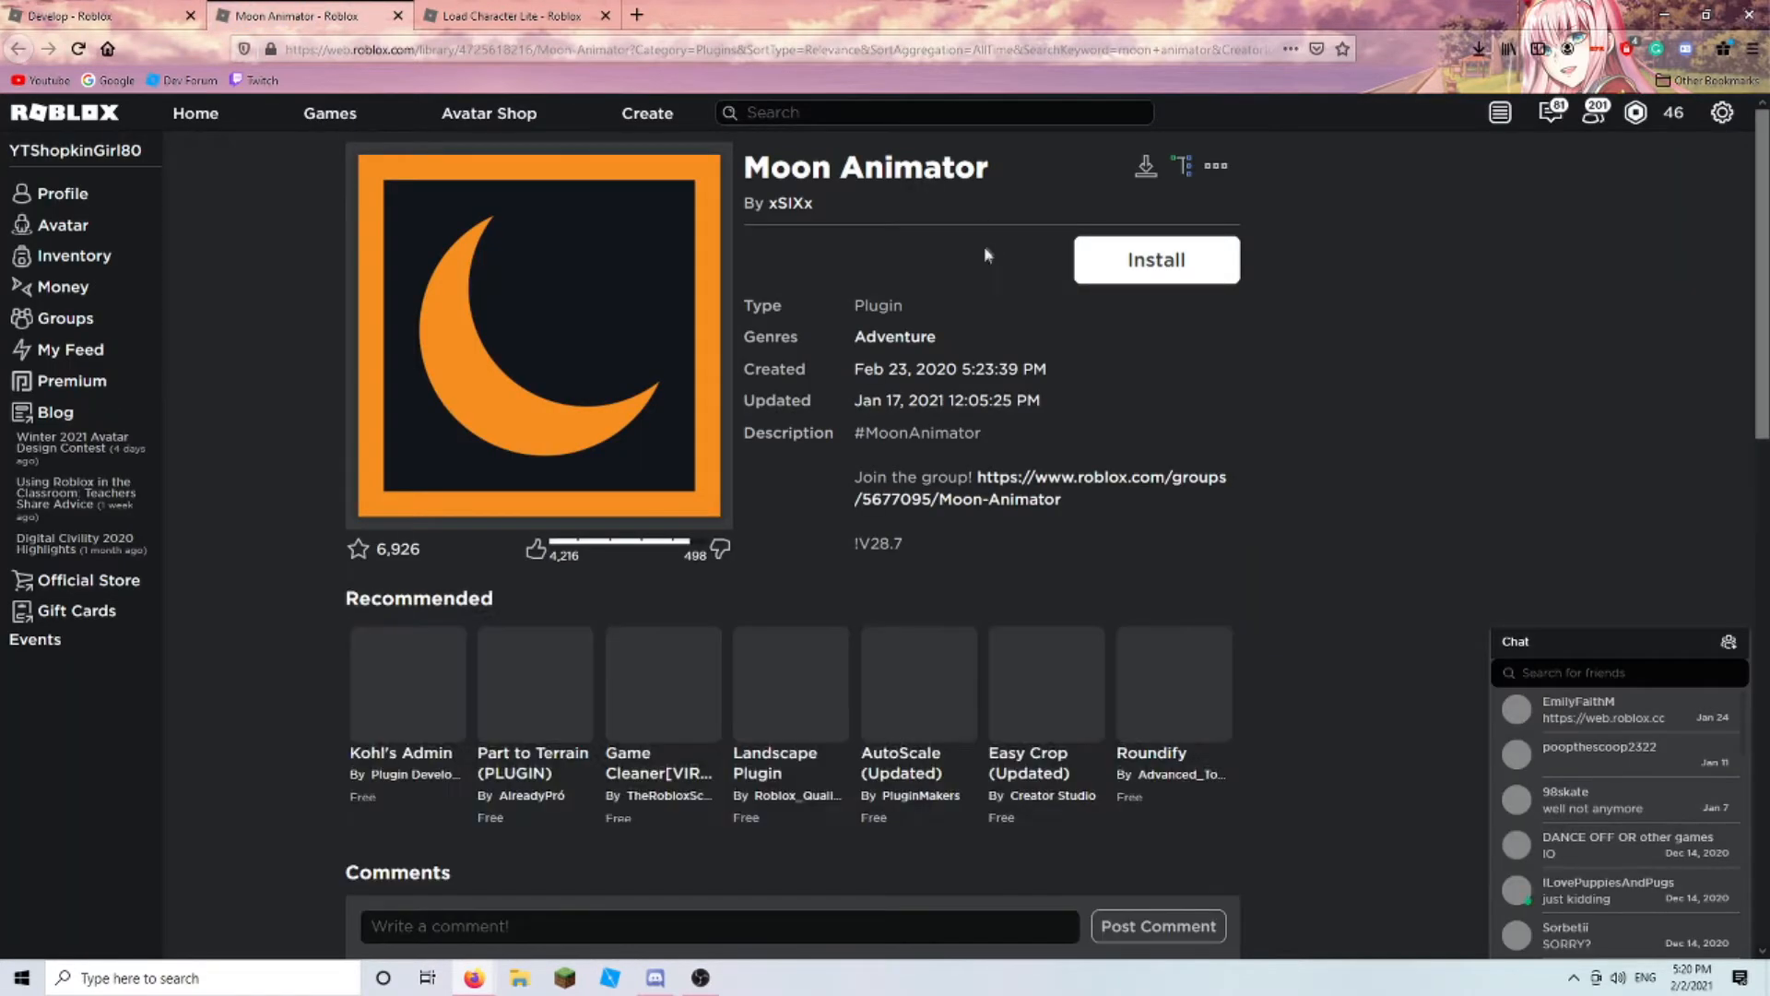
{"action": "scroll", "coordinate": [985, 240], "scroll_direction": "down", "scroll_amount": 5}
{"action": "scroll", "coordinate": [966, 325], "scroll_direction": "up", "scroll_amount": 5}
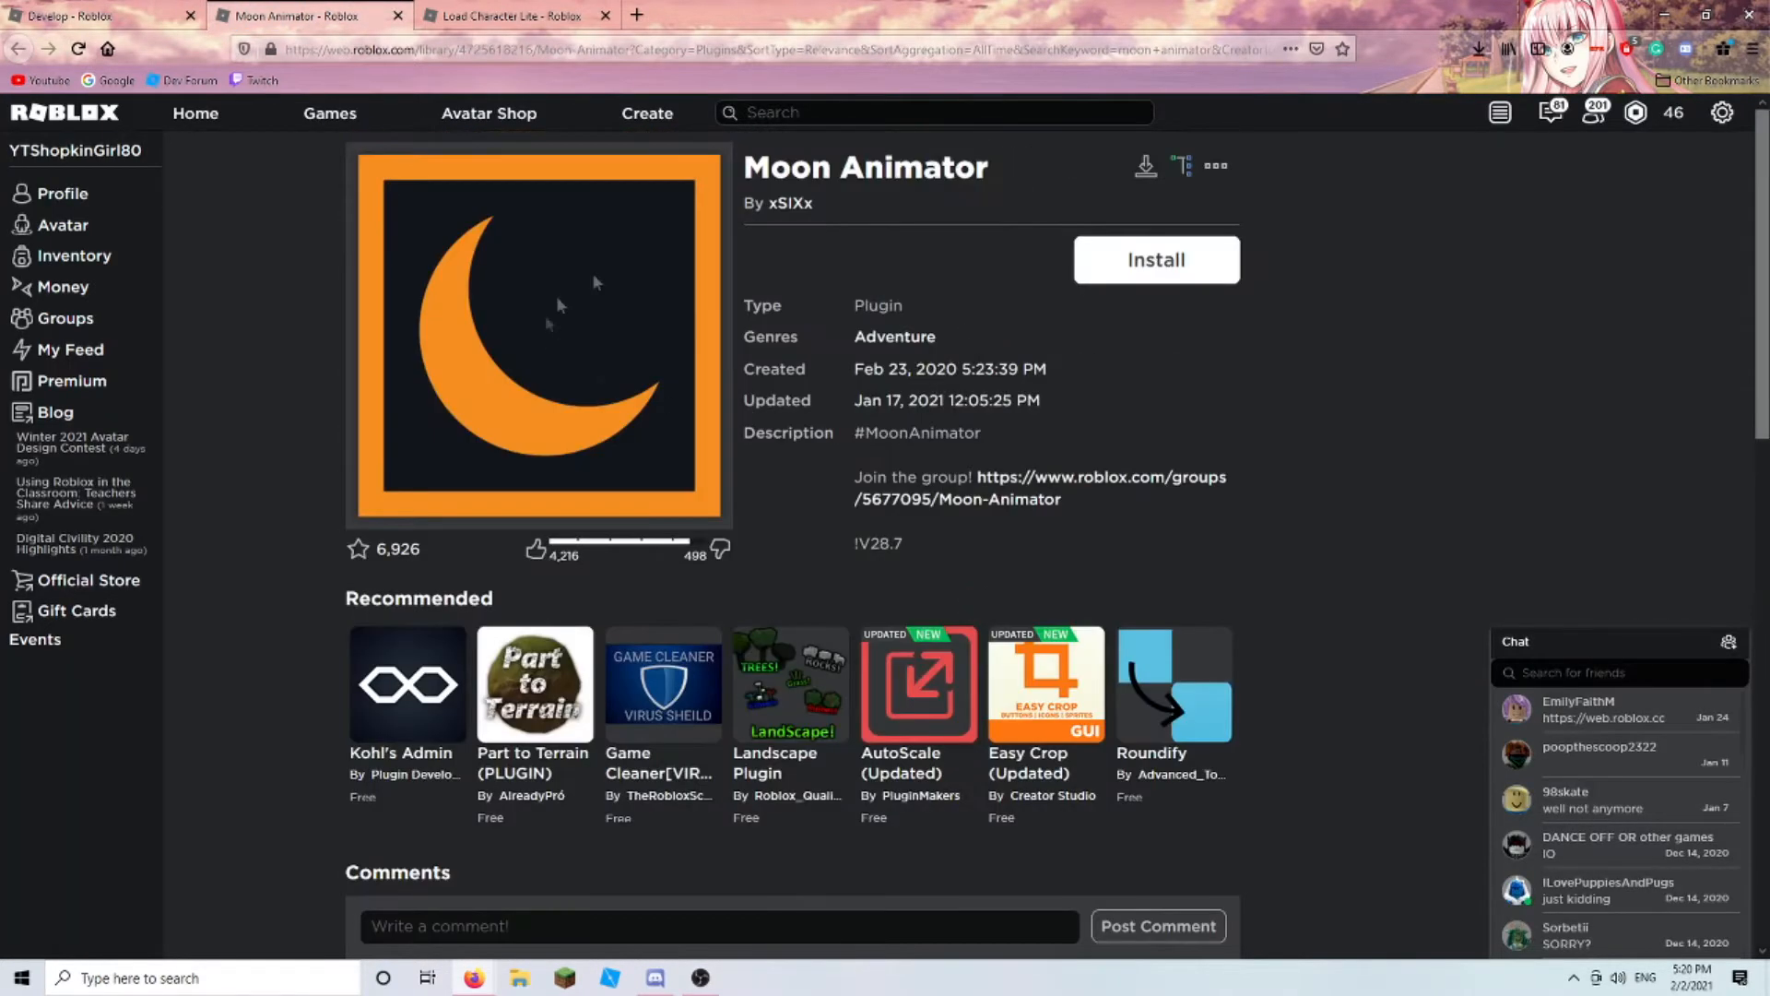
- Return to the Load Character Lite page, then close the browser together with all its tabs
{"action": "key", "text": "ctrl+Tab"}
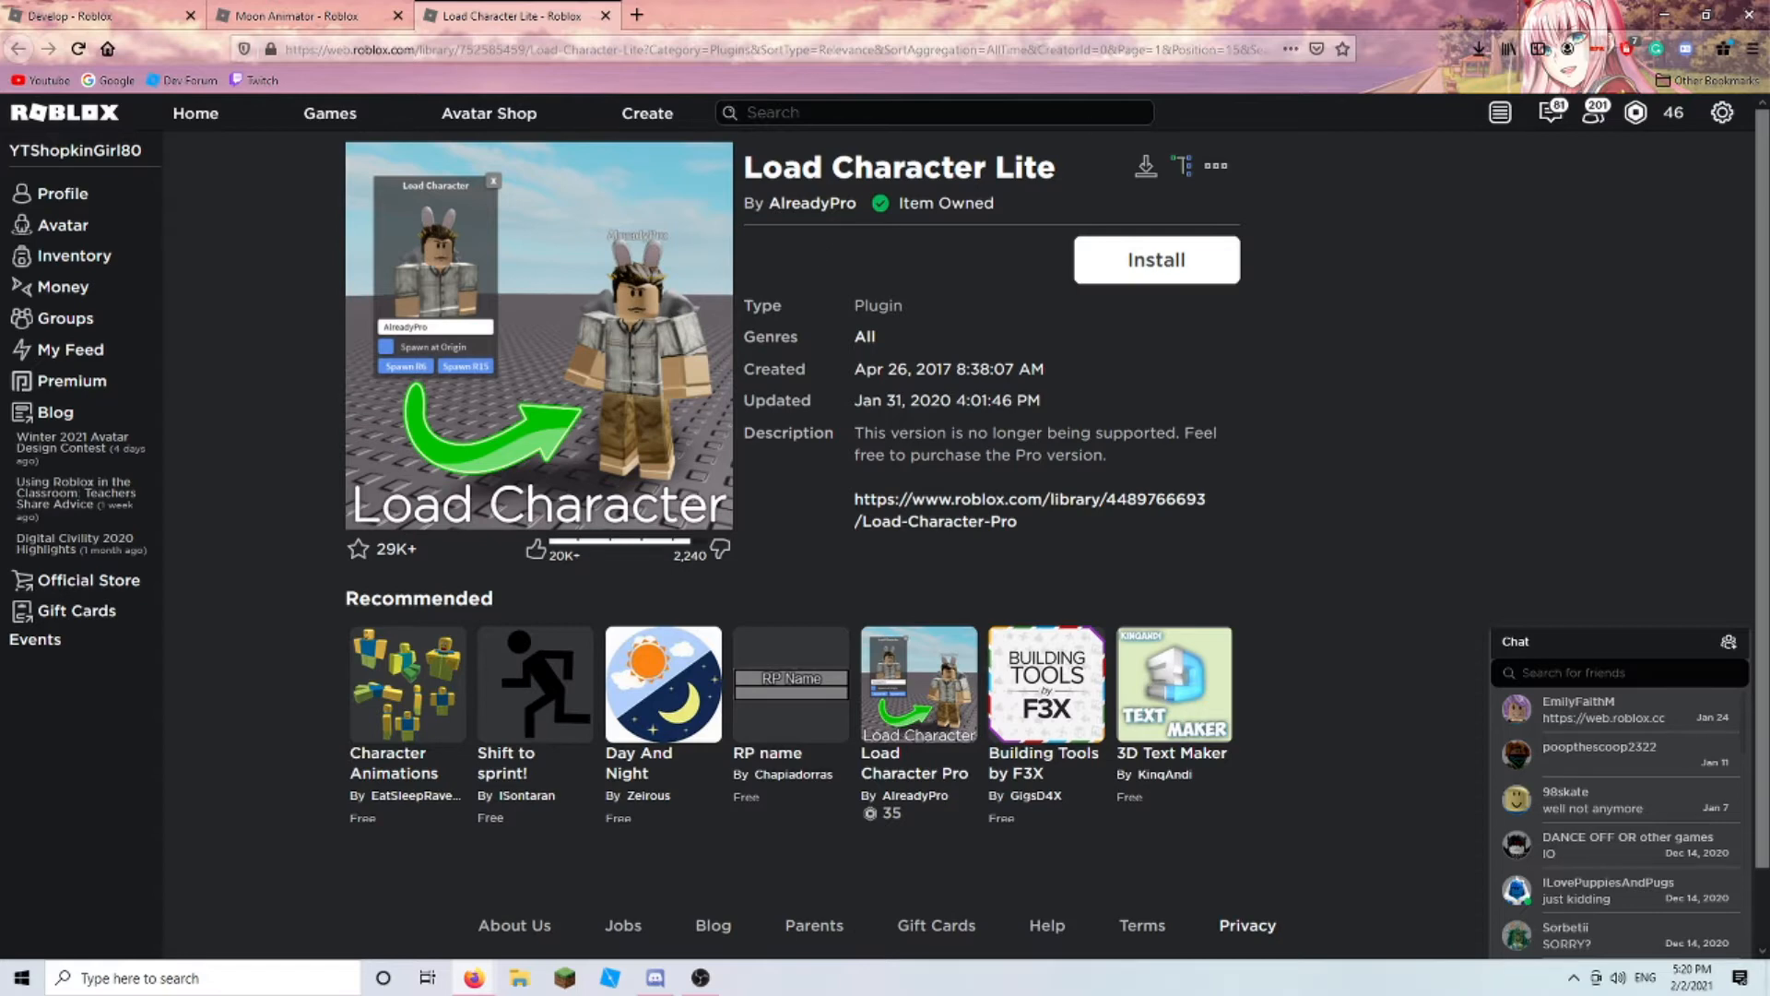
{"action": "left_click", "coordinate": [1749, 15]}
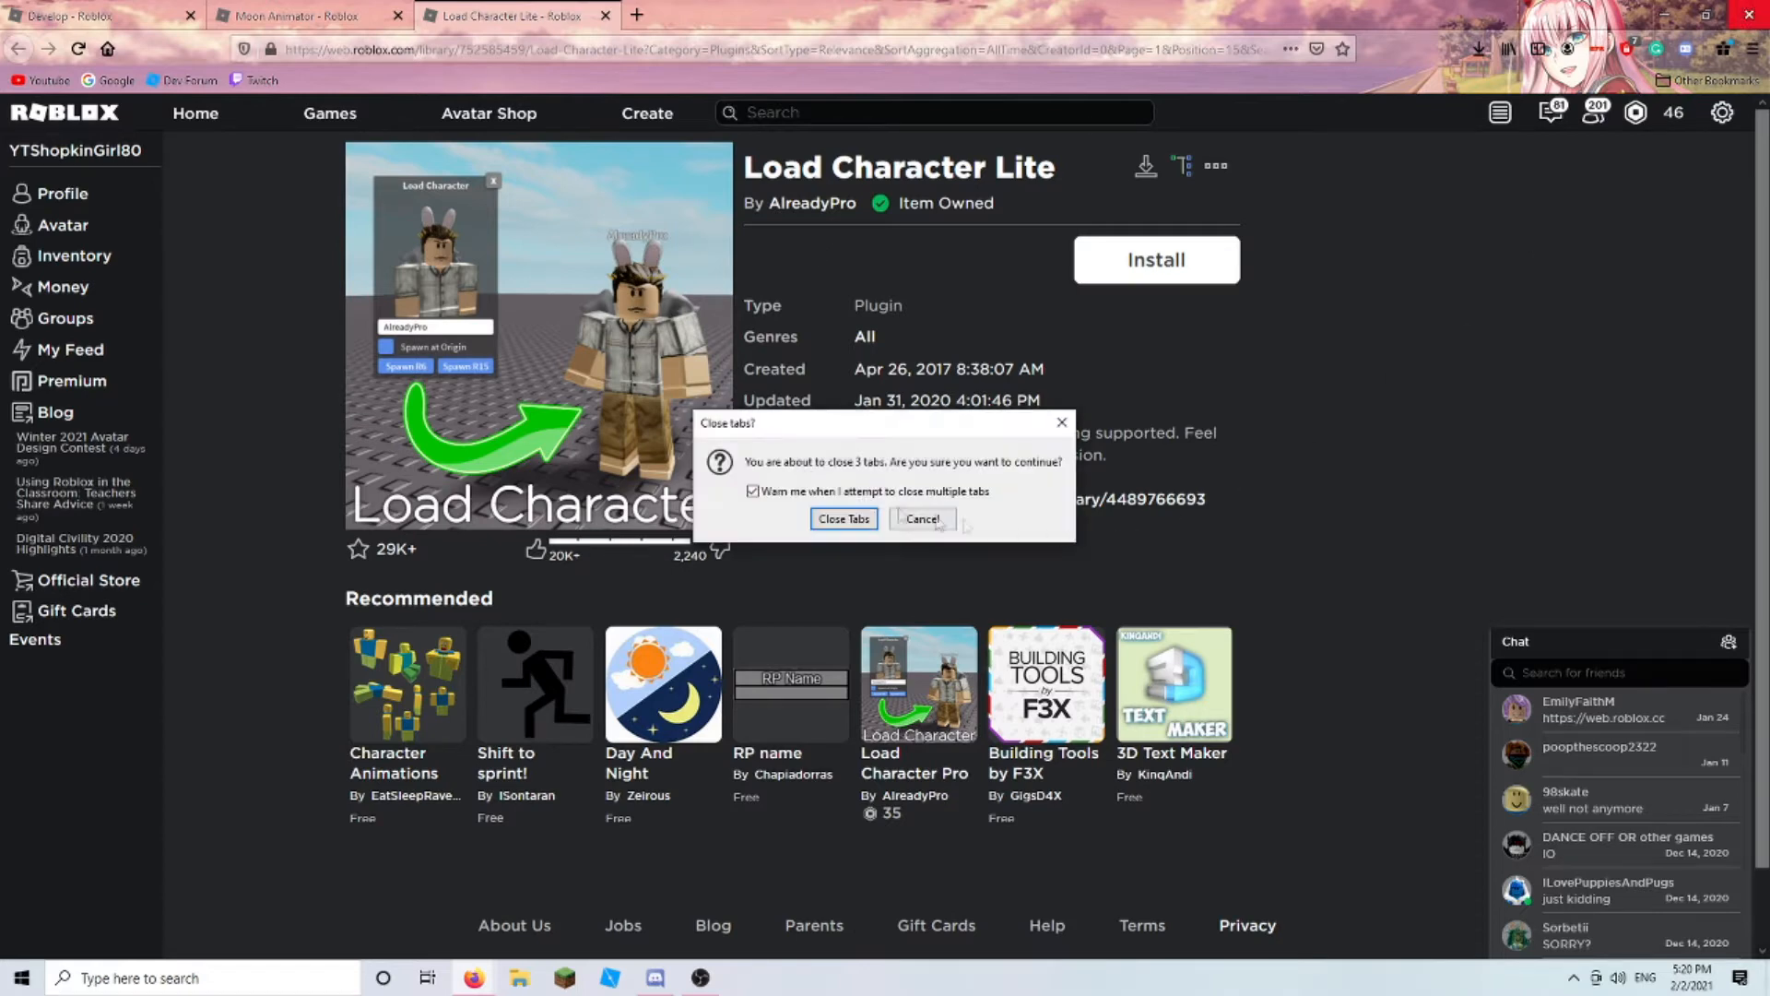
{"action": "left_click", "coordinate": [842, 518]}
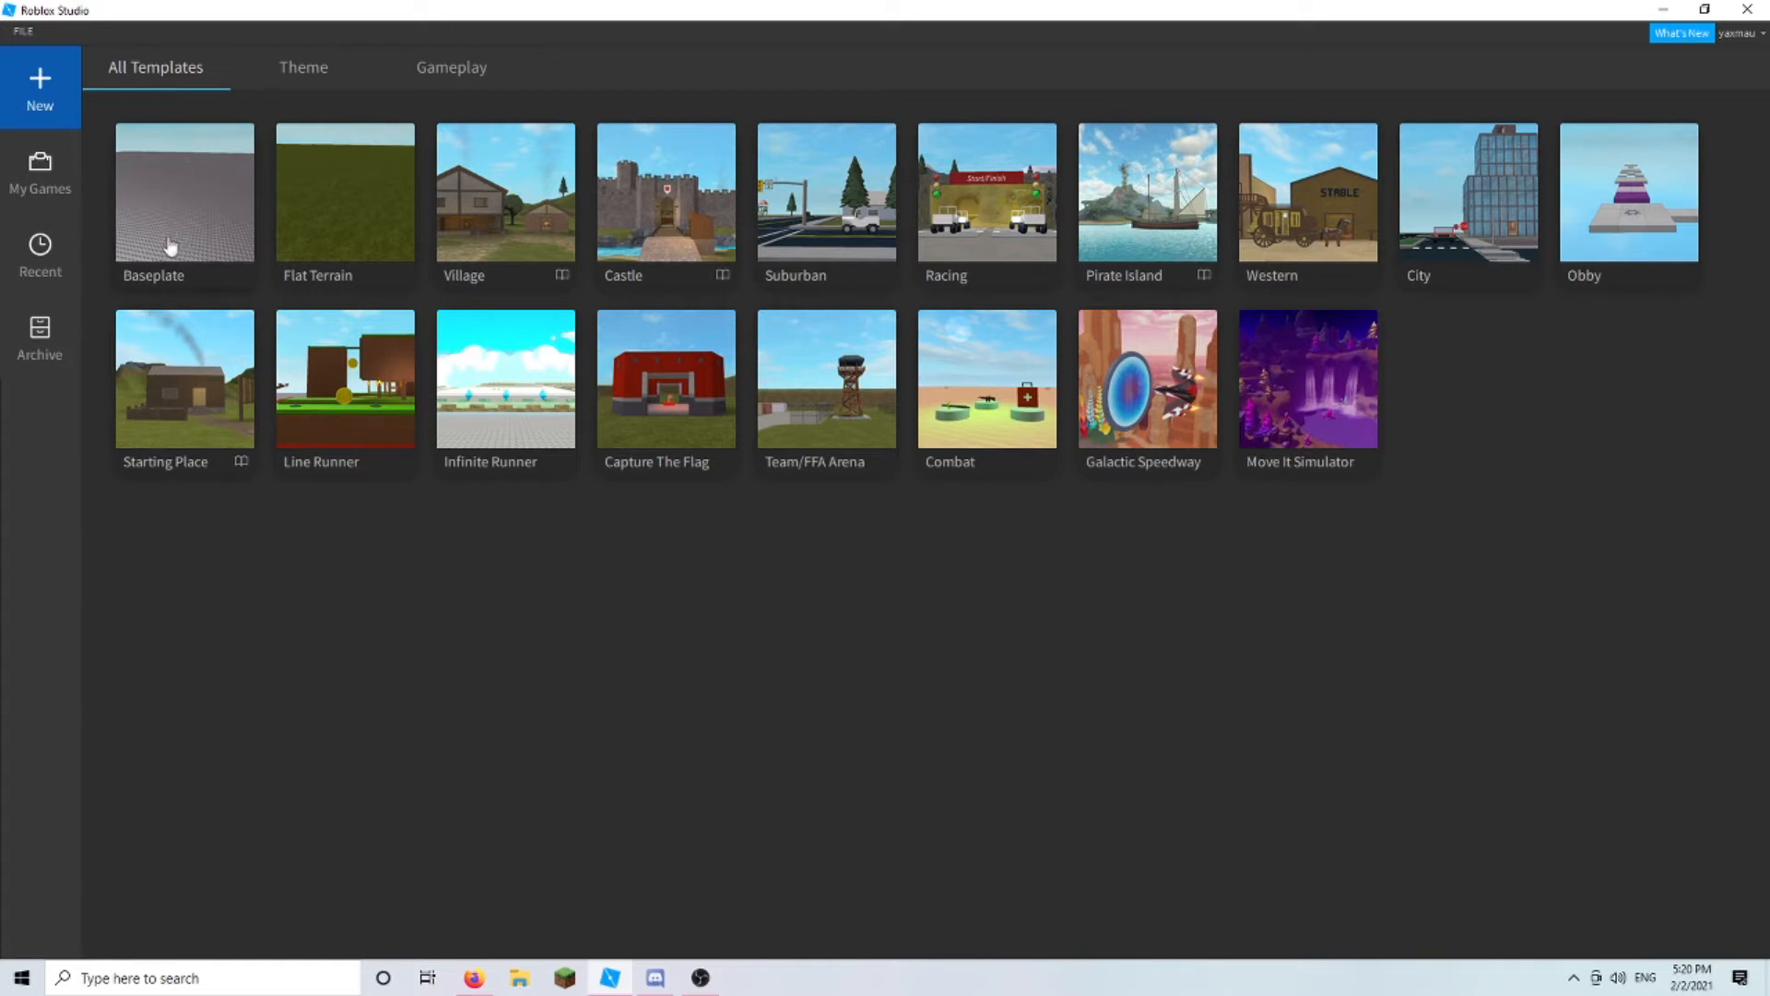
- In Roblox Studio, create a place from the Baseplate template and keep only the Explorer shown beside the viewport
{"action": "left_click", "coordinate": [205, 214]}
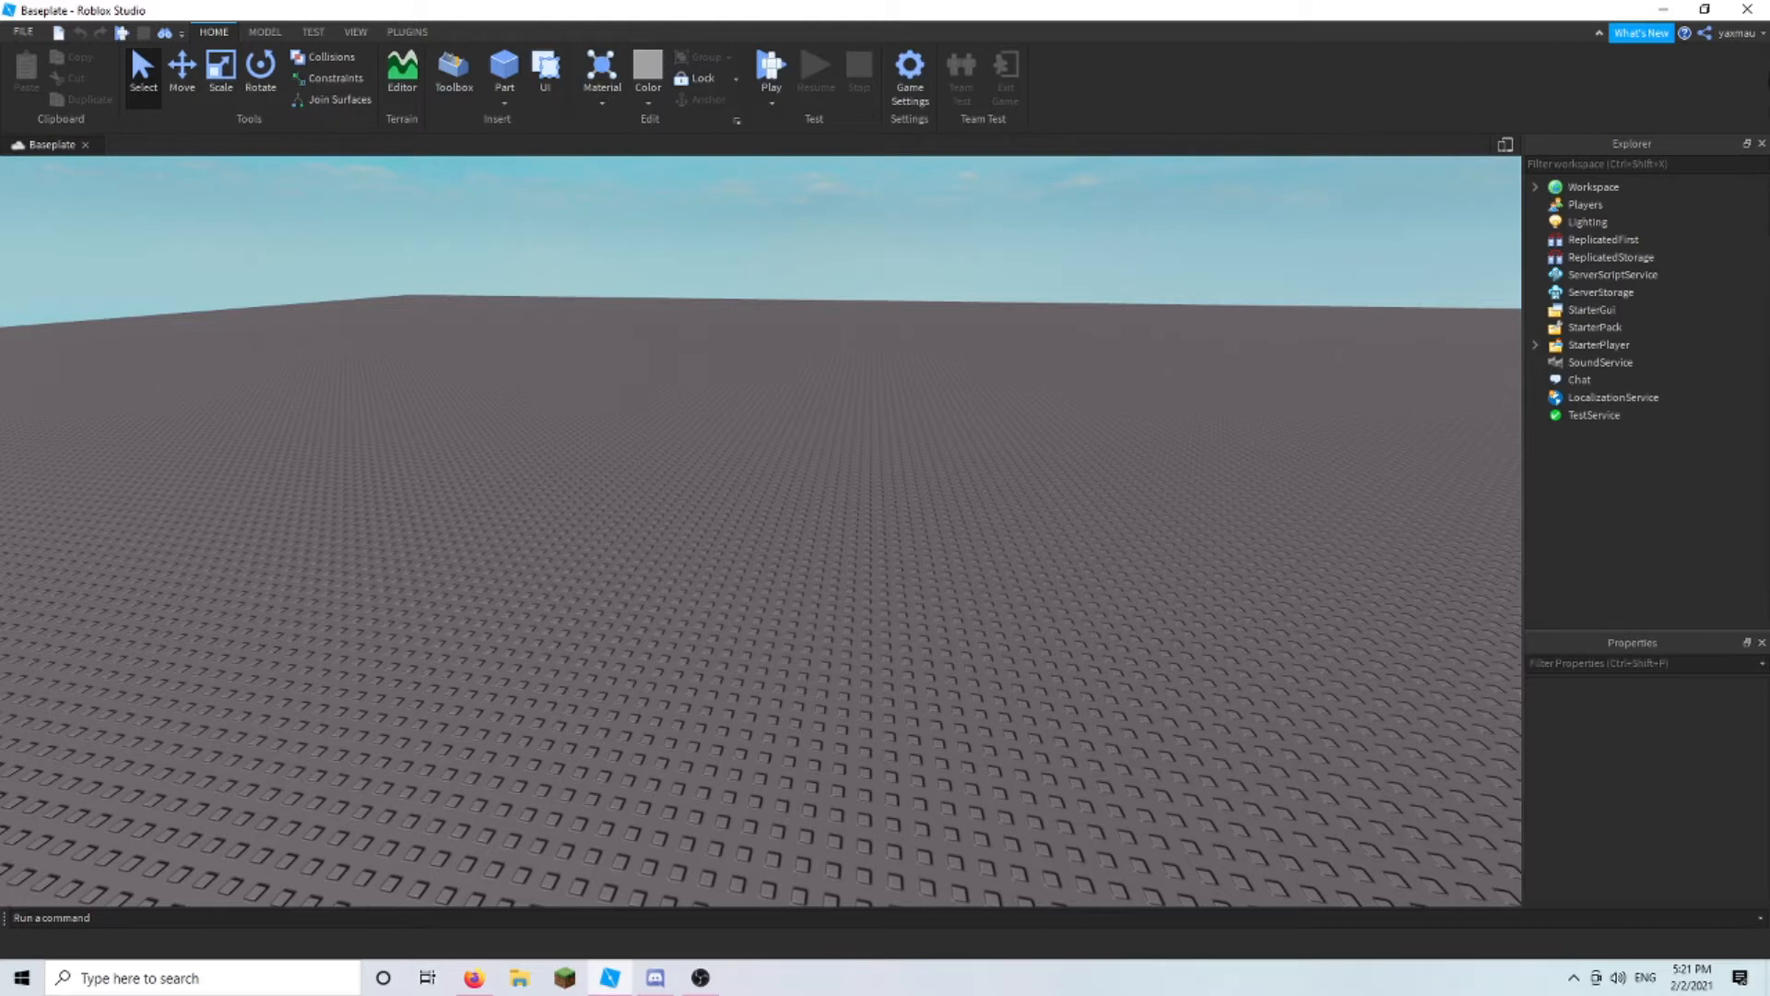
{"action": "double_click", "coordinate": [1762, 144]}
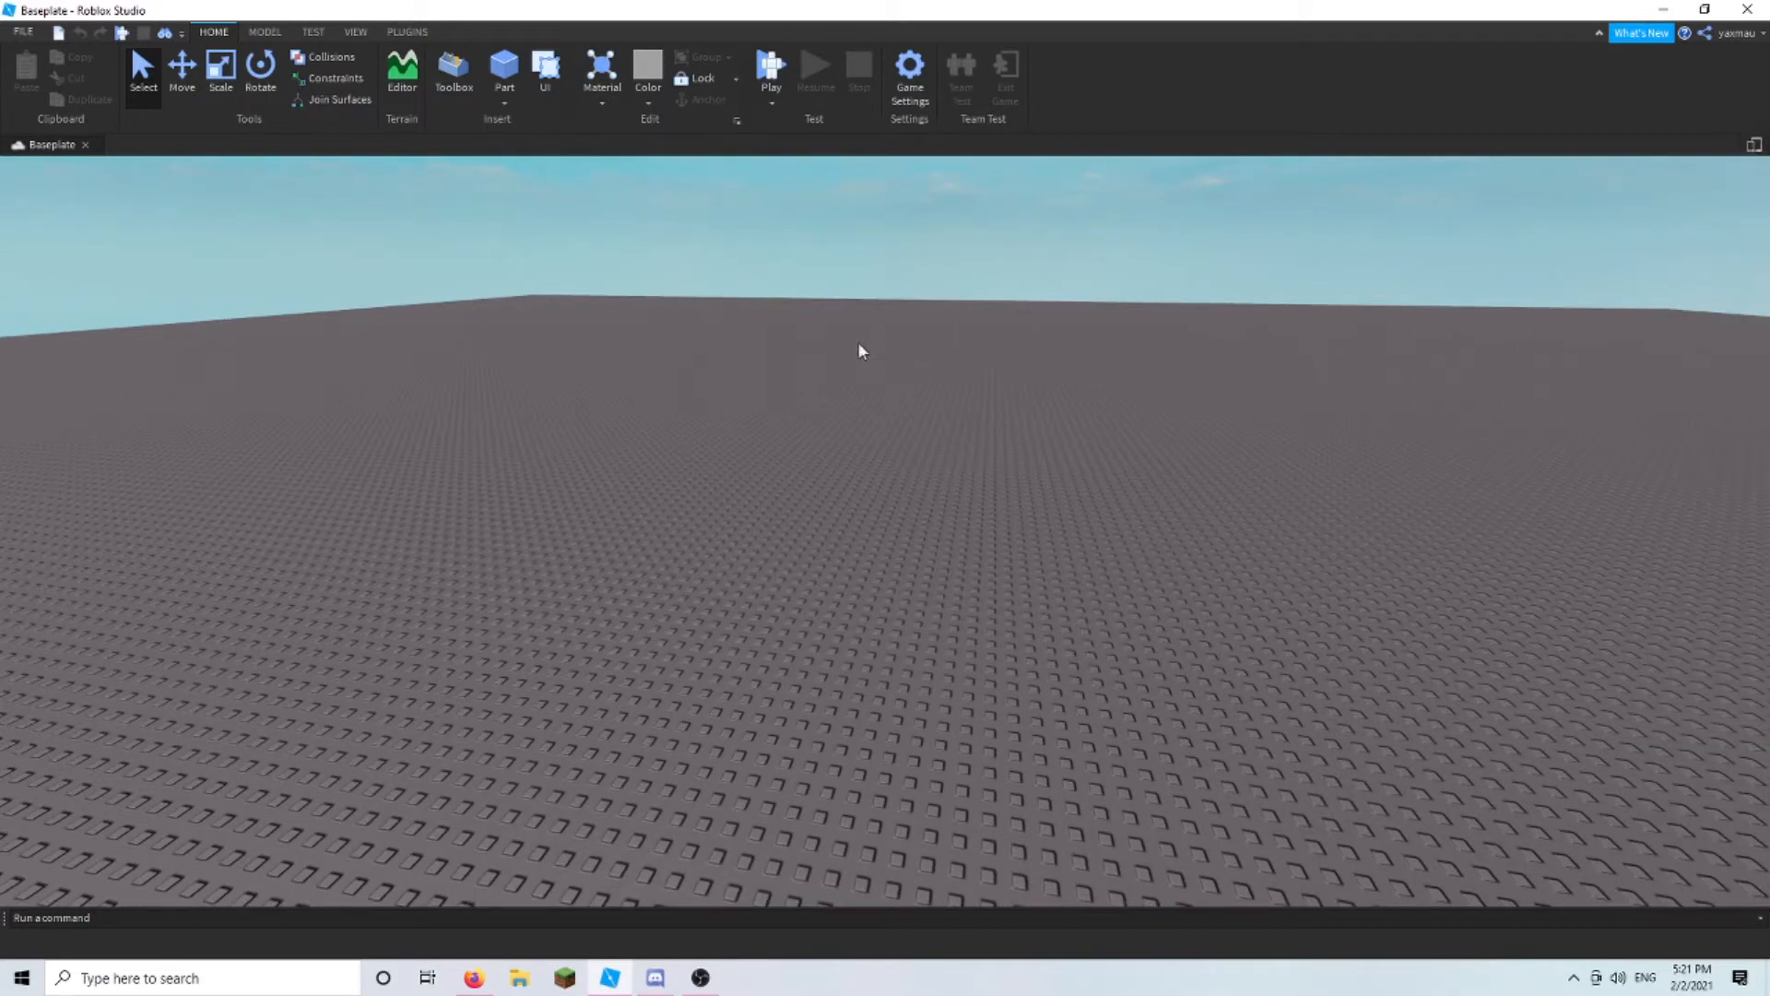
{"action": "left_click", "coordinate": [354, 33]}
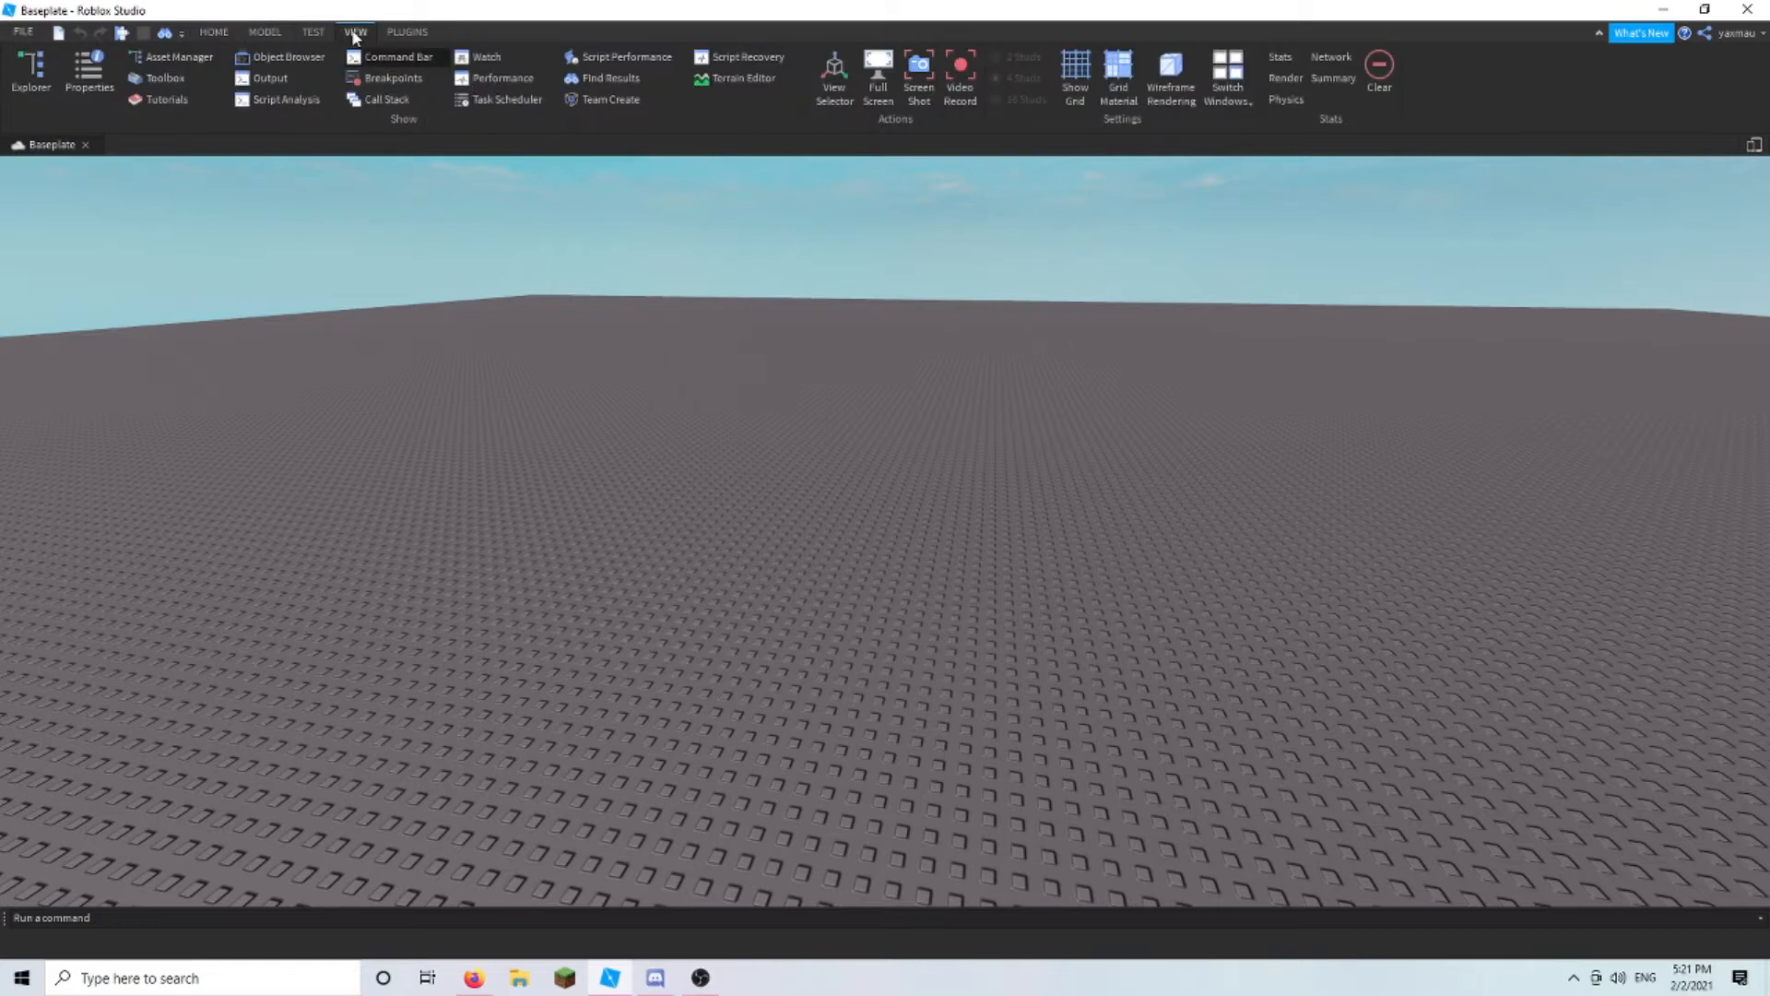
{"action": "left_click", "coordinate": [31, 73]}
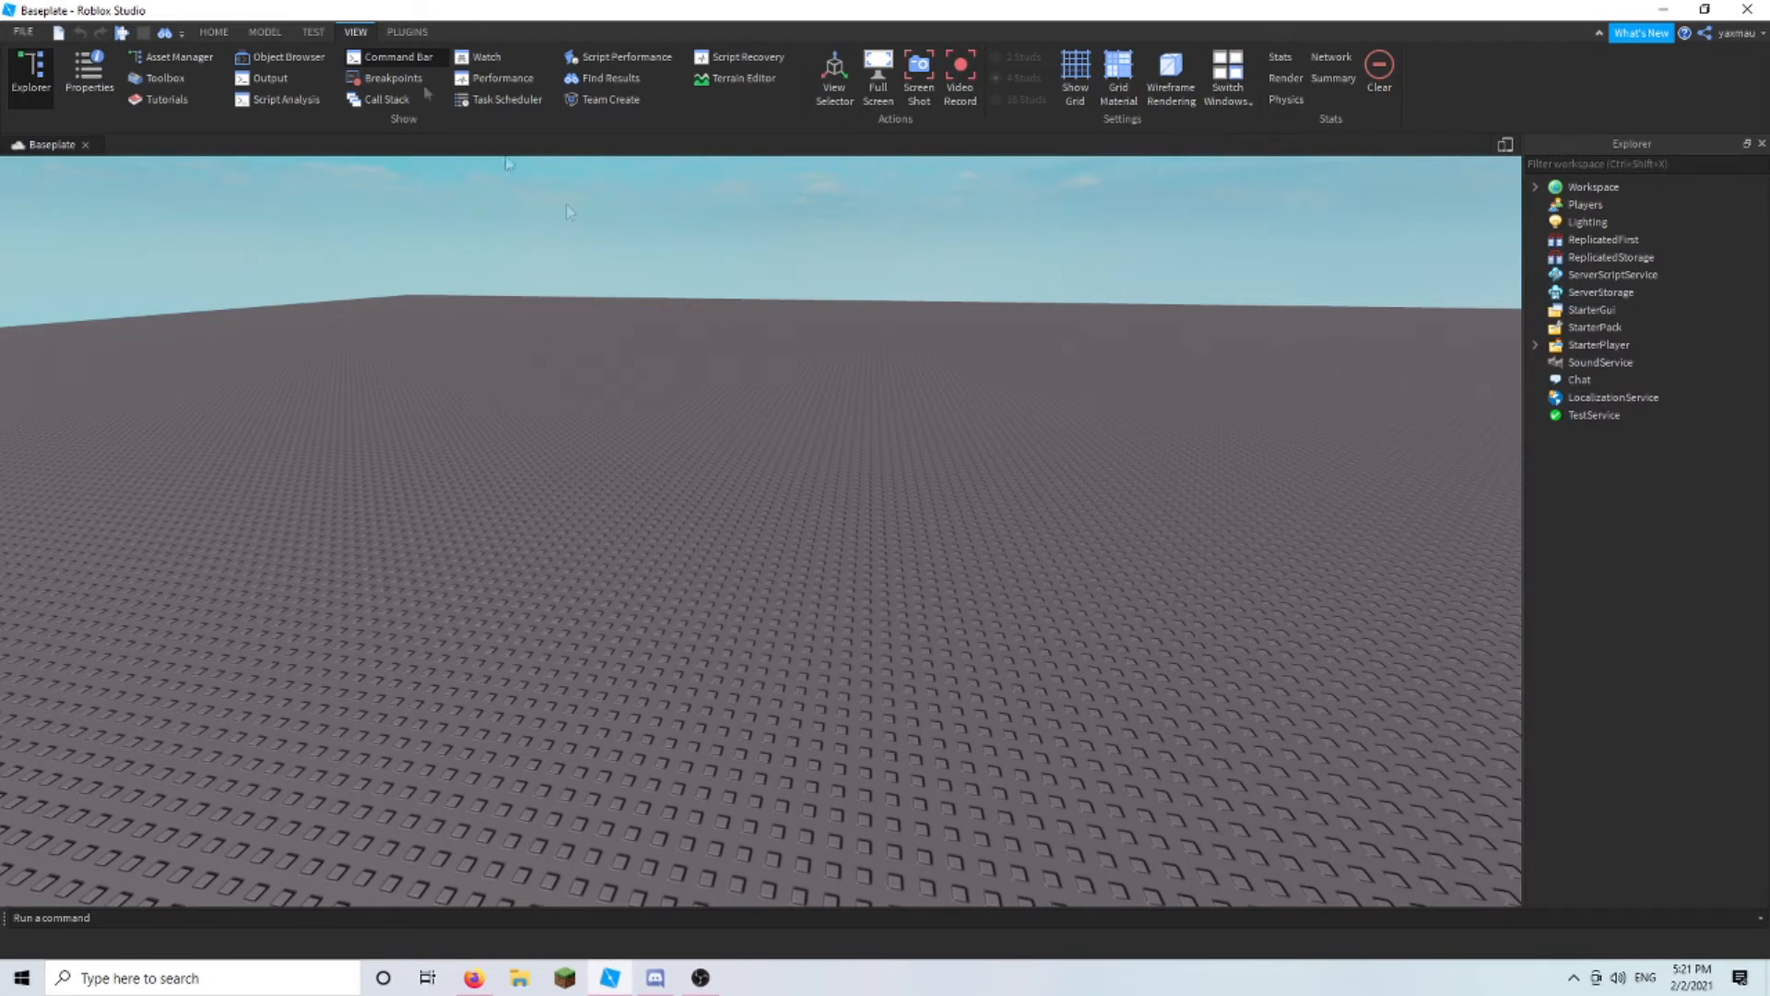
- Open the Load Character plugin and replace the default username with the avatar's Roblox username
{"action": "left_click", "coordinate": [399, 33]}
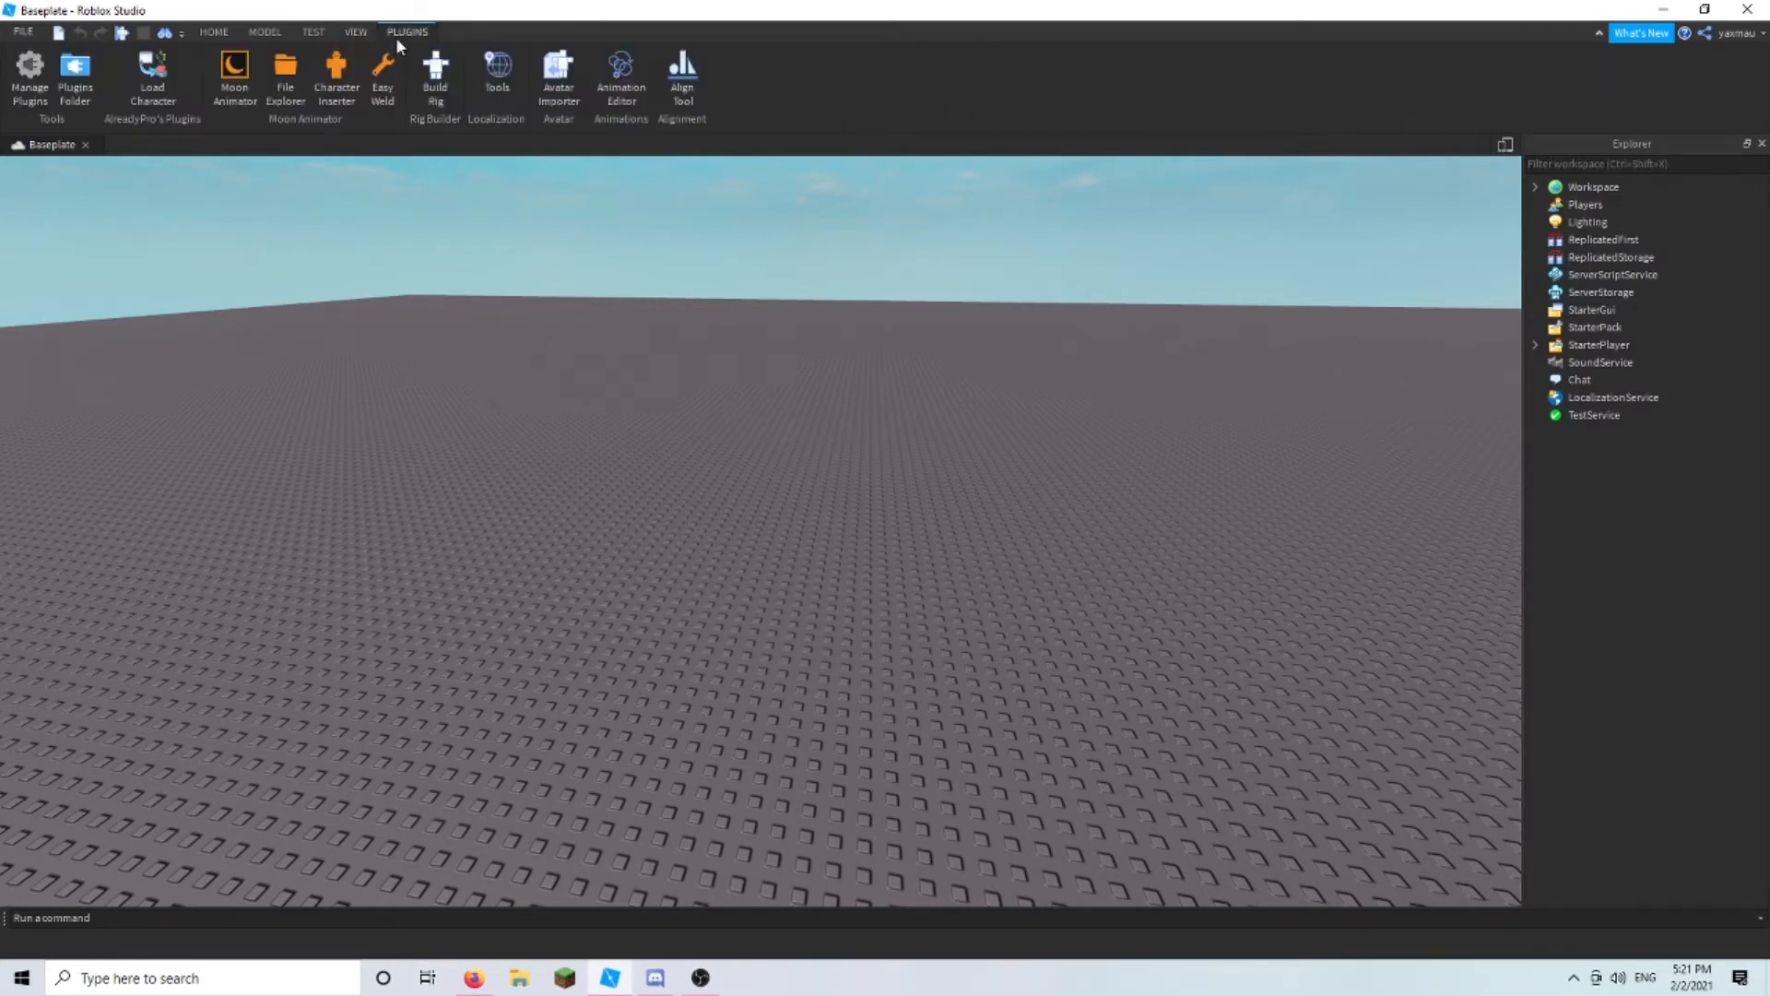
{"action": "left_click", "coordinate": [155, 67]}
{"action": "left_click_drag", "start_coordinate": [485, 386], "coordinate": [523, 374]}
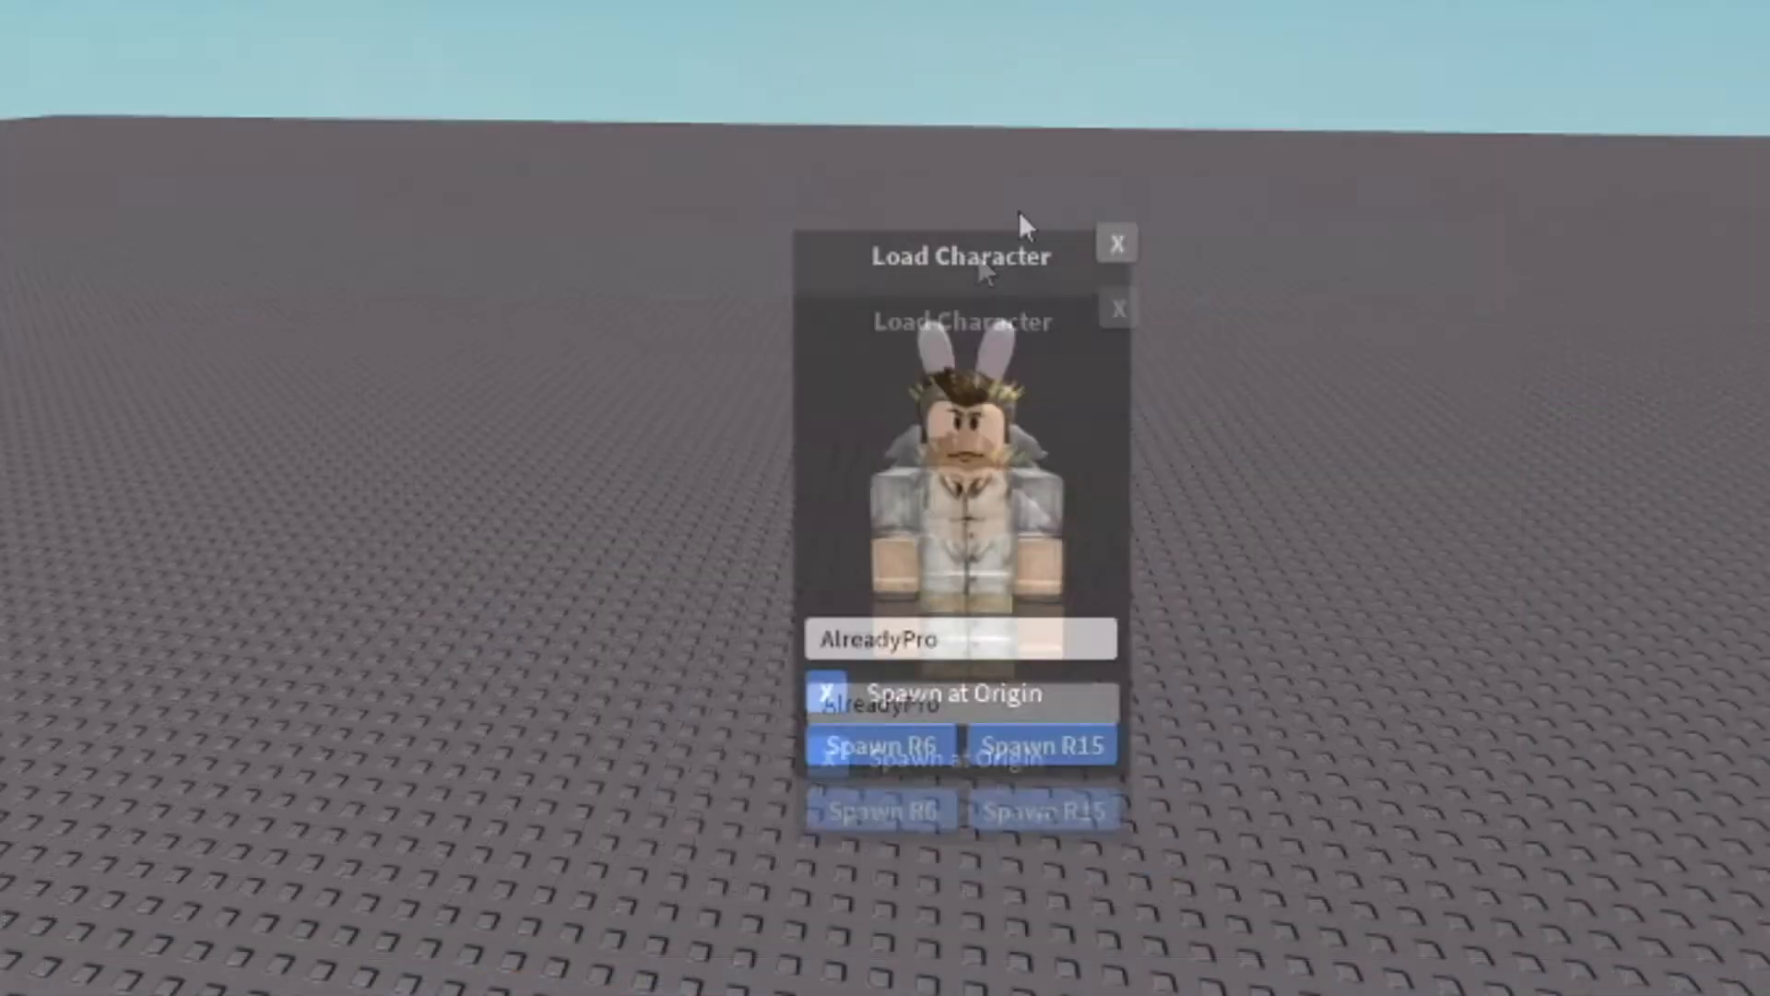
{"action": "left_click_drag", "start_coordinate": [1020, 217], "coordinate": [862, 261]}
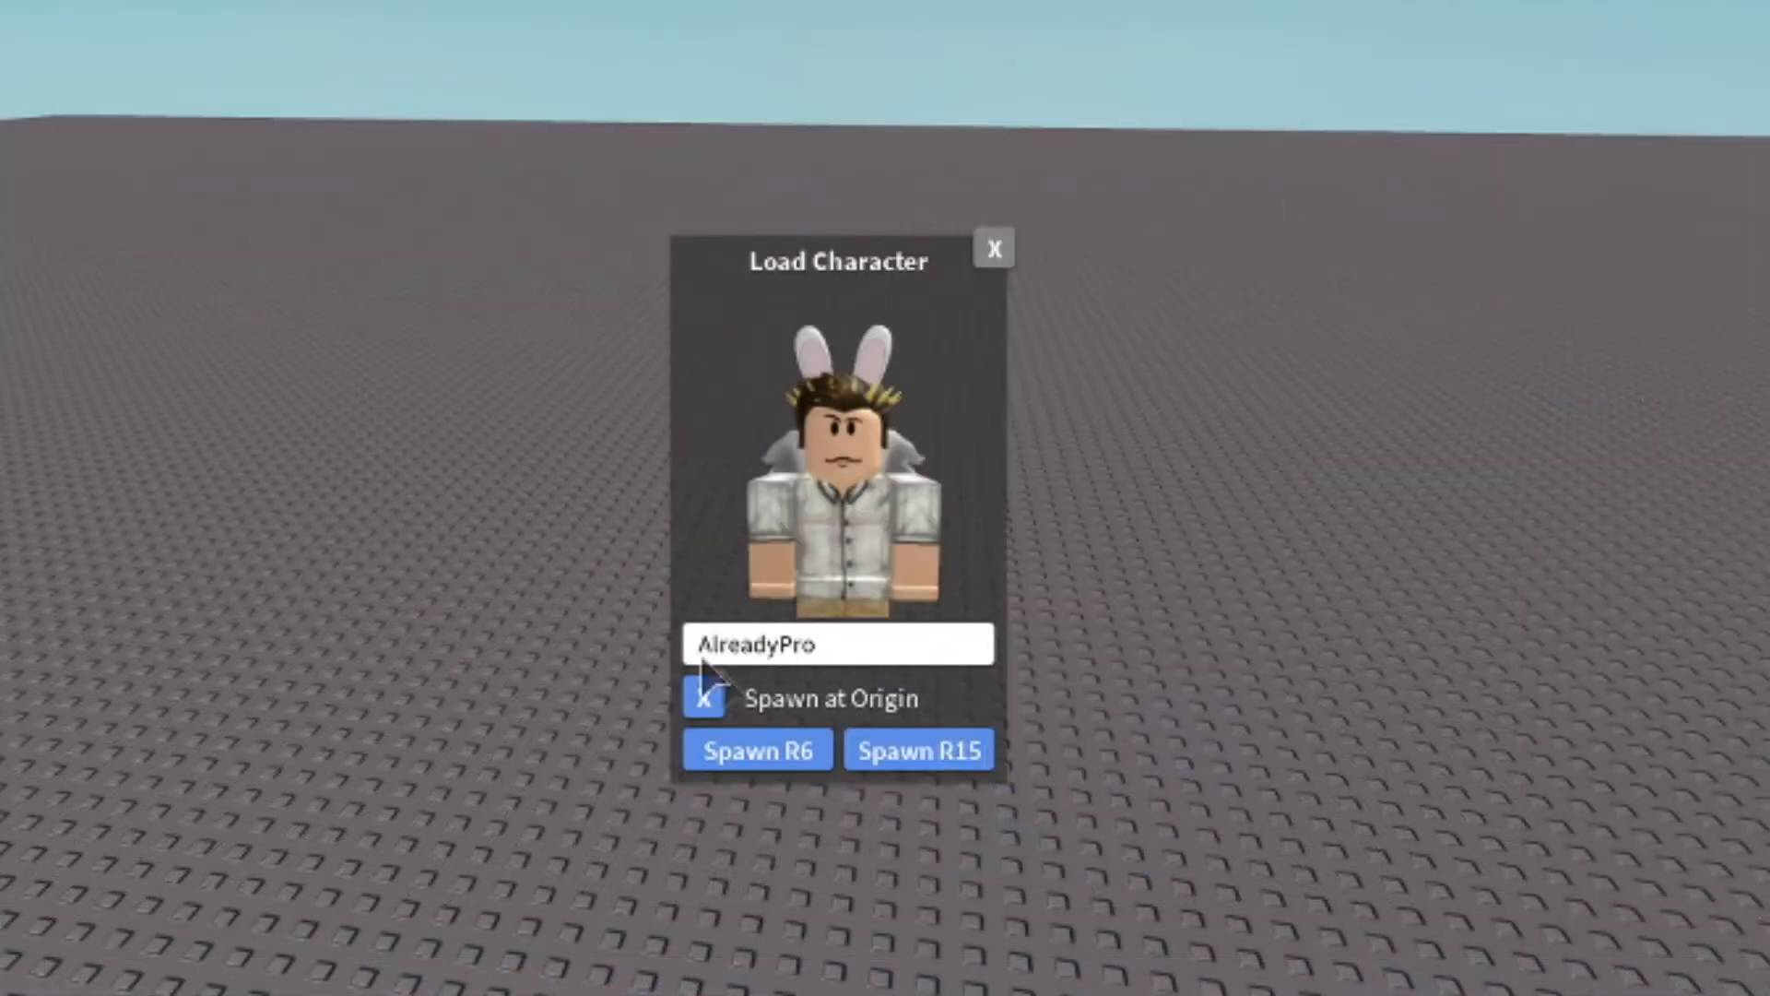
{"action": "left_click", "coordinate": [842, 648]}
{"action": "left_click_drag", "start_coordinate": [842, 648], "coordinate": [500, 657]}
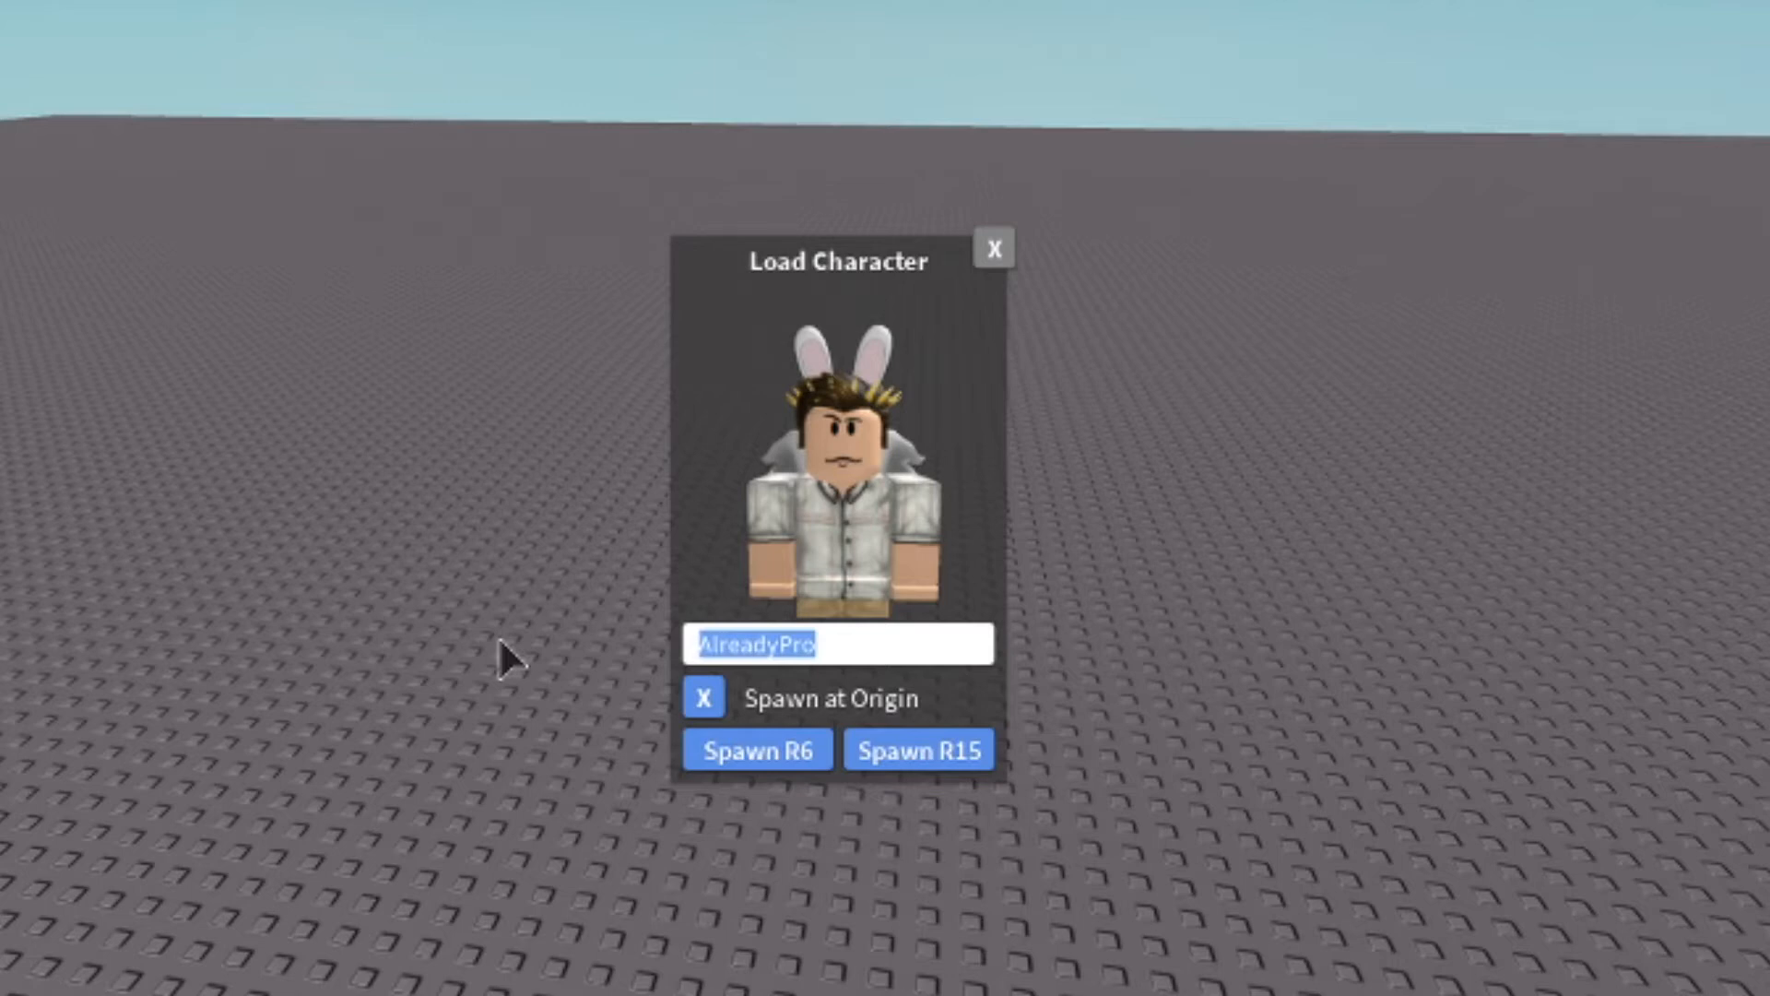
{"action": "type", "text": "YTShopkinGirl80"}
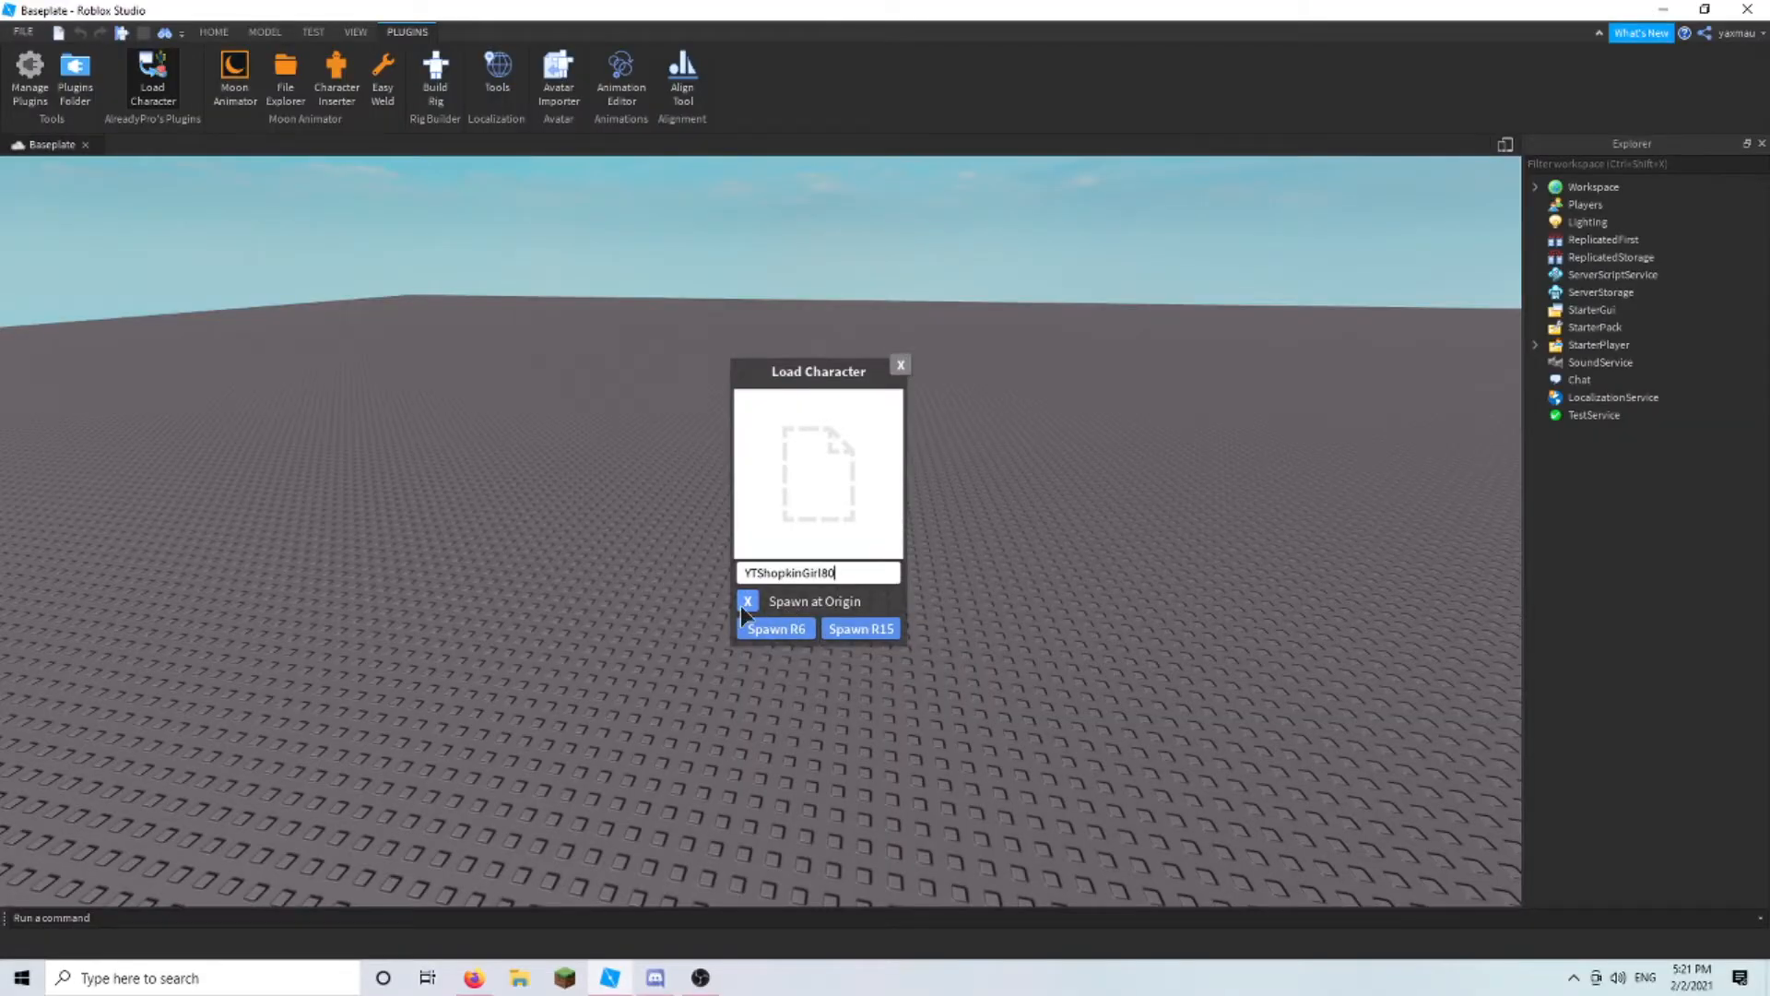
- Spawn the chosen avatar on the baseplate as an R15 character at the origin
{"action": "left_click", "coordinate": [865, 628]}
{"action": "scroll", "coordinate": [1238, 634], "scroll_direction": "up", "scroll_amount": 3}
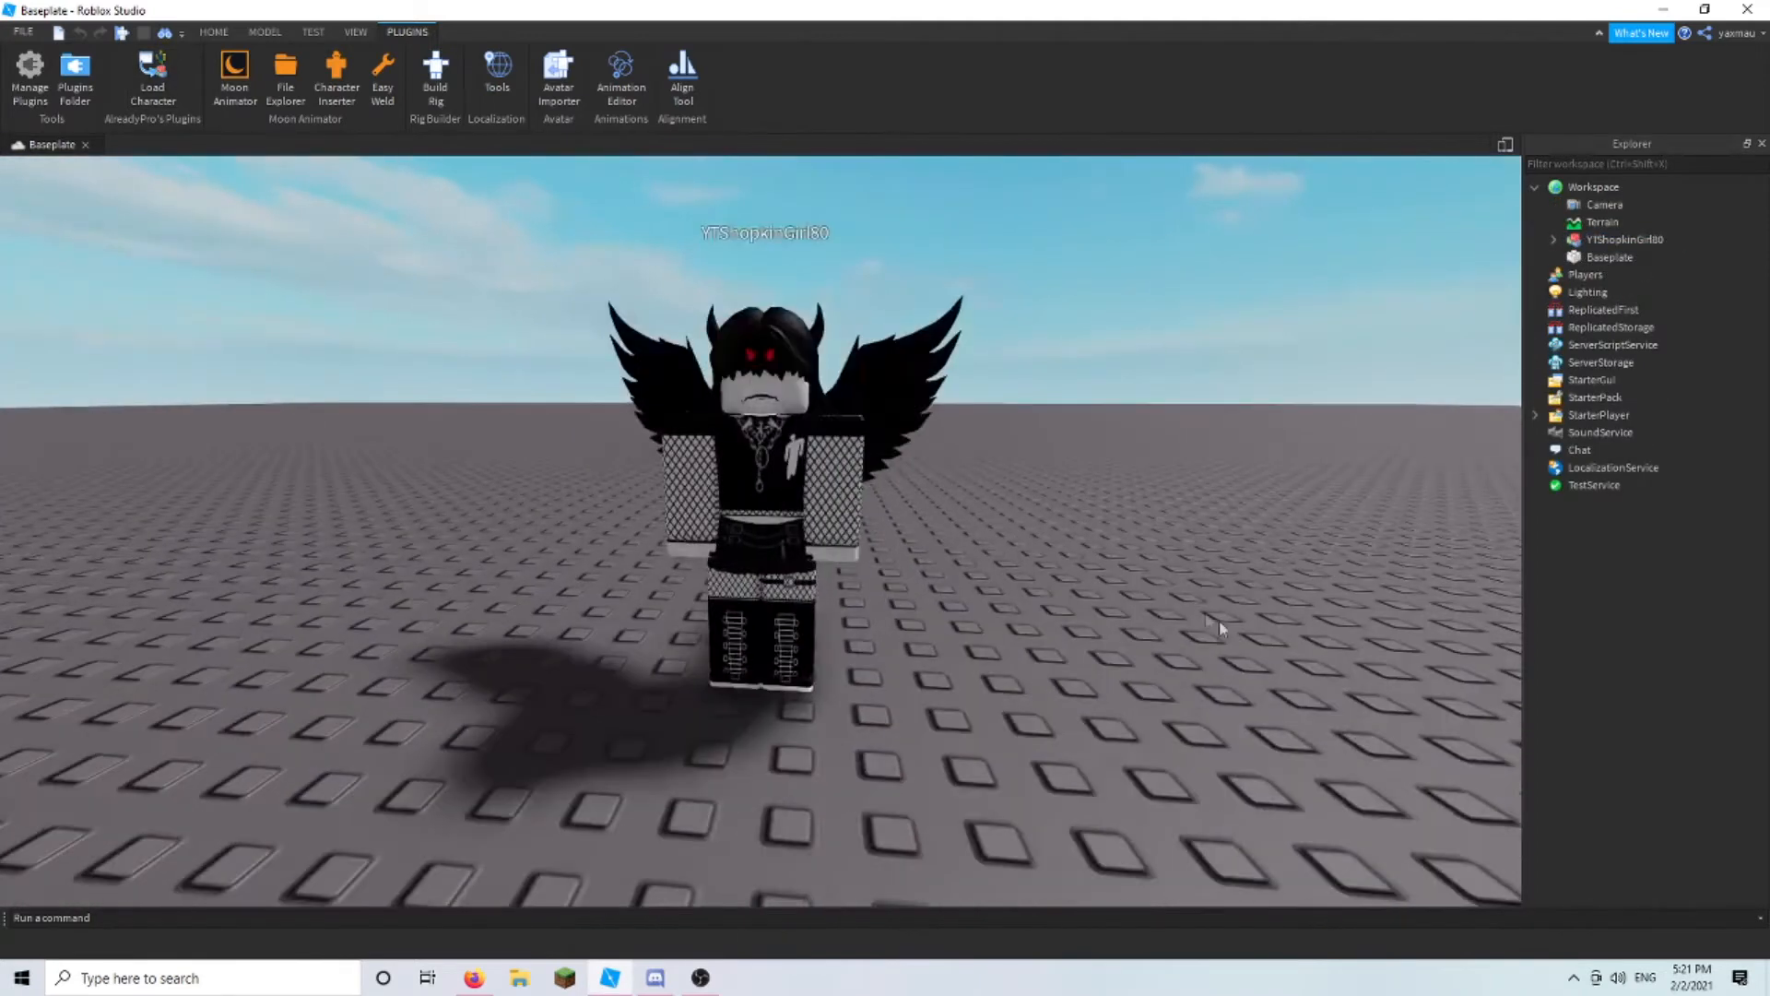
{"action": "scroll", "coordinate": [939, 455], "scroll_direction": "down", "scroll_amount": 3}
{"action": "right_click_drag", "start_coordinate": [939, 456], "coordinate": [953, 443]}
{"action": "scroll", "coordinate": [953, 443], "scroll_direction": "up", "scroll_amount": 2}
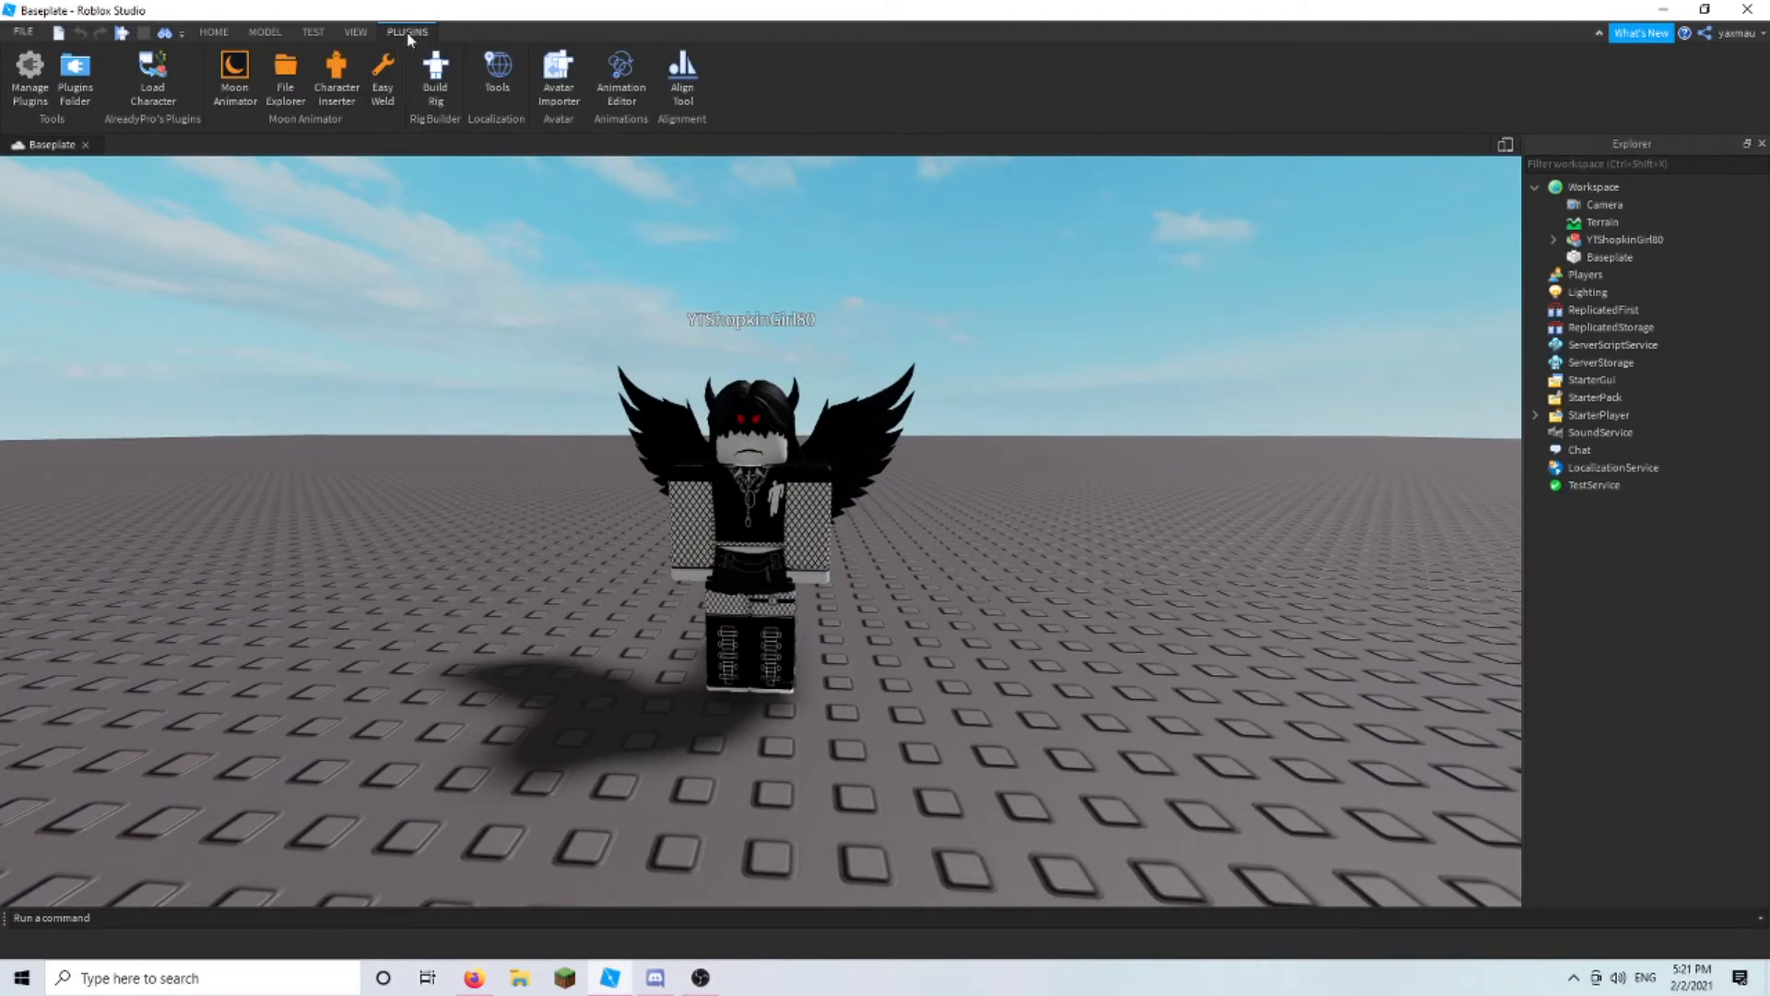
- Open Moon Animator, narrow its window and place it beside the character so the avatar is not covered
{"action": "left_click", "coordinate": [234, 72]}
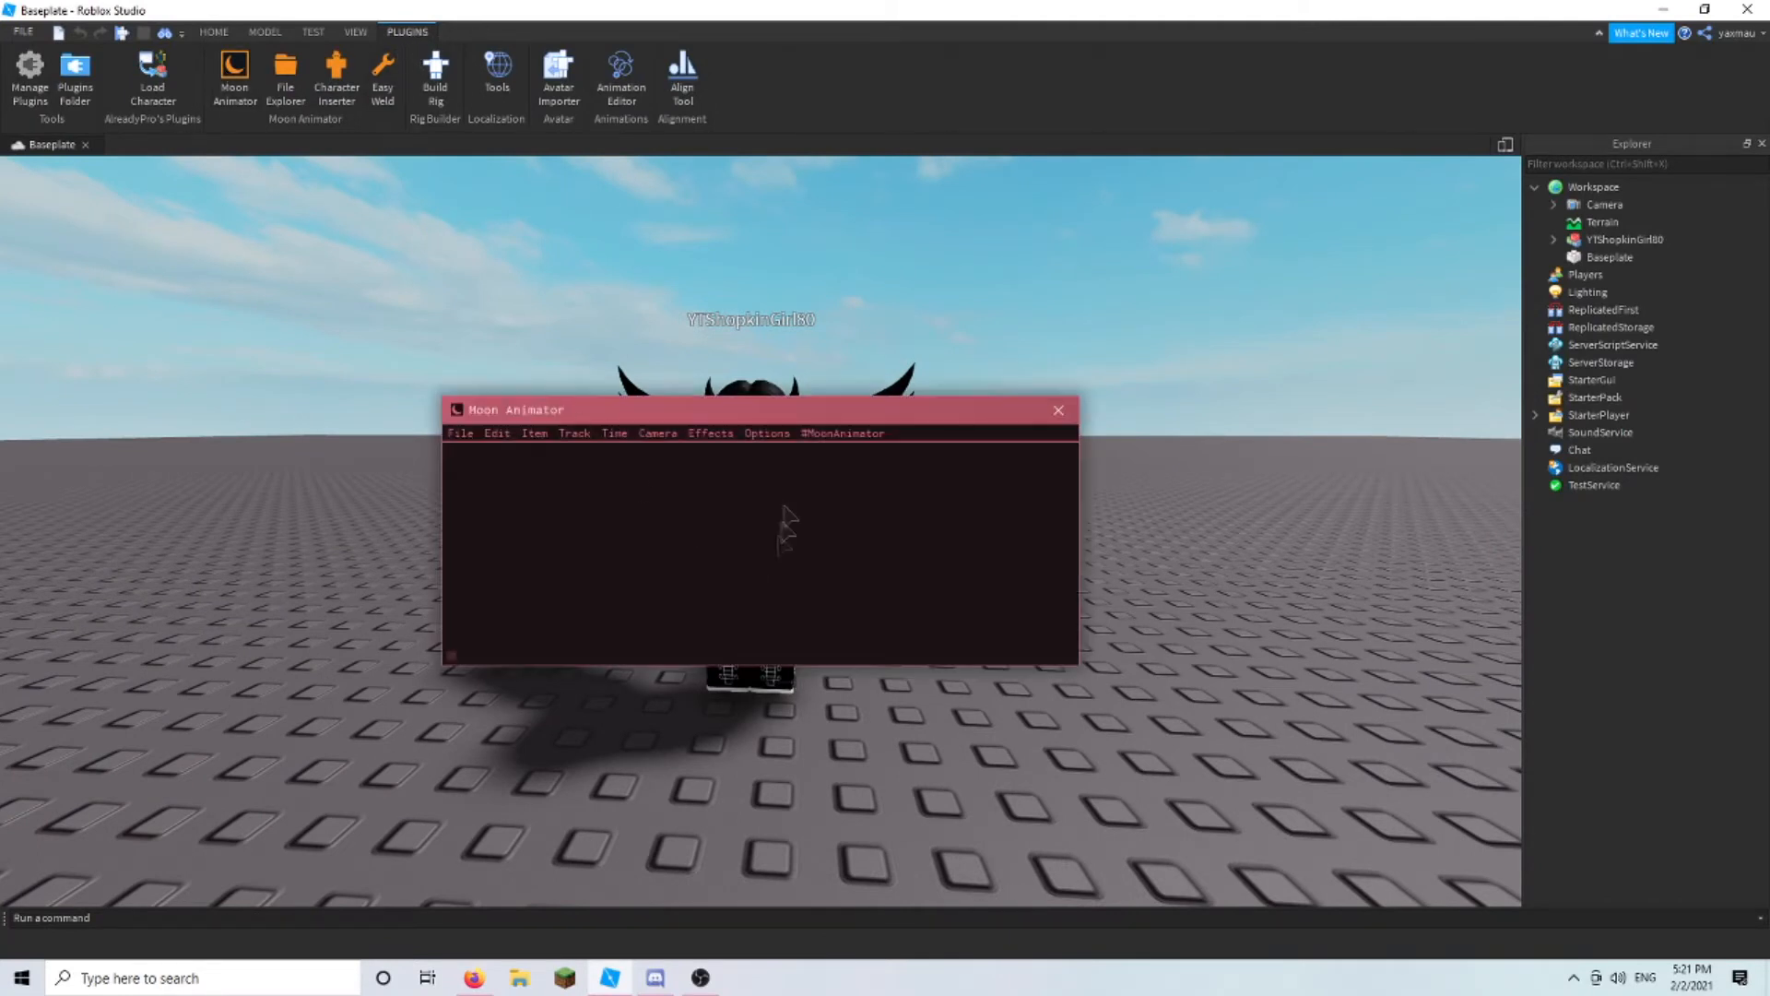
{"action": "left_click_drag", "start_coordinate": [749, 419], "coordinate": [913, 396]}
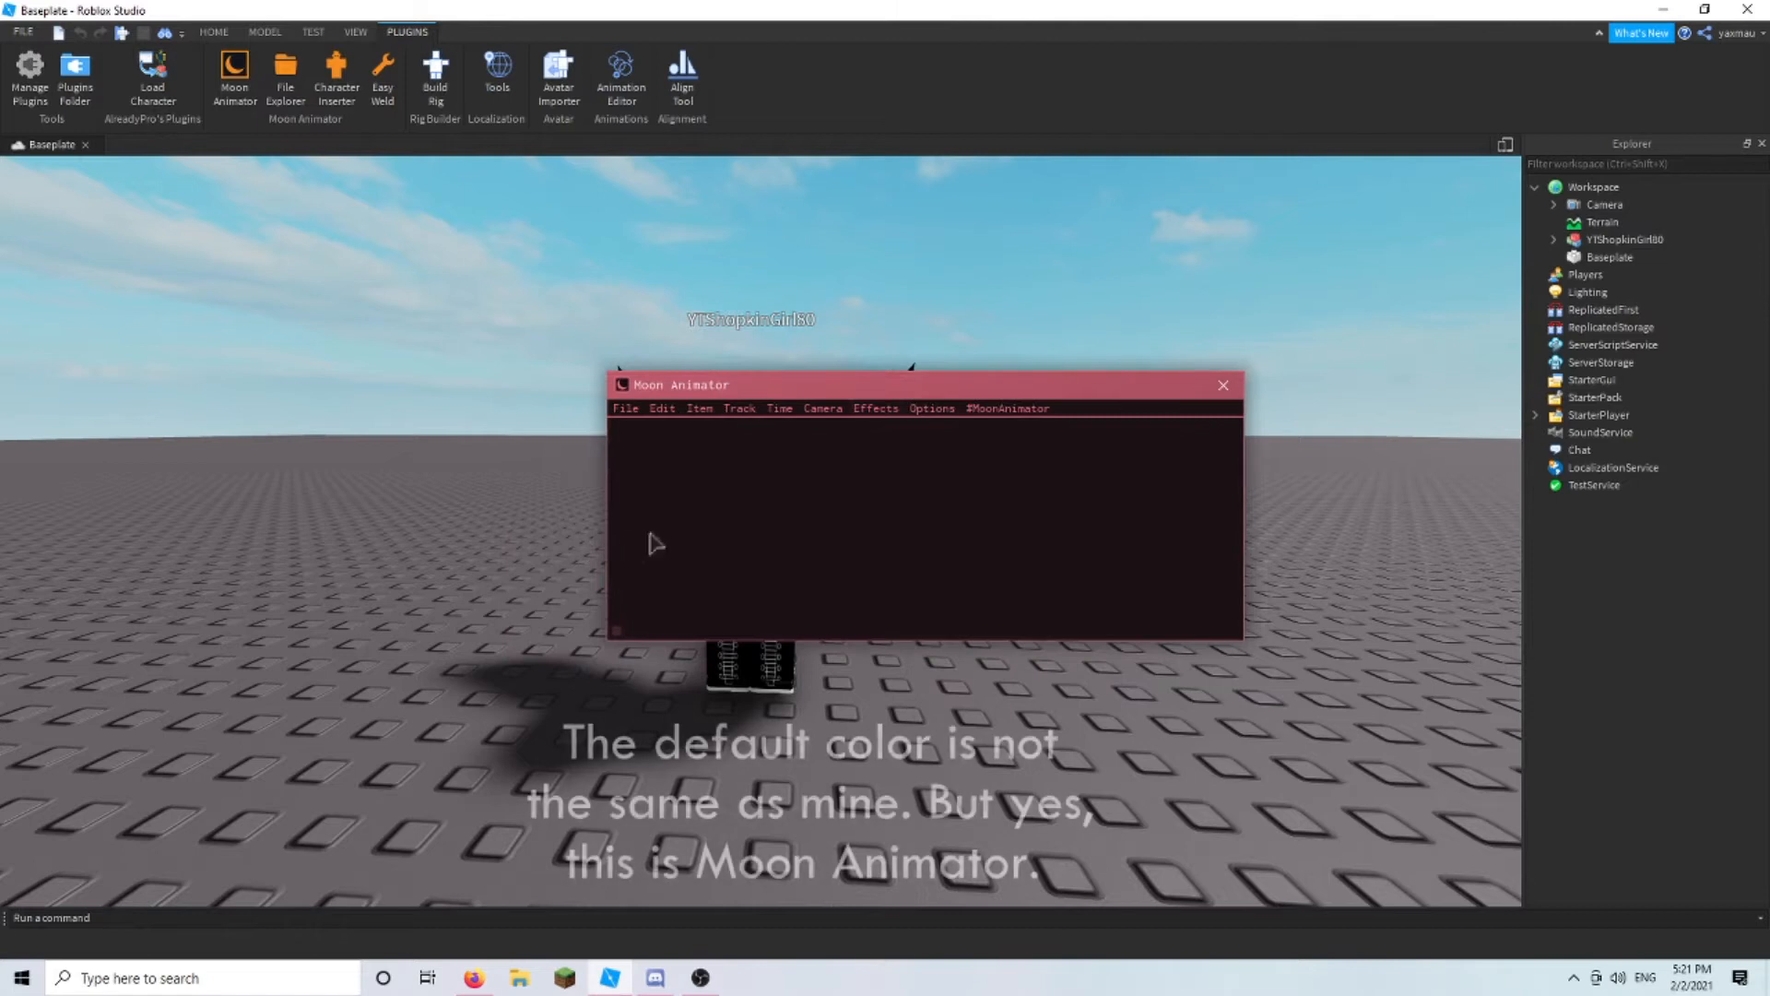
{"action": "left_click_drag", "start_coordinate": [609, 567], "coordinate": [803, 564]}
{"action": "left_click_drag", "start_coordinate": [1056, 387], "coordinate": [1236, 223]}
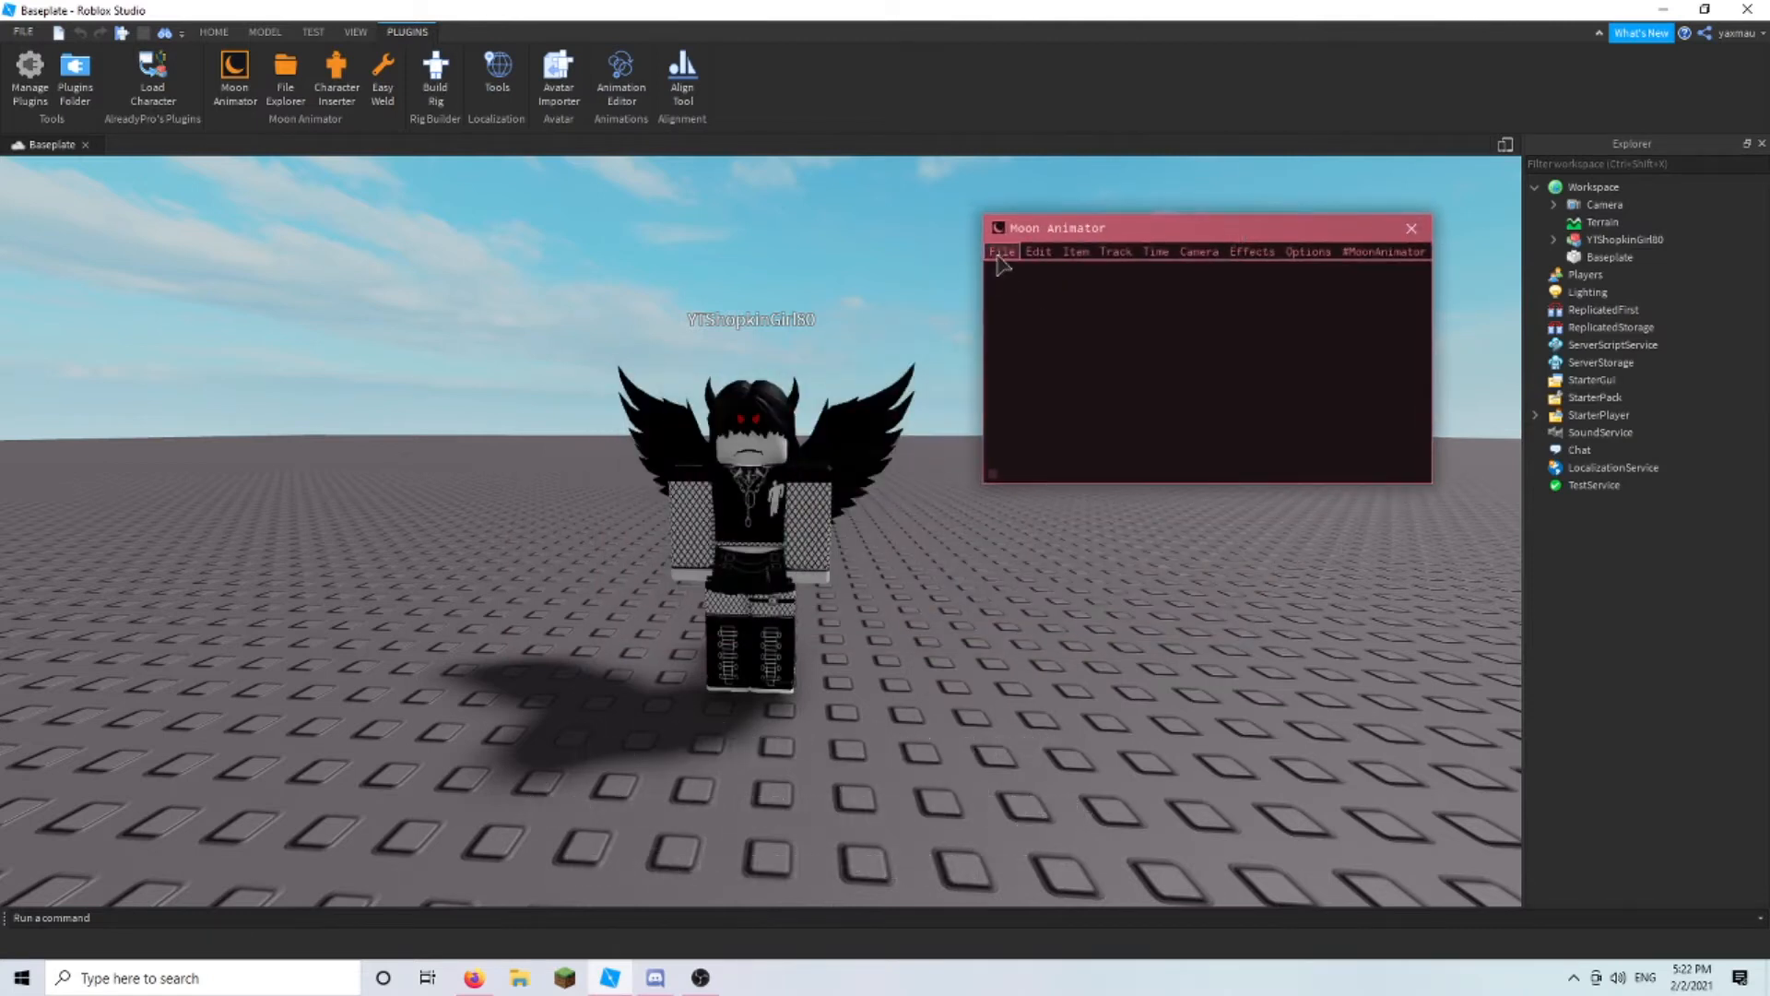
- Create a new Moon Animator file of type Animation named "Model"
{"action": "left_click", "coordinate": [1001, 253]}
{"action": "left_click", "coordinate": [1011, 292]}
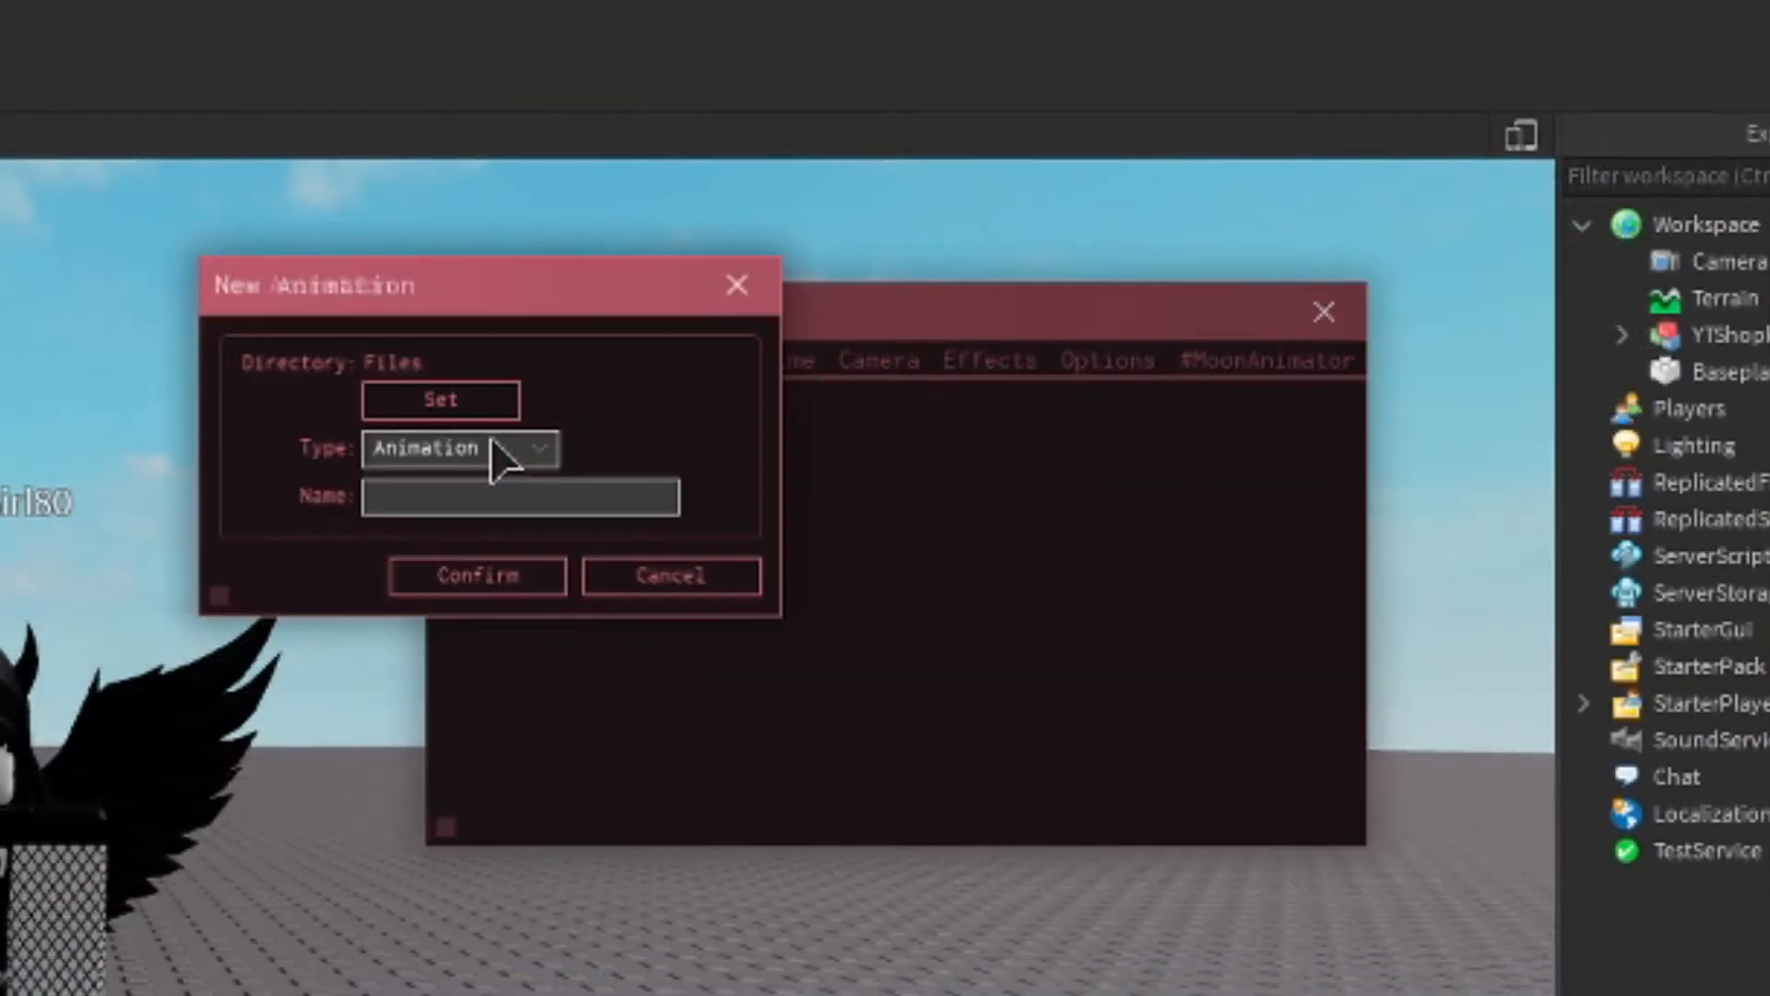
{"action": "left_click", "coordinate": [431, 503]}
{"action": "type", "text": "Model"}
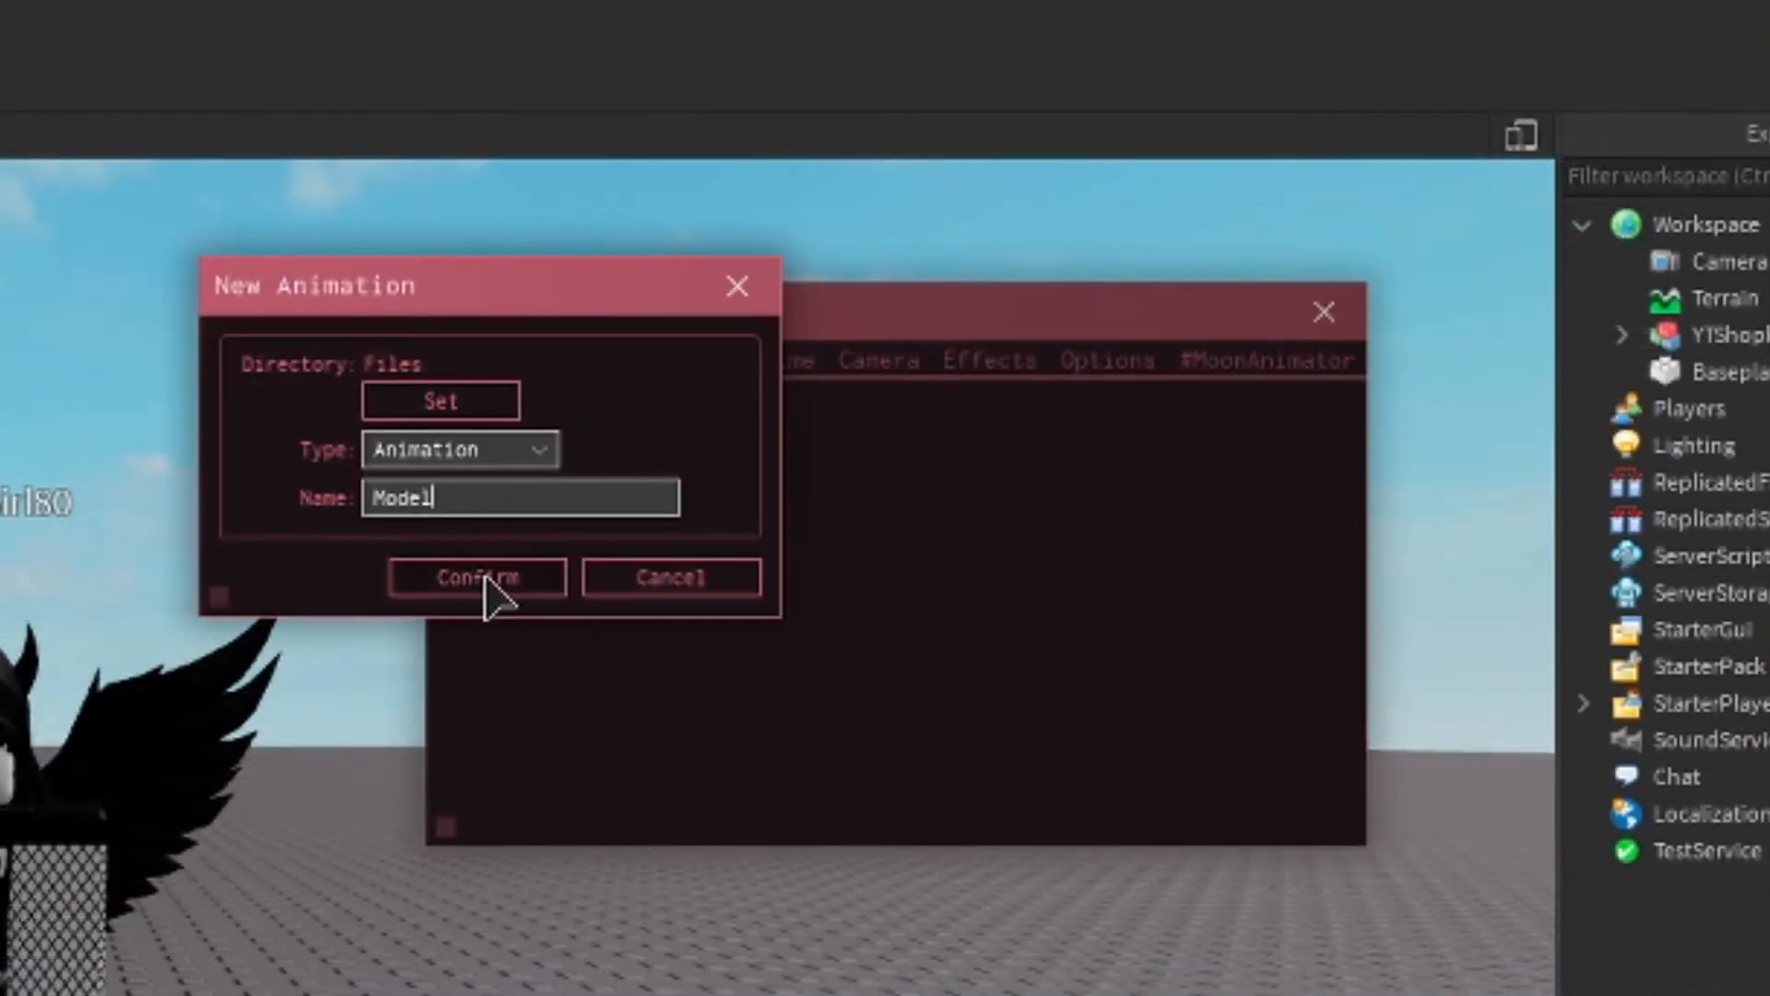
{"action": "left_click", "coordinate": [486, 585]}
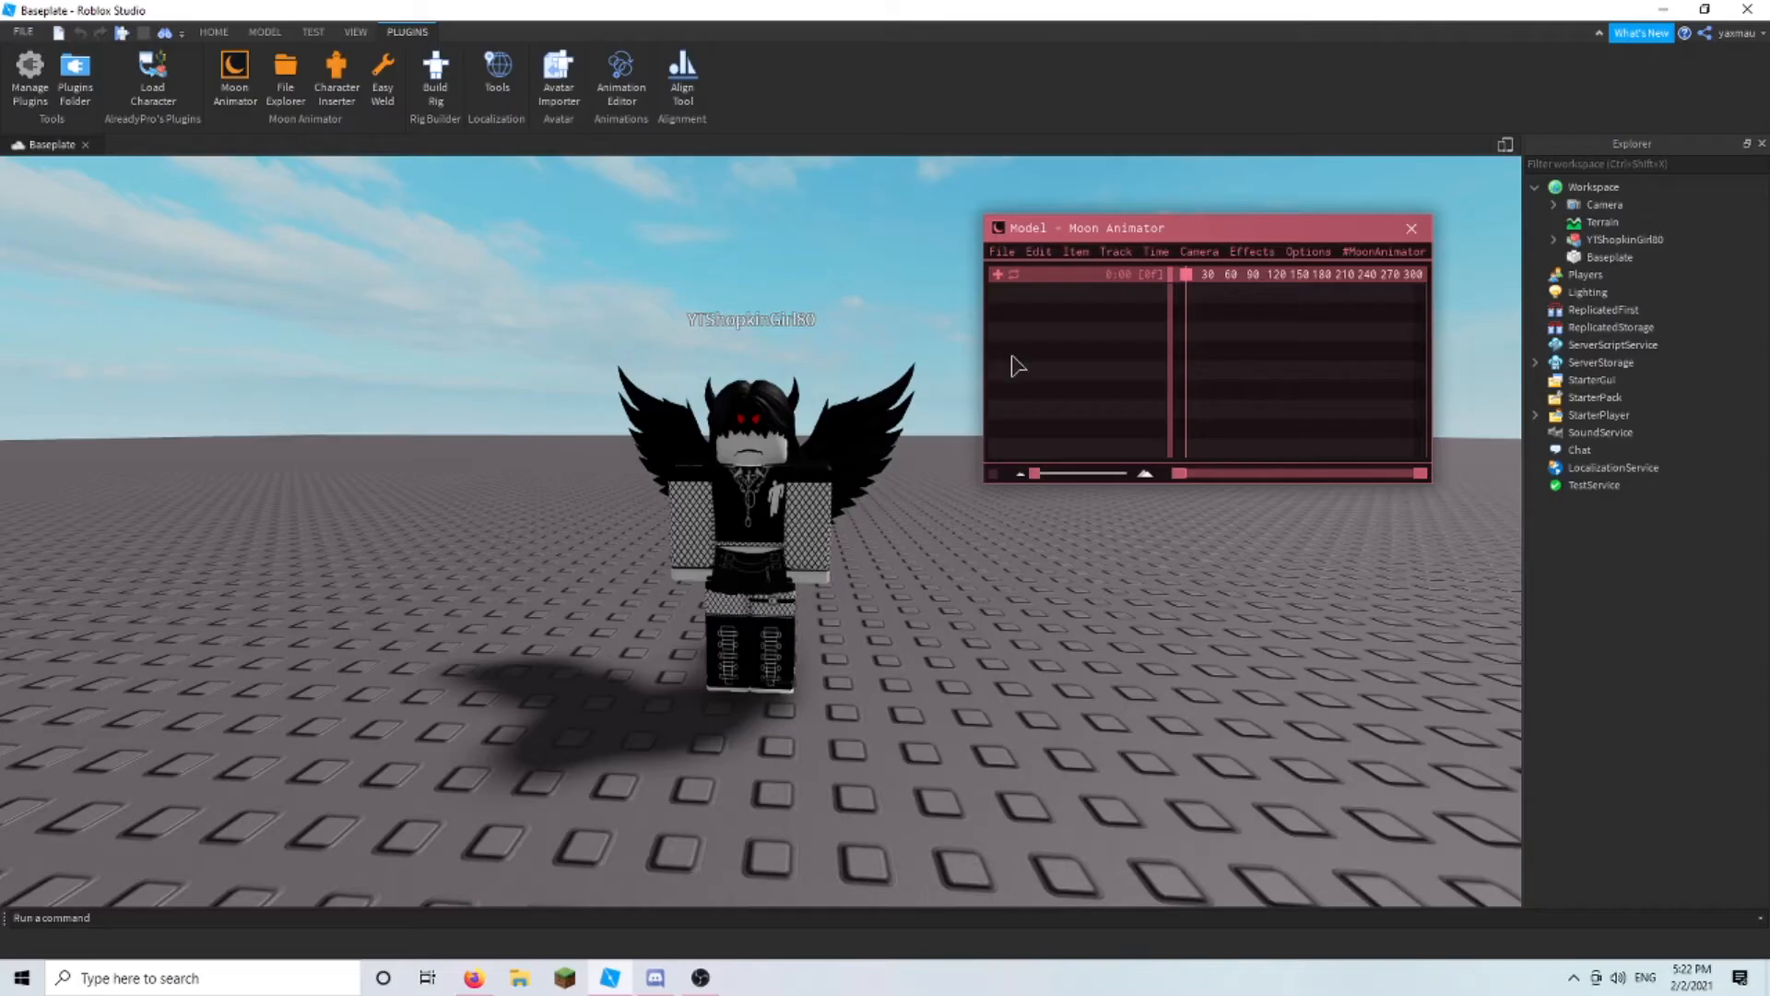
- Add the avatar as a Rig item to the Moon Animator file and move the plugin window out of the way
{"action": "left_click", "coordinate": [999, 275]}
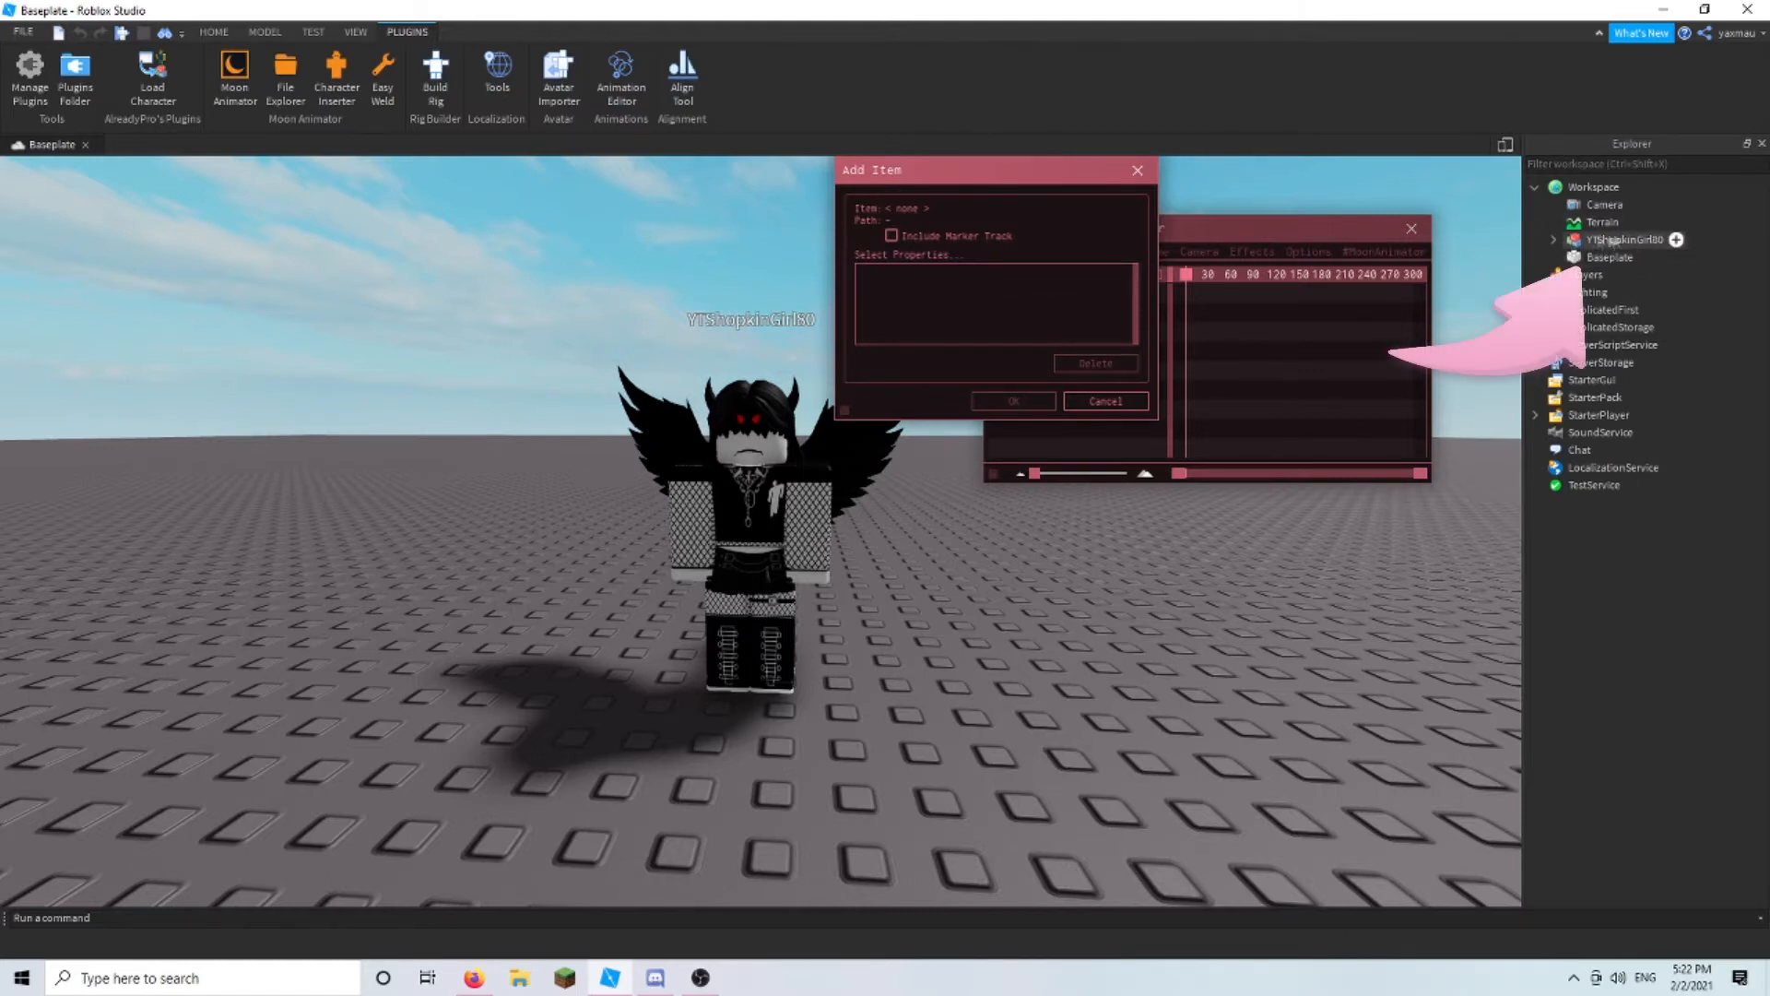
{"action": "left_click", "coordinate": [1598, 241]}
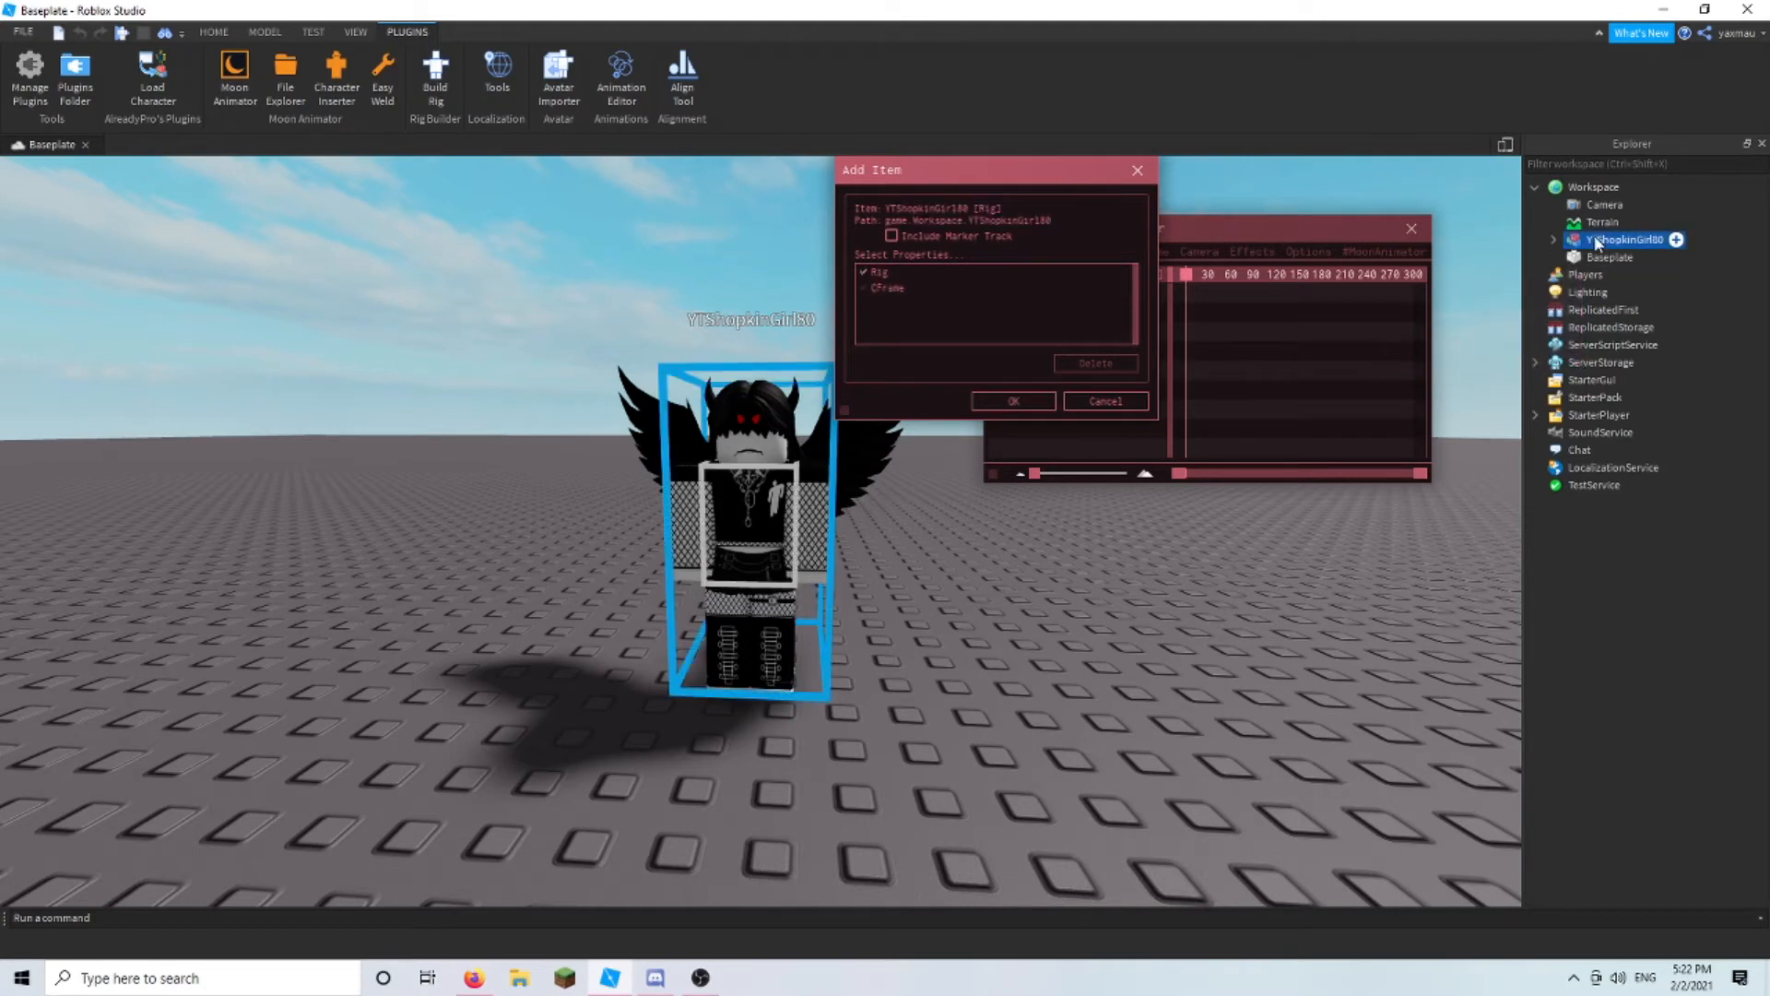
{"action": "left_click", "coordinate": [1014, 402]}
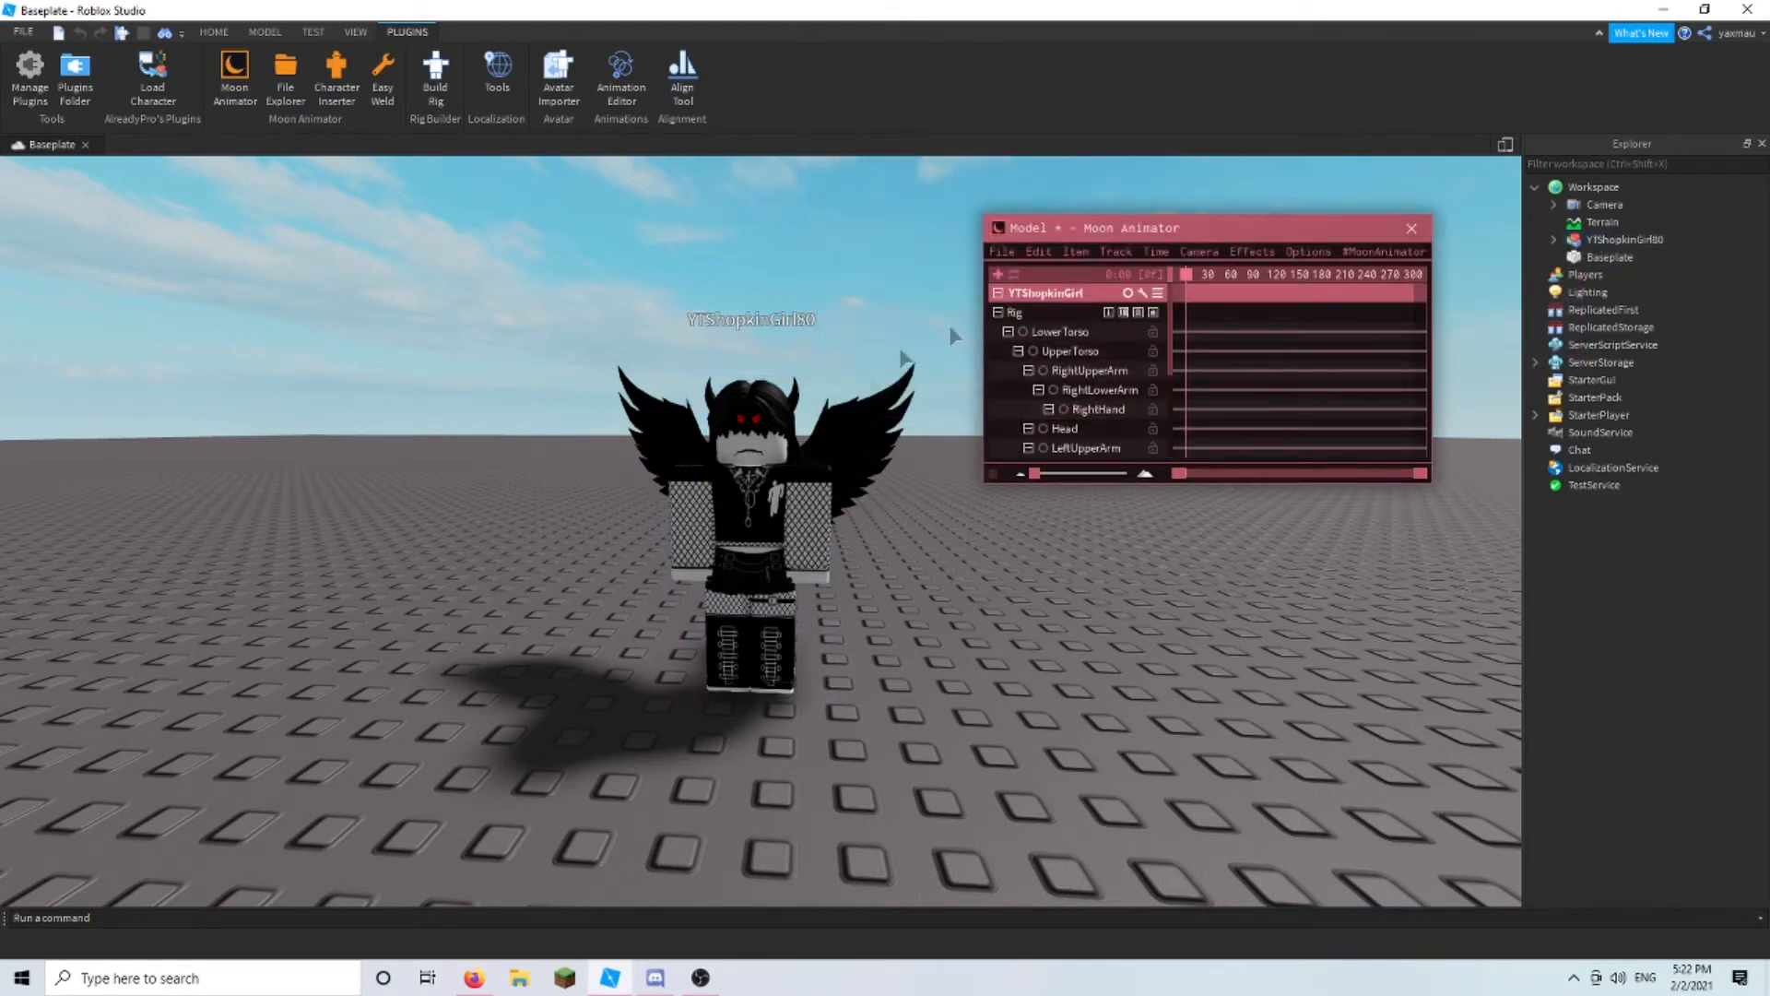
{"action": "left_click_drag", "start_coordinate": [1149, 238], "coordinate": [1238, 901]}
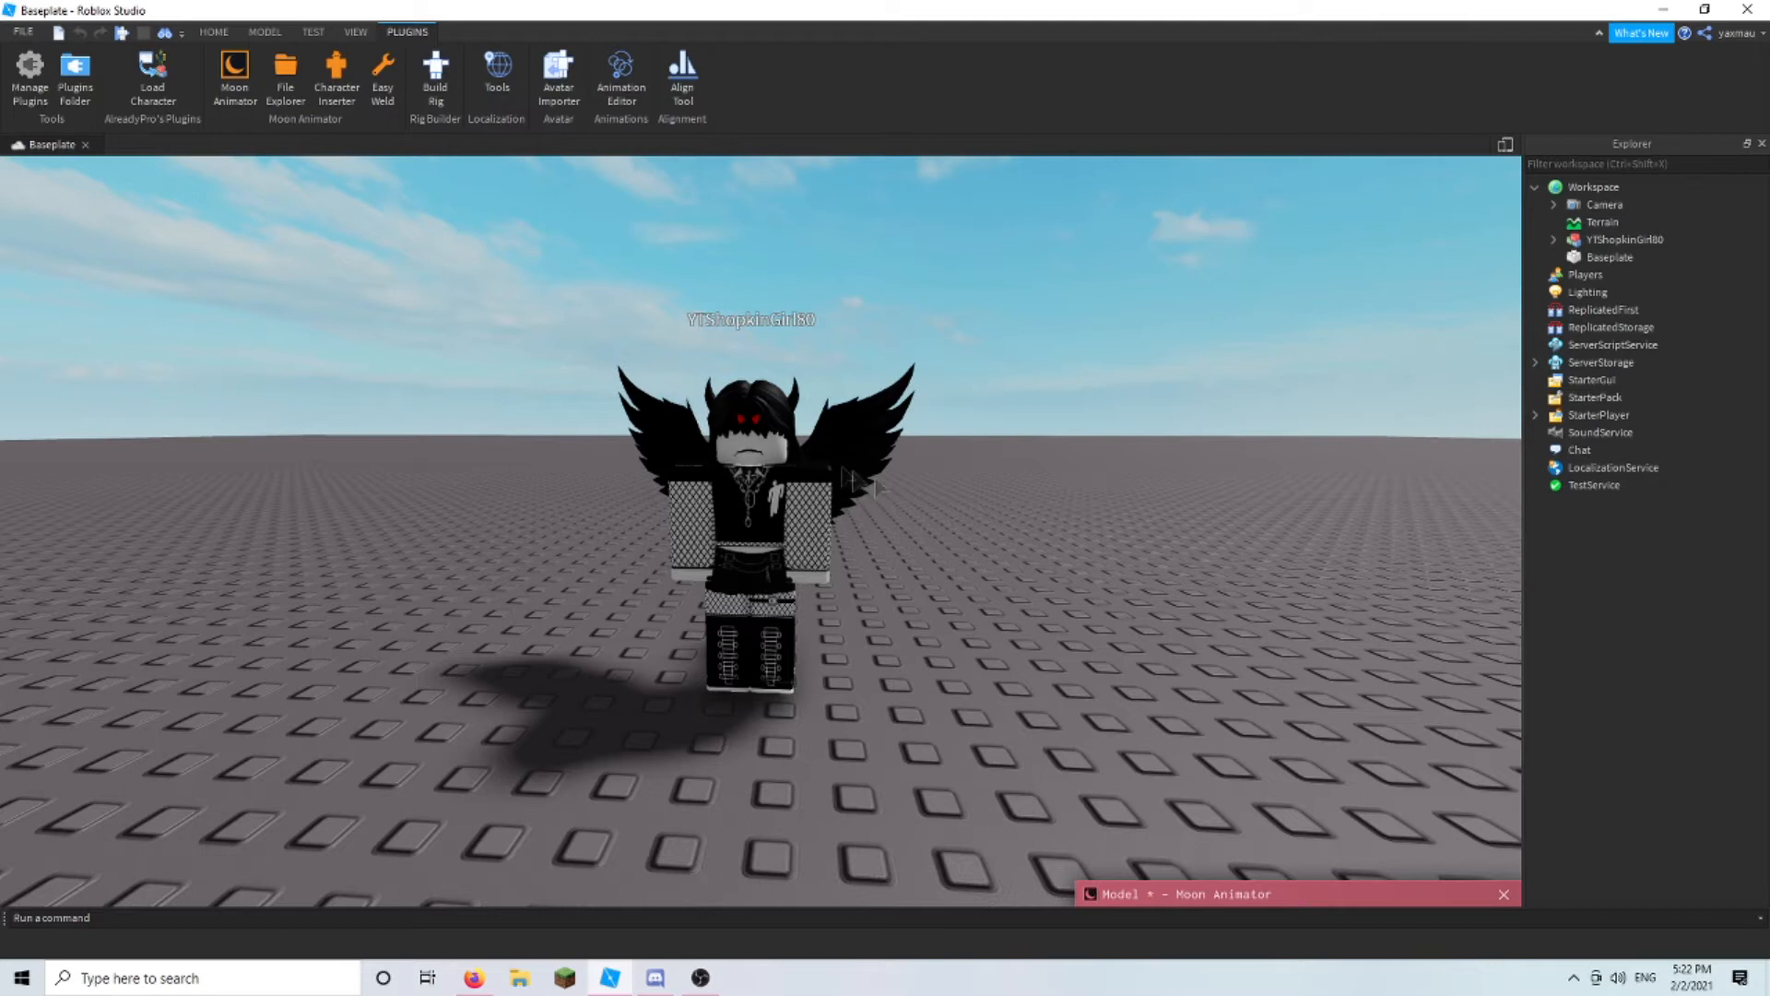
- Start posing the avatar by rotating its left upper arm slightly and selecting the head
{"action": "left_click", "coordinate": [811, 495]}
{"action": "mouse_move", "coordinate": [809, 285]}
{"action": "left_mouse_down"}
{"action": "mouse_move", "coordinate": [922, 267]}
{"action": "mouse_move", "coordinate": [1051, 202]}
{"action": "mouse_move", "coordinate": [959, 424]}
{"action": "mouse_move", "coordinate": [844, 284]}
{"action": "mouse_move", "coordinate": [777, 294]}
{"action": "left_mouse_up"}
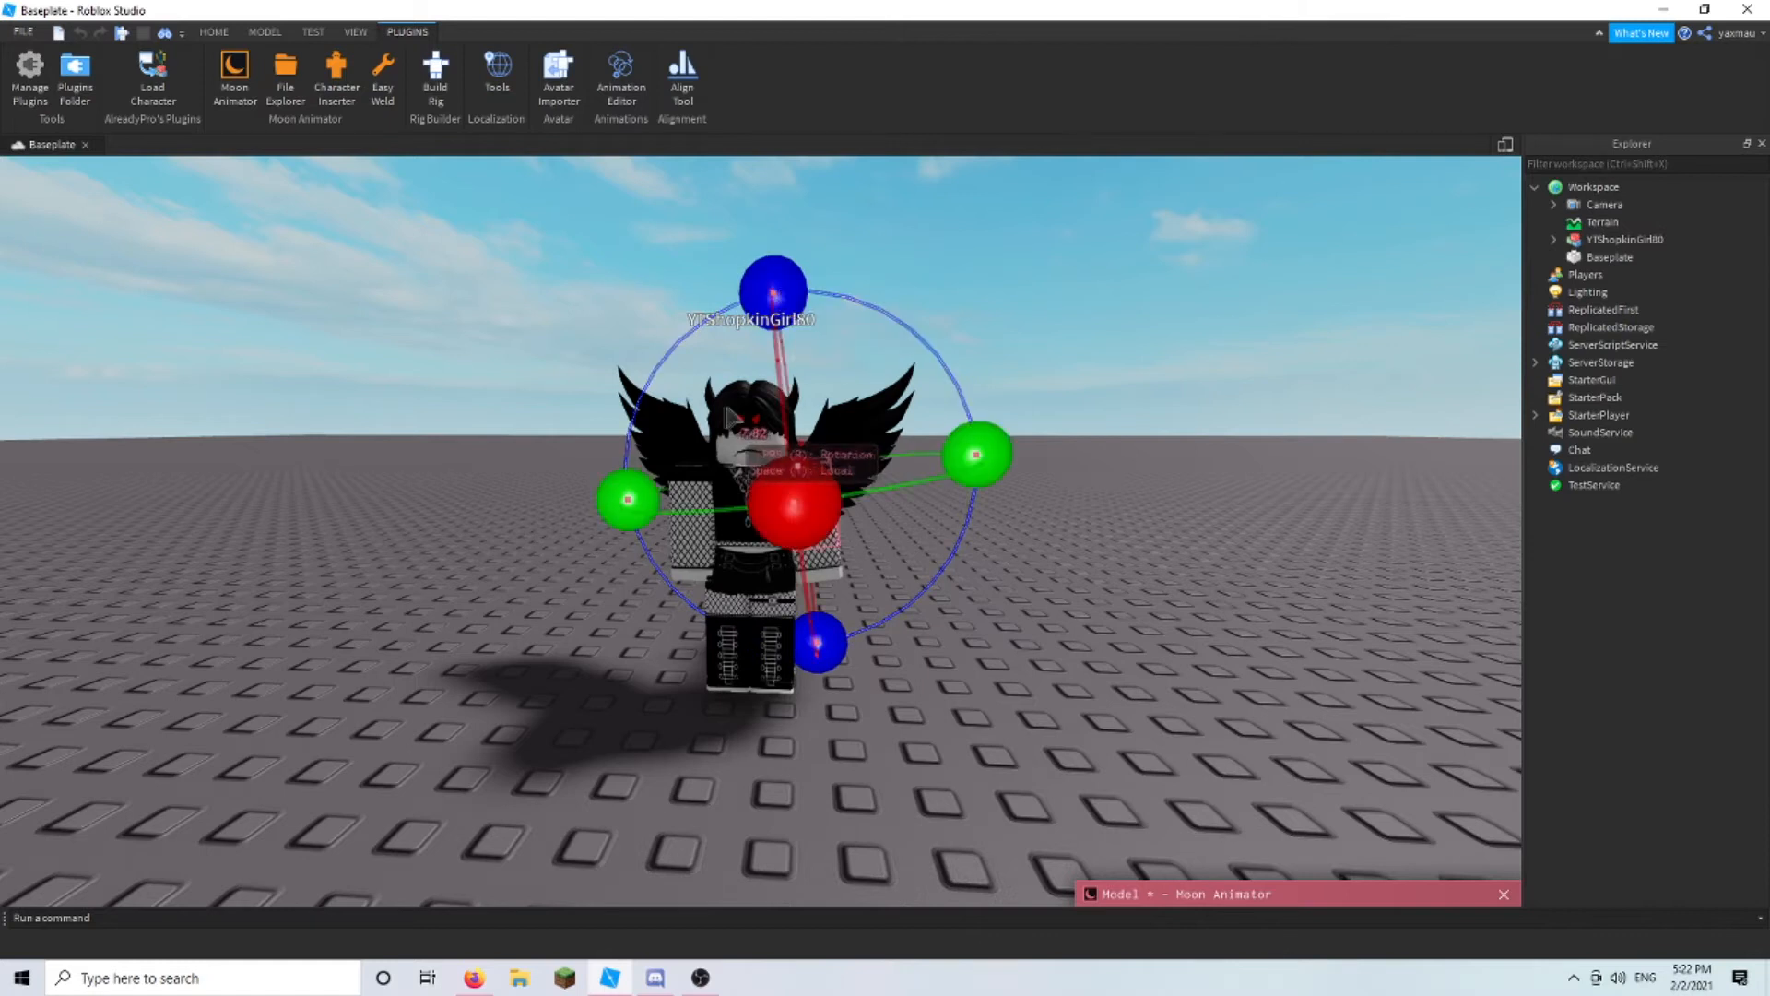
{"action": "left_click", "coordinate": [755, 422]}
{"action": "left_click", "coordinate": [1052, 619]}
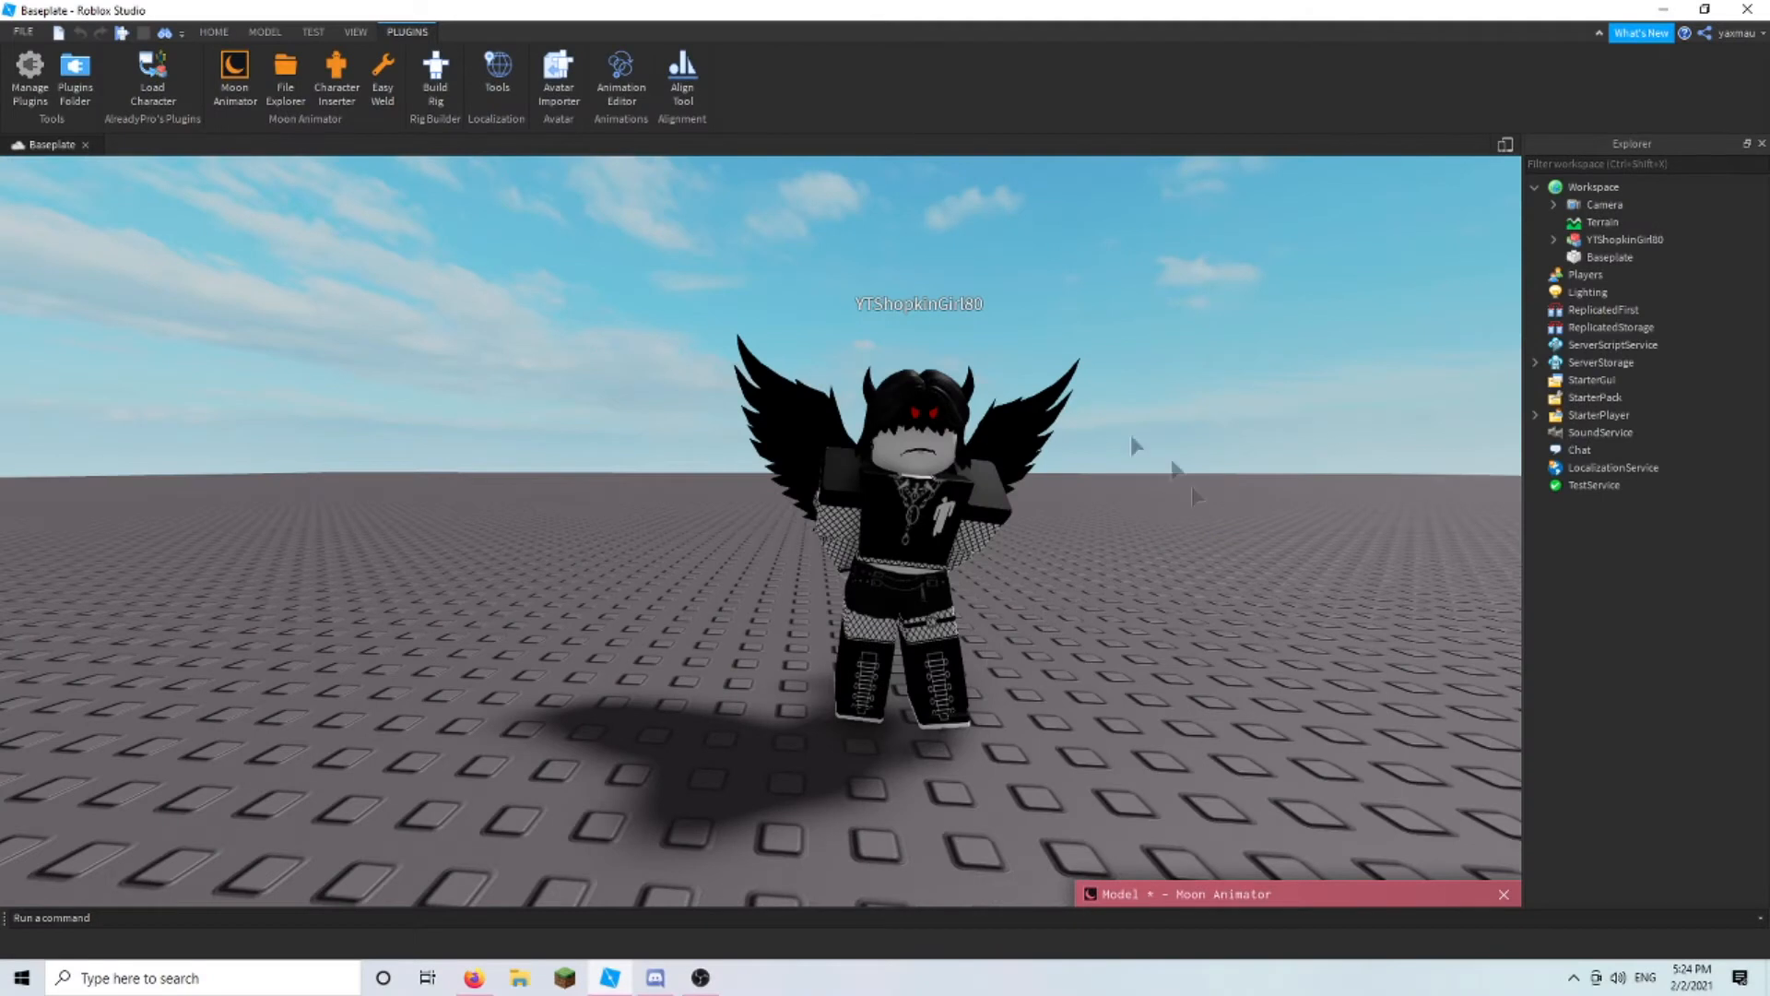
- Try rotating the avatar's left upper arm and moving it in Position mode, undoing the displacement
{"action": "key", "text": "d"}
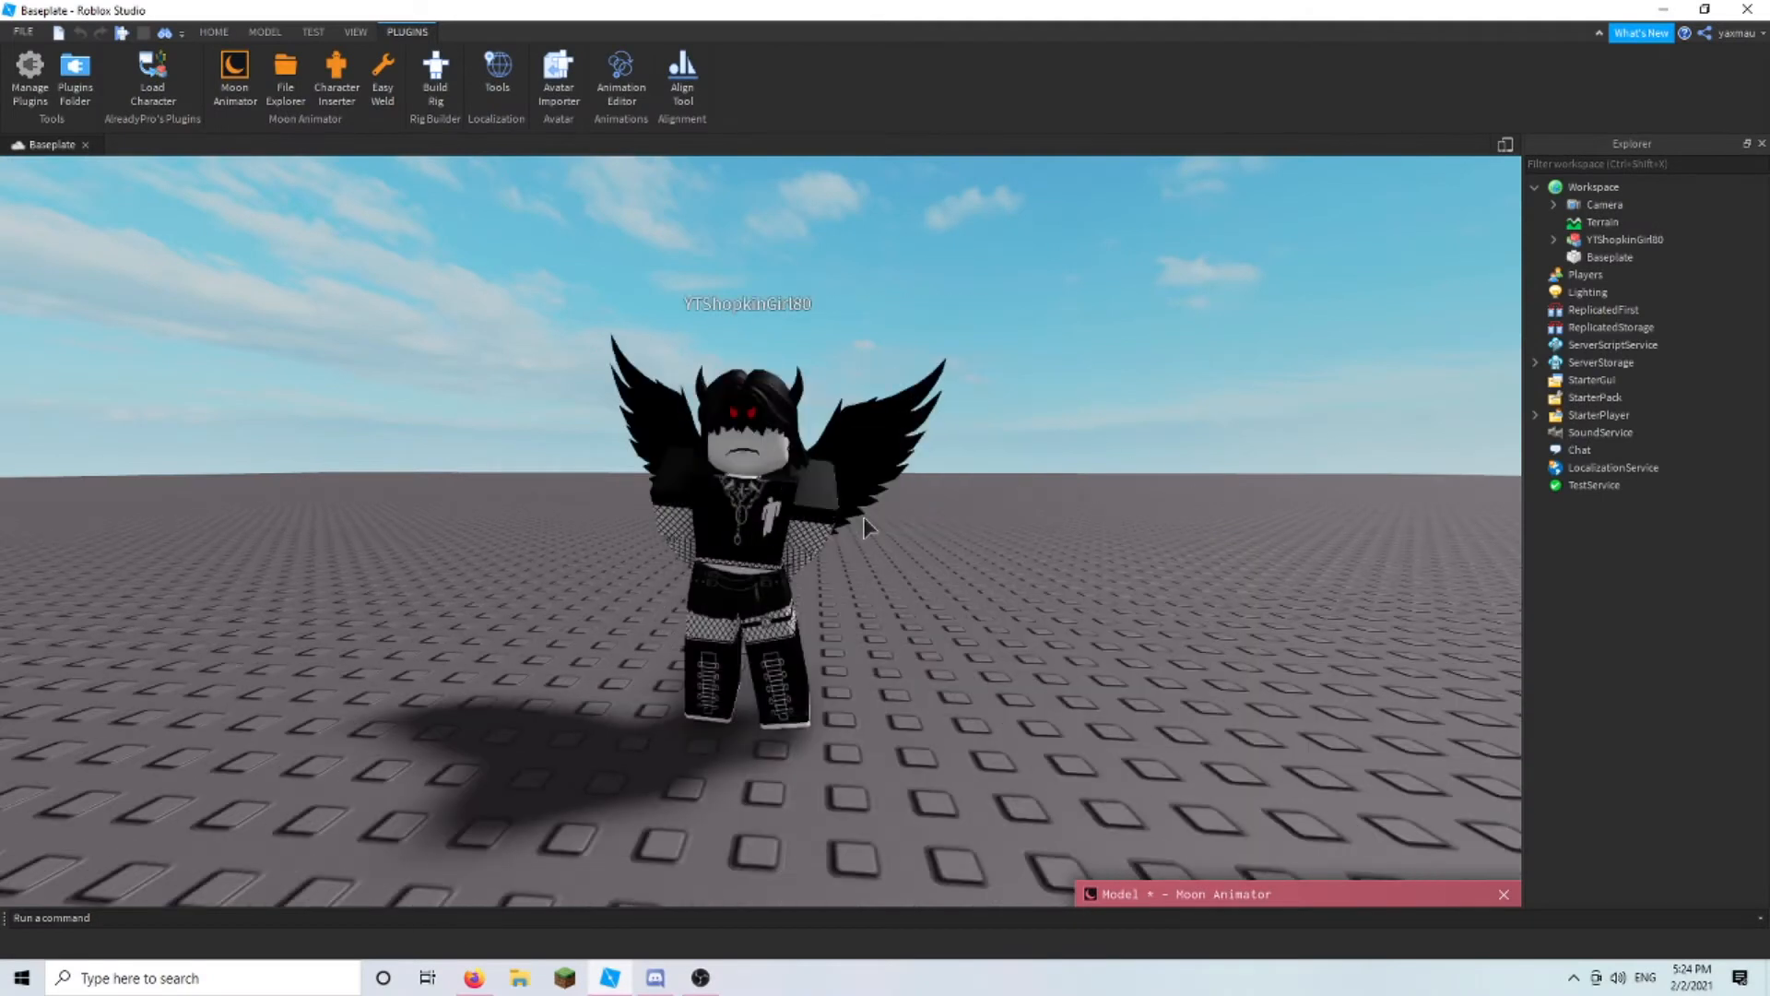
{"action": "left_click", "coordinate": [818, 510]}
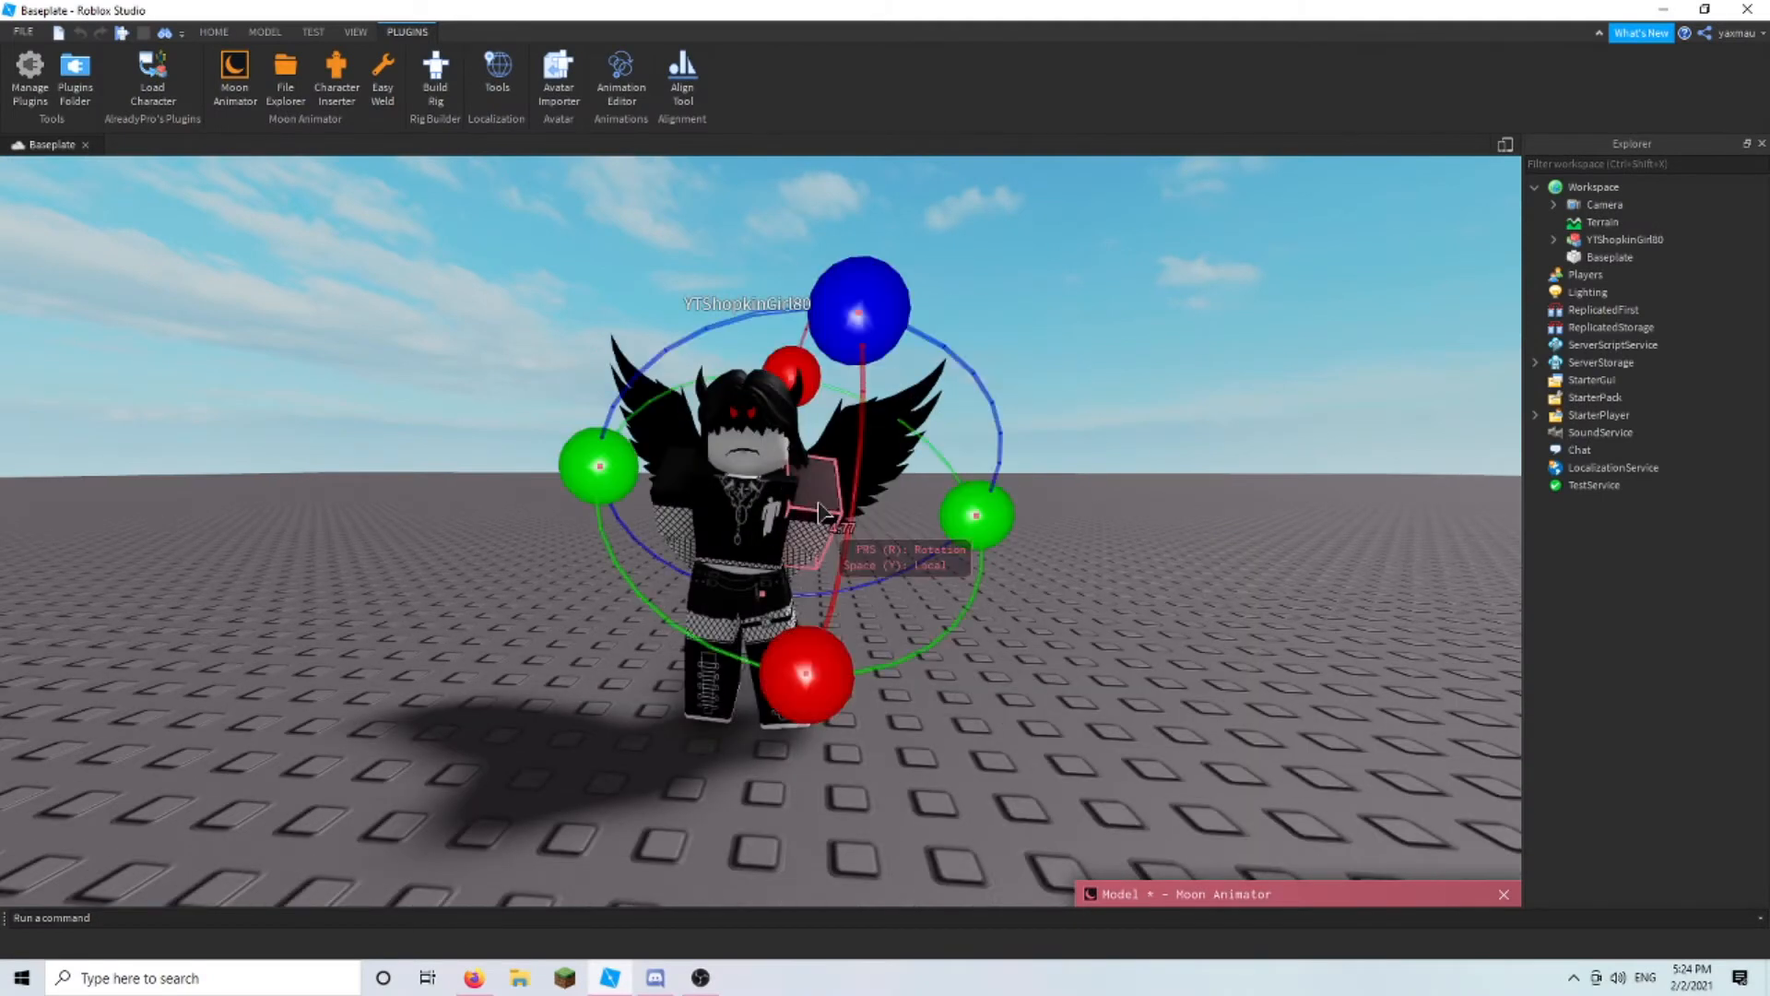
{"action": "left_click_drag", "start_coordinate": [857, 311], "coordinate": [991, 411]}
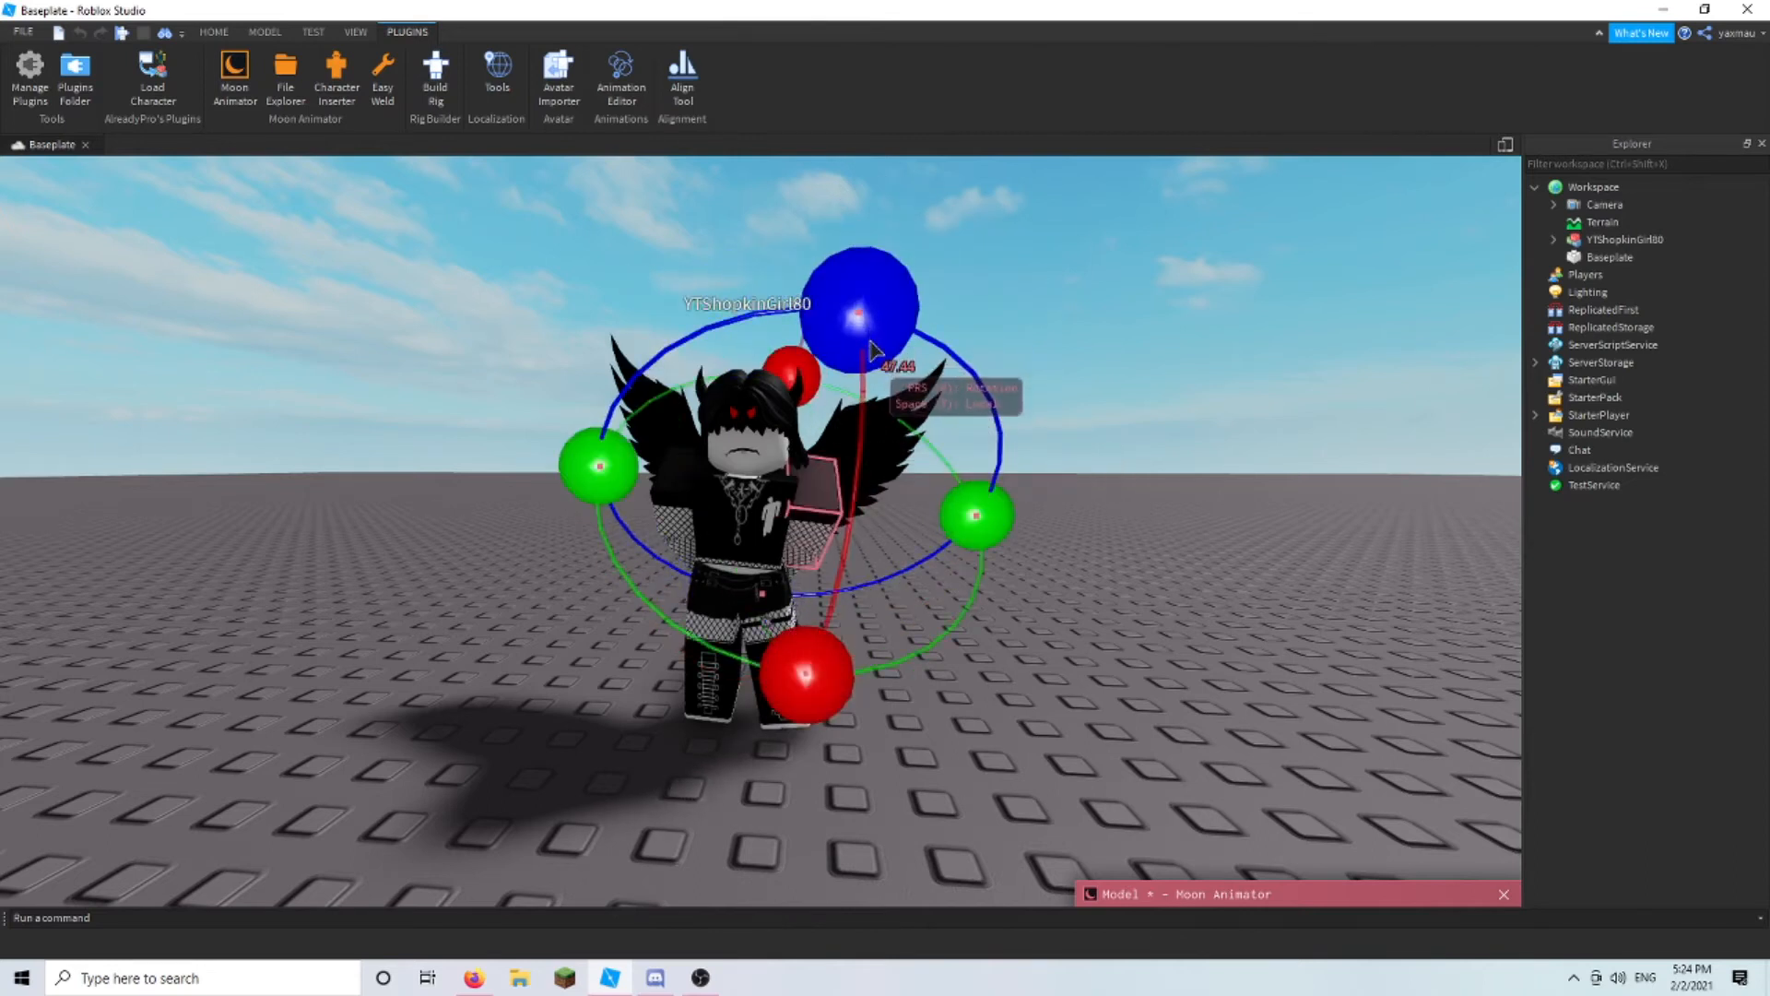
{"action": "key", "text": "r"}
{"action": "left_click_drag", "start_coordinate": [866, 309], "coordinate": [891, 258]}
{"action": "left_click_drag", "start_coordinate": [948, 482], "coordinate": [1123, 504]}
{"action": "left_click_drag", "start_coordinate": [770, 463], "coordinate": [490, 467]}
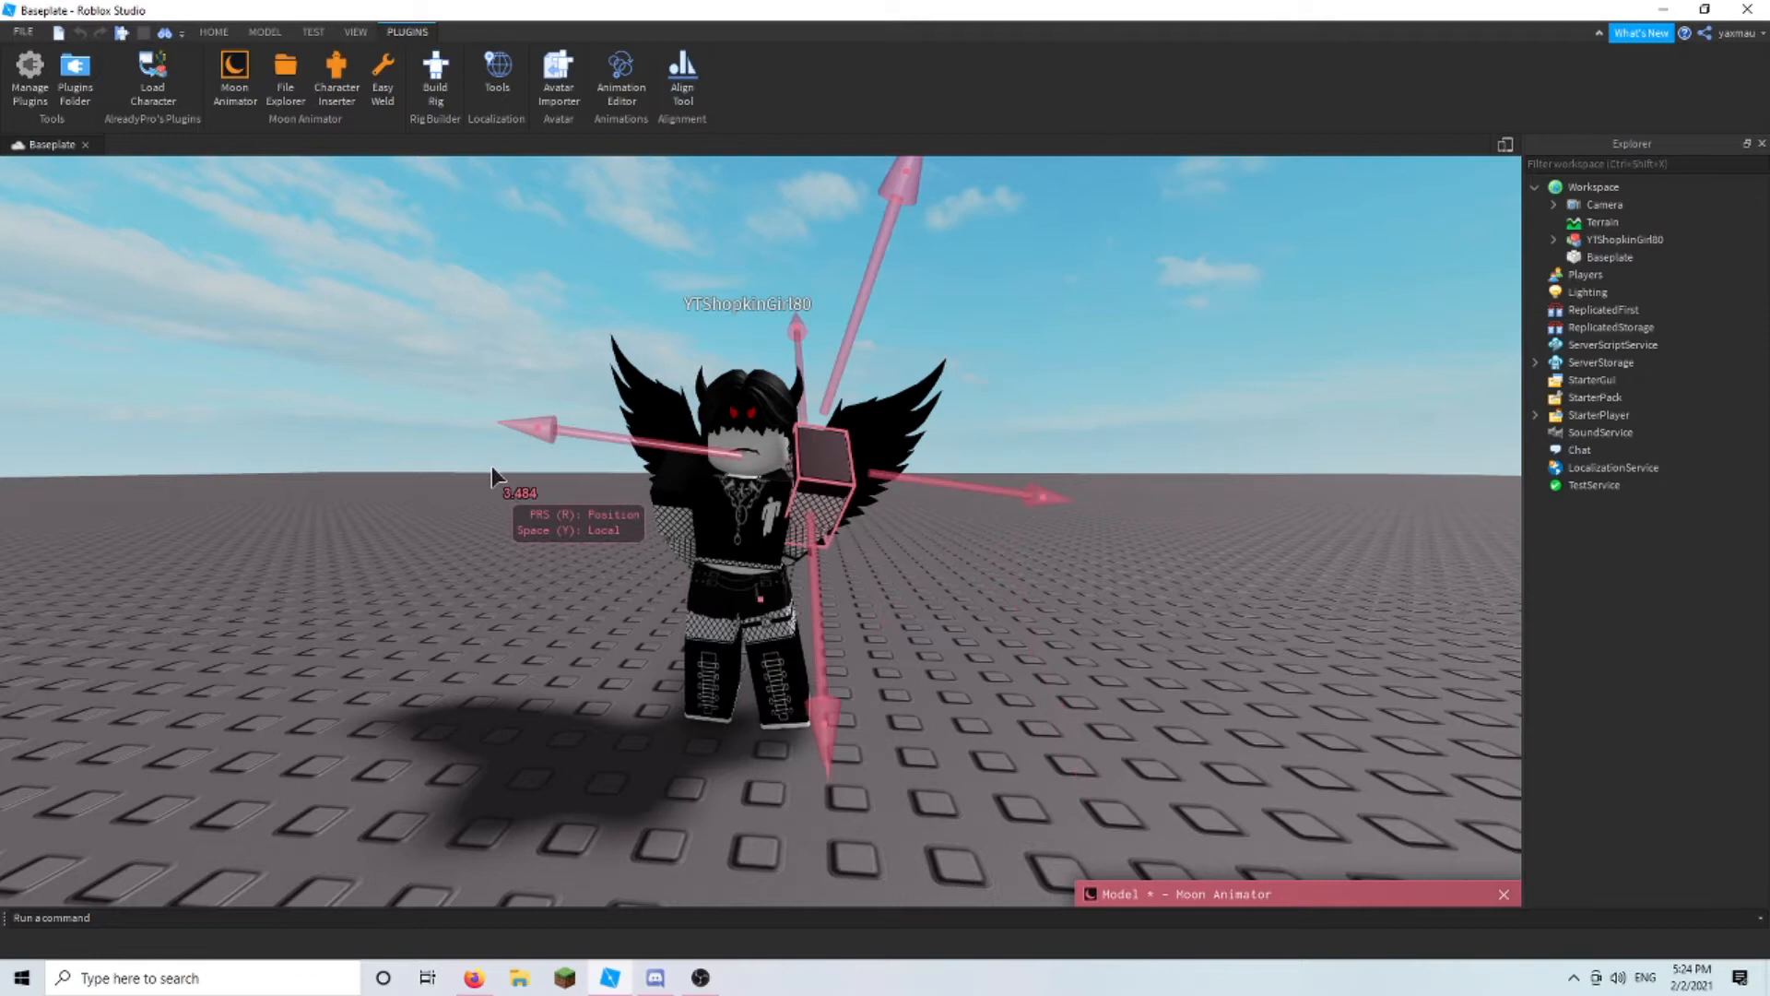
{"action": "key", "text": "ctrl+z"}
{"action": "left_click", "coordinate": [1049, 601]}
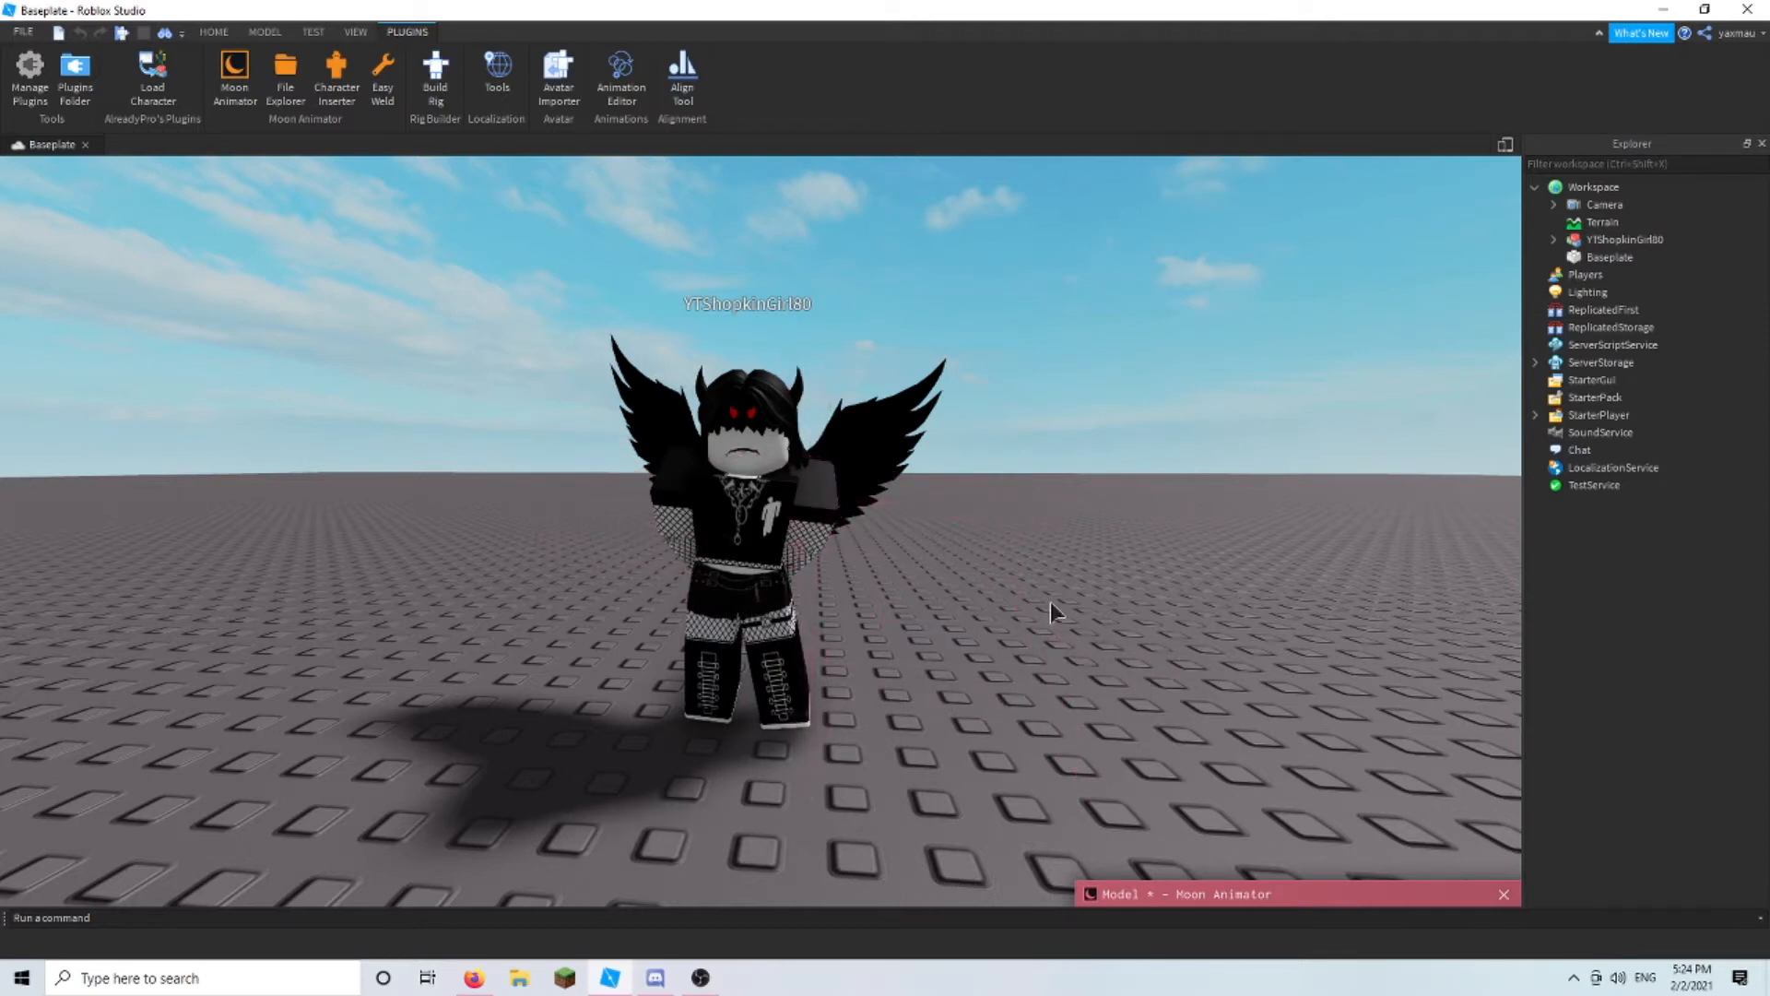
- Try moving the avatar's head upward in Position mode
{"action": "left_click", "coordinate": [740, 450]}
{"action": "left_click_drag", "start_coordinate": [751, 368], "coordinate": [745, 308]}
{"action": "left_click", "coordinate": [1190, 611]}
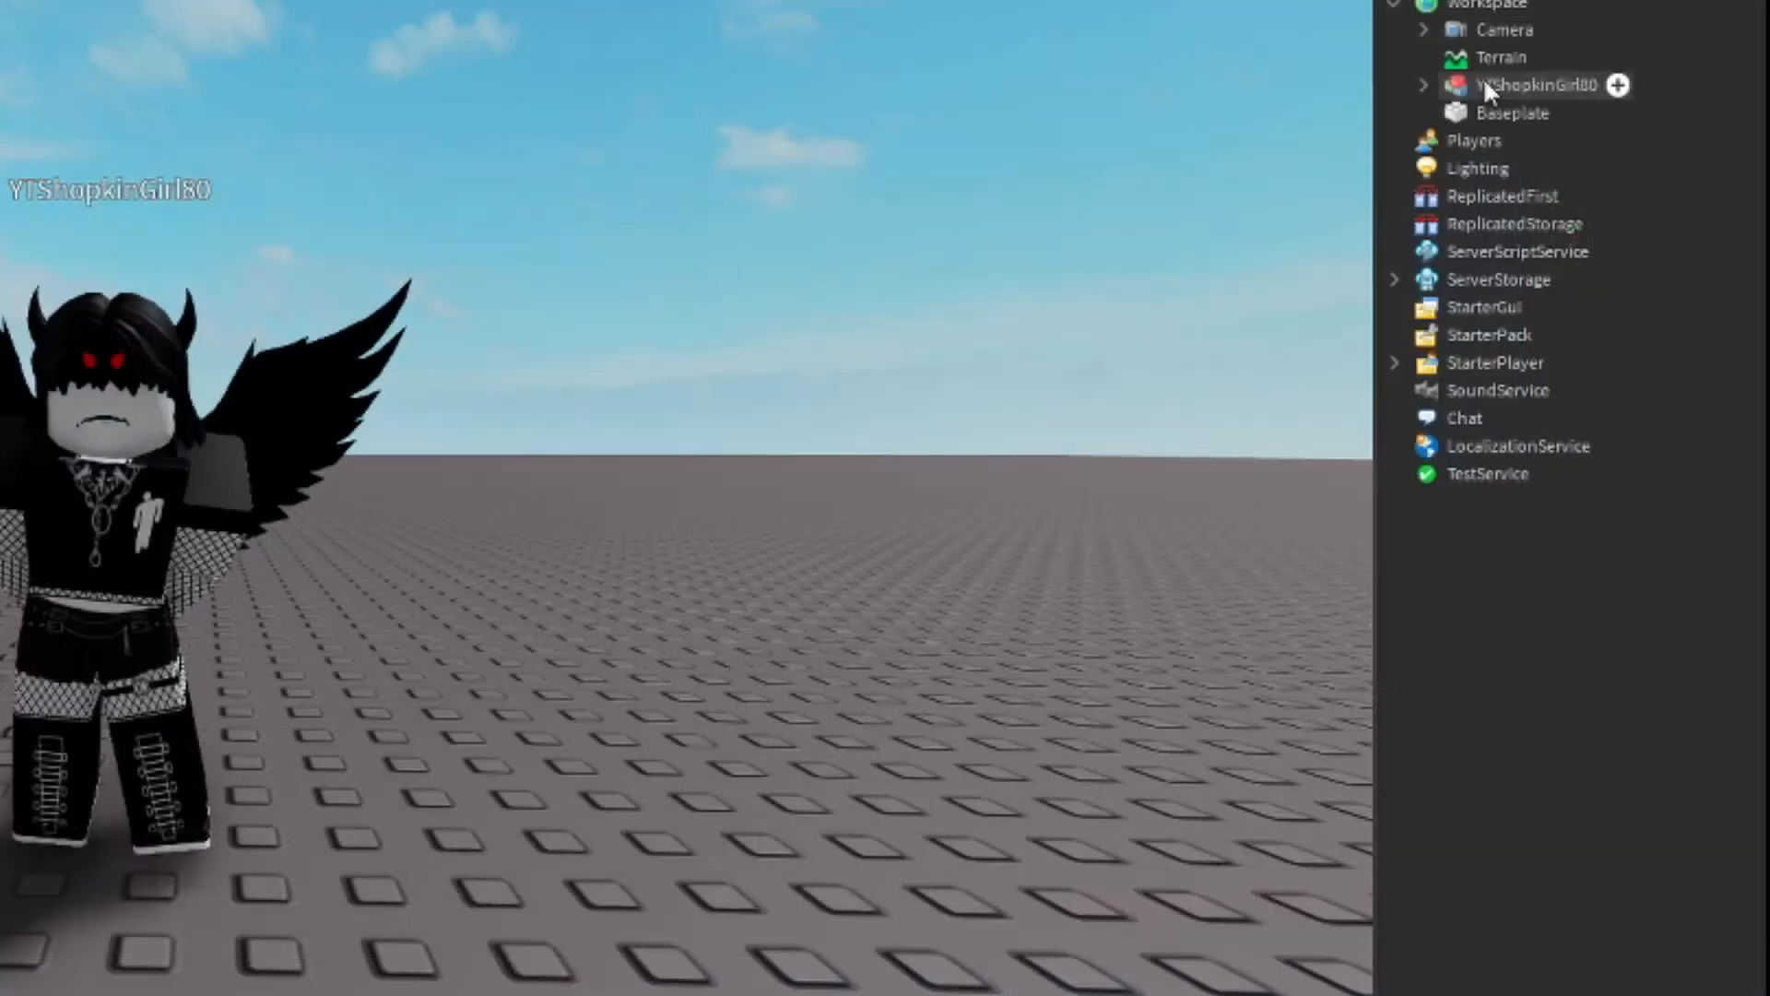
- Export the posed avatar as Model2.obj into its own folder inside Roblox Projects > Model Storage
{"action": "right_click", "coordinate": [1604, 240]}
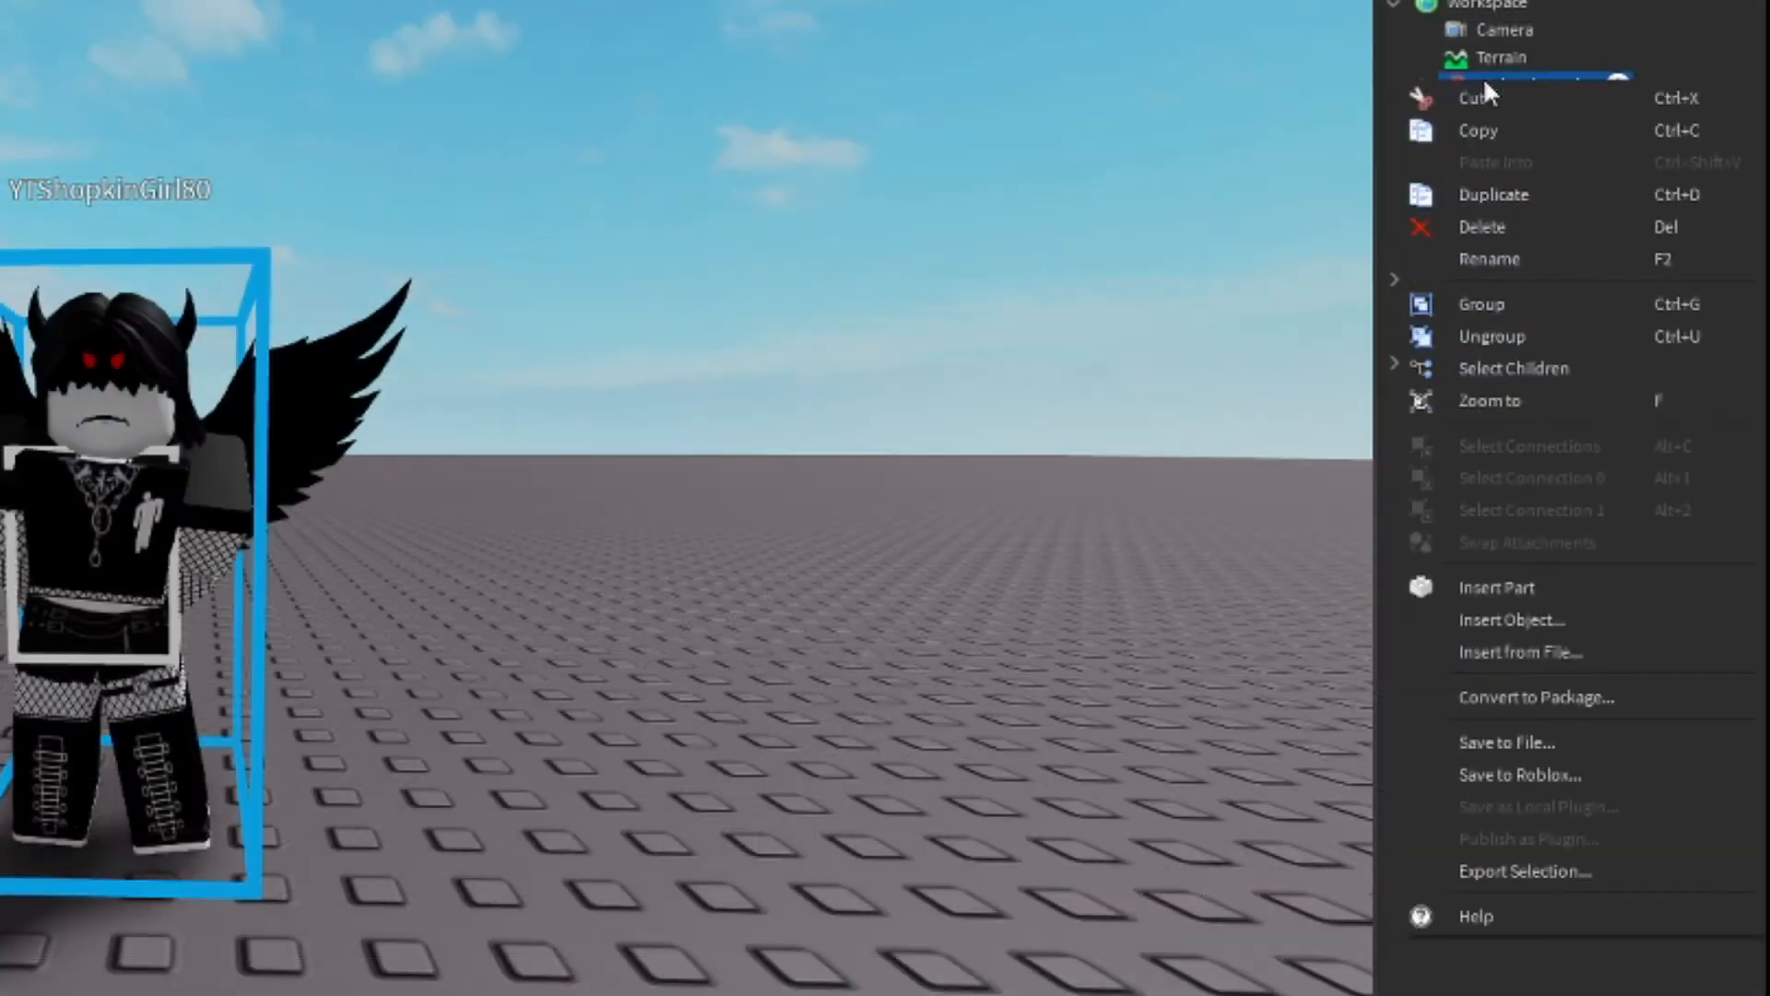
{"action": "left_click", "coordinate": [1514, 868]}
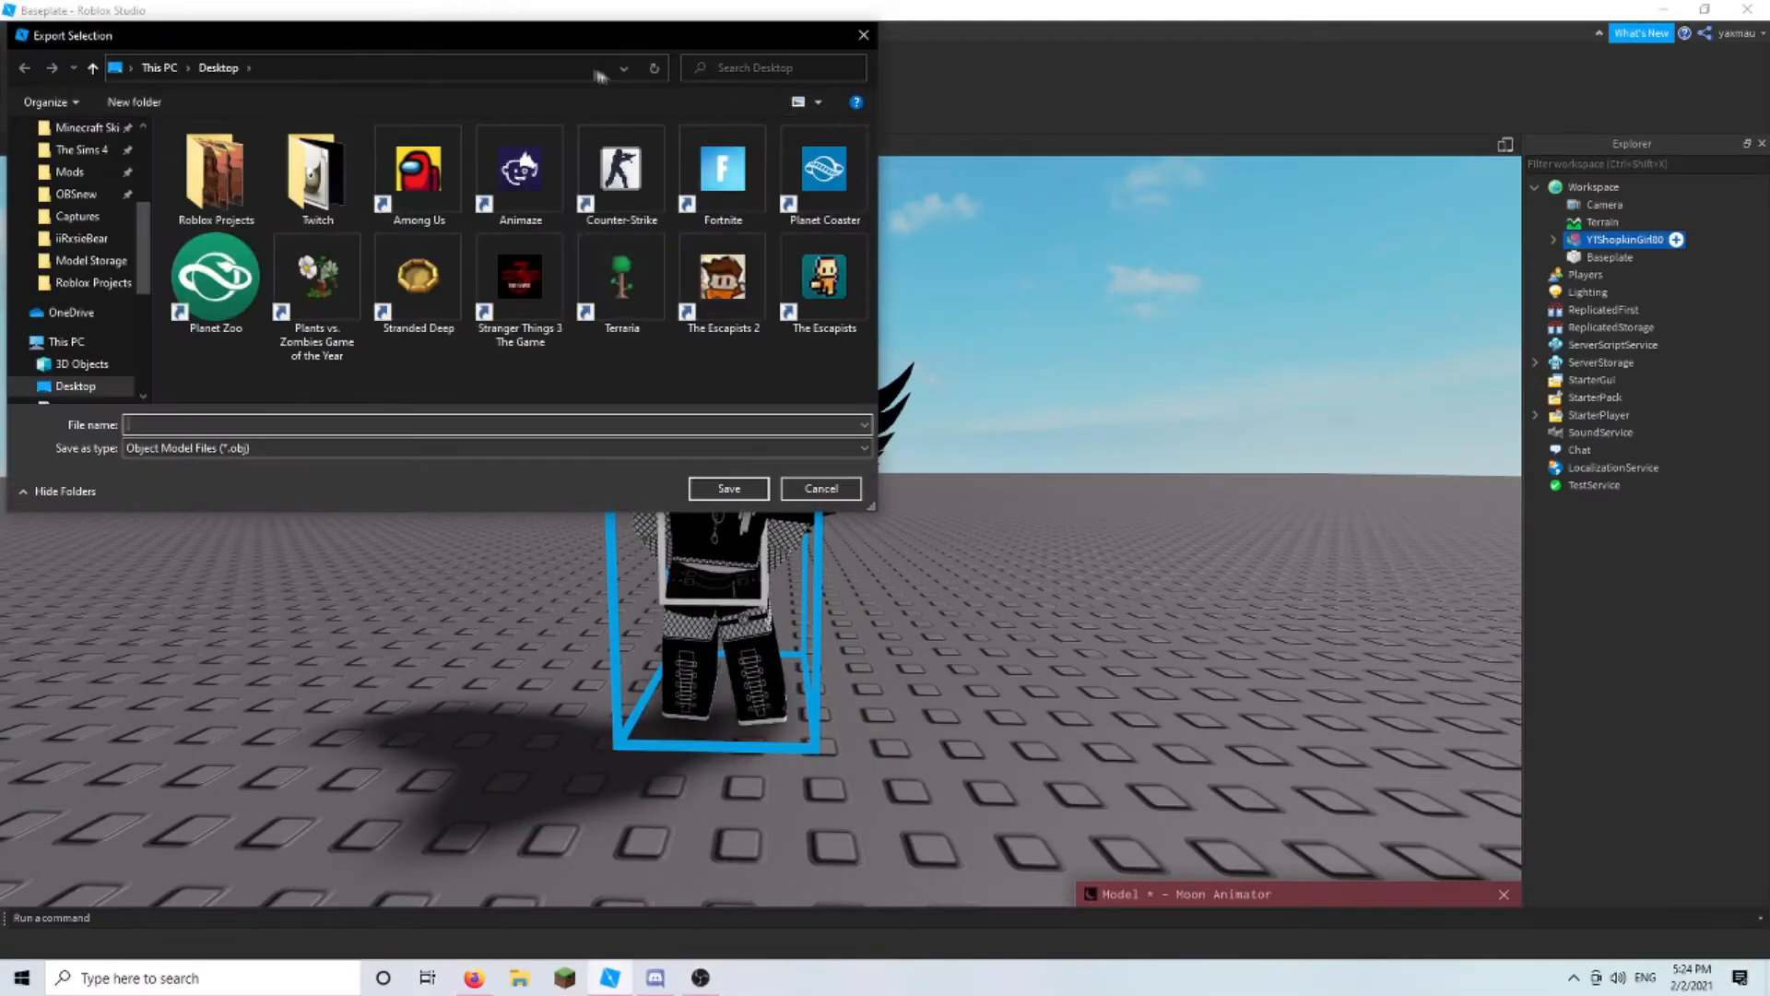
{"action": "double_click", "coordinate": [235, 184]}
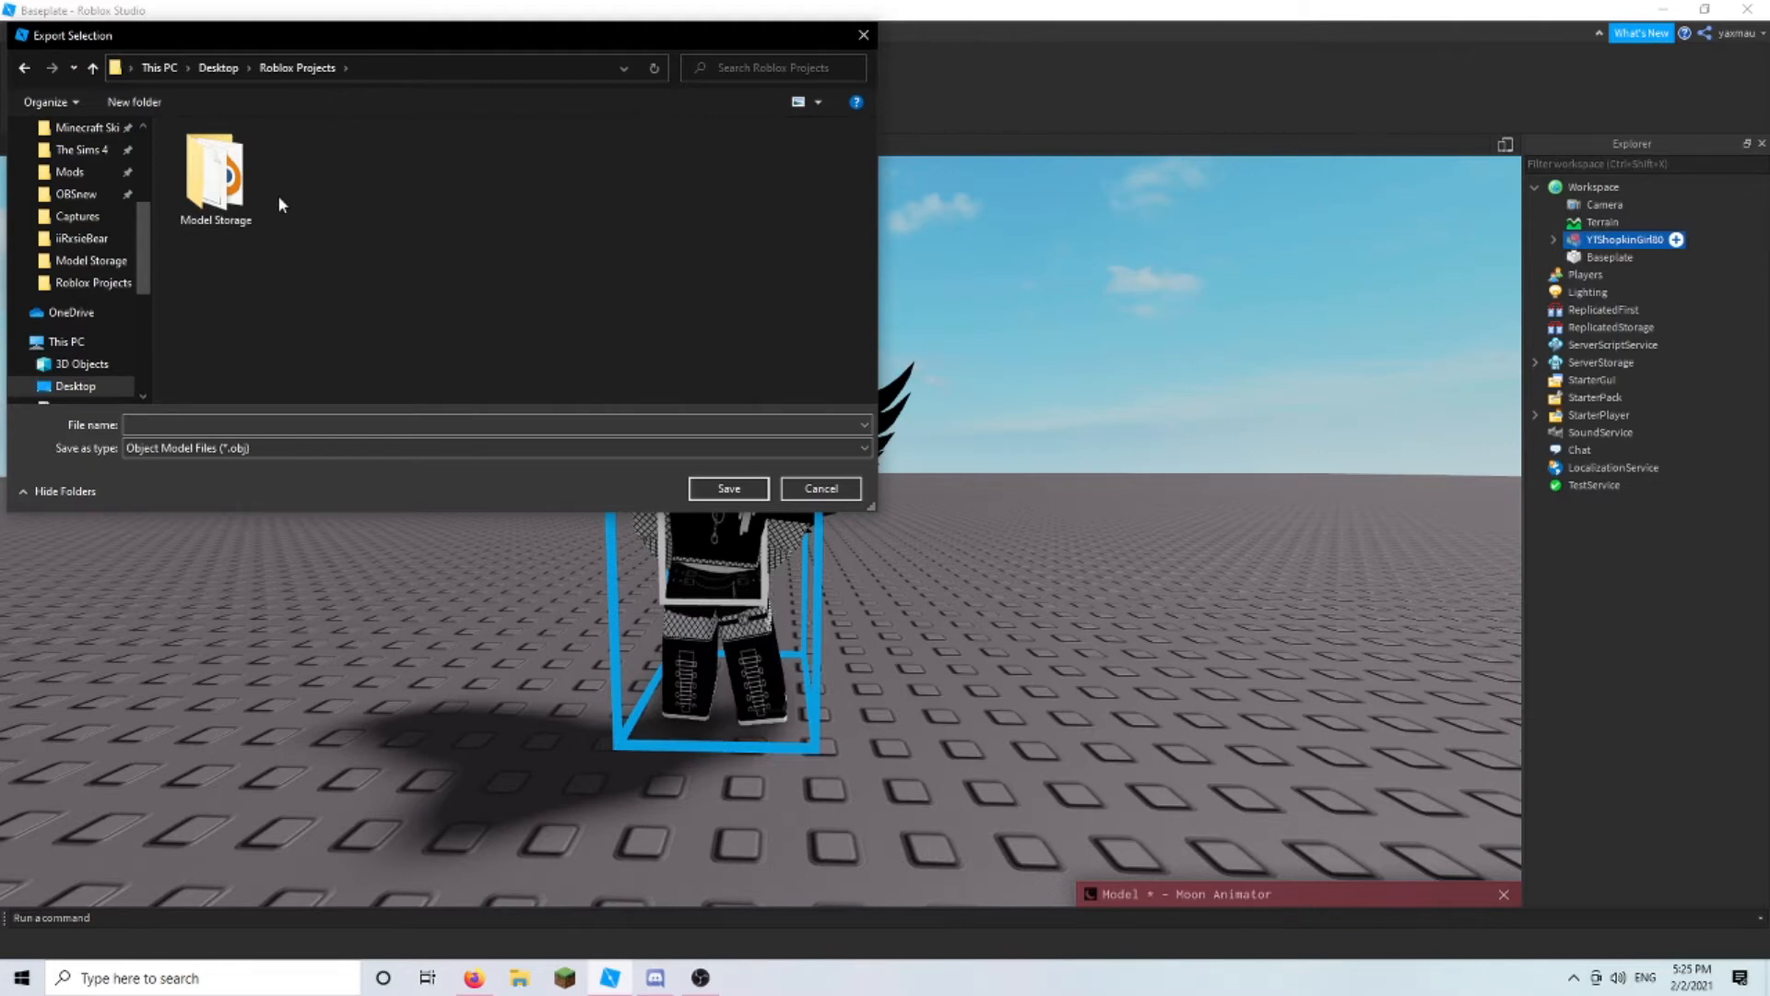
{"action": "double_click", "coordinate": [238, 192]}
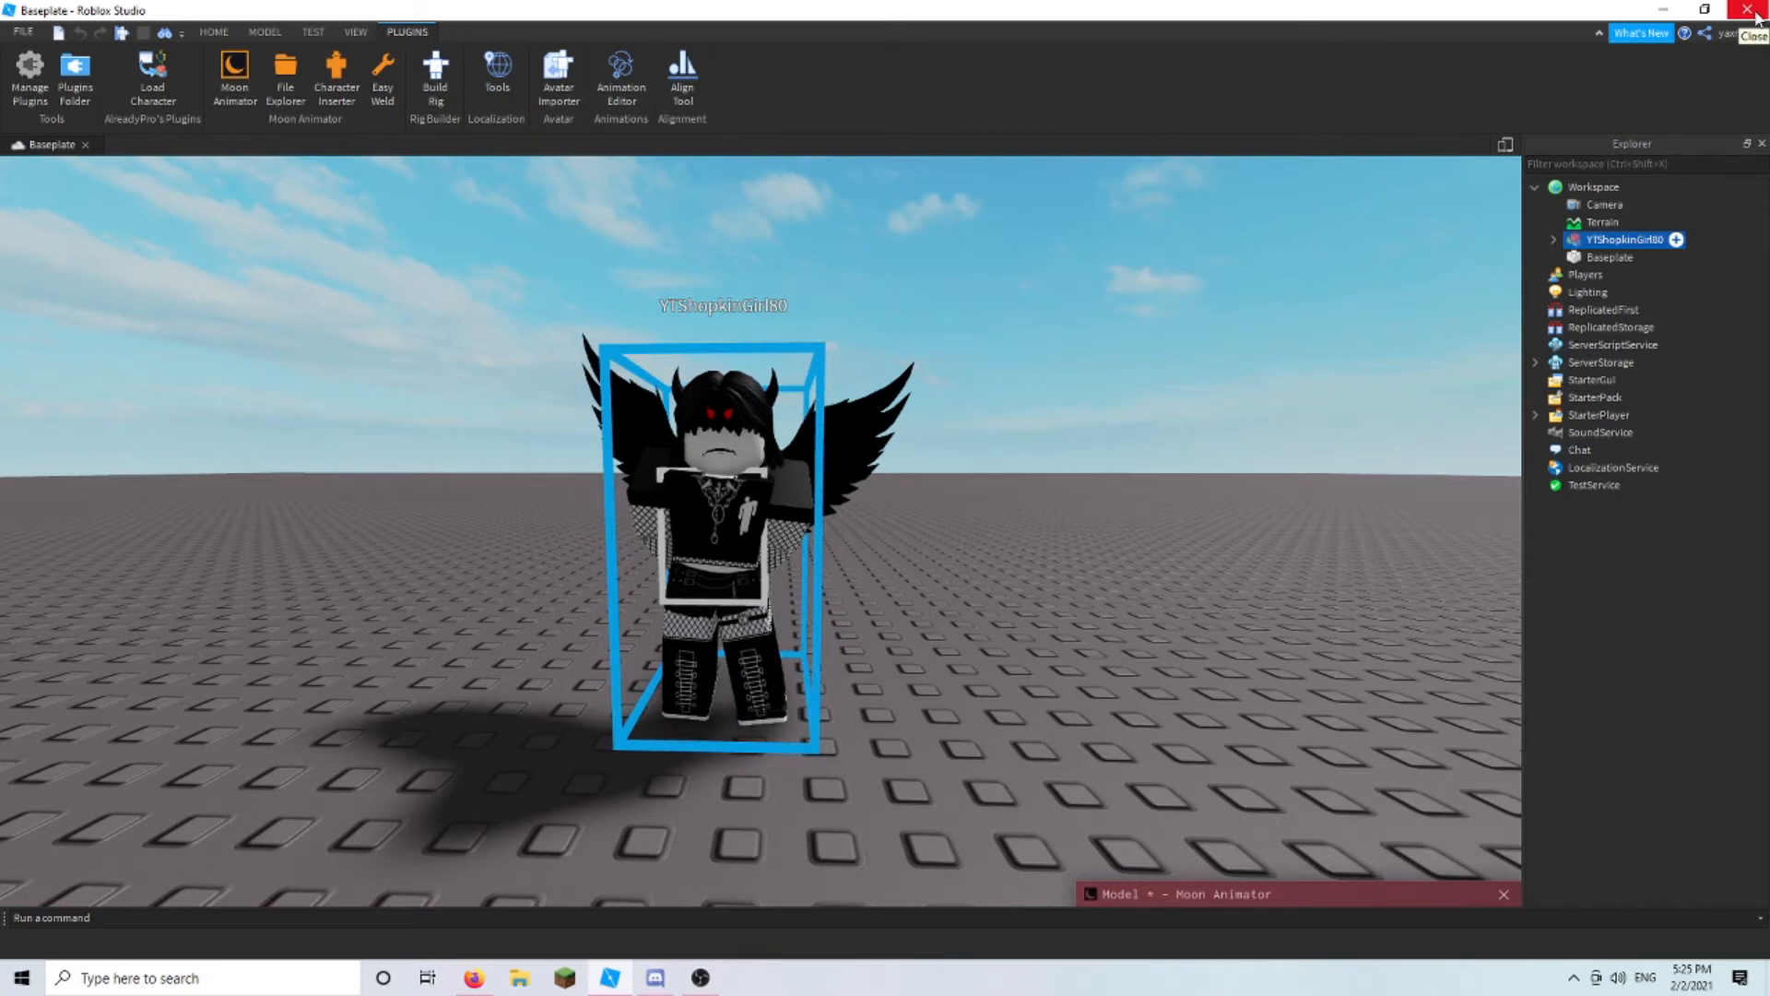
{"action": "left_click", "coordinate": [1280, 334]}
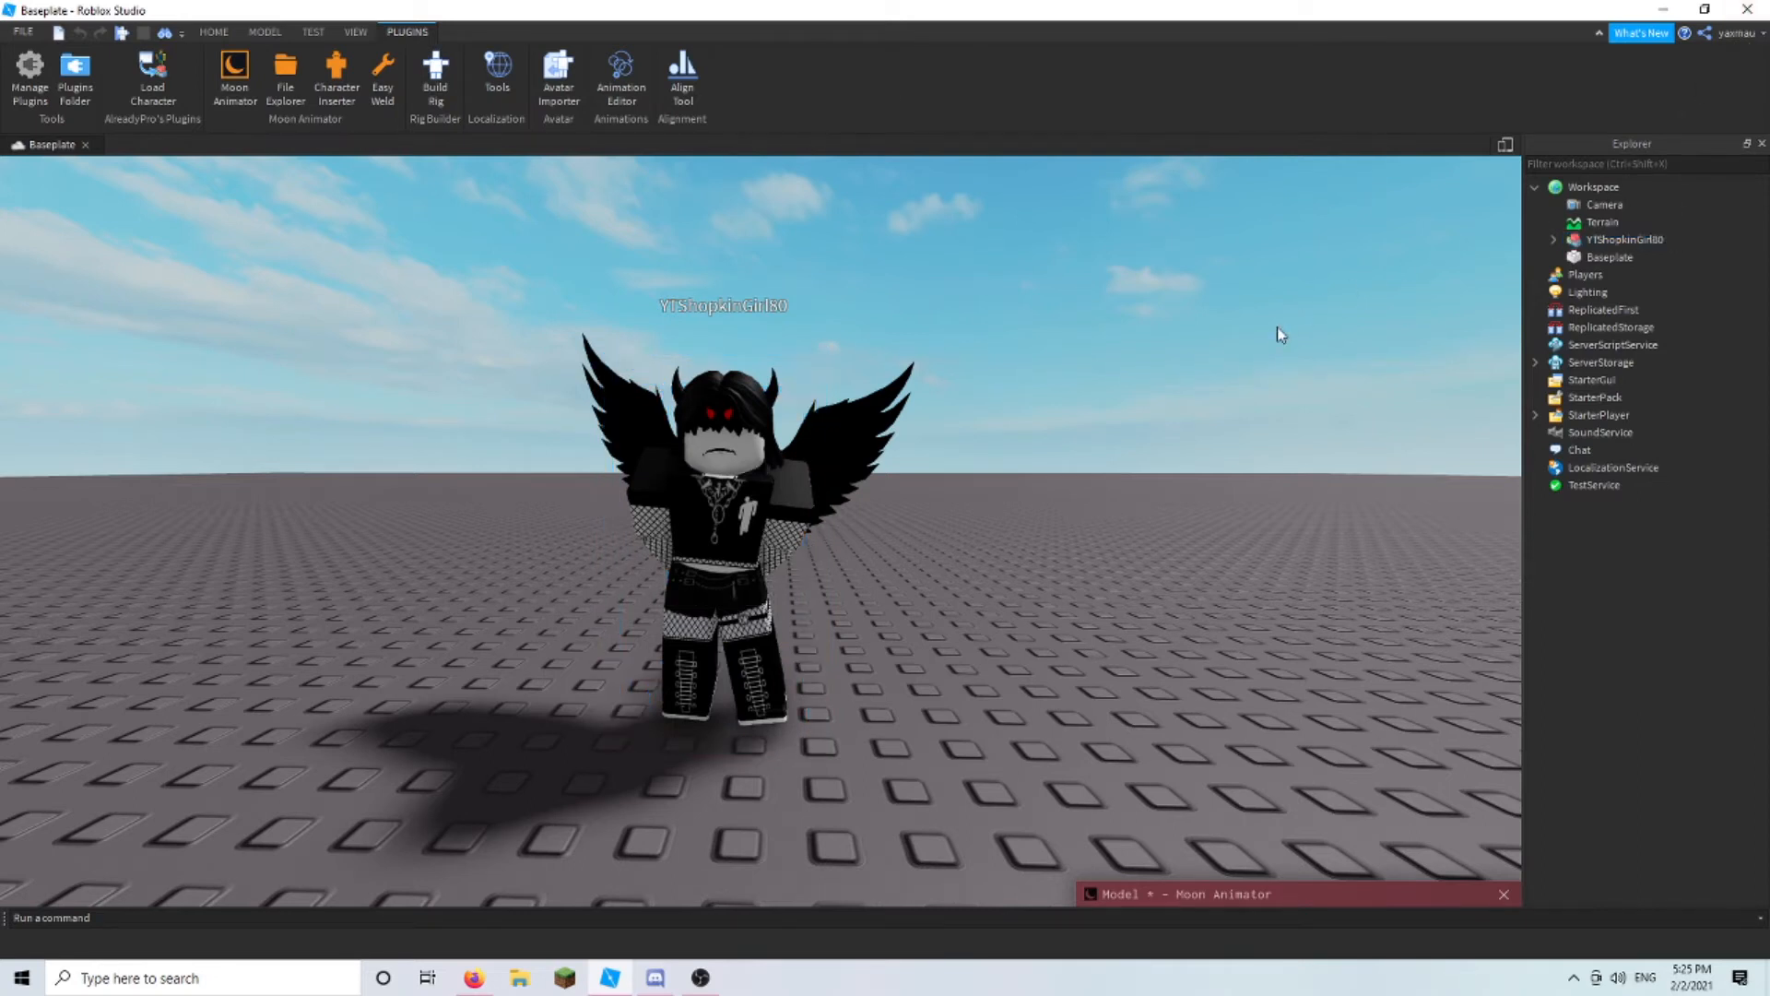
- Search the Toolbox models for "coffee mug" and insert the first result into the workspace
{"action": "left_click", "coordinate": [214, 31]}
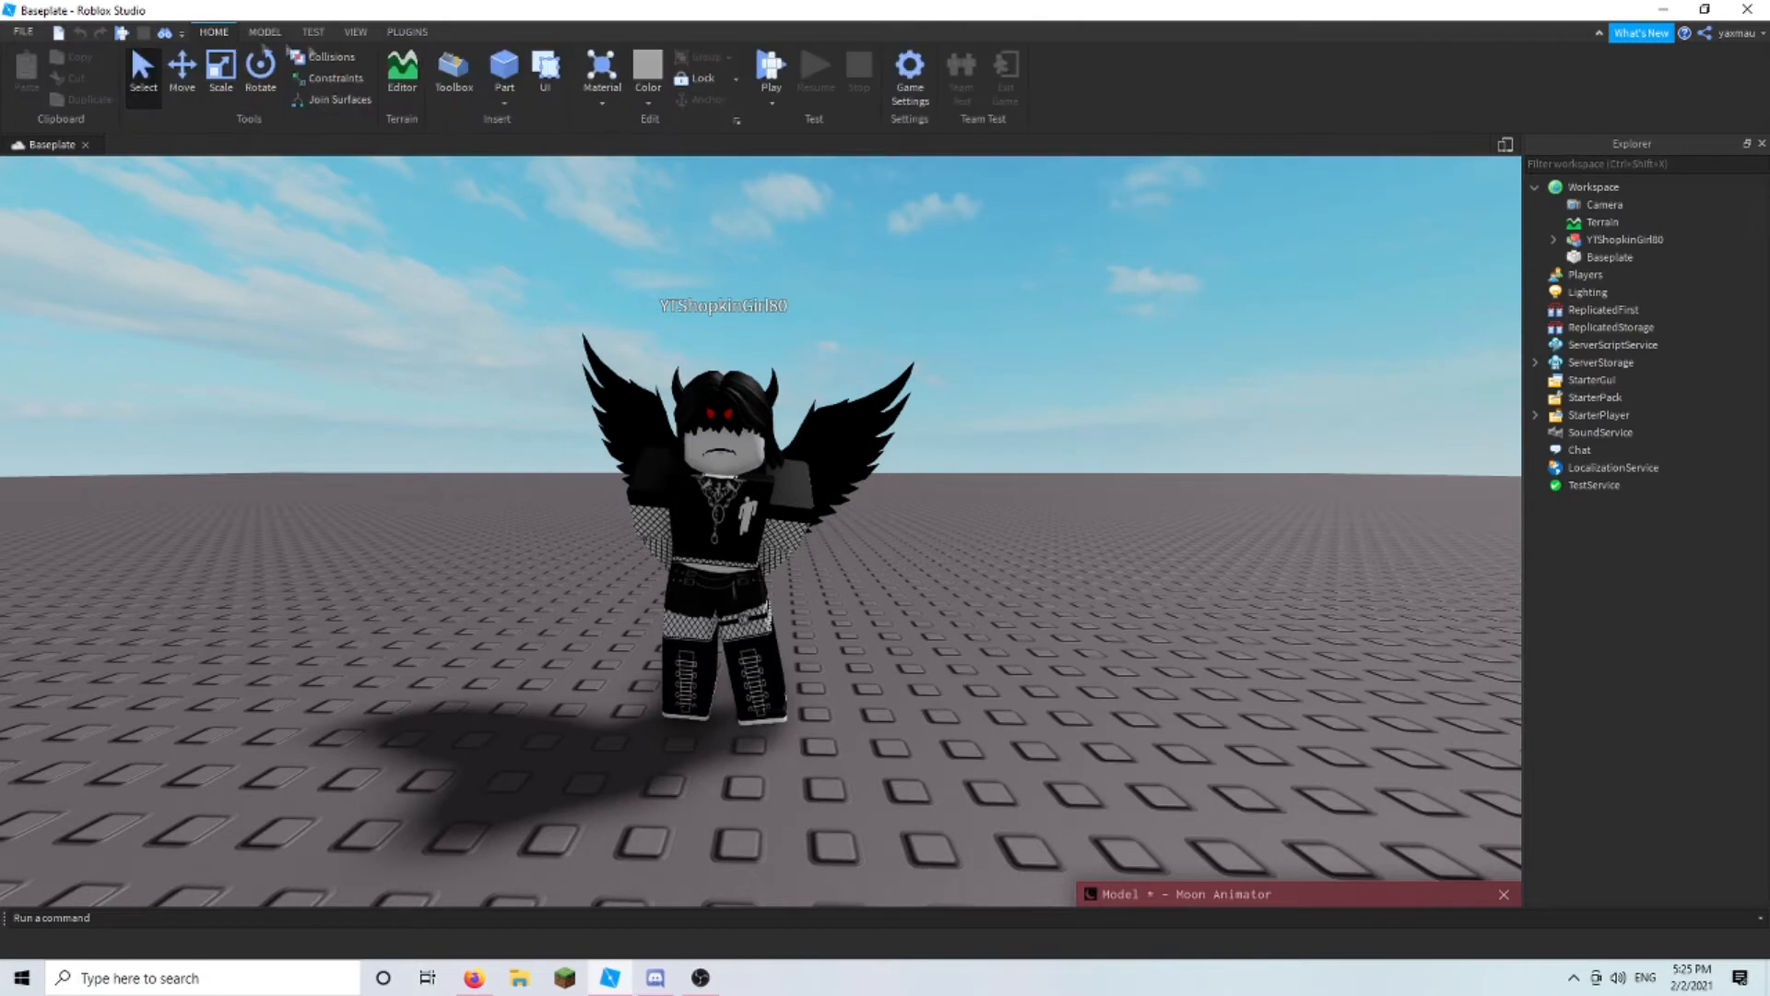
{"action": "left_click", "coordinate": [455, 70]}
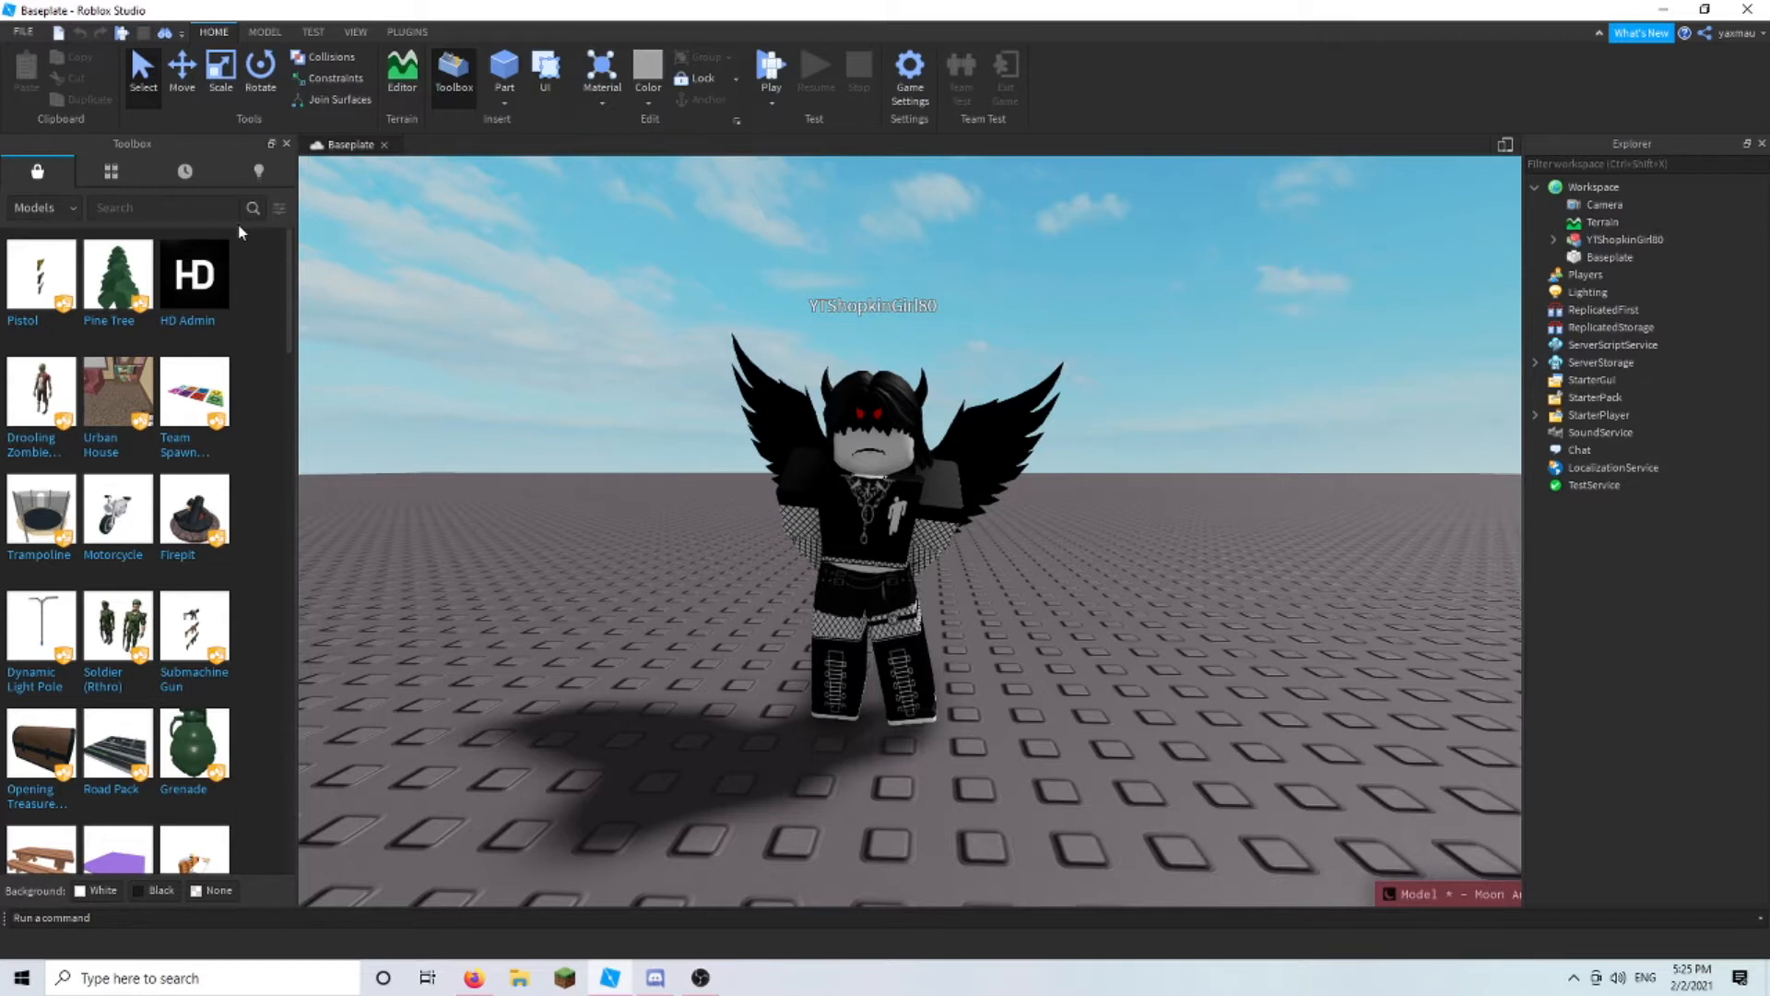
{"action": "left_click", "coordinate": [206, 210]}
{"action": "type", "text": "coffee mug"}
{"action": "key", "text": "Return"}
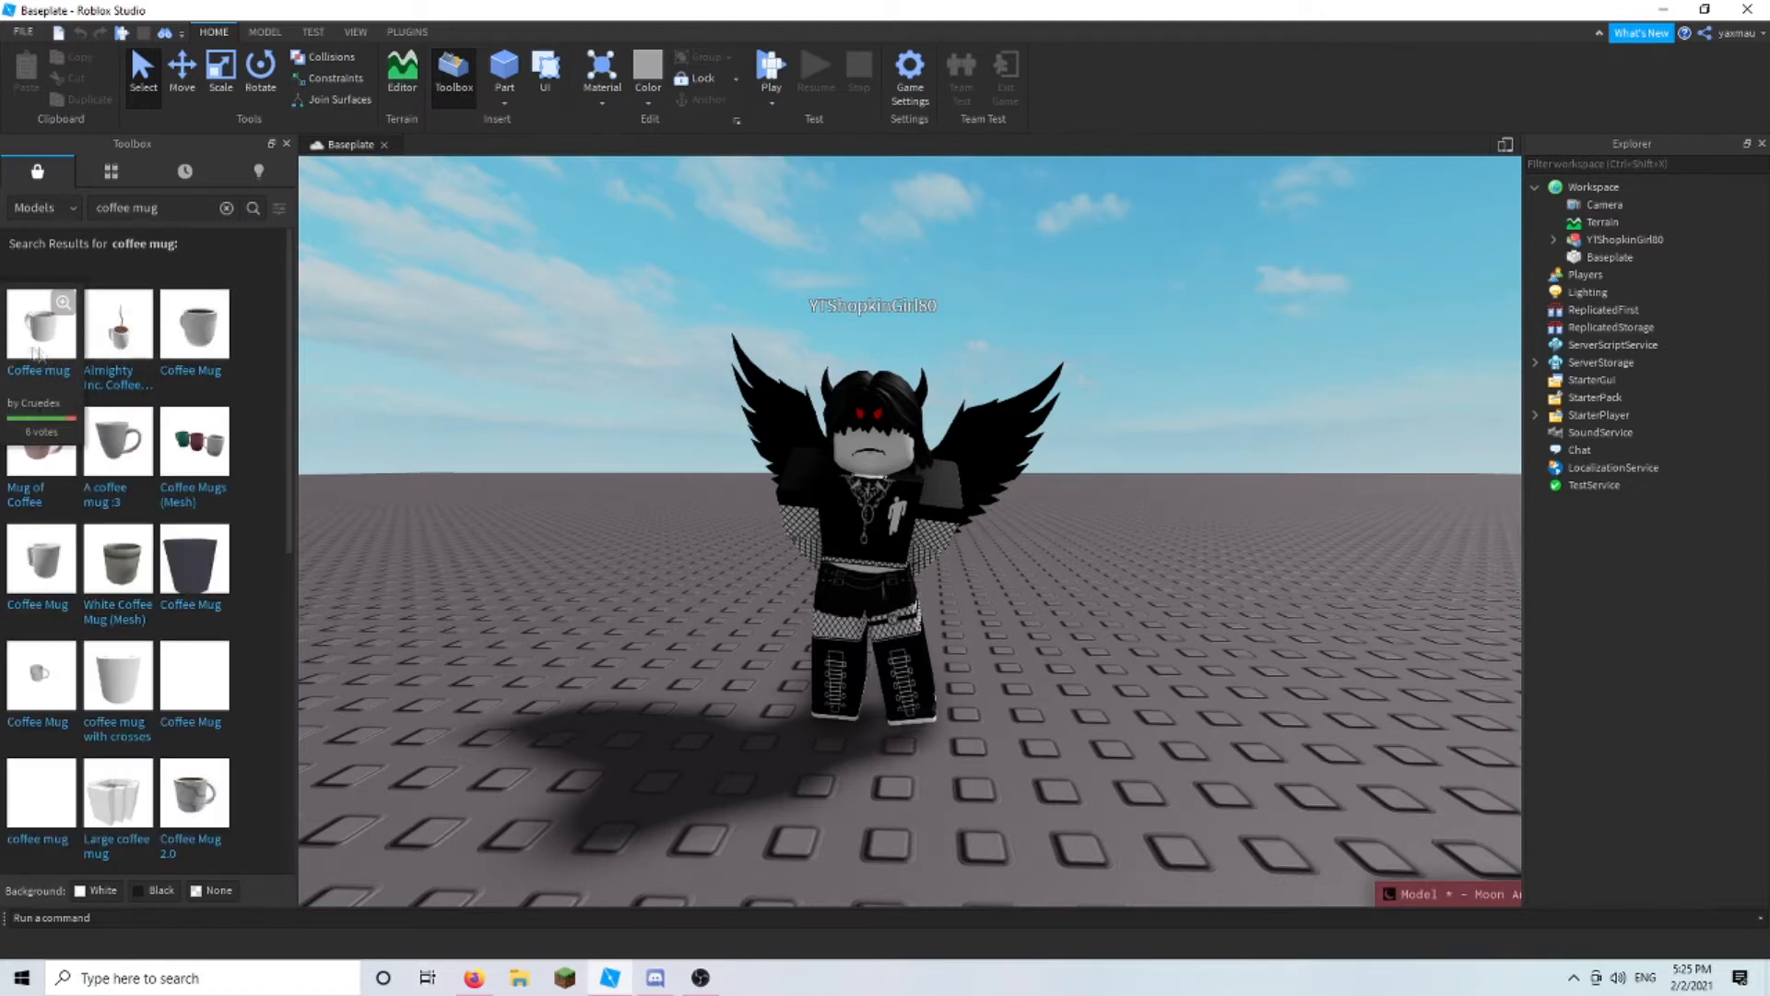
{"action": "left_click", "coordinate": [36, 354]}
{"action": "right_click_drag", "start_coordinate": [649, 537], "coordinate": [672, 557]}
{"action": "scroll", "coordinate": [679, 557], "scroll_direction": "down", "scroll_amount": 5}
{"action": "scroll", "coordinate": [683, 553], "scroll_direction": "up", "scroll_amount": 5}
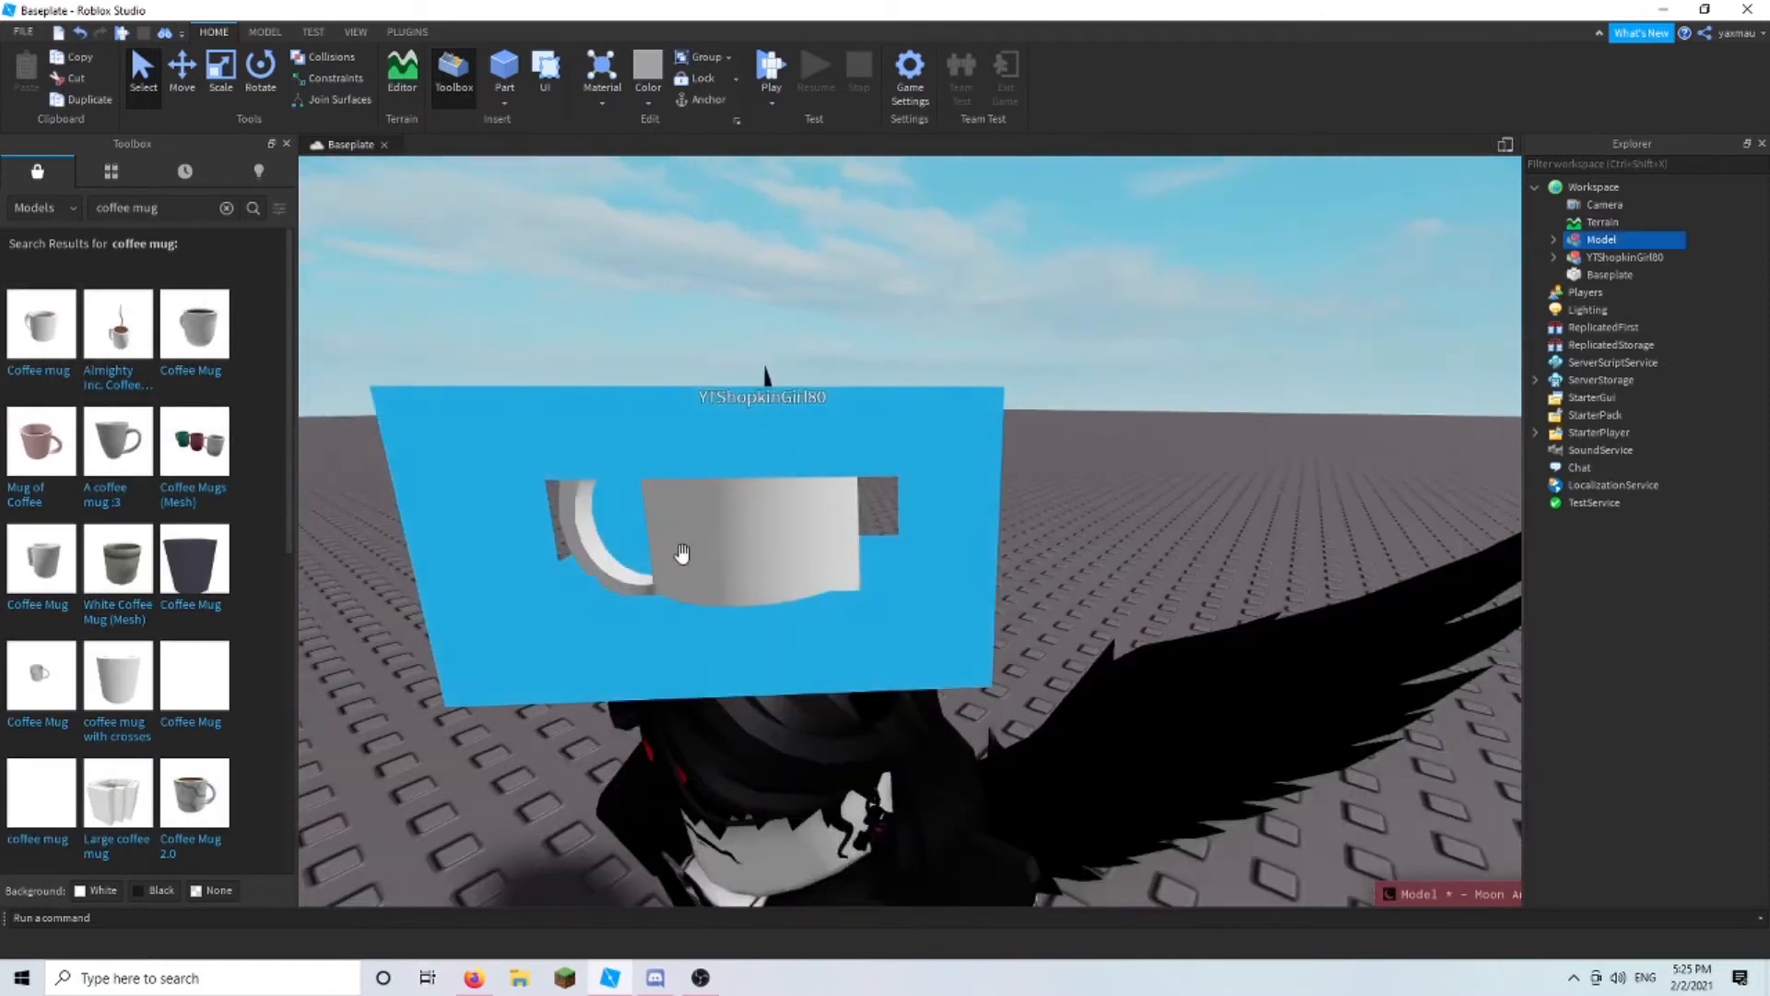
{"action": "scroll", "coordinate": [959, 421], "scroll_direction": "down", "scroll_amount": 5}
{"action": "left_click", "coordinate": [1038, 462]}
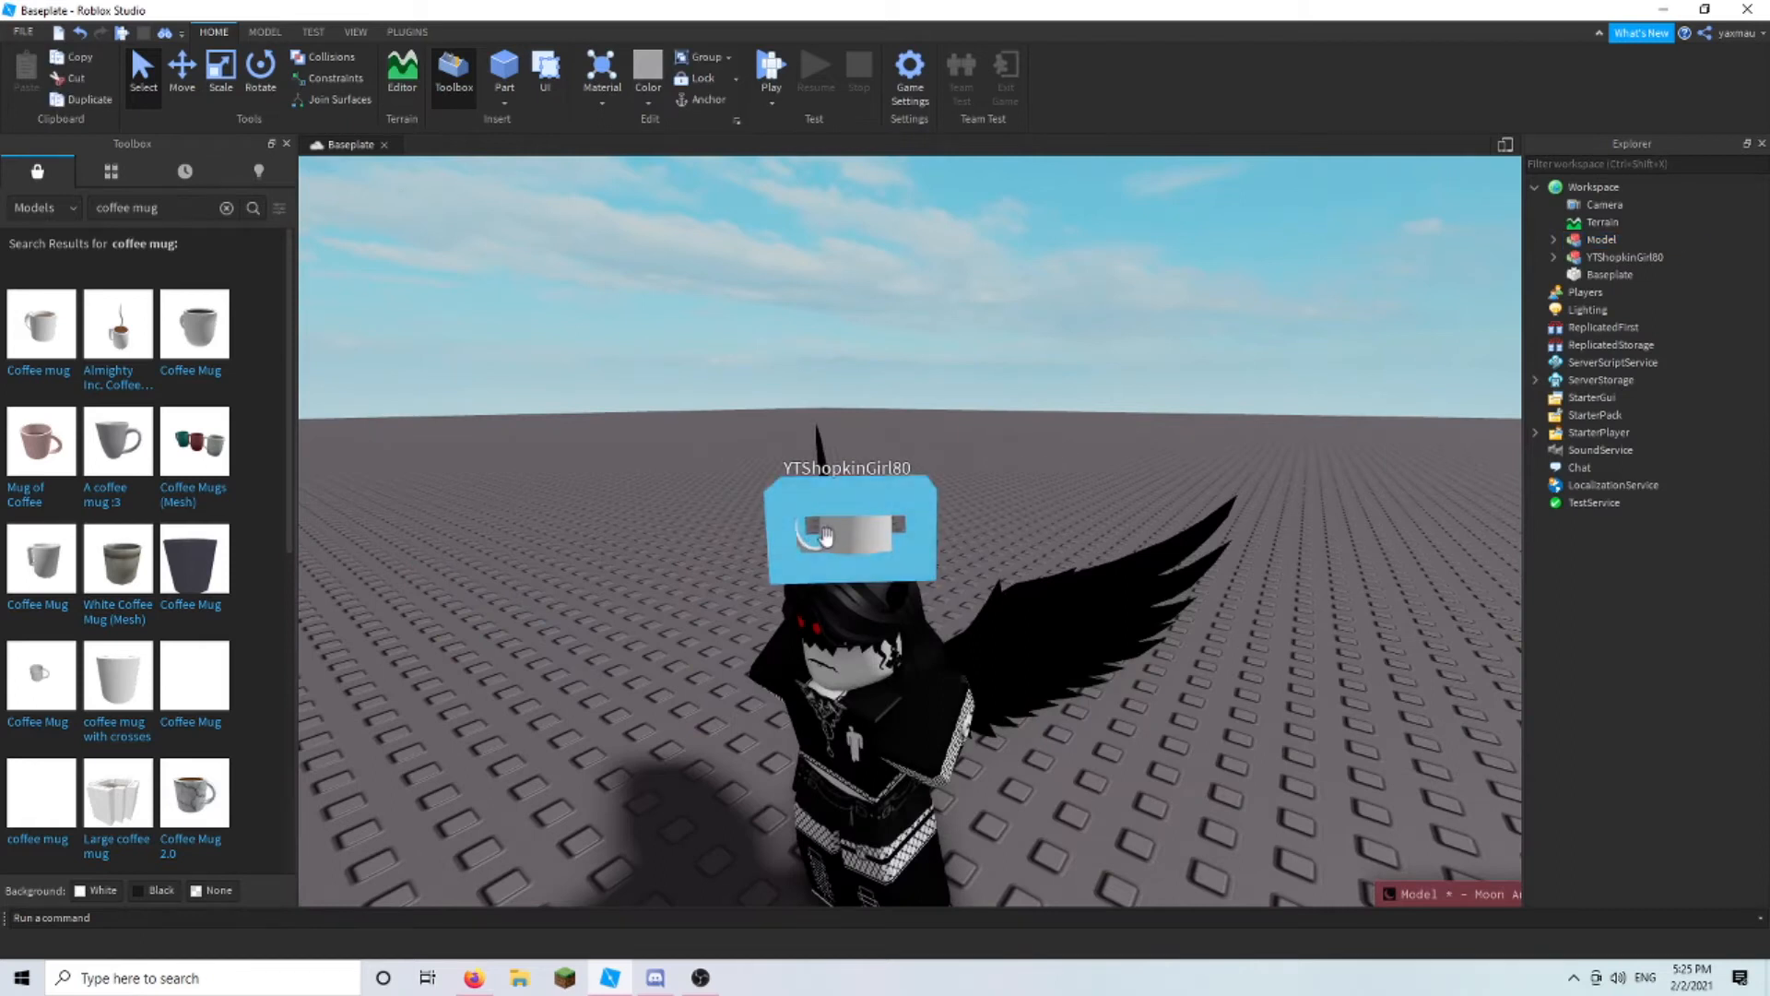
- Try exporting the coffee mug model as an OBJ file named "Coffee"
{"action": "left_click", "coordinate": [825, 535]}
{"action": "right_click", "coordinate": [1603, 239]}
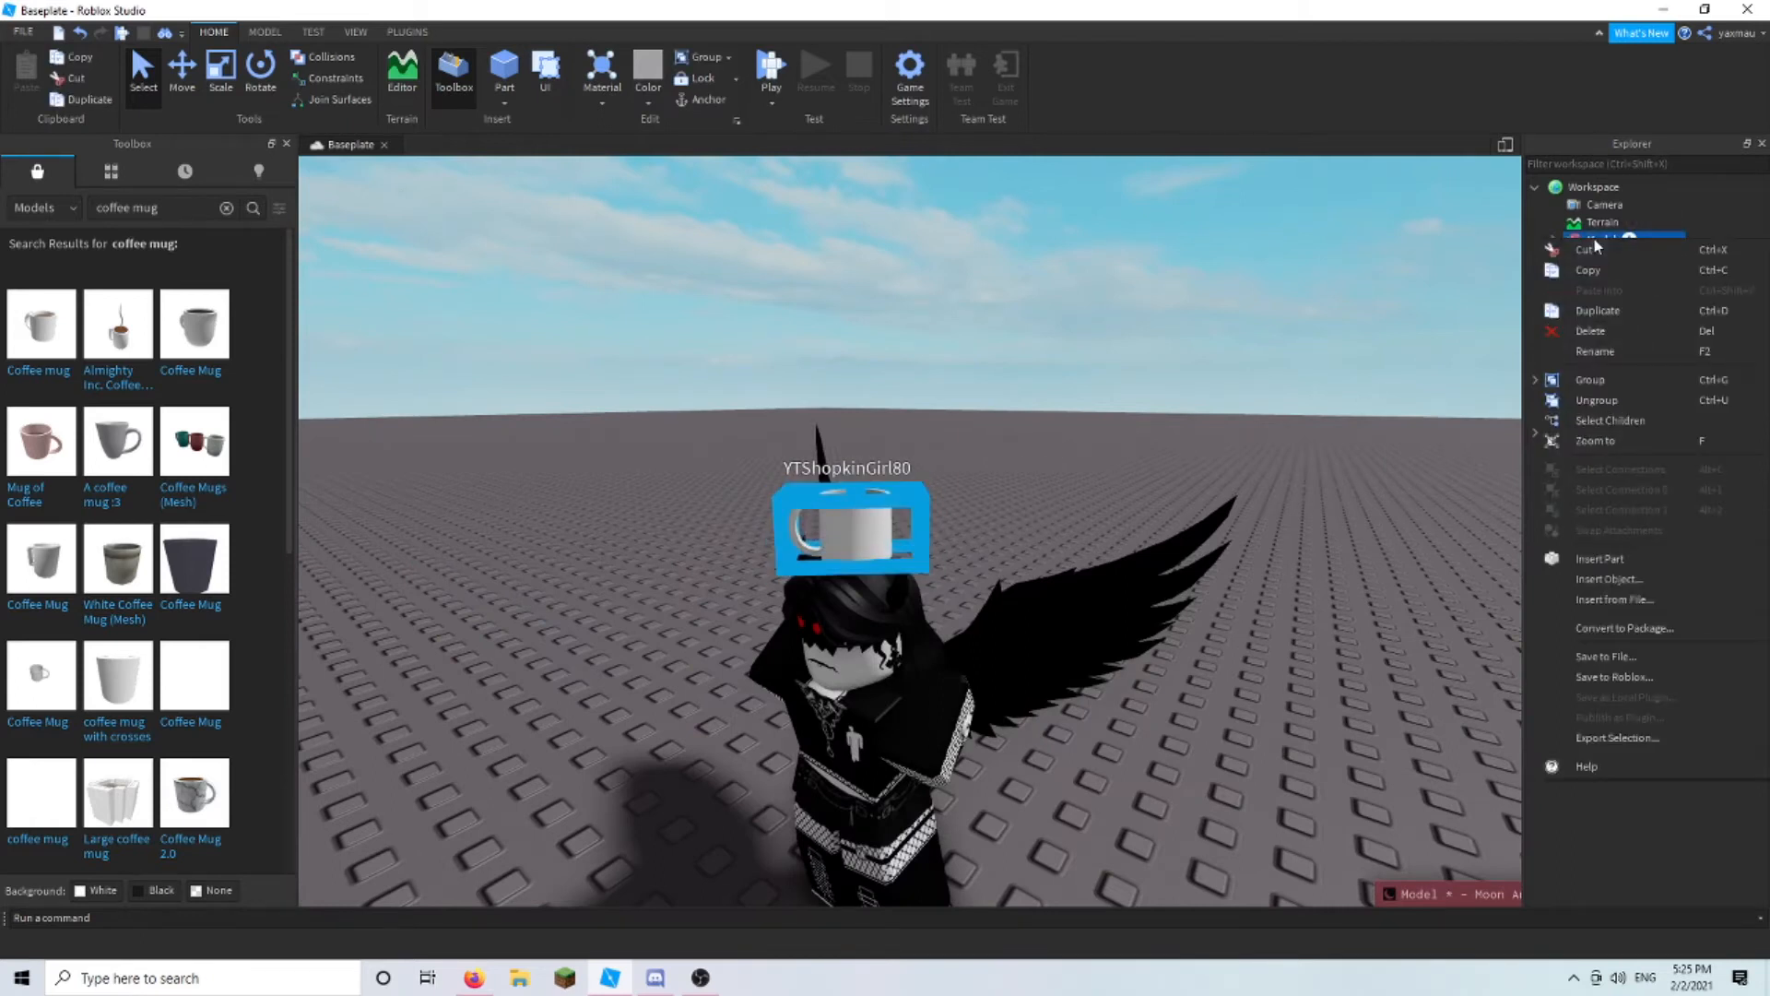
{"action": "left_click", "coordinate": [1617, 737]}
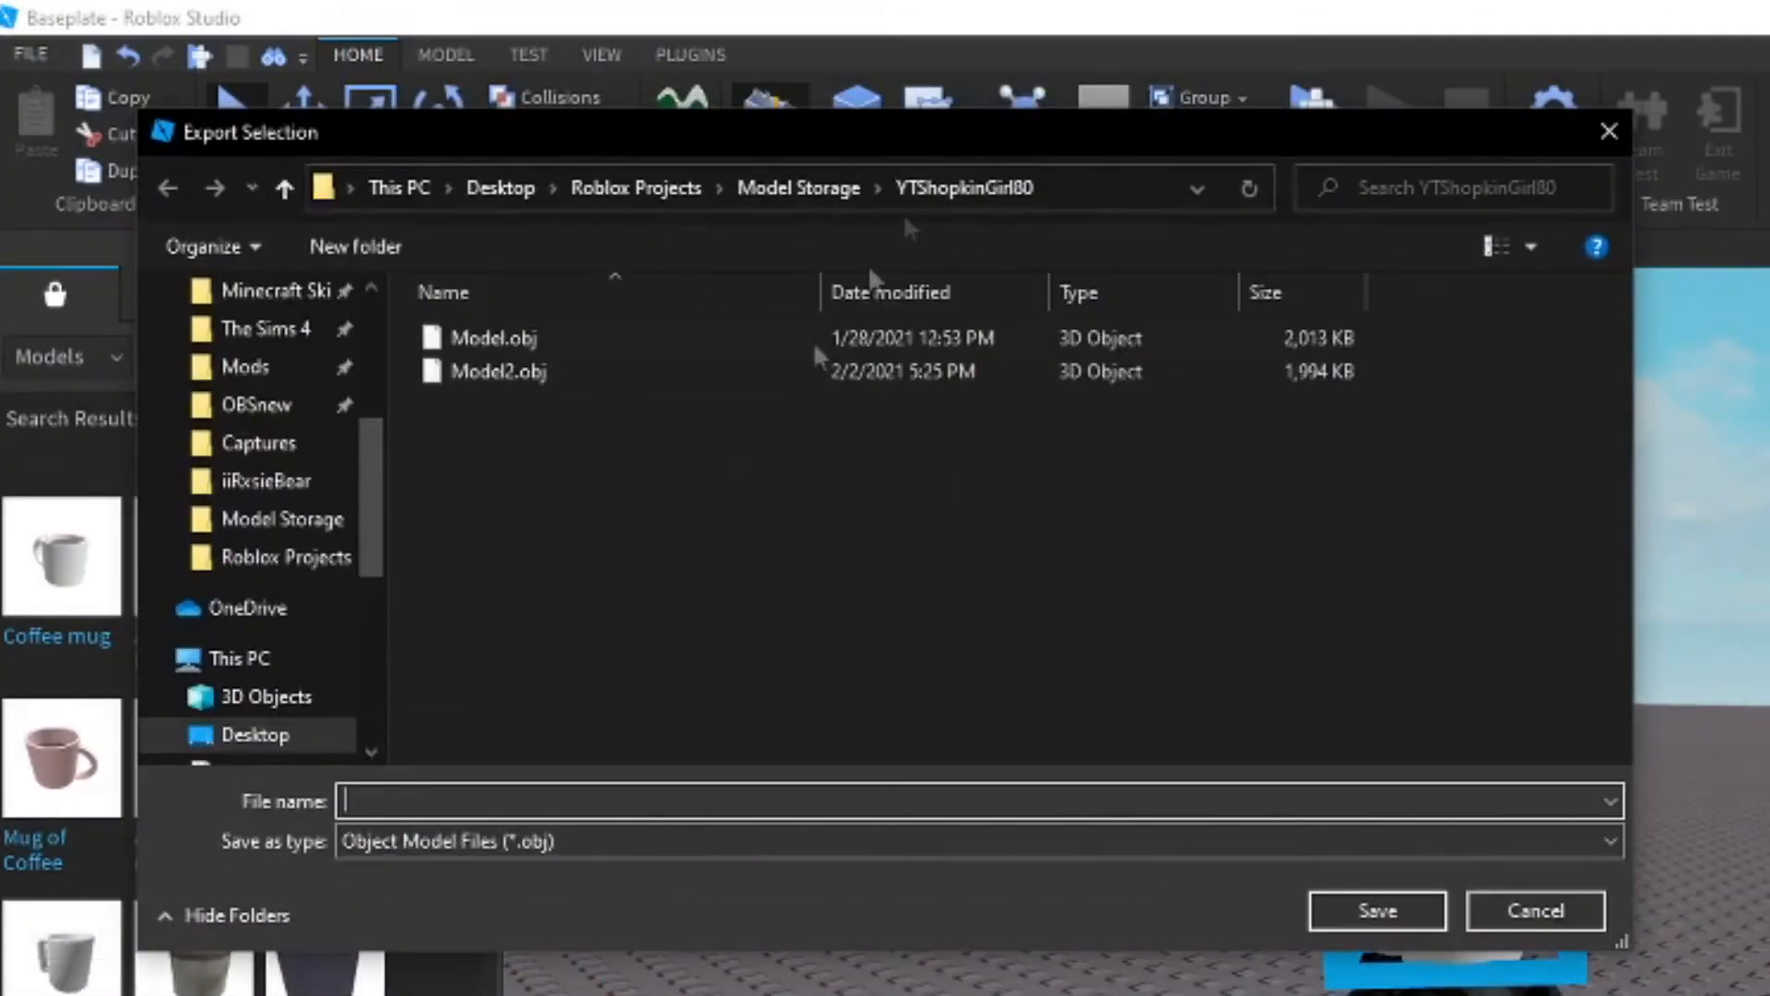
{"action": "type", "text": "Coffee"}
{"action": "key", "text": "ctrl+a"}
{"action": "key", "text": "BackSpace"}
{"action": "left_click", "coordinate": [1609, 131]}
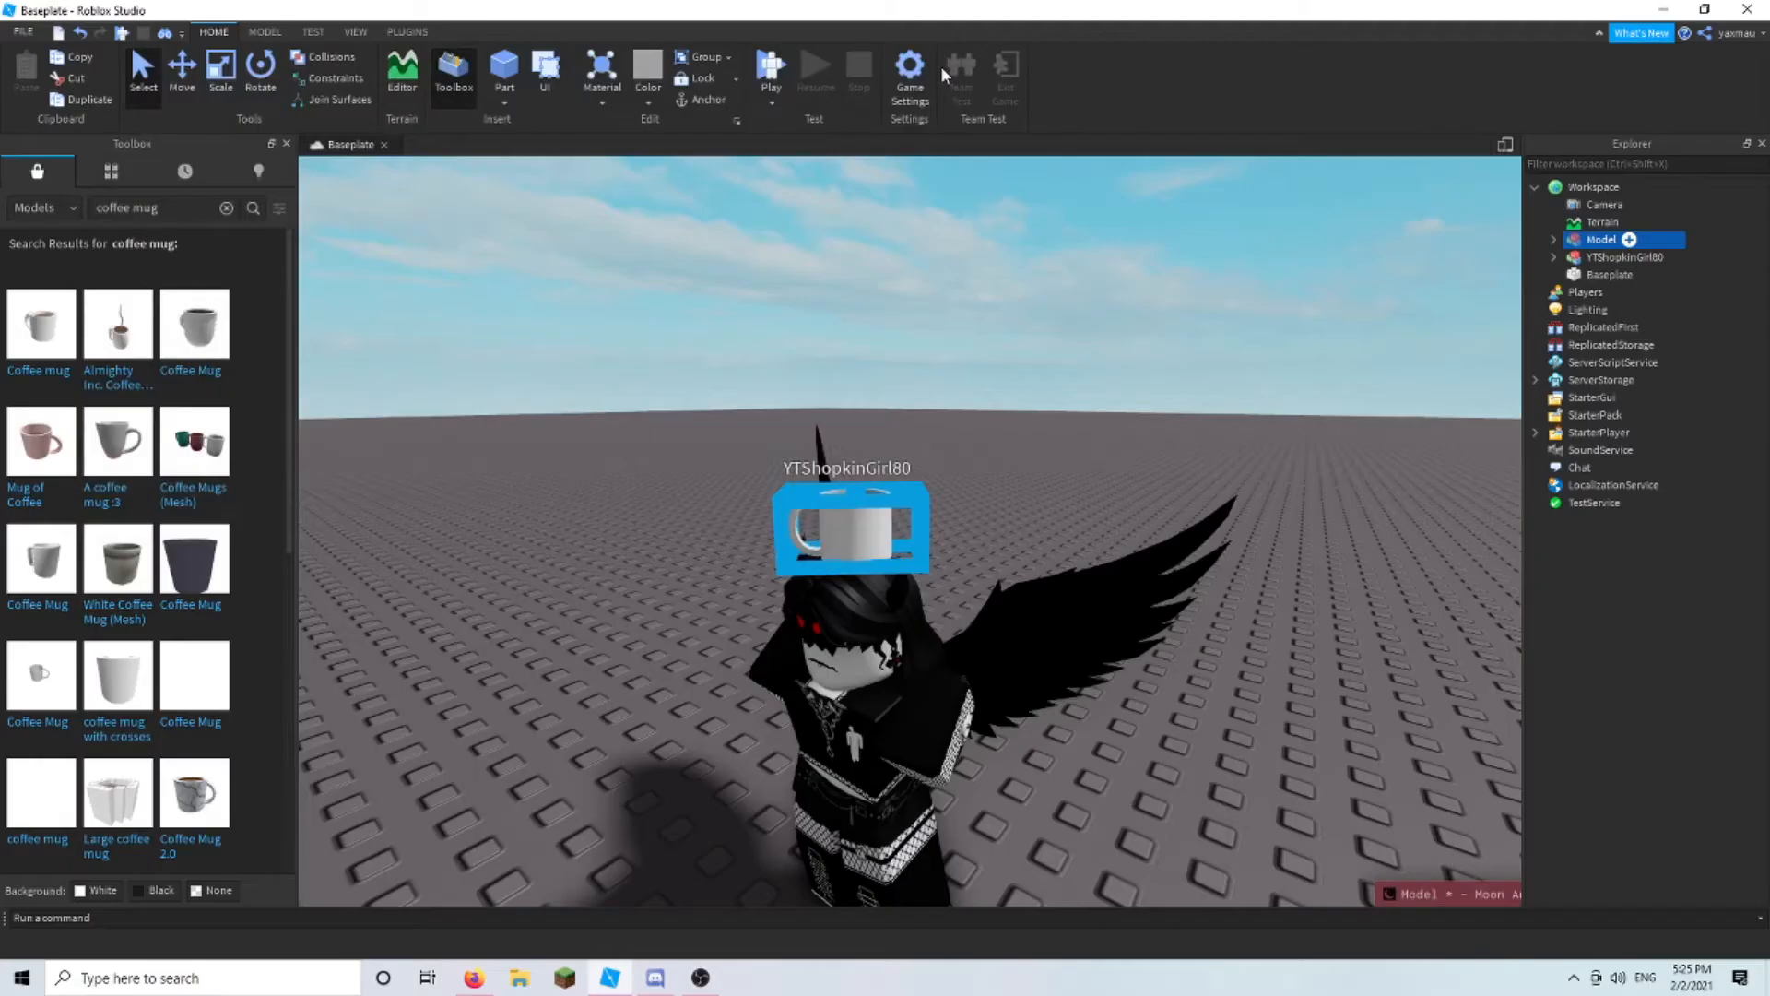
- Delete the coffee mug model from the workspace
{"action": "left_click", "coordinate": [1157, 535]}
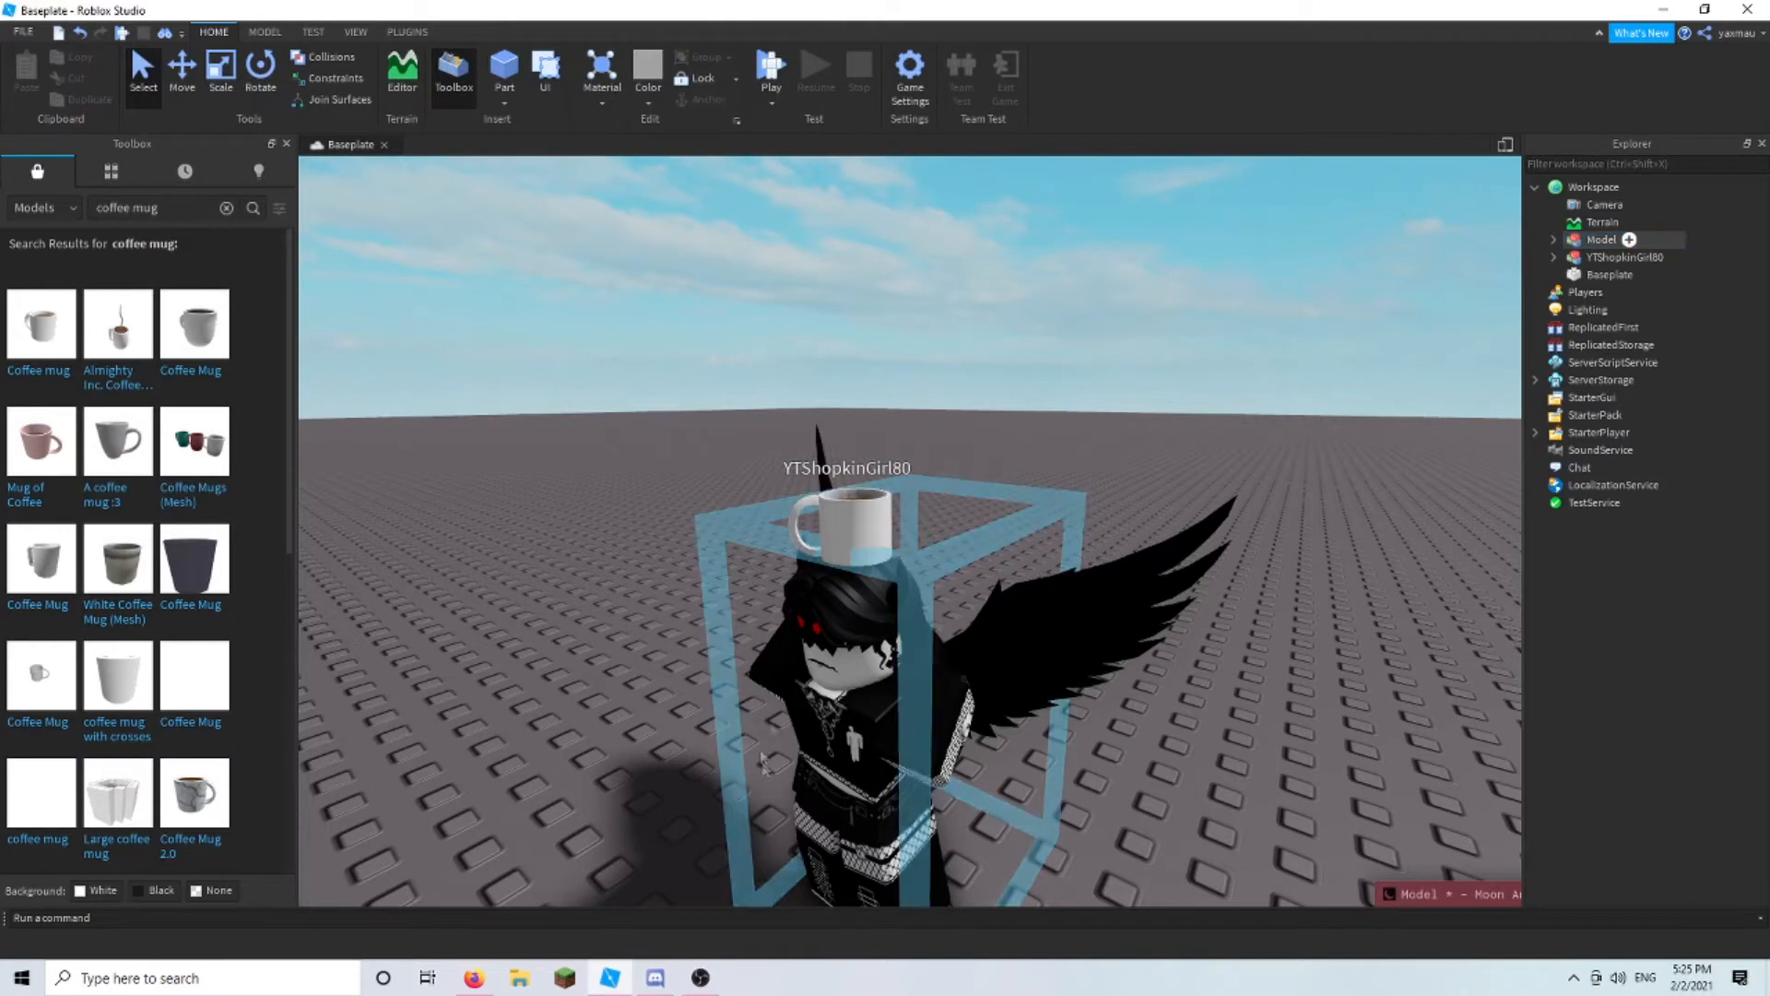
{"action": "scroll", "coordinate": [880, 703], "scroll_direction": "down", "scroll_amount": 2}
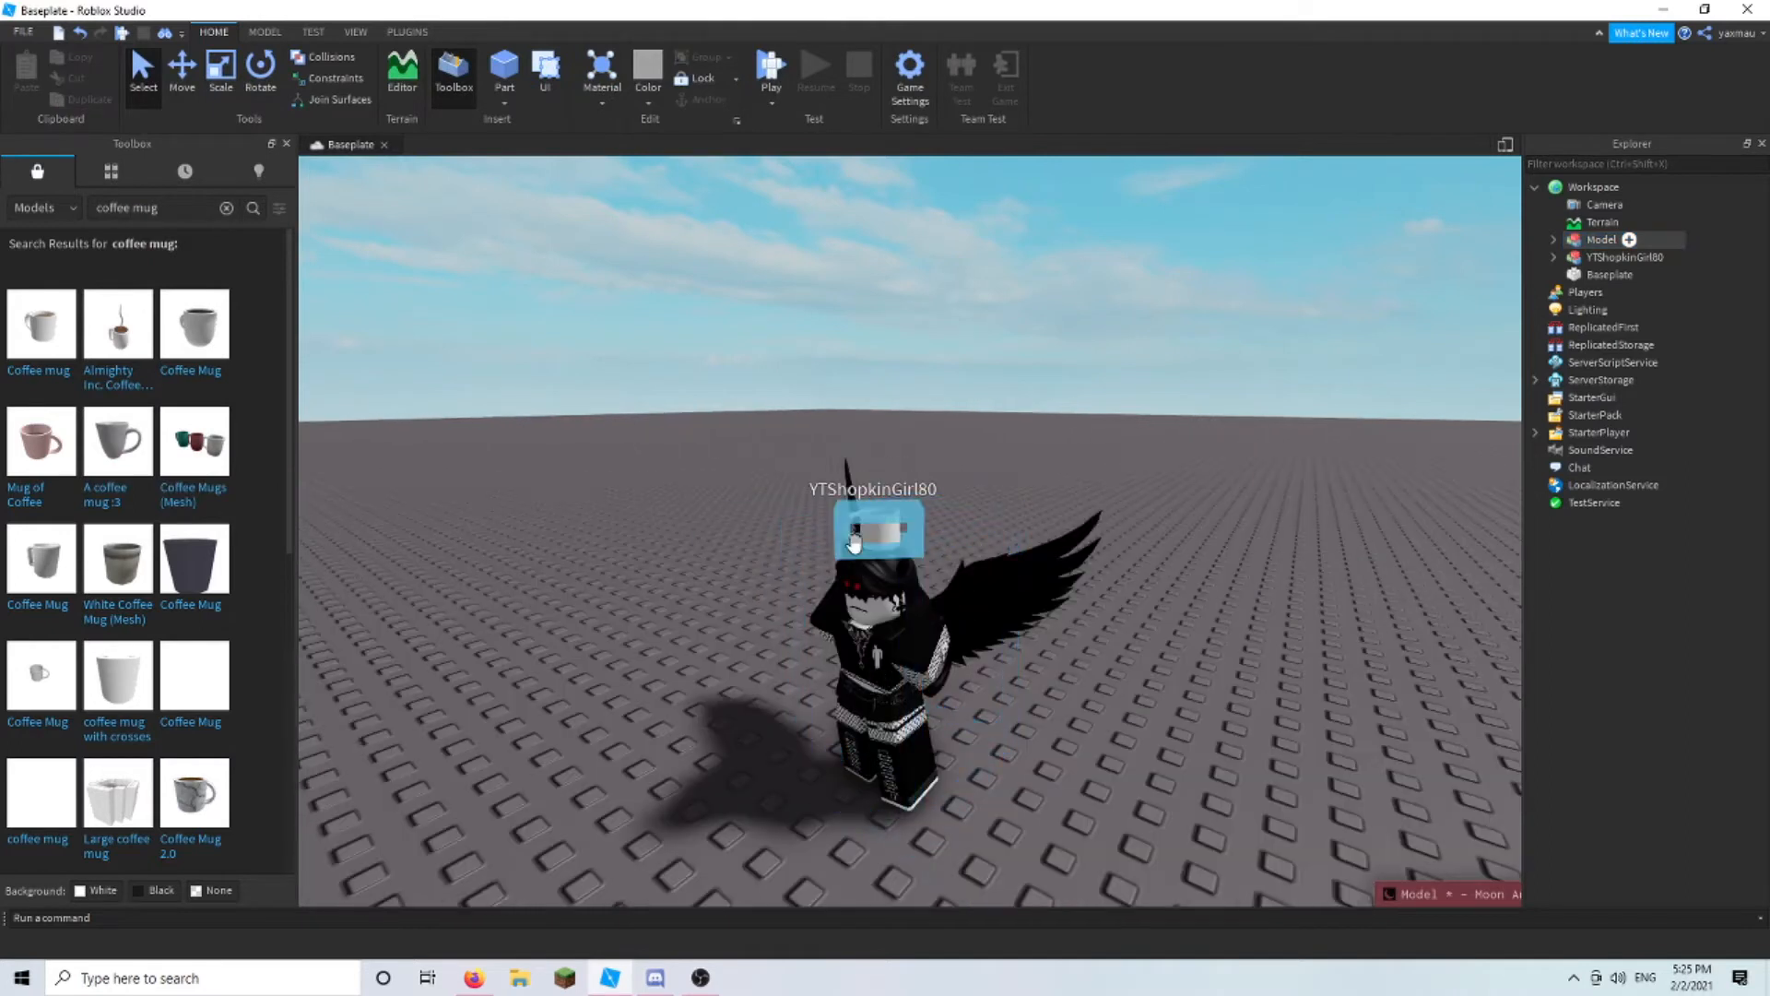
{"action": "left_click", "coordinate": [853, 542]}
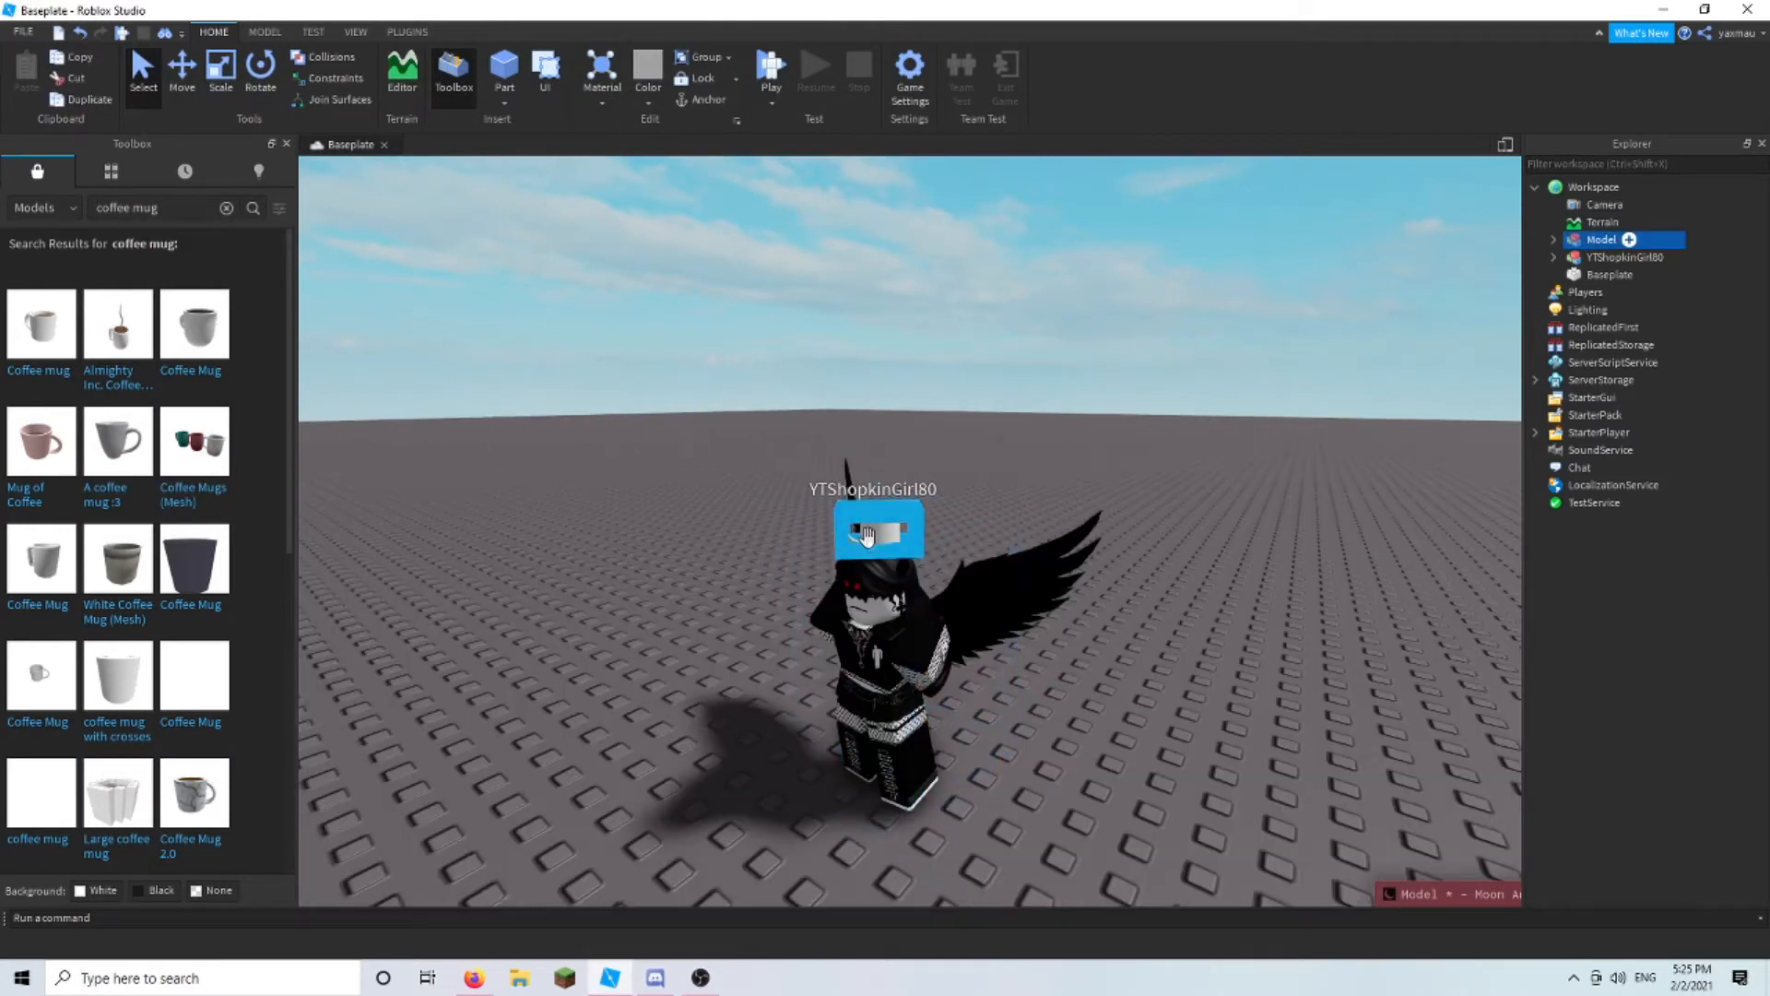
{"action": "key", "text": "Delete"}
{"action": "scroll", "coordinate": [1058, 667], "scroll_direction": "up", "scroll_amount": 1}
{"action": "right_click_drag", "start_coordinate": [1058, 669], "coordinate": [1055, 669]}
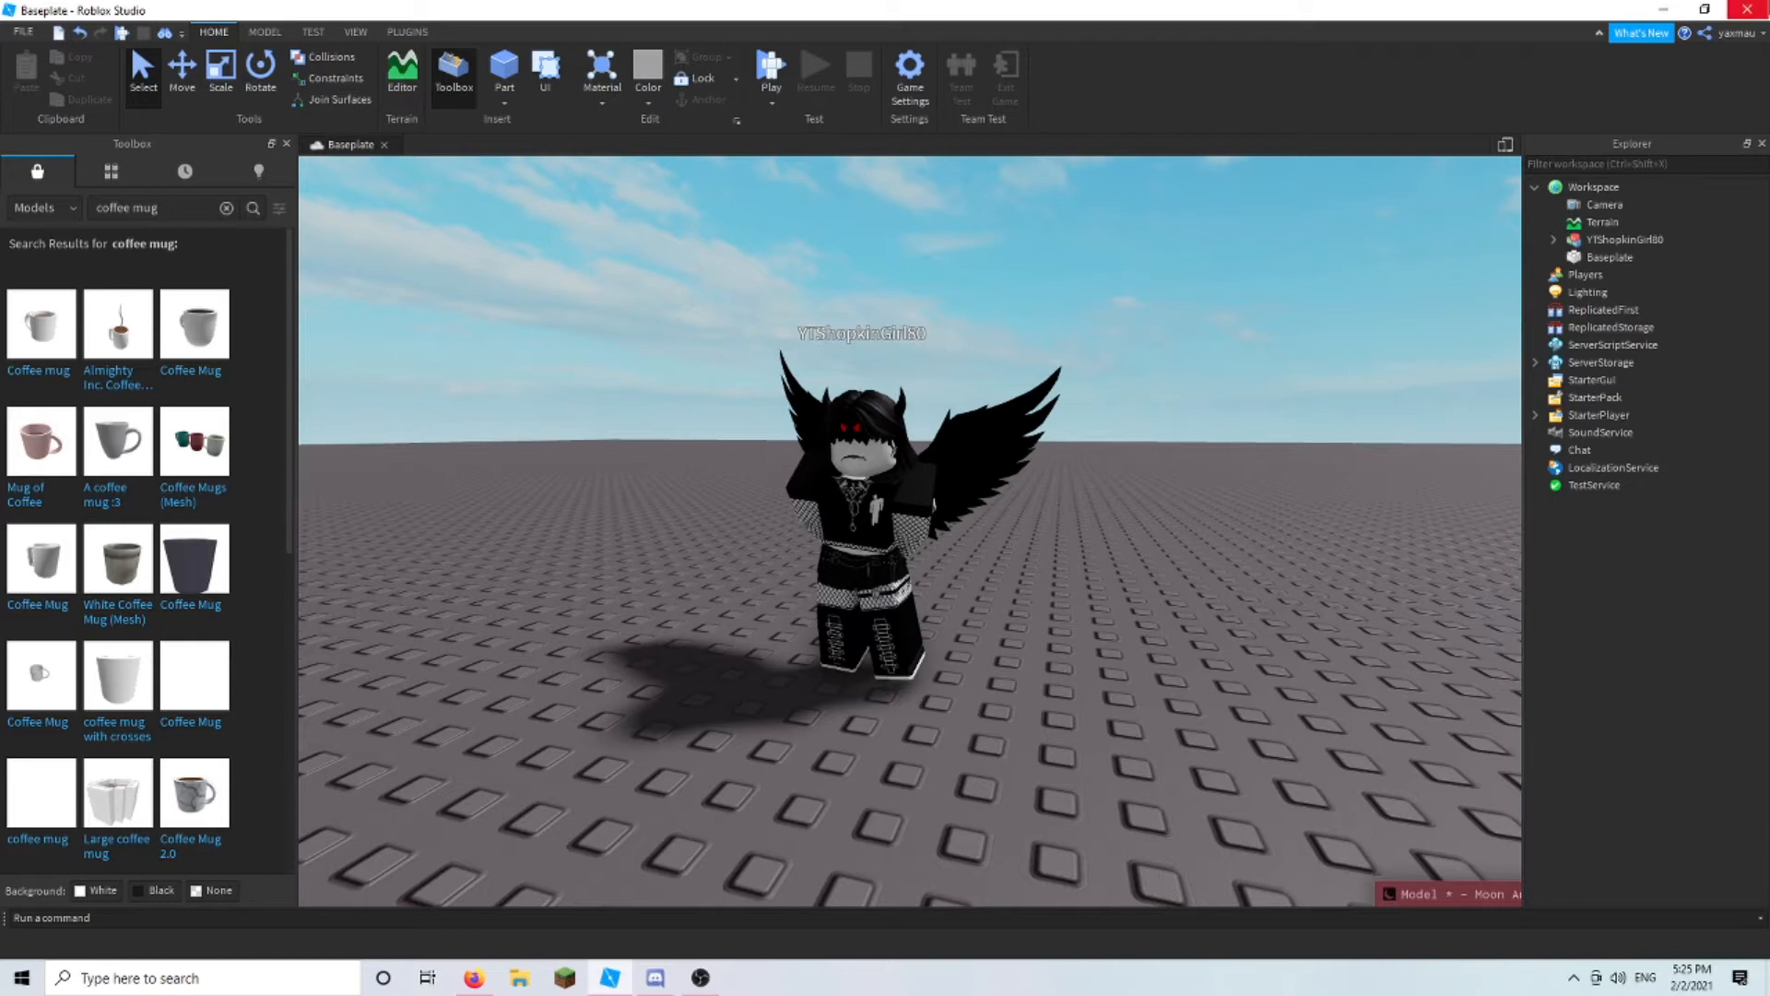
- Close Roblox Studio without saving the changes to Baseplate
{"action": "left_click", "coordinate": [1747, 9]}
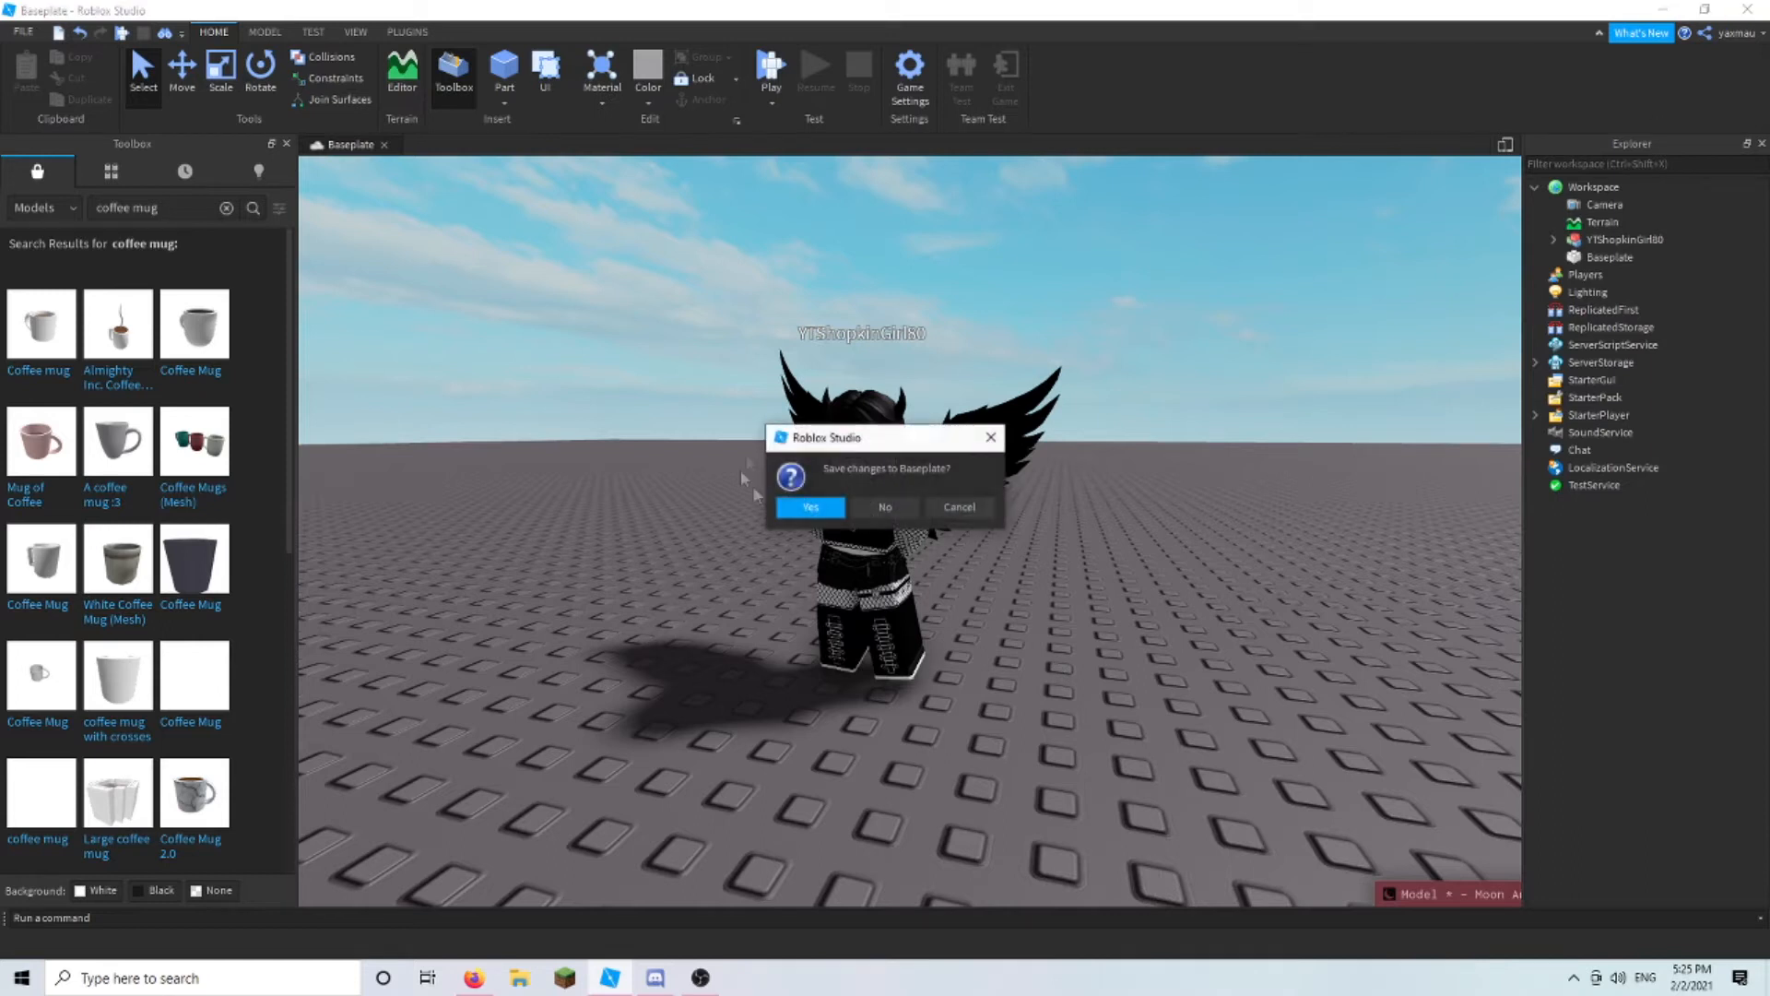
{"action": "left_click", "coordinate": [882, 506]}
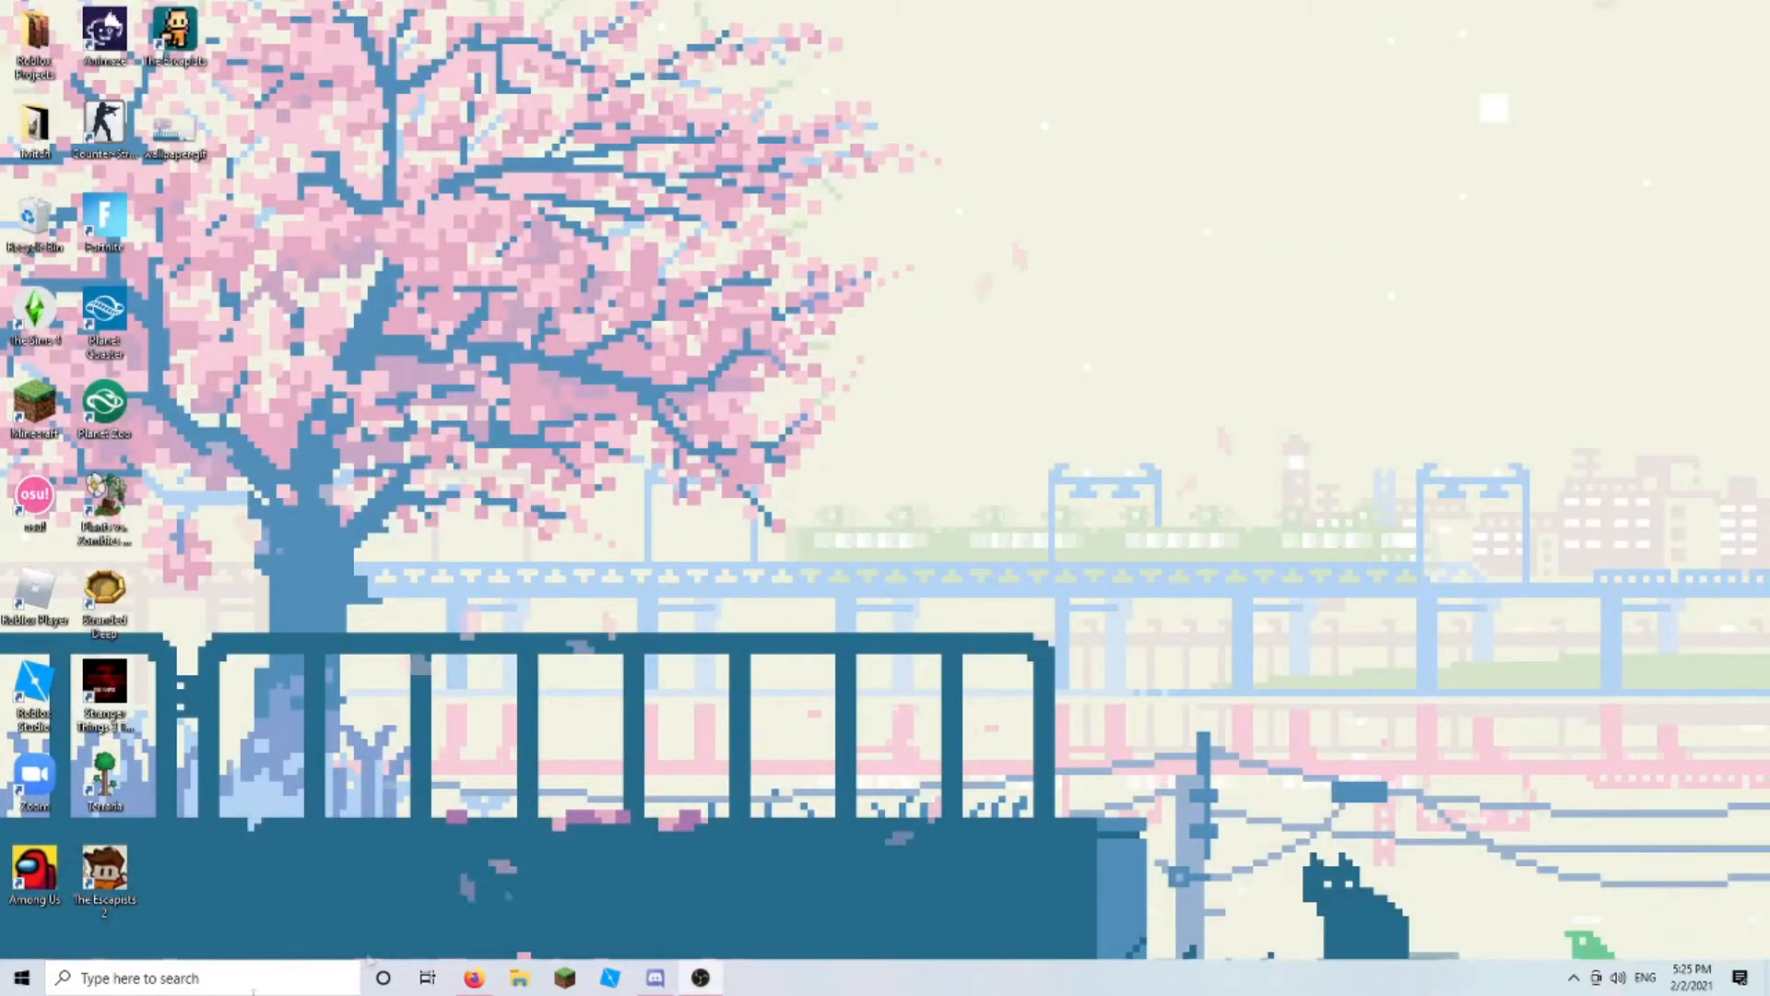
- Open Blender, dismiss its splash screen and delete the default cube from the scene
{"action": "left_click", "coordinate": [212, 977]}
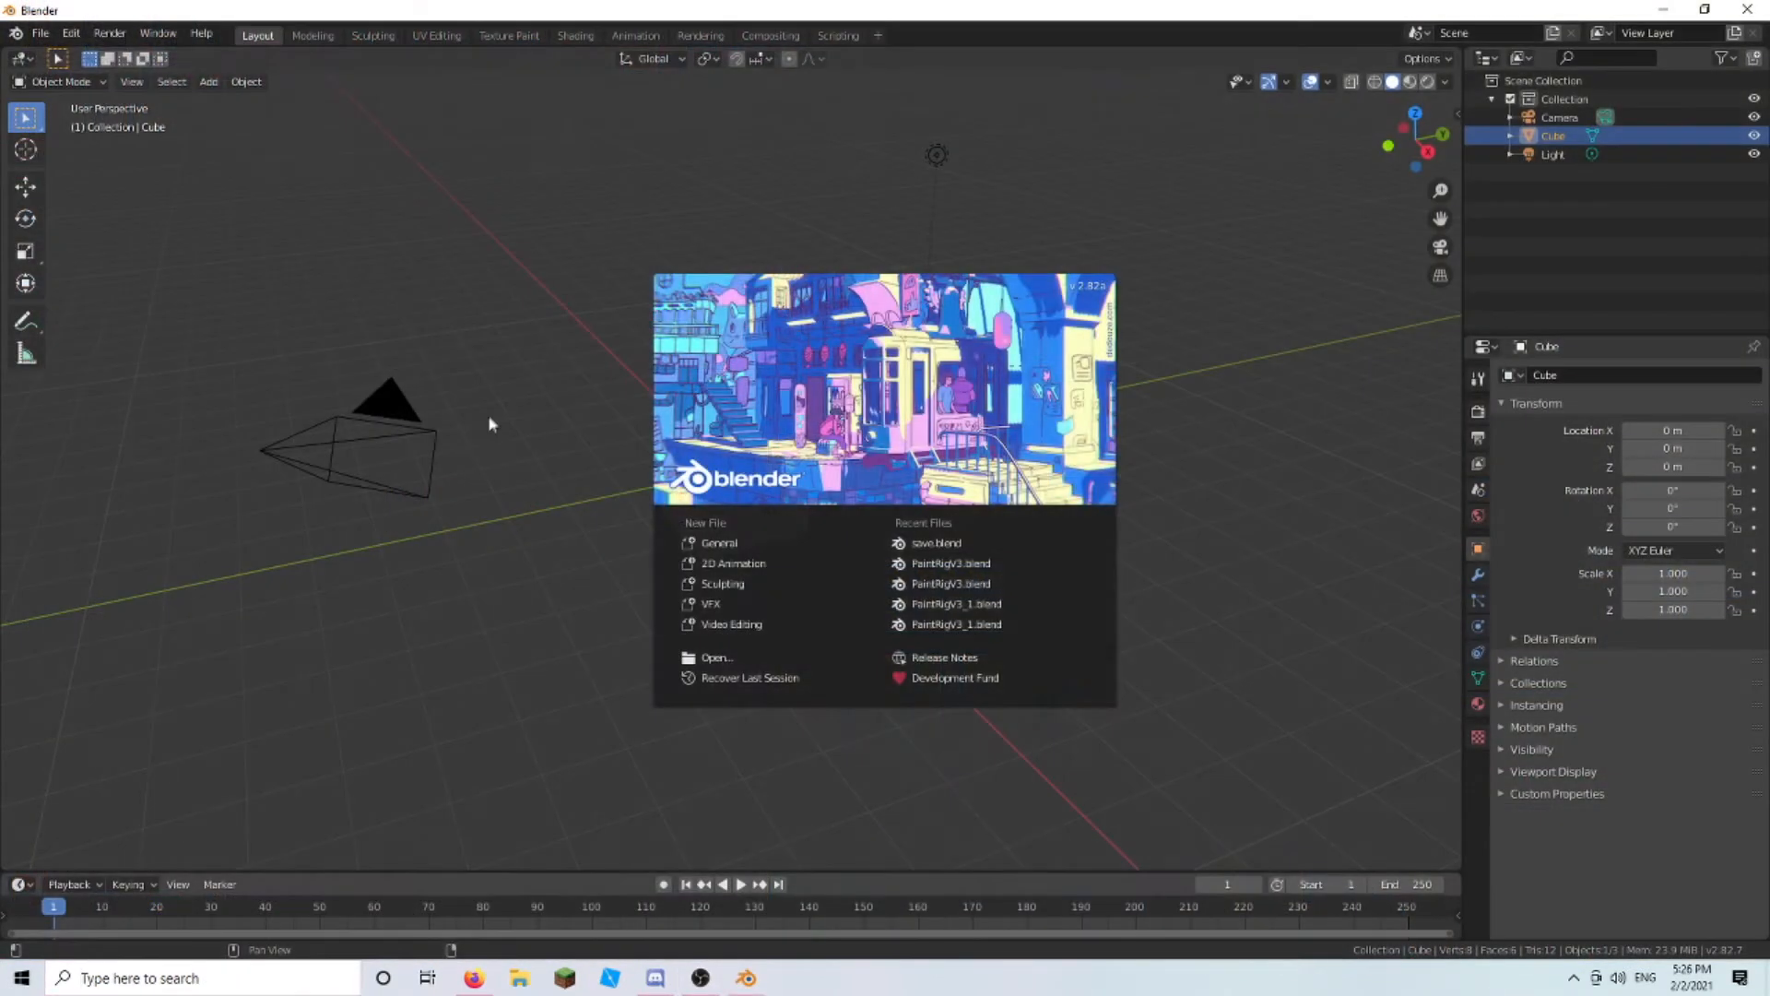
{"action": "left_click", "coordinate": [489, 423]}
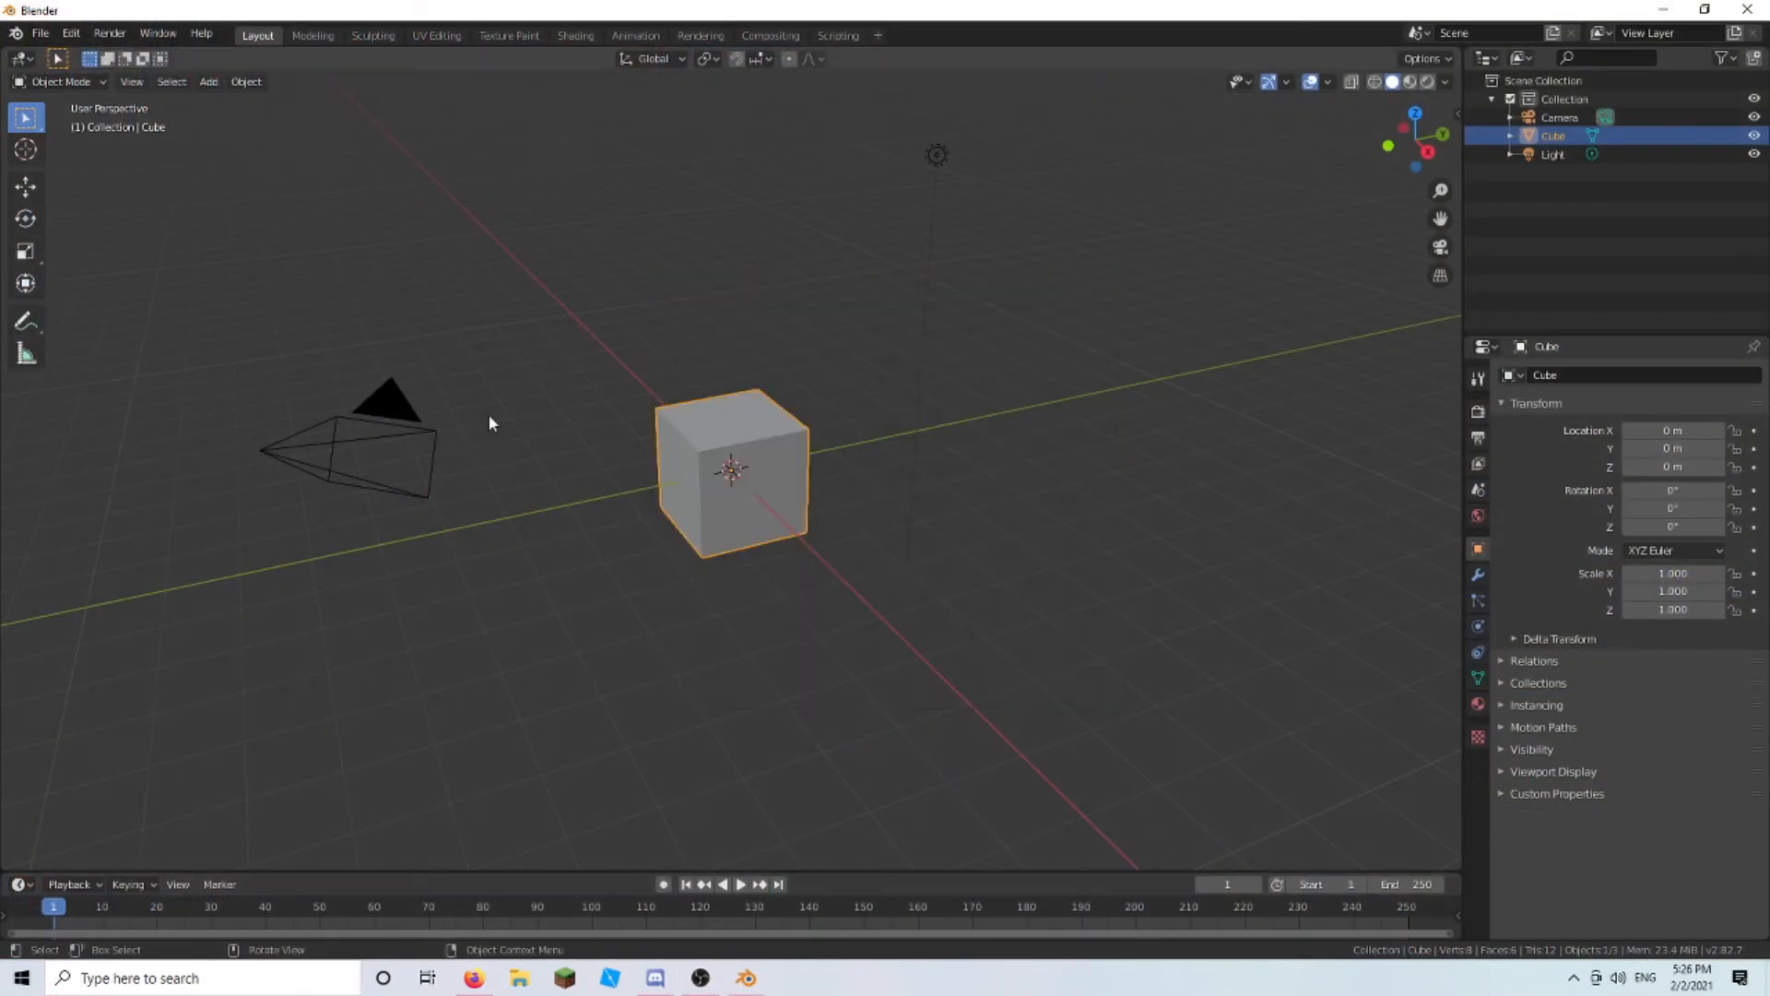
{"action": "right_click", "coordinate": [1547, 138]}
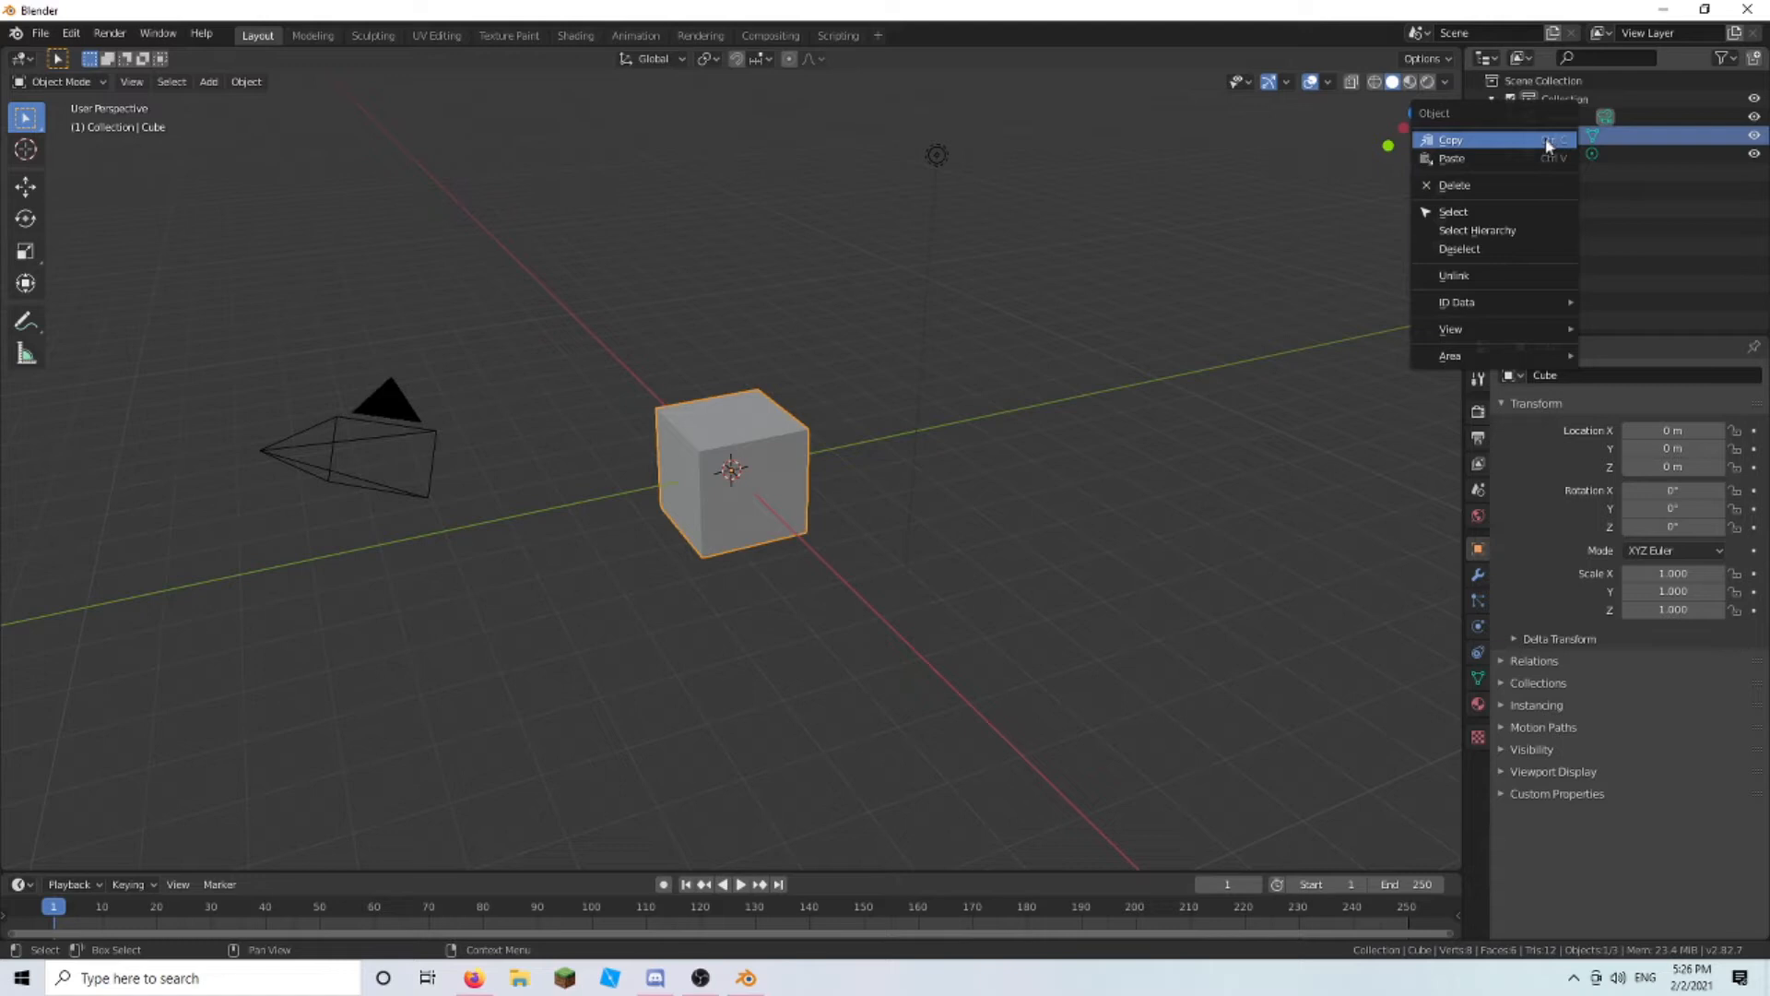
{"action": "left_click", "coordinate": [1462, 187]}
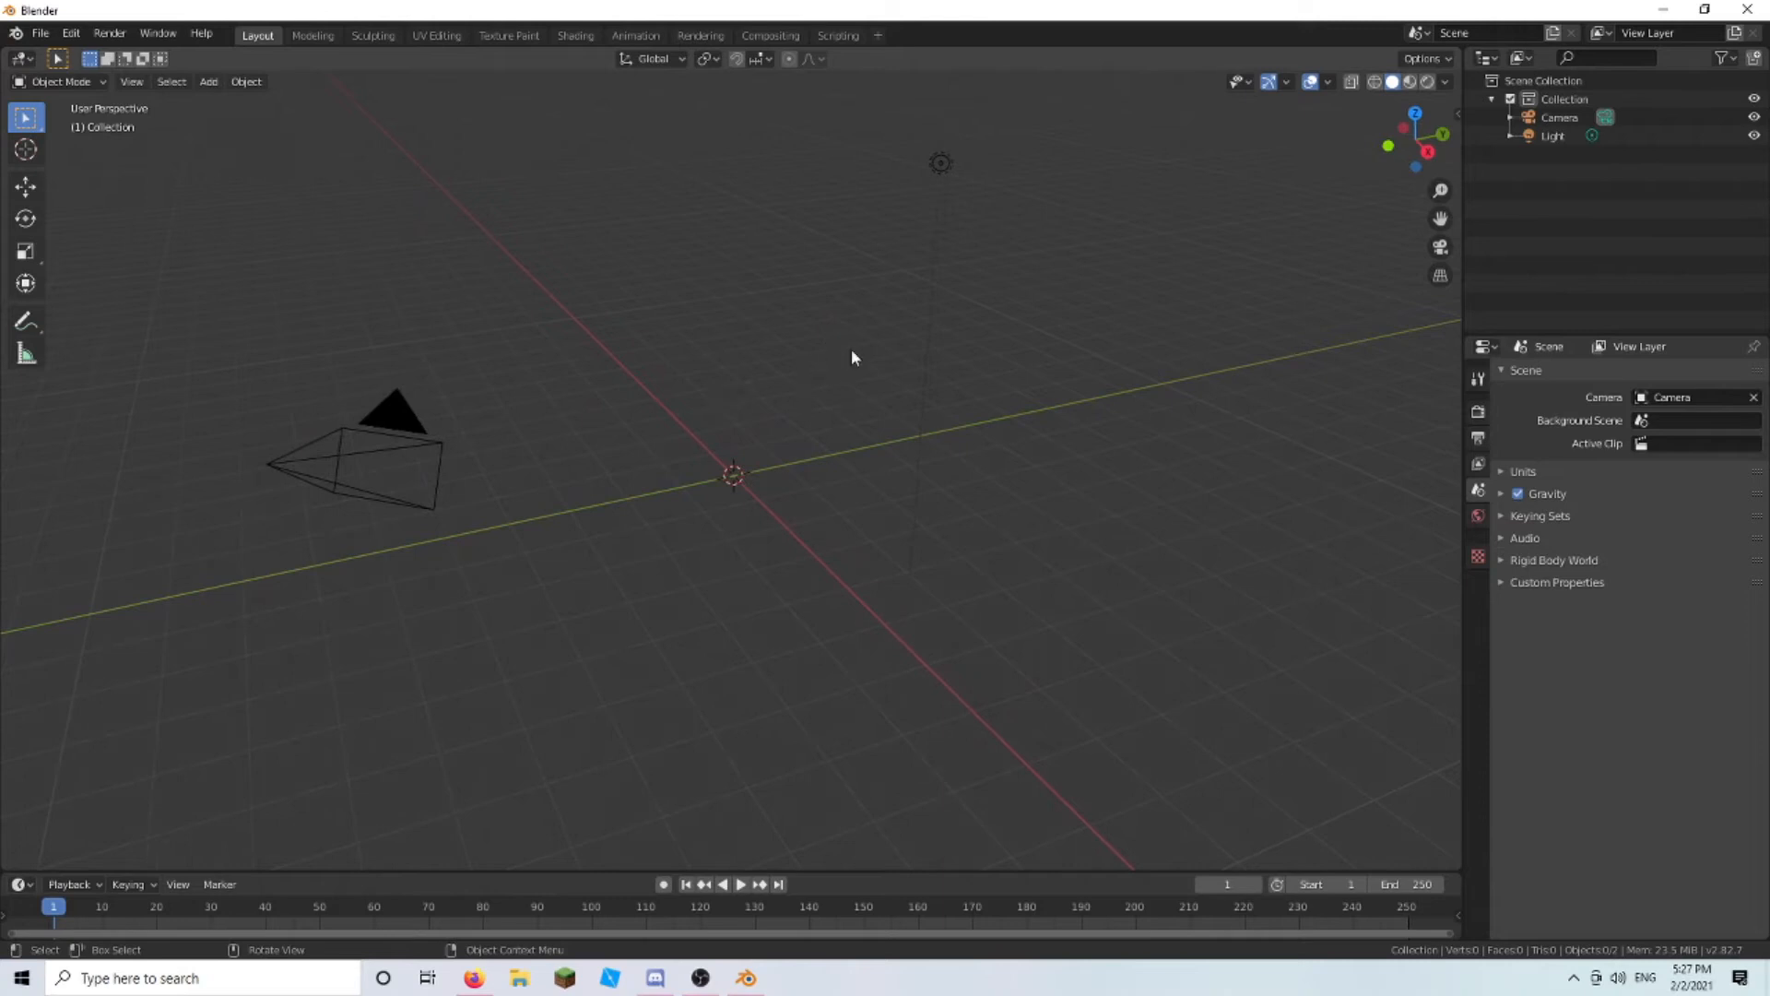
- Import the Wavefront model Model2.obj into the scene
{"action": "middle_click_drag", "start_coordinate": [852, 351], "coordinate": [588, 351]}
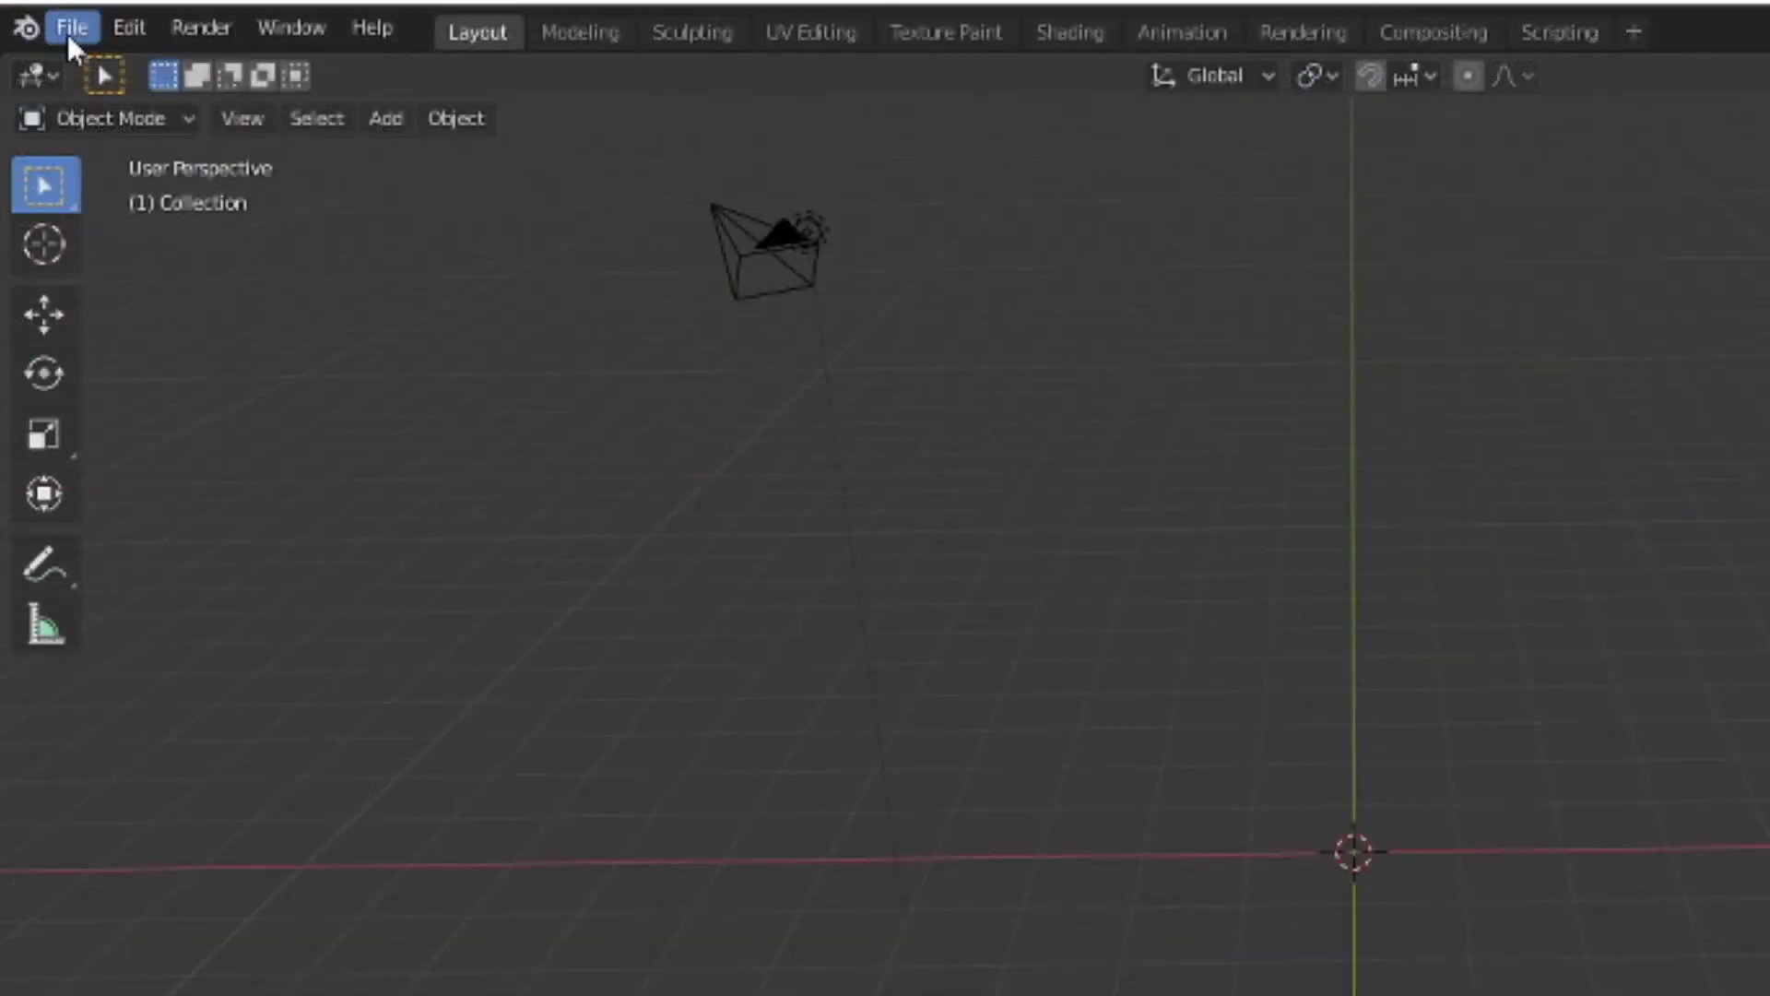
{"action": "left_click", "coordinate": [68, 33]}
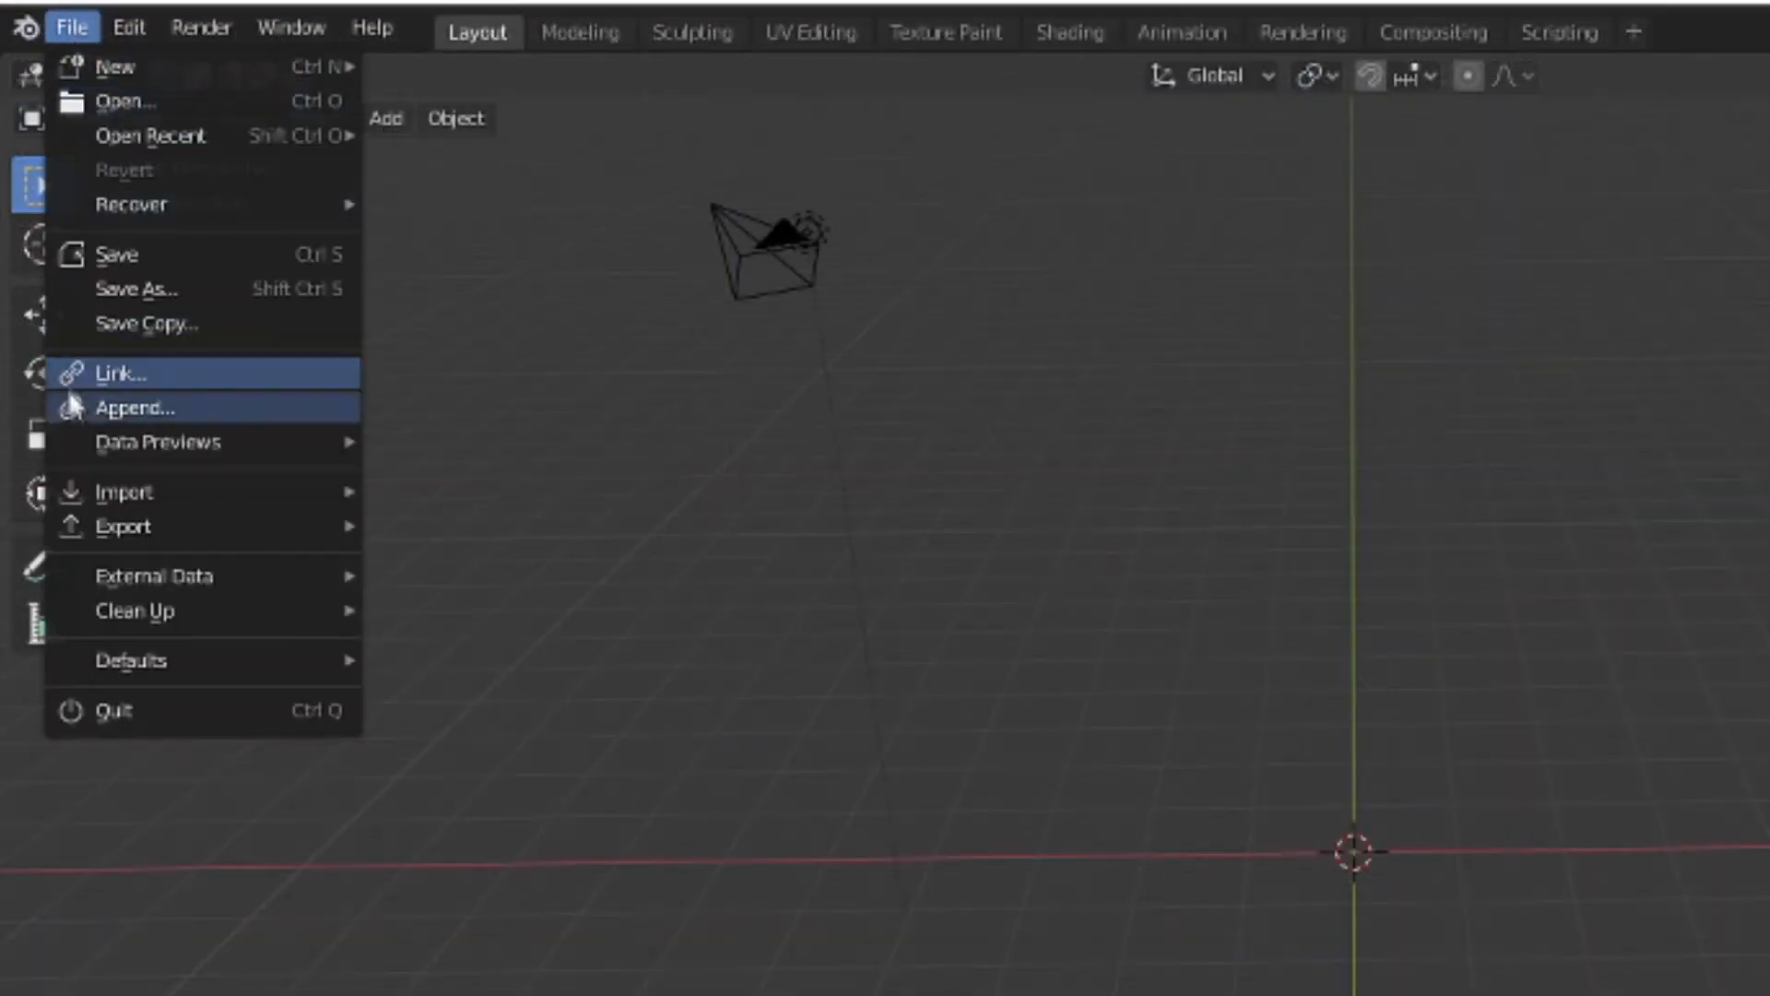
{"action": "mouse_move", "coordinate": [106, 488]}
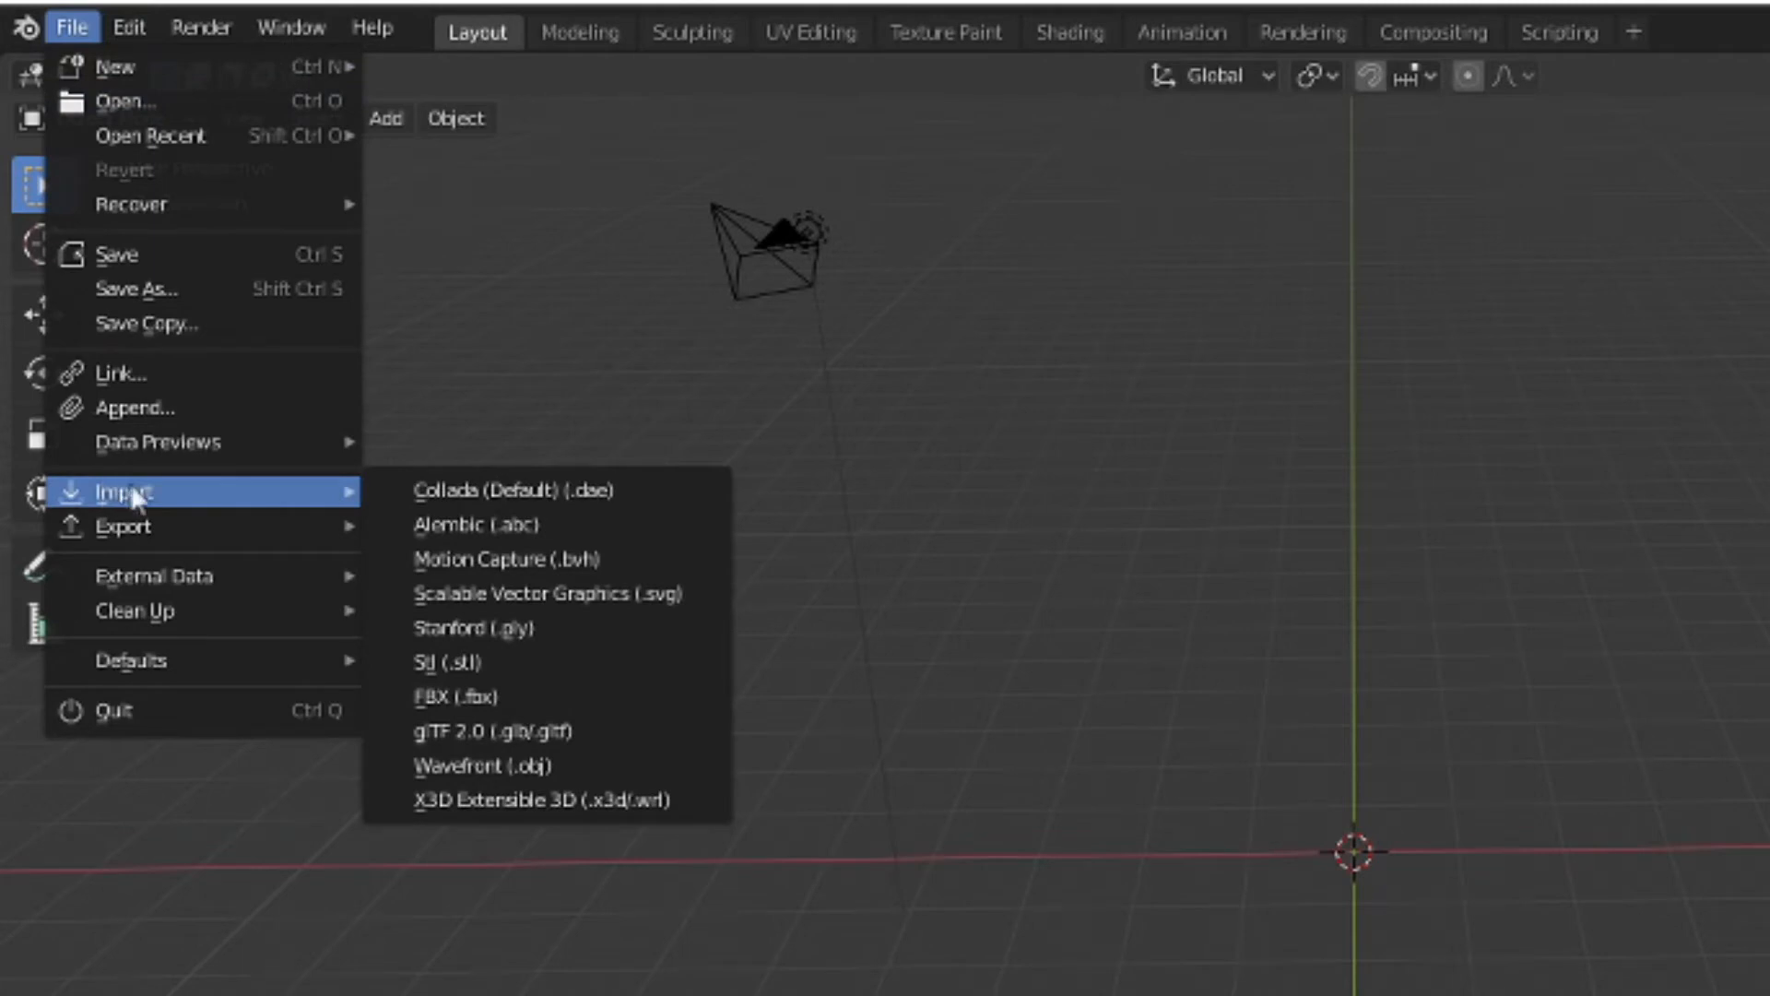
{"action": "left_click", "coordinate": [456, 773]}
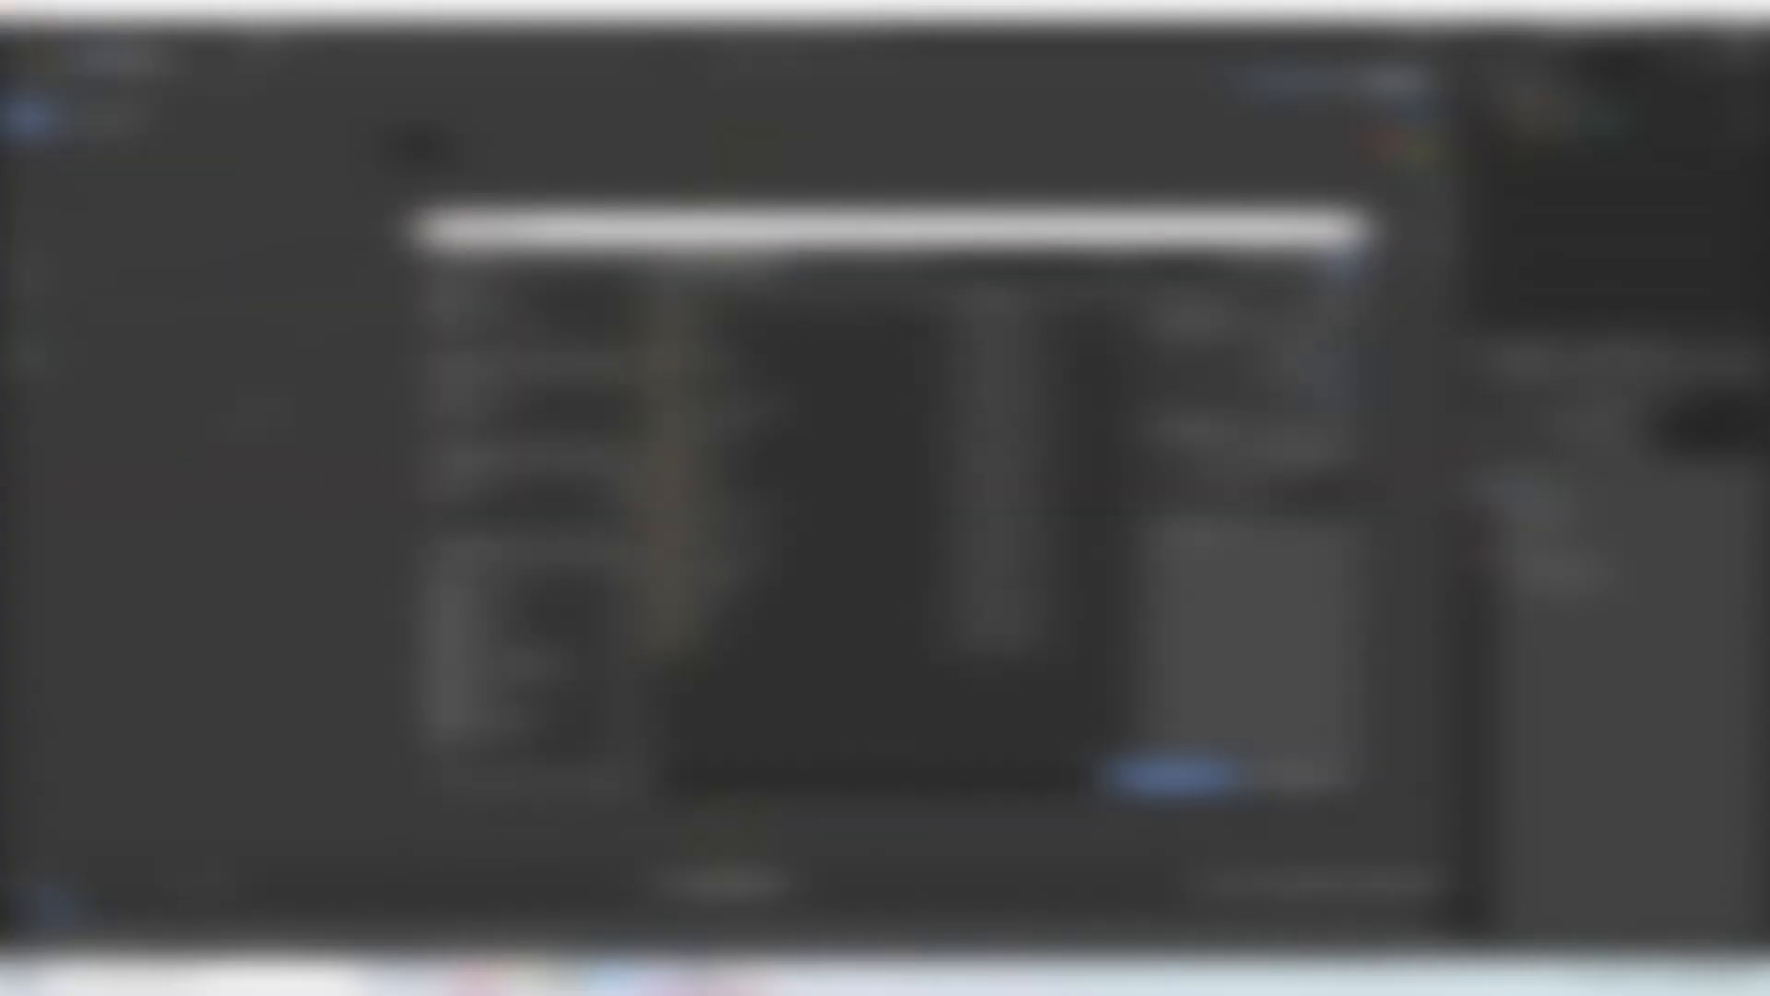
{"action": "left_click", "coordinate": [522, 484]}
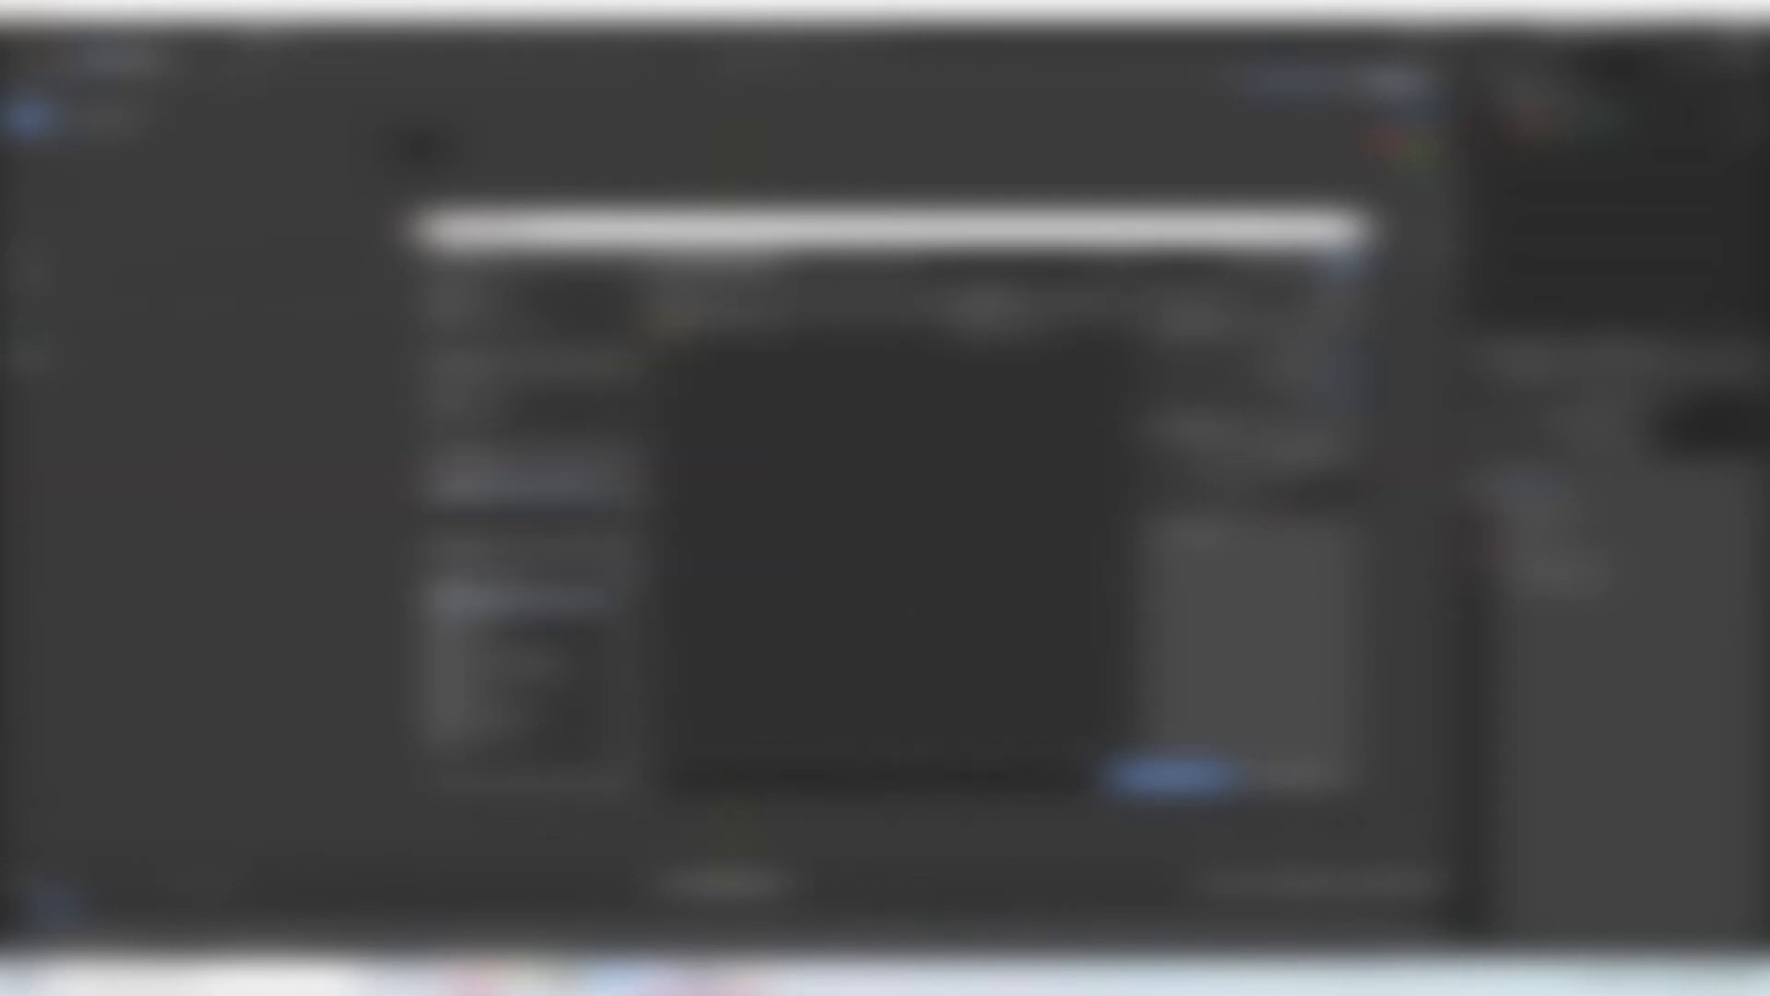
{"action": "left_click", "coordinate": [522, 581]}
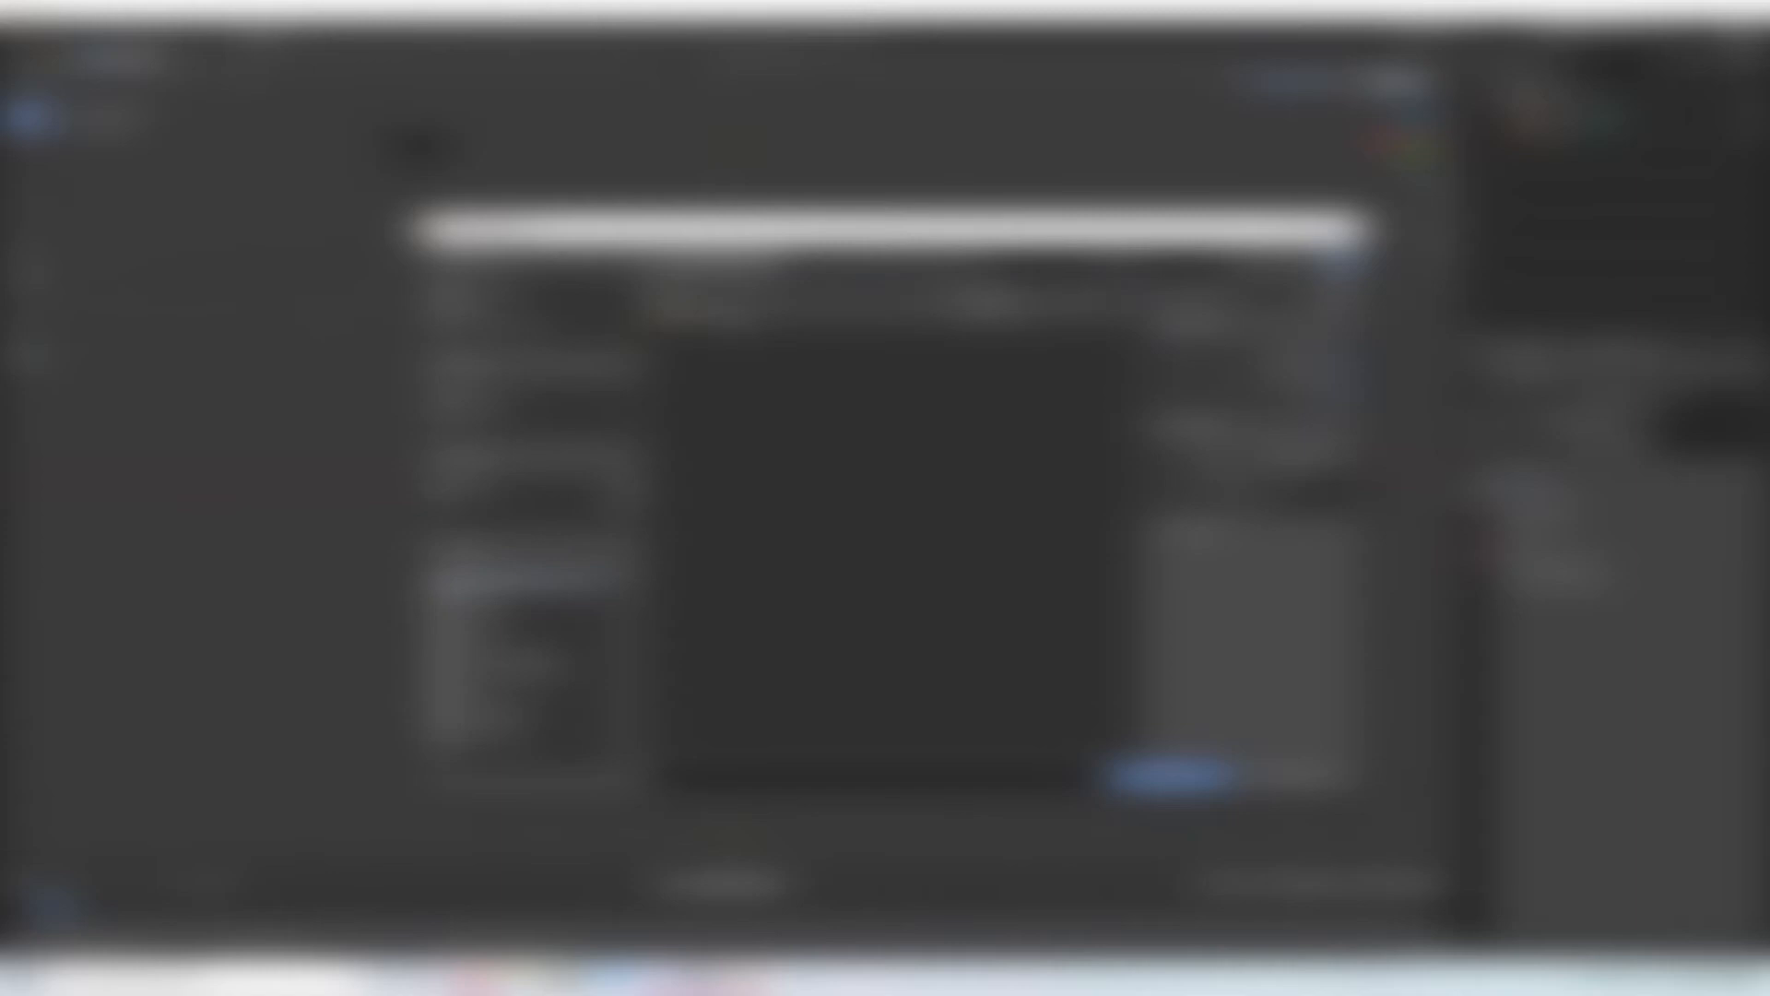
{"action": "left_click", "coordinate": [522, 728]}
{"action": "double_click", "coordinate": [710, 407]}
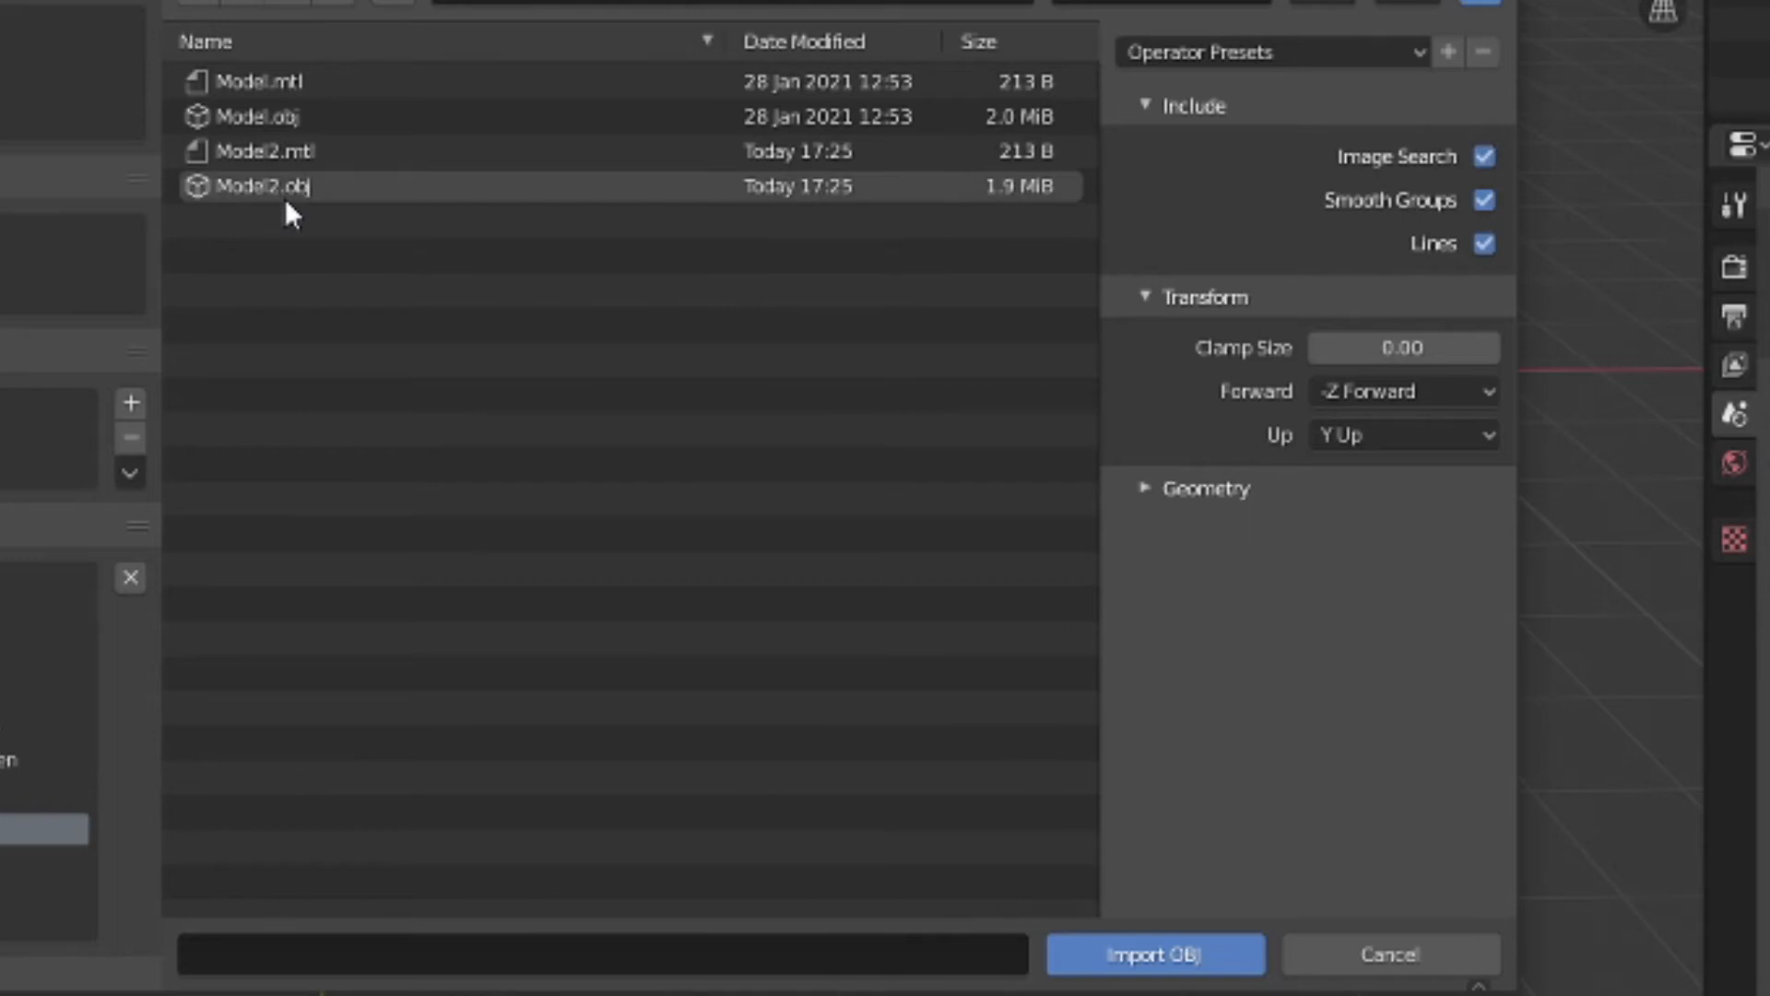
{"action": "left_click", "coordinate": [285, 192]}
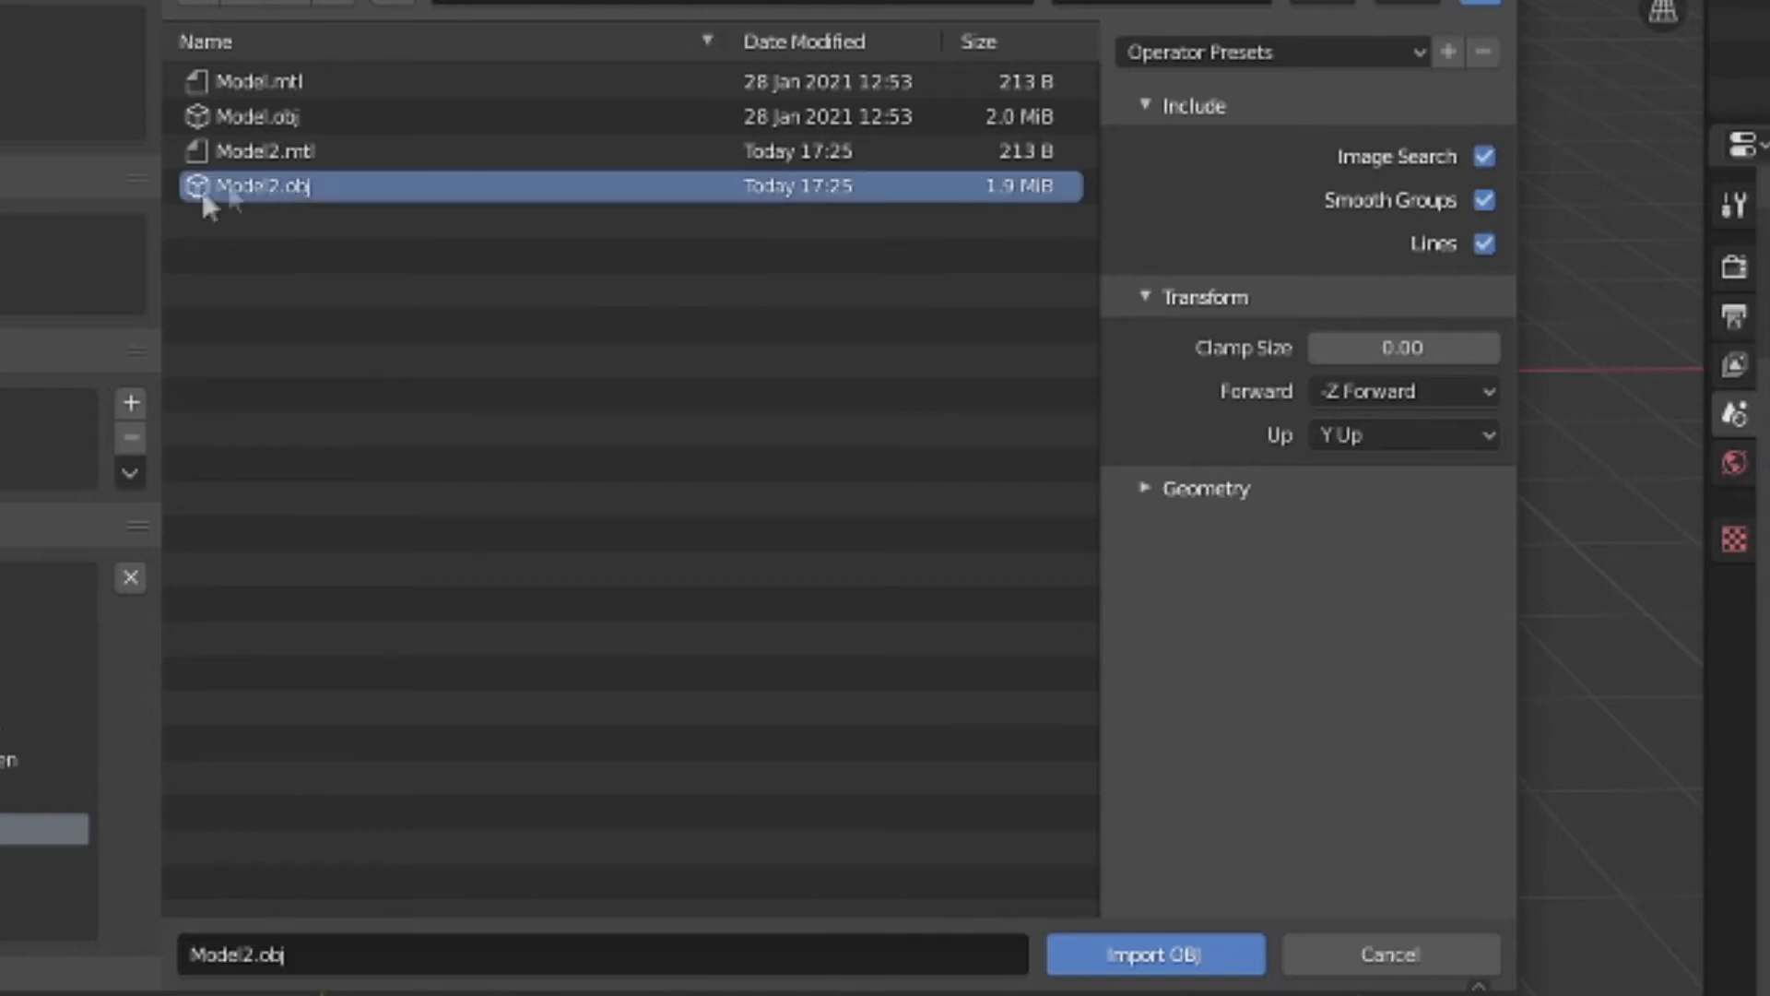
{"action": "left_click", "coordinate": [1123, 963]}
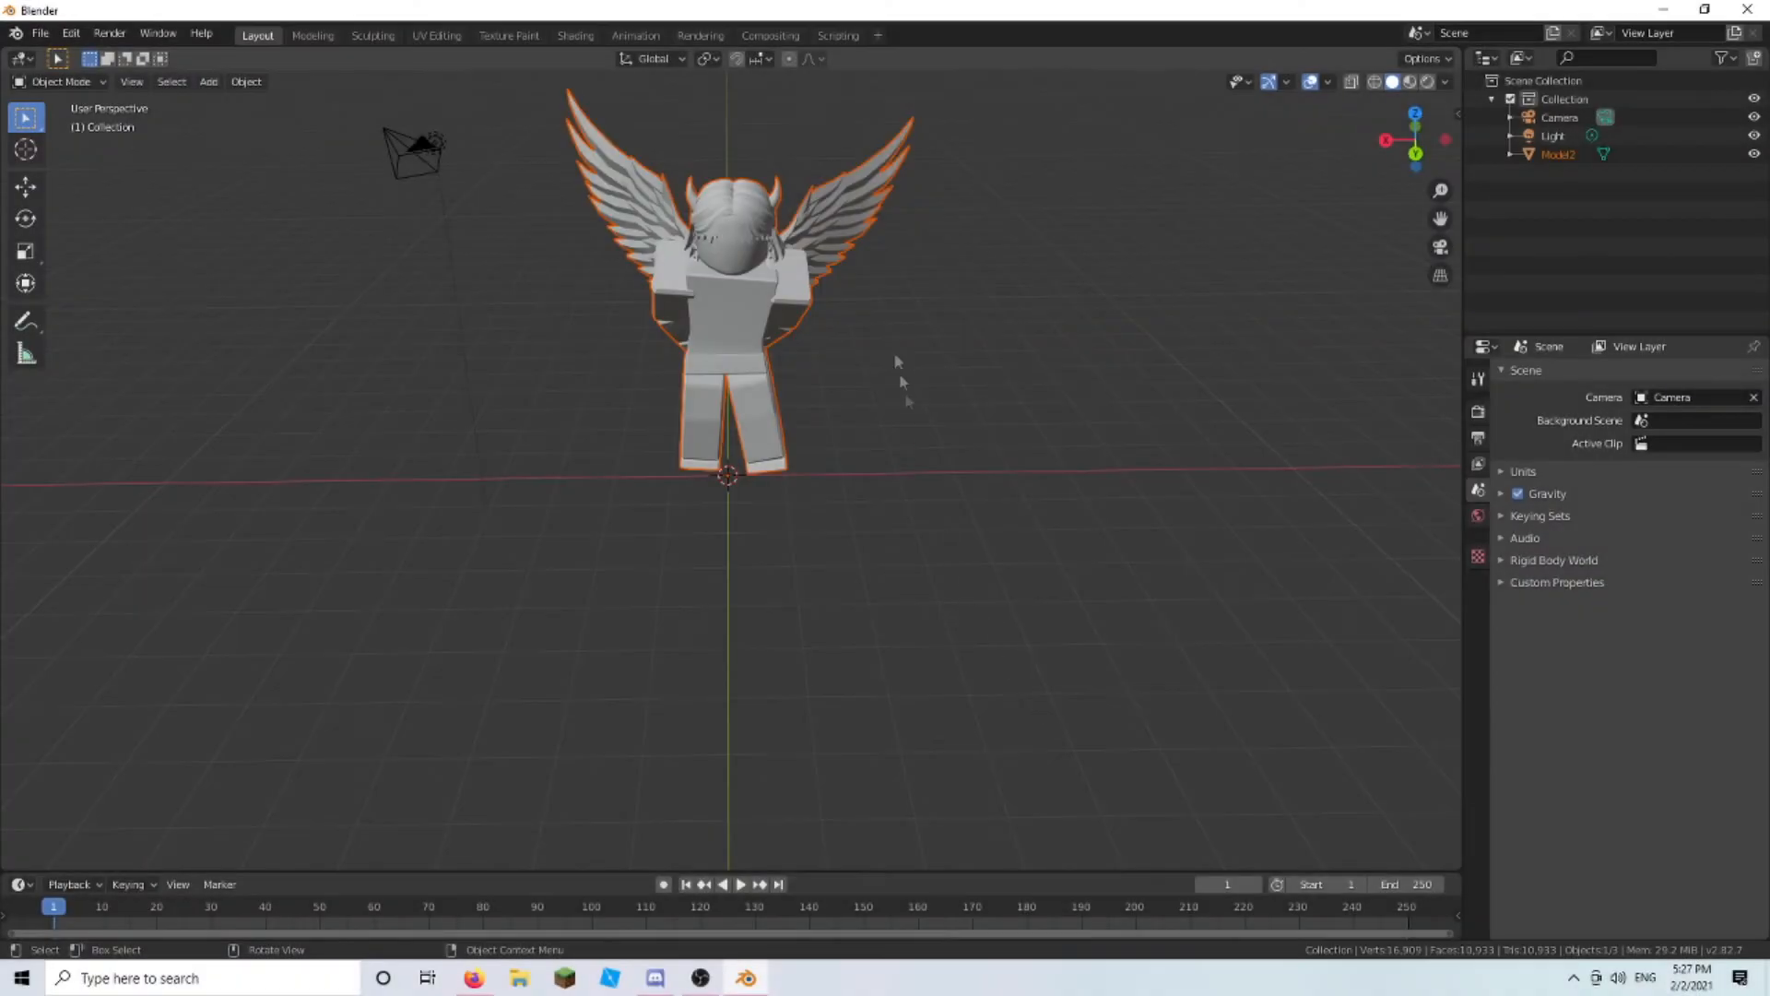
- Frame the imported avatar in the viewport and switch the viewport shading to Rendered
{"action": "middle_click_drag", "start_coordinate": [870, 195], "coordinate": [900, 355], "text": "shift"}
{"action": "scroll", "coordinate": [900, 355], "scroll_direction": "up", "scroll_amount": 2}
{"action": "middle_click_drag", "start_coordinate": [971, 302], "coordinate": [952, 327], "text": "shift"}
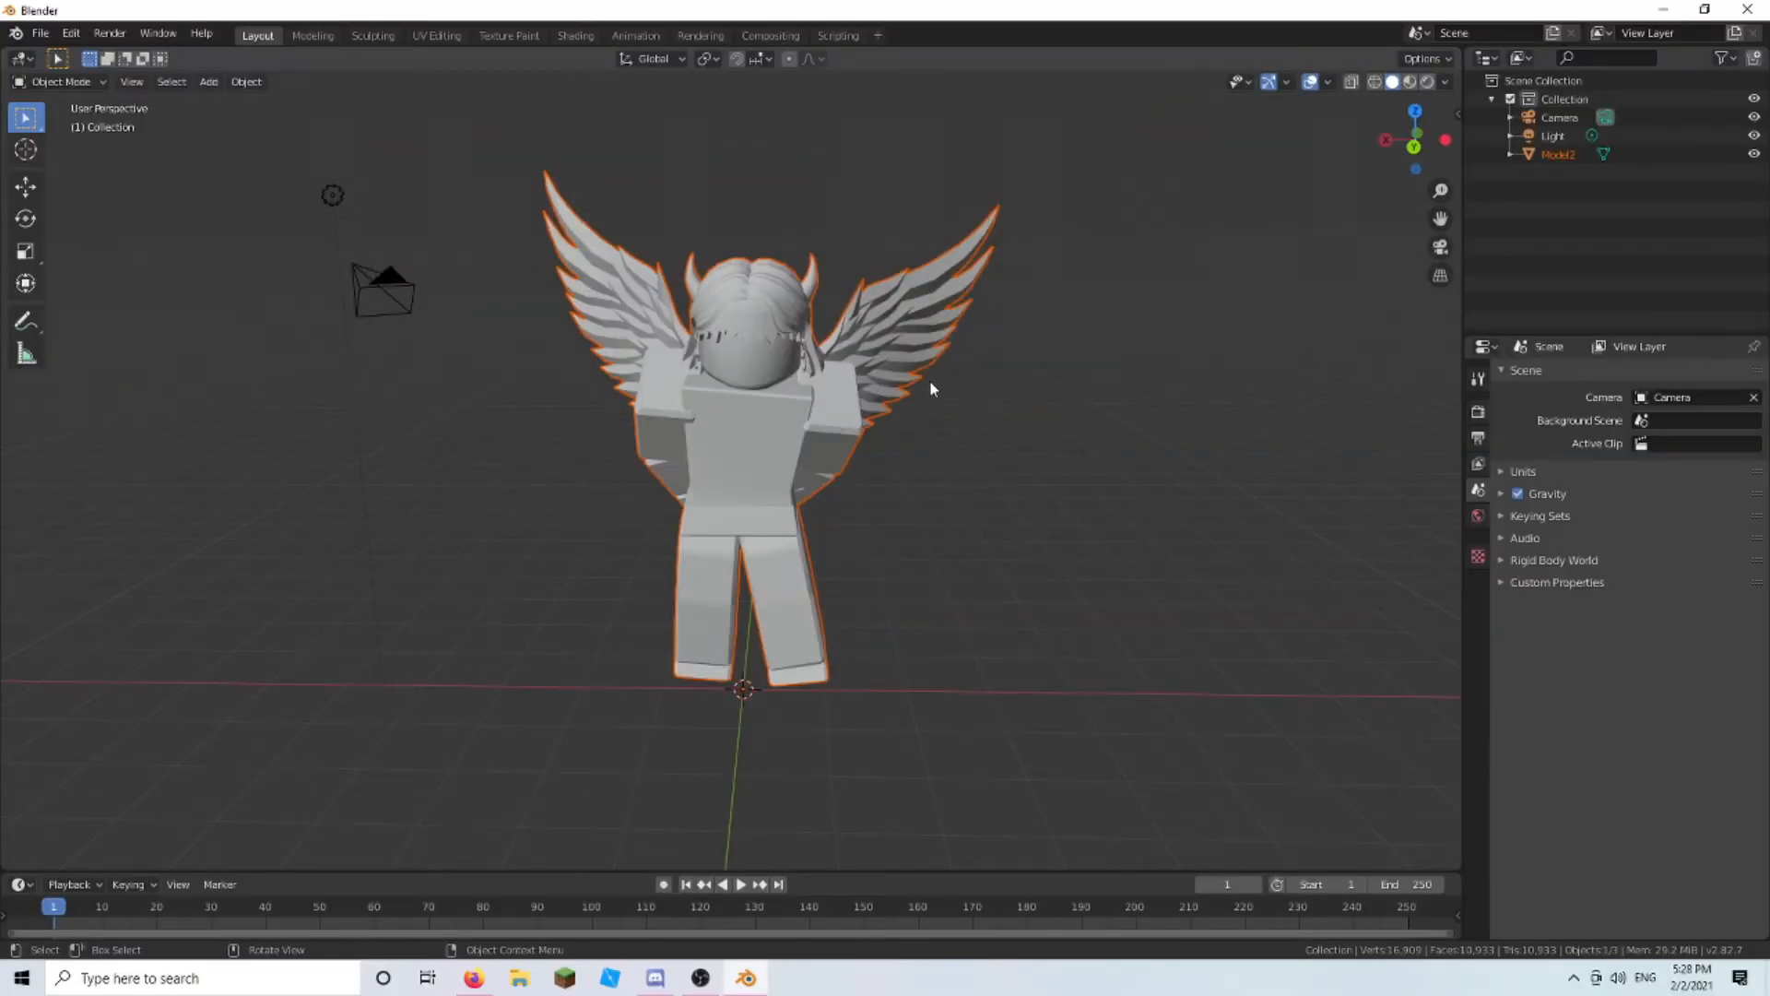
{"action": "left_click", "coordinate": [1428, 85]}
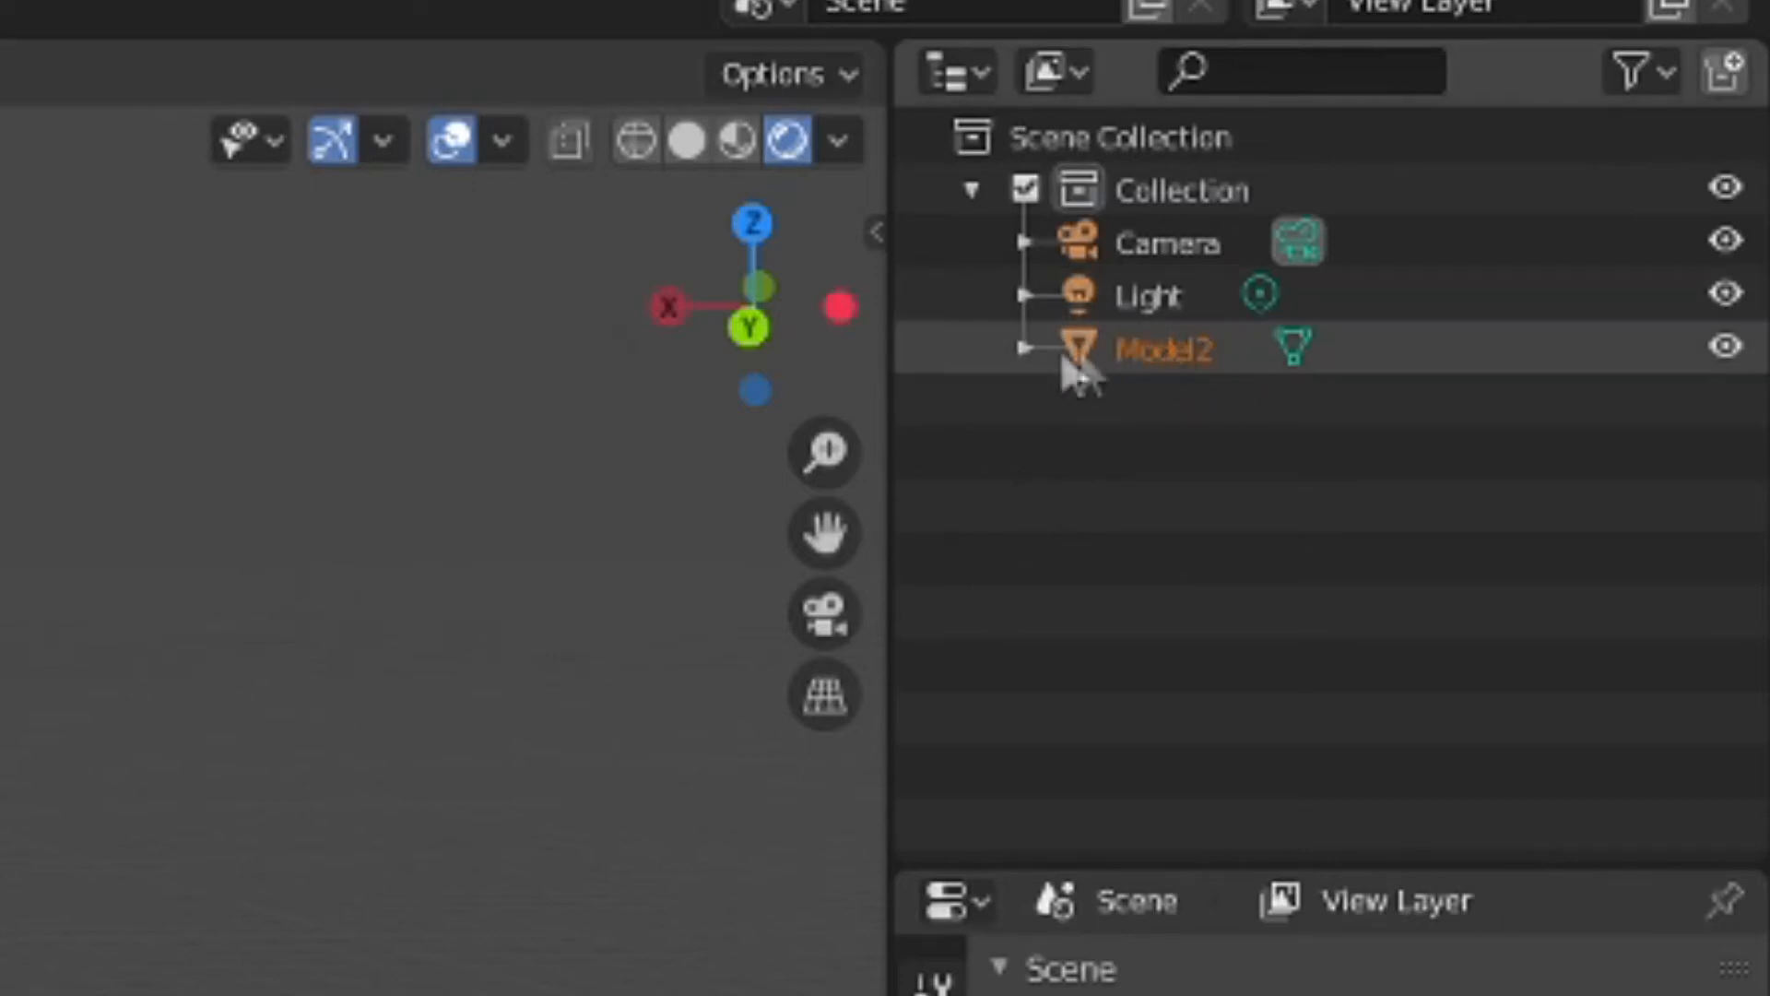
- Select Model2 and enable Ambient Occlusion and Bloom in the Eevee render settings
{"action": "left_click", "coordinate": [1173, 367]}
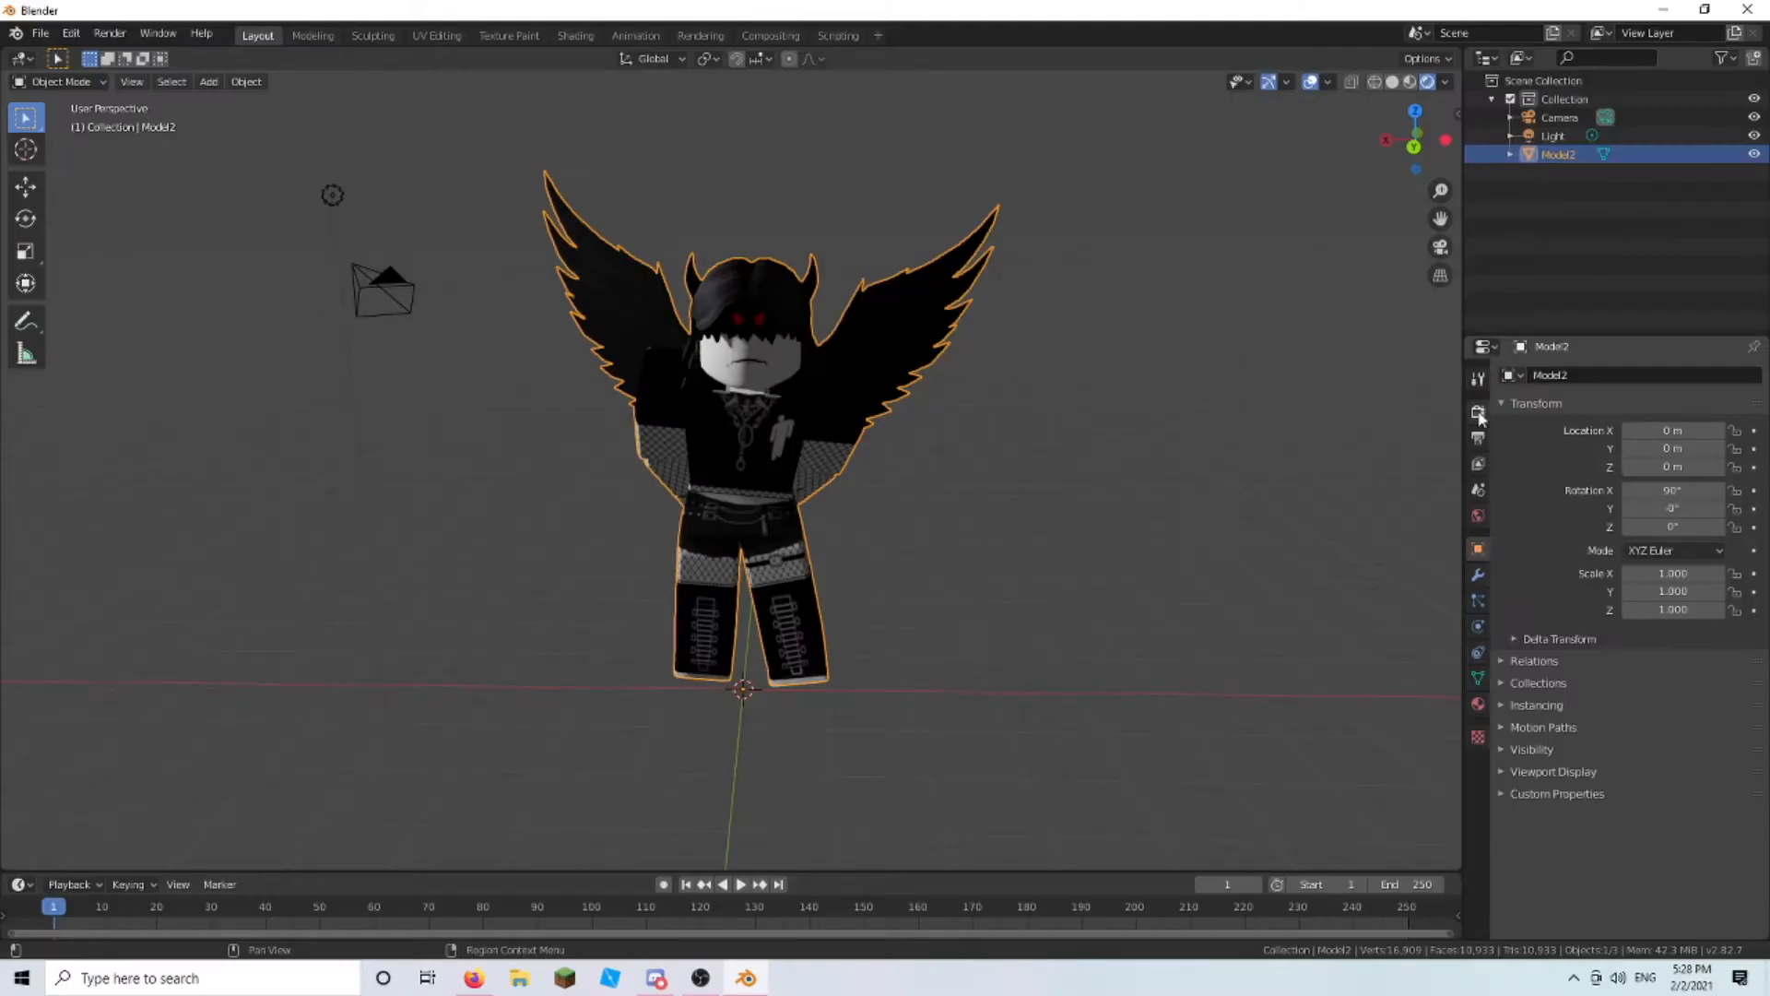
{"action": "left_click", "coordinate": [1478, 415]}
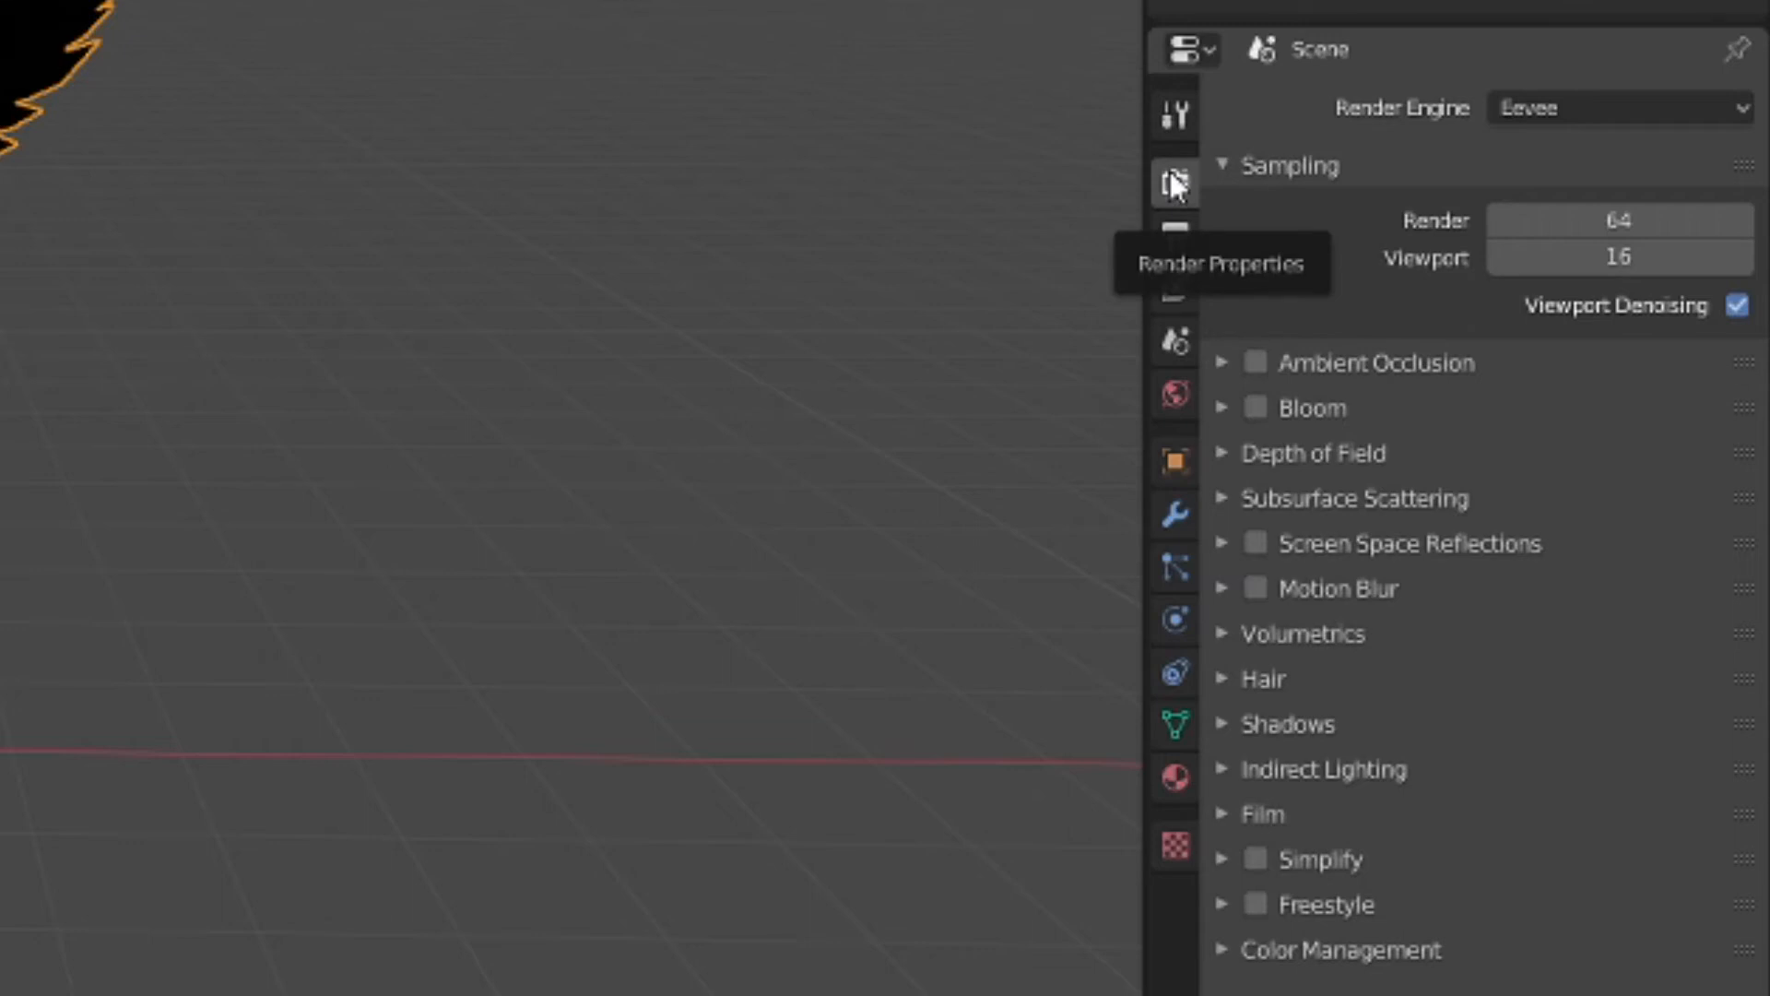
{"action": "left_click", "coordinate": [1256, 363]}
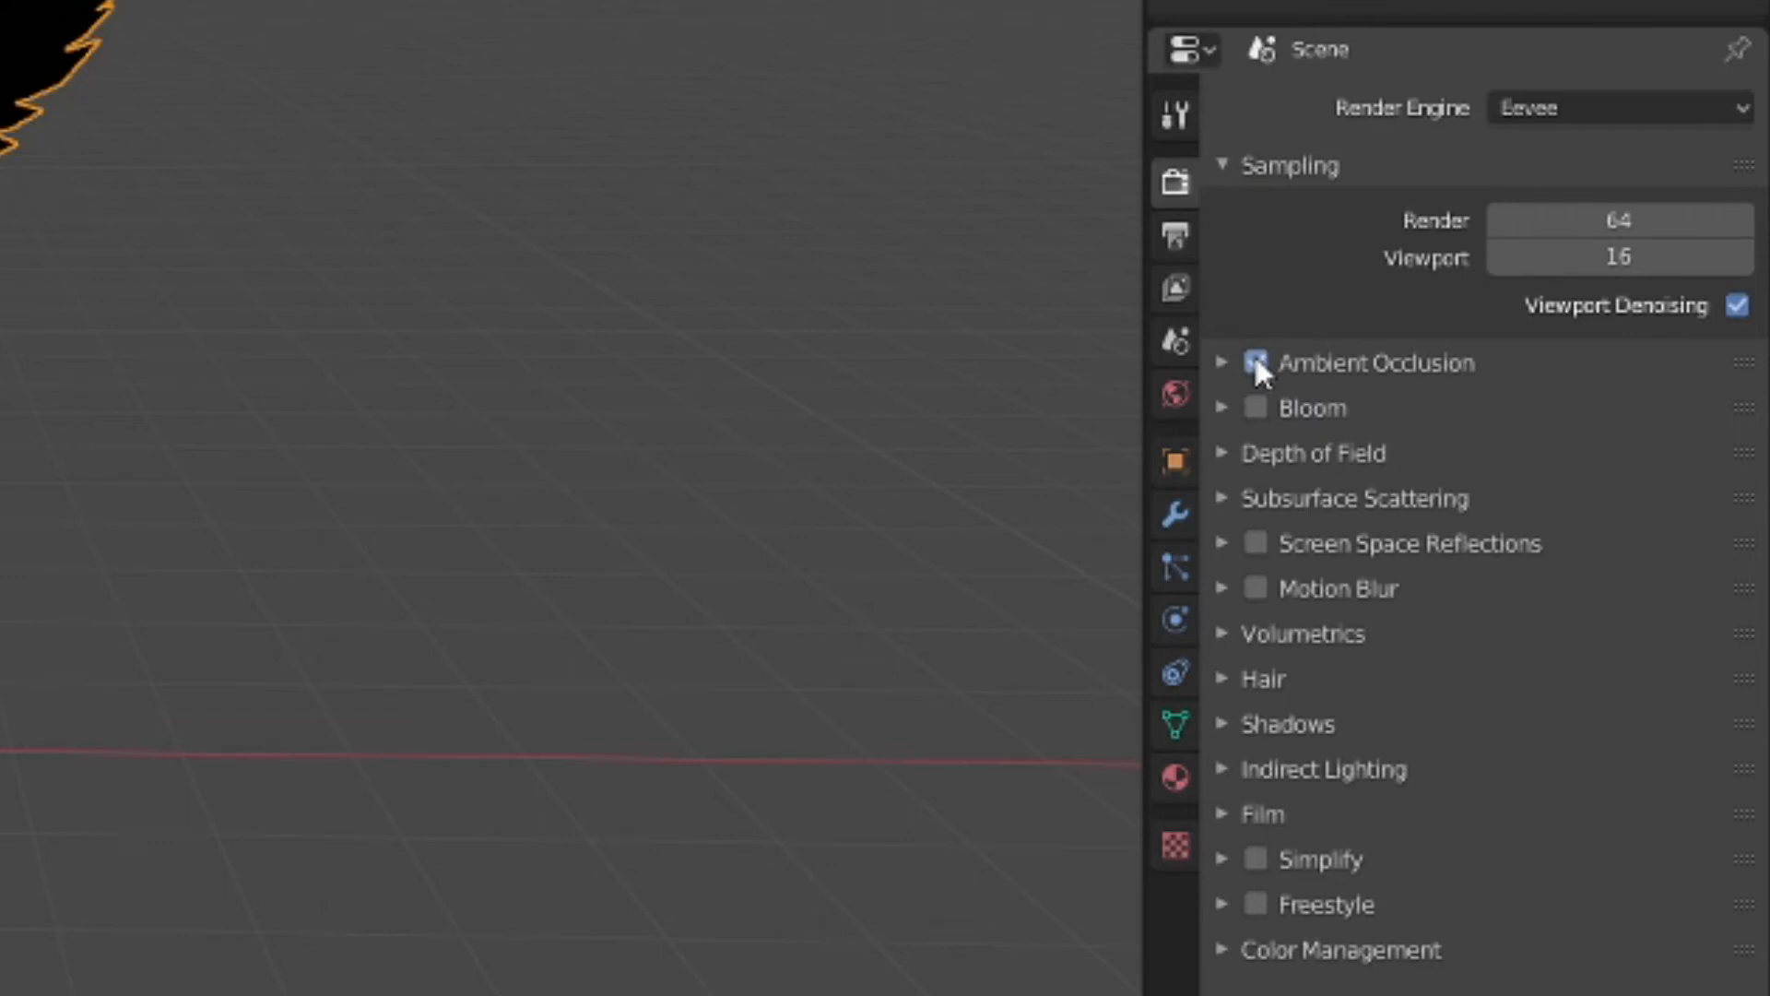
{"action": "left_click", "coordinate": [1255, 406]}
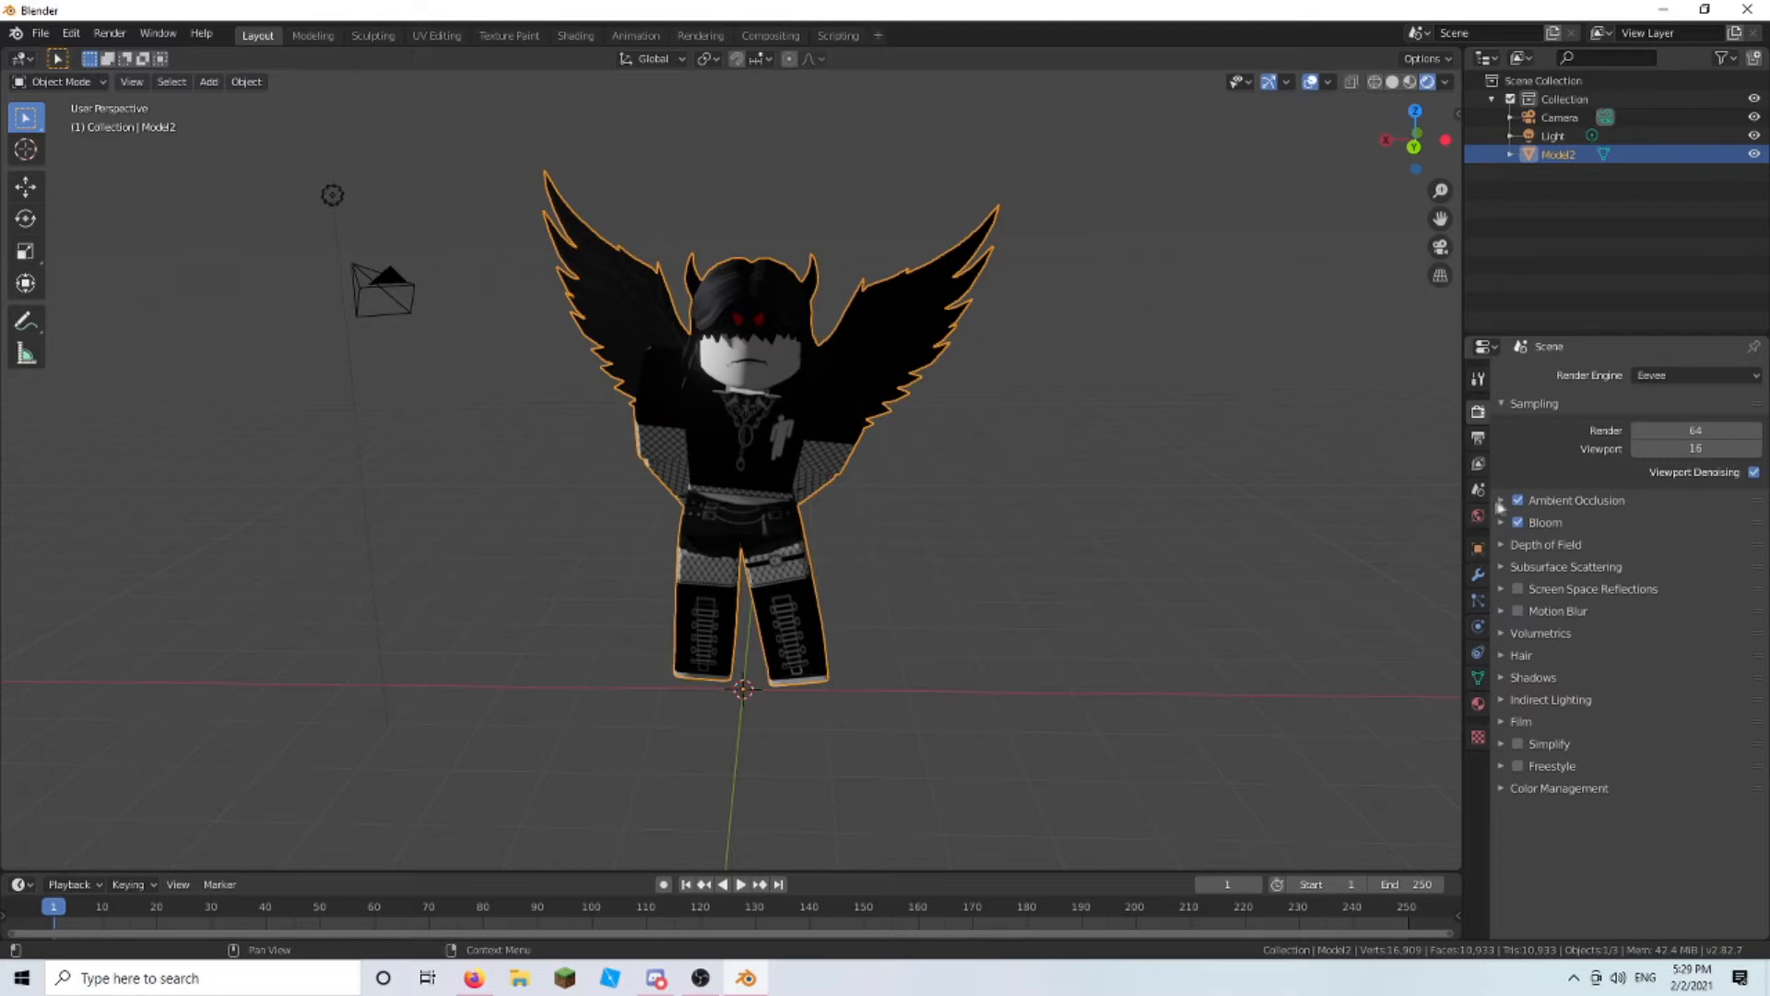
- Expand the Ambient Occlusion and Bloom settings and set the Ambient Occlusion distance to 6.3 m
{"action": "left_click", "coordinate": [1500, 502]}
{"action": "left_click", "coordinate": [1507, 638]}
{"action": "scroll", "coordinate": [1509, 641], "scroll_direction": "down", "scroll_amount": 1}
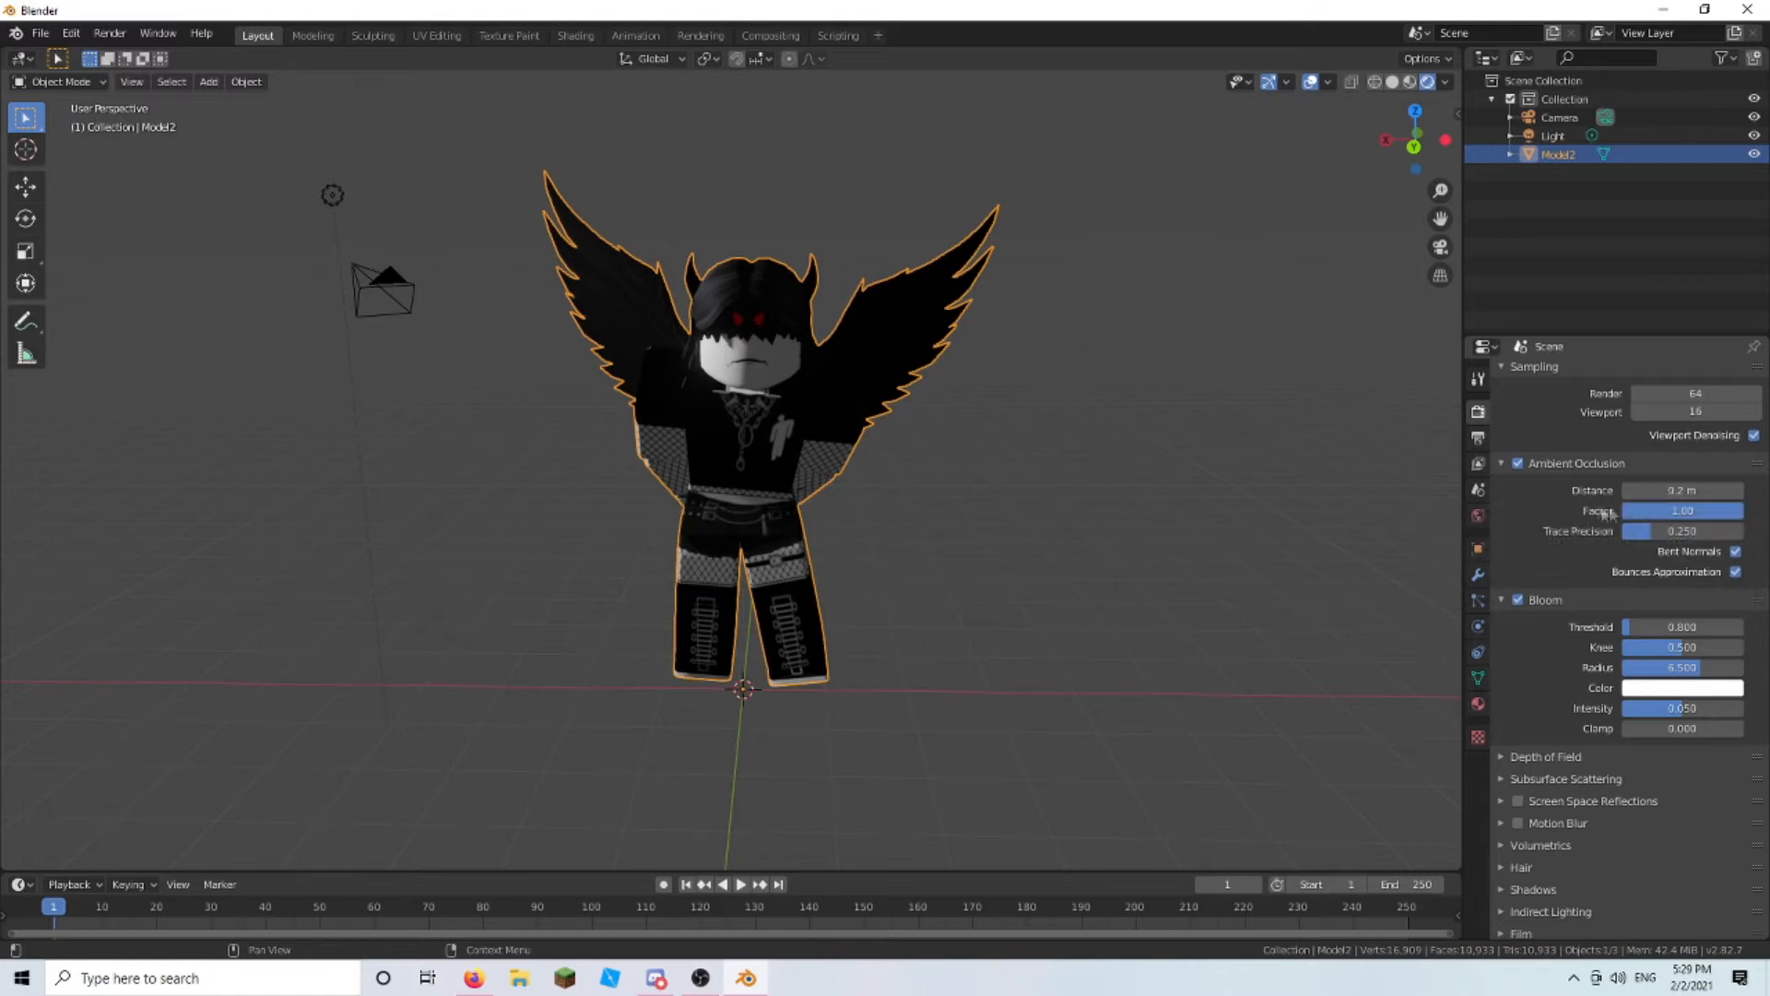
{"action": "left_click", "coordinate": [1683, 490]}
{"action": "type", "text": "6.3"}
{"action": "key", "text": "Return"}
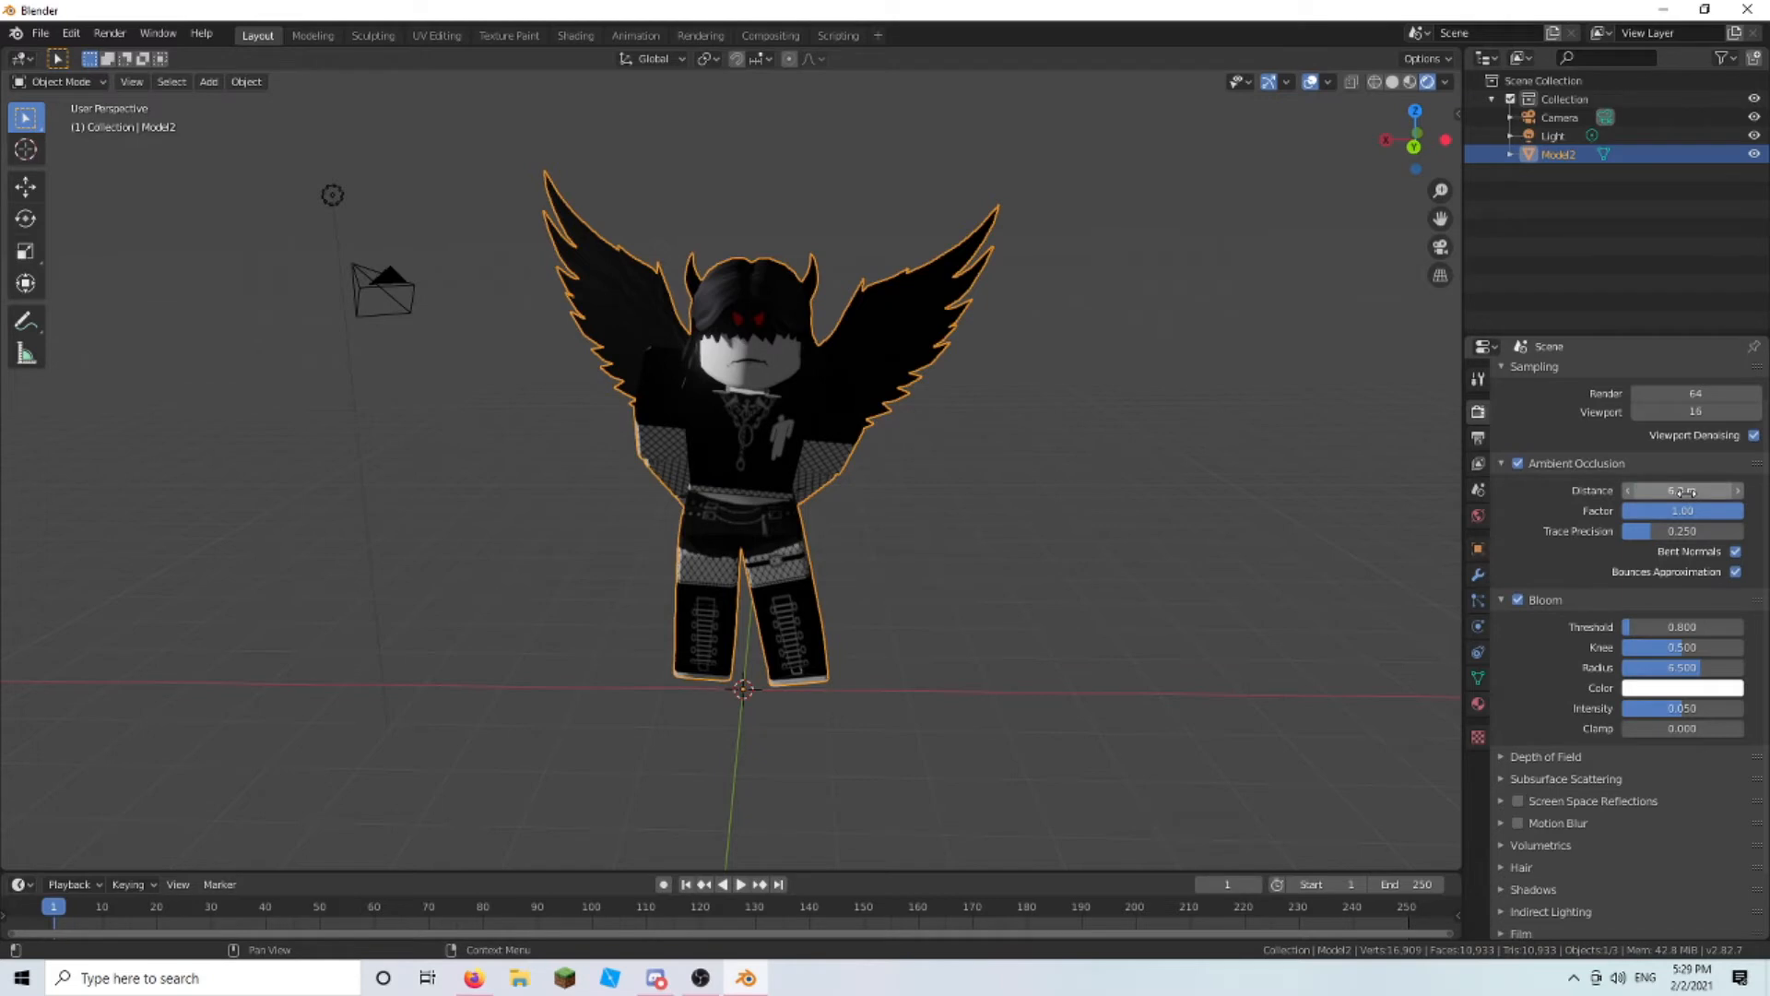
- Set Ambient Occlusion factor to about 0.83 and trace precision to about 0.63, and Bloom threshold to 6.472, knee 0.515, radius 6.873, intensity 0.070
{"action": "mouse_move", "coordinate": [1664, 627]}
{"action": "left_mouse_down"}
{"action": "mouse_move", "coordinate": [1715, 627]}
{"action": "mouse_move", "coordinate": [1658, 625]}
{"action": "left_mouse_up"}
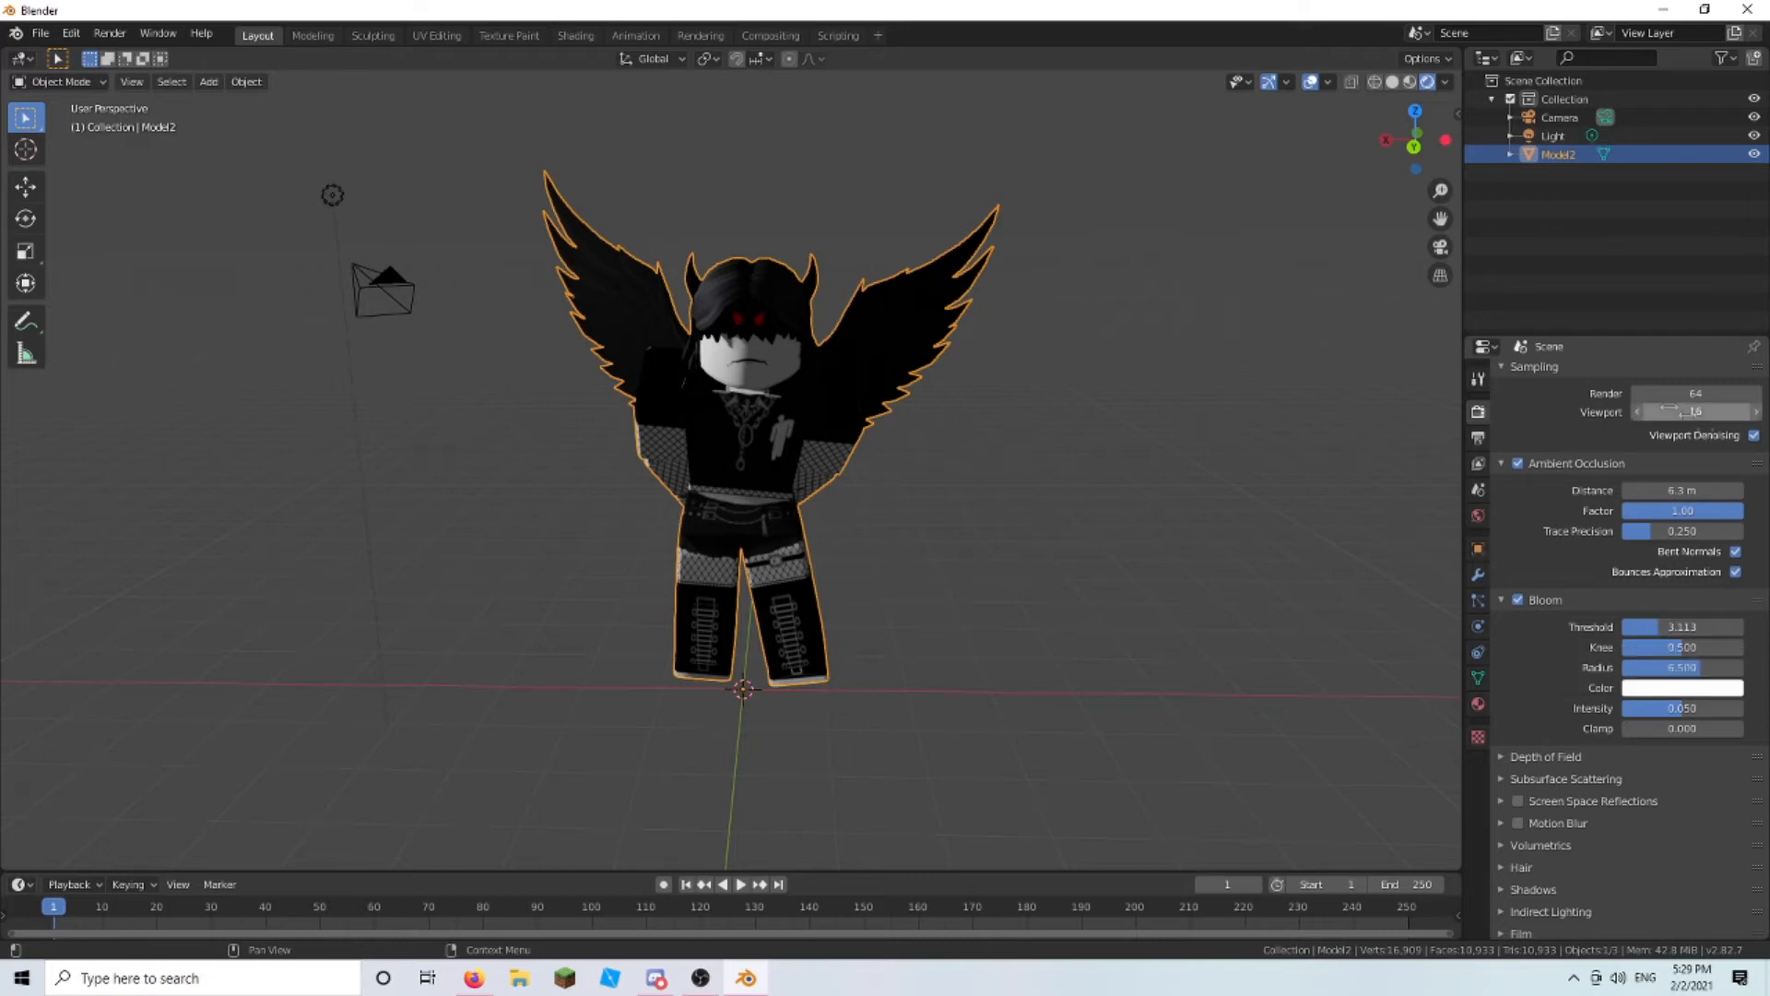
{"action": "left_click", "coordinate": [1662, 510]}
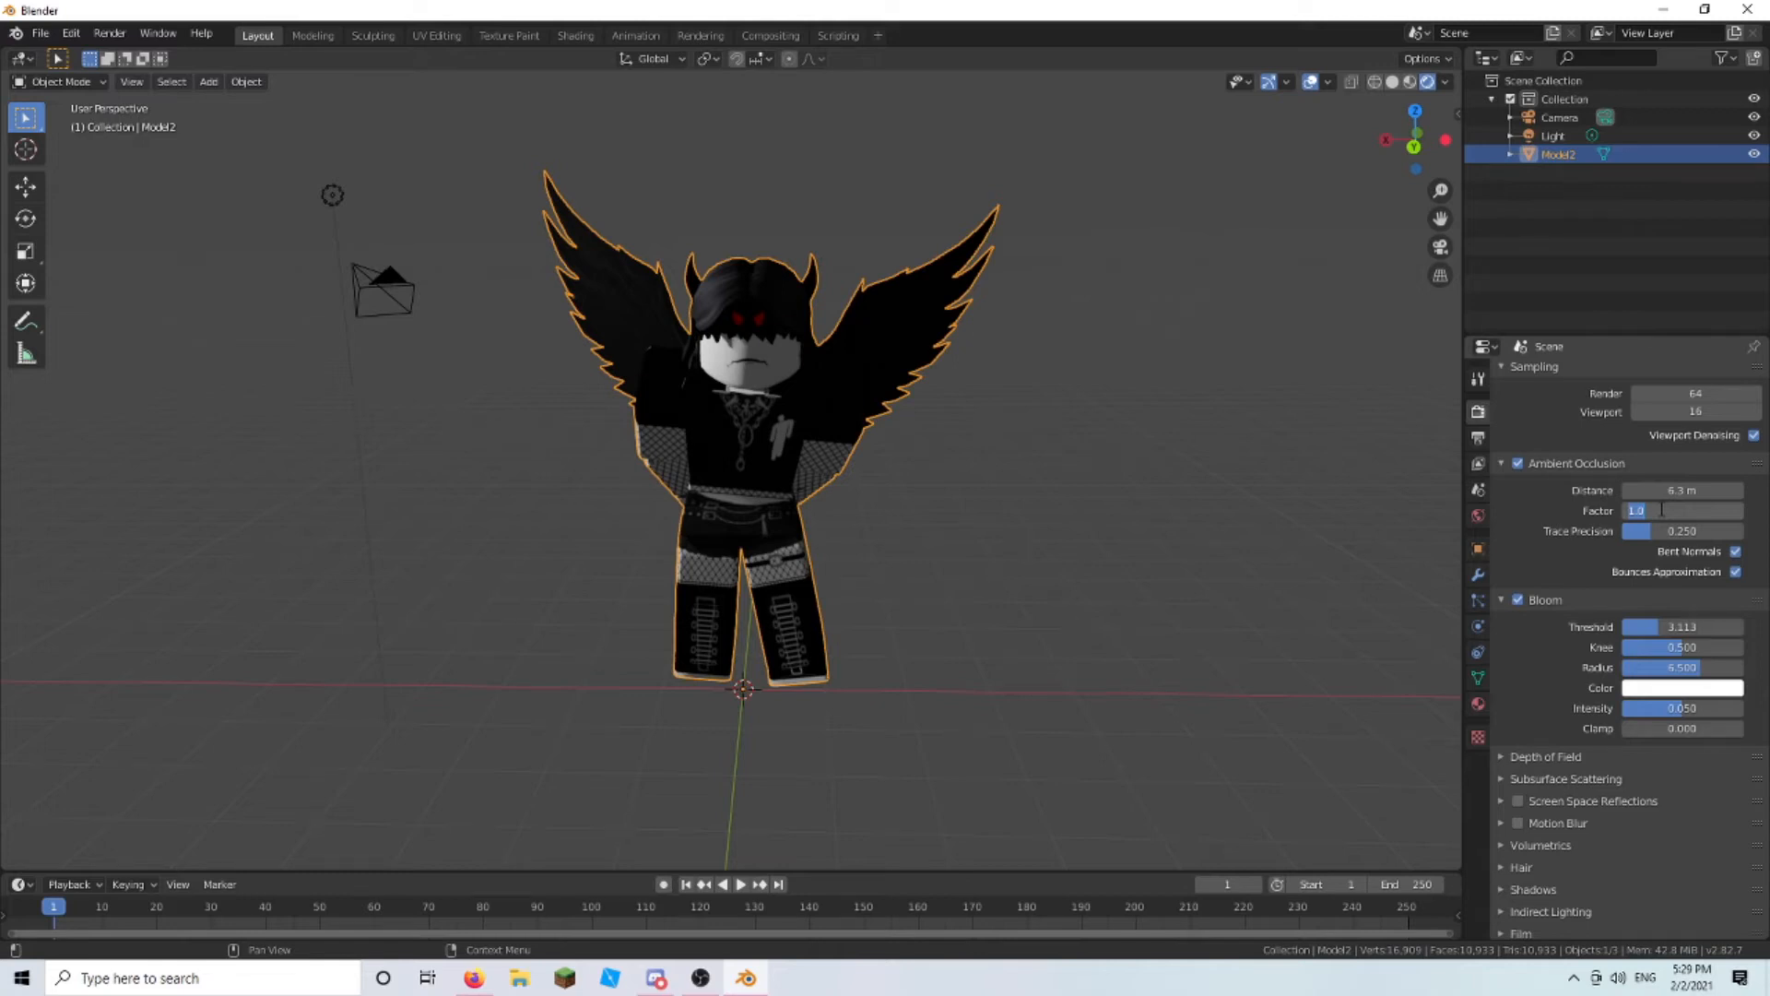
{"action": "key", "text": "Return"}
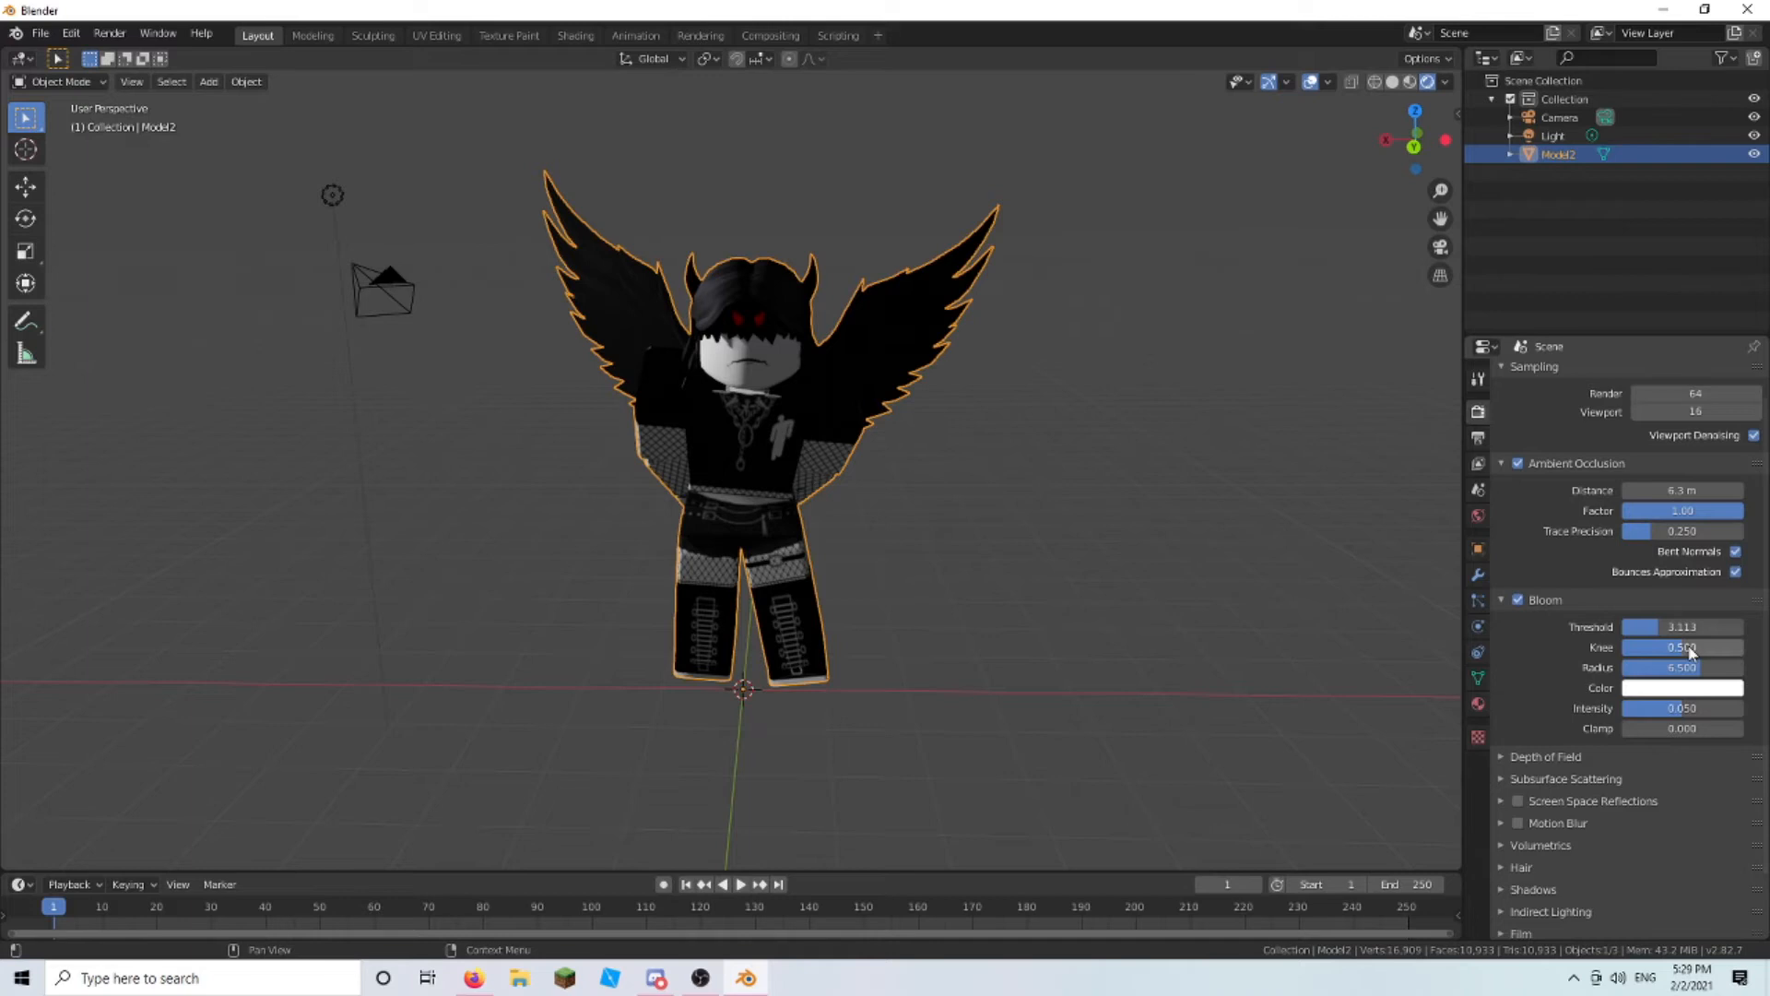
{"action": "left_click_drag", "start_coordinate": [1695, 673], "coordinate": [1707, 712]}
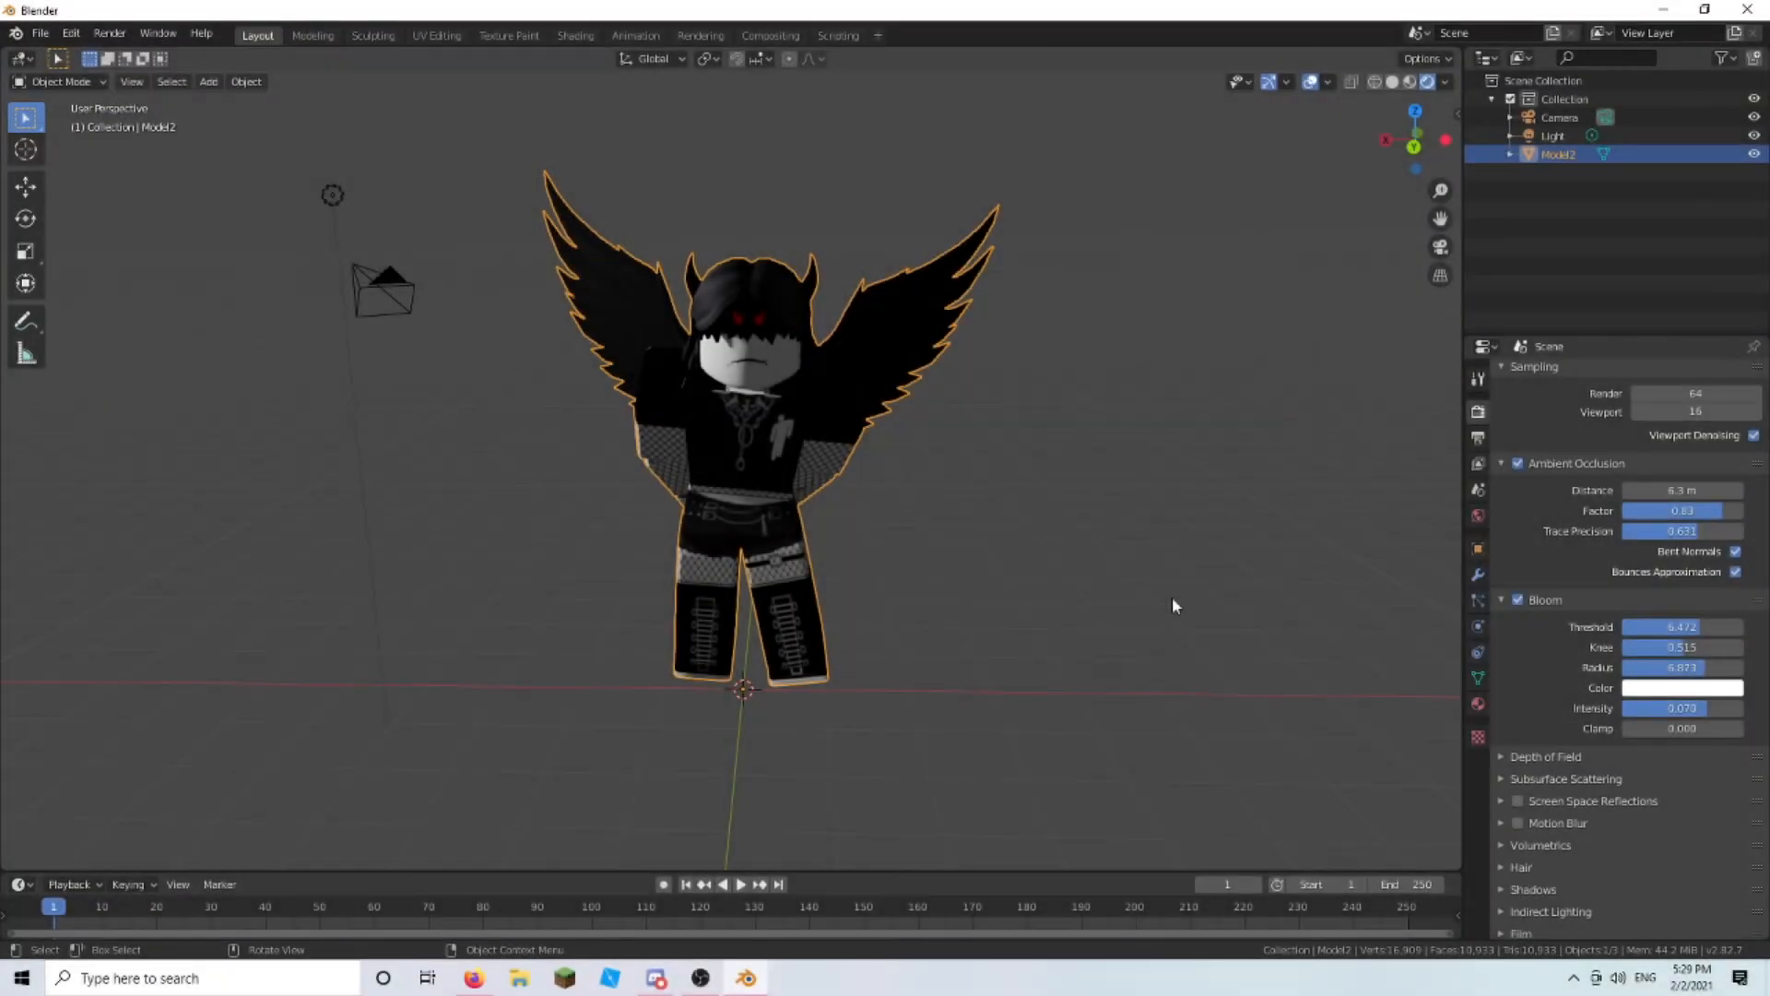
{"action": "left_click", "coordinate": [977, 437]}
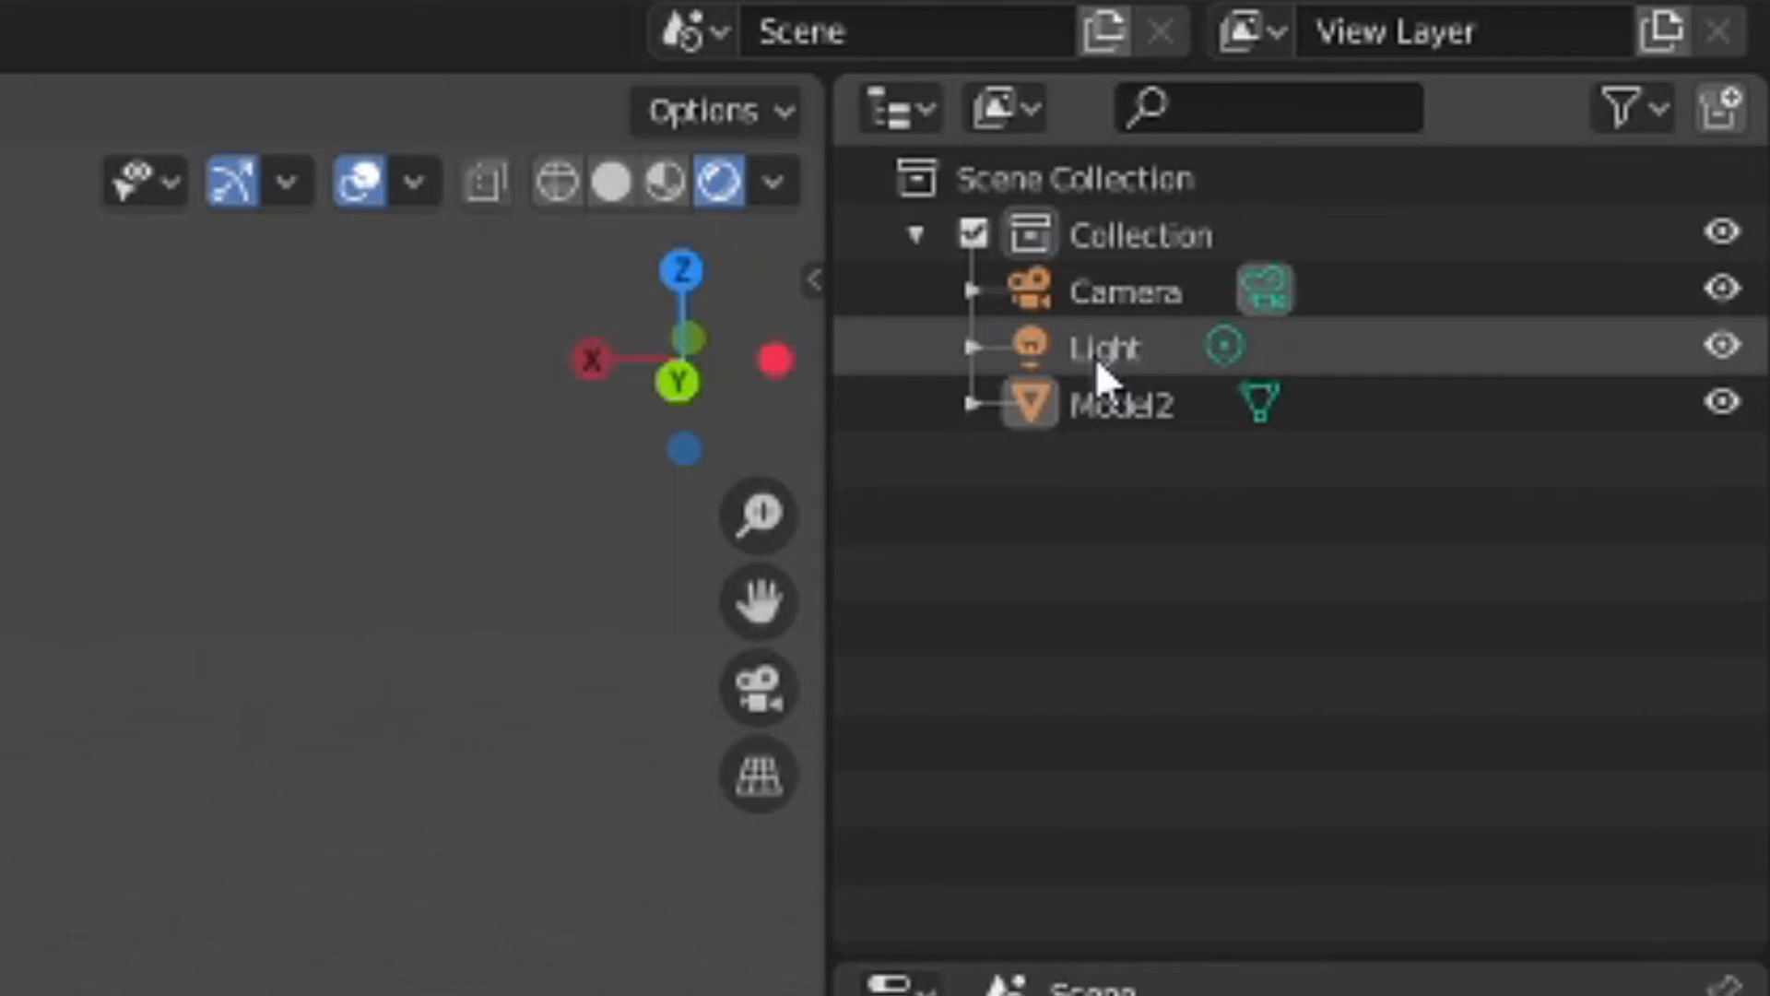
- Move the existing Light object in front of the avatar, above head height and on the opposite side from the camera
{"action": "left_click", "coordinate": [1103, 352]}
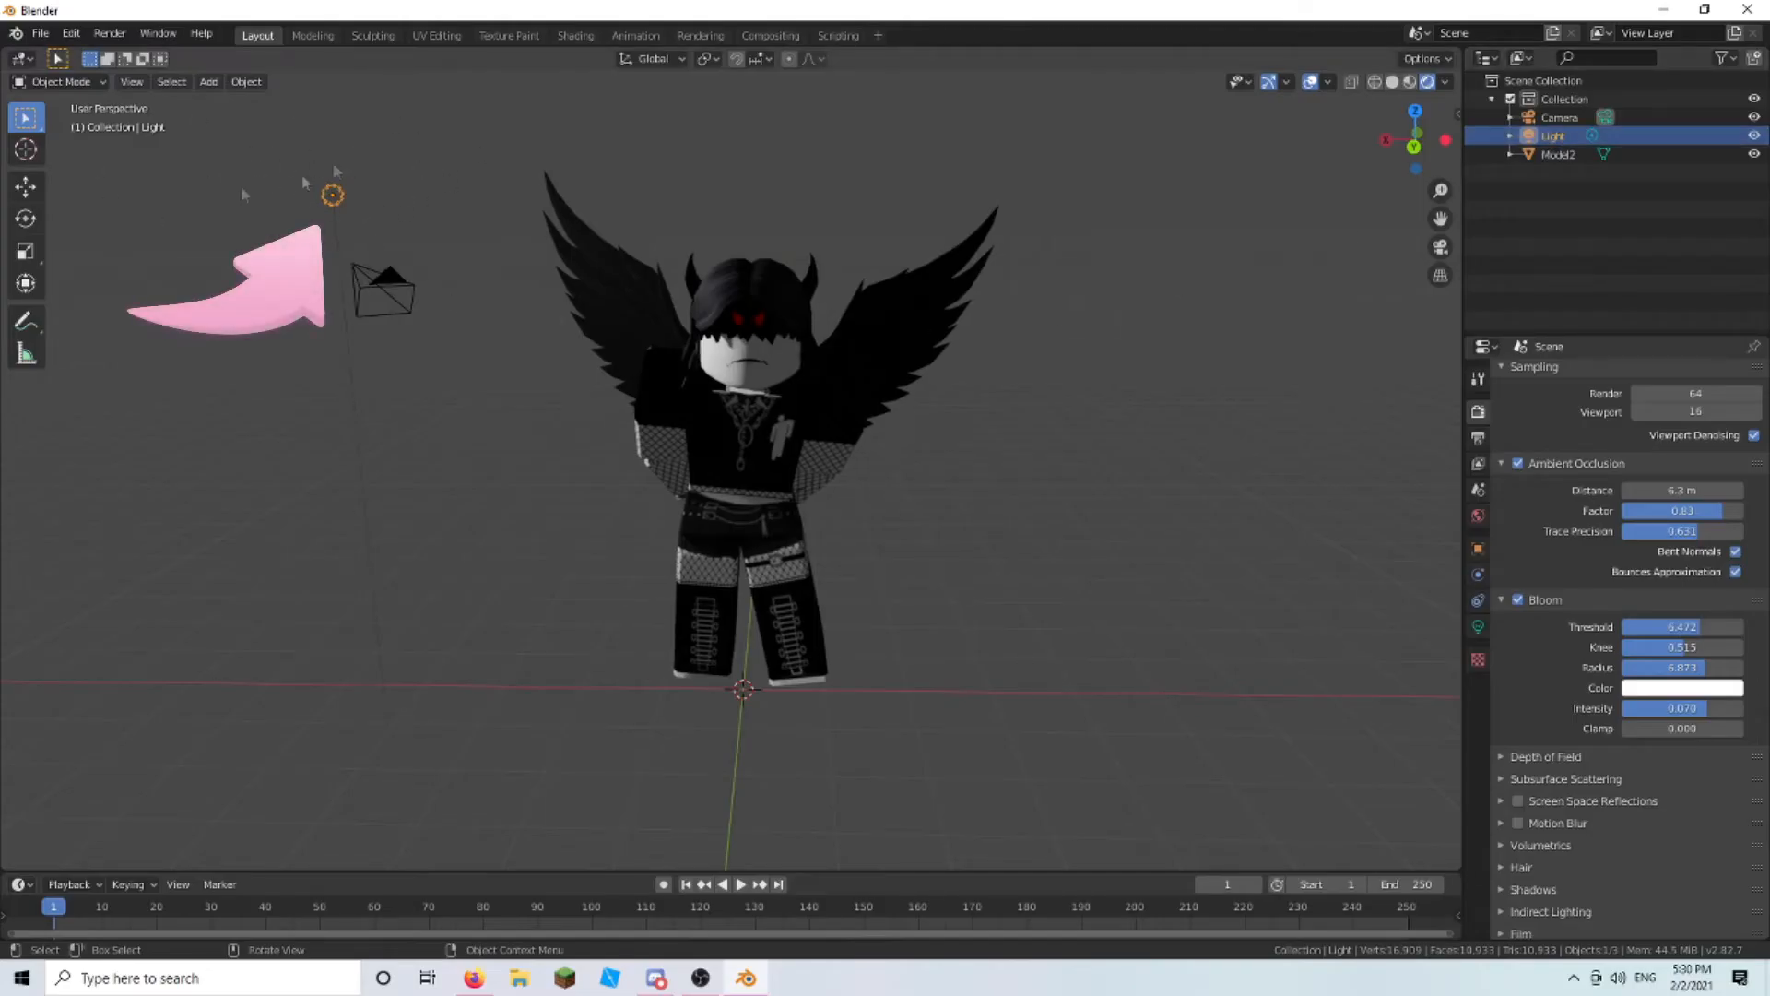
{"action": "left_click", "coordinate": [25, 187]}
{"action": "middle_click_drag", "start_coordinate": [354, 310], "coordinate": [276, 247]}
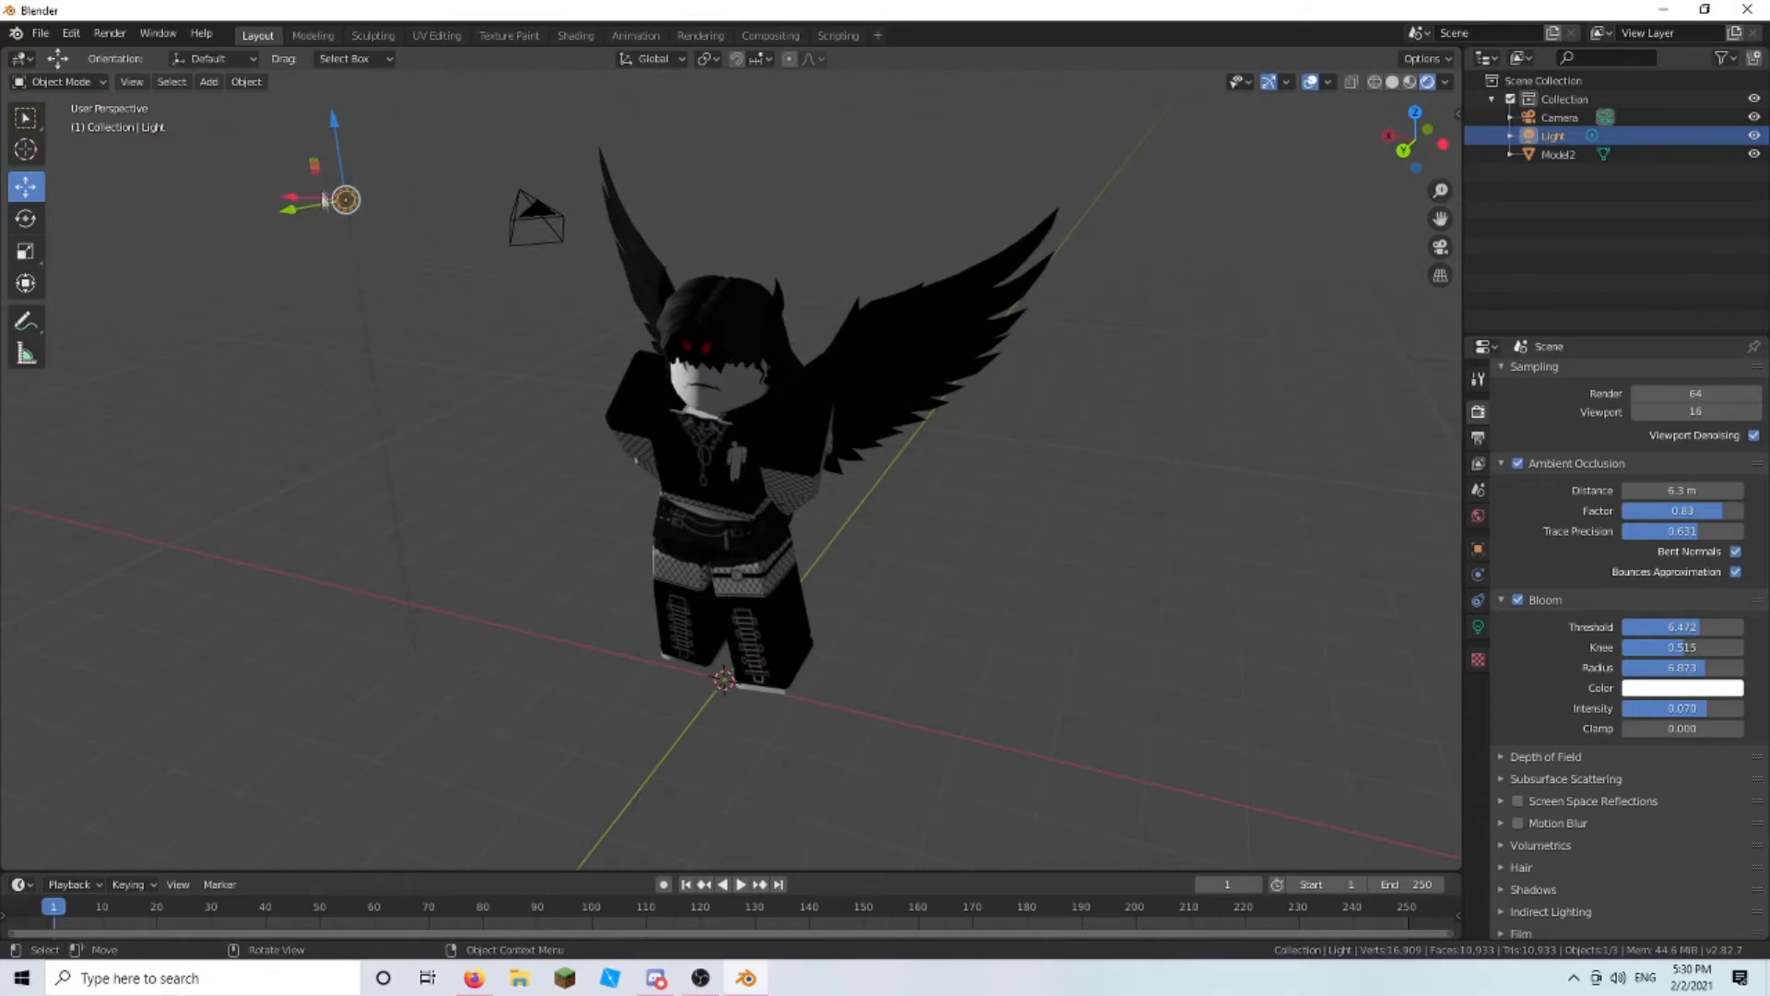
{"action": "left_click_drag", "start_coordinate": [292, 216], "coordinate": [153, 288]}
{"action": "middle_click_drag", "start_coordinate": [153, 289], "coordinate": [197, 293]}
{"action": "left_click_drag", "start_coordinate": [138, 289], "coordinate": [381, 309]}
{"action": "middle_click_drag", "start_coordinate": [381, 309], "coordinate": [366, 278]}
{"action": "left_click_drag", "start_coordinate": [379, 258], "coordinate": [279, 333]}
{"action": "middle_click_drag", "start_coordinate": [827, 401], "coordinate": [870, 368]}
{"action": "middle_click_drag", "start_coordinate": [729, 270], "coordinate": [709, 399]}
{"action": "left_click_drag", "start_coordinate": [388, 230], "coordinate": [932, 304]}
{"action": "middle_click_drag", "start_coordinate": [999, 262], "coordinate": [890, 306]}
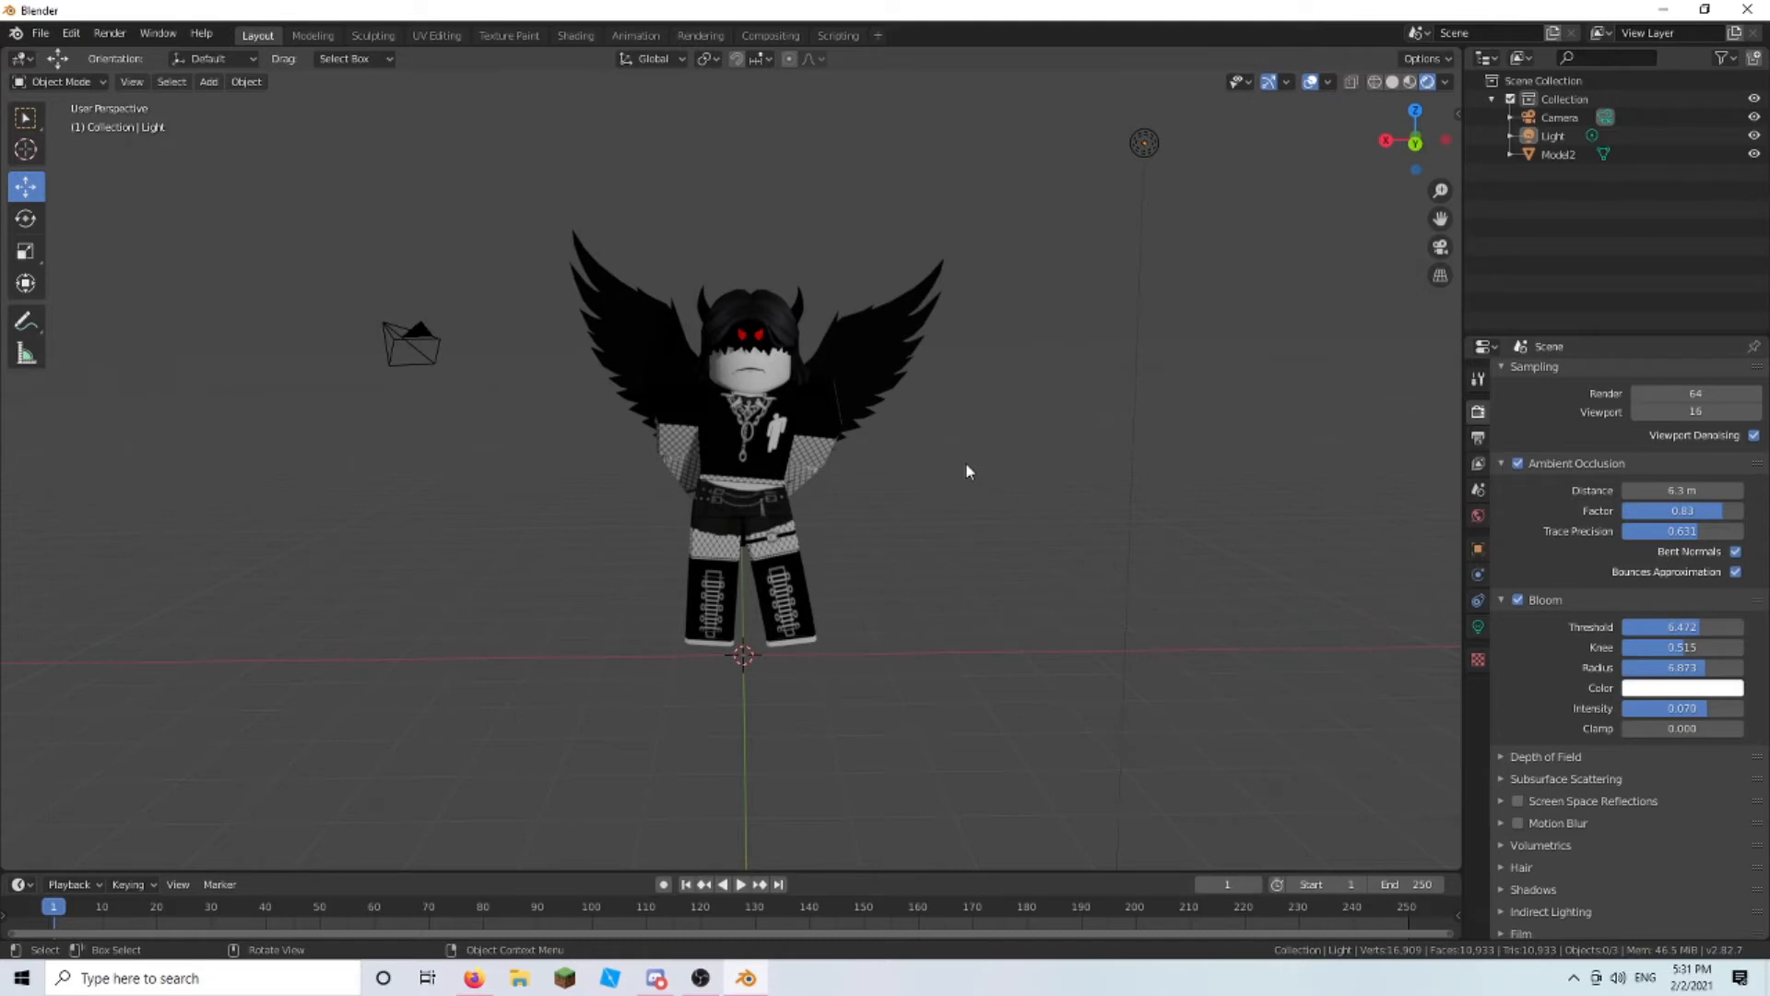
- Add a point light to the scene
{"action": "left_click", "coordinate": [210, 81]}
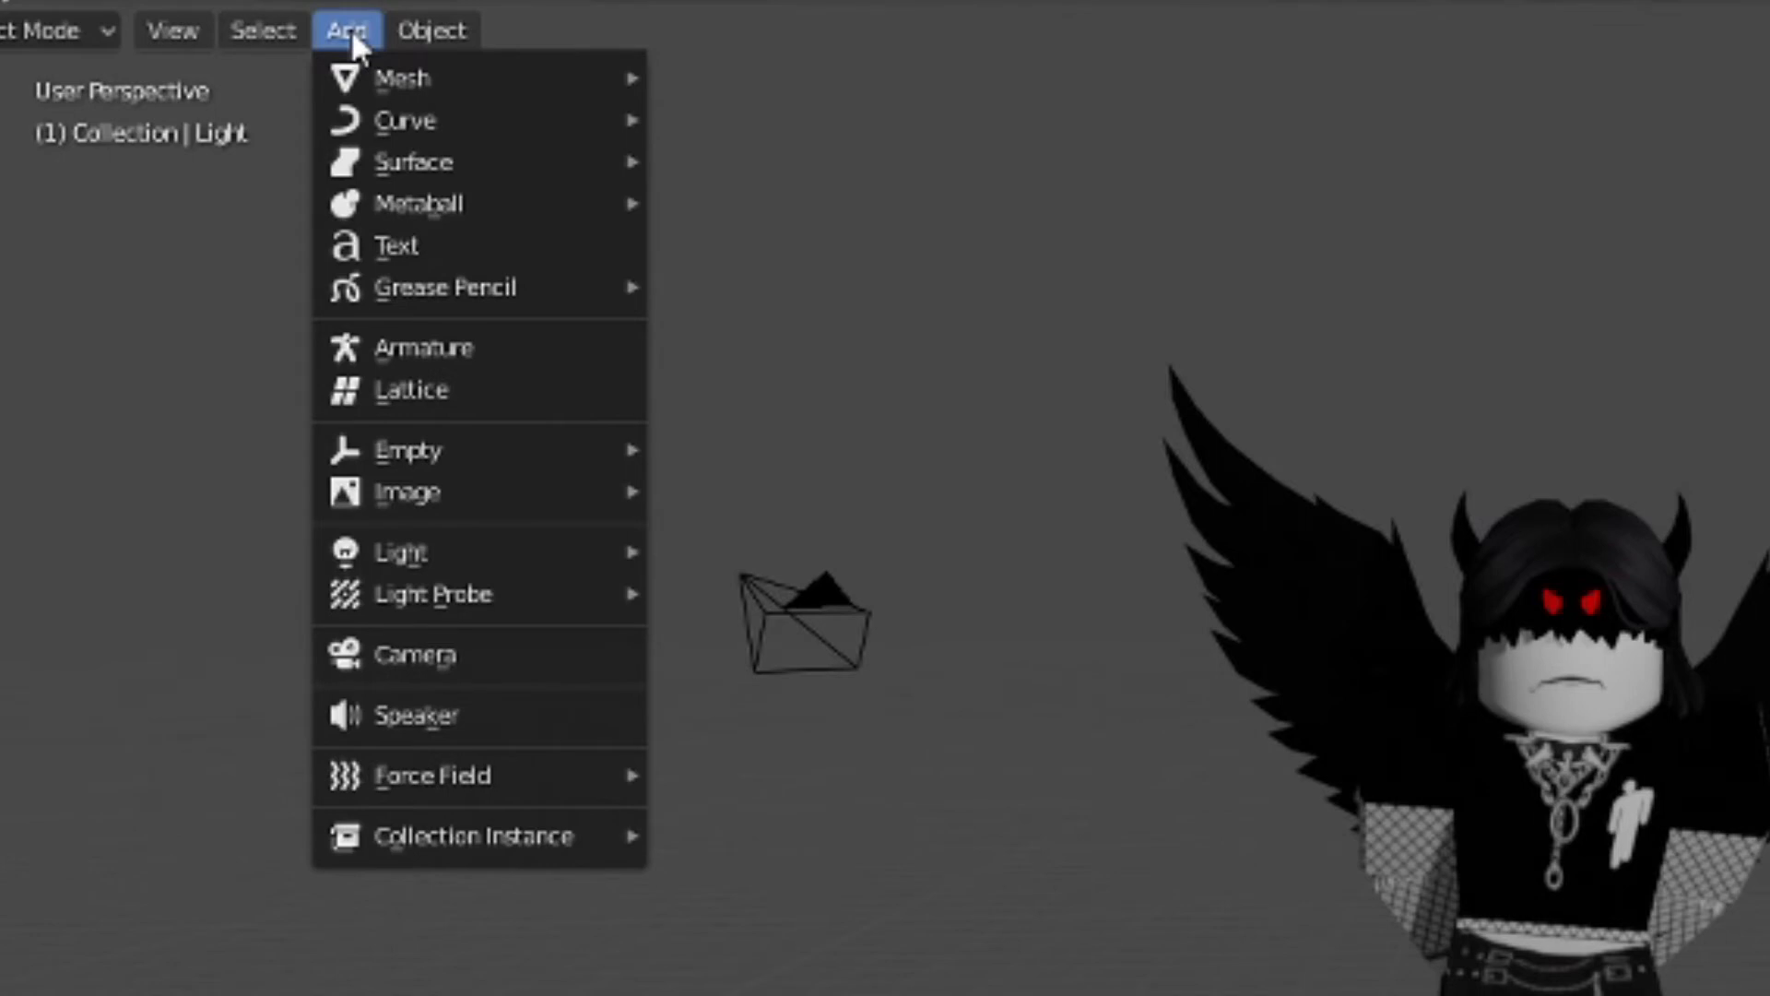
{"action": "mouse_move", "coordinate": [436, 551]}
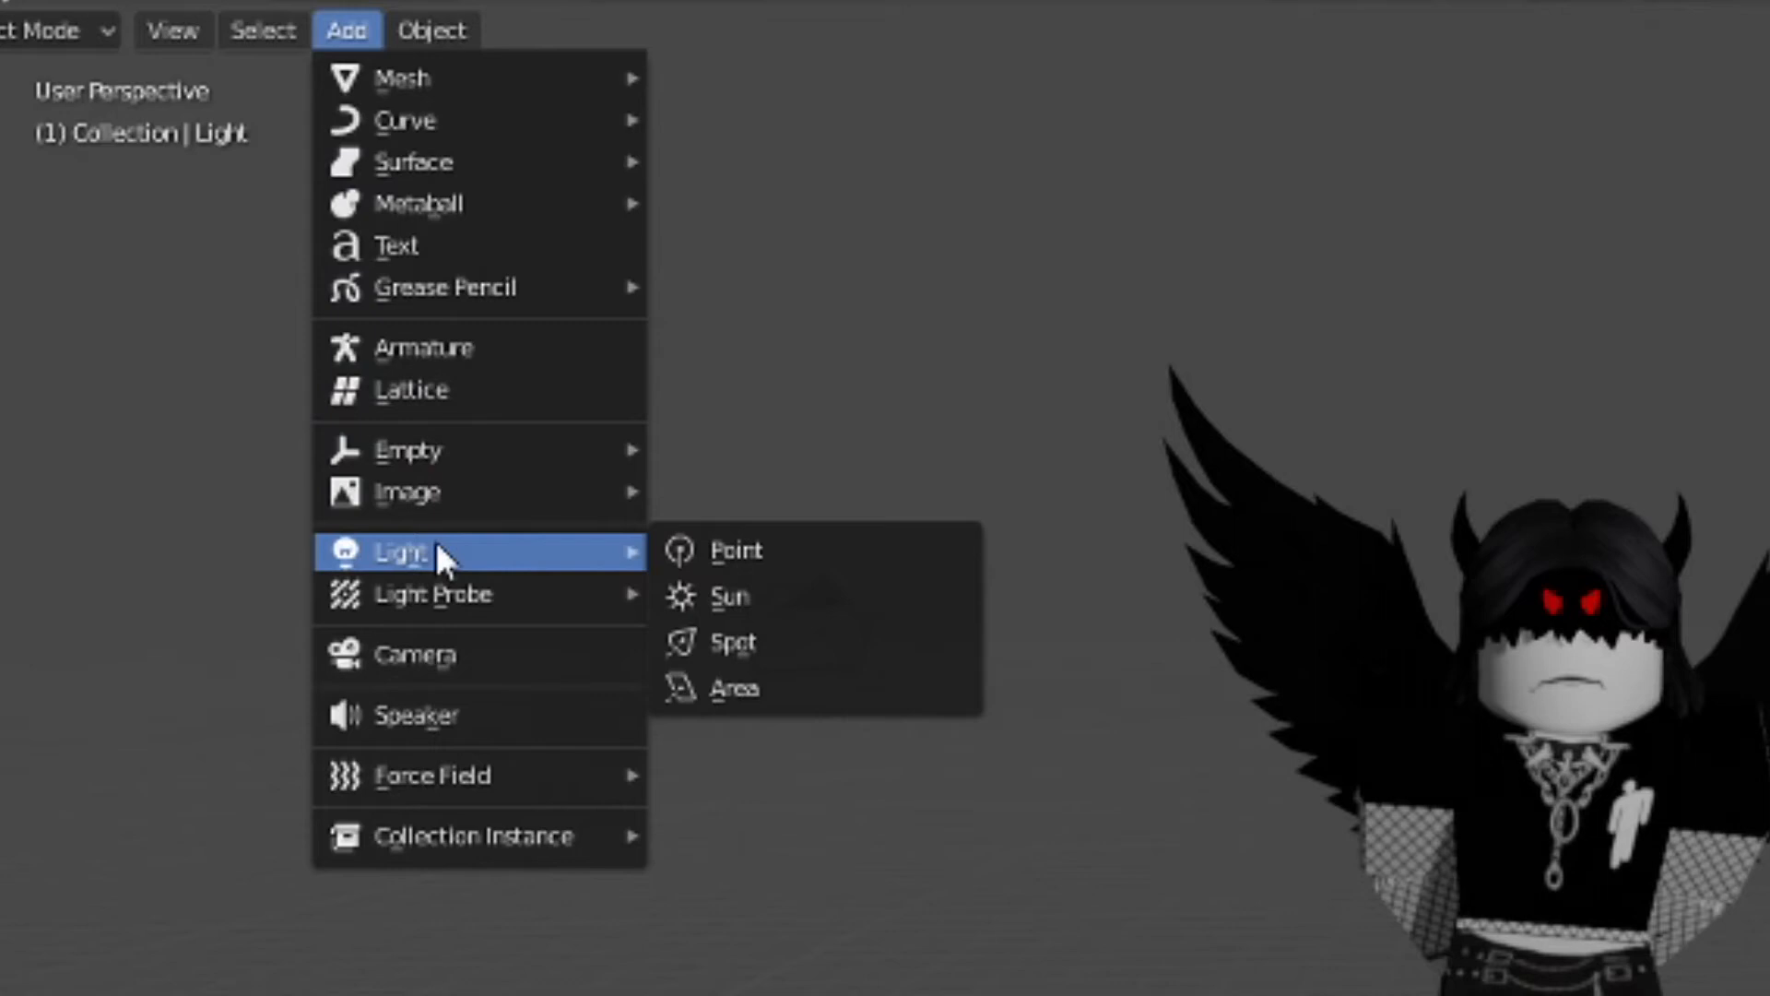
{"action": "left_click", "coordinate": [732, 552]}
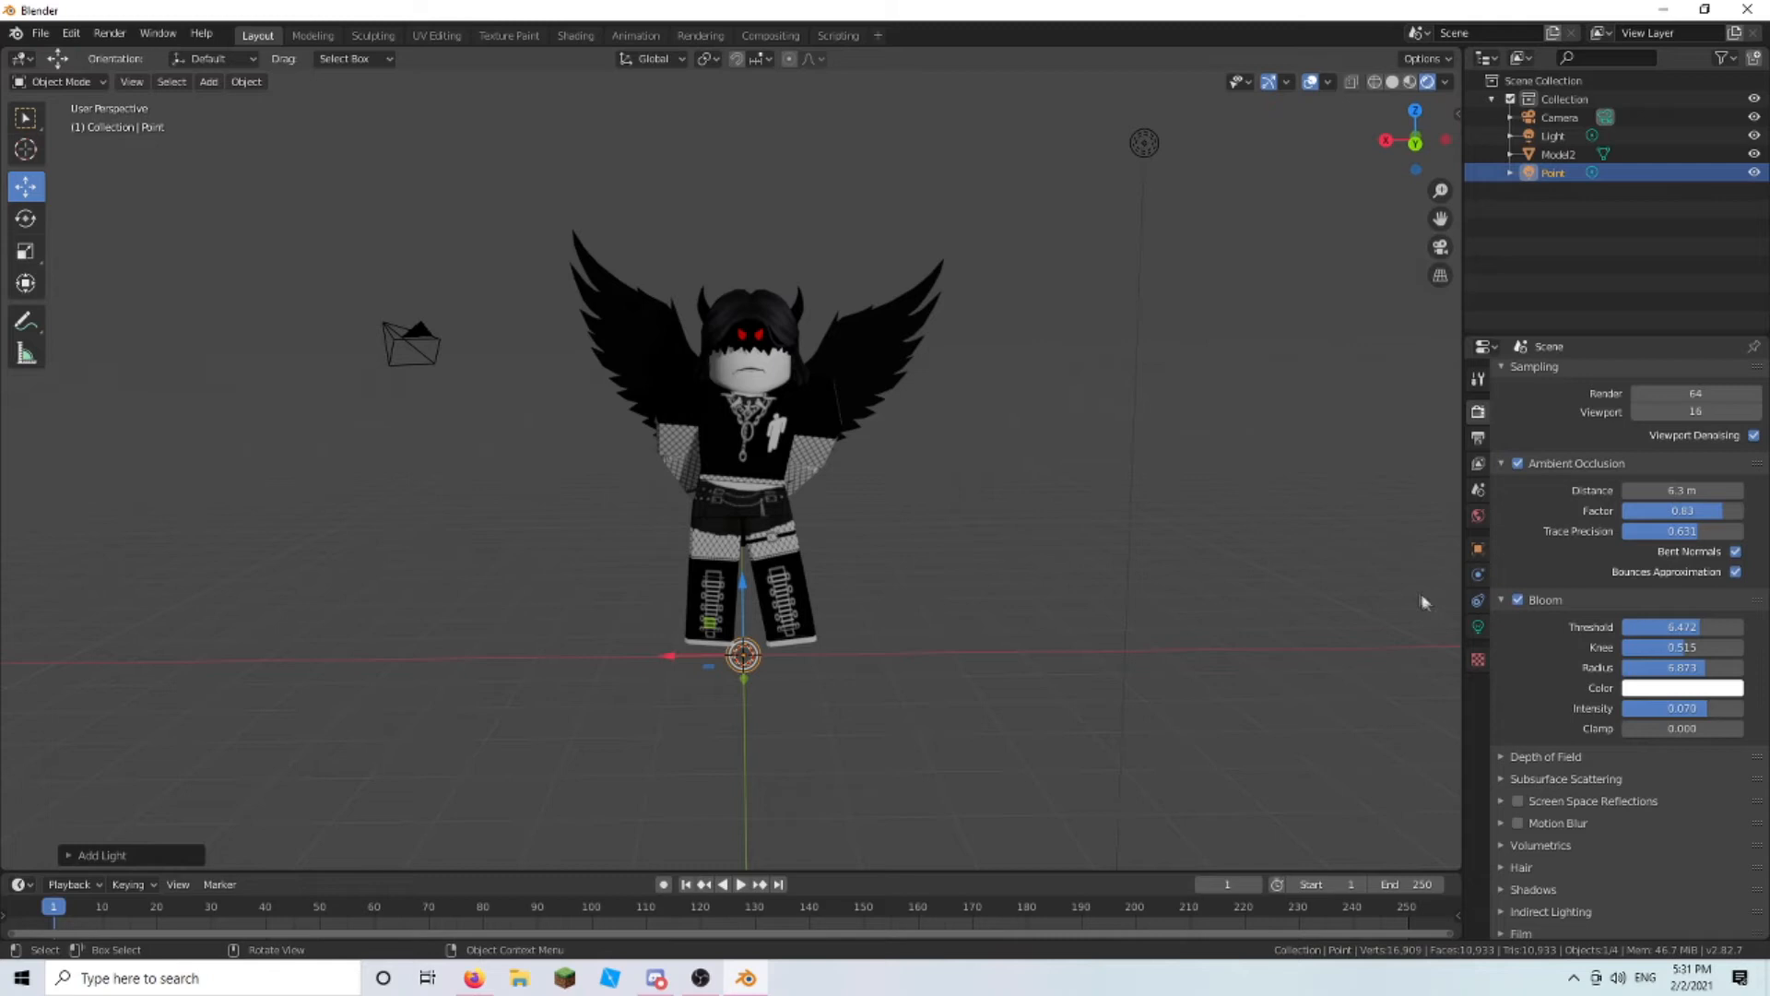
- Set the new point light's color to red with a saturation of 0.734 and its power to 1000 W
{"action": "left_click", "coordinate": [1461, 628]}
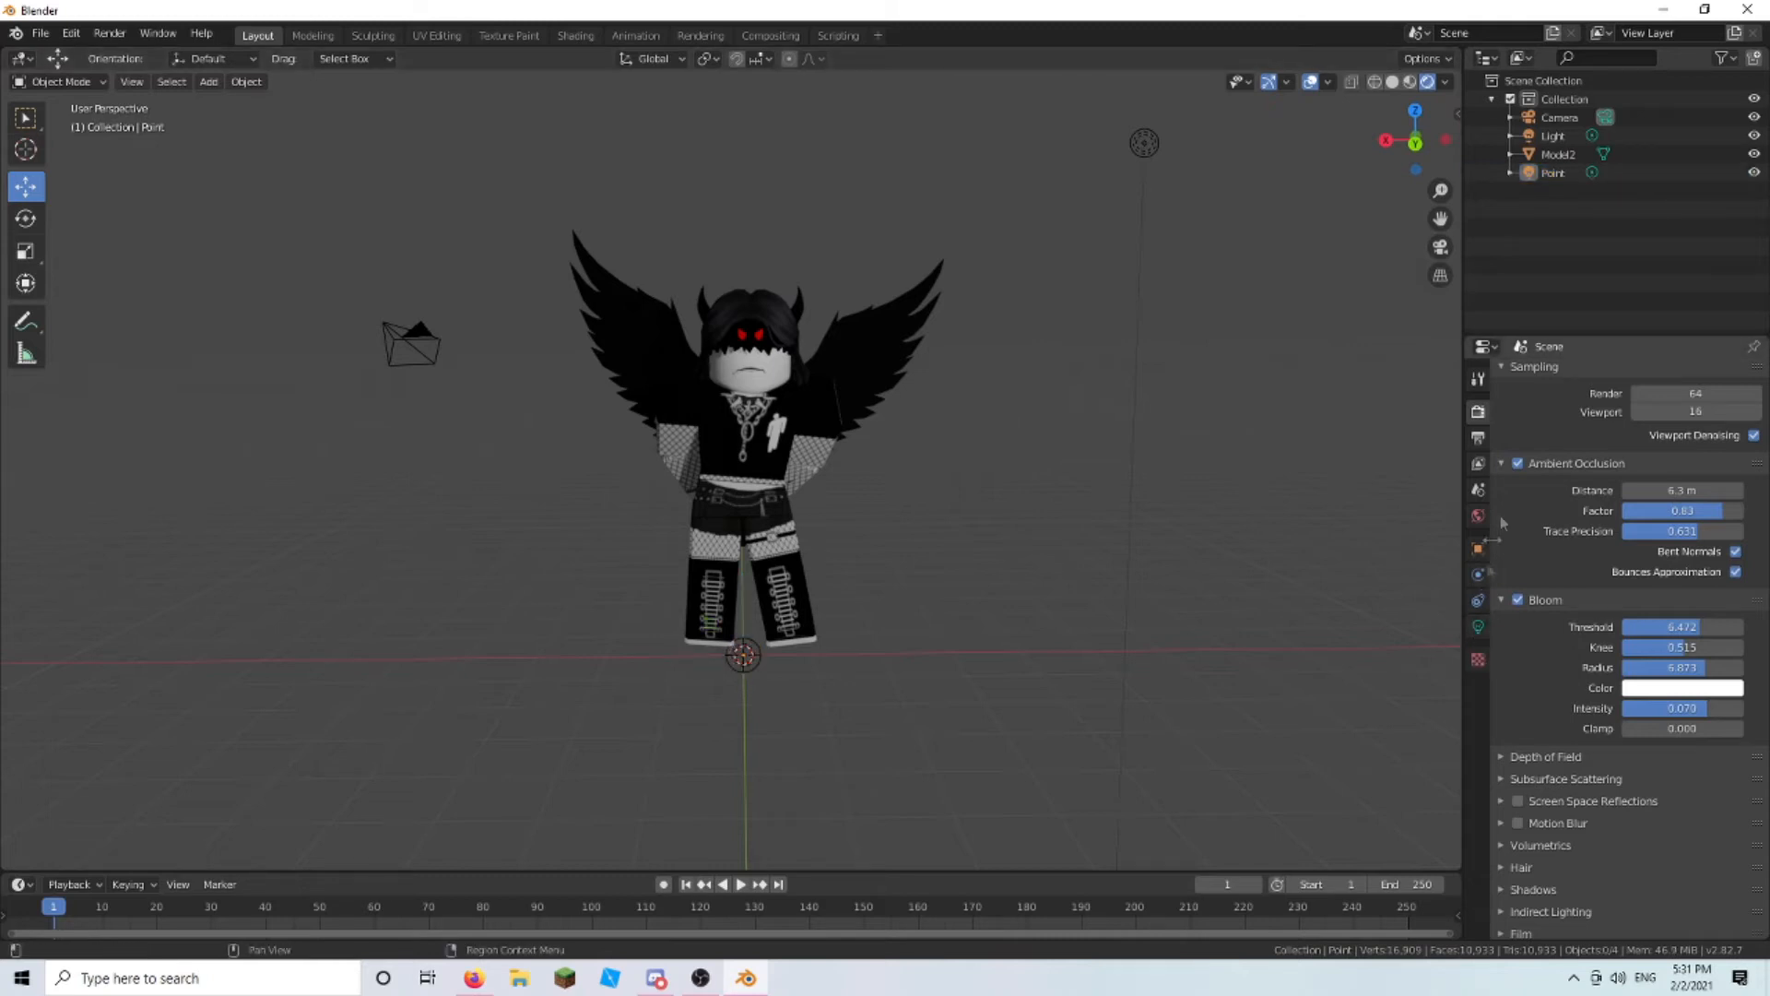
{"action": "left_click", "coordinate": [1554, 173]}
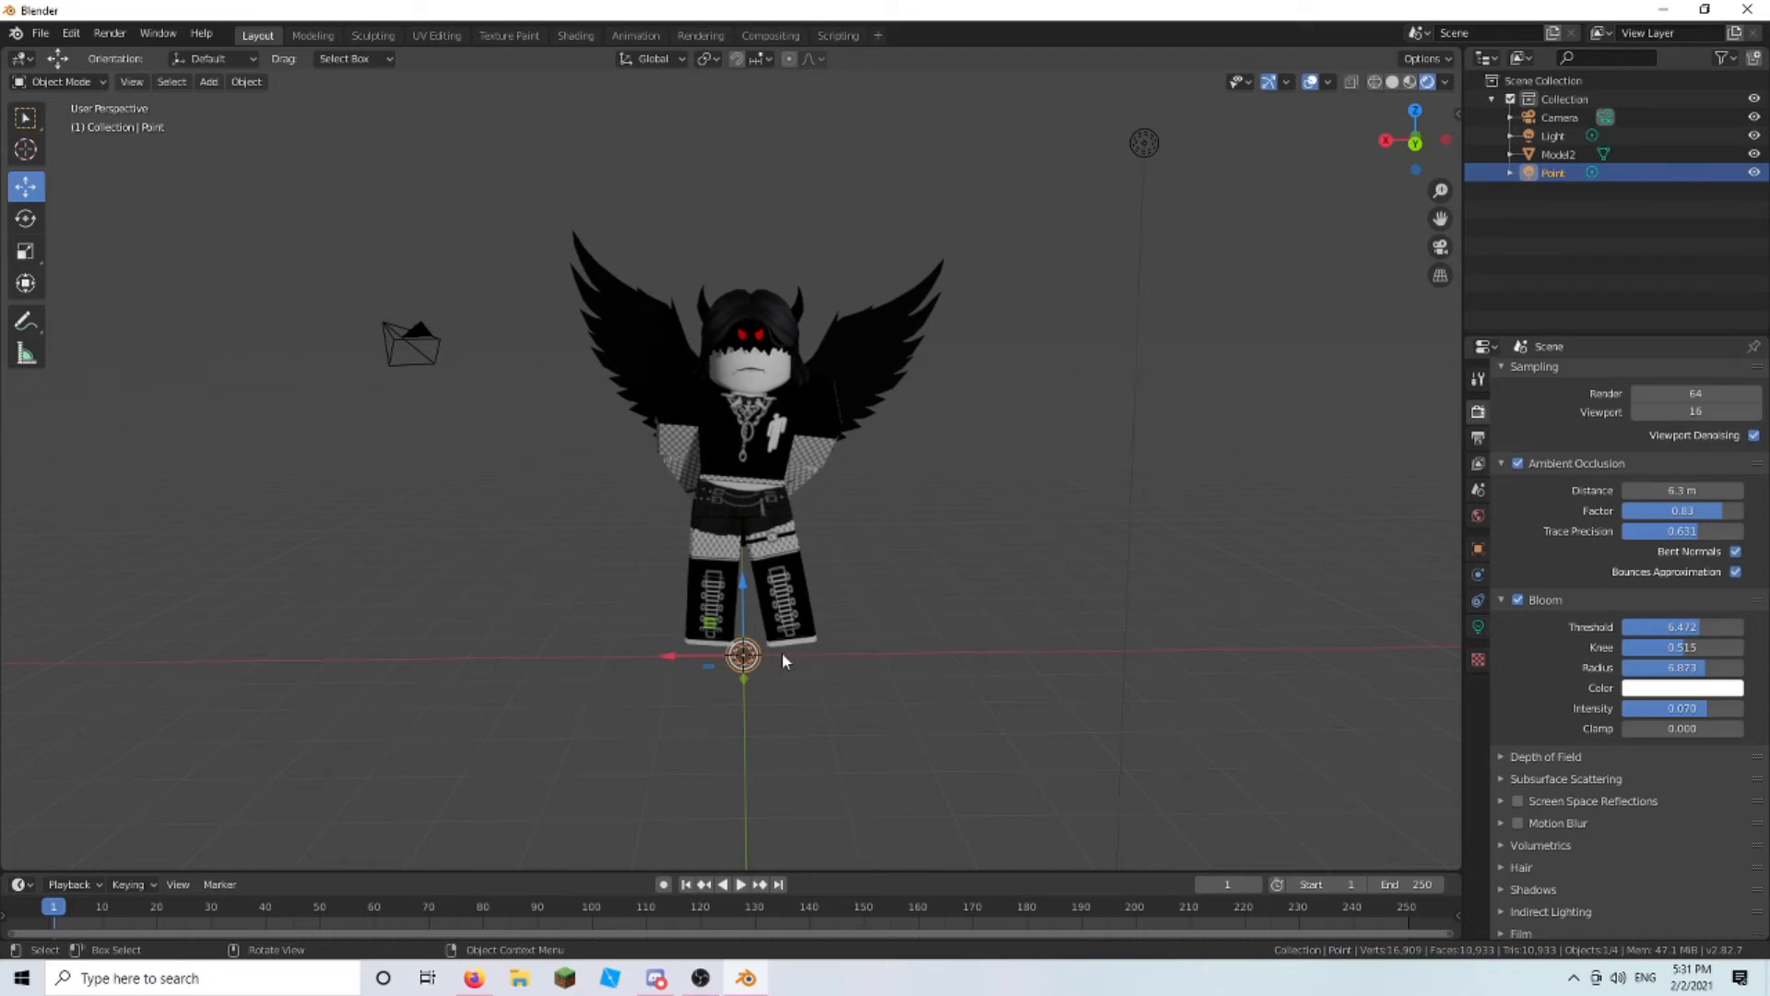
{"action": "left_click", "coordinate": [1468, 627]}
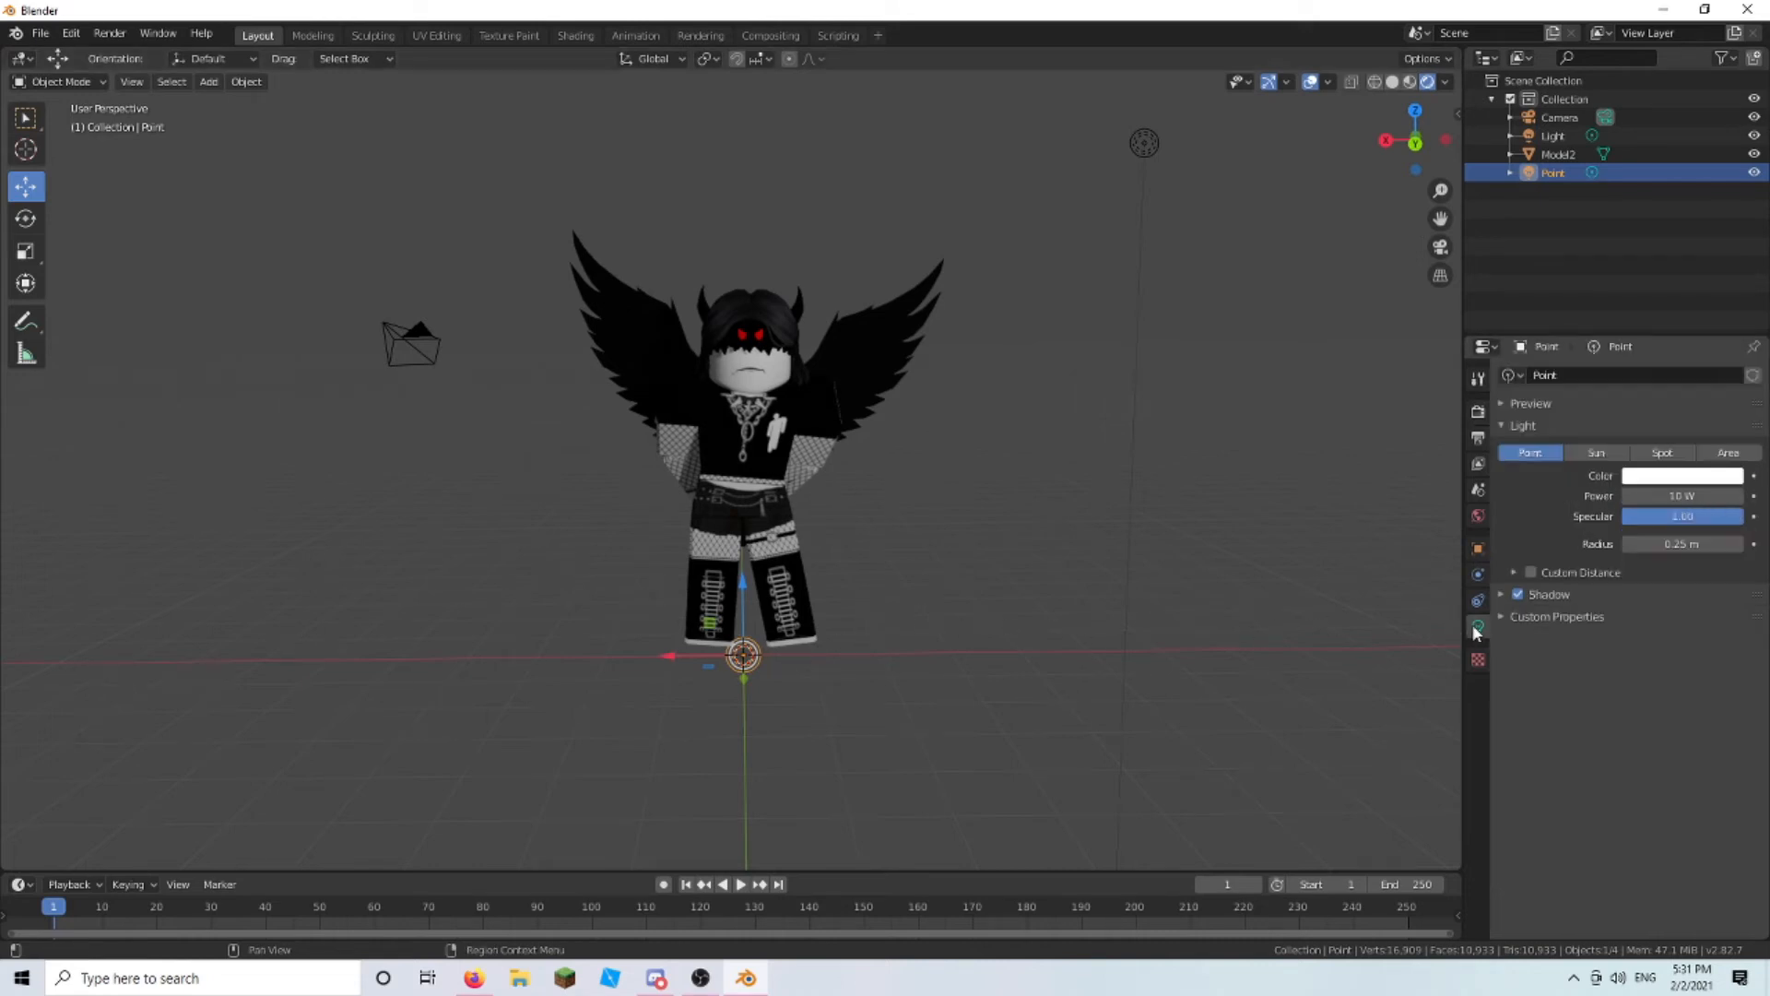
{"action": "left_click", "coordinate": [1681, 485]}
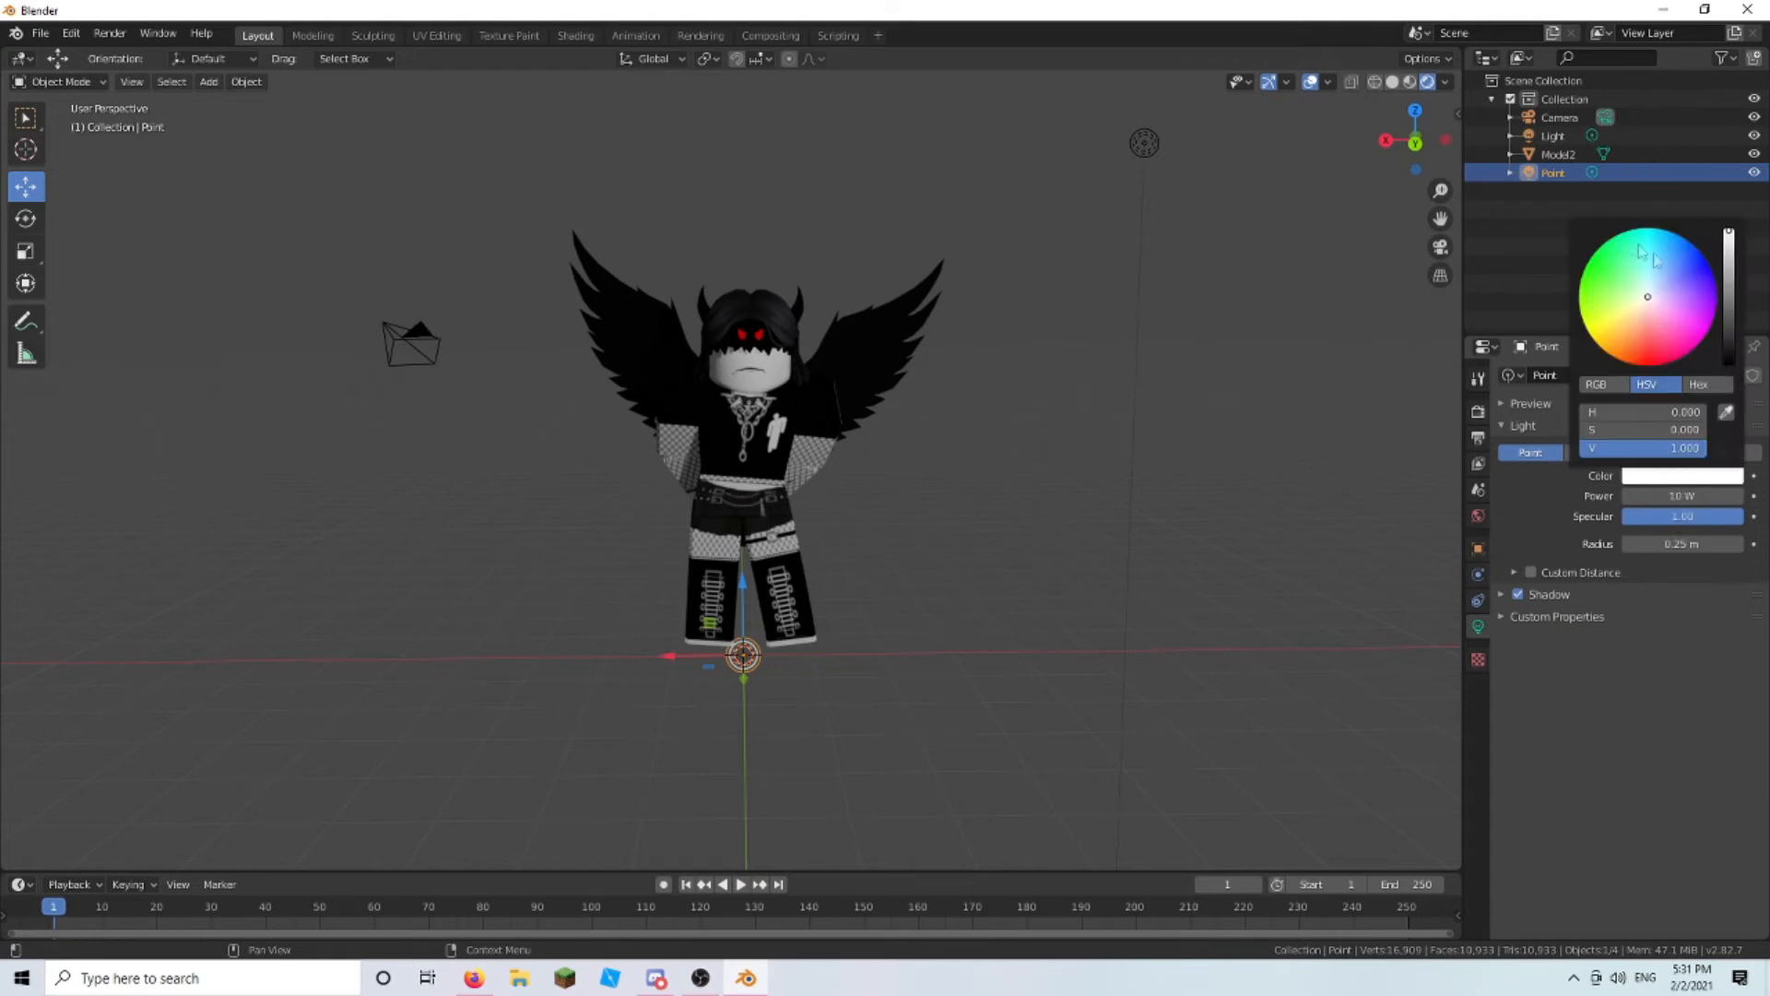
{"action": "mouse_move", "coordinate": [1638, 334]}
{"action": "left_mouse_down"}
{"action": "mouse_move", "coordinate": [1643, 354]}
{"action": "mouse_move", "coordinate": [1662, 335]}
{"action": "mouse_move", "coordinate": [1648, 346]}
{"action": "left_mouse_up"}
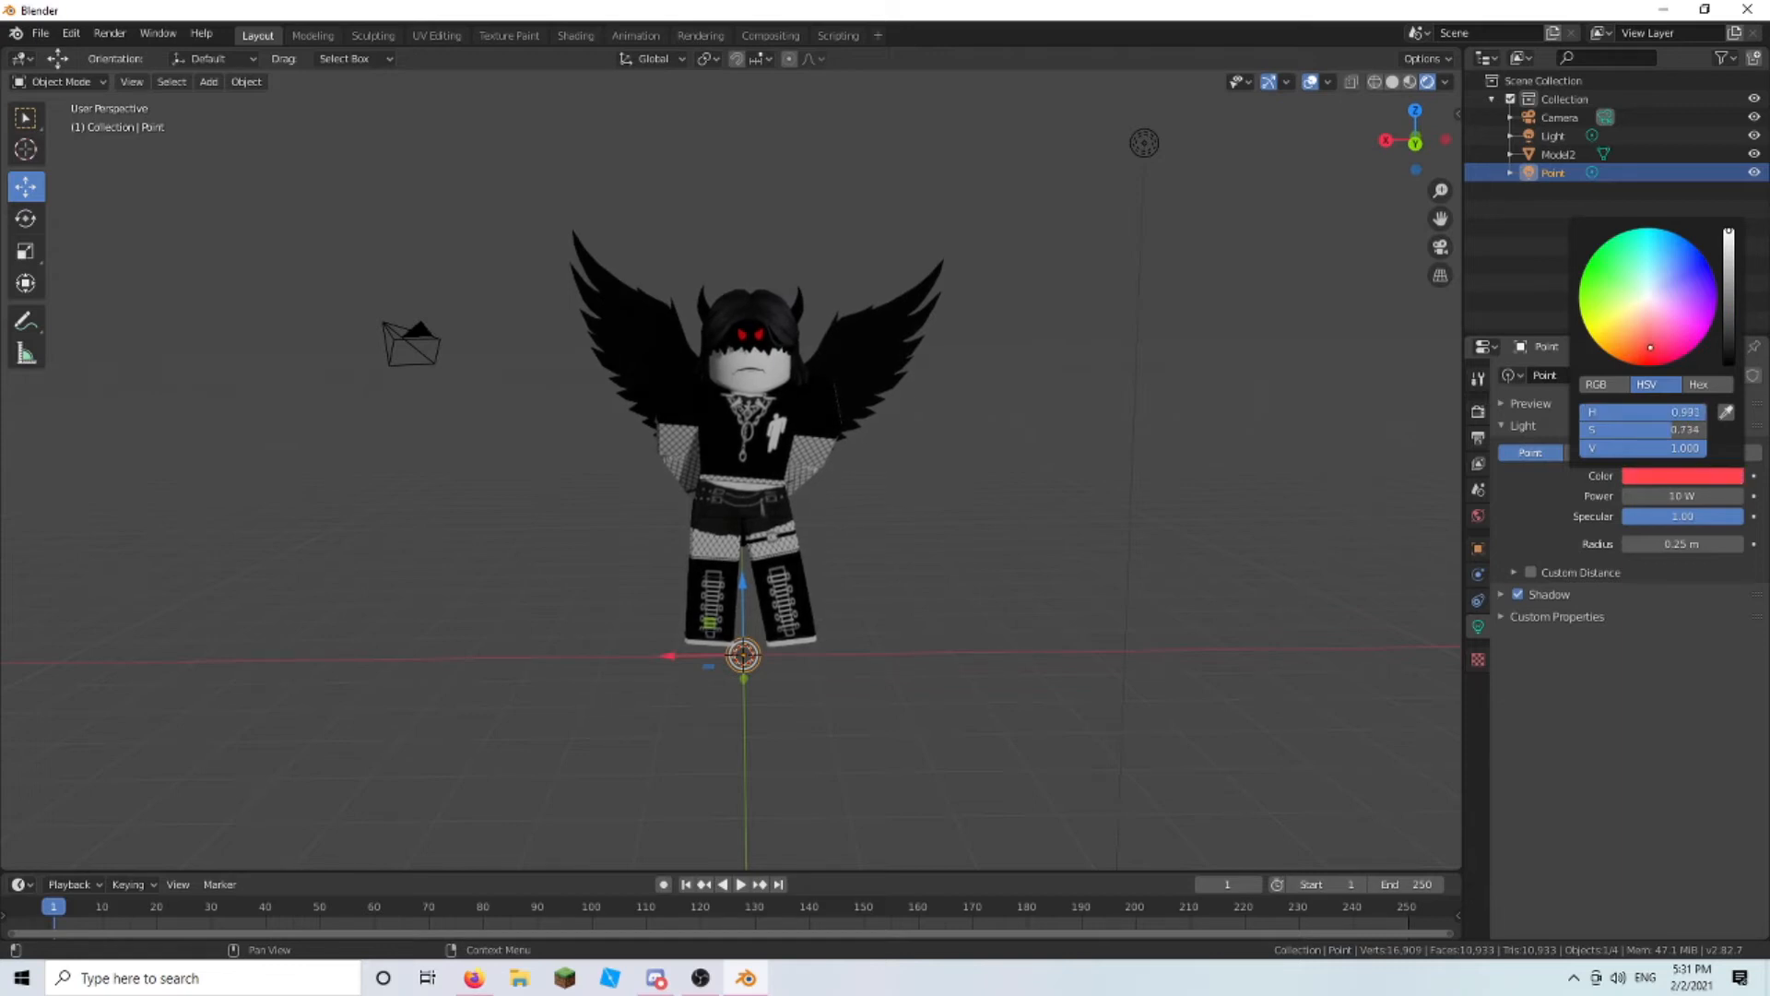
{"action": "left_click", "coordinate": [1670, 495]}
{"action": "type", "text": "1000"}
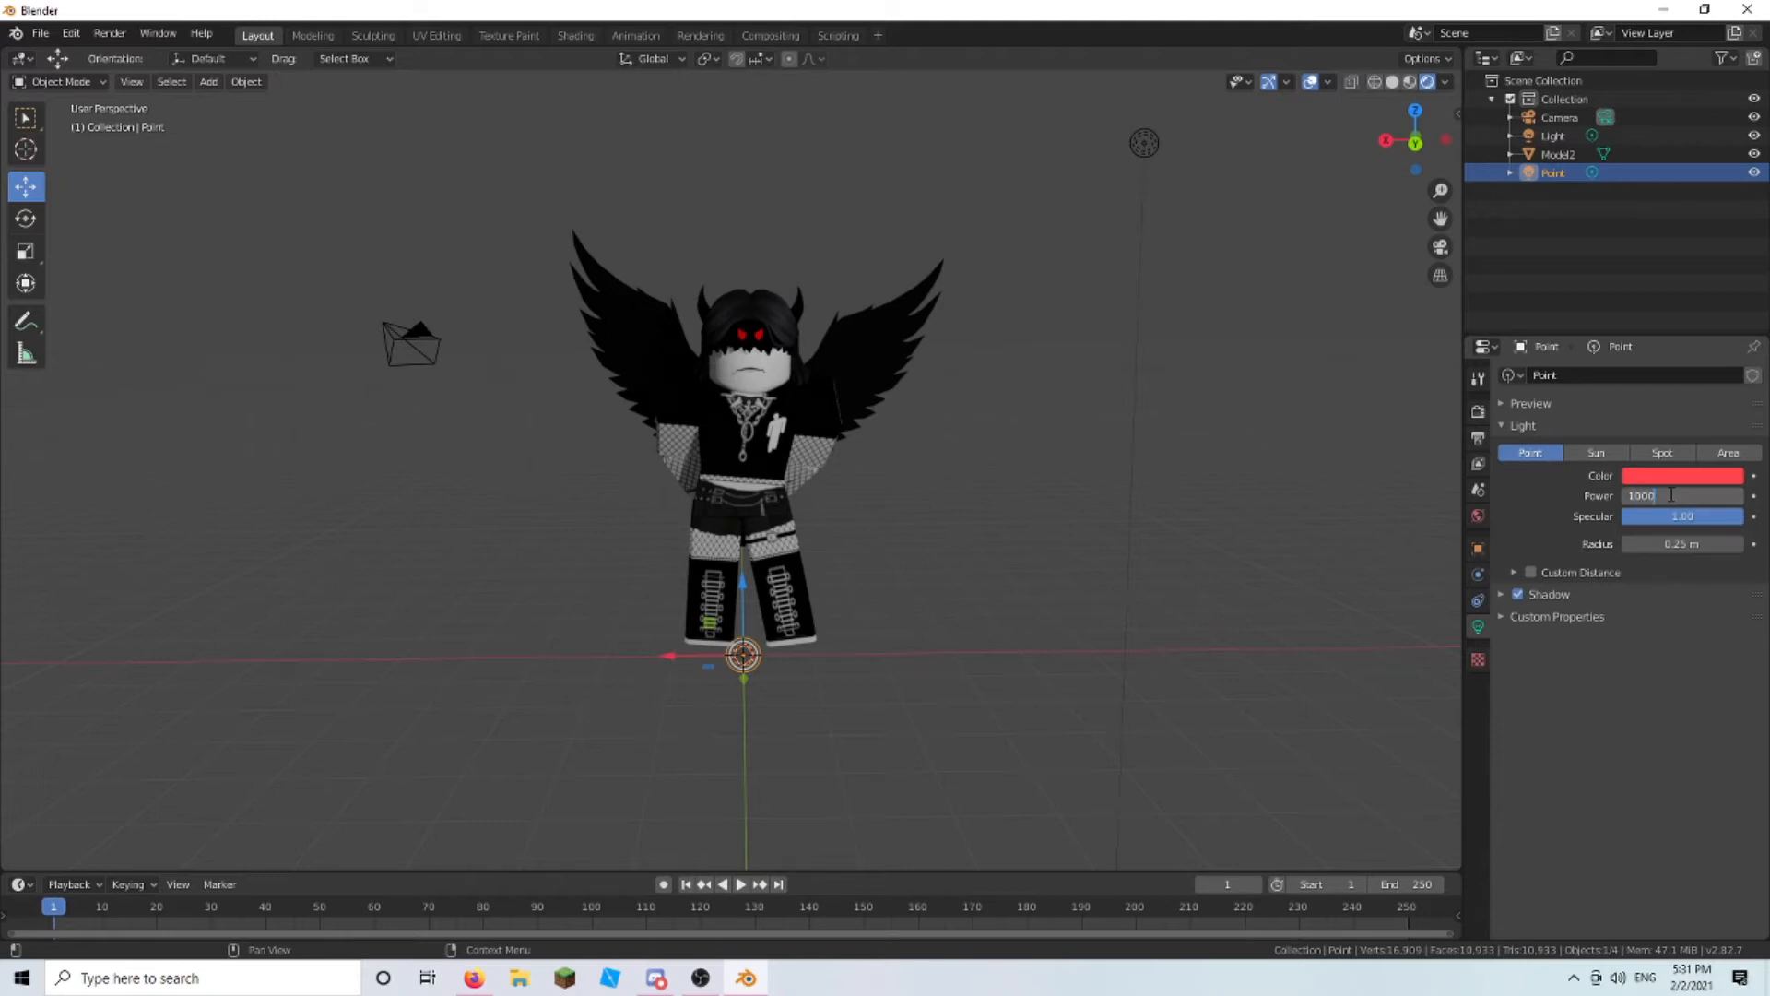
{"action": "key", "text": "Return"}
- Move the red point light from the avatar's feet to about head height beside the avatar, near the camera
{"action": "left_click_drag", "start_coordinate": [744, 678], "coordinate": [478, 296]}
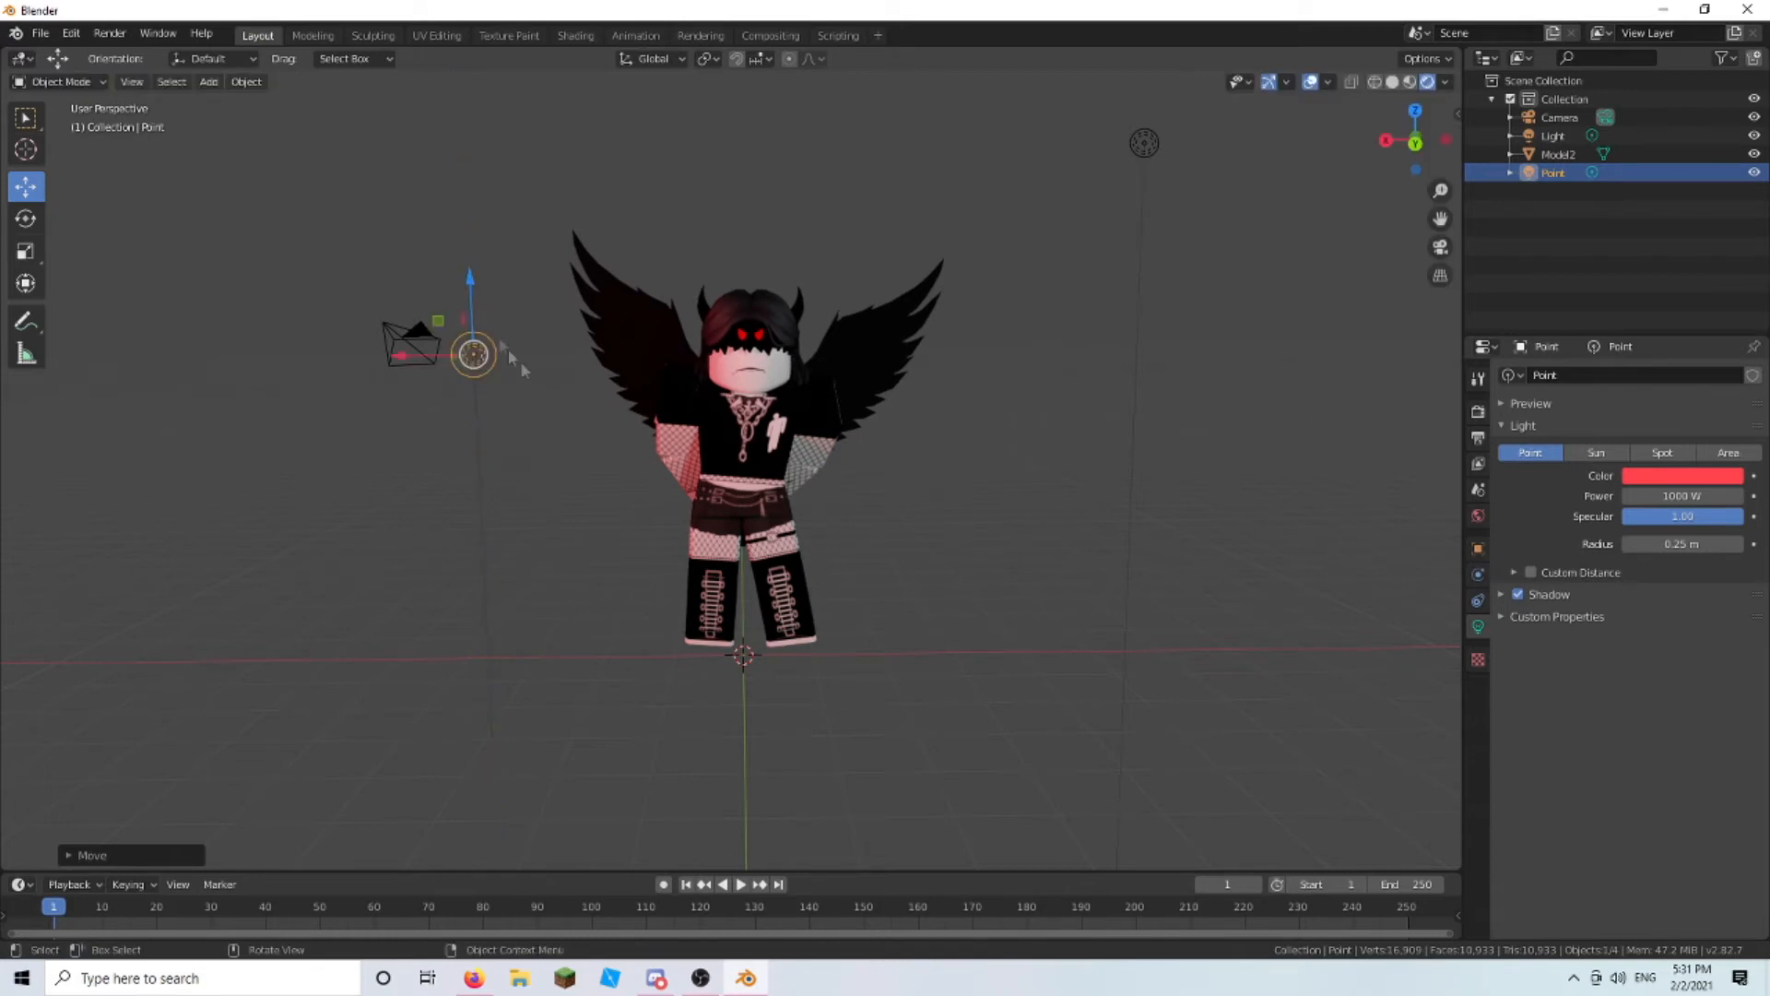
{"action": "left_click", "coordinate": [996, 522]}
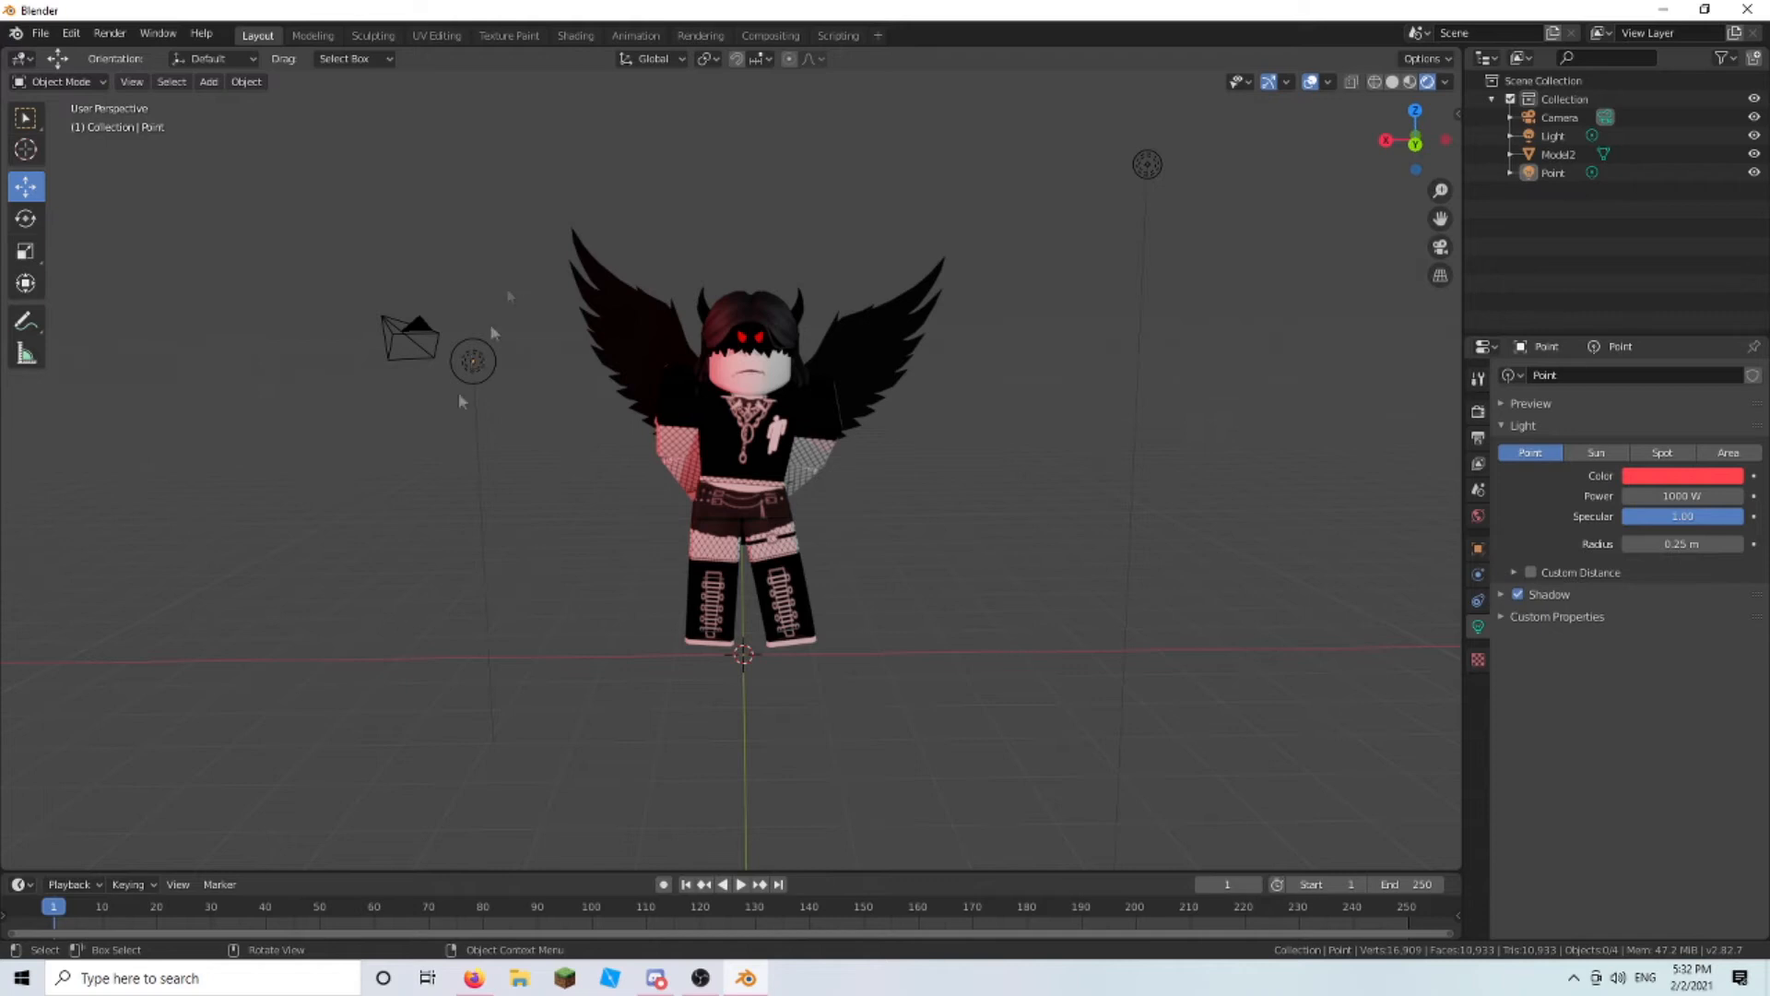
{"action": "left_click", "coordinate": [208, 88]}
{"action": "mouse_move", "coordinate": [959, 522]}
{"action": "middle_mouse_down"}
{"action": "mouse_move", "coordinate": [940, 538]}
{"action": "mouse_move", "coordinate": [950, 517]}
{"action": "middle_mouse_up"}
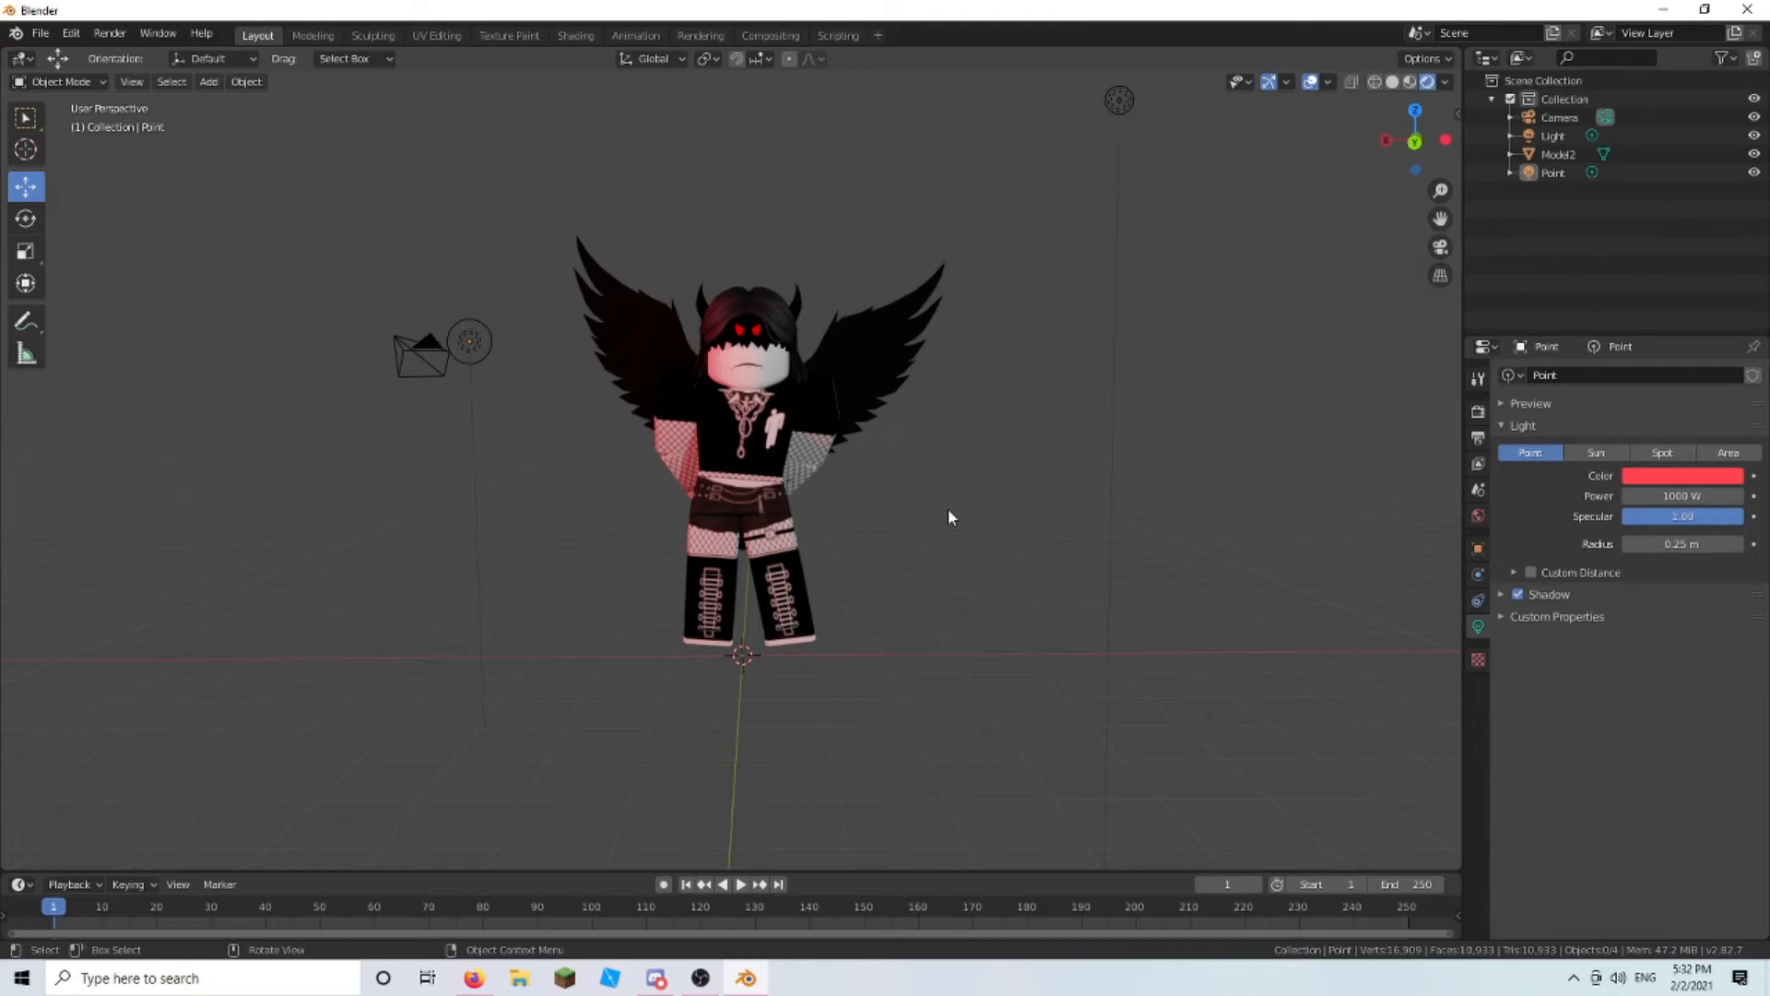
- Show the scene's output dimension settings and view the avatar through the camera
{"action": "left_click", "coordinate": [1478, 441]}
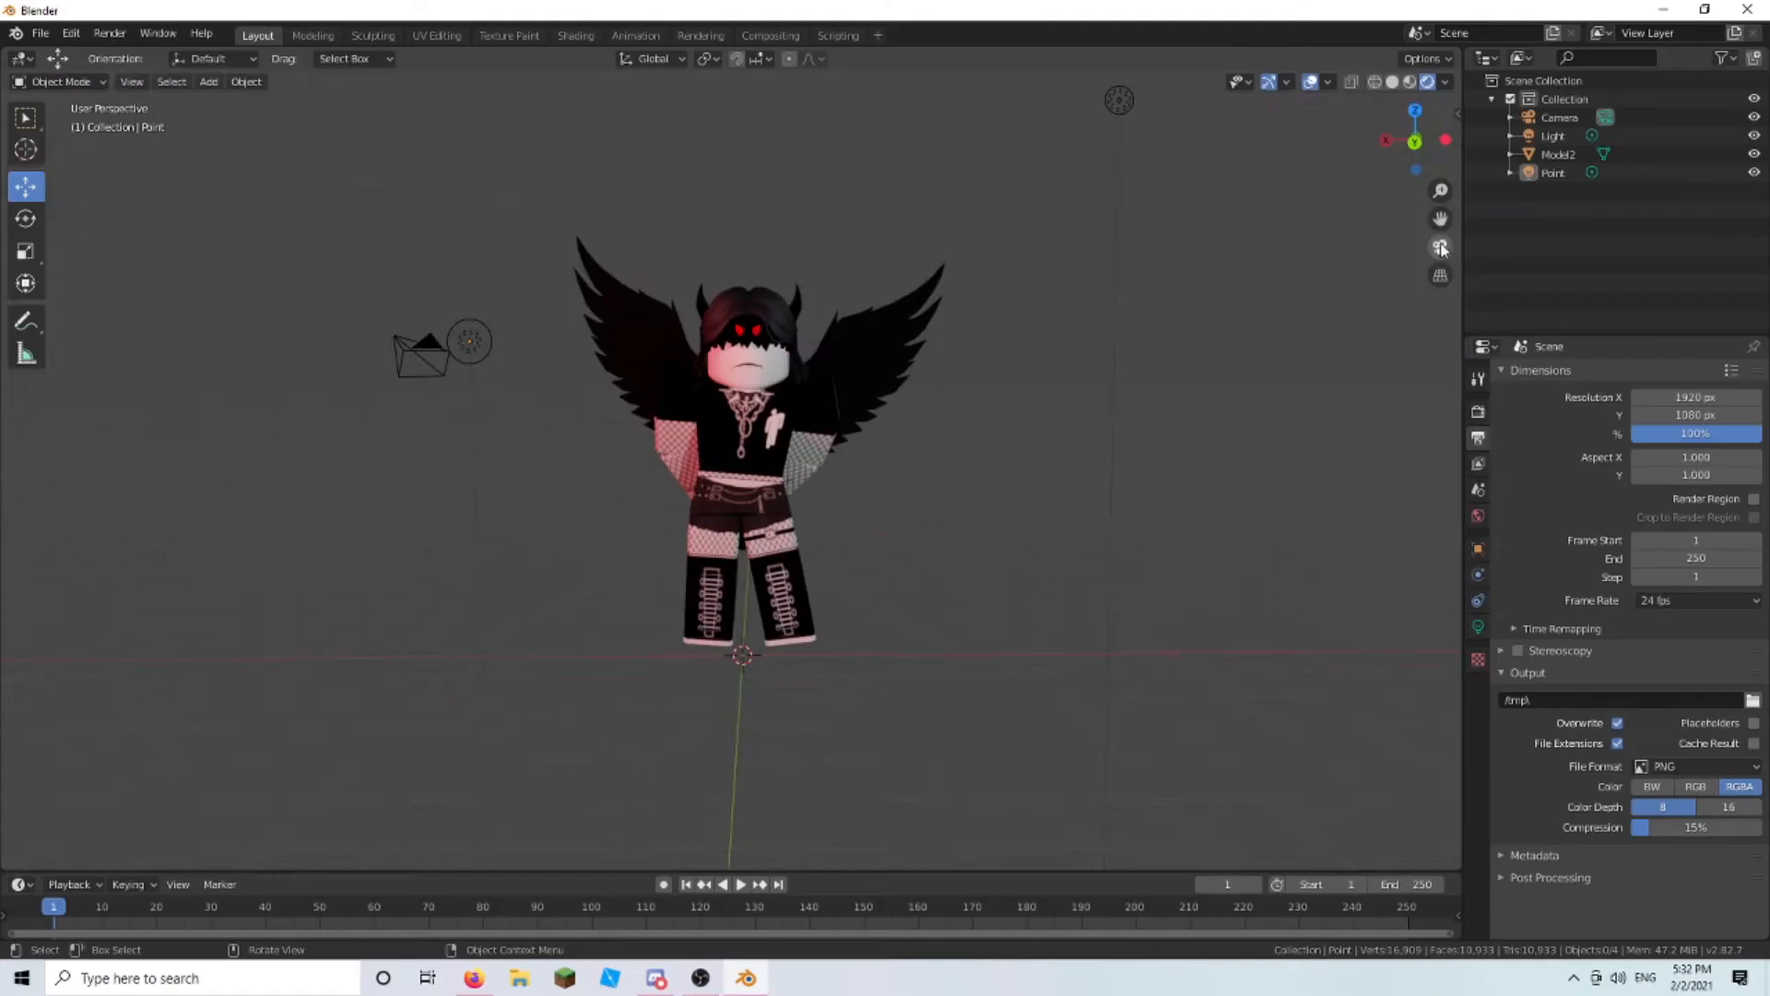
{"action": "left_click", "coordinate": [1440, 247]}
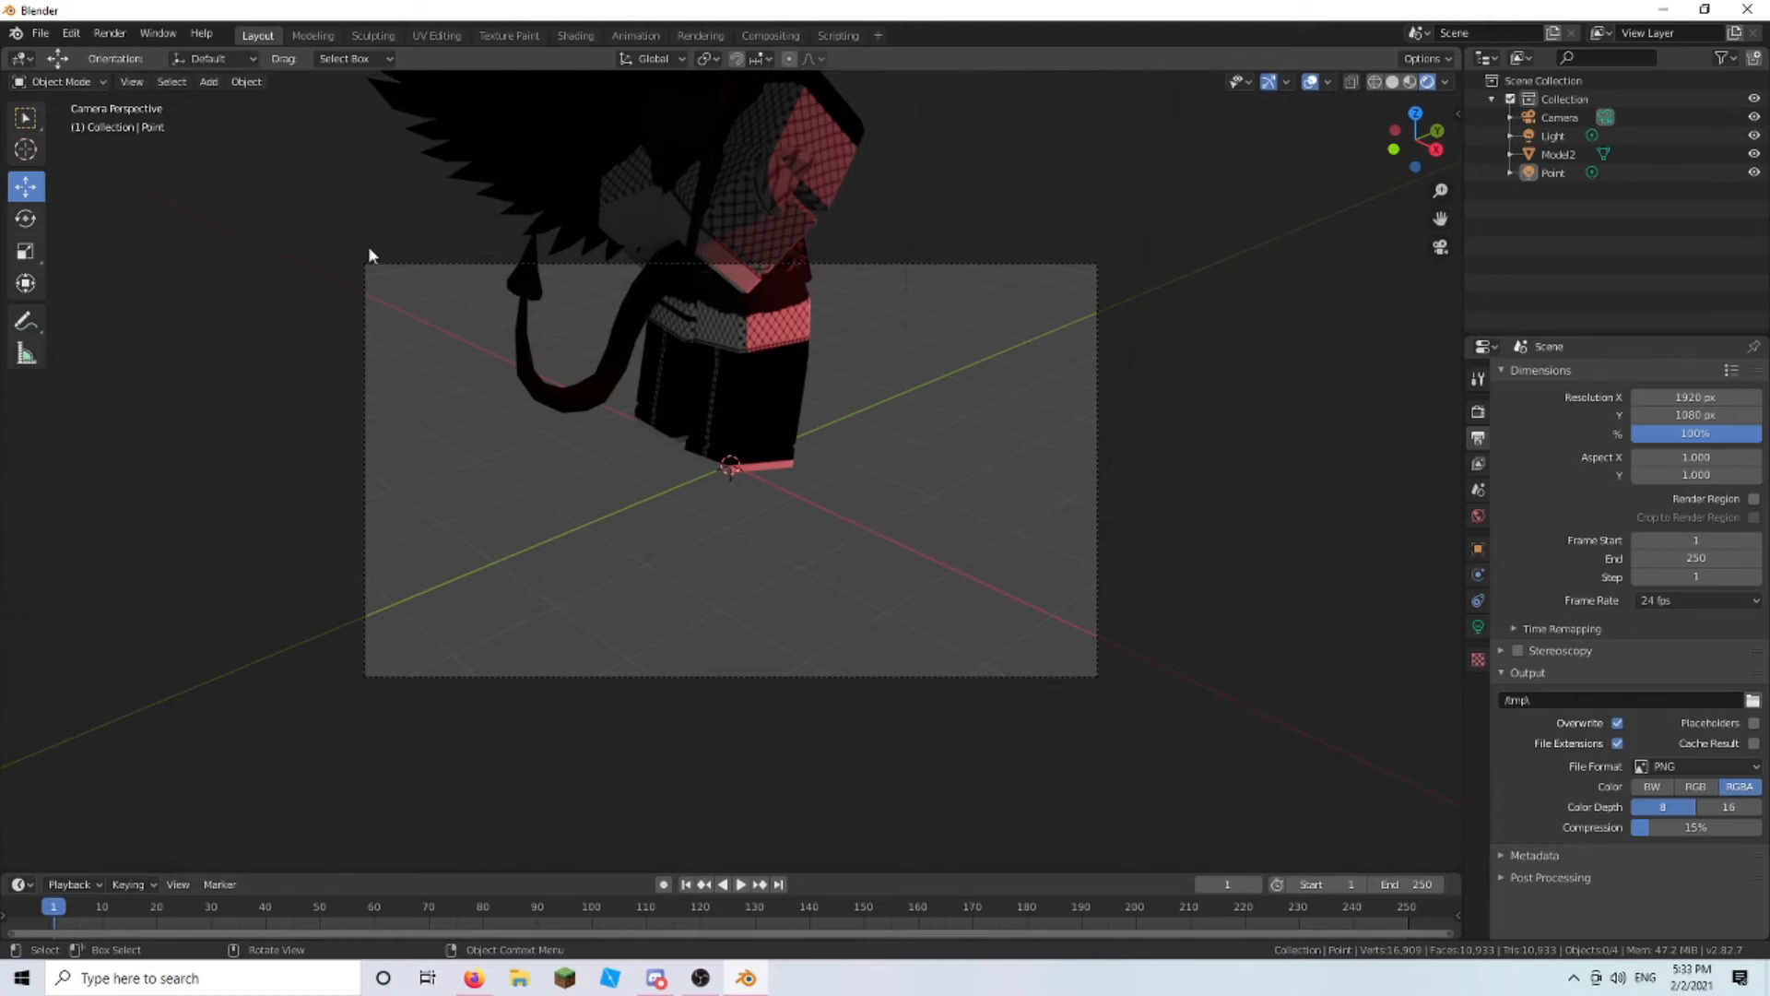
{"action": "left_click", "coordinate": [1440, 248]}
{"action": "left_click", "coordinate": [1699, 395]}
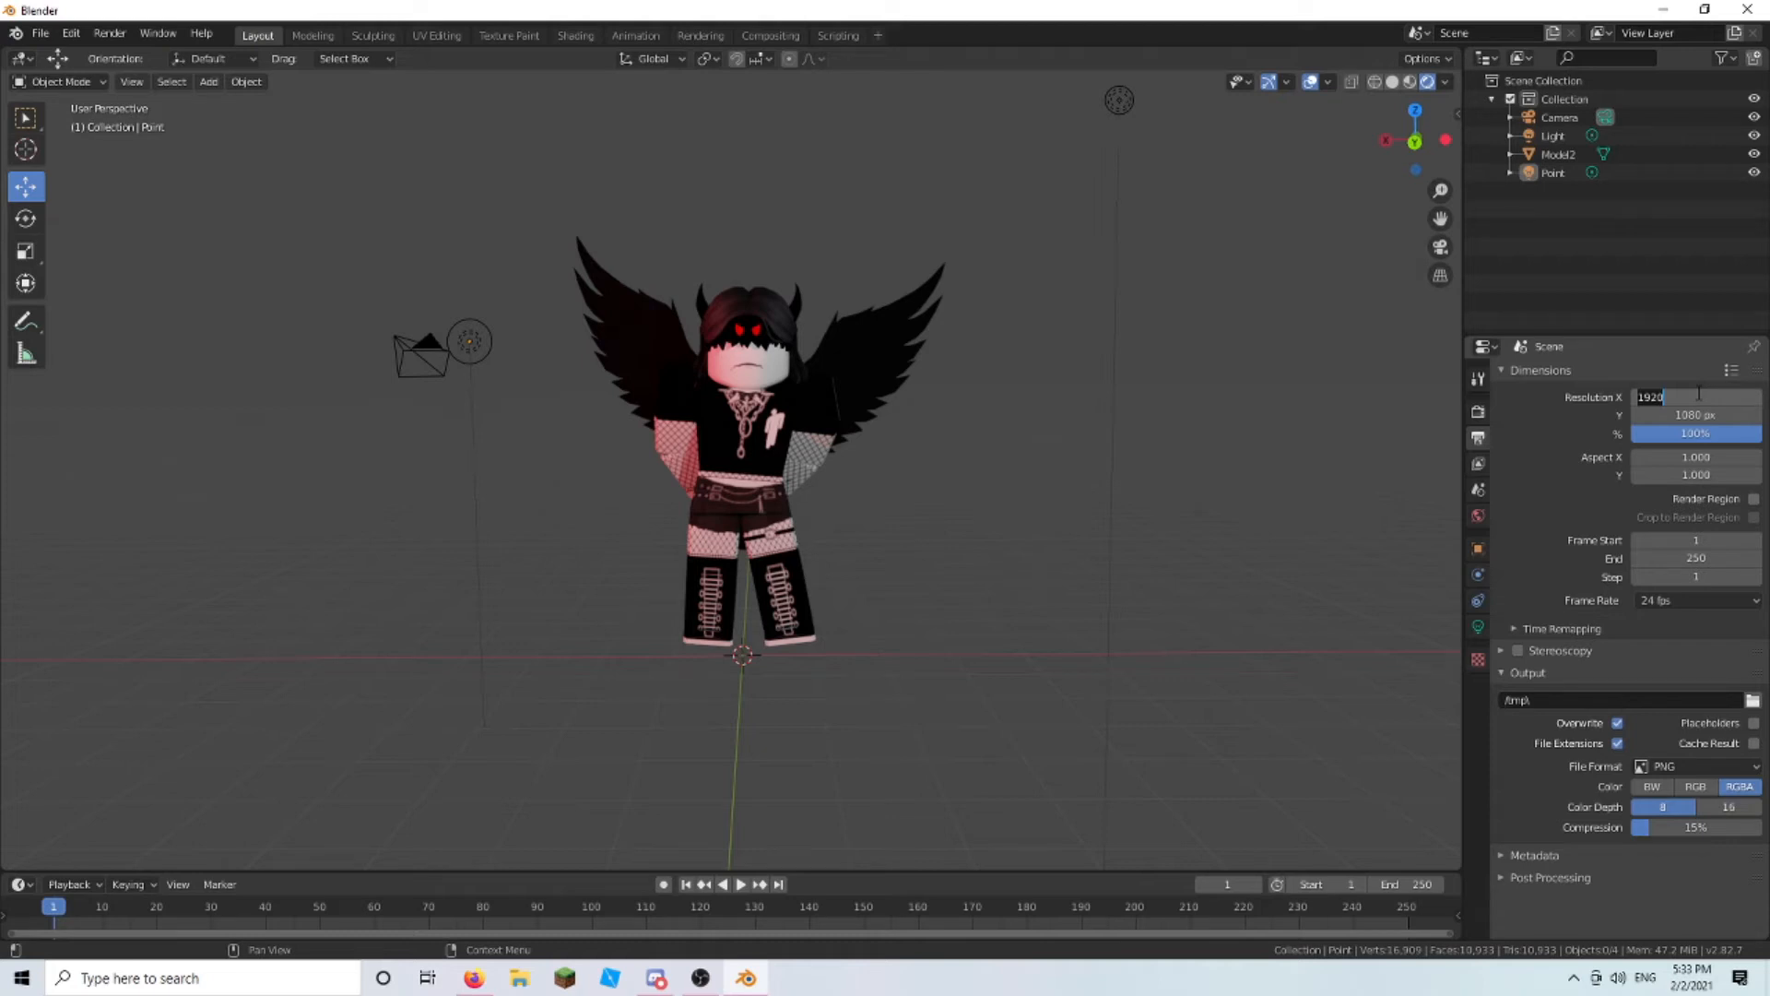
{"action": "key", "text": "Return"}
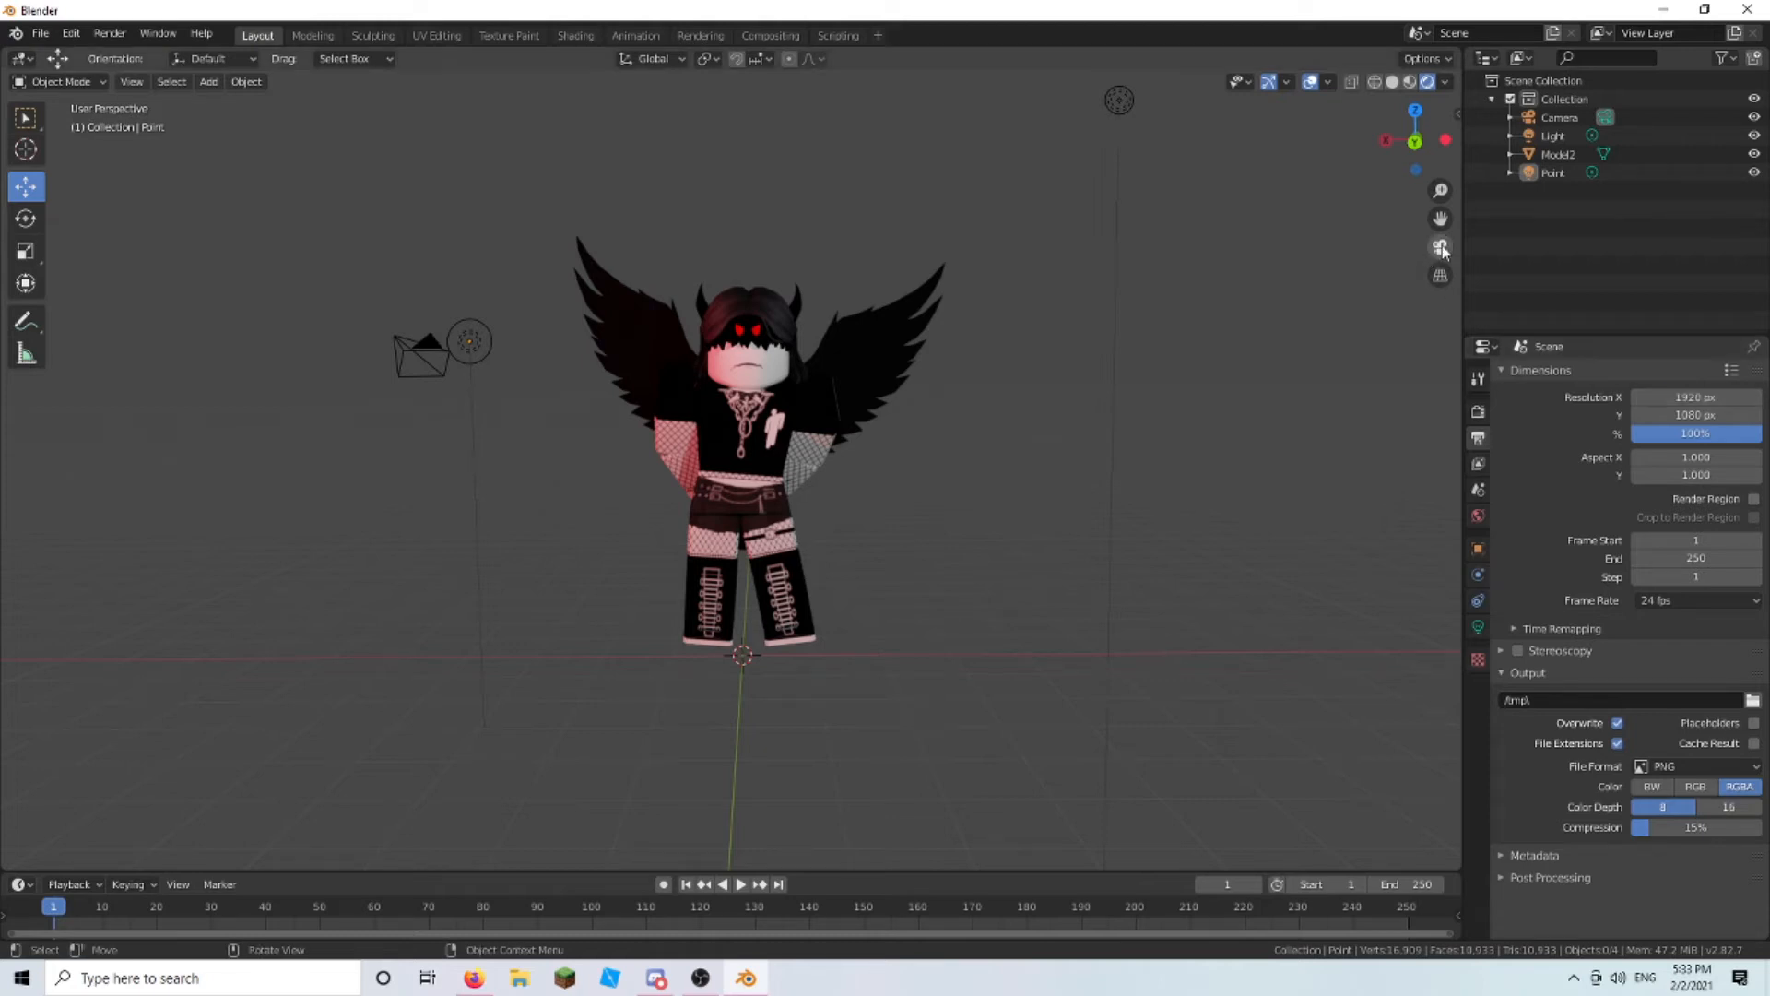
{"action": "left_click", "coordinate": [1440, 247]}
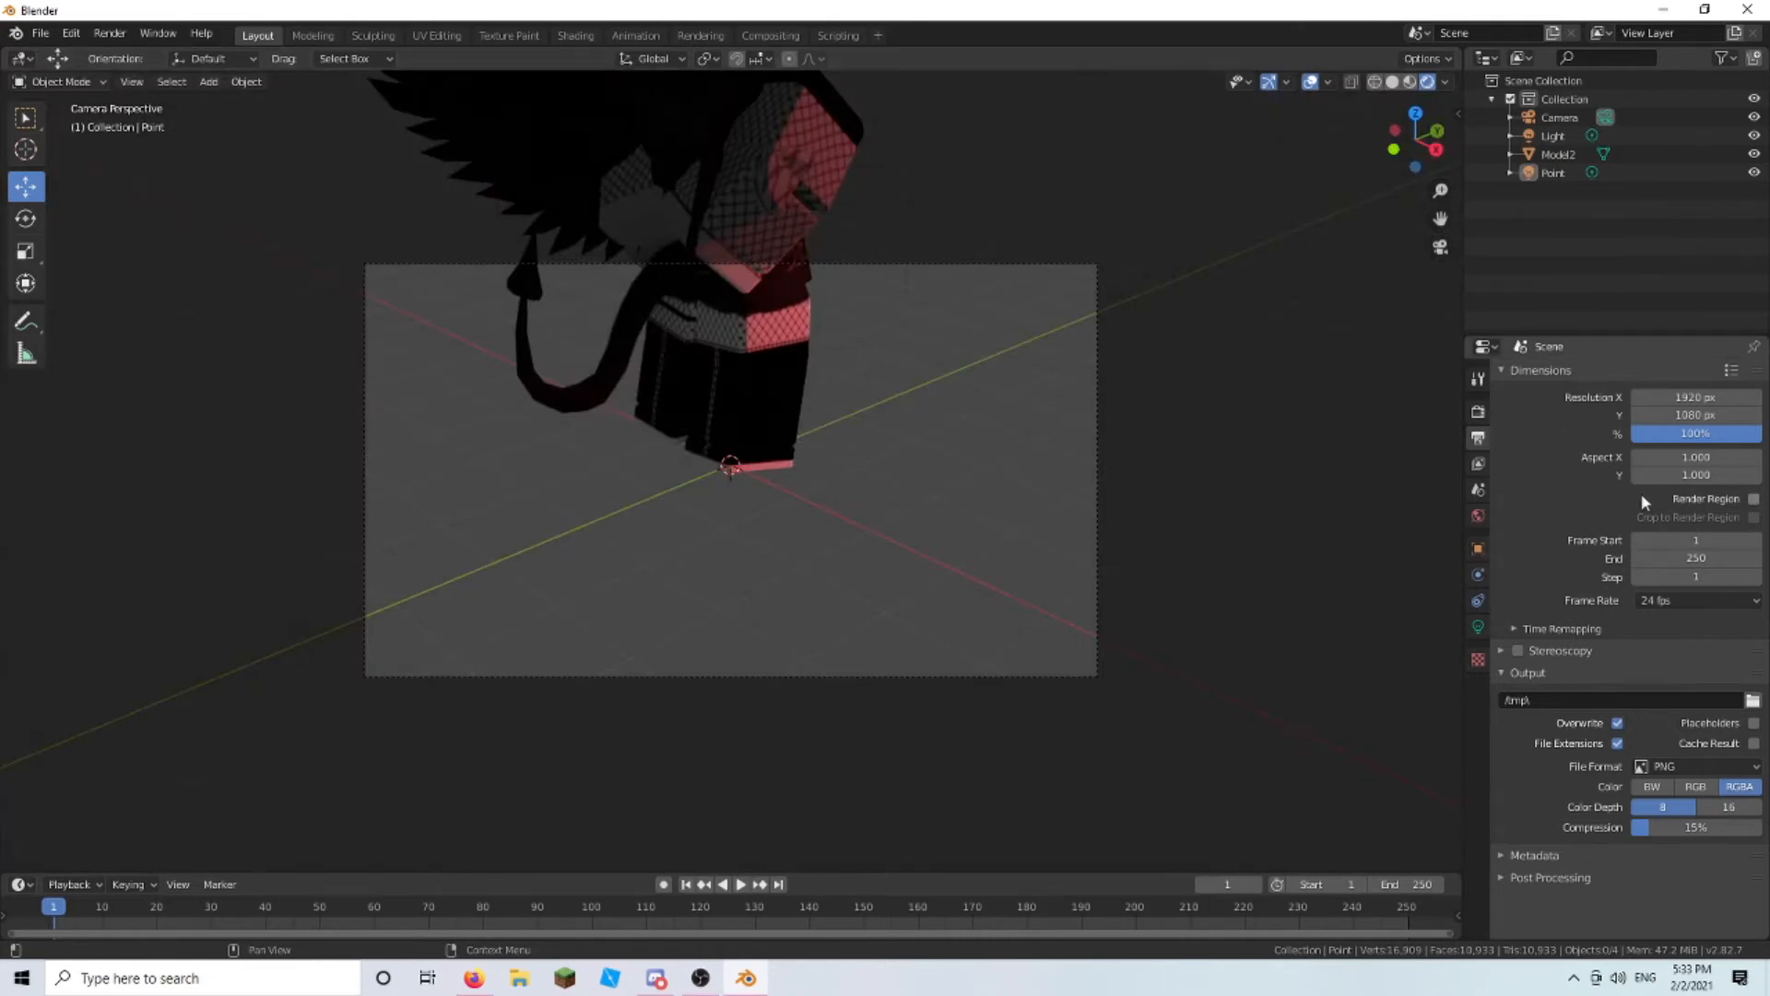
- Set the render resolution to 3200 px in X and 3200 px in Y
{"action": "left_click_drag", "start_coordinate": [1687, 398], "coordinate": [1593, 398]}
{"action": "left_click", "coordinate": [1690, 398]}
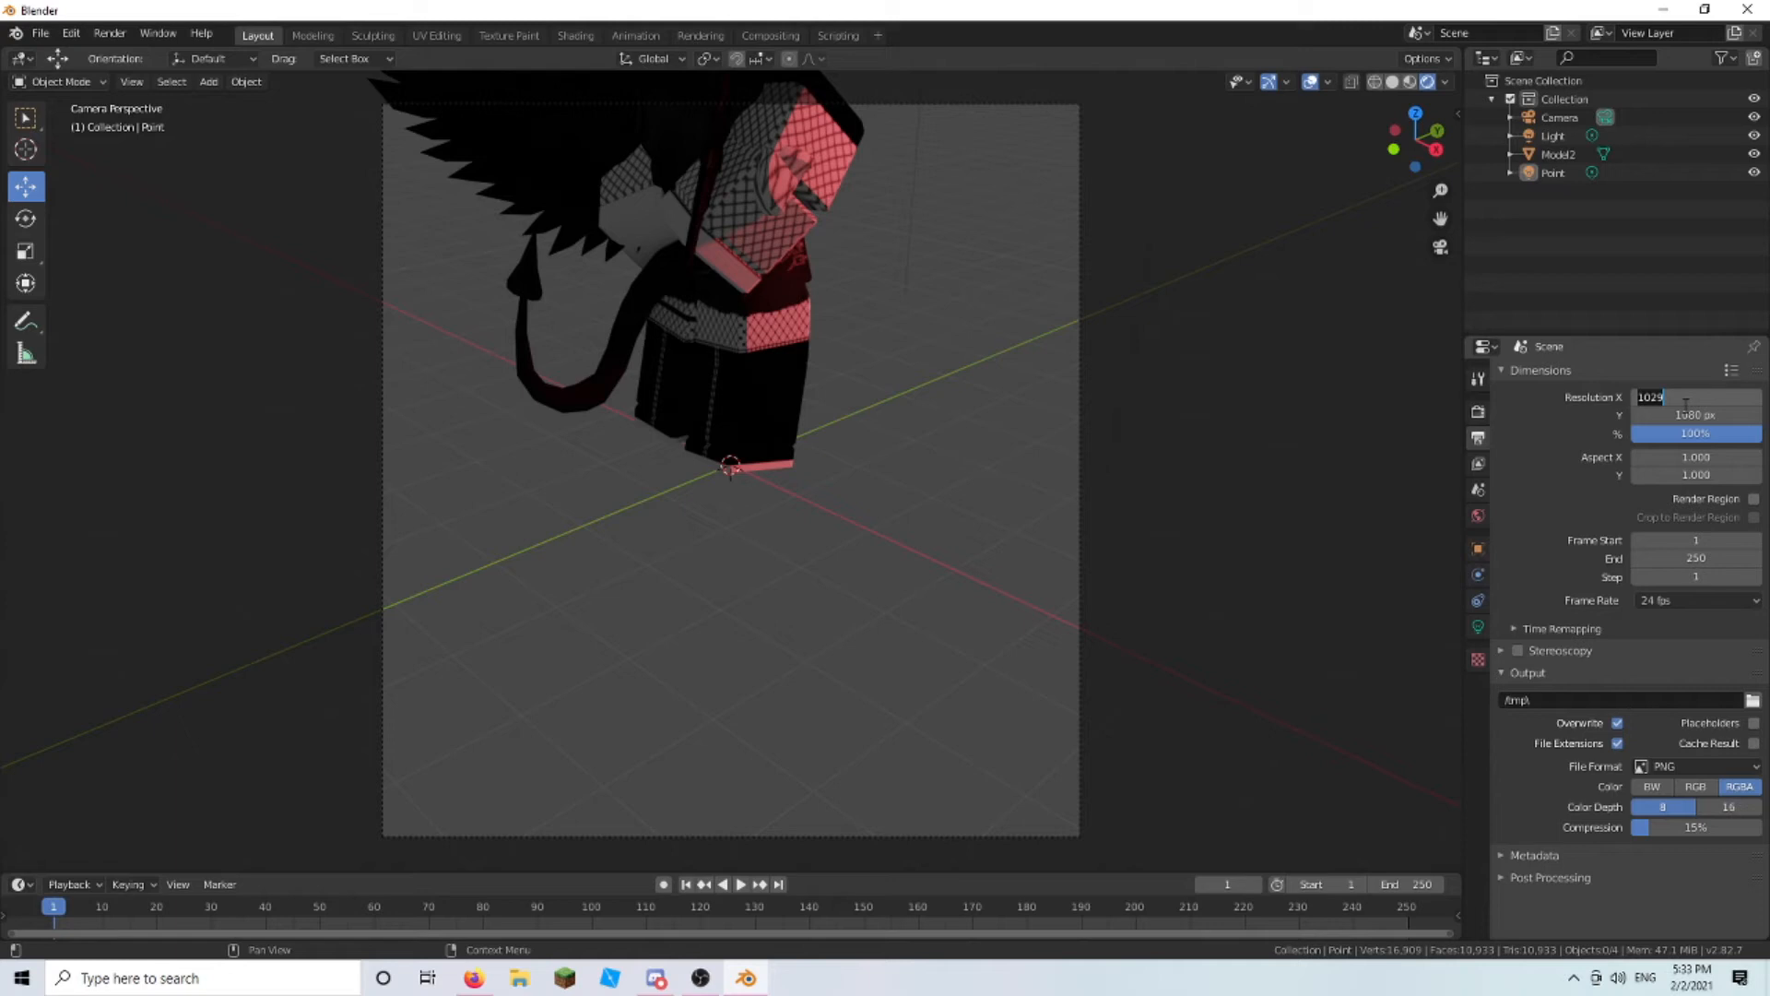
{"action": "type", "text": "3200"}
{"action": "key", "text": "Return"}
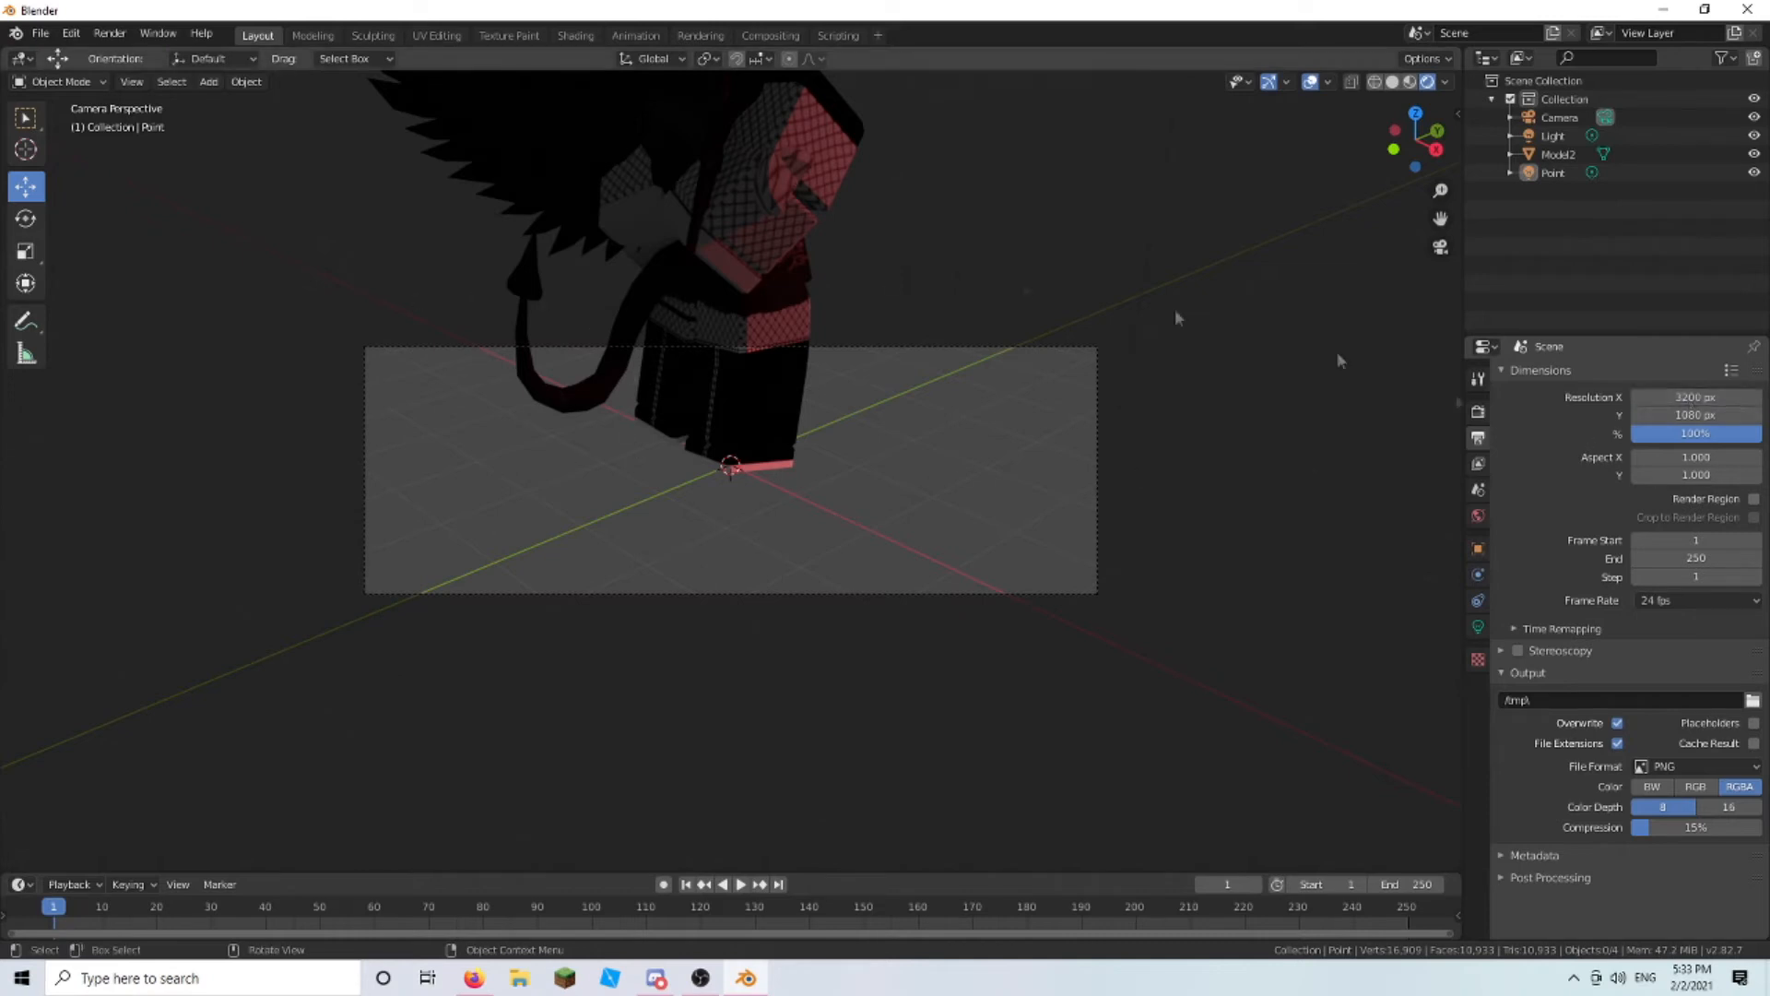
{"action": "left_click", "coordinate": [1696, 415]}
{"action": "type", "text": "3200"}
{"action": "key", "text": "Return"}
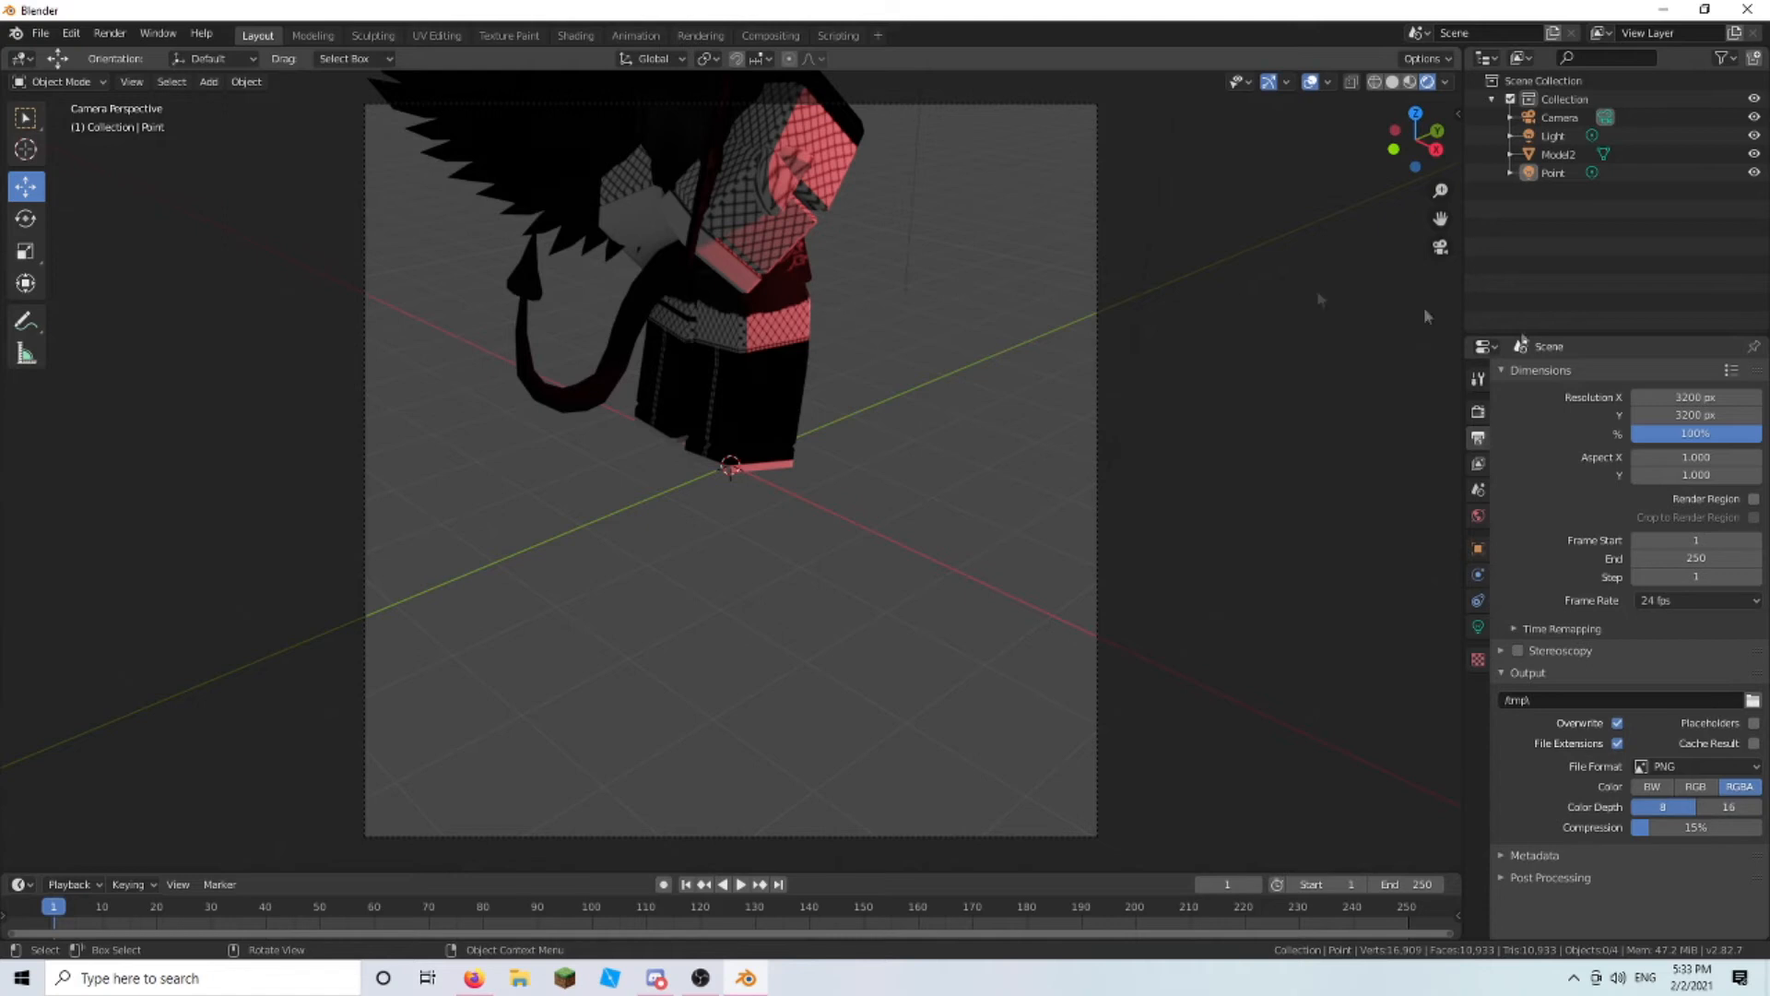
- Set the render resolution percentage to 135%
{"action": "left_click", "coordinate": [1694, 435]}
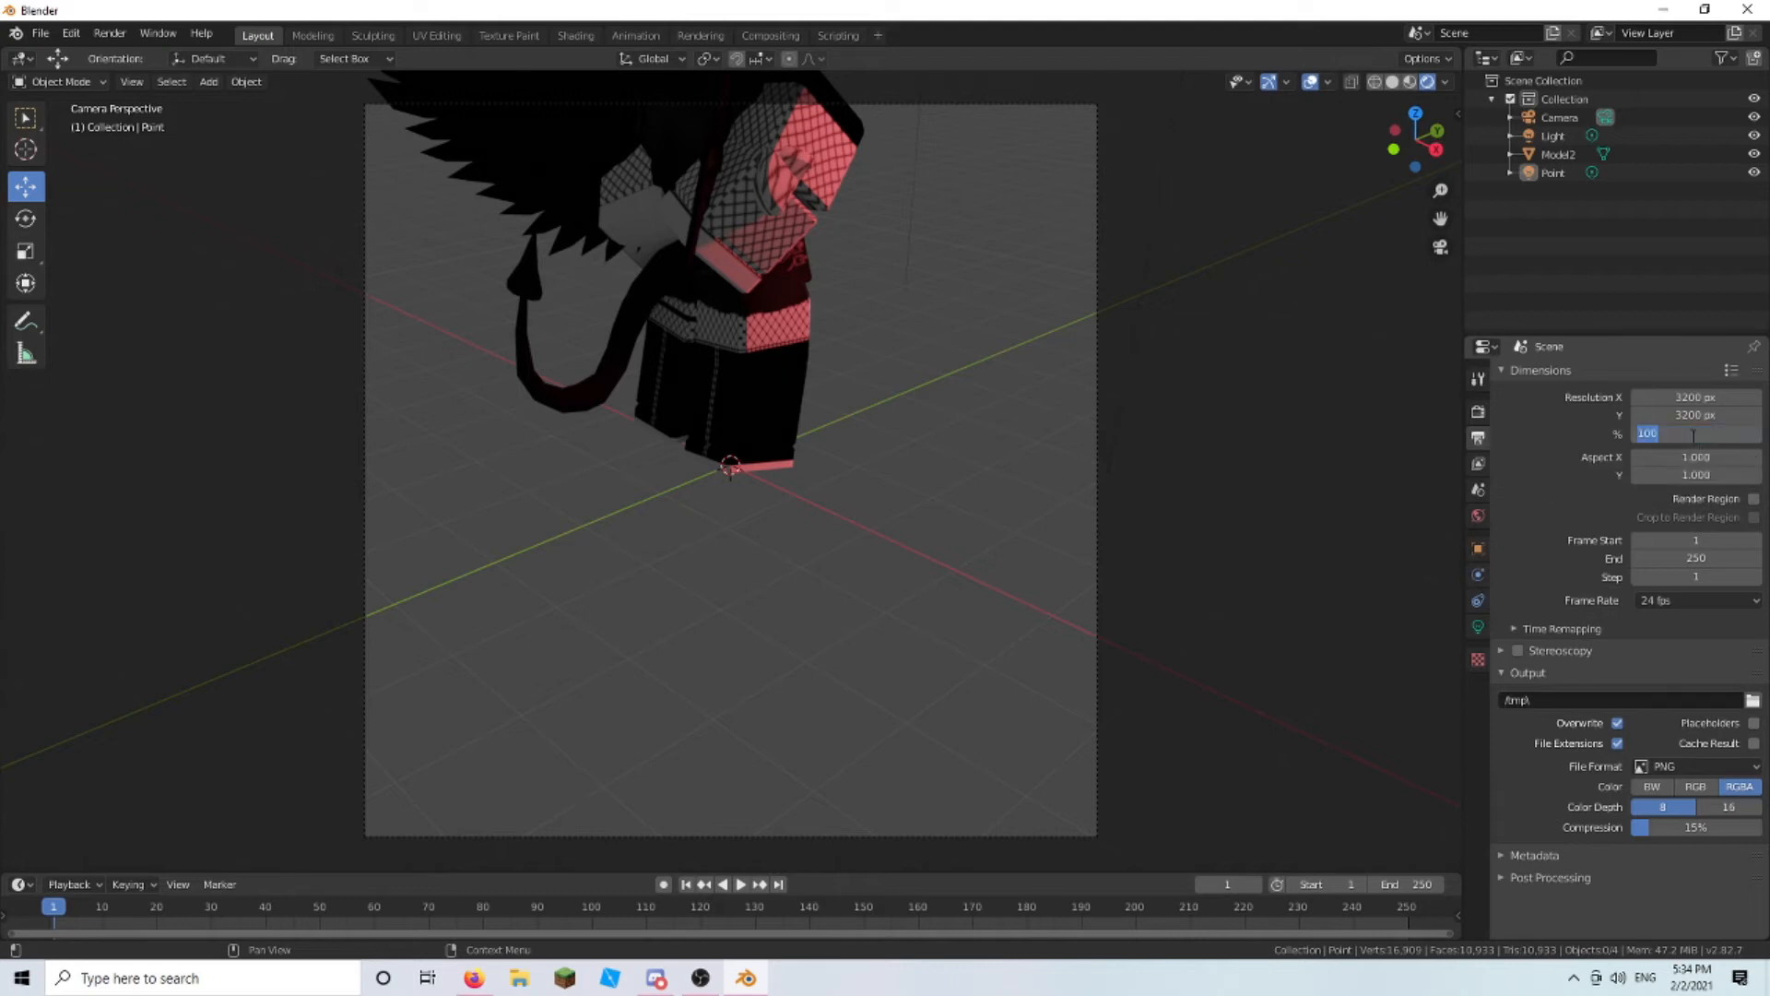
{"action": "type", "text": "135"}
{"action": "key", "text": "Return"}
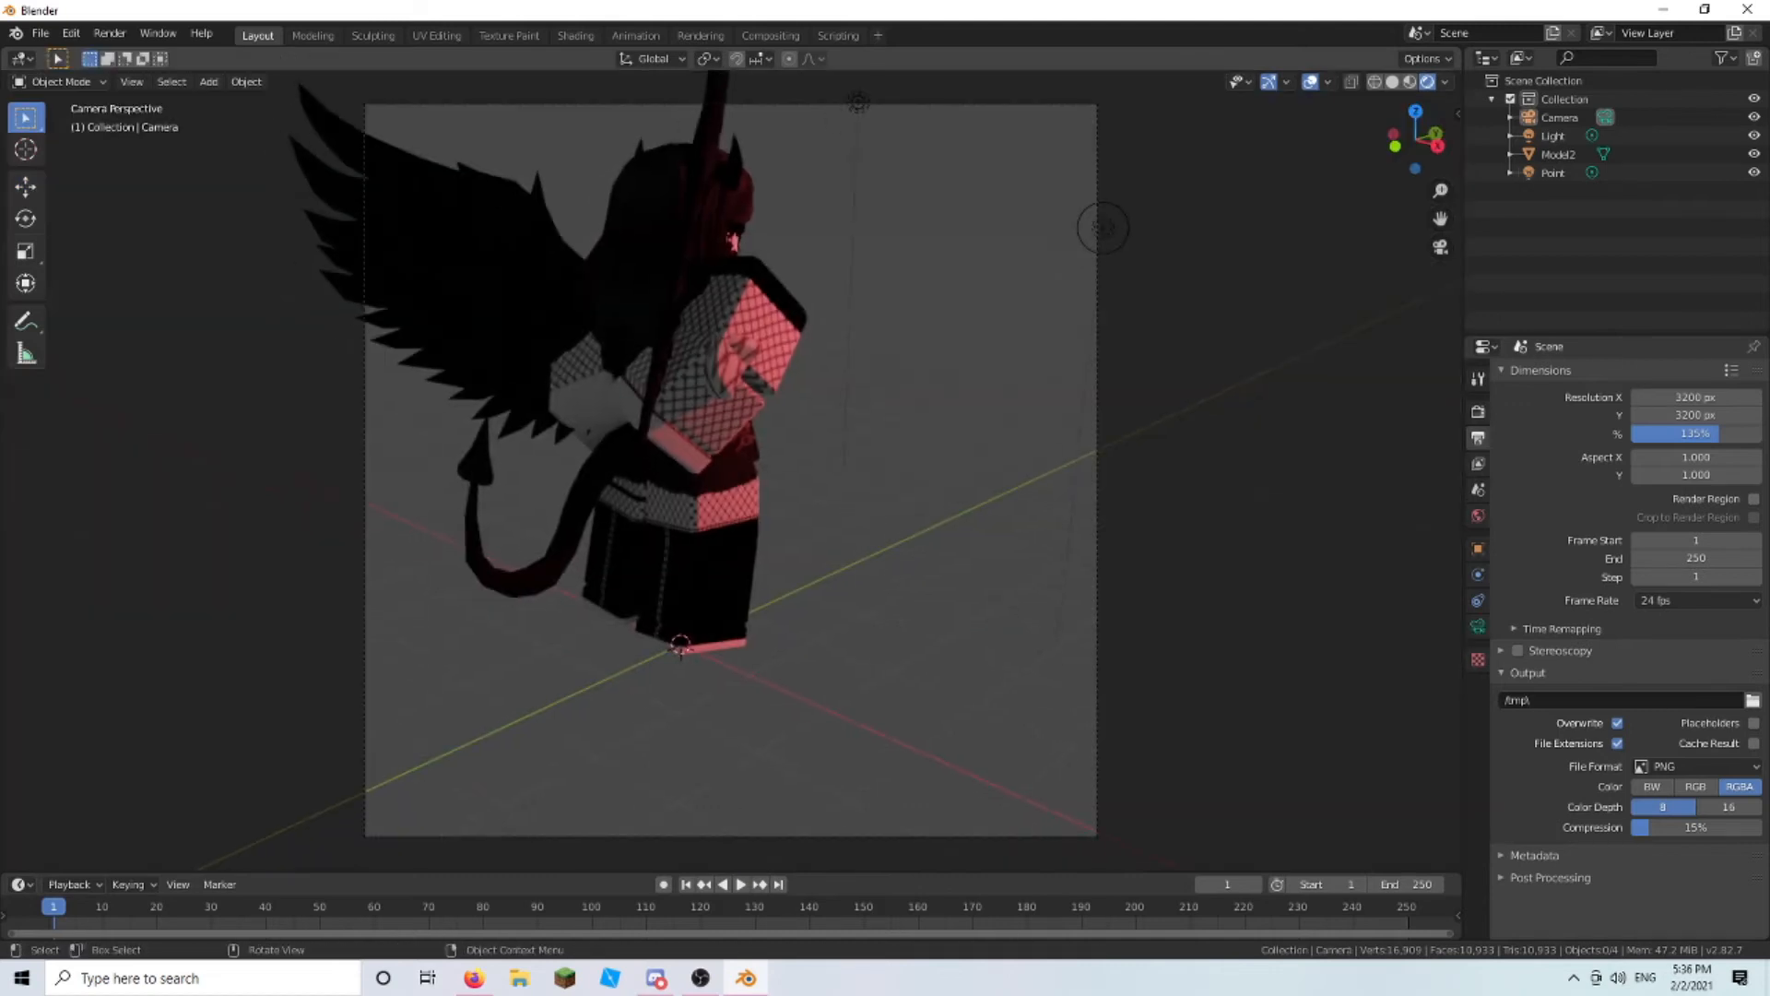
- Use Walk Navigation in camera view to bring the camera around from behind the avatar to face its front
{"action": "left_click", "coordinate": [141, 86]}
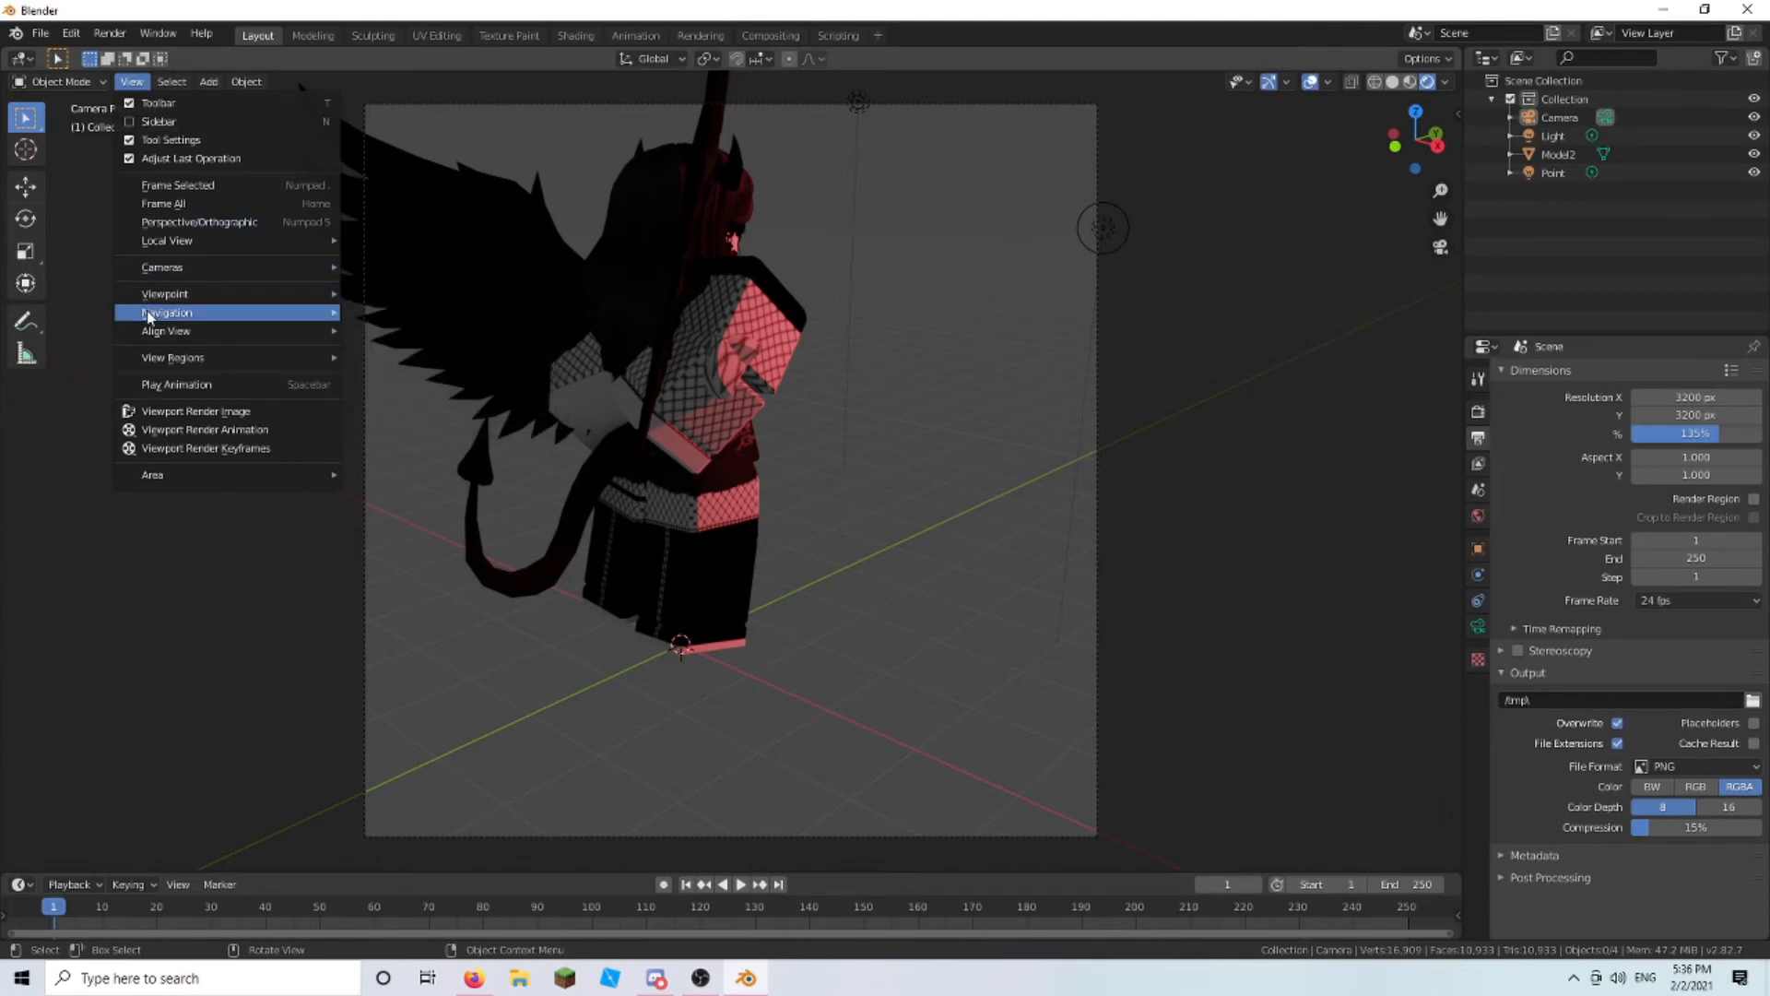
{"action": "mouse_move", "coordinate": [149, 314]}
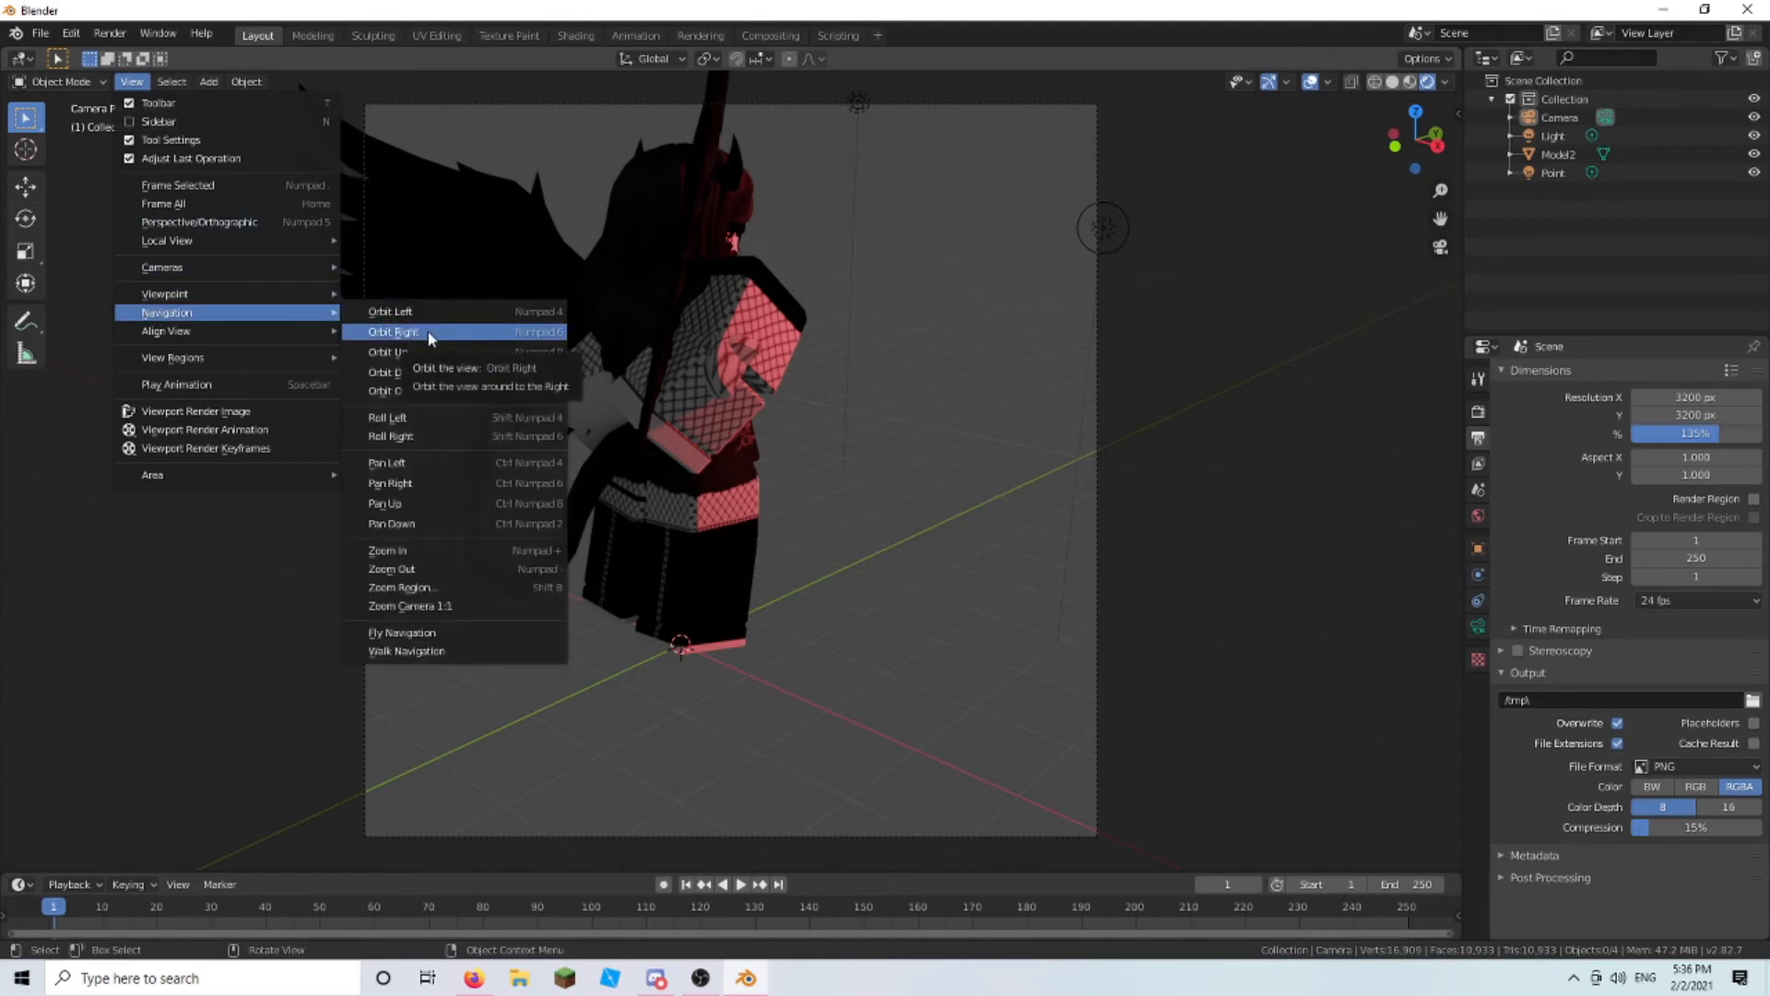
{"action": "left_click", "coordinate": [412, 653]}
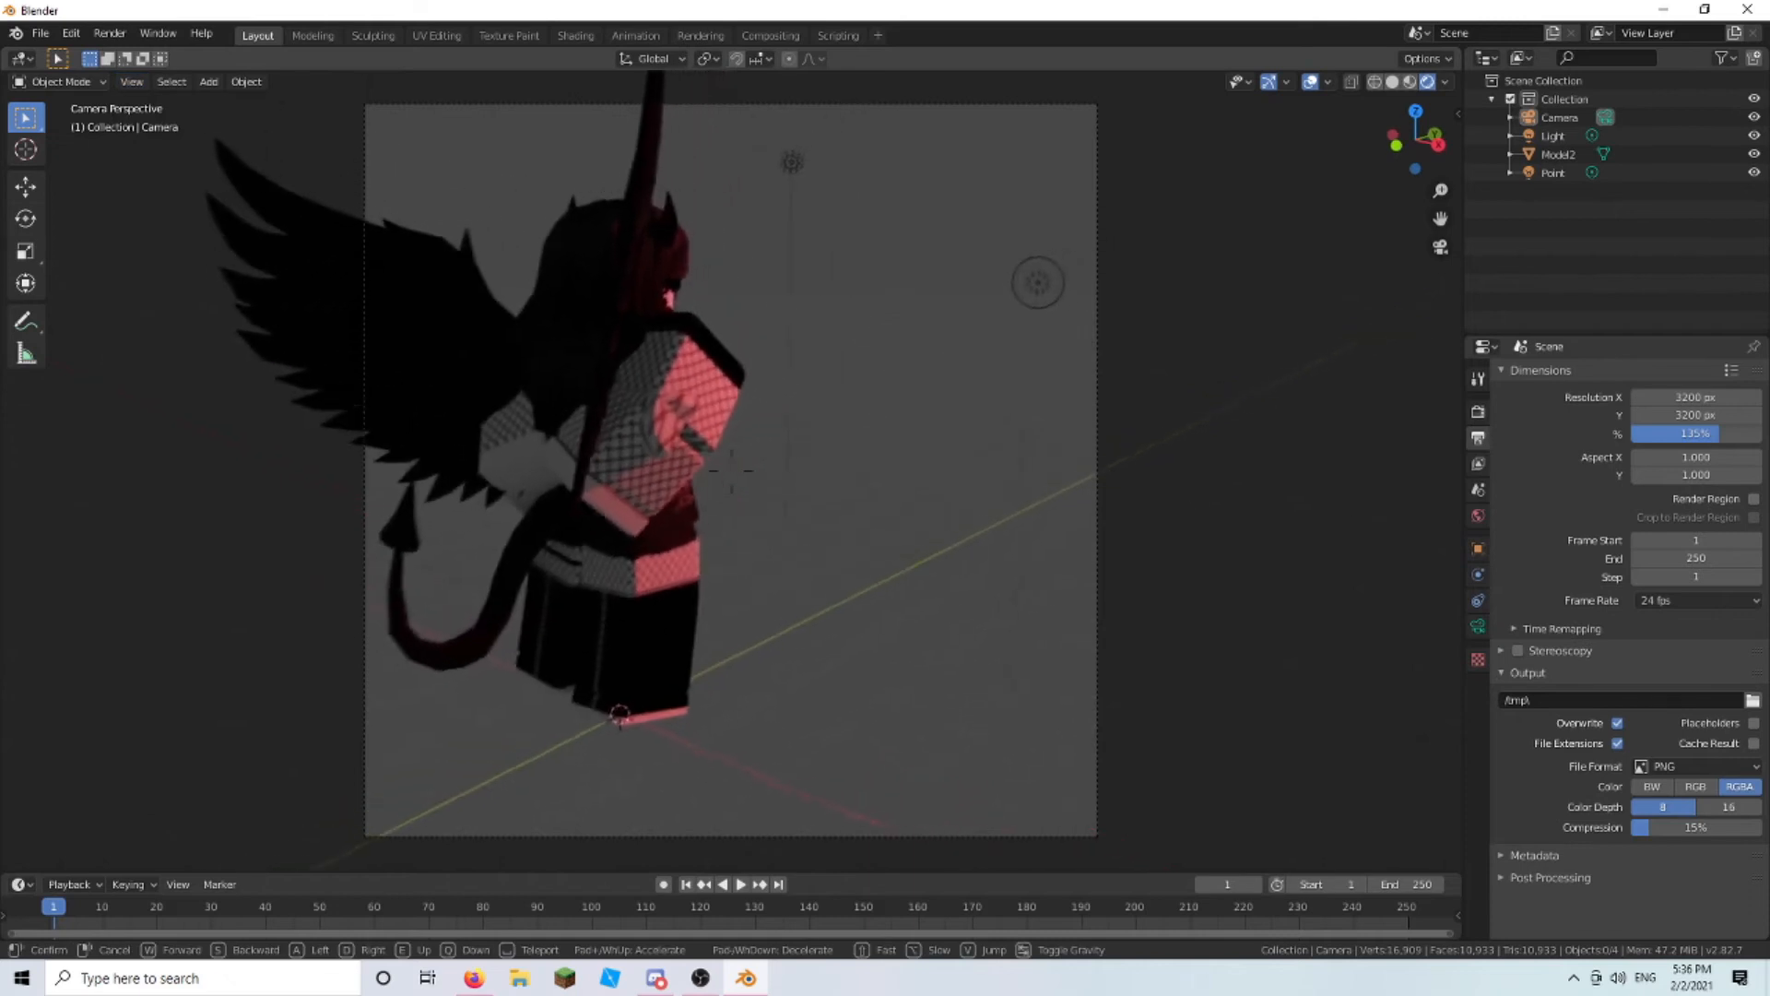
{"action": "key", "text": "w"}
{"action": "key", "text": "d"}
{"action": "key", "text": "w"}
{"action": "key", "text": "d"}
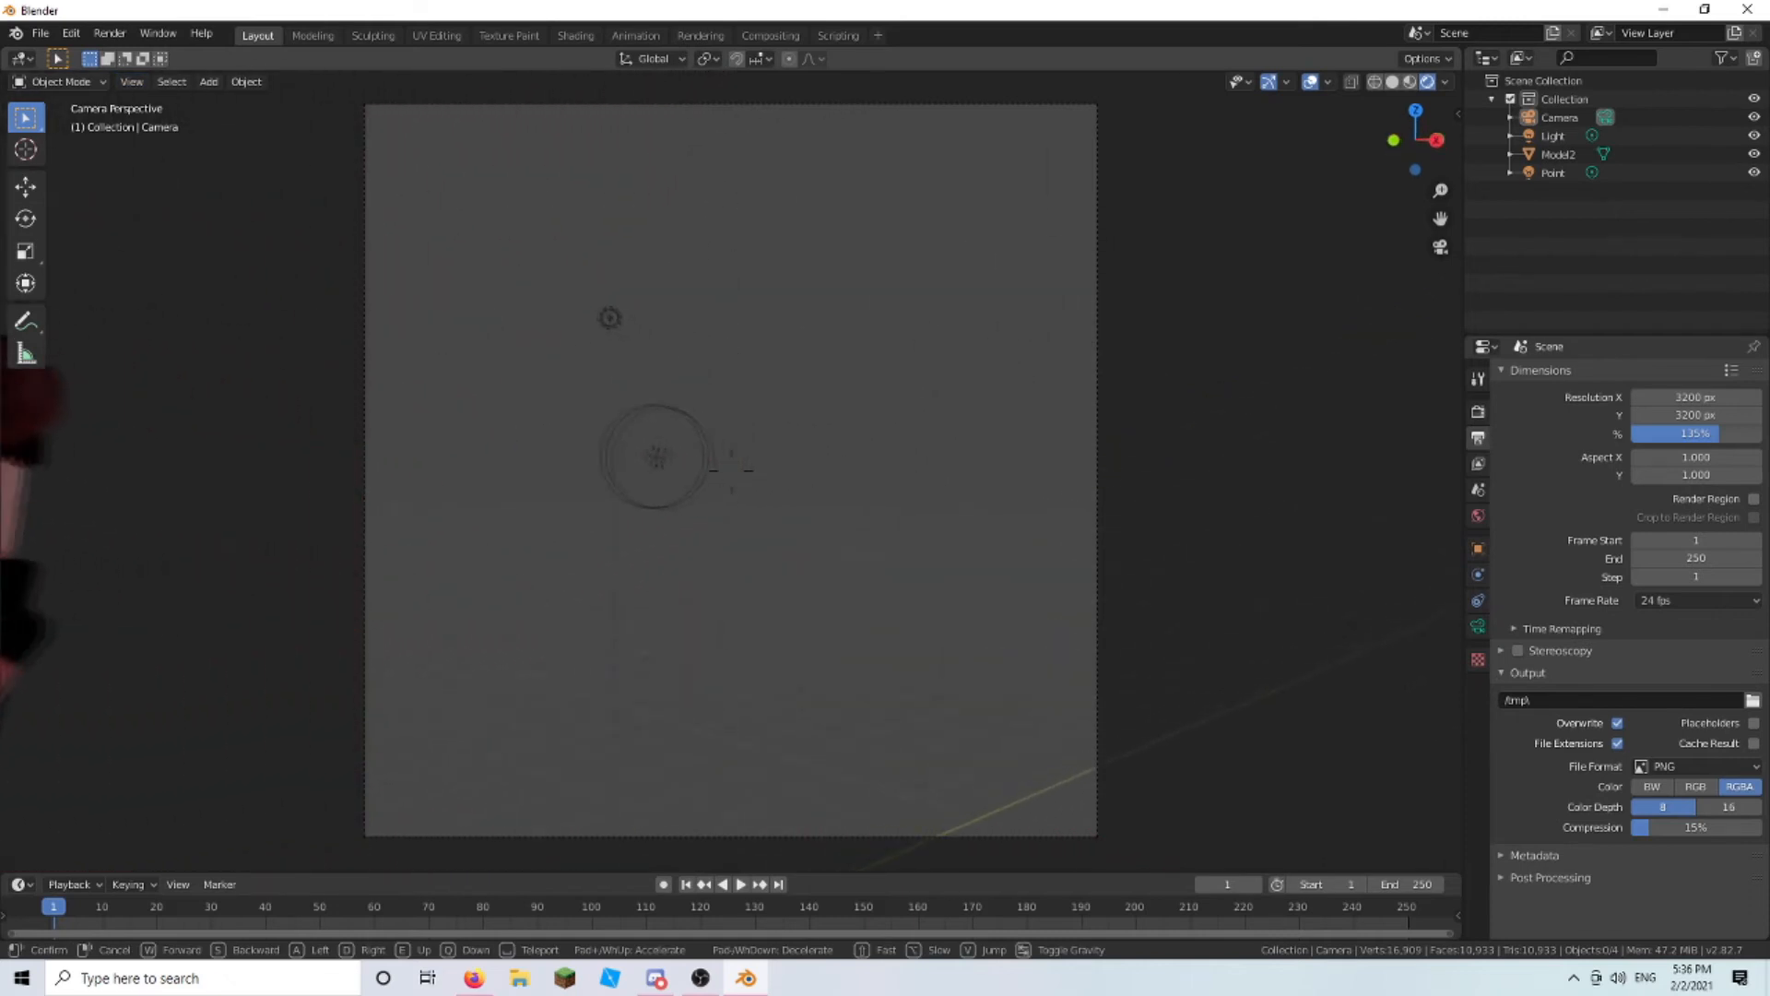
{"action": "key", "text": "d"}
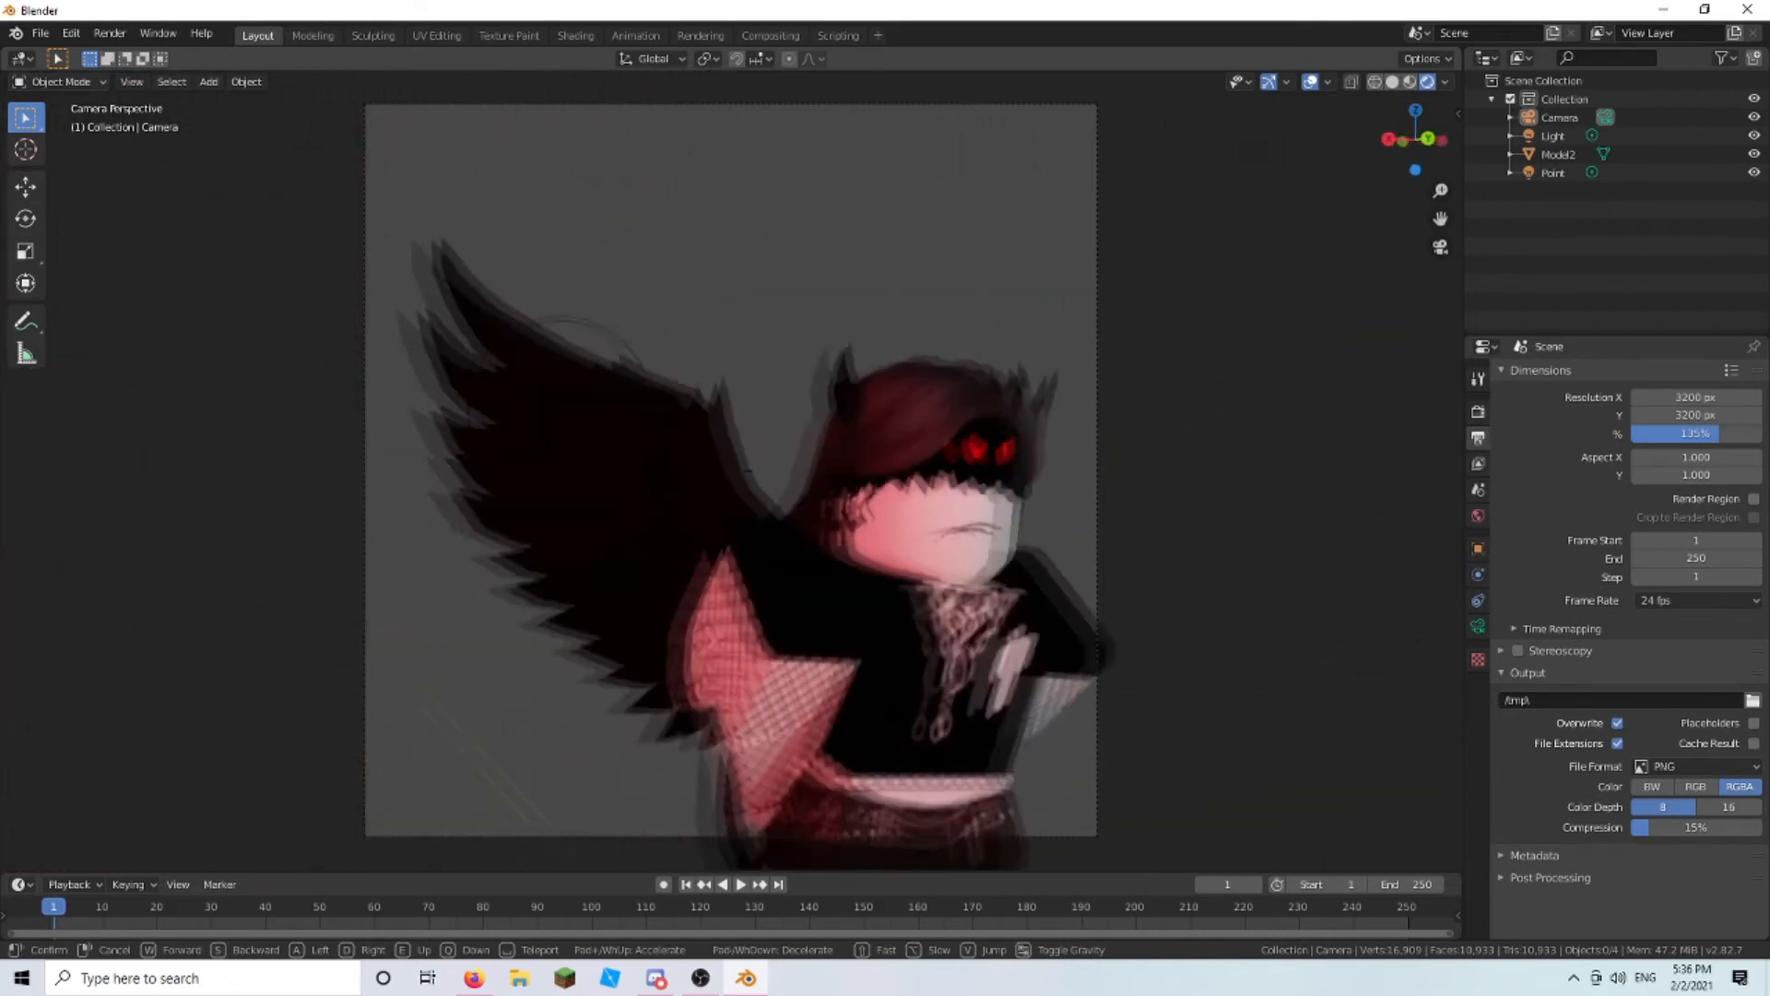
{"action": "key", "text": "w"}
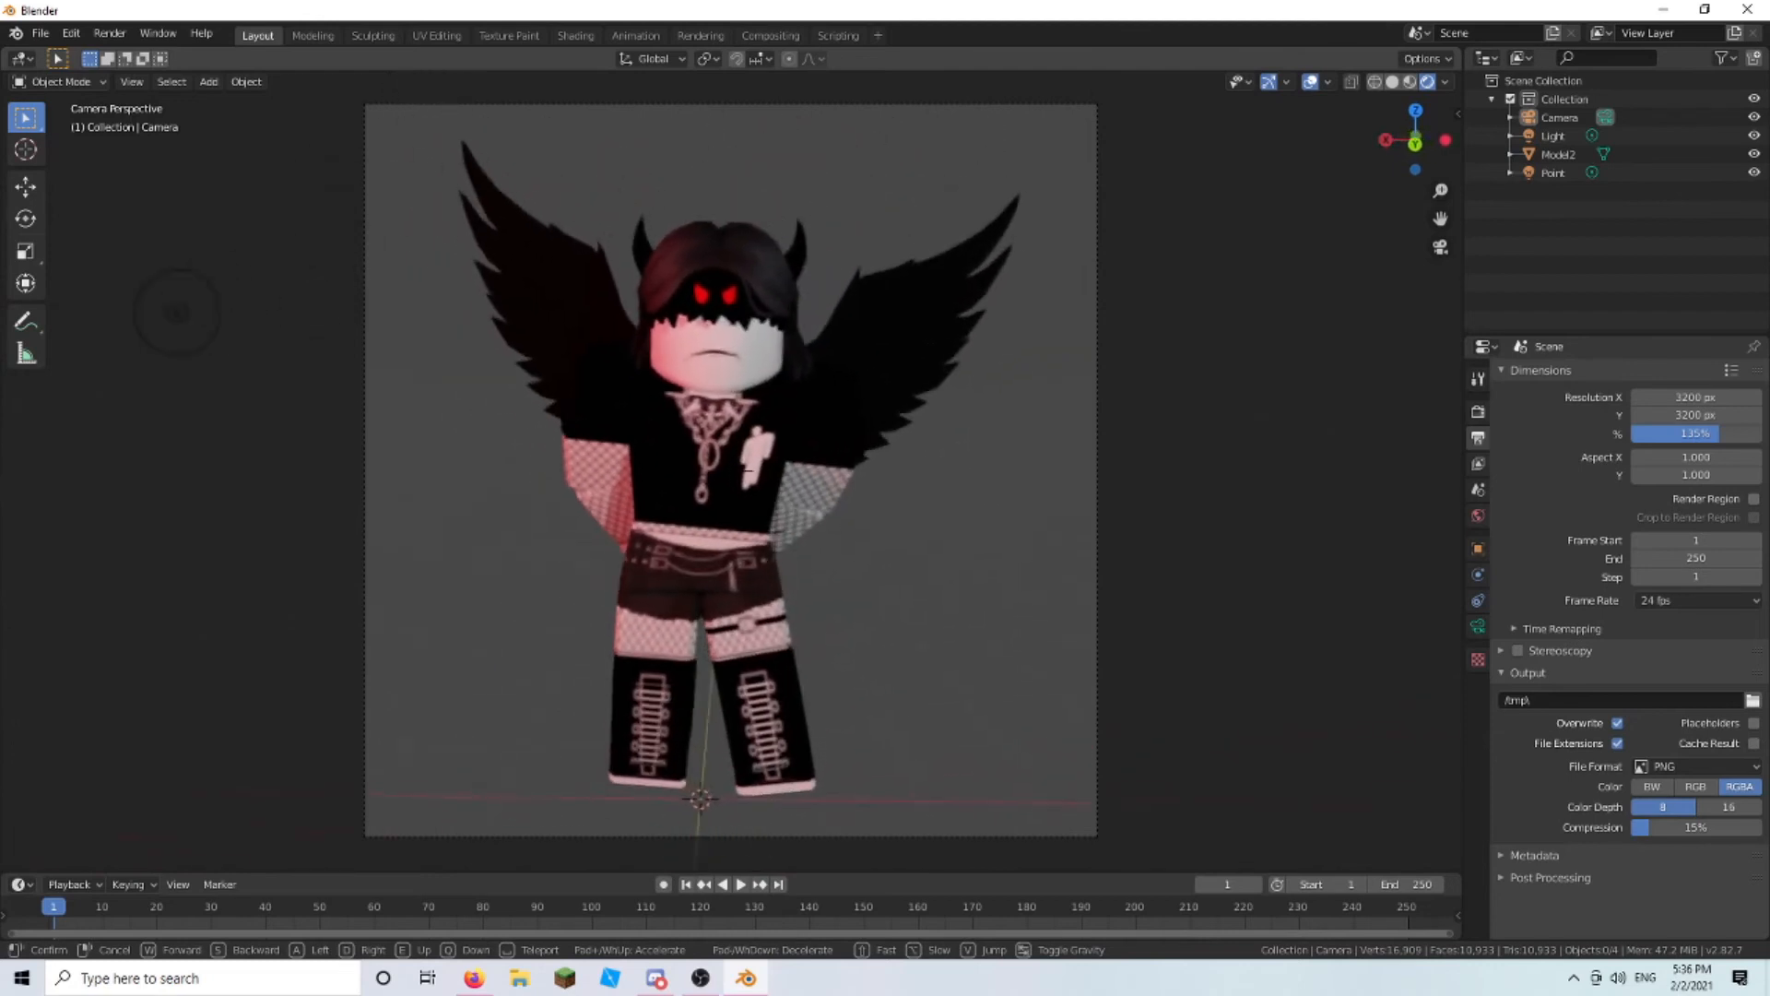
- Adjust the camera's distance, height and sideways position so the whole avatar, from wing tips to feet, fills the square frame
{"action": "key", "text": "w"}
{"action": "key", "text": "s"}
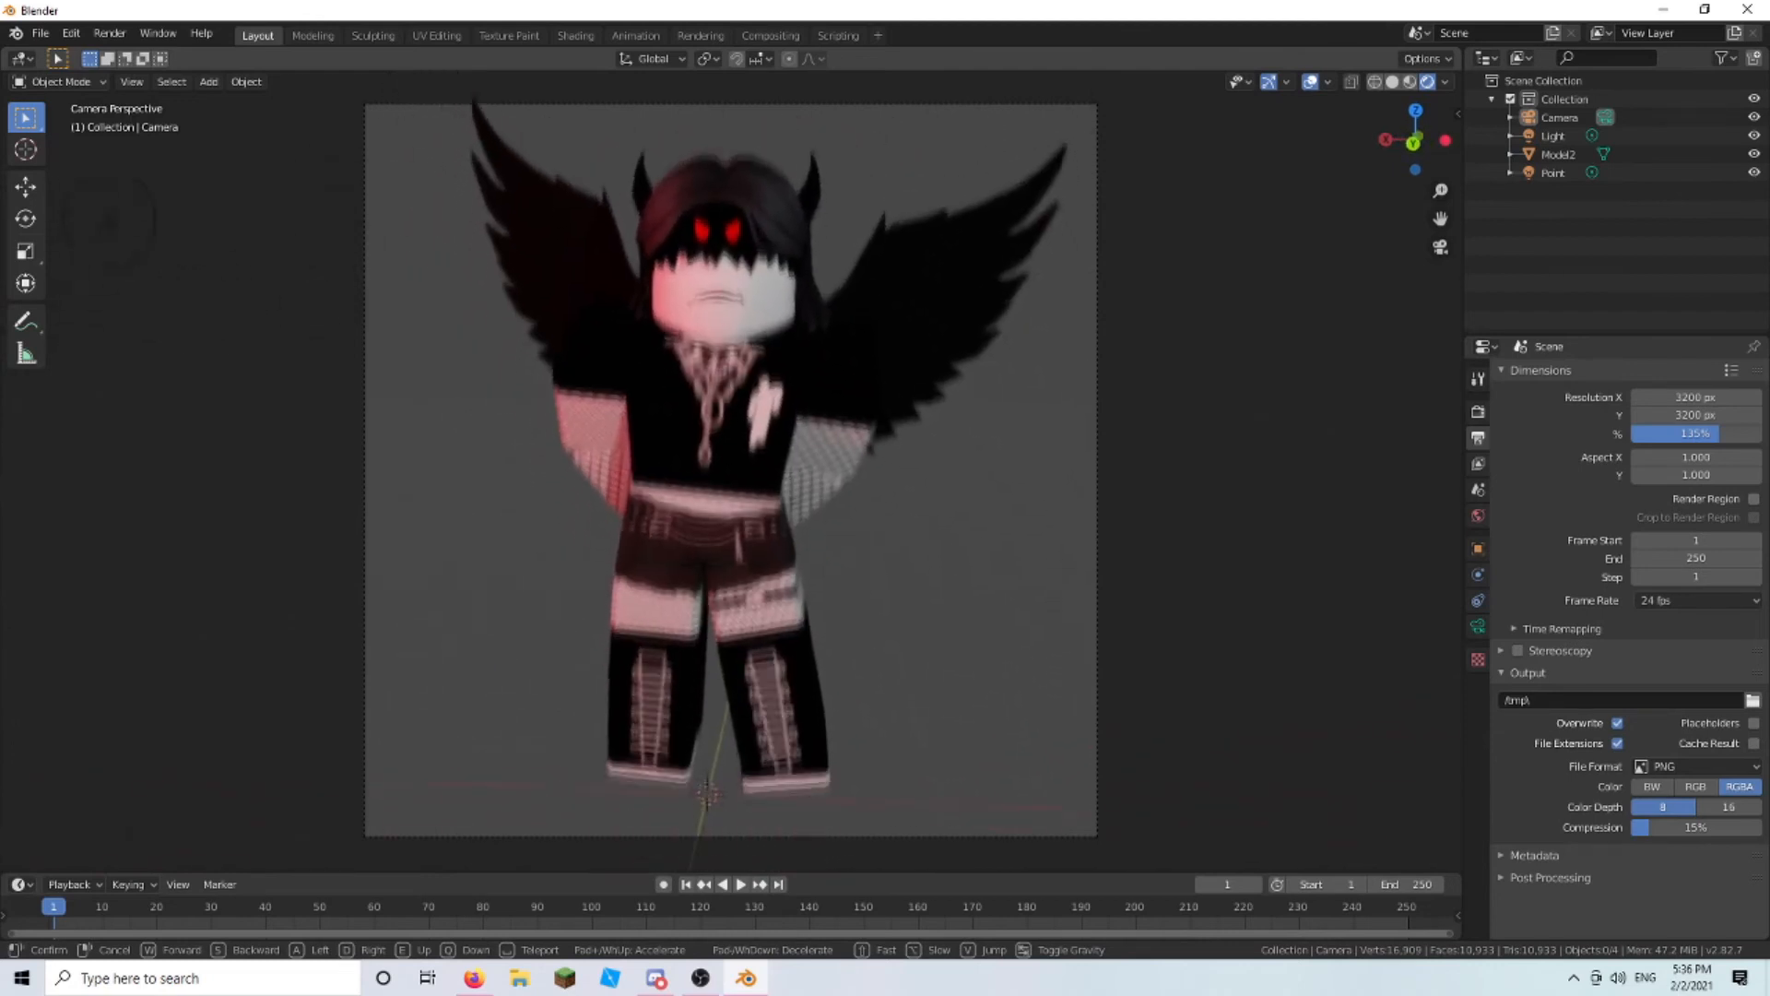
{"action": "key", "text": "q"}
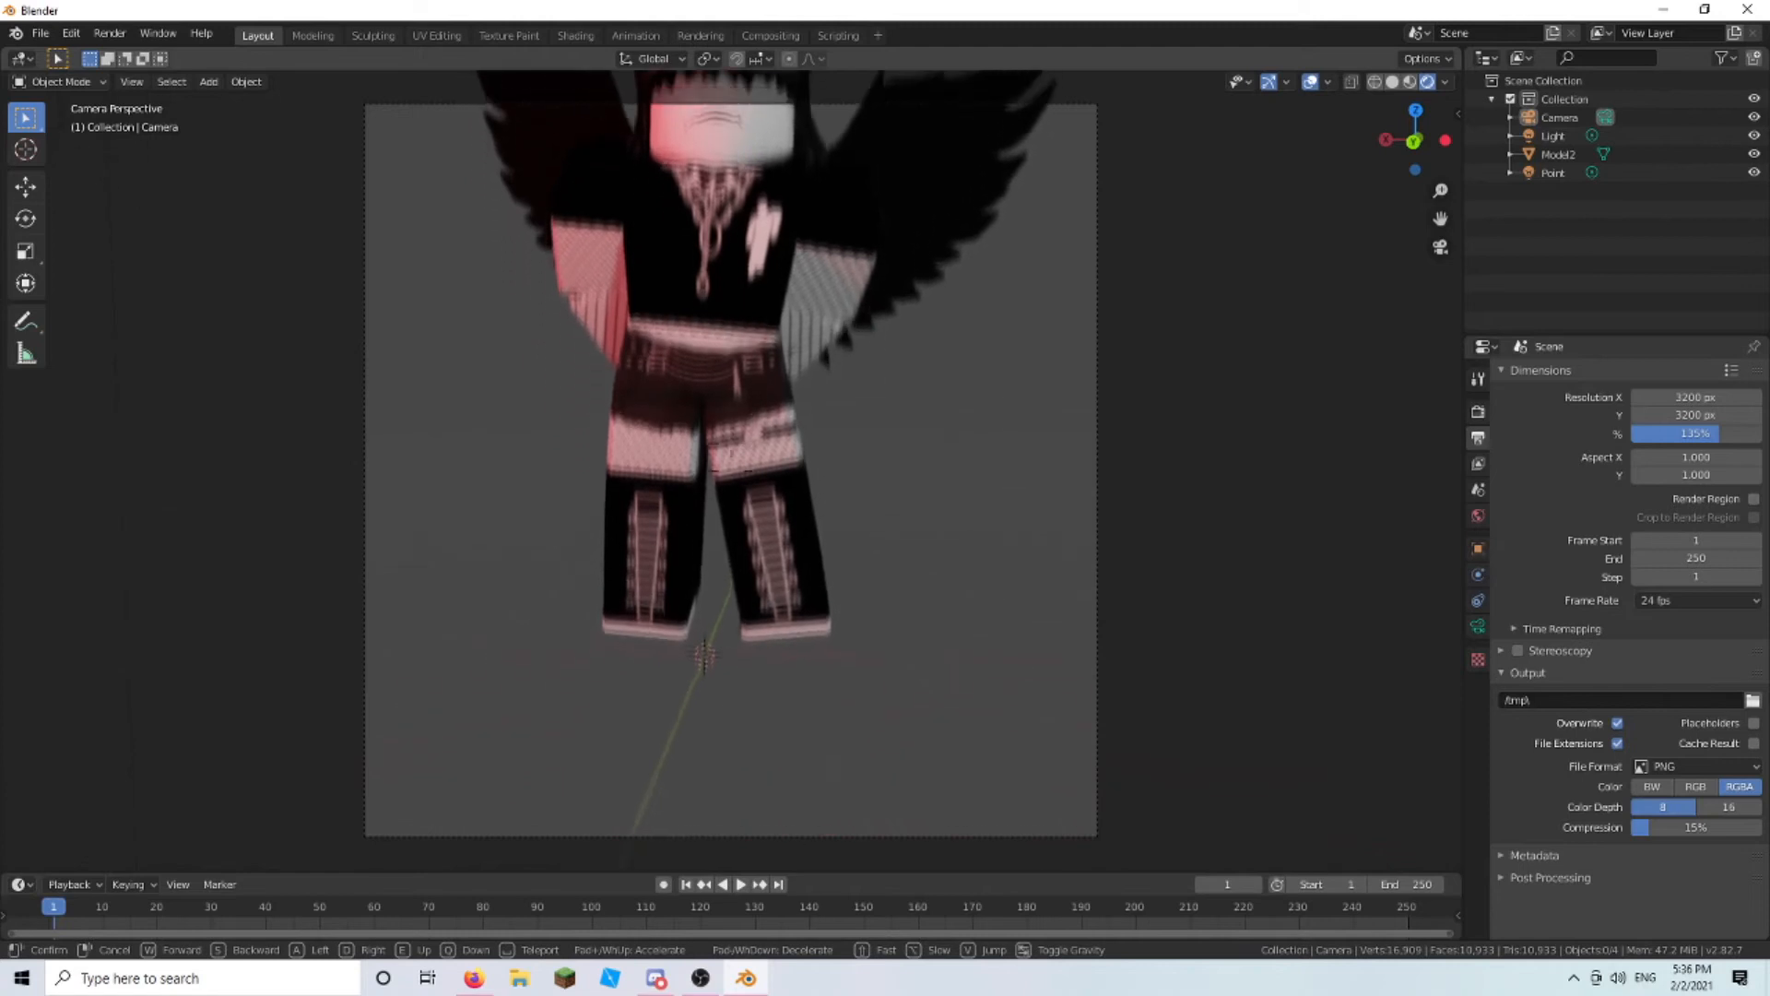
{"action": "key", "text": "e"}
{"action": "key", "text": "e"}
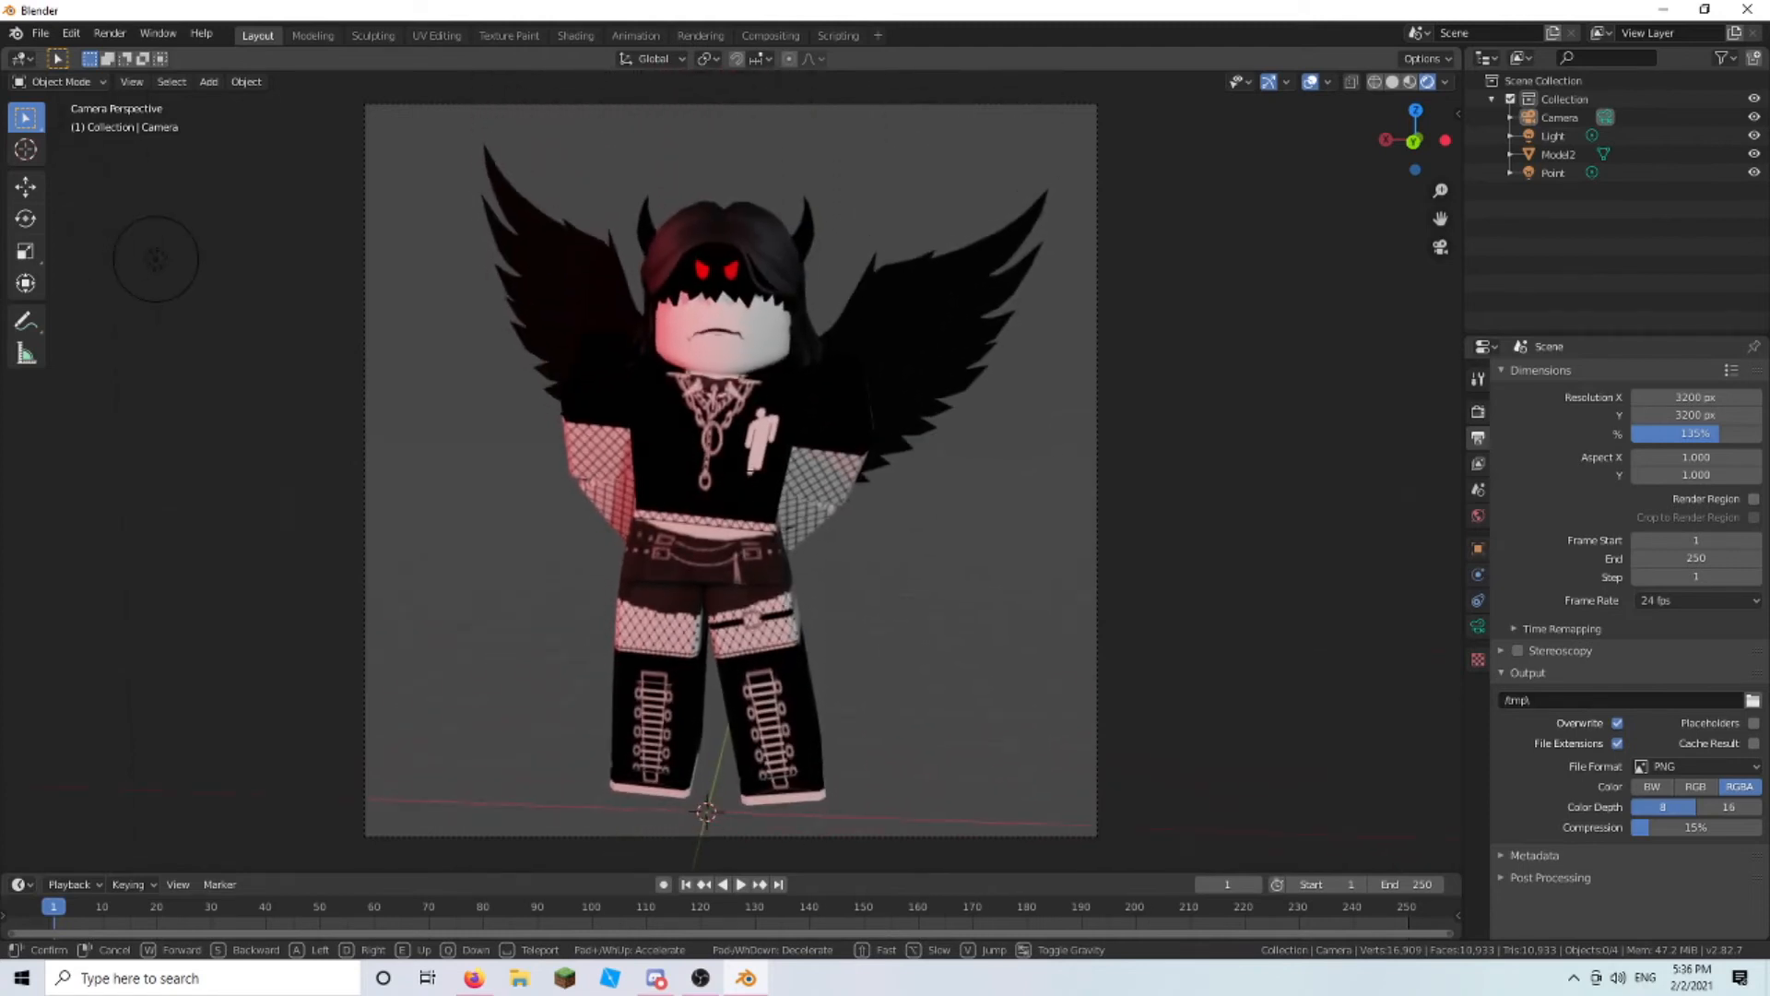
{"action": "key", "text": "w"}
{"action": "key", "text": "a"}
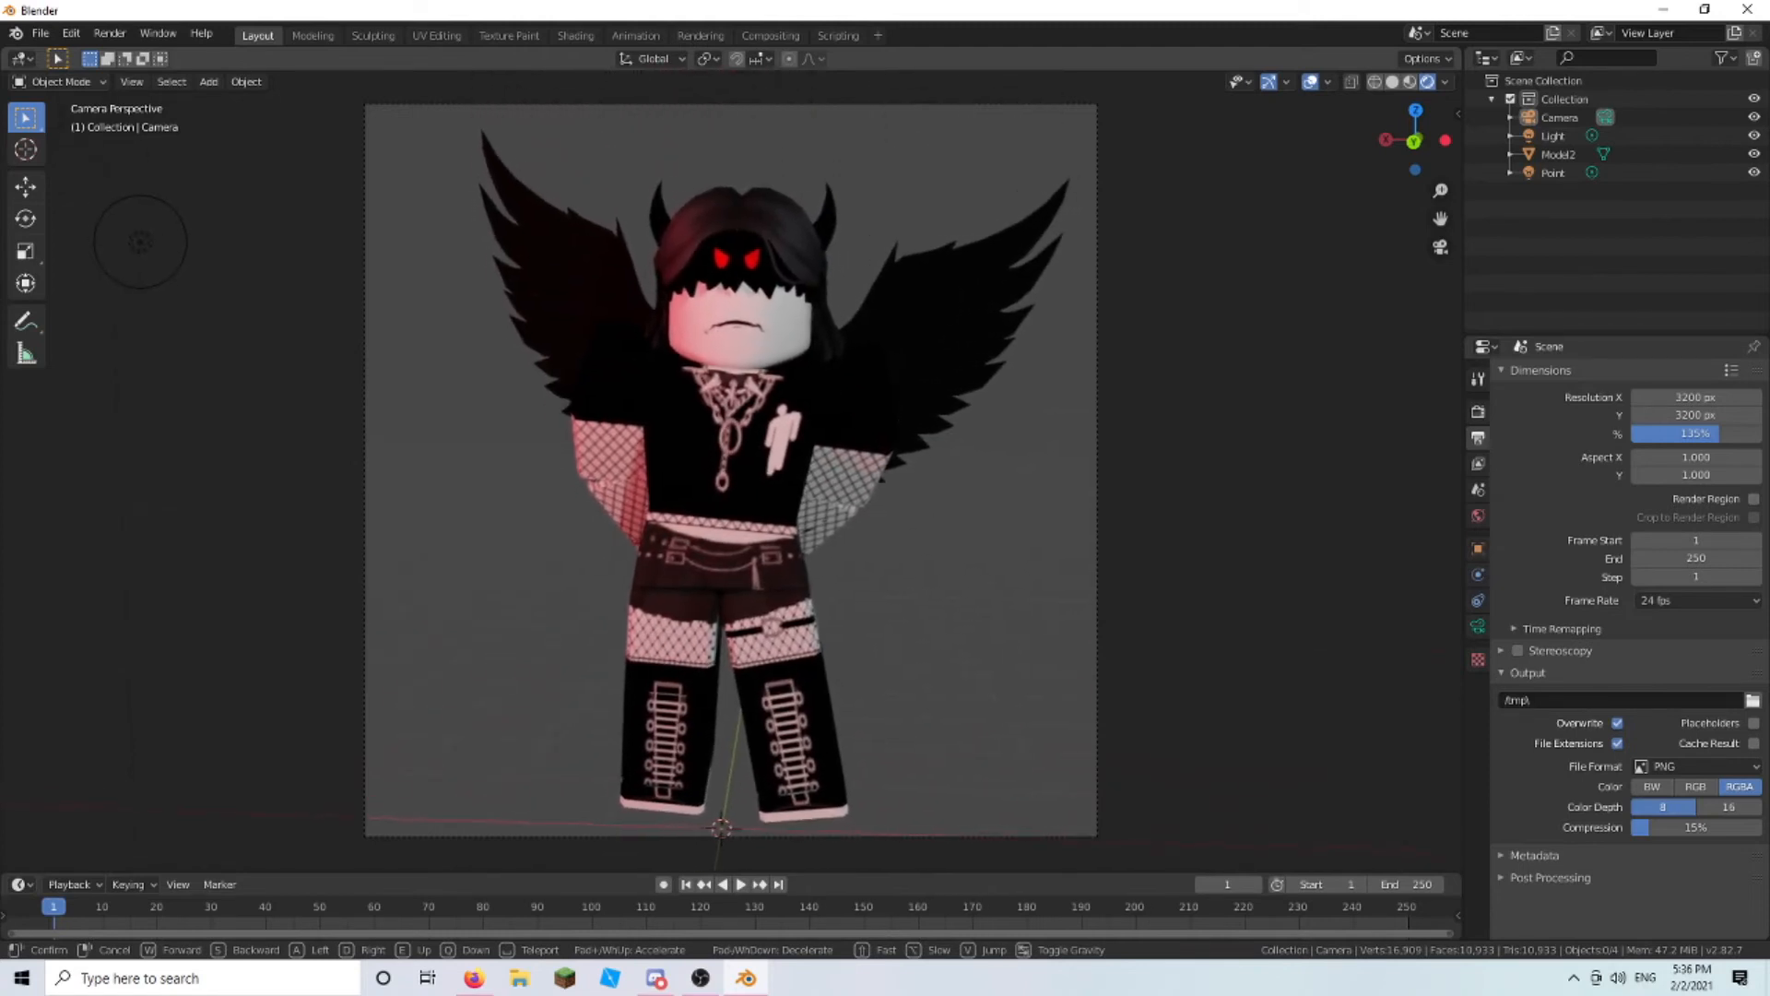
{"action": "key", "text": "a"}
{"action": "key", "text": "d"}
{"action": "key", "text": "w"}
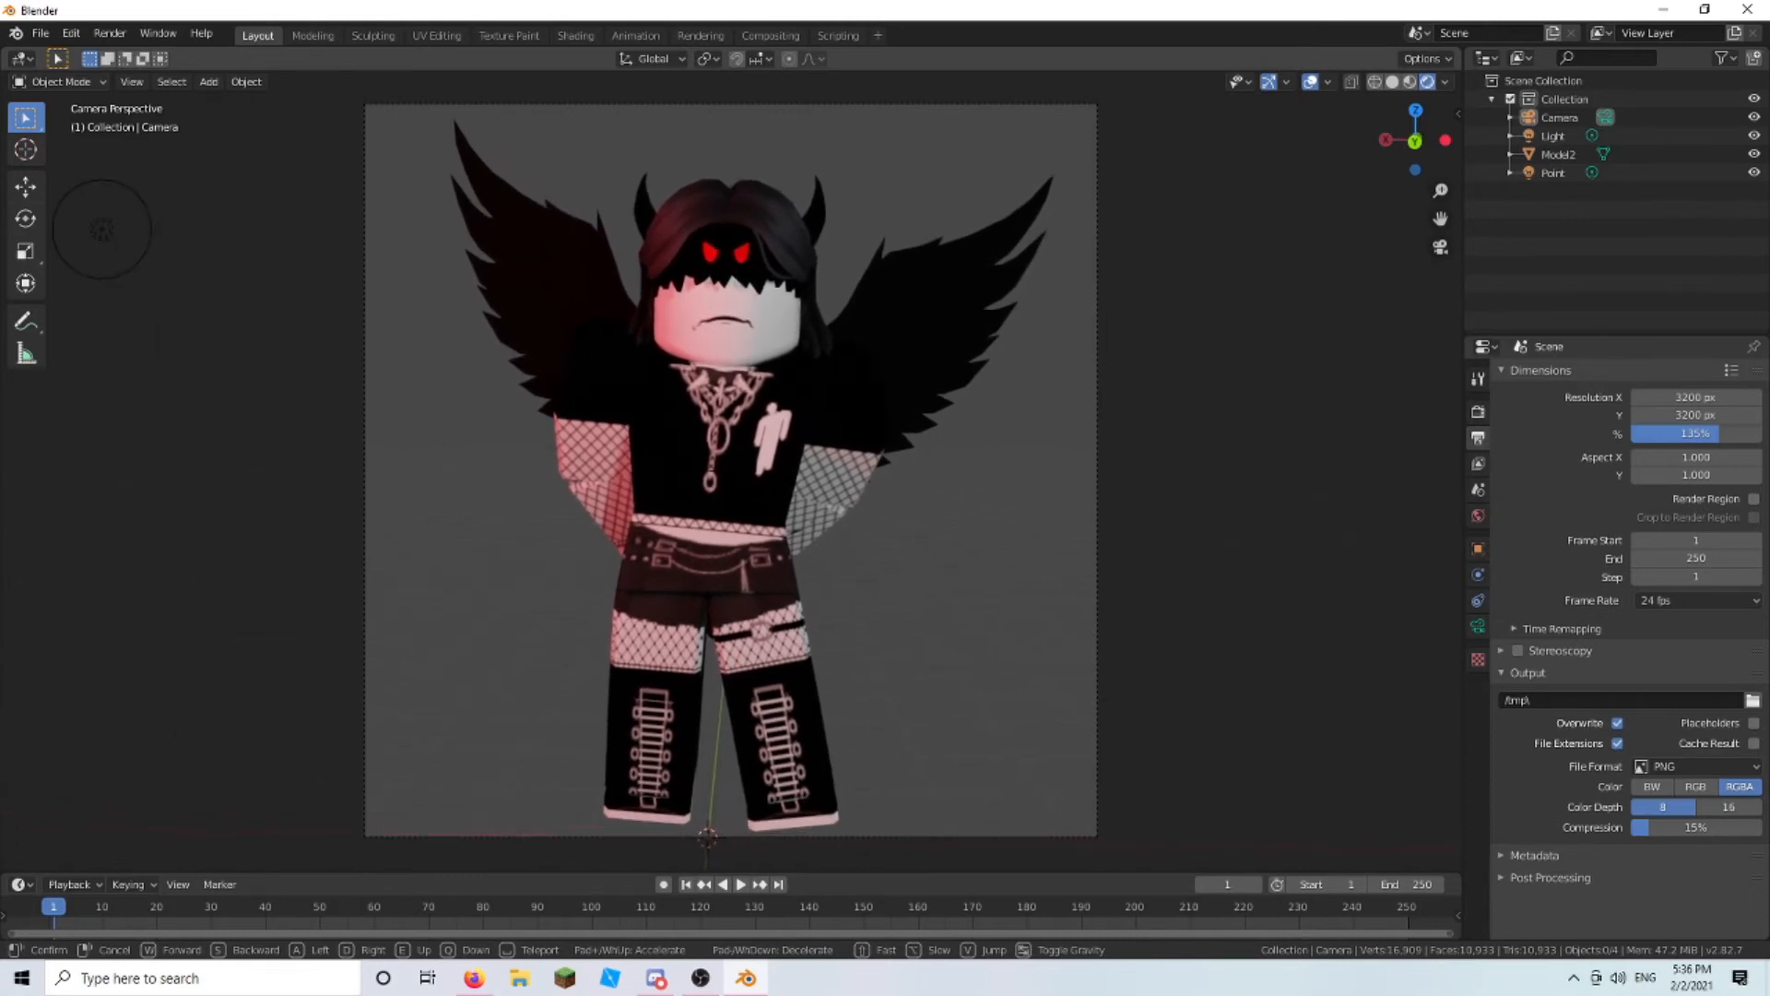
{"action": "left_click", "coordinate": [730, 467]}
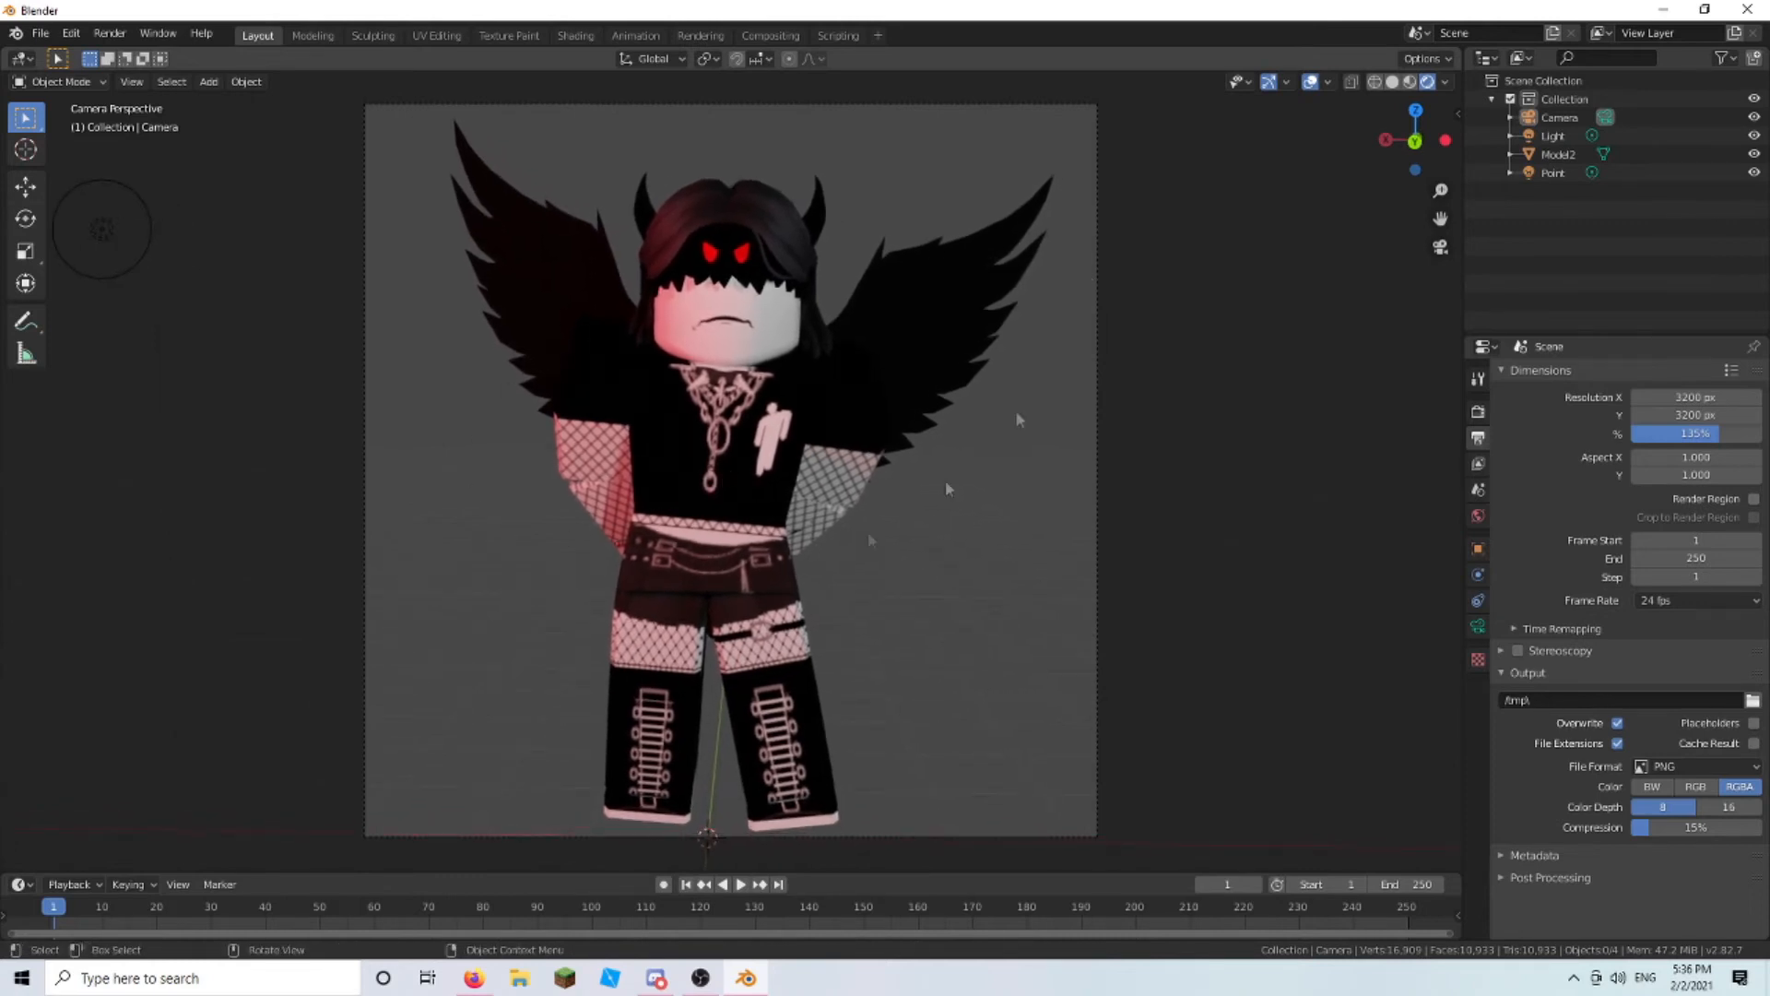
- Rotate the camera slightly so the avatar appears tilted in the frame, and check the result in camera view
{"action": "left_click", "coordinate": [1440, 247]}
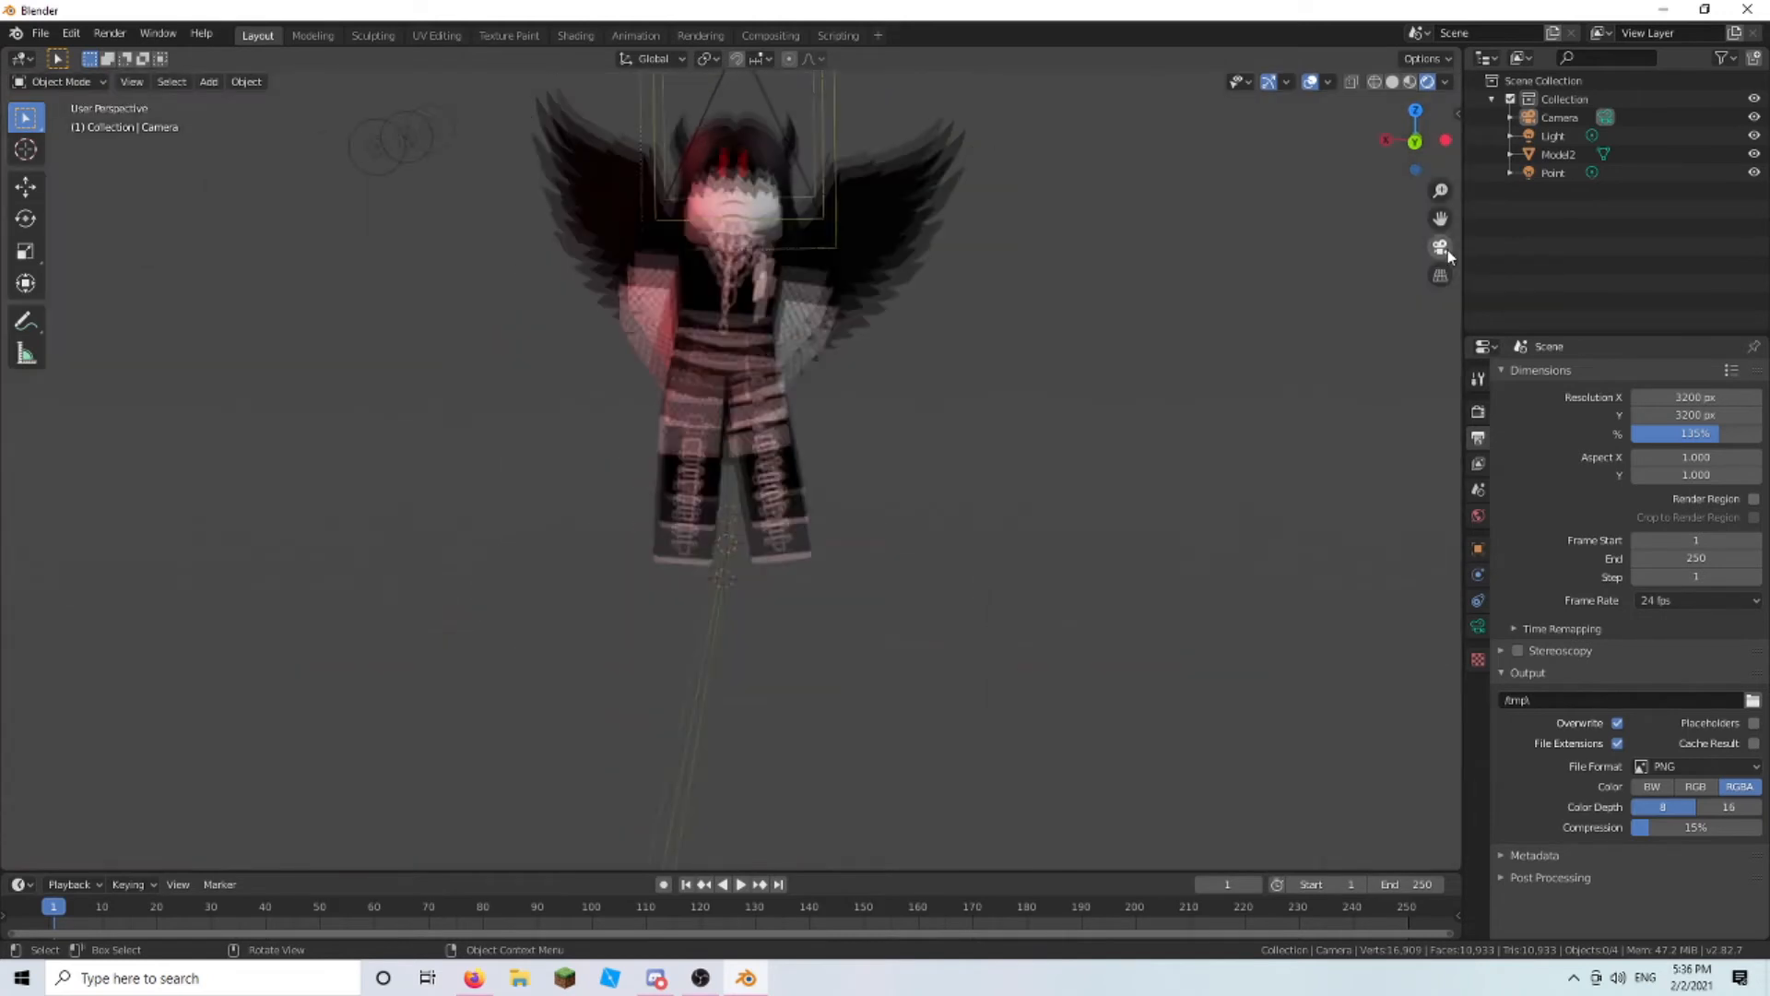
{"action": "middle_click_drag", "start_coordinate": [1003, 329], "coordinate": [906, 240]}
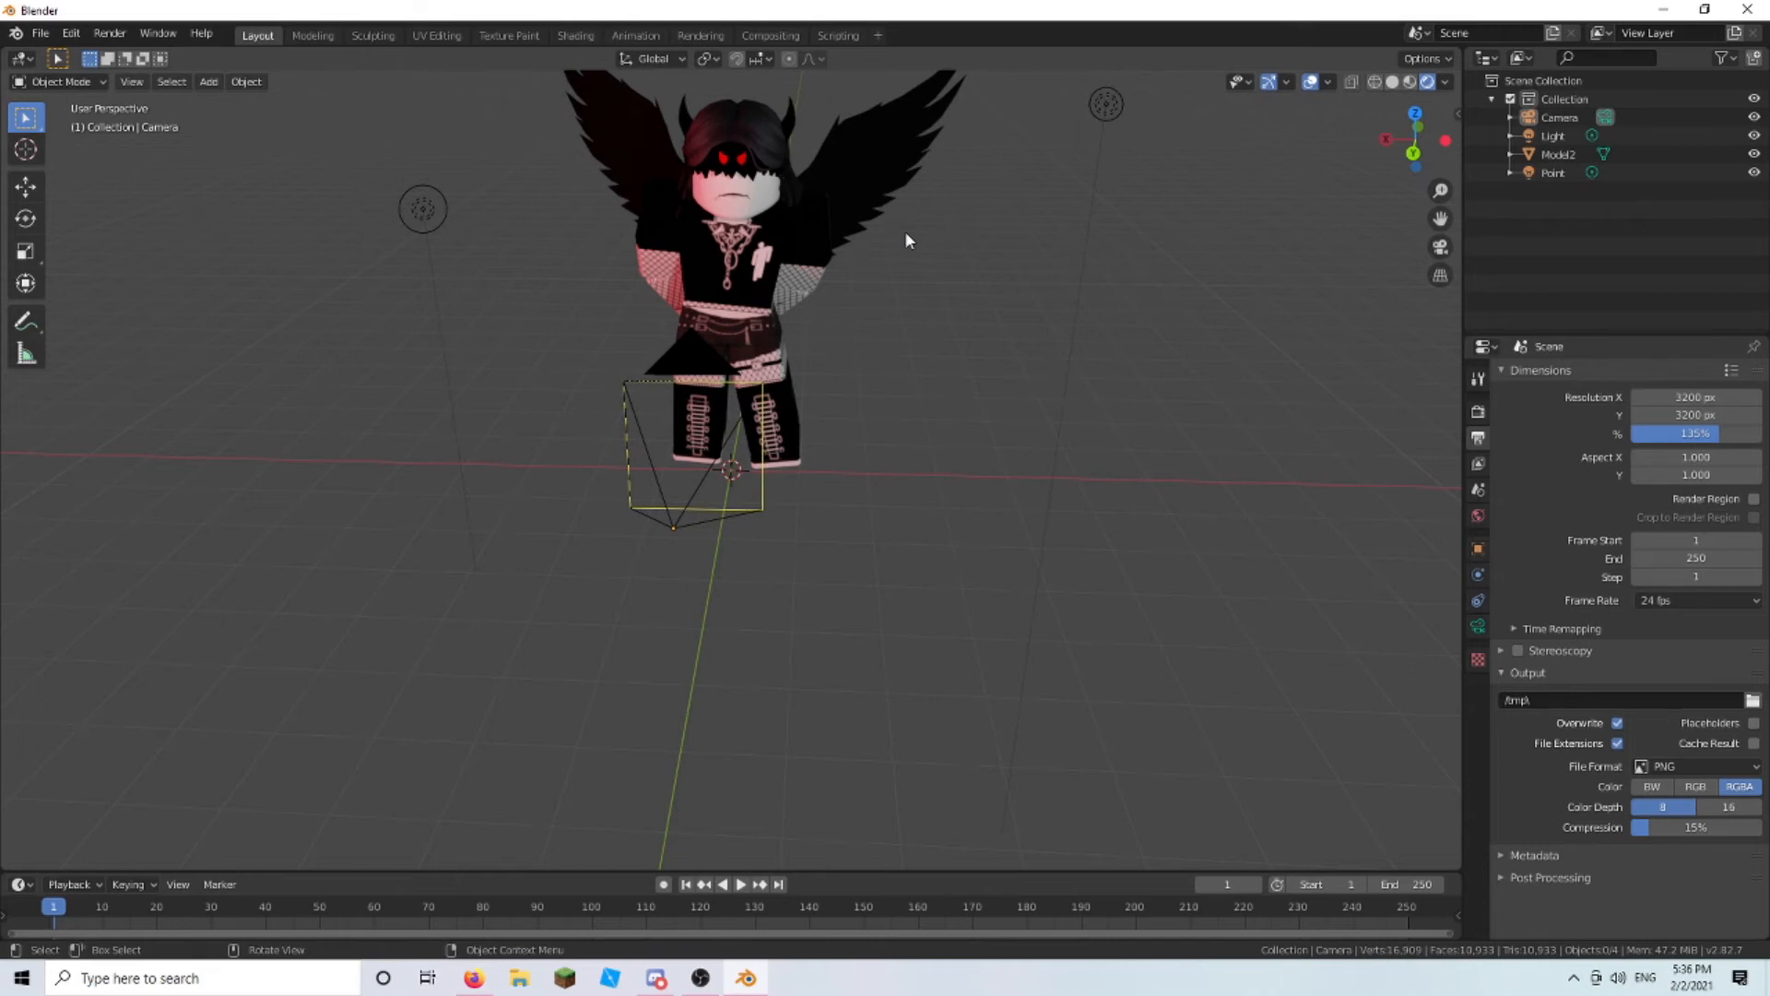
{"action": "key", "text": "KP_0"}
{"action": "key", "text": "KP_0"}
{"action": "left_click", "coordinate": [37, 219]}
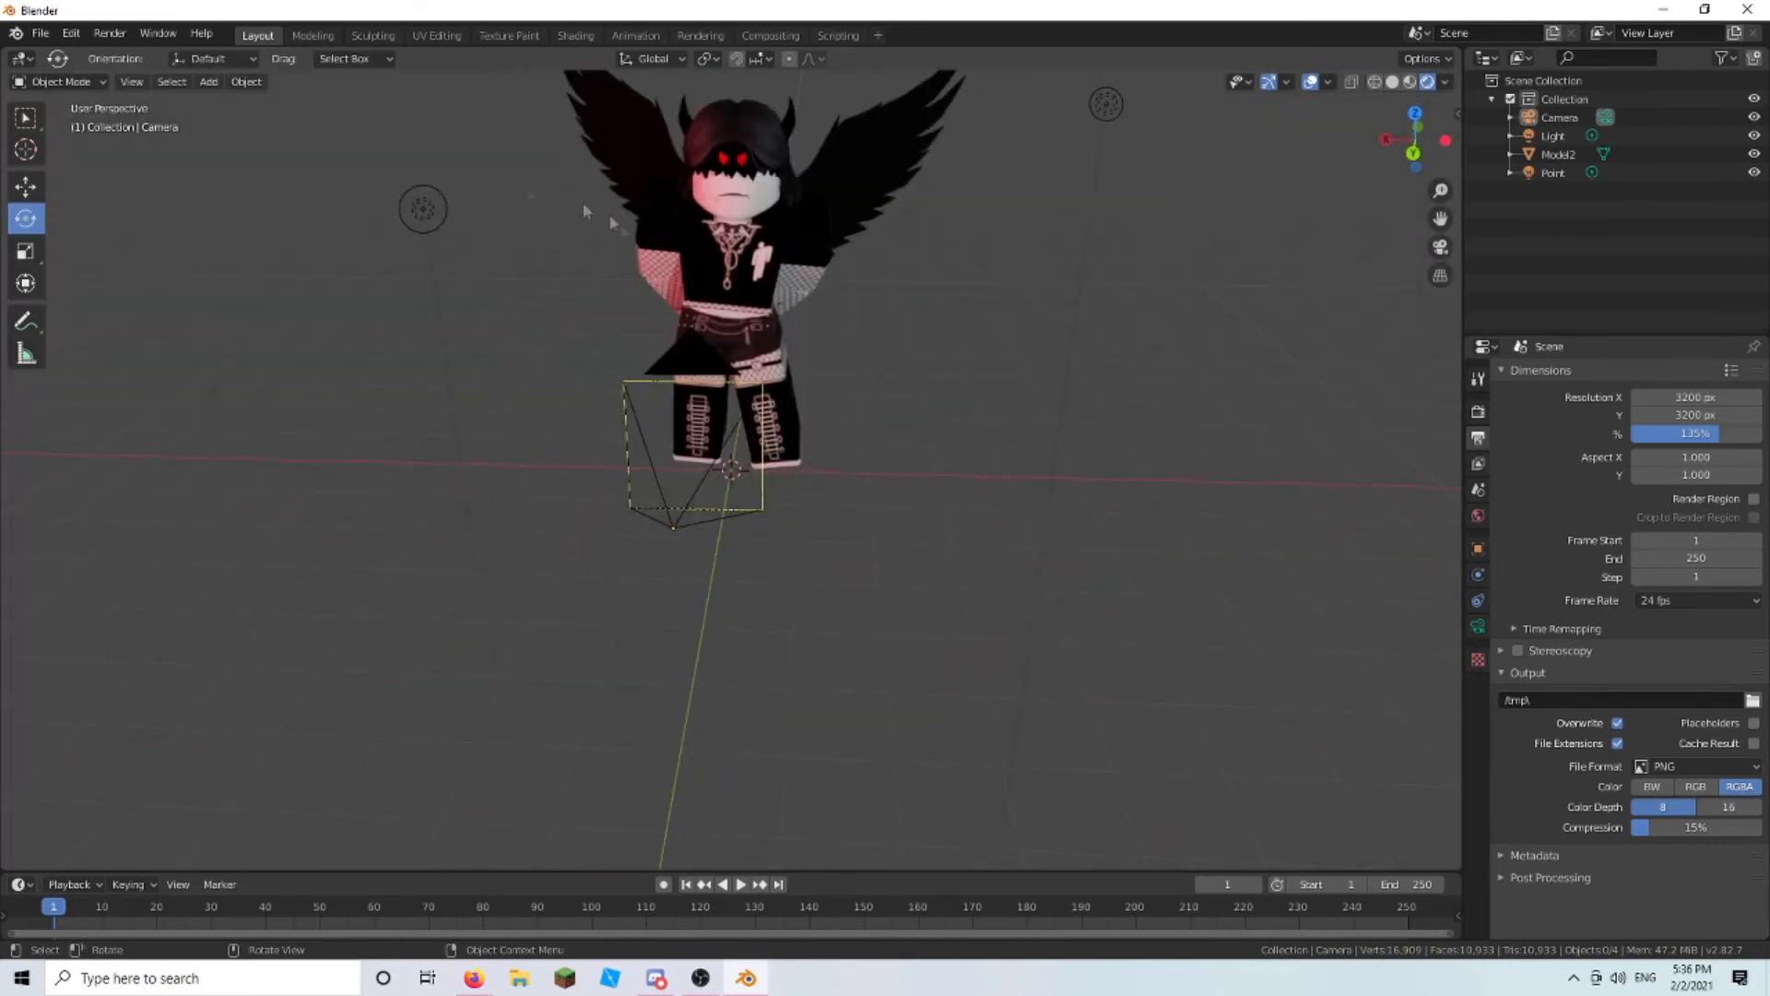
{"action": "left_click", "coordinate": [714, 473]}
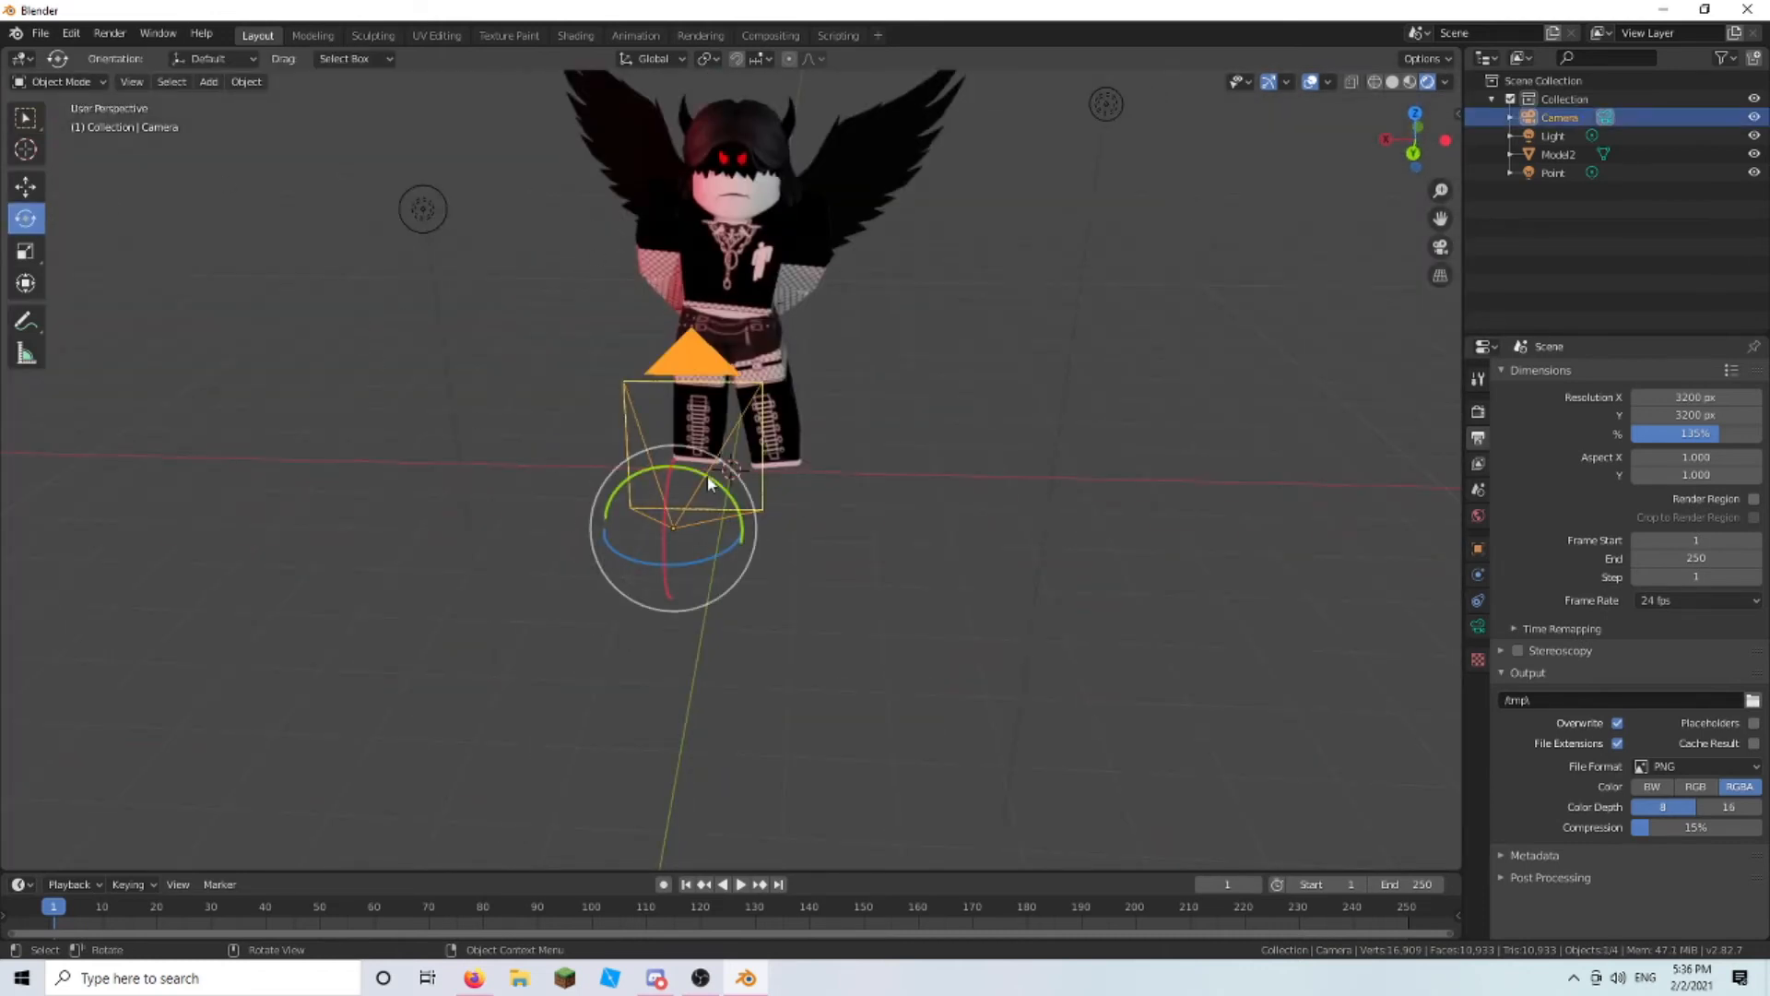
{"action": "left_click_drag", "start_coordinate": [714, 478], "coordinate": [725, 478]}
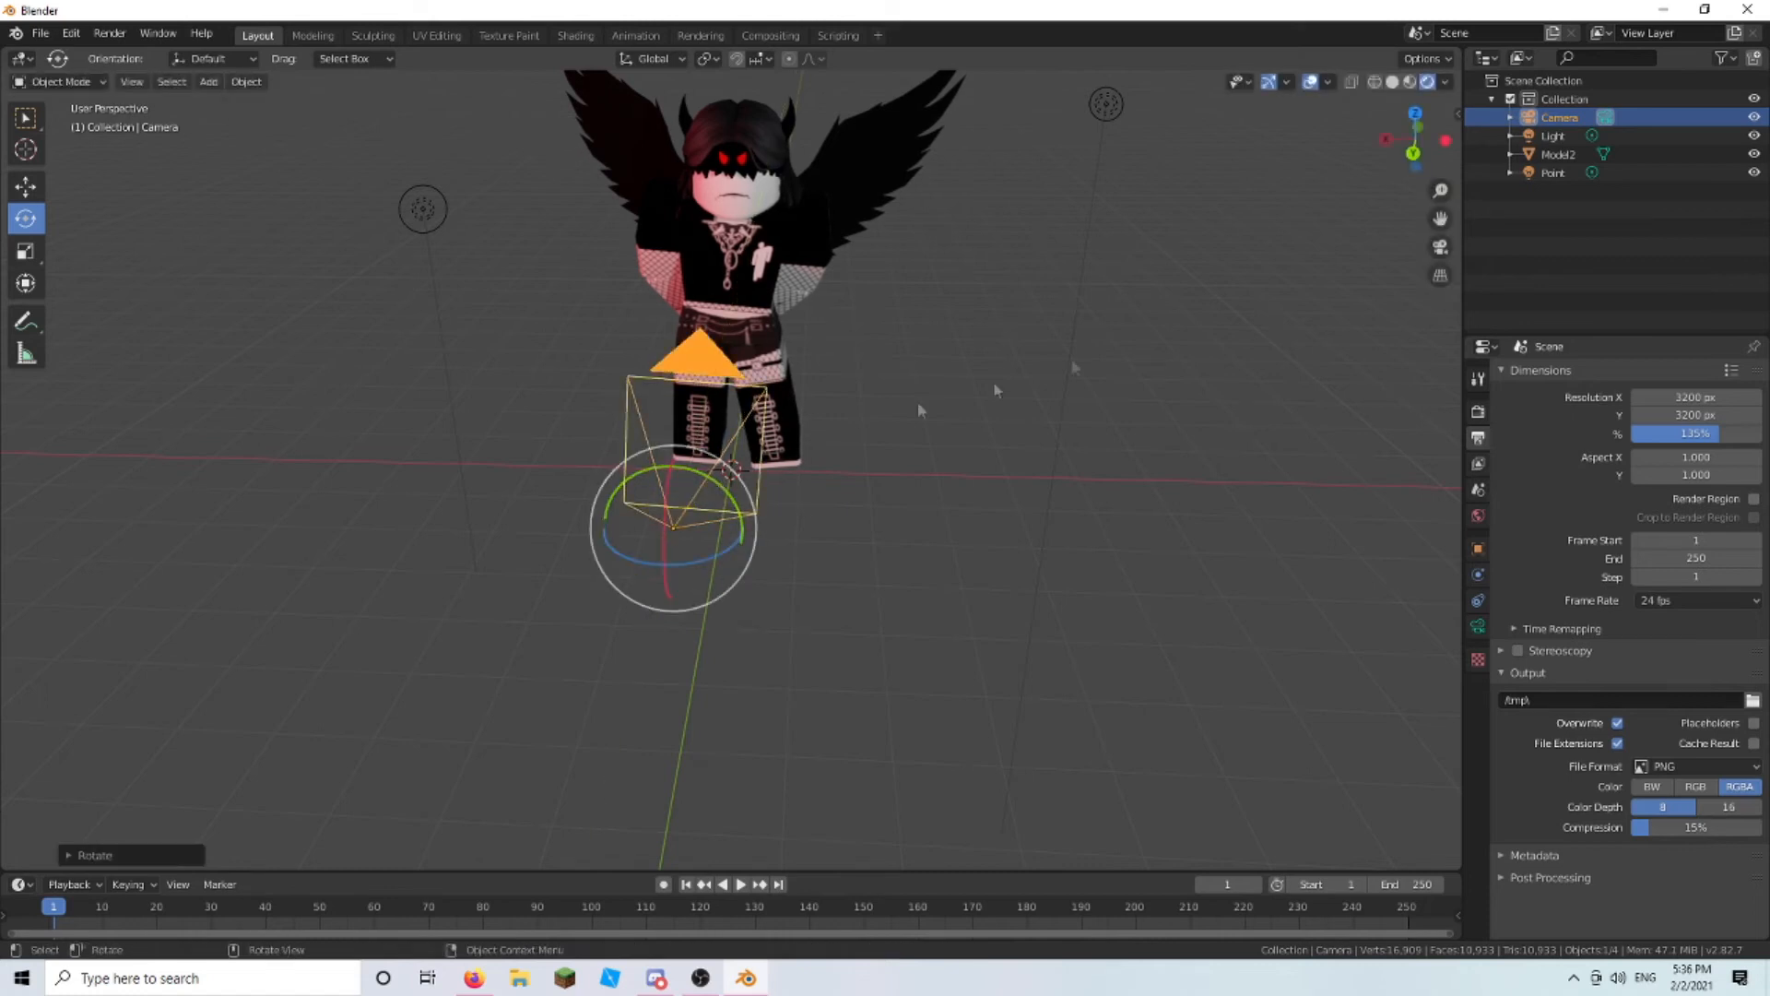
{"action": "left_click", "coordinate": [1440, 247]}
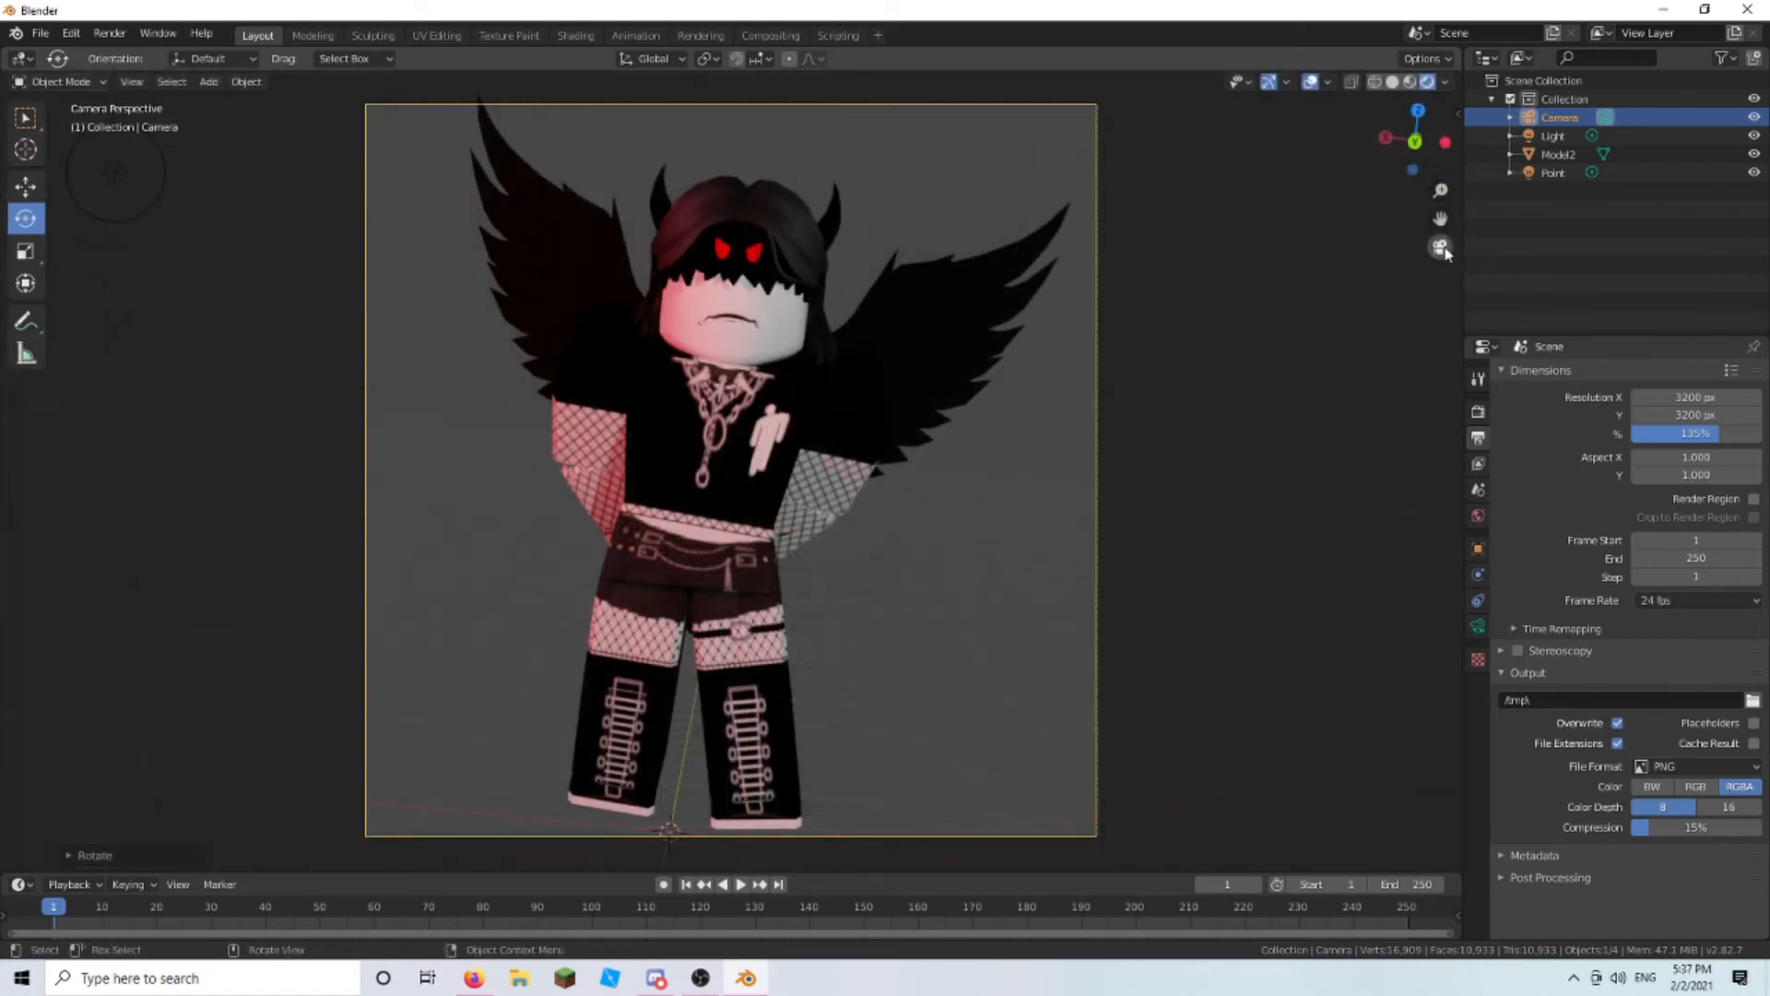
- Move the camera slightly back from the avatar along the Y axis and check the framing through the camera
{"action": "left_click", "coordinate": [1440, 247]}
{"action": "left_click", "coordinate": [25, 187]}
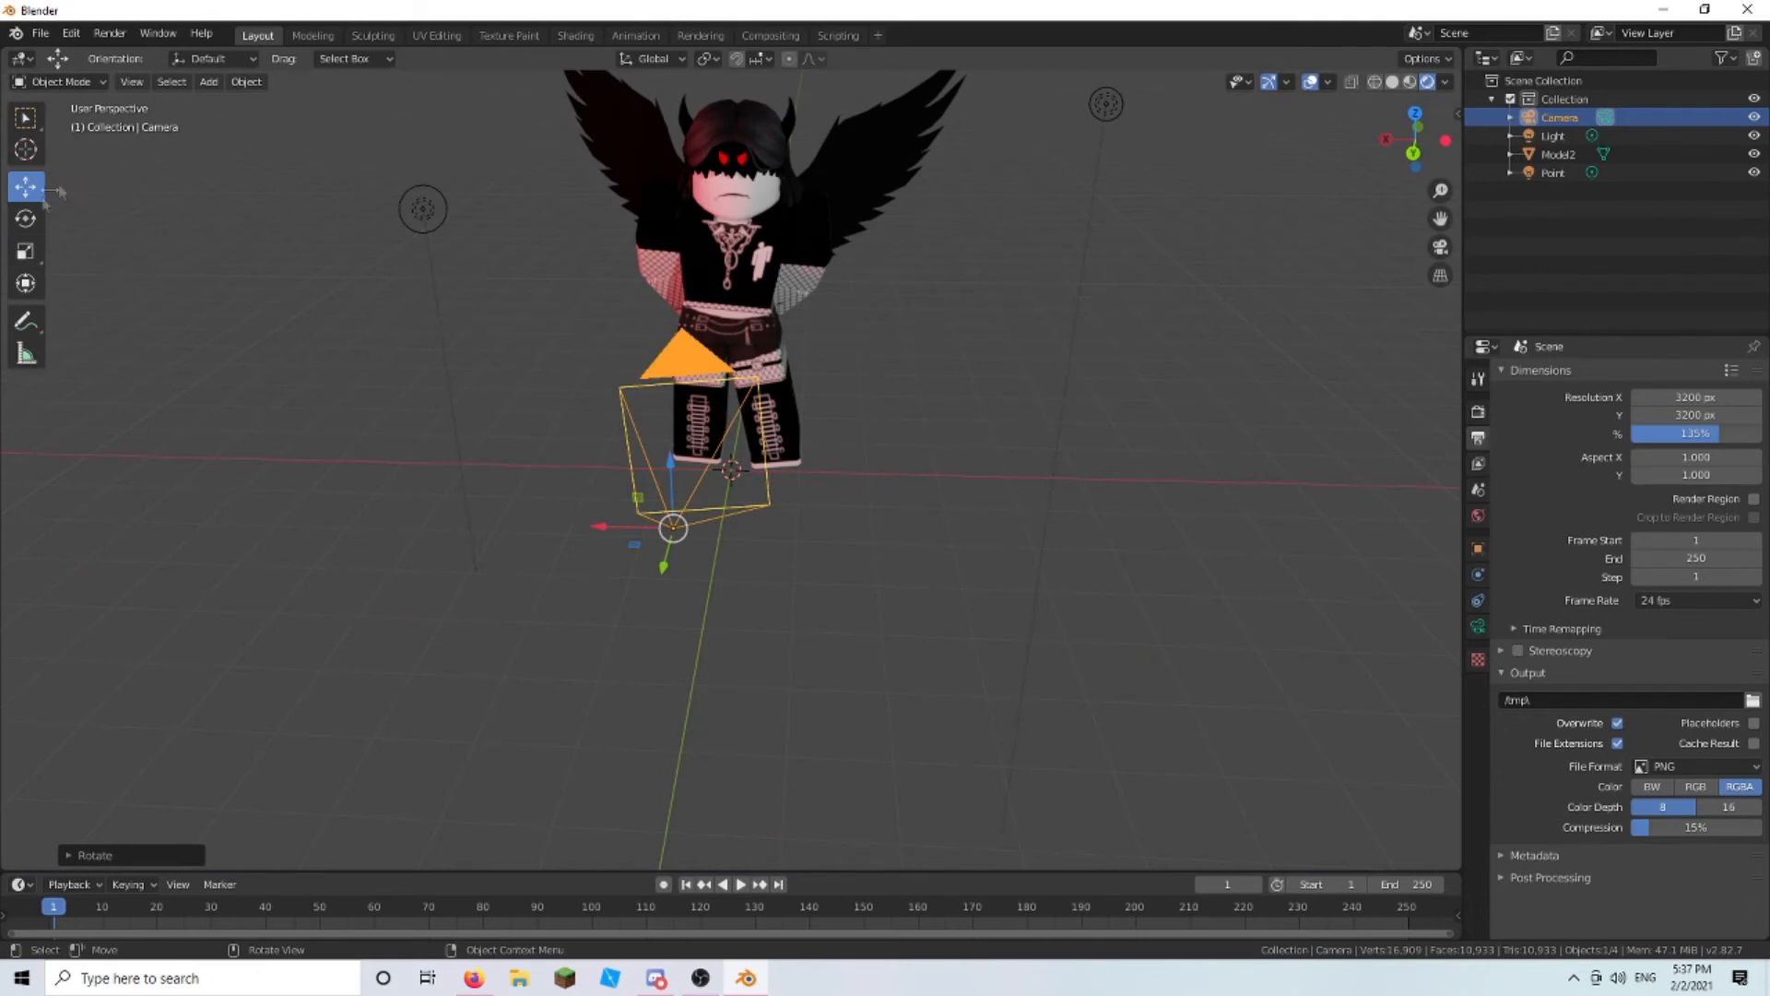
{"action": "left_click_drag", "start_coordinate": [661, 571], "coordinate": [655, 601]}
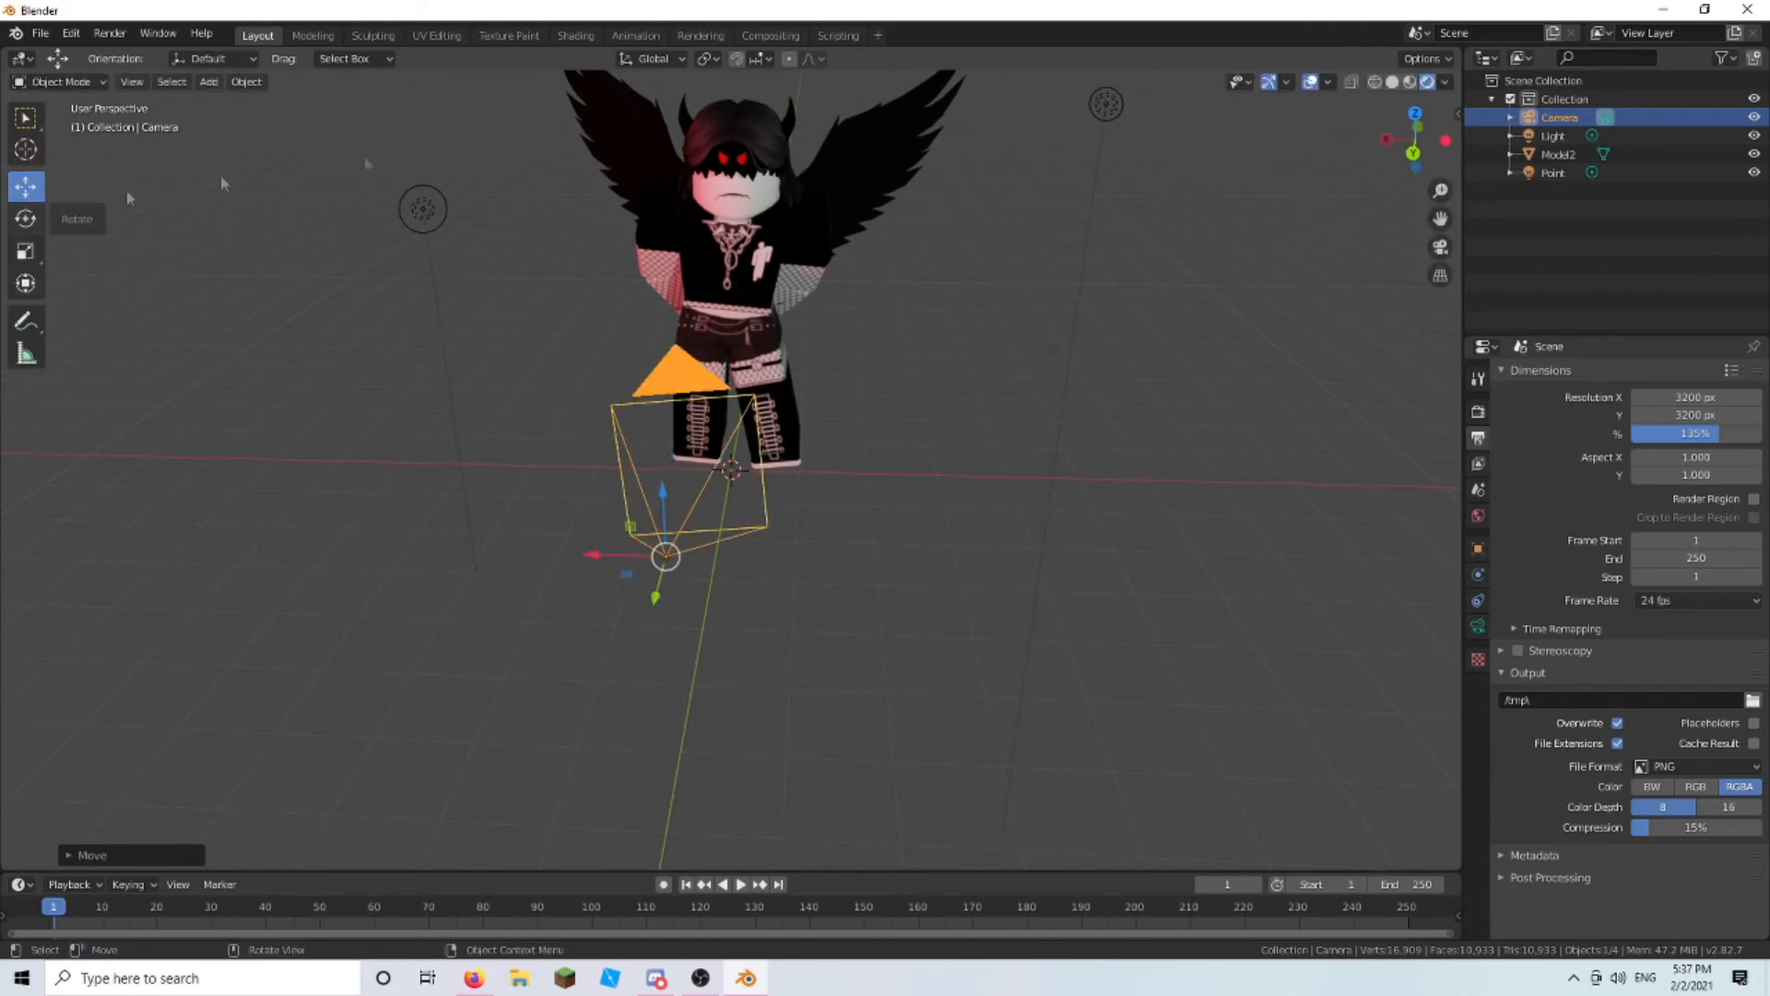
{"action": "left_click", "coordinate": [1440, 247]}
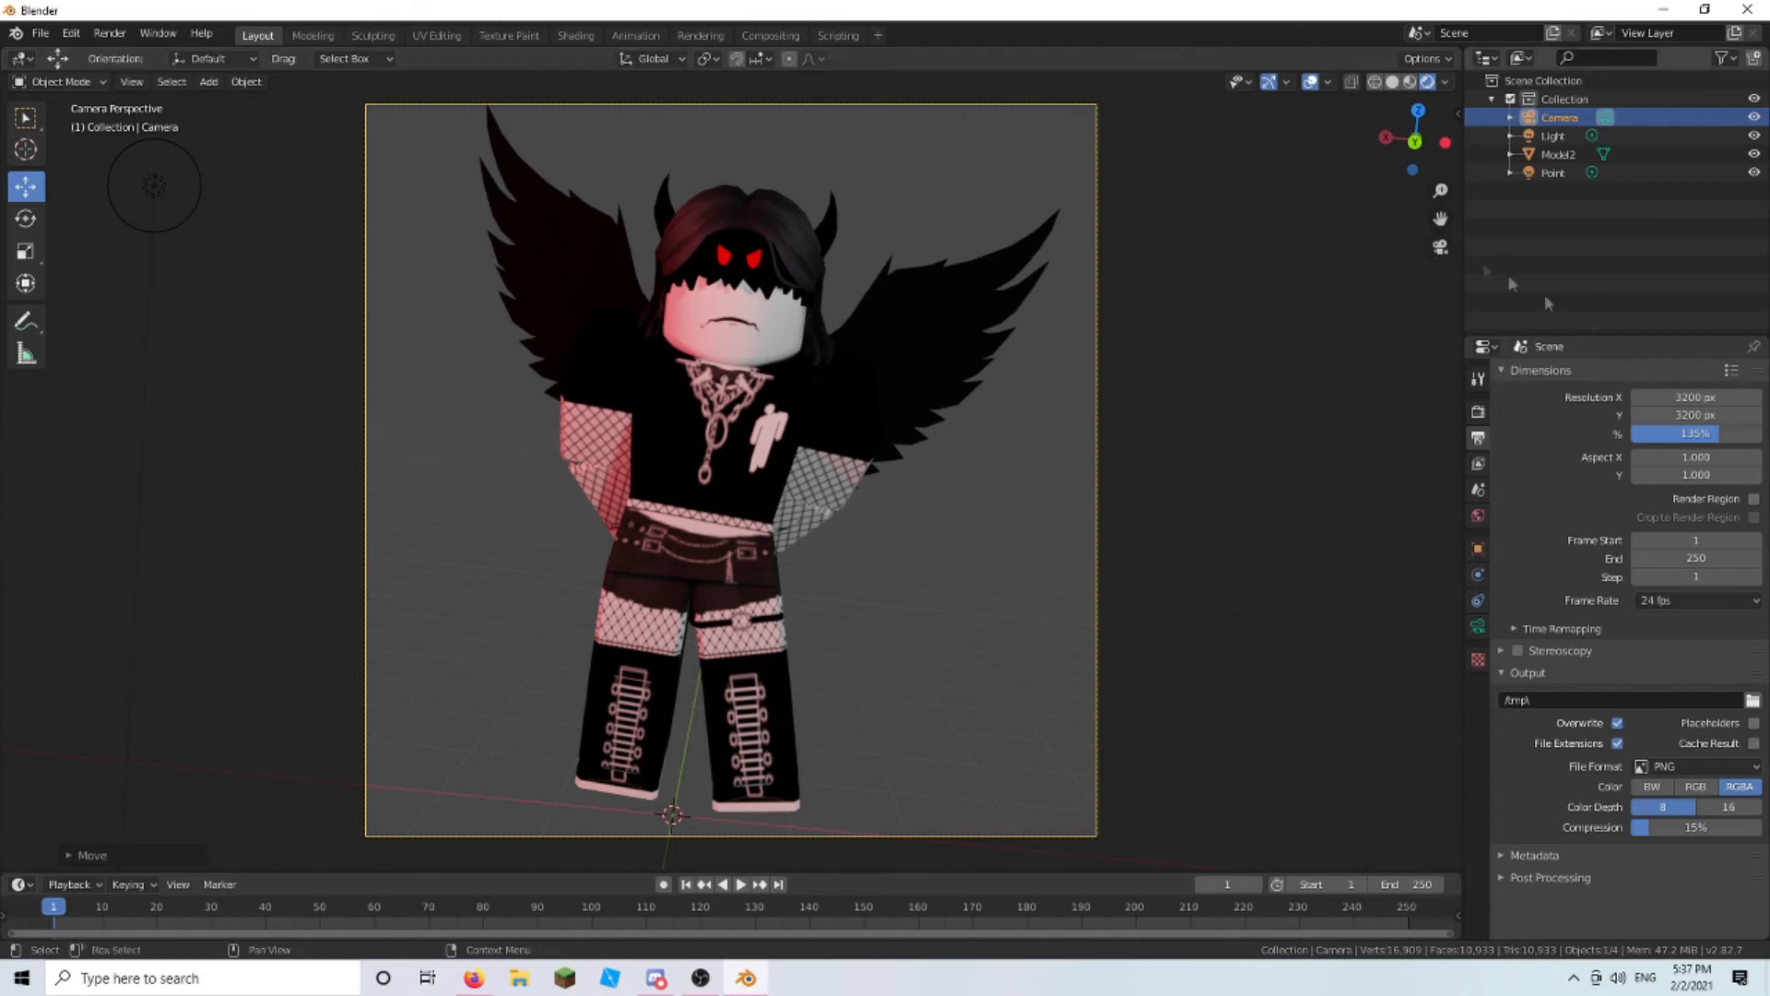
- Enable a transparent film background in the render settings and render the current camera view as a still image
{"action": "left_click", "coordinate": [1478, 411]}
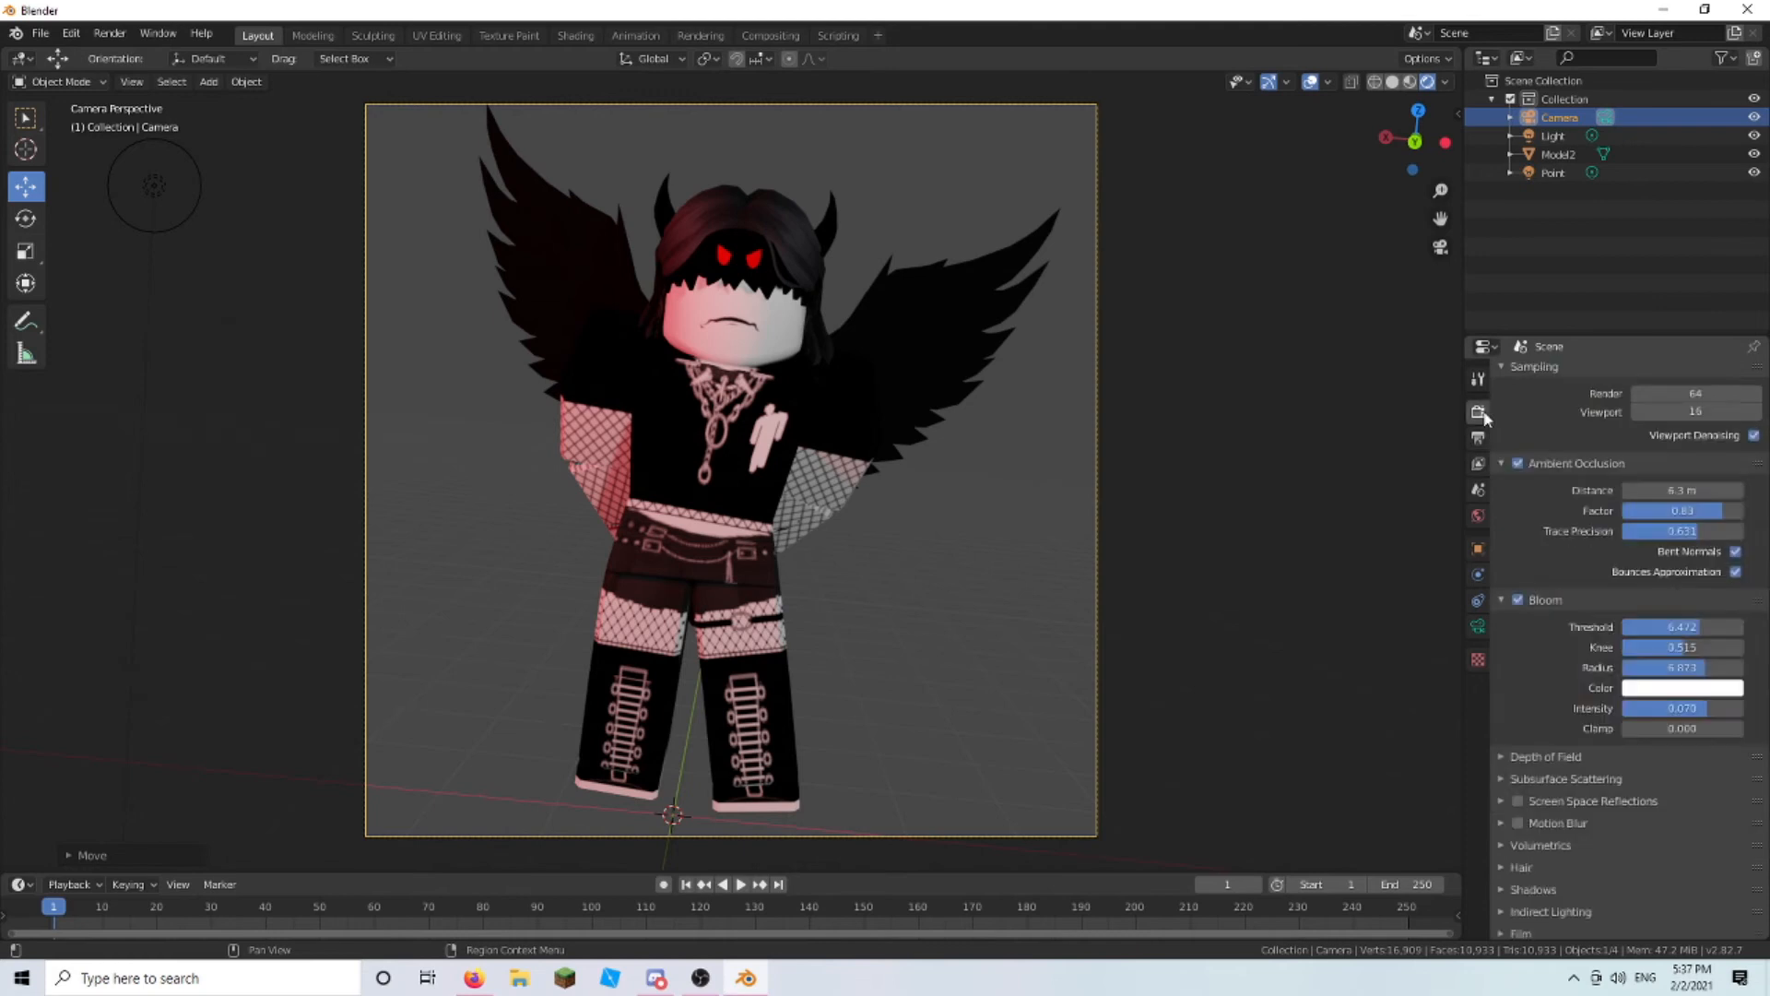
{"action": "scroll", "coordinate": [1376, 867], "scroll_direction": "down", "scroll_amount": 3}
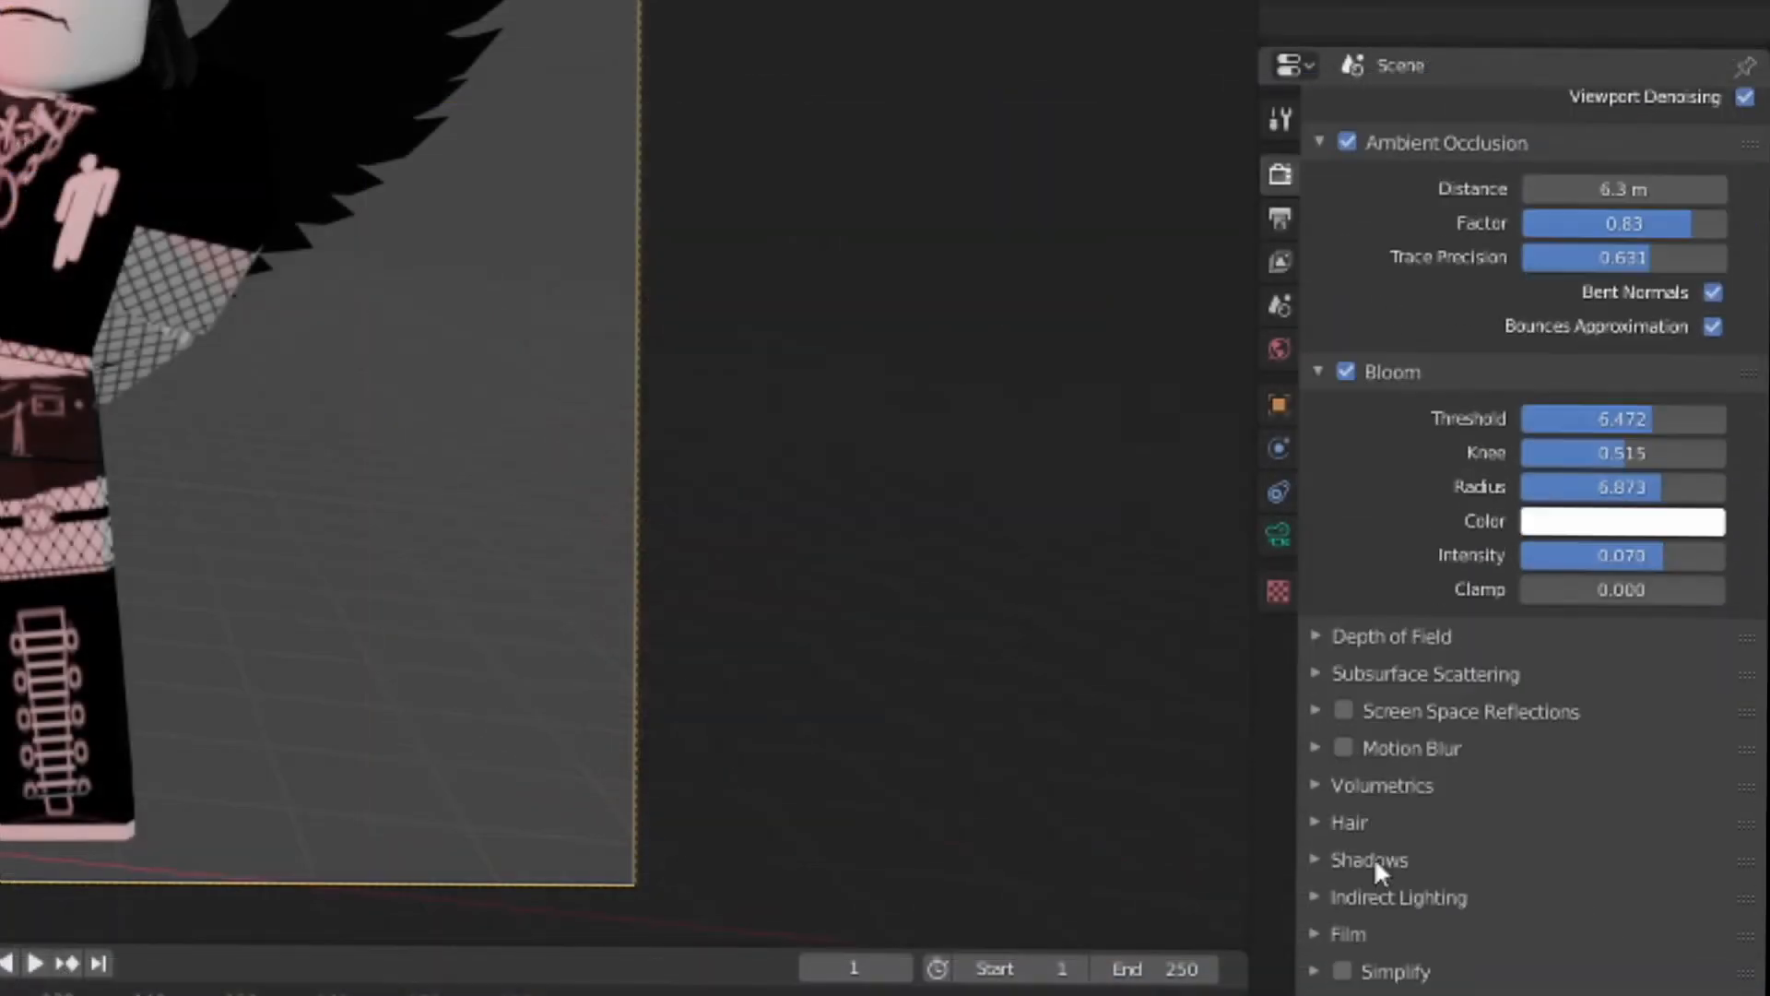
{"action": "left_click", "coordinate": [1322, 931]}
{"action": "scroll", "coordinate": [1322, 930], "scroll_direction": "down", "scroll_amount": 3}
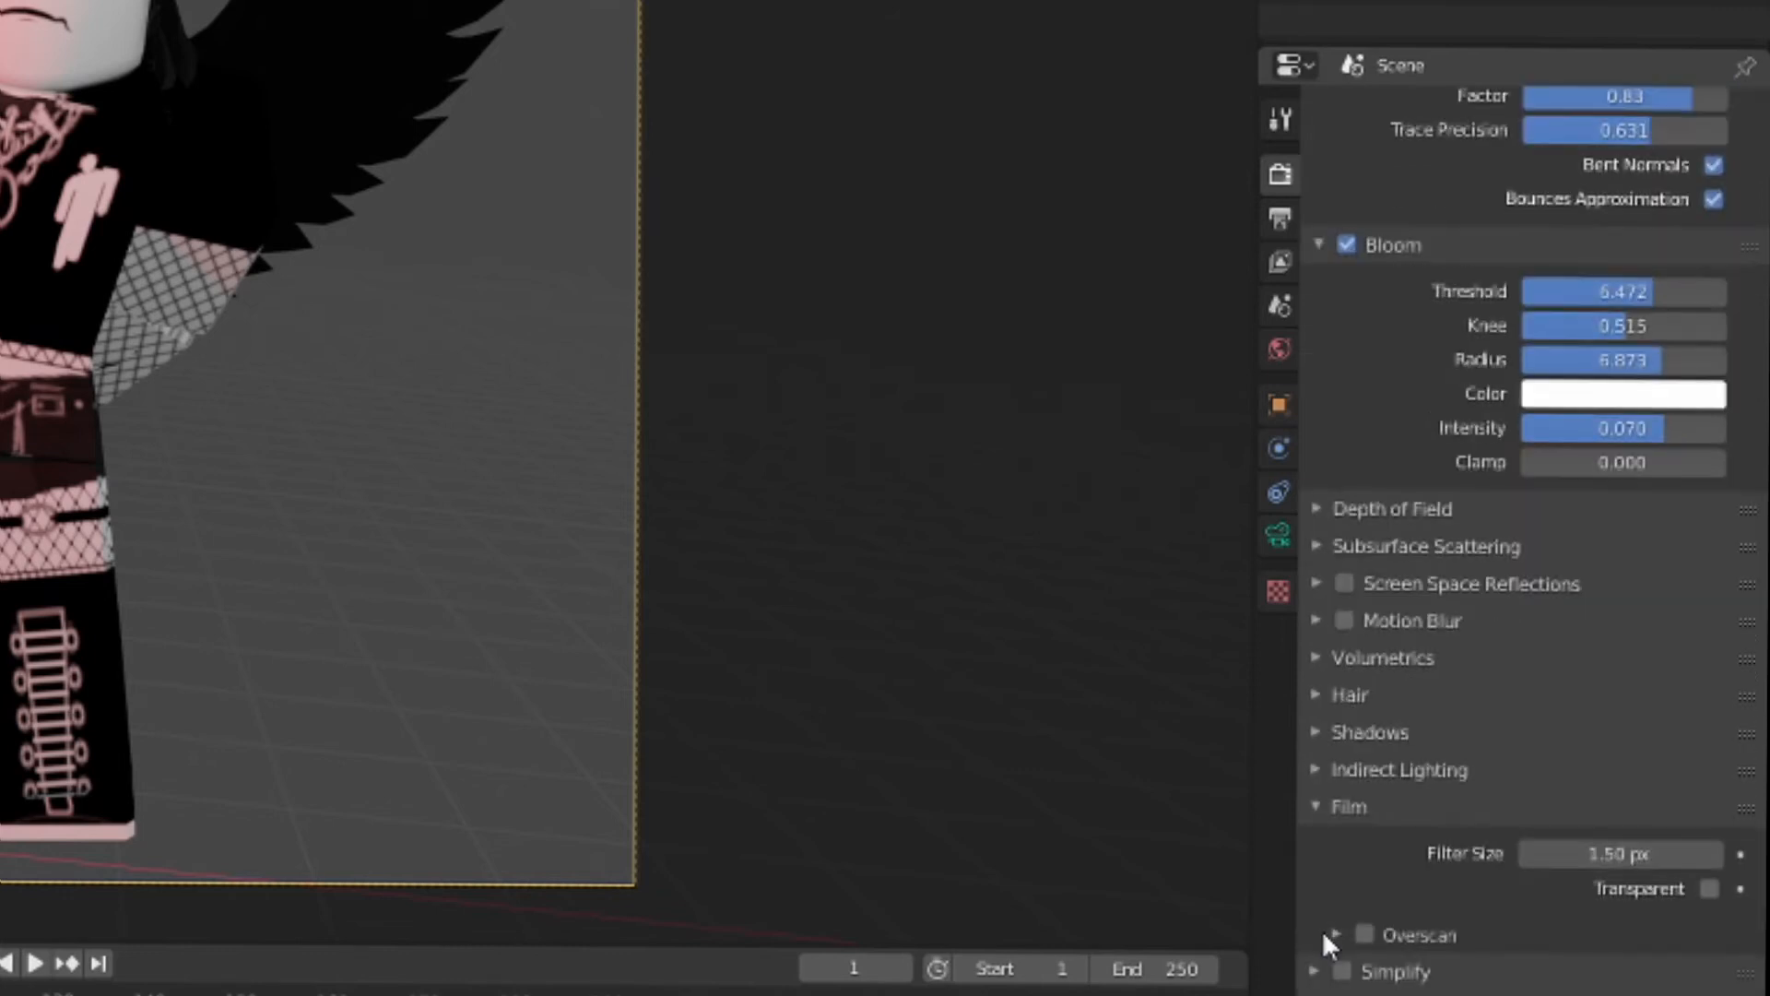
{"action": "left_click", "coordinate": [1709, 889]}
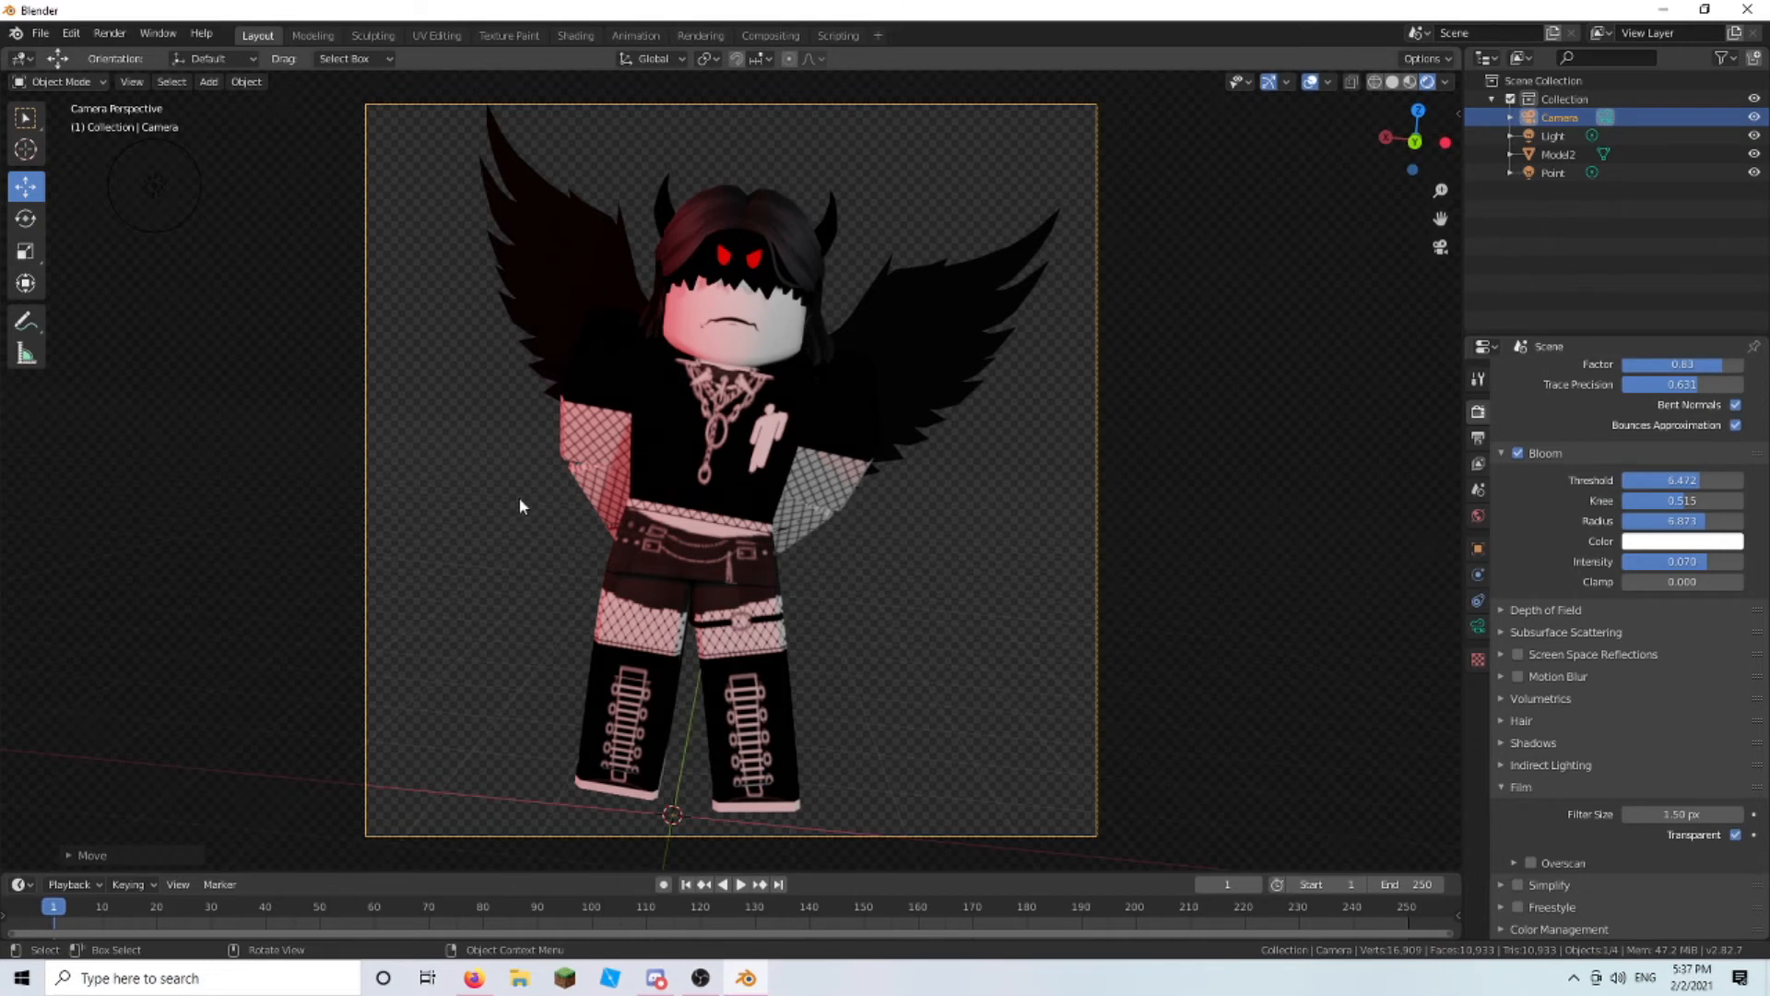
{"action": "left_click", "coordinate": [106, 35]}
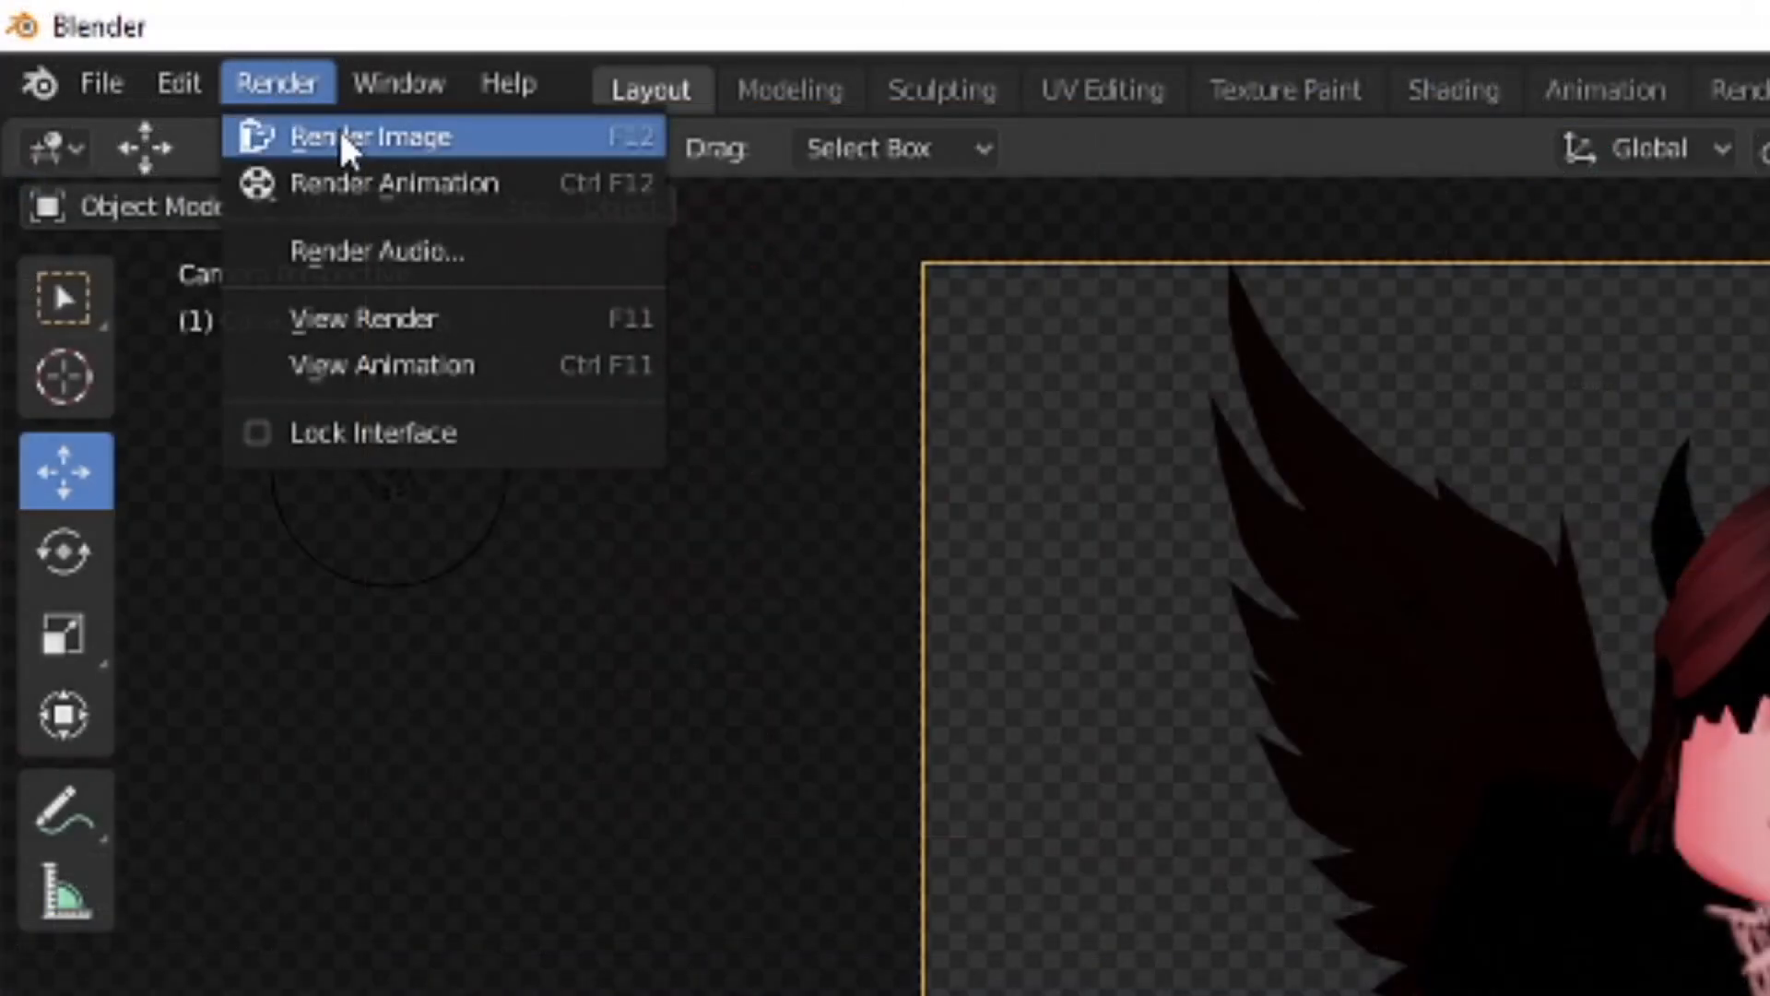
{"action": "left_click", "coordinate": [340, 129]}
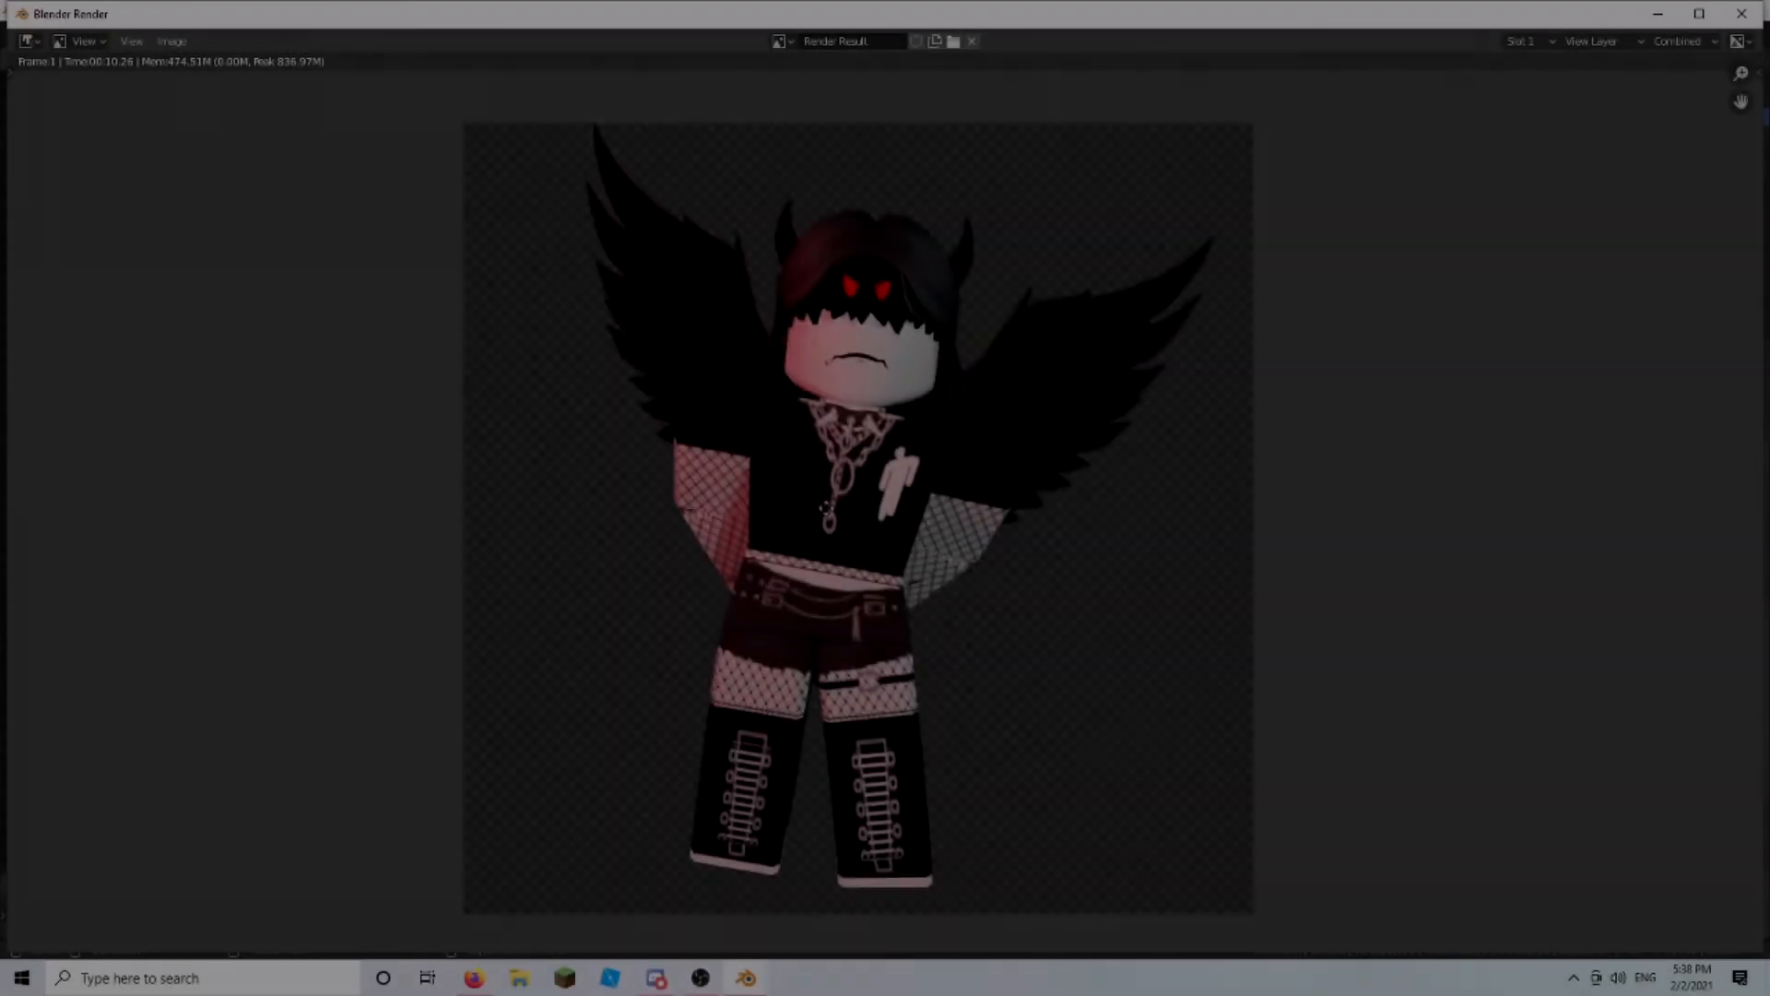
- Examine the rendered avatar up close, from the face and necklace to the wings, and check the full frame
{"action": "scroll", "coordinate": [824, 472], "scroll_direction": "up", "scroll_amount": 8}
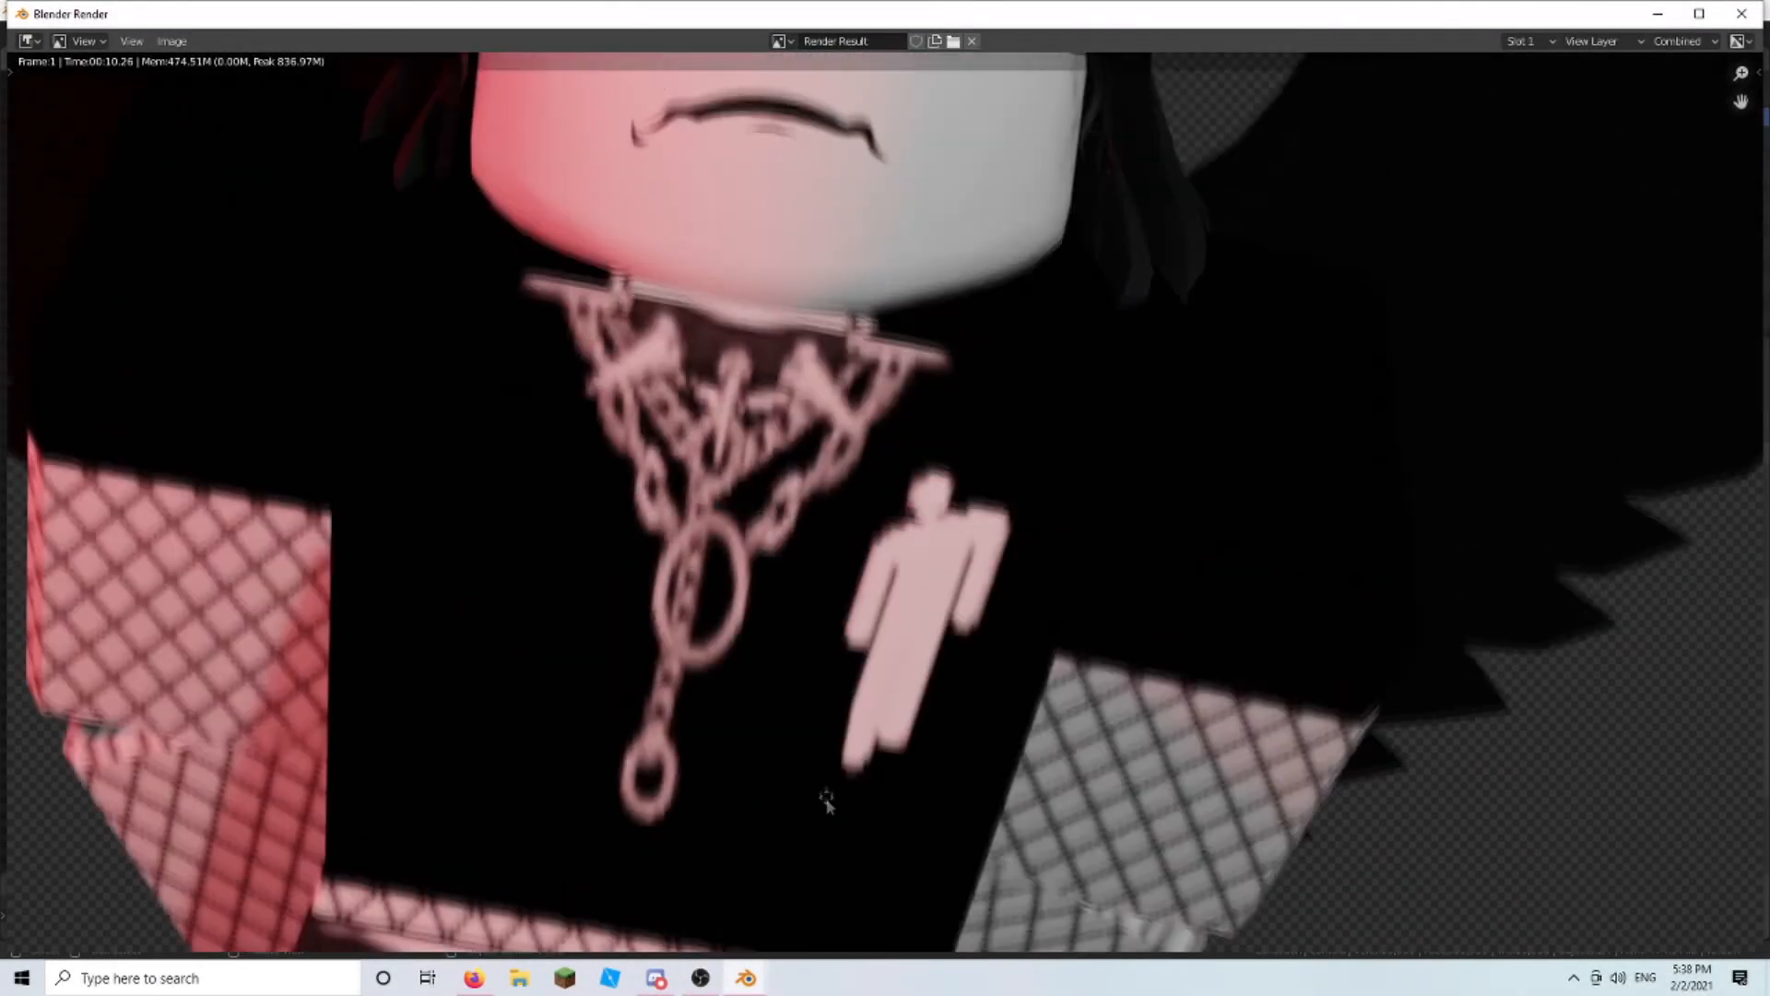
{"action": "middle_click_drag", "start_coordinate": [824, 486], "coordinate": [820, 770]}
{"action": "scroll", "coordinate": [892, 505], "scroll_direction": "up", "scroll_amount": 3}
{"action": "middle_click_drag", "start_coordinate": [1151, 325], "coordinate": [882, 713]}
{"action": "scroll", "coordinate": [943, 516], "scroll_direction": "up", "scroll_amount": 2}
{"action": "scroll", "coordinate": [920, 427], "scroll_direction": "down", "scroll_amount": 8}
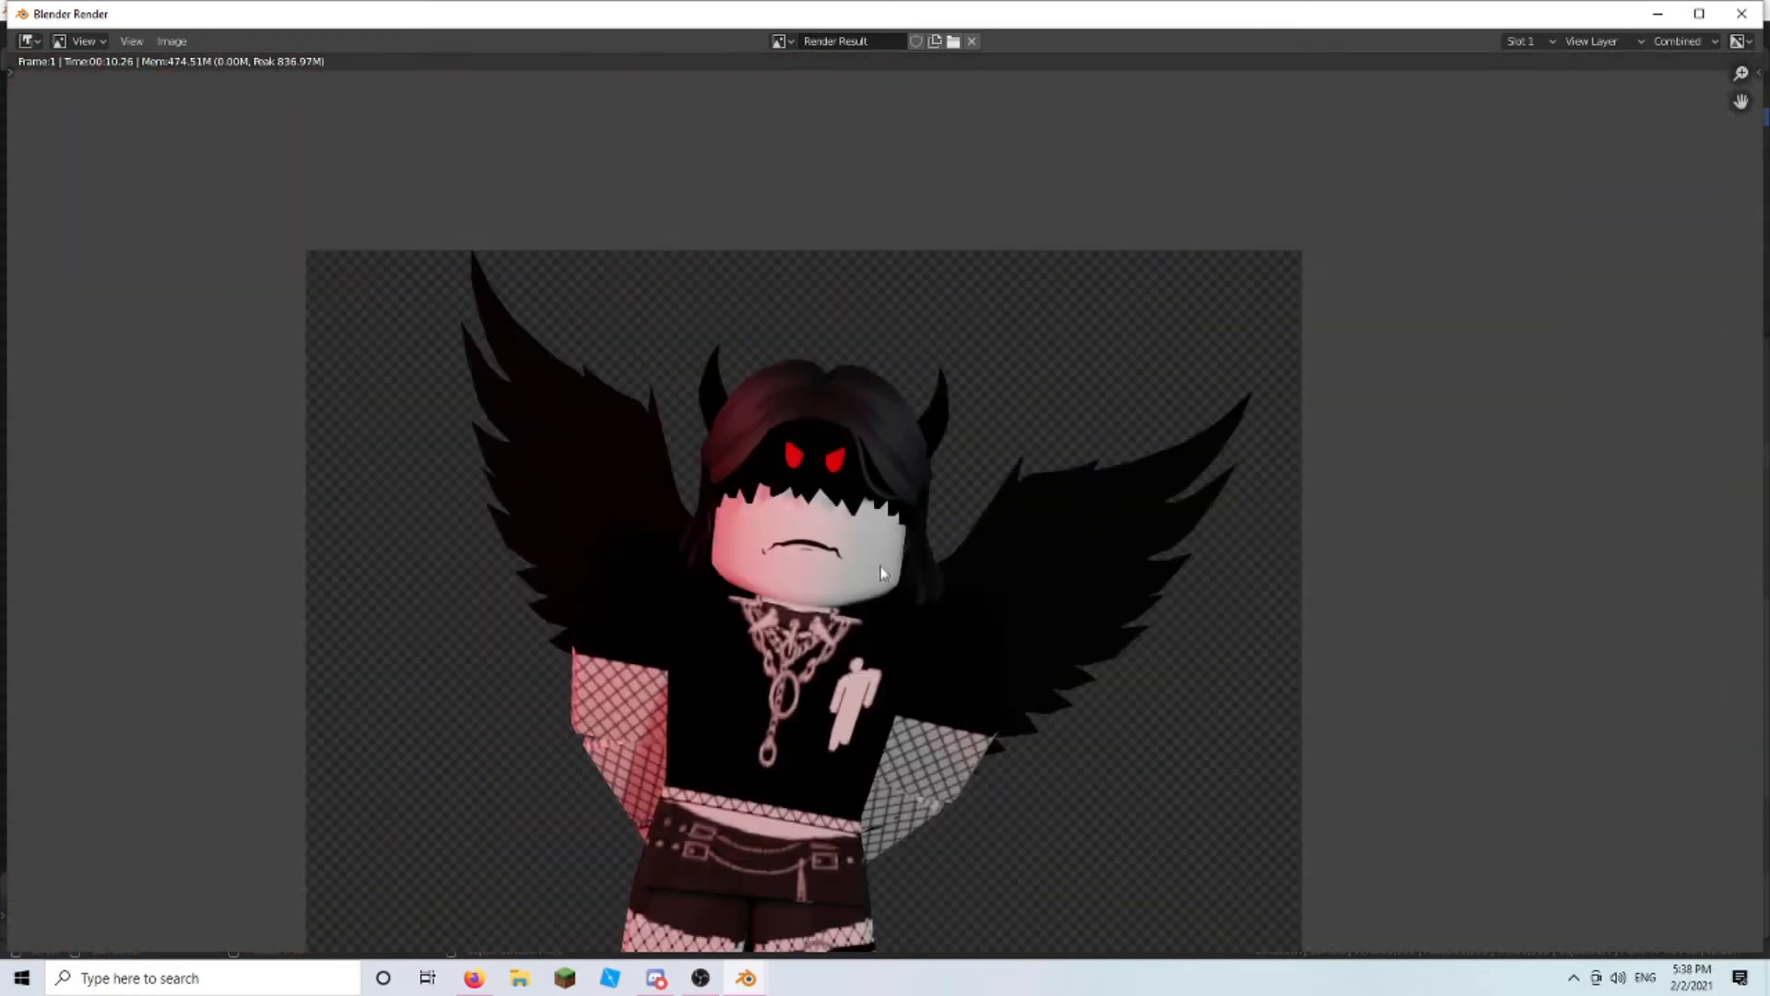
{"action": "middle_click_drag", "start_coordinate": [883, 573], "coordinate": [946, 313]}
{"action": "scroll", "coordinate": [945, 312], "scroll_direction": "down", "scroll_amount": 1}
{"action": "middle_click_drag", "start_coordinate": [960, 422], "coordinate": [944, 445]}
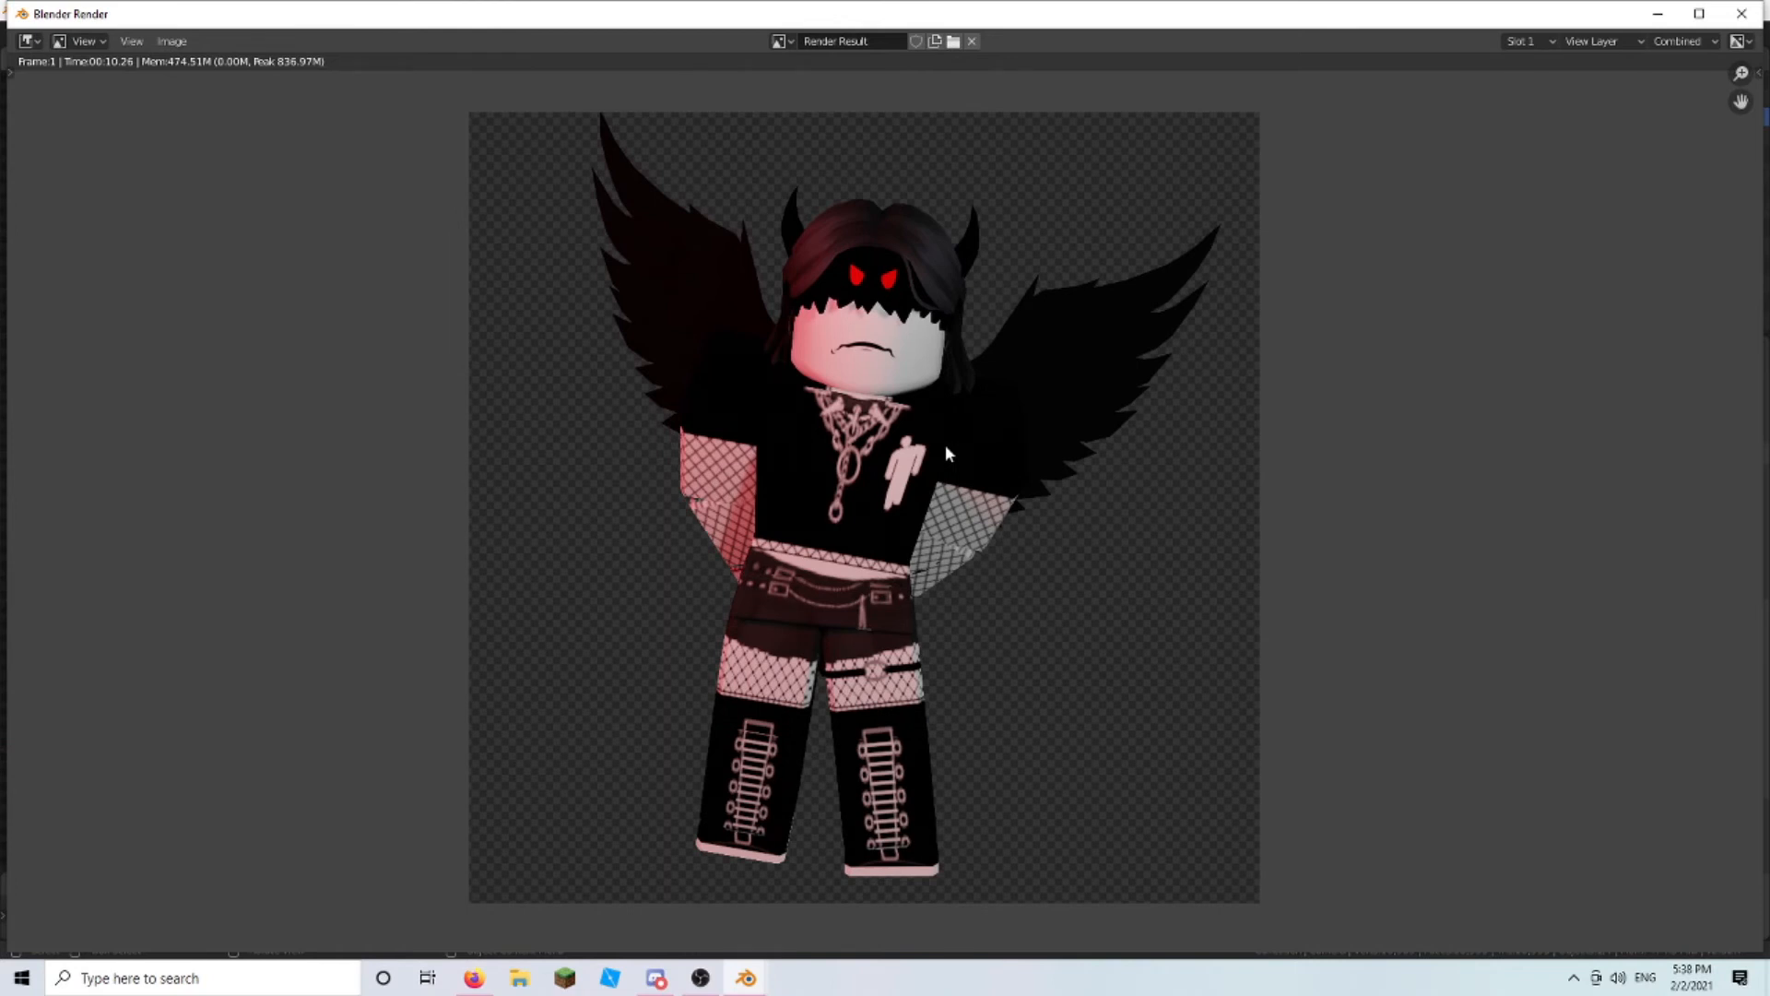
- Save the rendered image as untitled.png and quit Blender without saving the project
{"action": "left_click", "coordinate": [162, 43]}
{"action": "left_click", "coordinate": [1742, 13]}
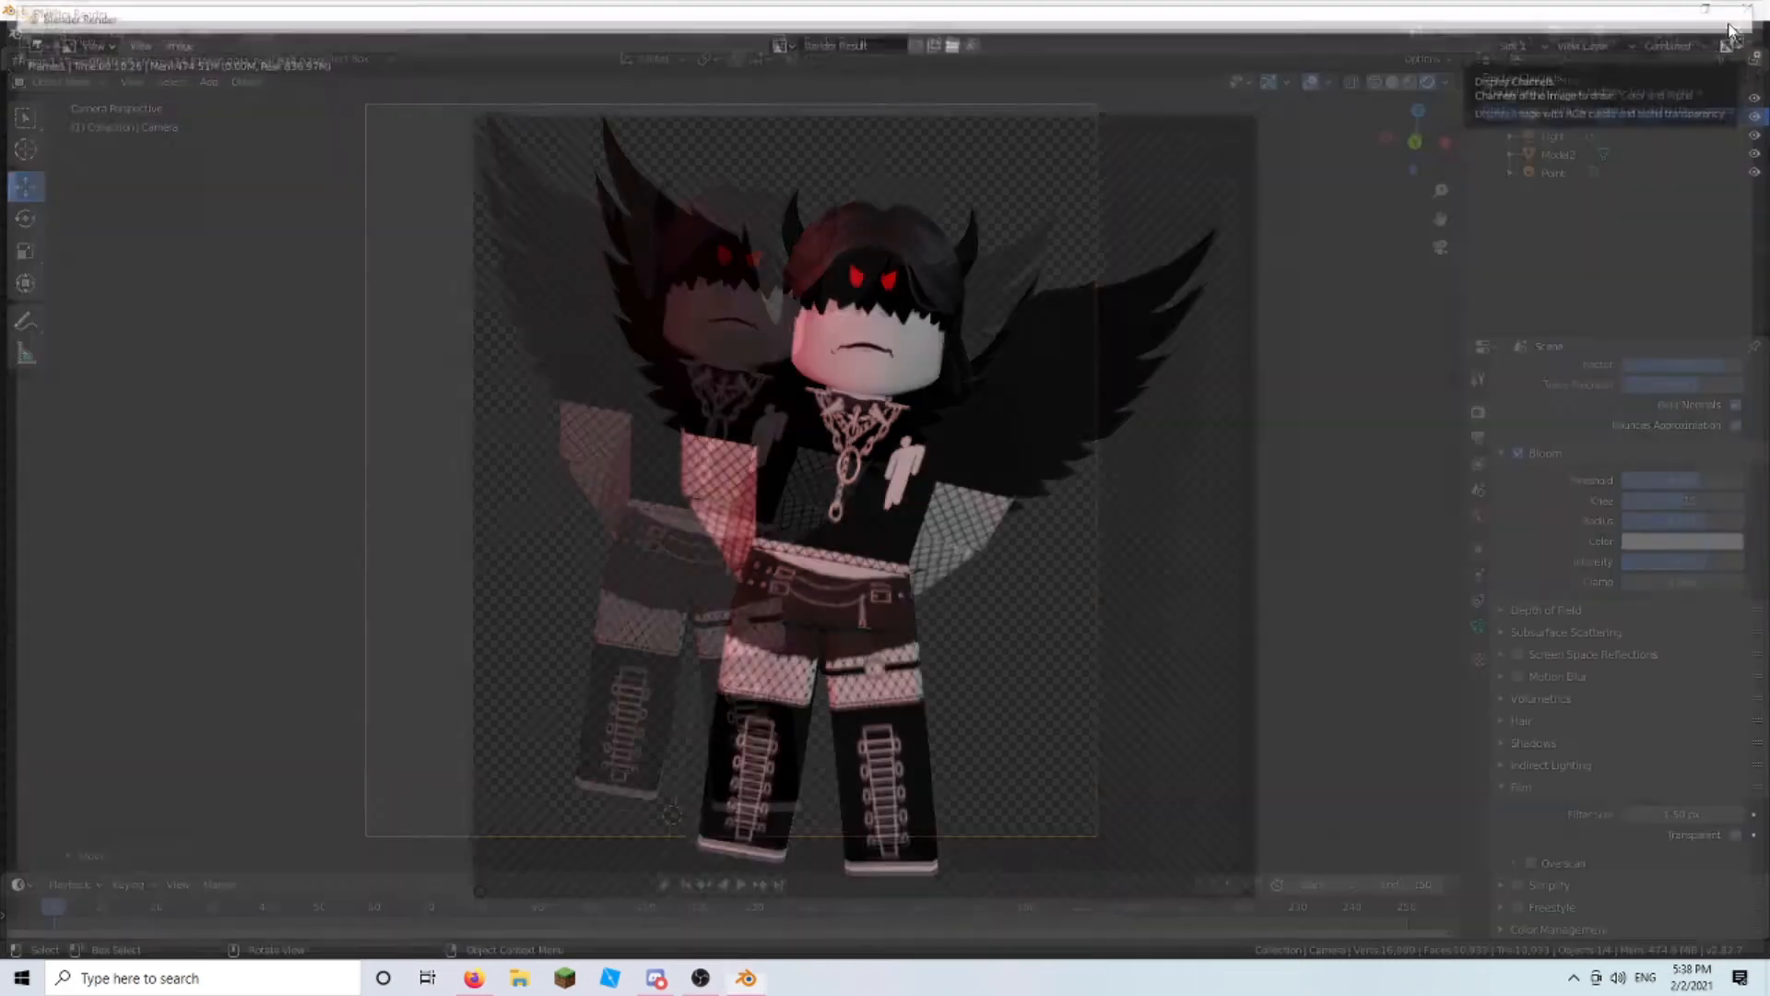
{"action": "left_click", "coordinate": [1747, 9]}
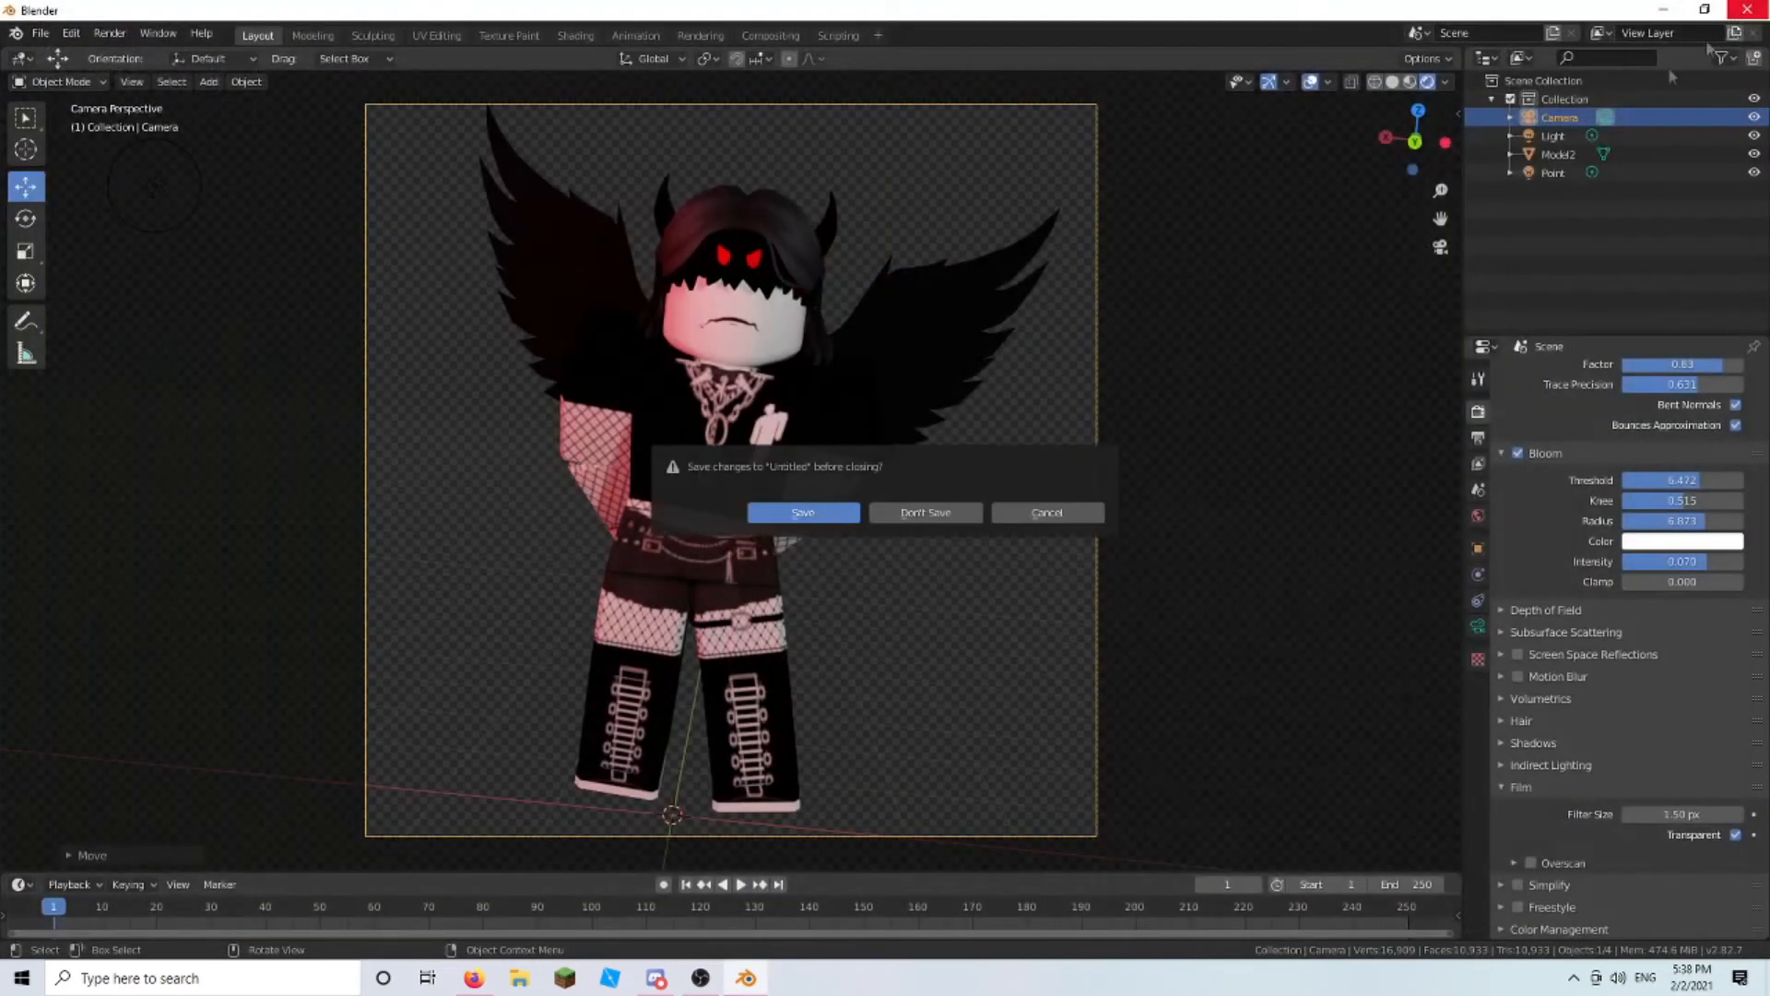
{"action": "left_click", "coordinate": [920, 514]}
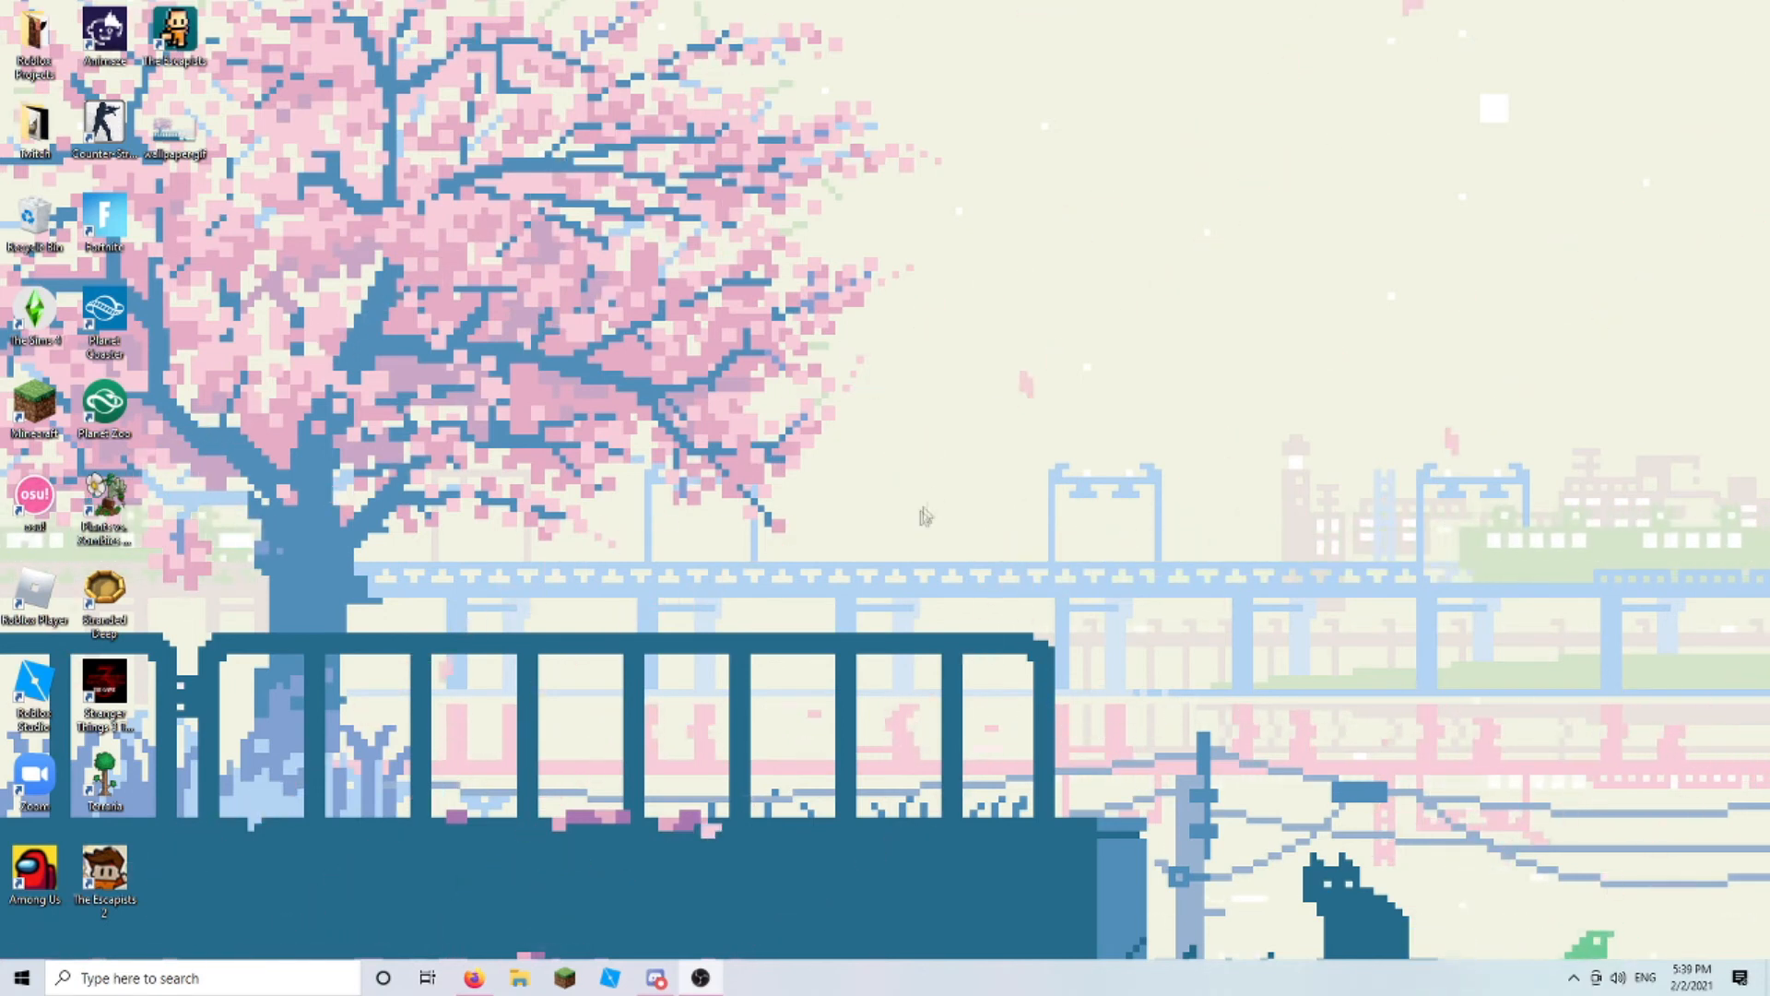
- Launch GIMP and bring in the rendered untitled.png from the computer, with the whole image in view
{"action": "left_click", "coordinate": [177, 990]}
{"action": "type", "text": "gimp"}
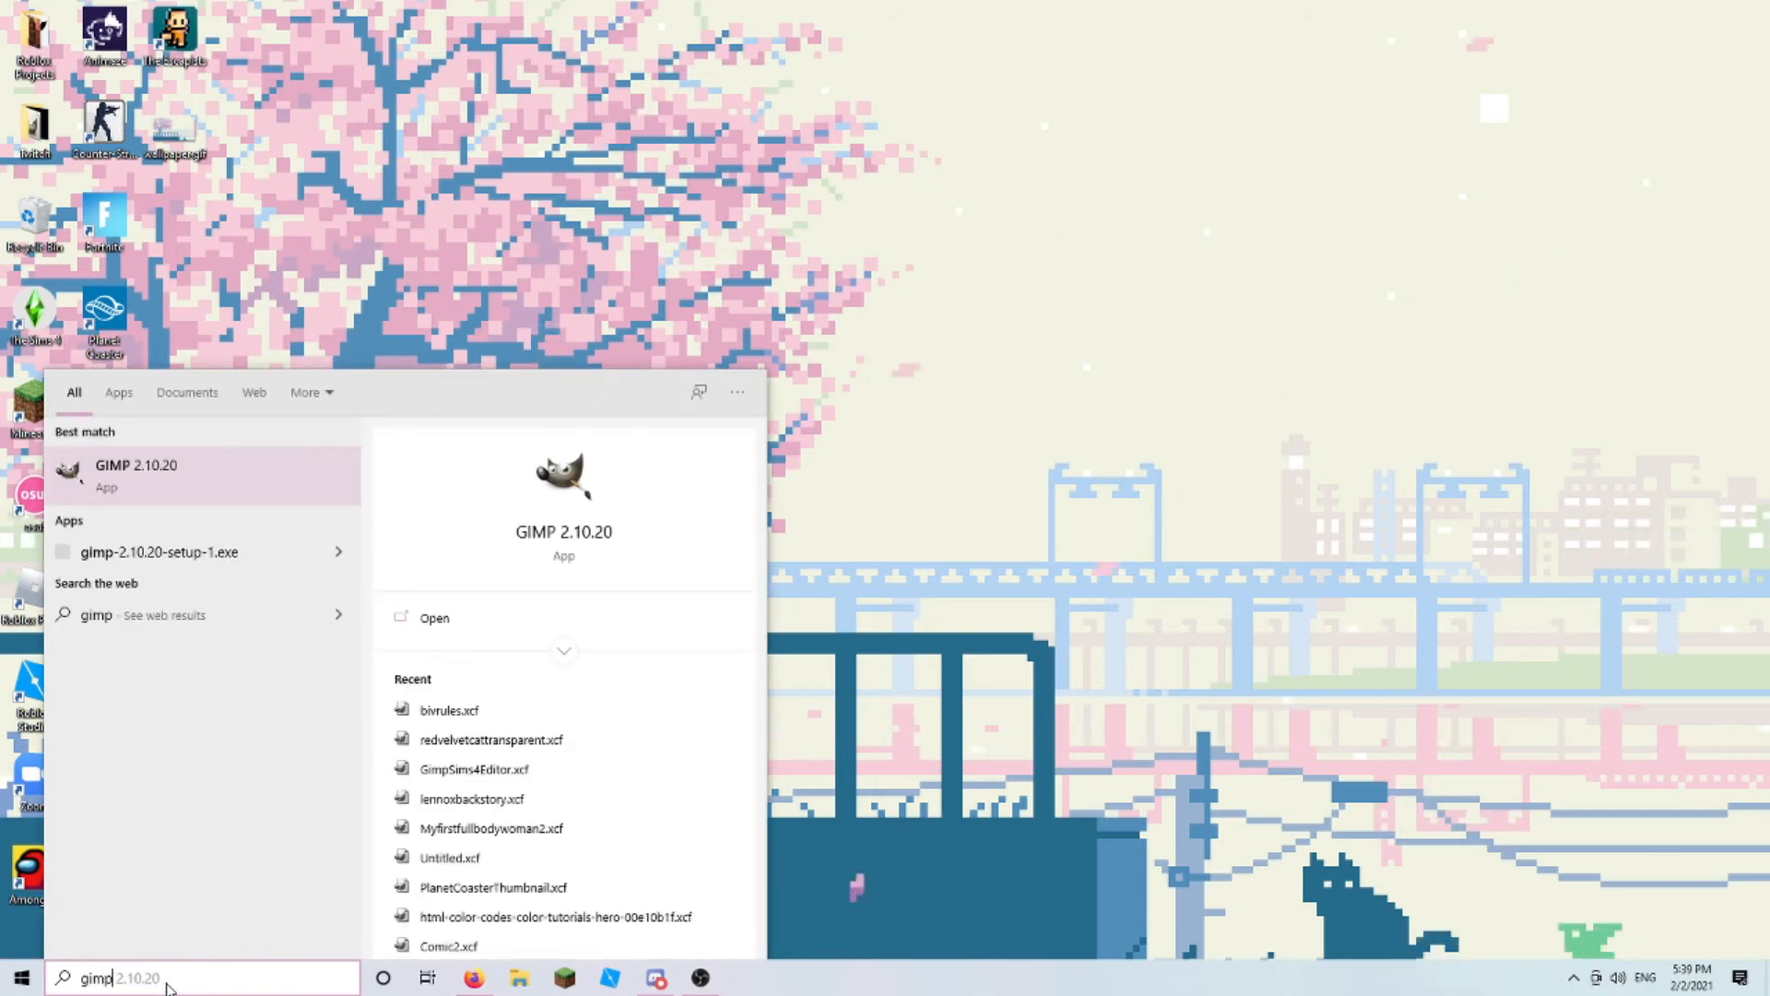
{"action": "key", "text": "Return"}
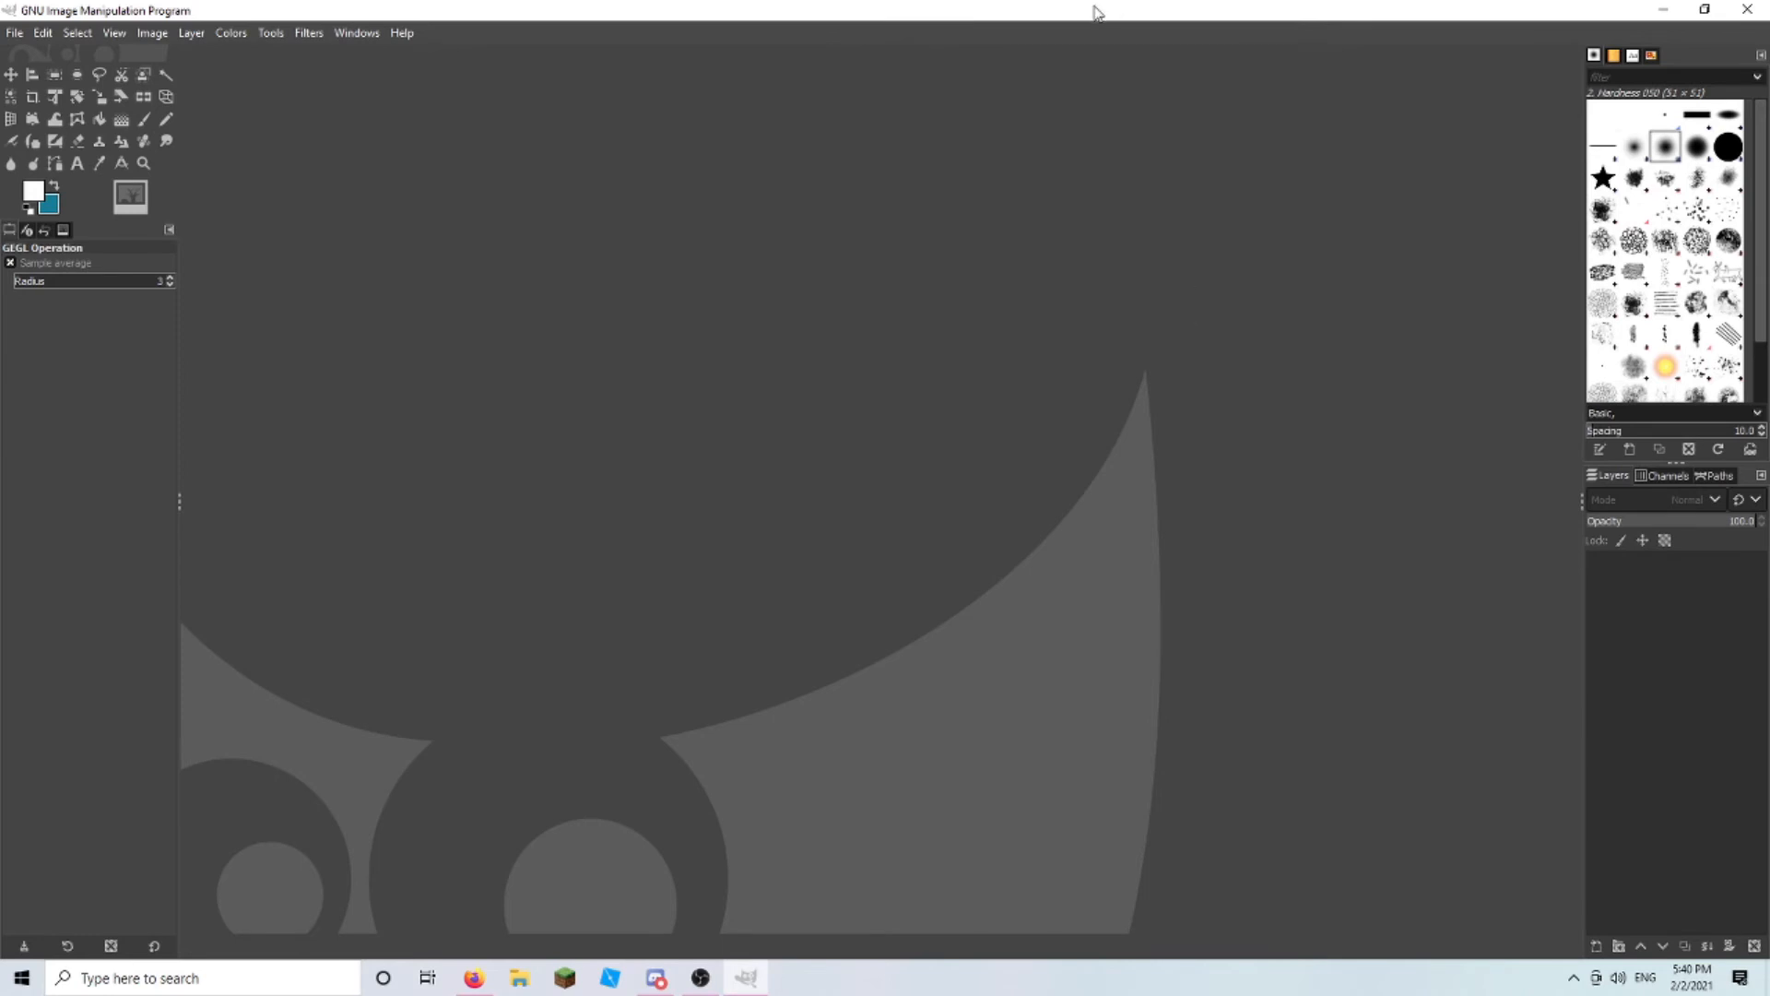
{"action": "left_click_drag", "start_coordinate": [1063, 13], "coordinate": [1120, 118]}
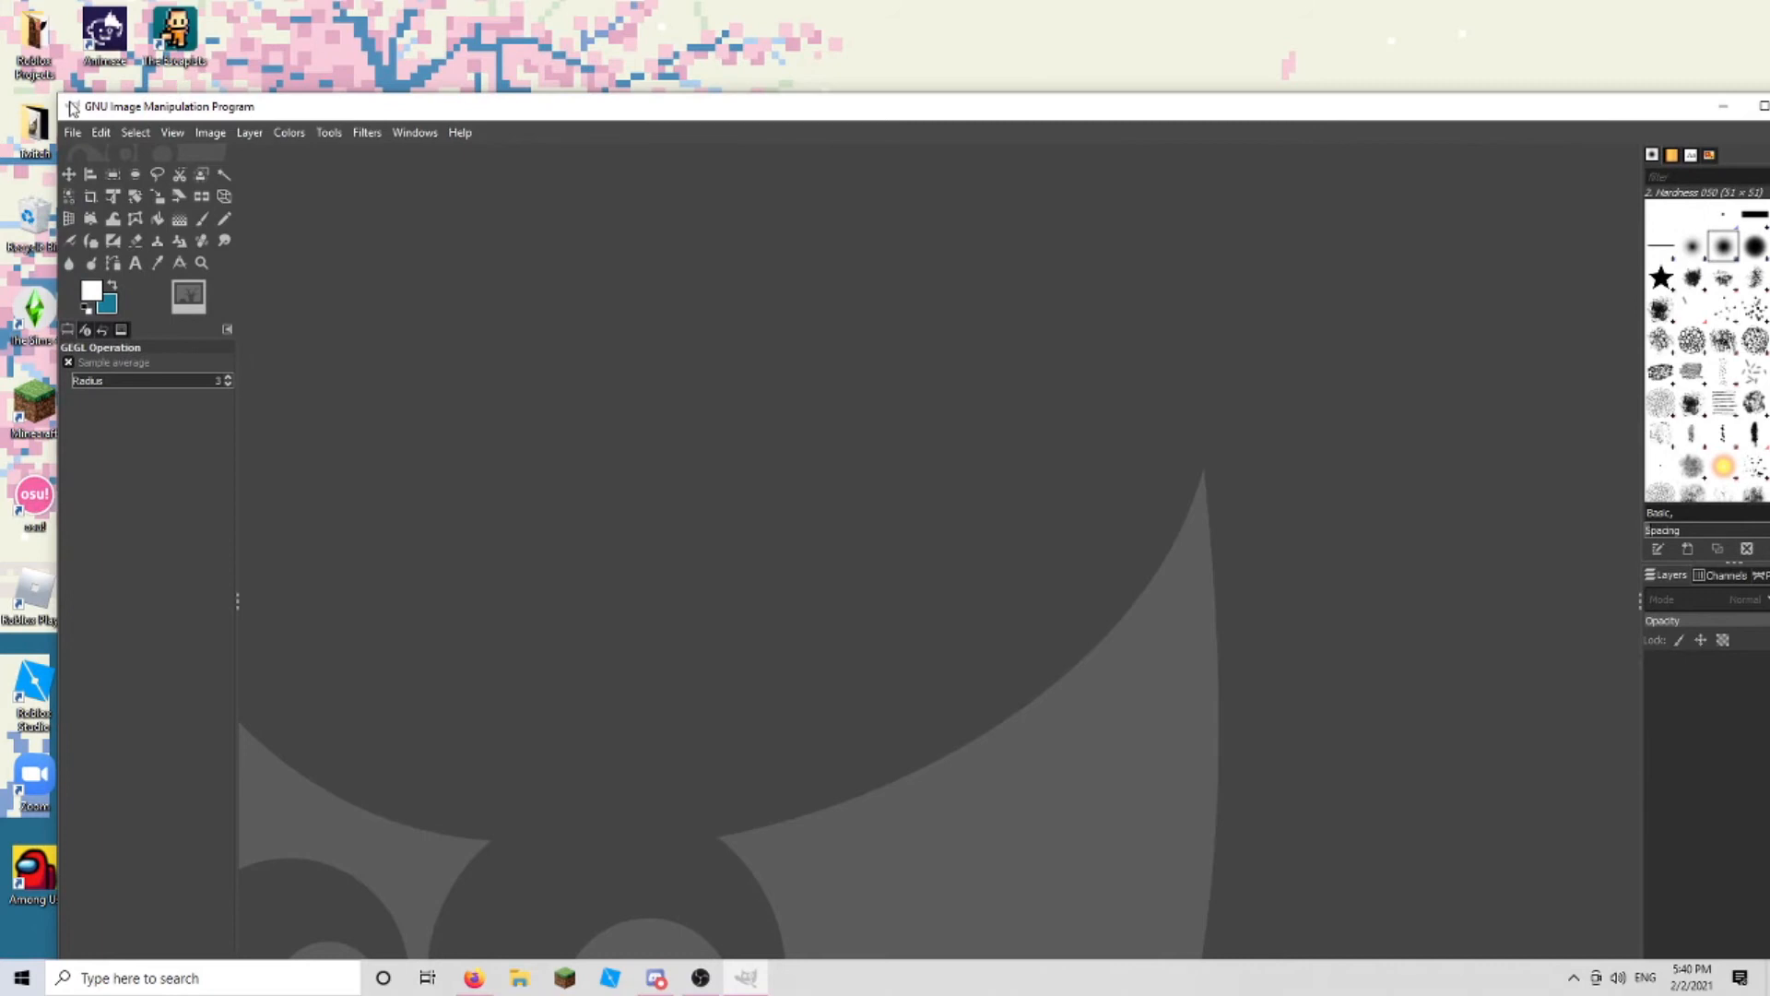
{"action": "left_click_drag", "start_coordinate": [59, 95], "coordinate": [305, 195]}
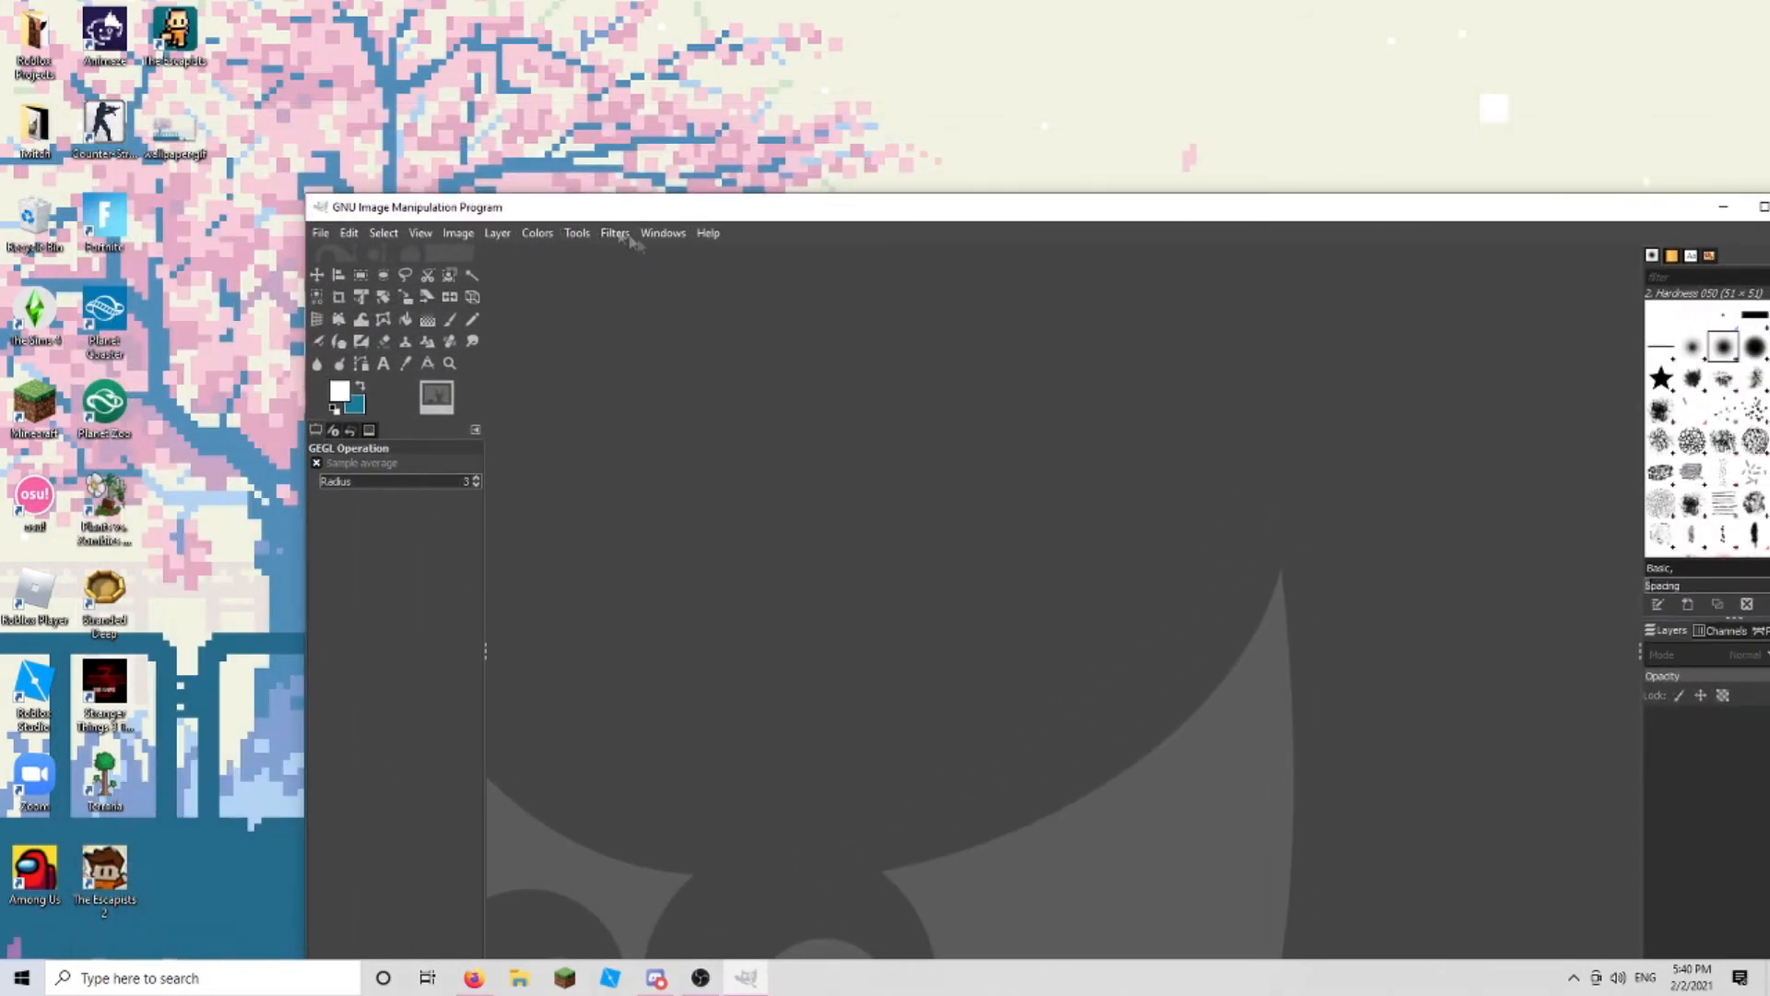
{"action": "left_click_drag", "start_coordinate": [666, 212], "coordinate": [551, 66]}
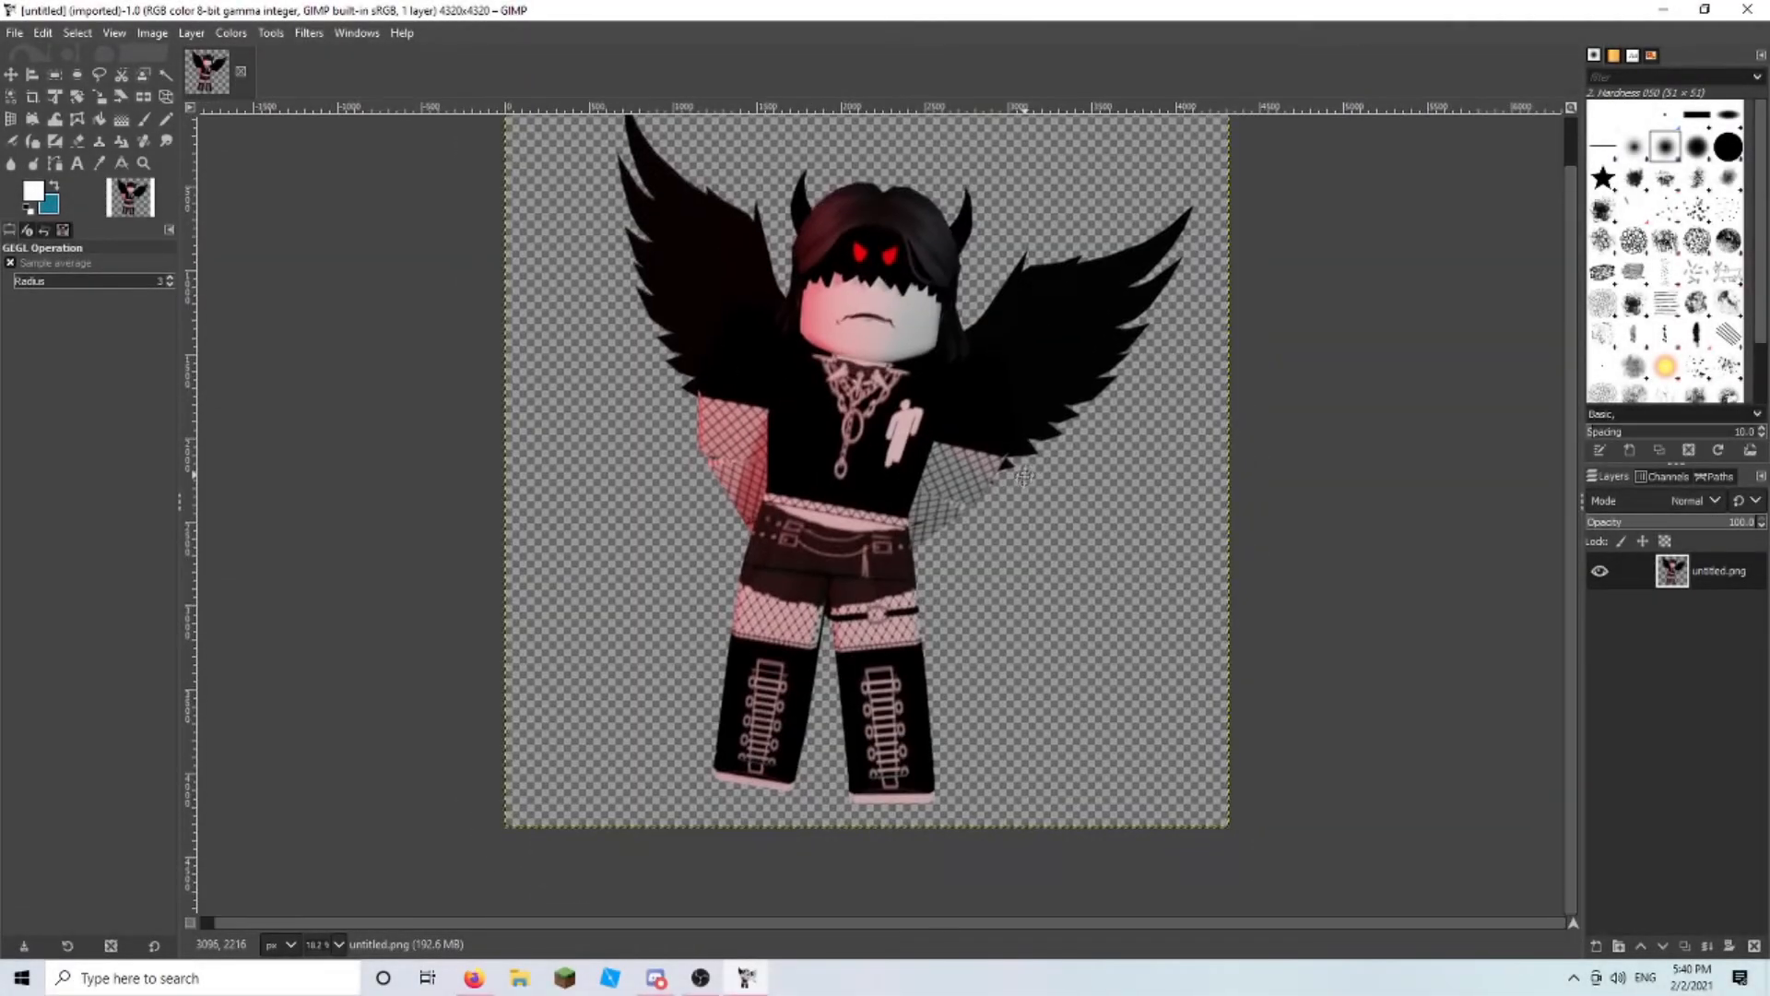
{"action": "middle_click_drag", "start_coordinate": [1024, 476], "coordinate": [1010, 534]}
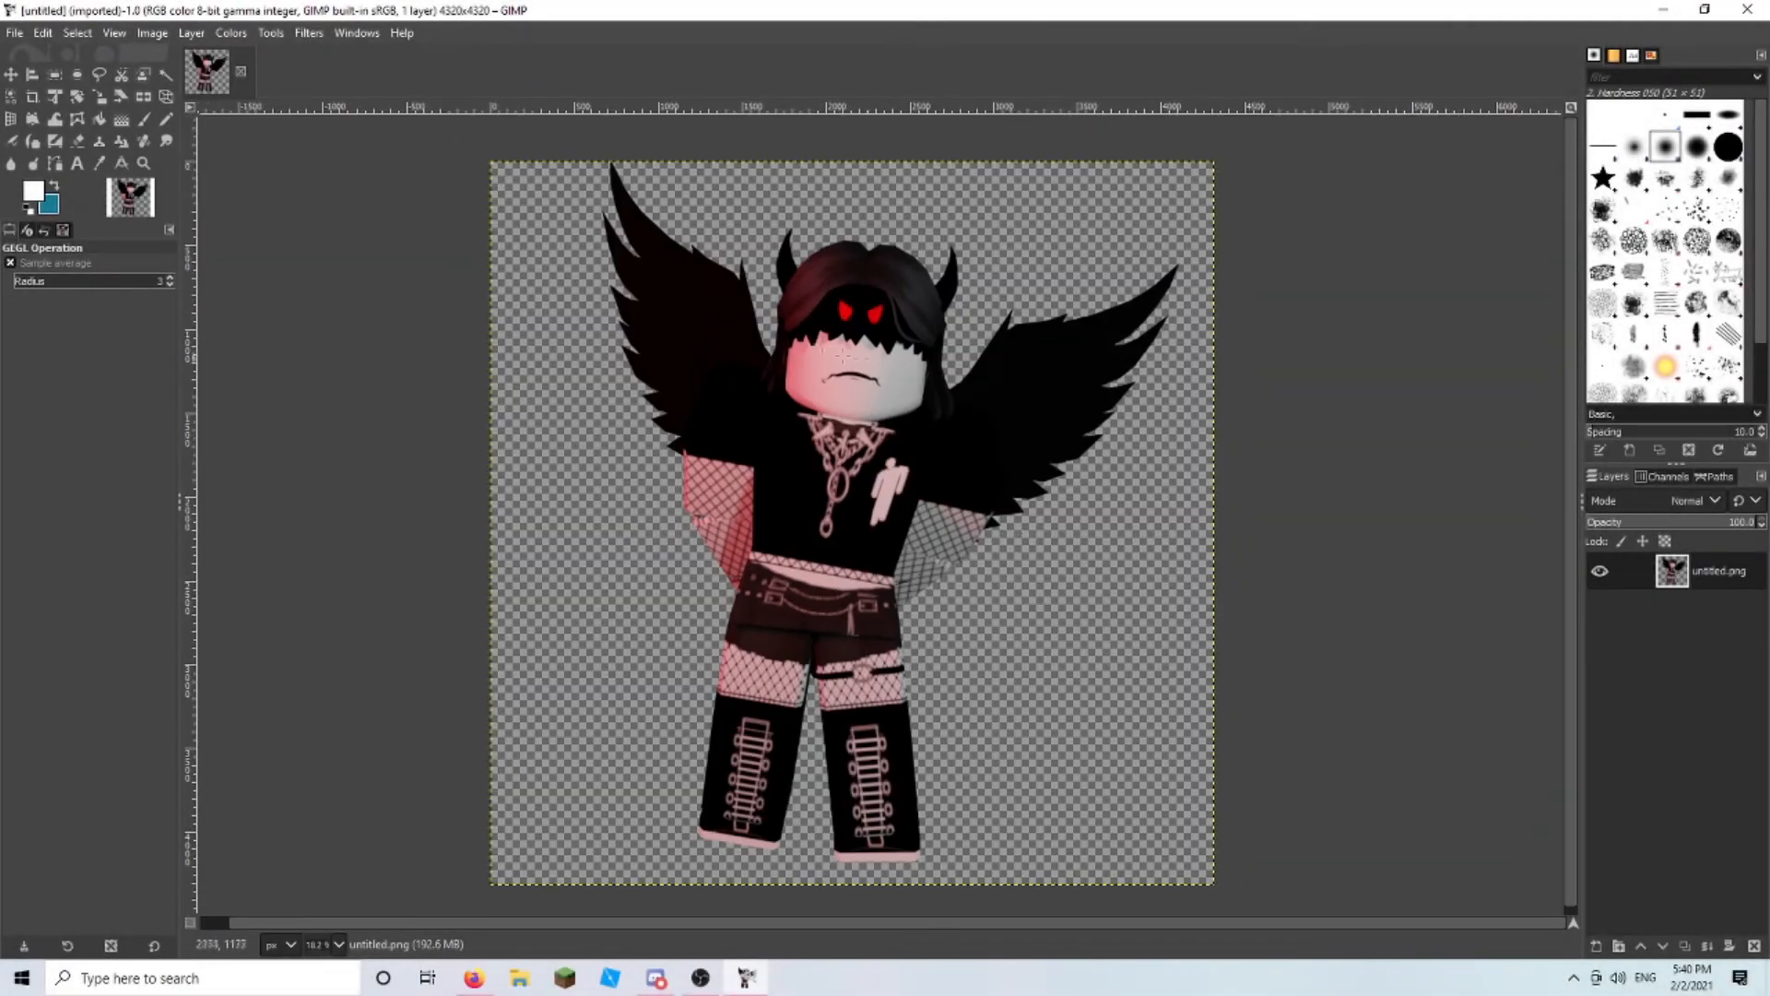
{"action": "middle_click_drag", "start_coordinate": [781, 246], "coordinate": [807, 229]}
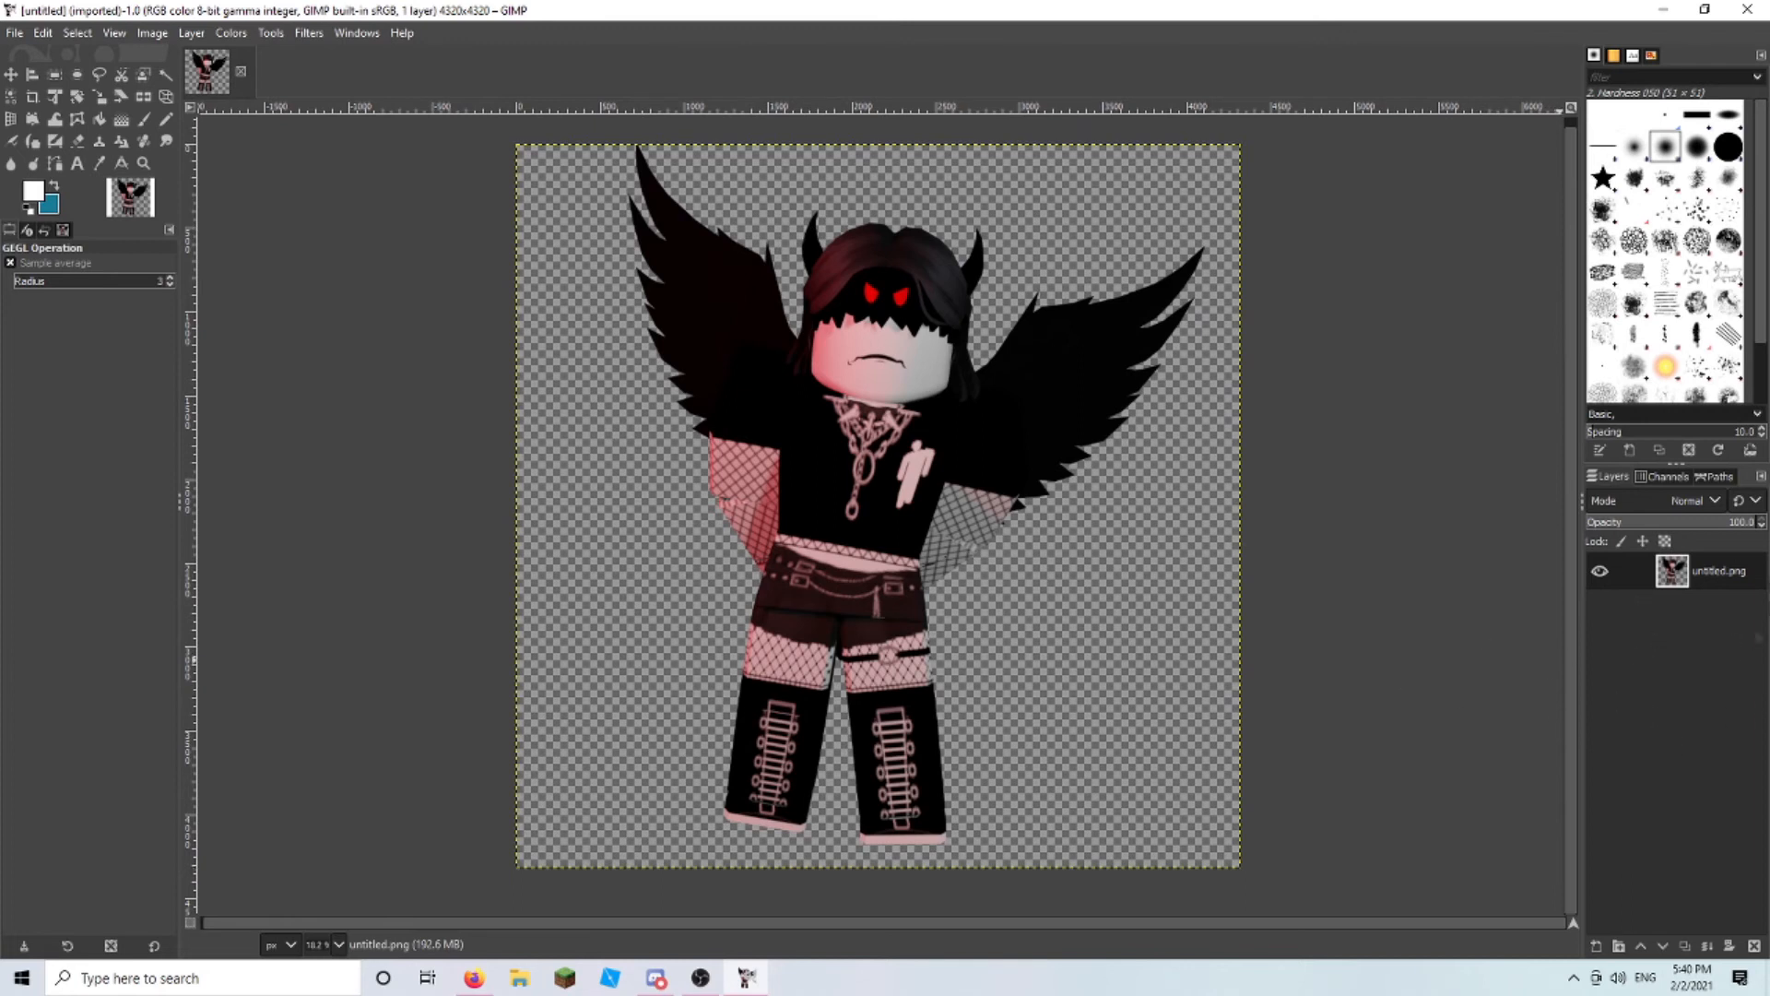
- Create a new 4320 × 4320 px layer filled with transparency and place it beneath the avatar layer
{"action": "right_click", "coordinate": [1690, 684]}
{"action": "left_click", "coordinate": [1561, 169]}
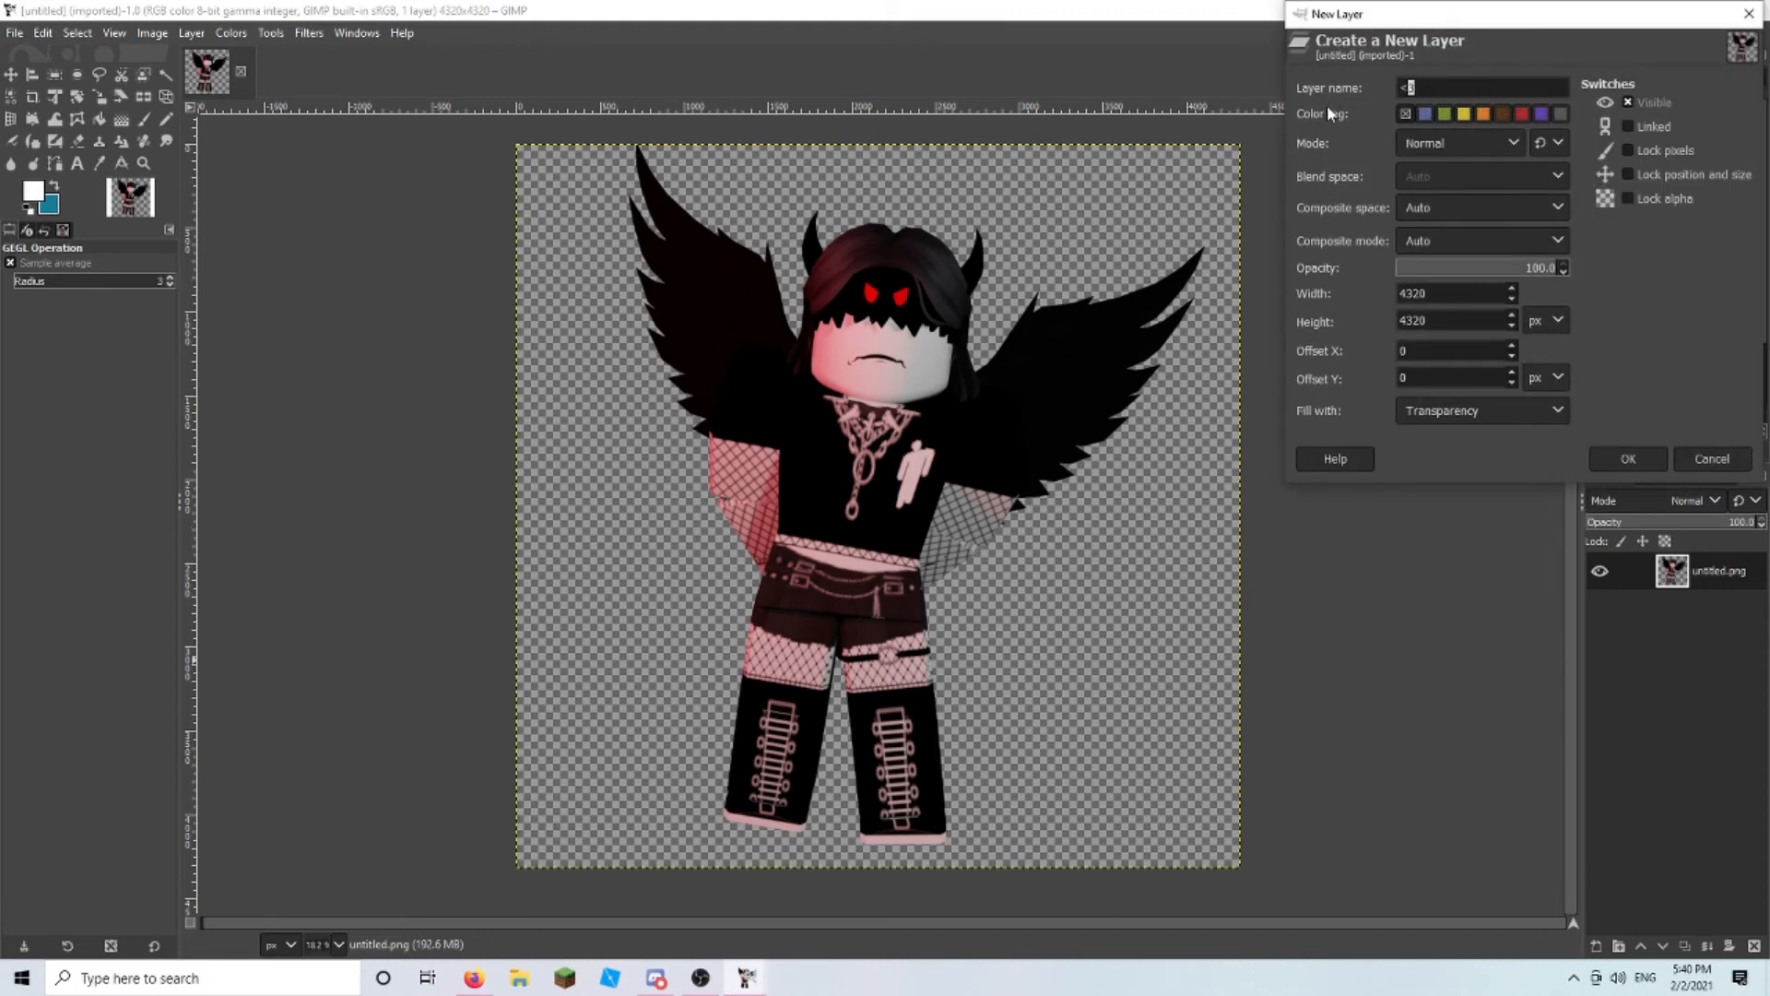
{"action": "left_click", "coordinate": [1630, 456]}
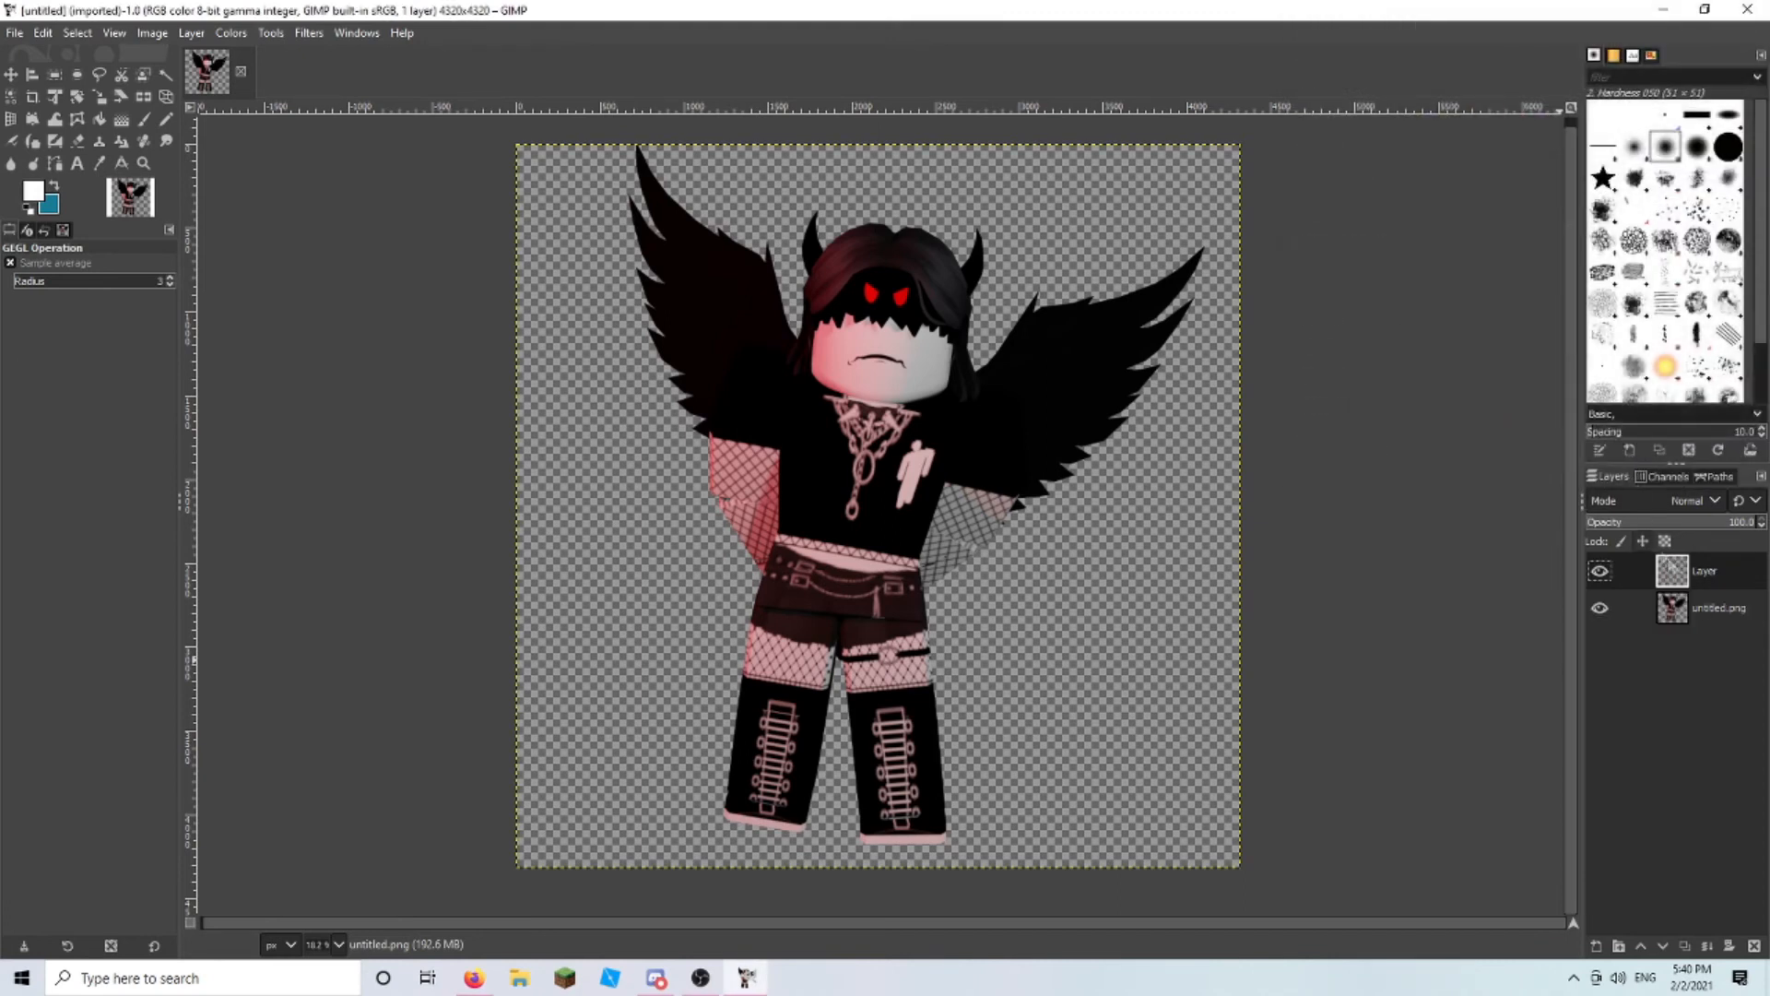
{"action": "left_click_drag", "start_coordinate": [1674, 571], "coordinate": [1693, 641]}
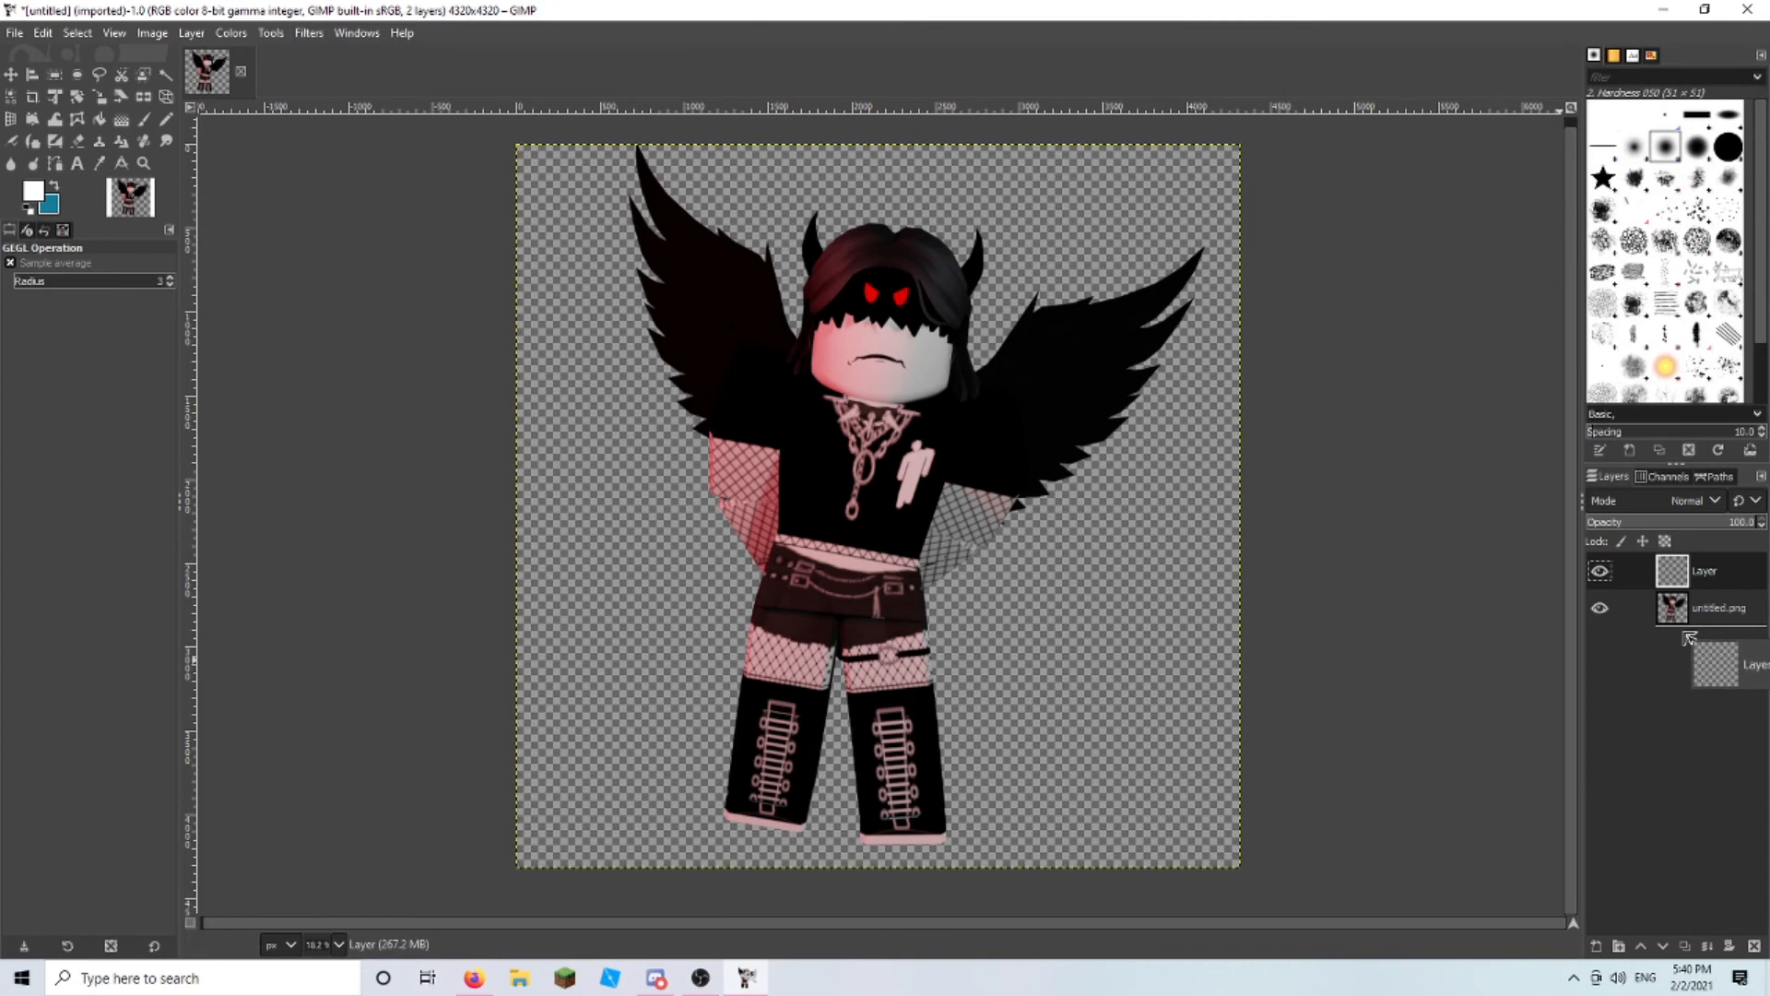
{"action": "left_click_drag", "start_coordinate": [1689, 637], "coordinate": [1686, 638]}
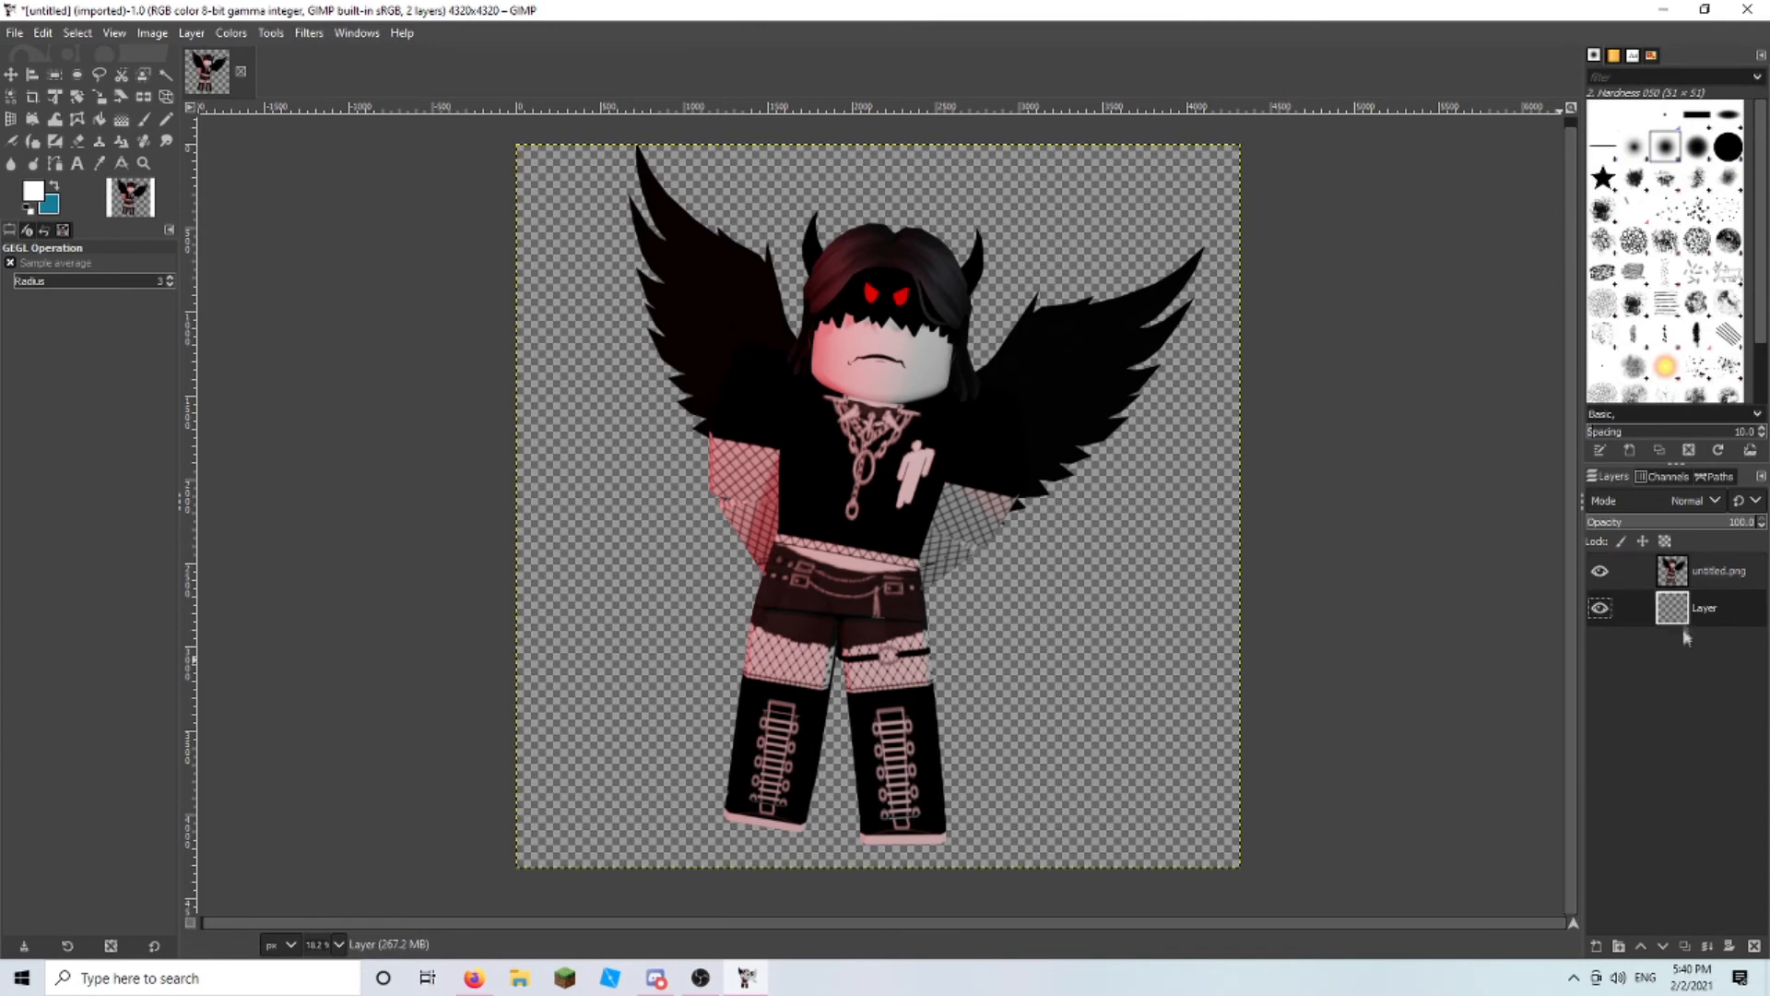
- Rotate the untitled.png avatar layer a few degrees counterclockwise about its centre so the figure stands more upright
{"action": "left_click", "coordinate": [1679, 575]}
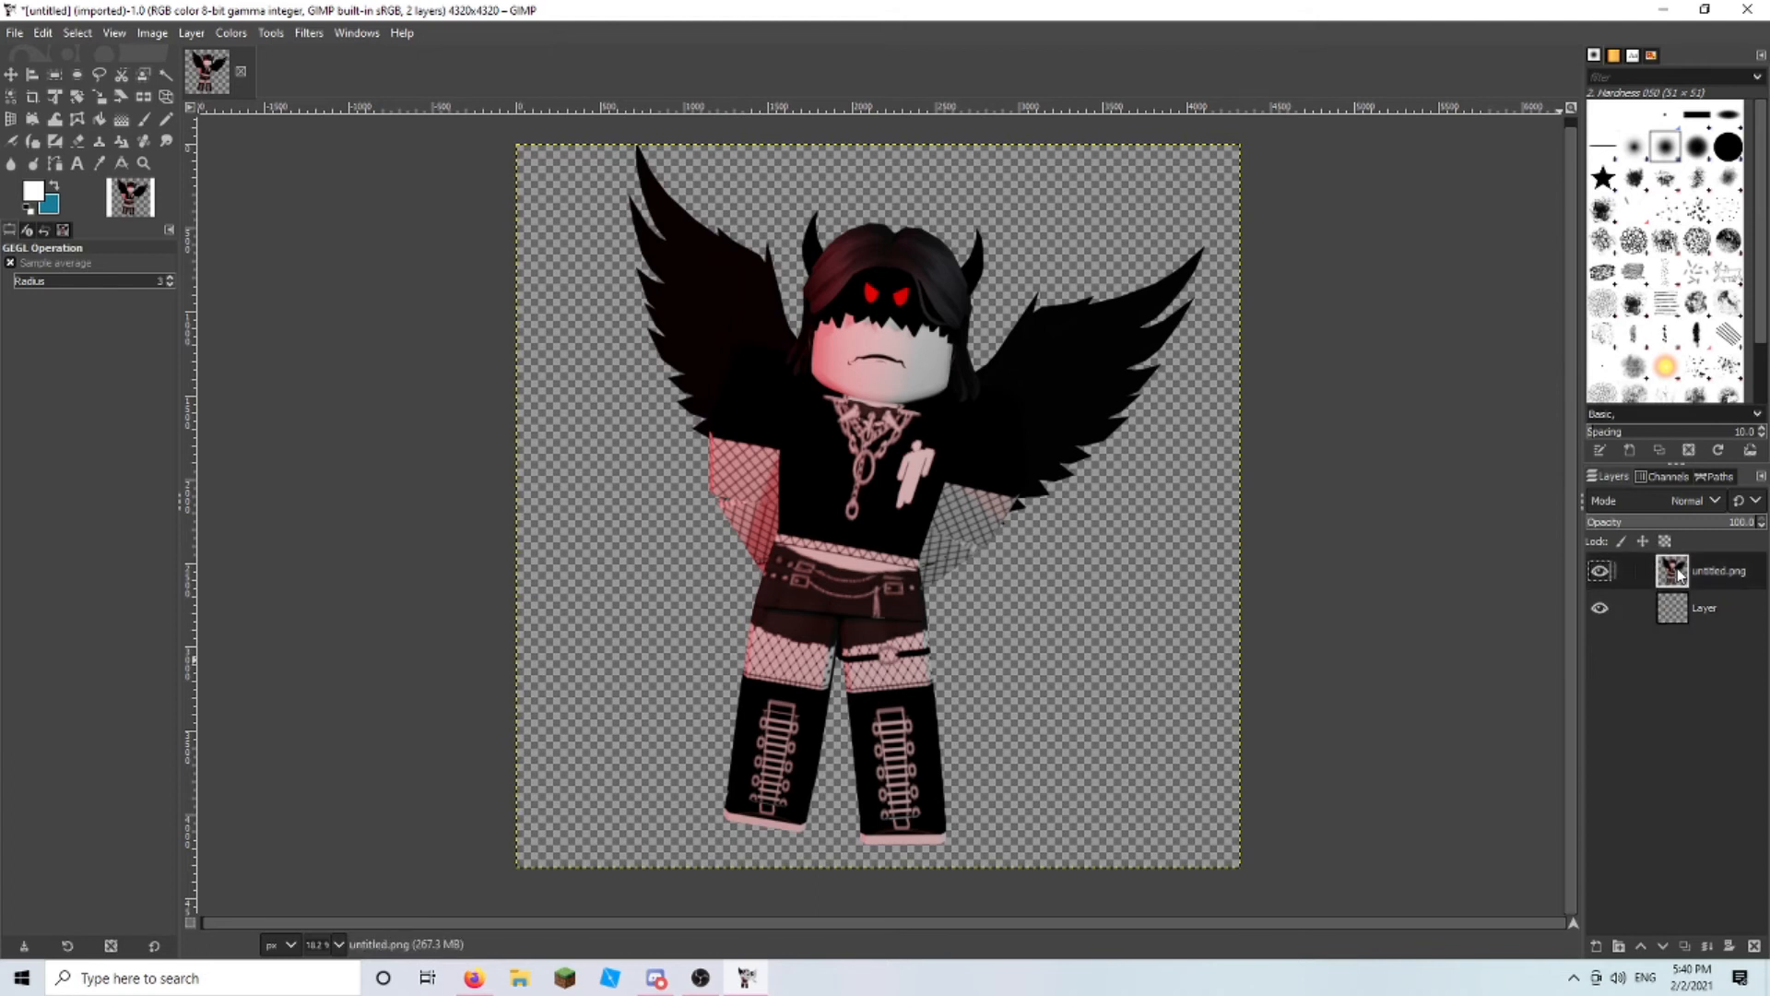
{"action": "left_click", "coordinate": [103, 97]}
{"action": "left_click", "coordinate": [843, 353]}
{"action": "left_click_drag", "start_coordinate": [1459, 191], "coordinate": [1459, 191]}
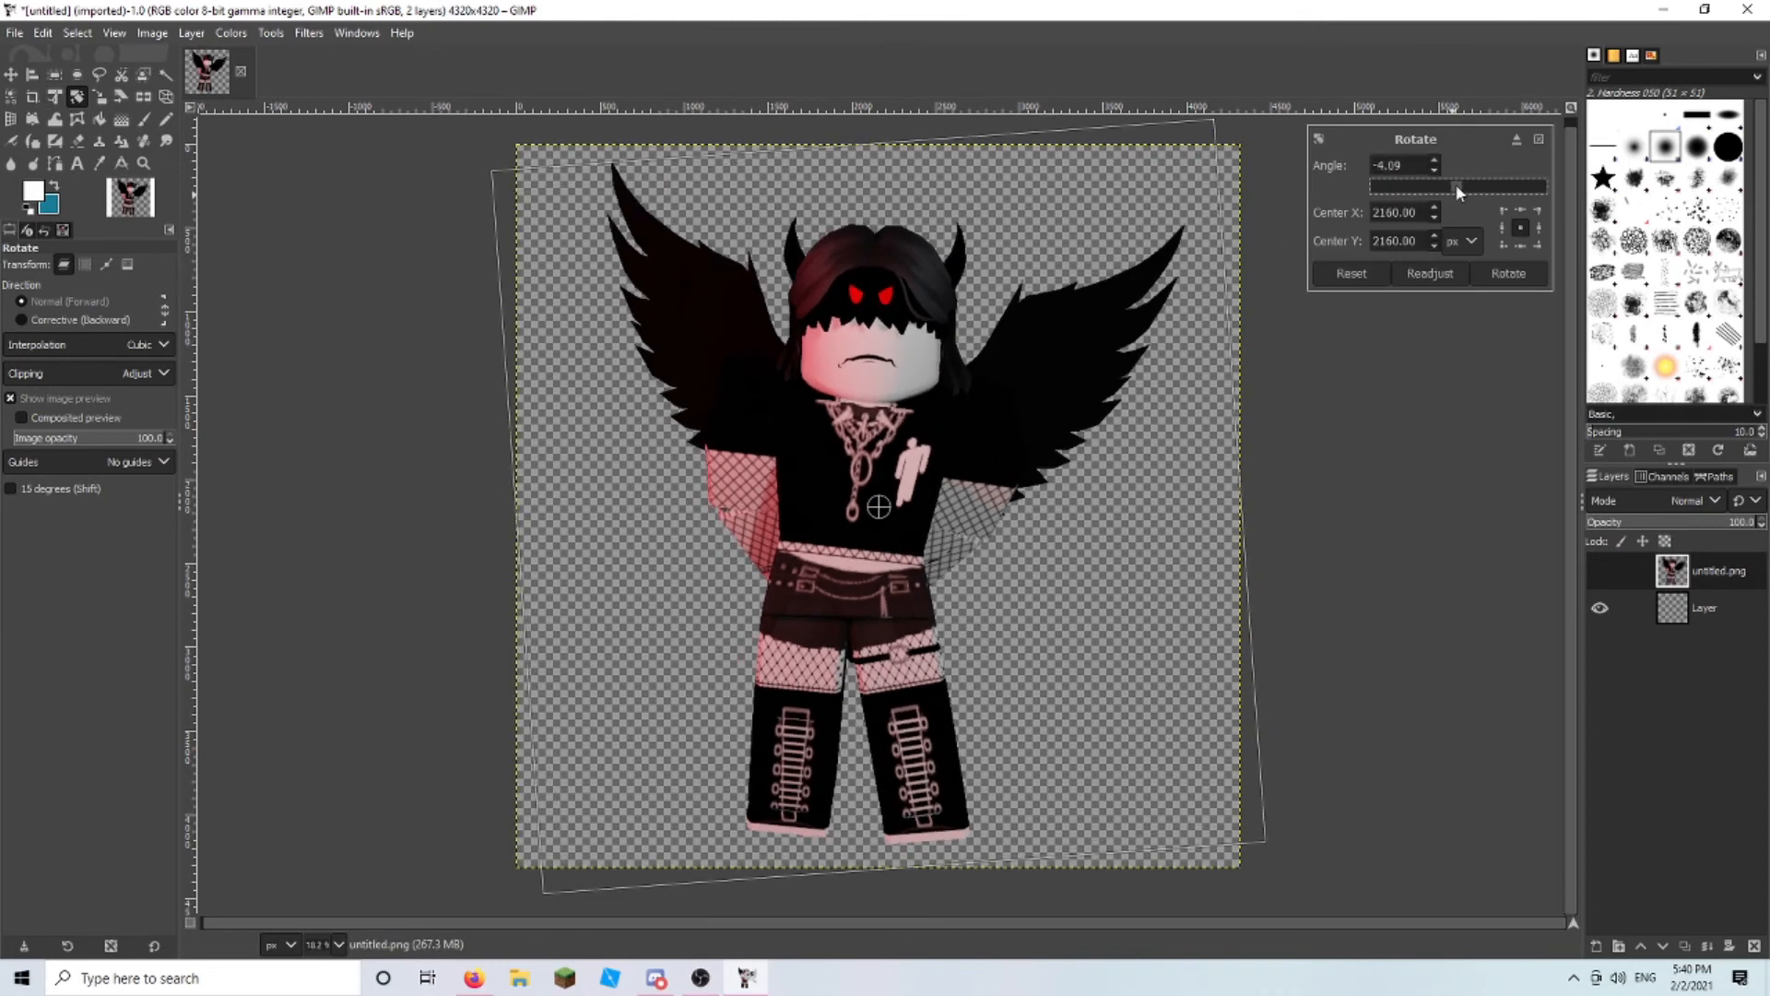
{"action": "left_click", "coordinate": [1505, 273]}
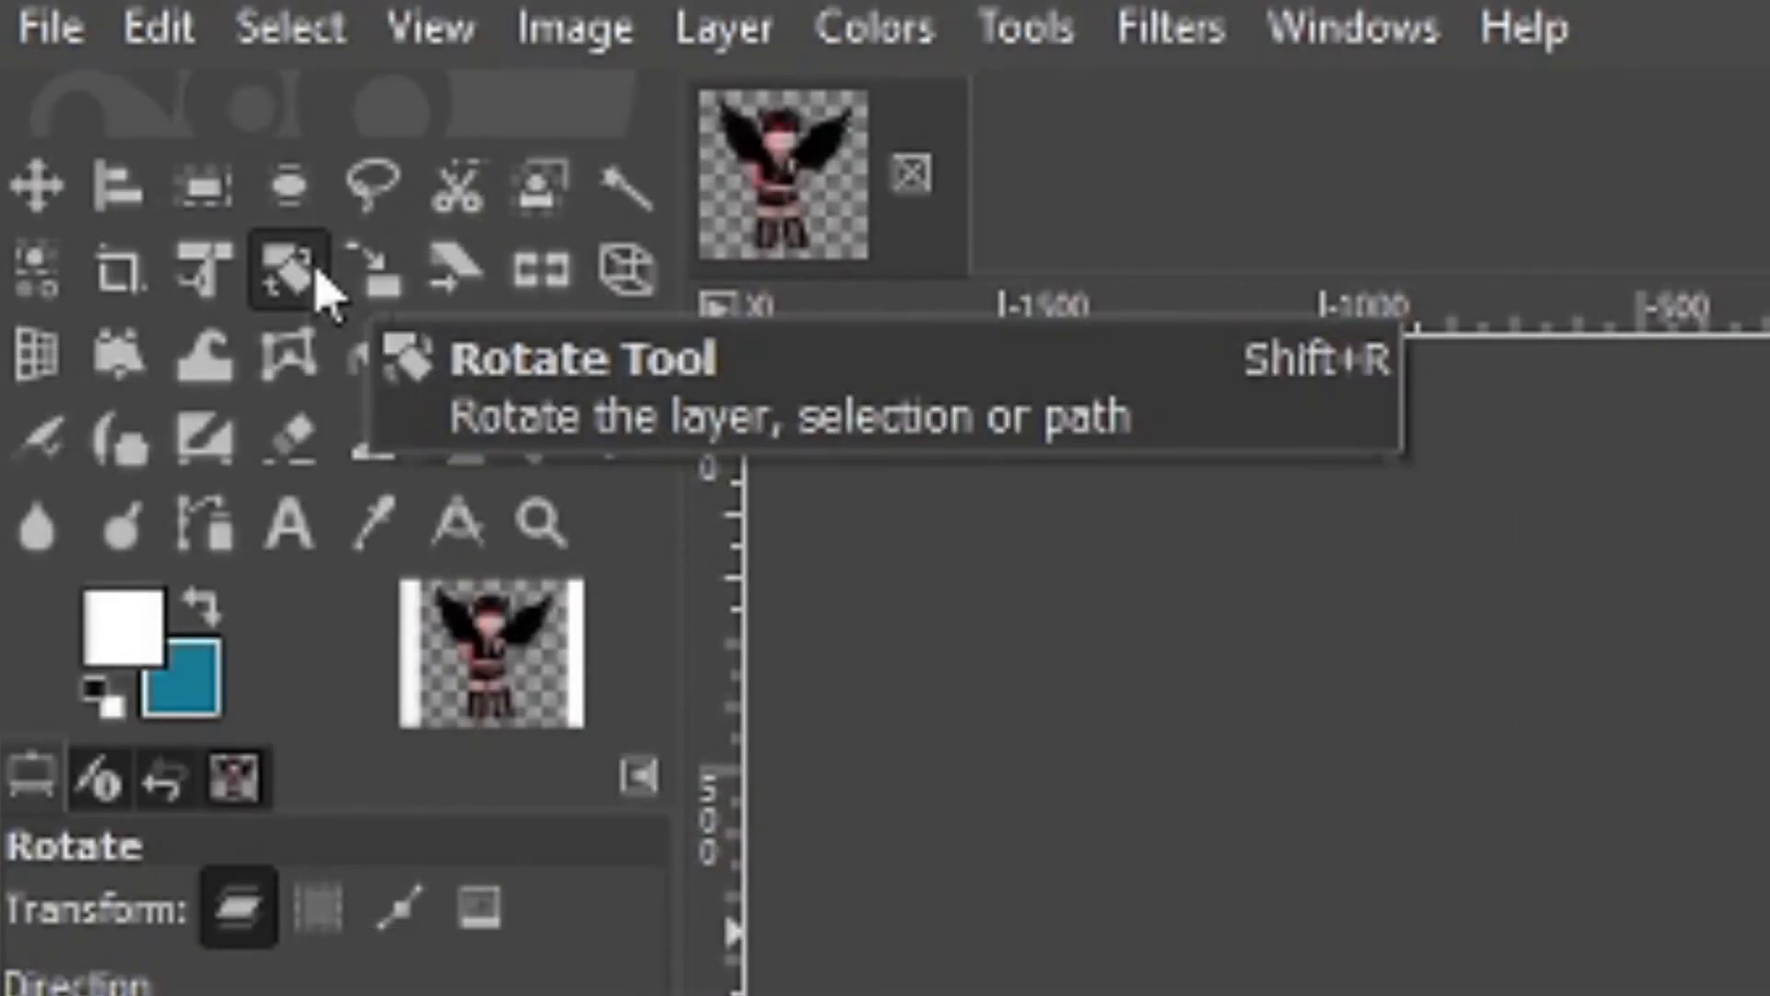
- Shift the avatar layer slightly on the canvas with the Move tool and make the empty layer beneath it active
{"action": "left_click", "coordinate": [41, 192]}
{"action": "left_click_drag", "start_coordinate": [846, 493], "coordinate": [854, 491]}
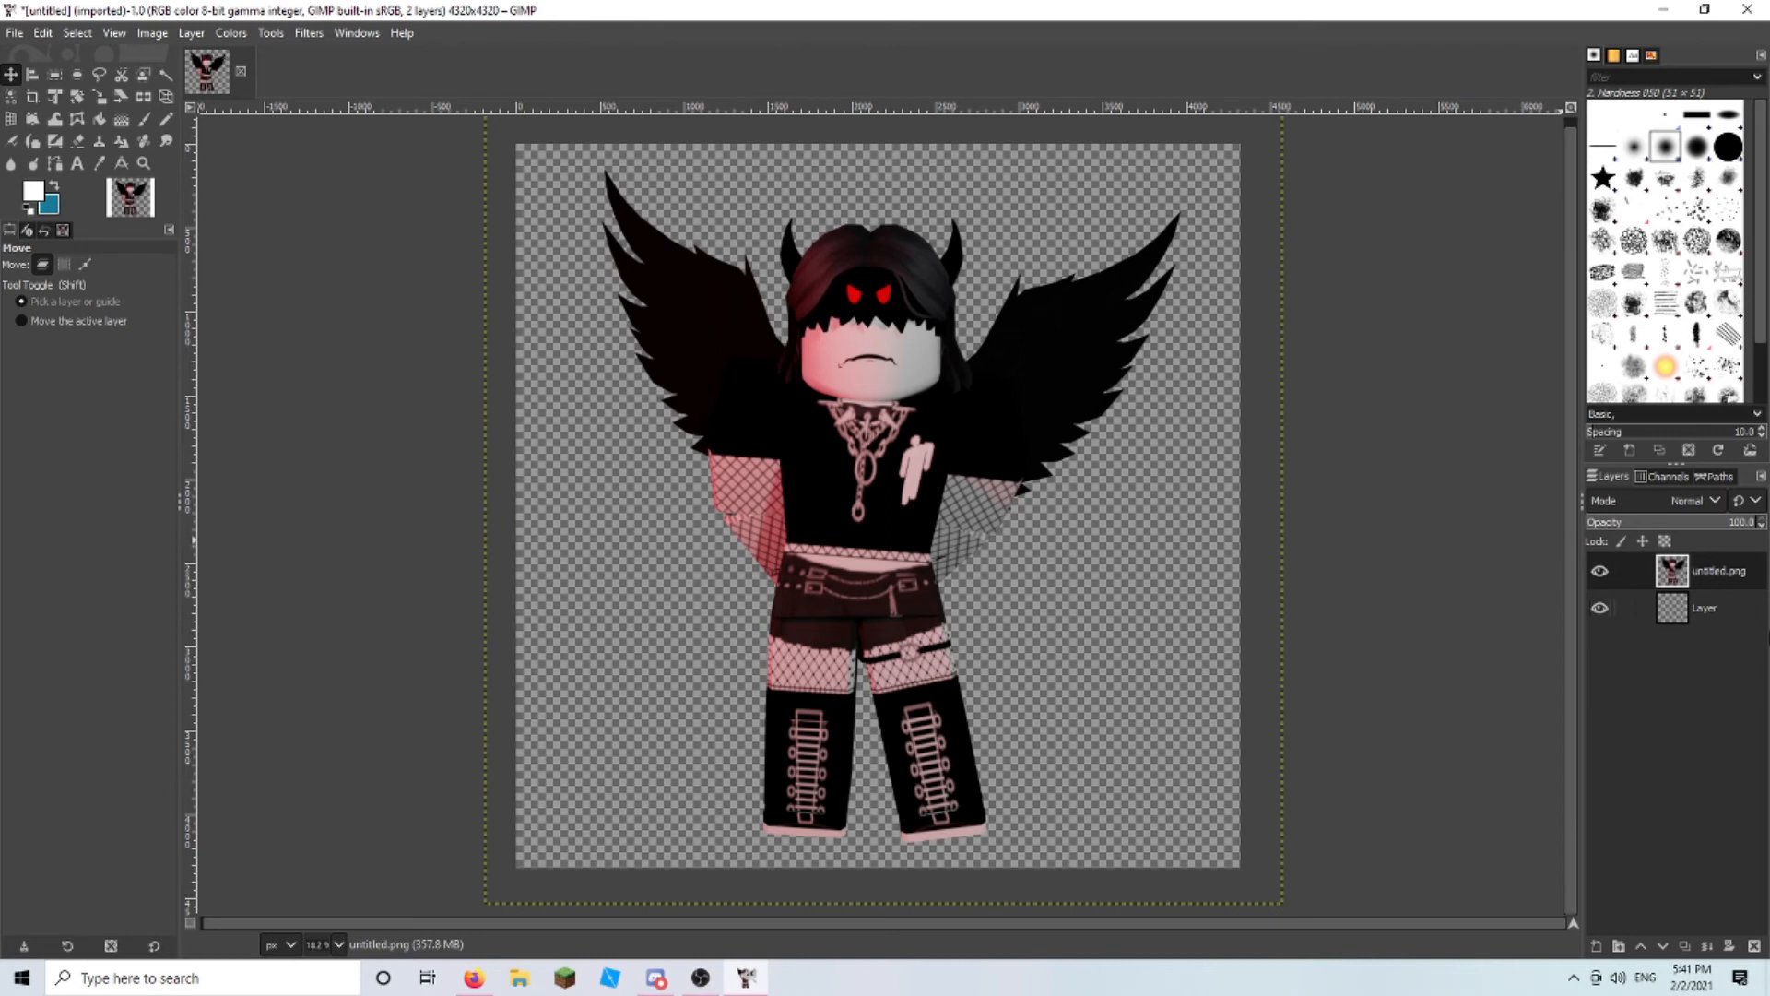
{"action": "left_click", "coordinate": [1688, 615]}
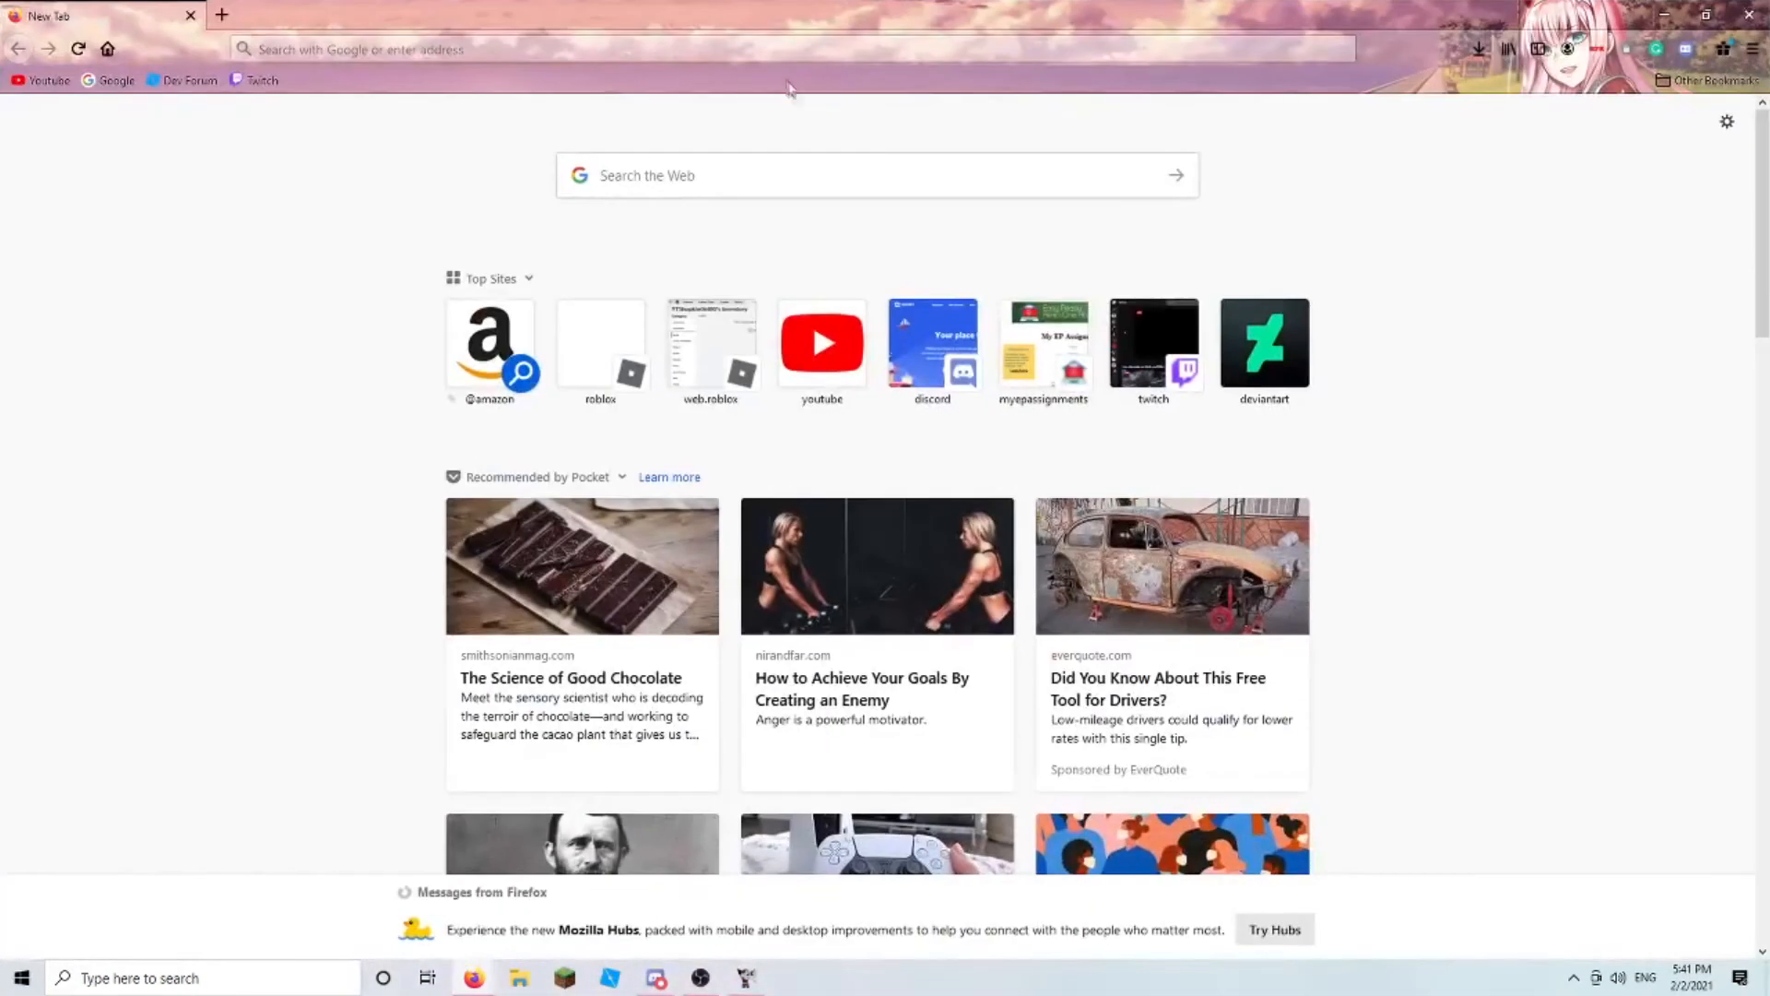
- In Firefox, search Google Images for "creepy abandoned building"
{"action": "left_click", "coordinate": [774, 50]}
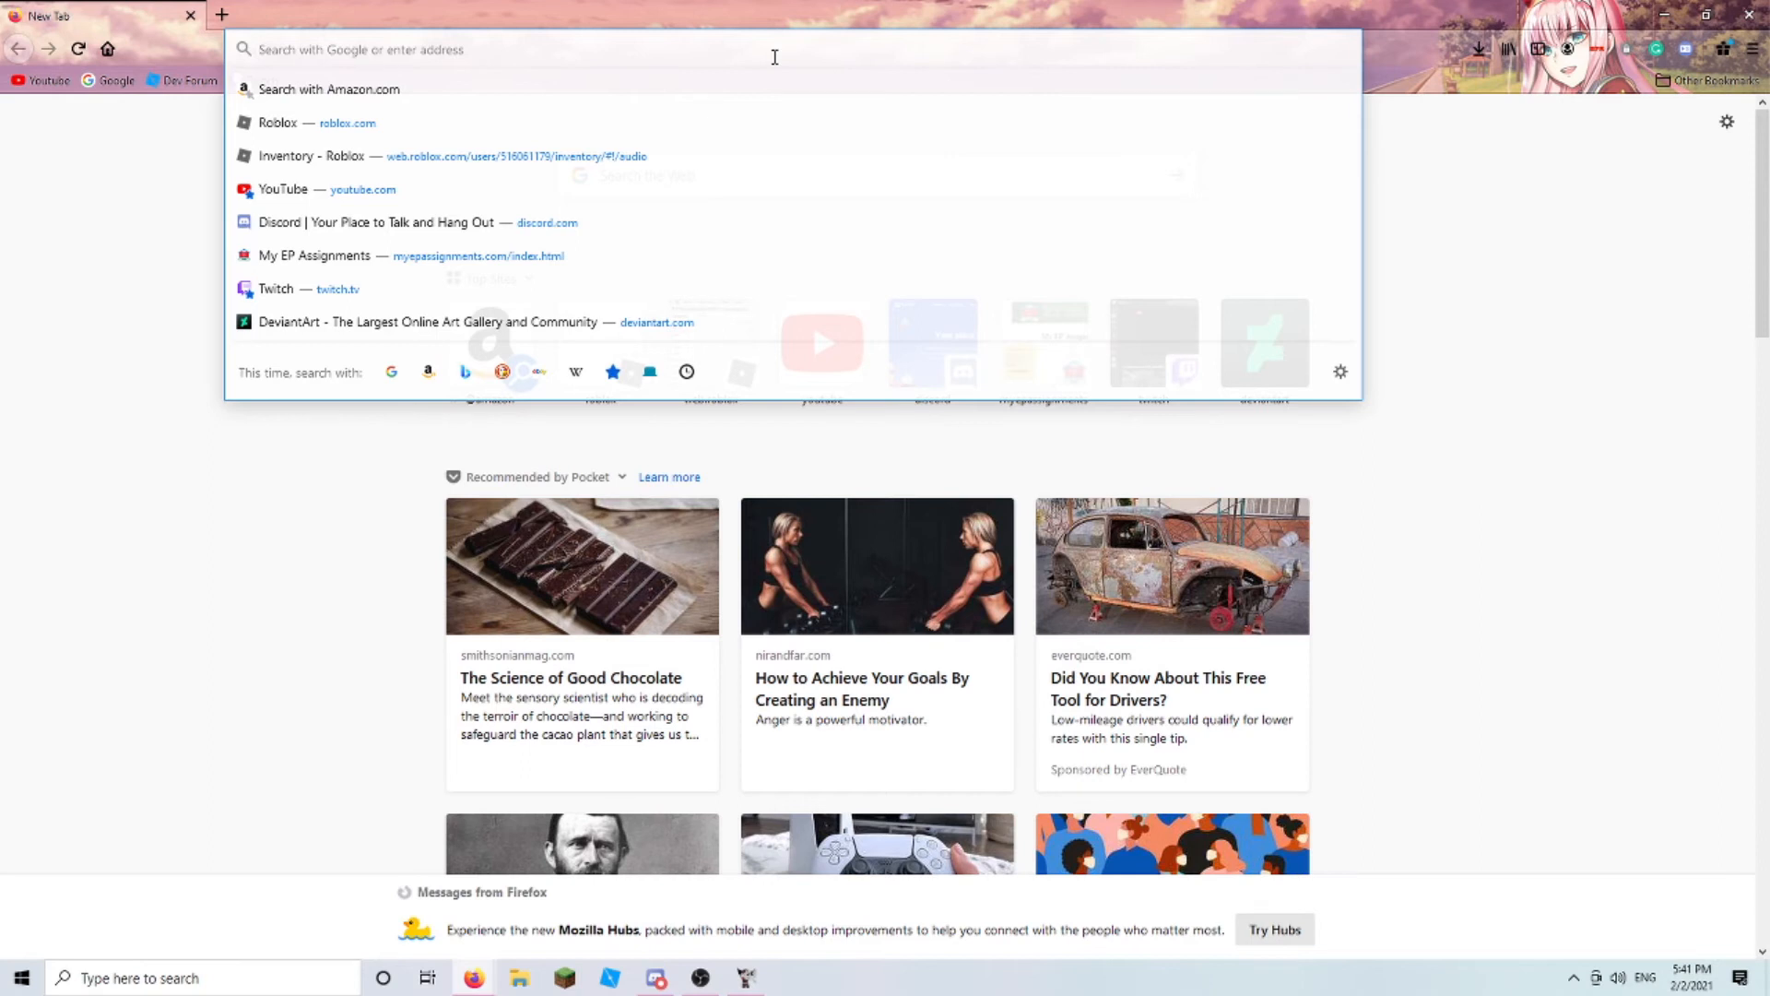
{"action": "type", "text": "creepy abond"}
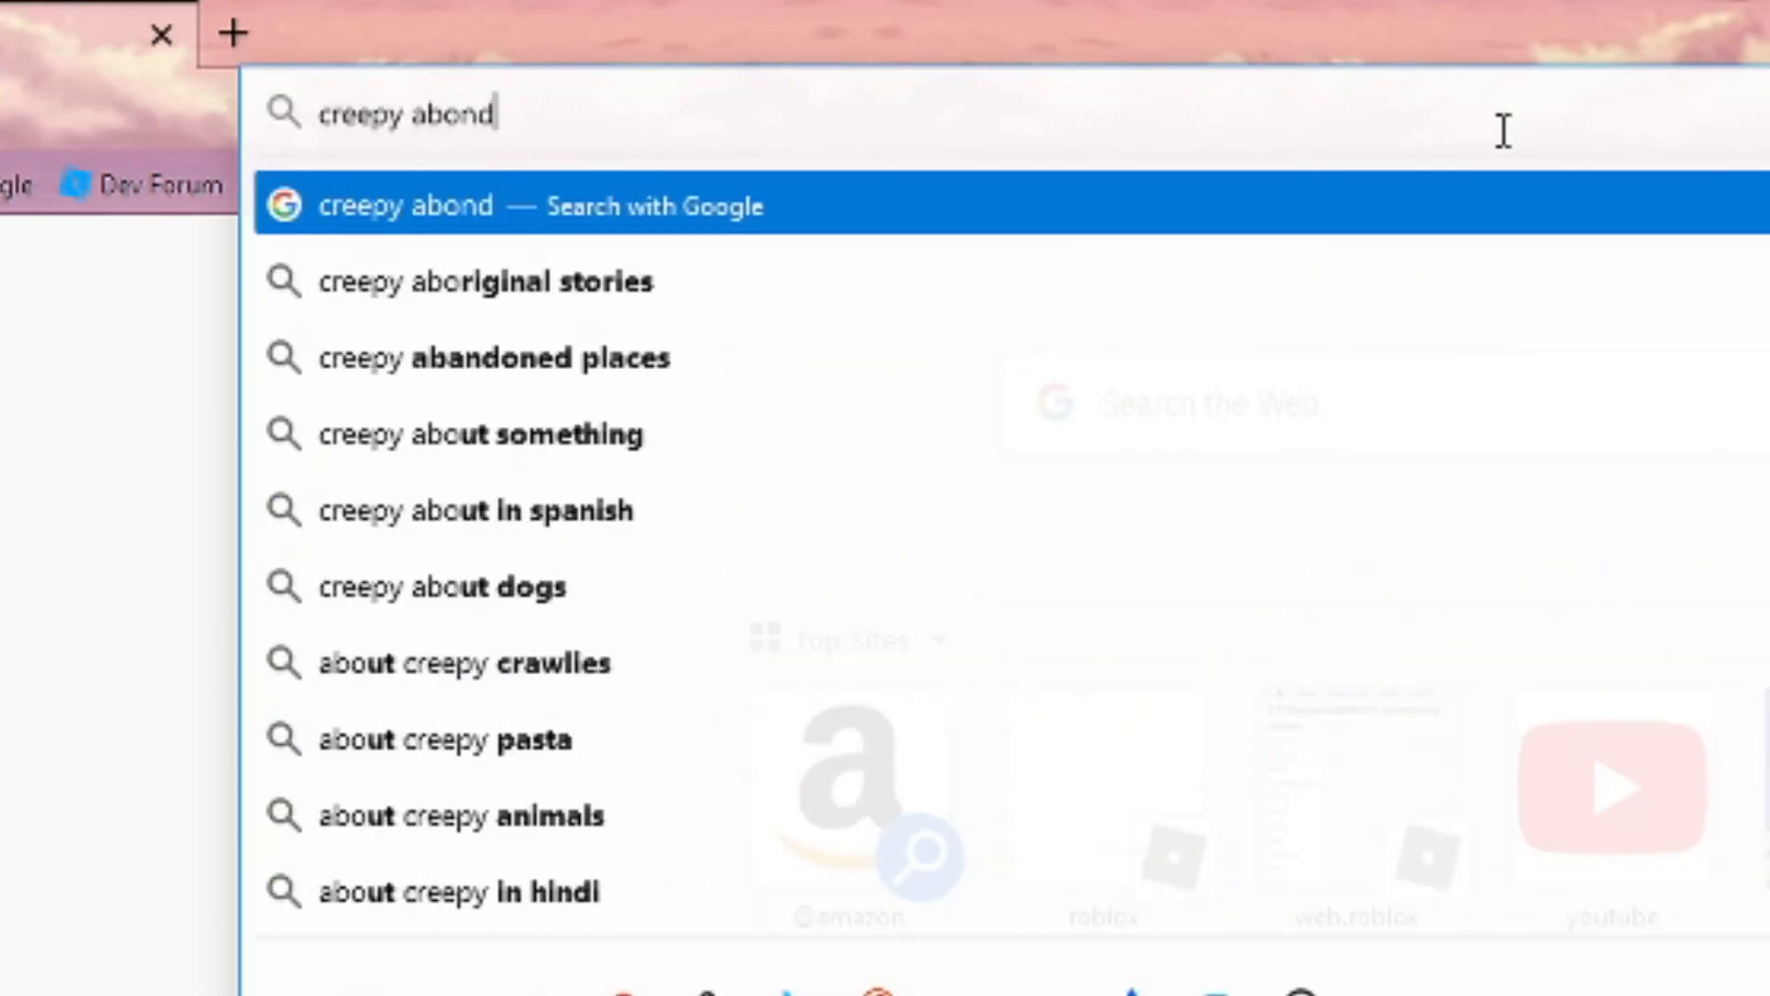
{"action": "type", "text": "ed building"}
{"action": "key", "text": "Return"}
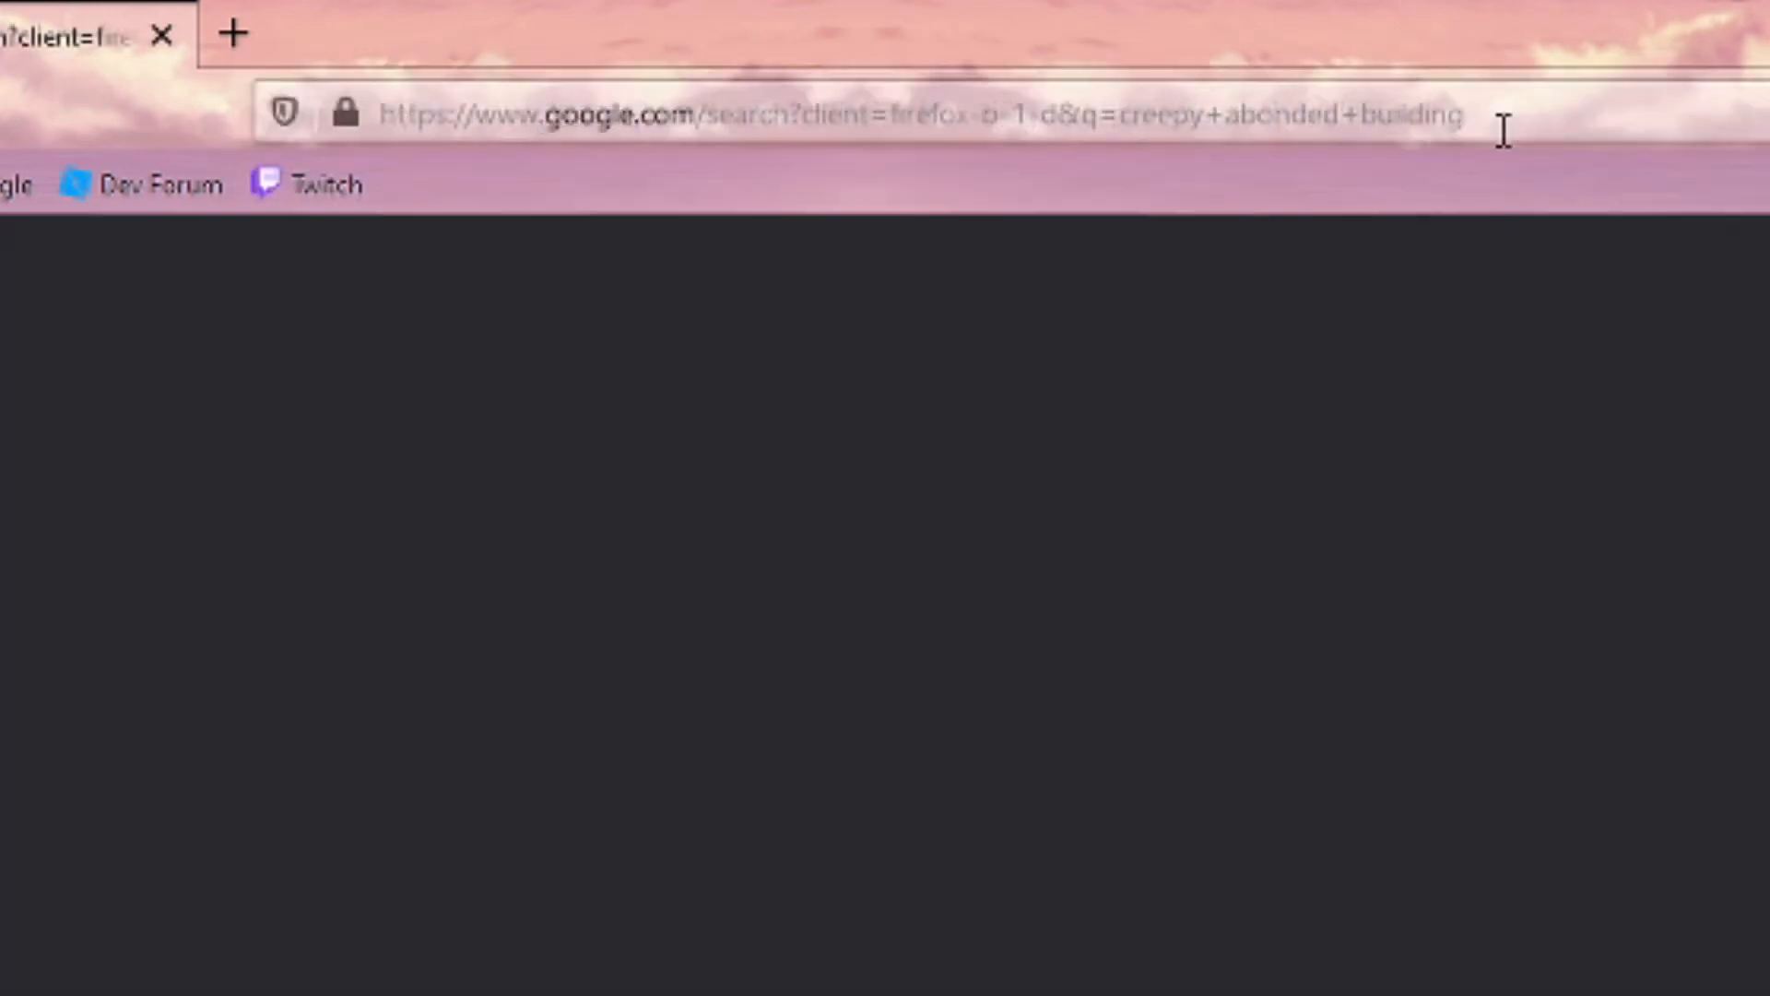
{"action": "left_click", "coordinate": [251, 187]}
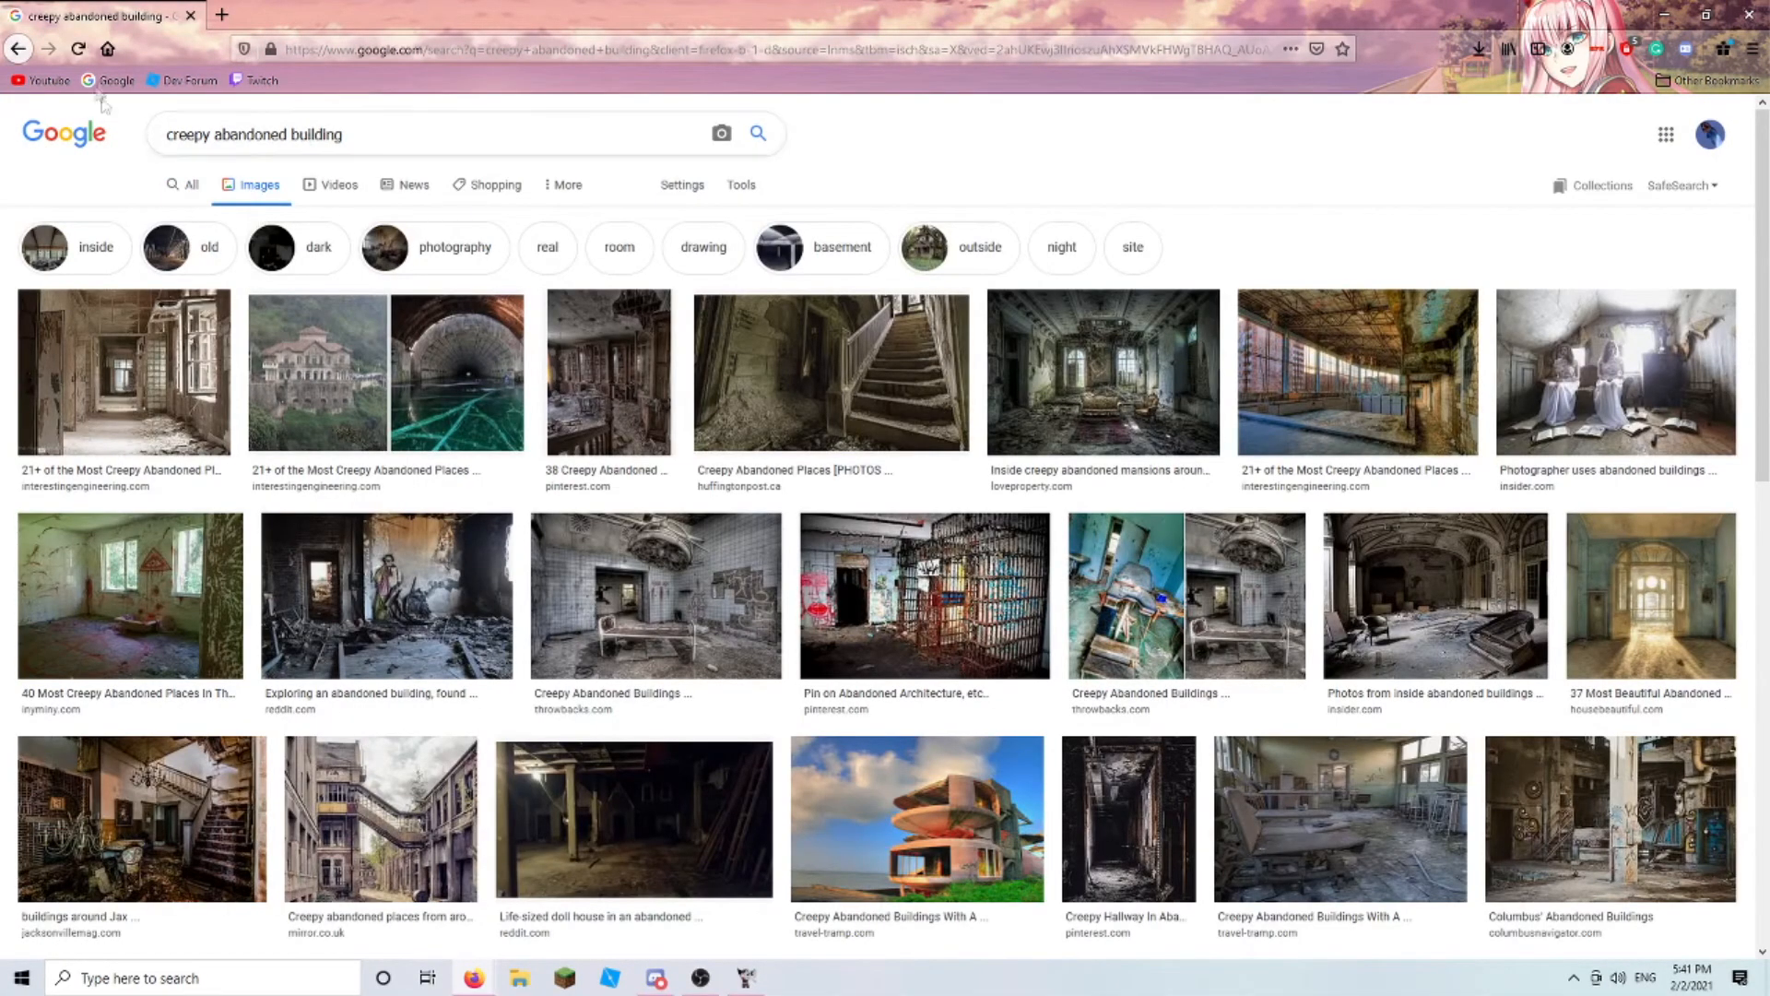
- Copy the black-and-white abandoned cell-block photo from the Best Life result
{"action": "scroll", "coordinate": [423, 486], "scroll_direction": "down", "scroll_amount": 4}
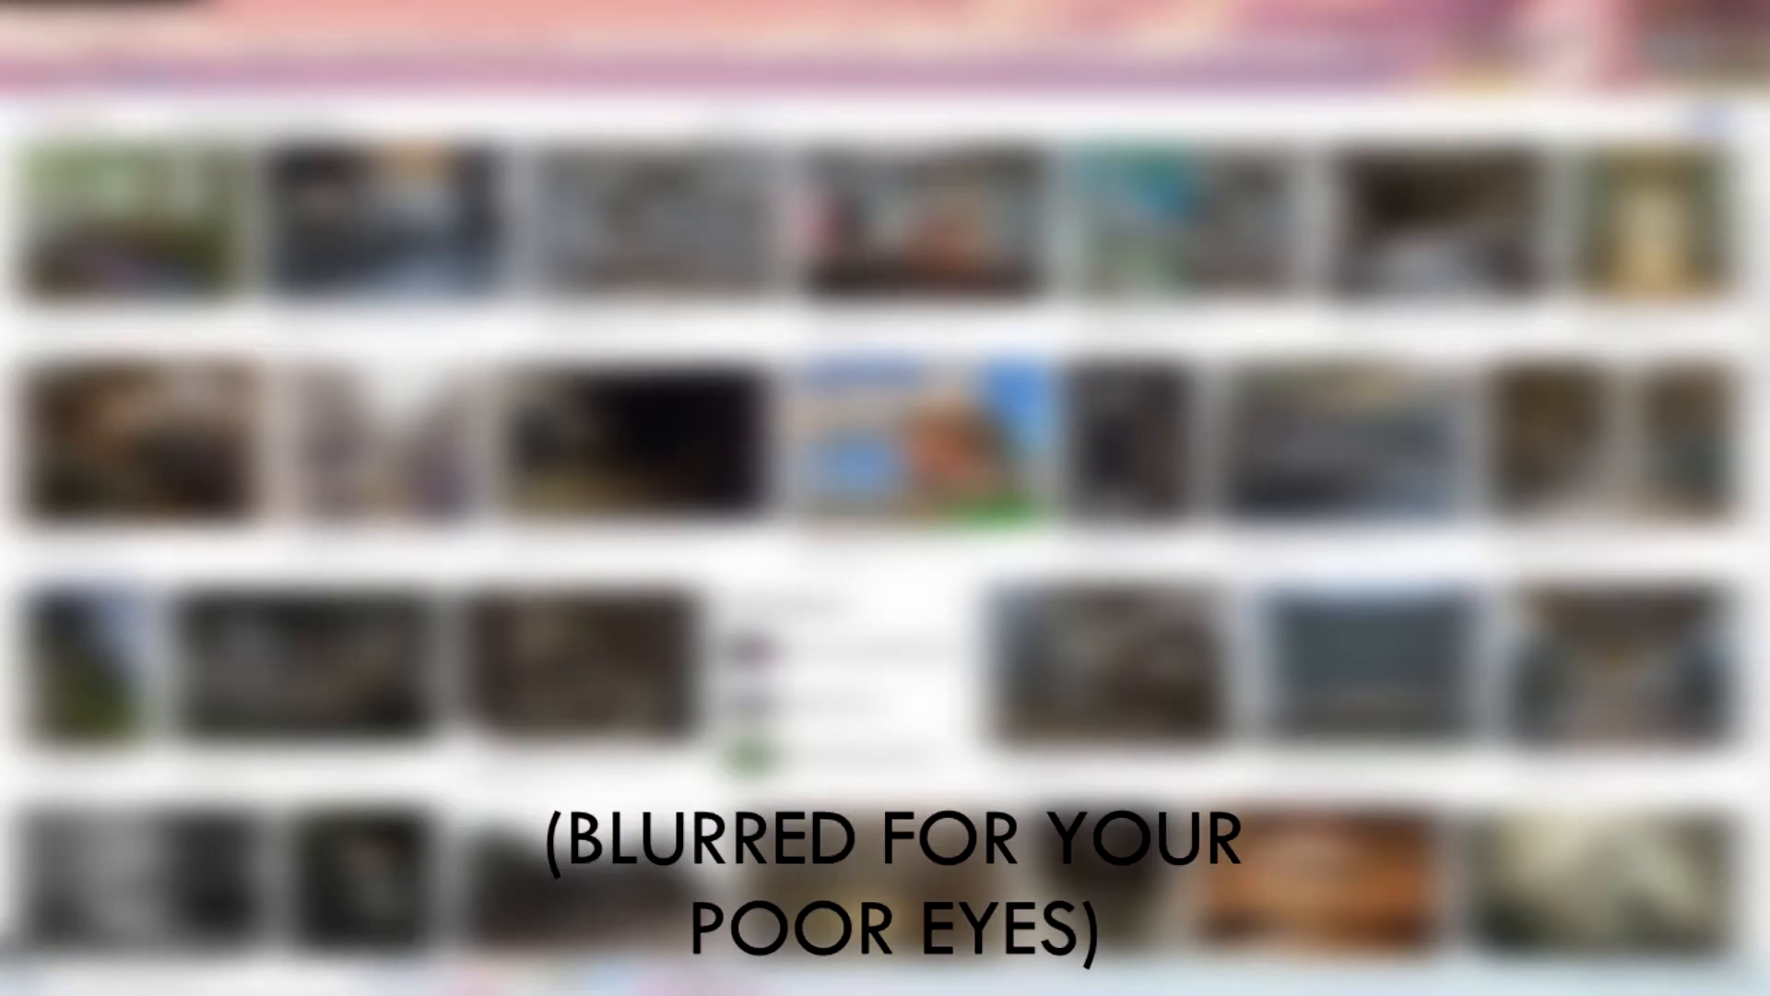
{"action": "scroll", "coordinate": [886, 553], "scroll_direction": "down", "scroll_amount": 3}
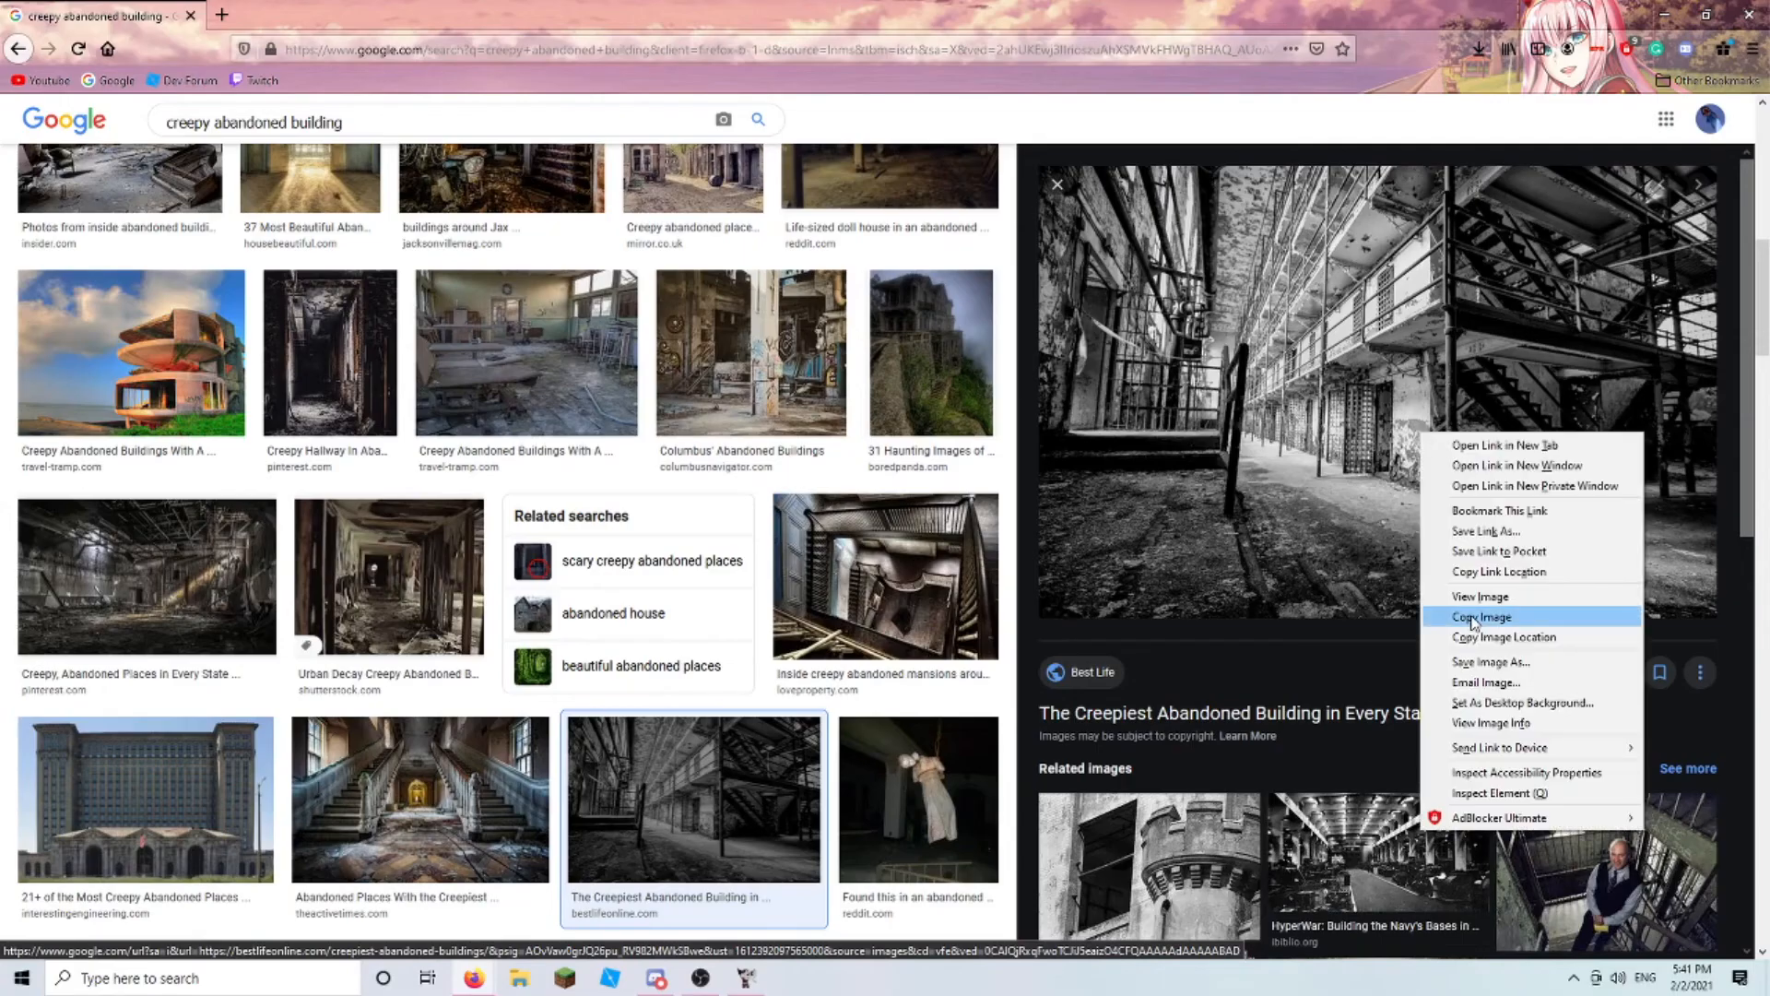
{"action": "left_click", "coordinate": [1462, 619]}
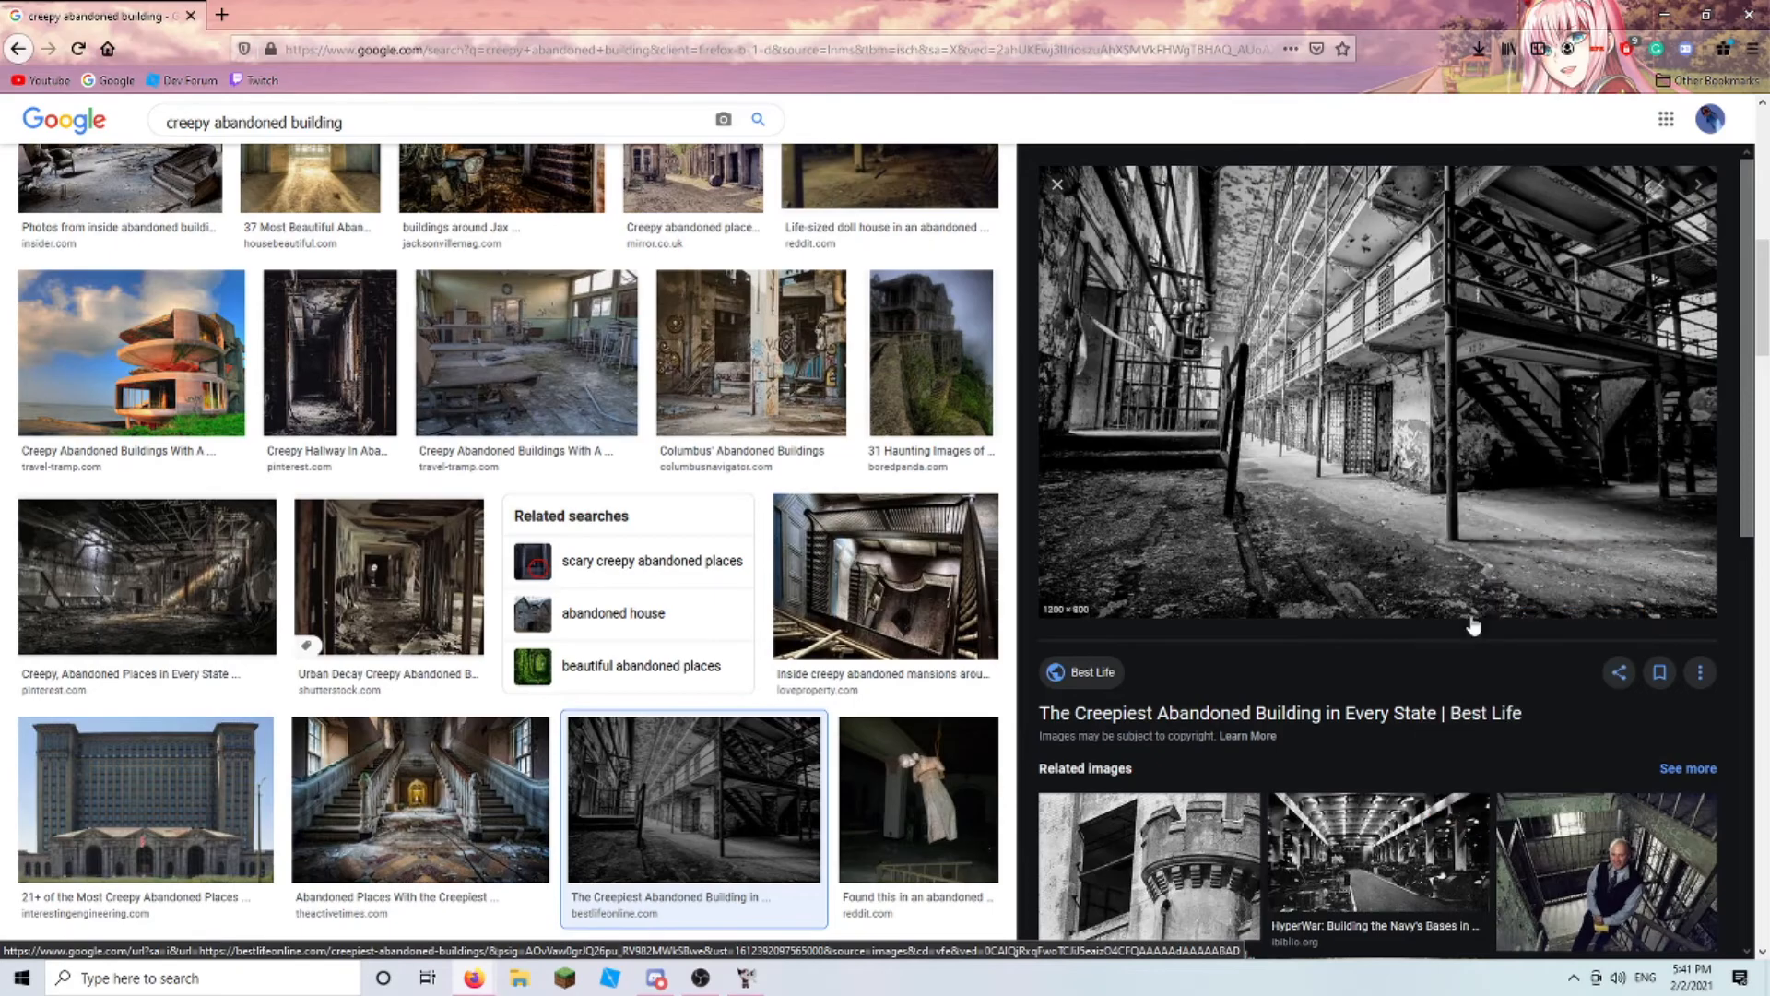
- Copy the abandoned cell-block photo from Firefox again and paste it into the GIMP image above the empty layer
{"action": "left_click", "coordinate": [746, 979]}
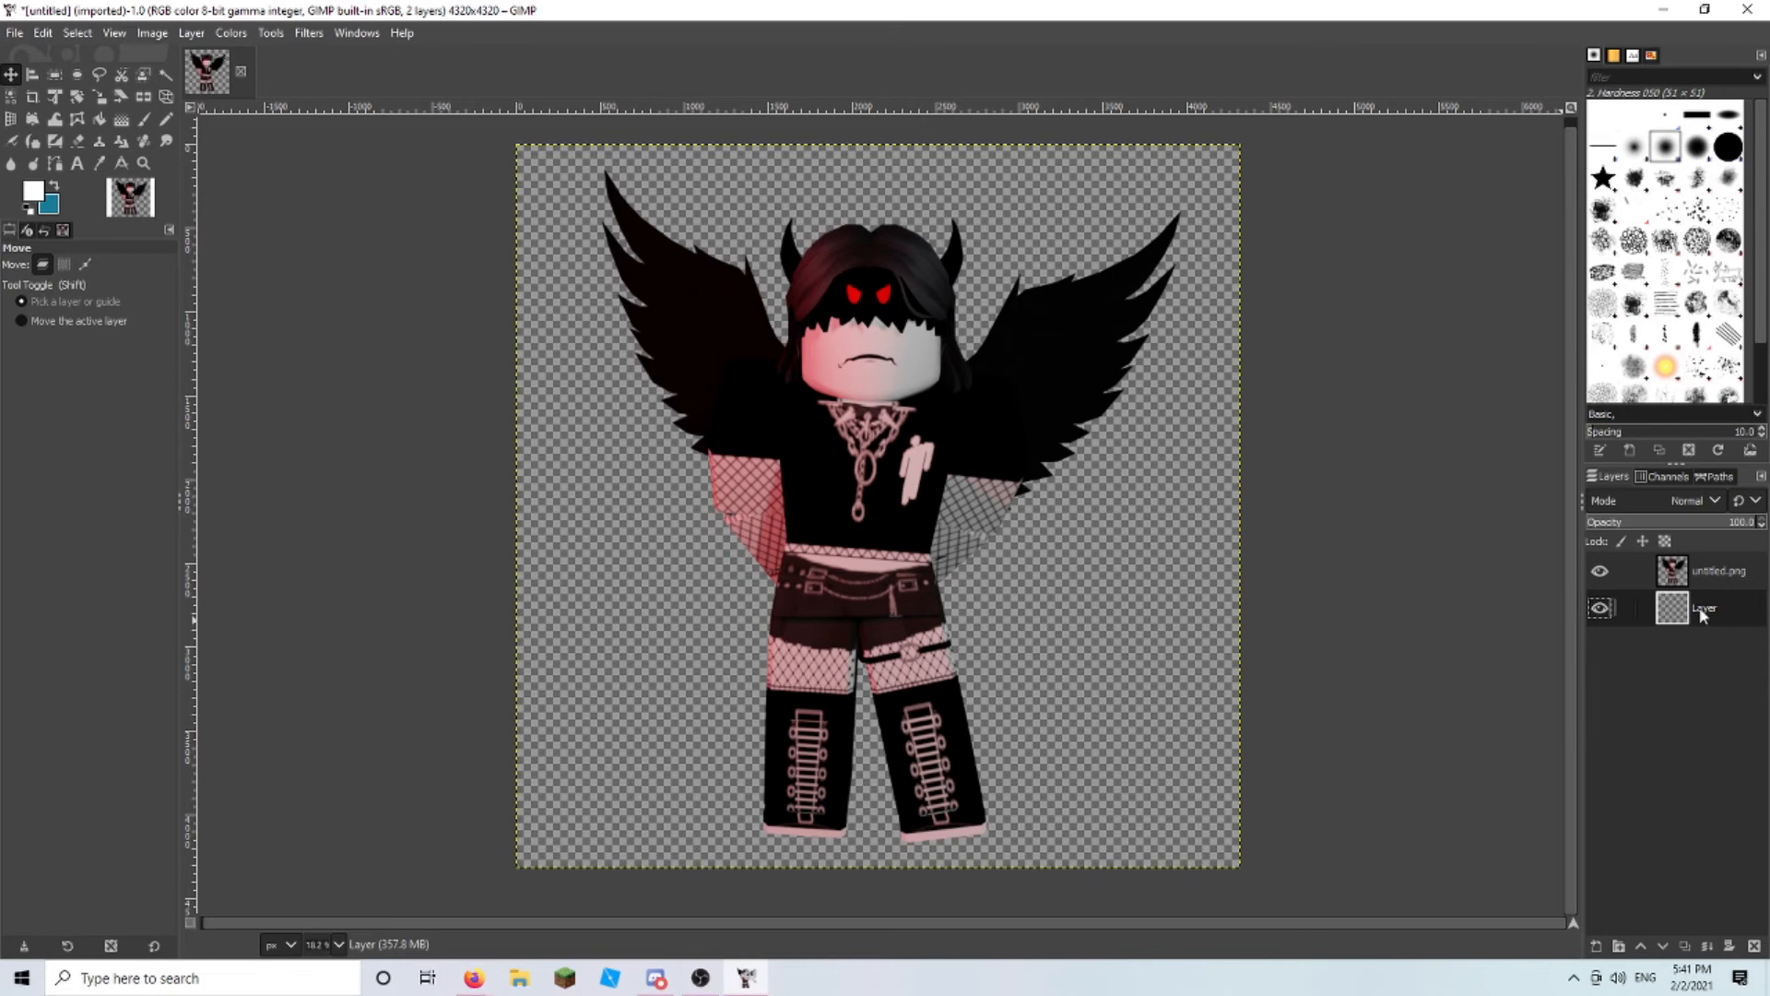
{"action": "left_click", "coordinate": [470, 987]}
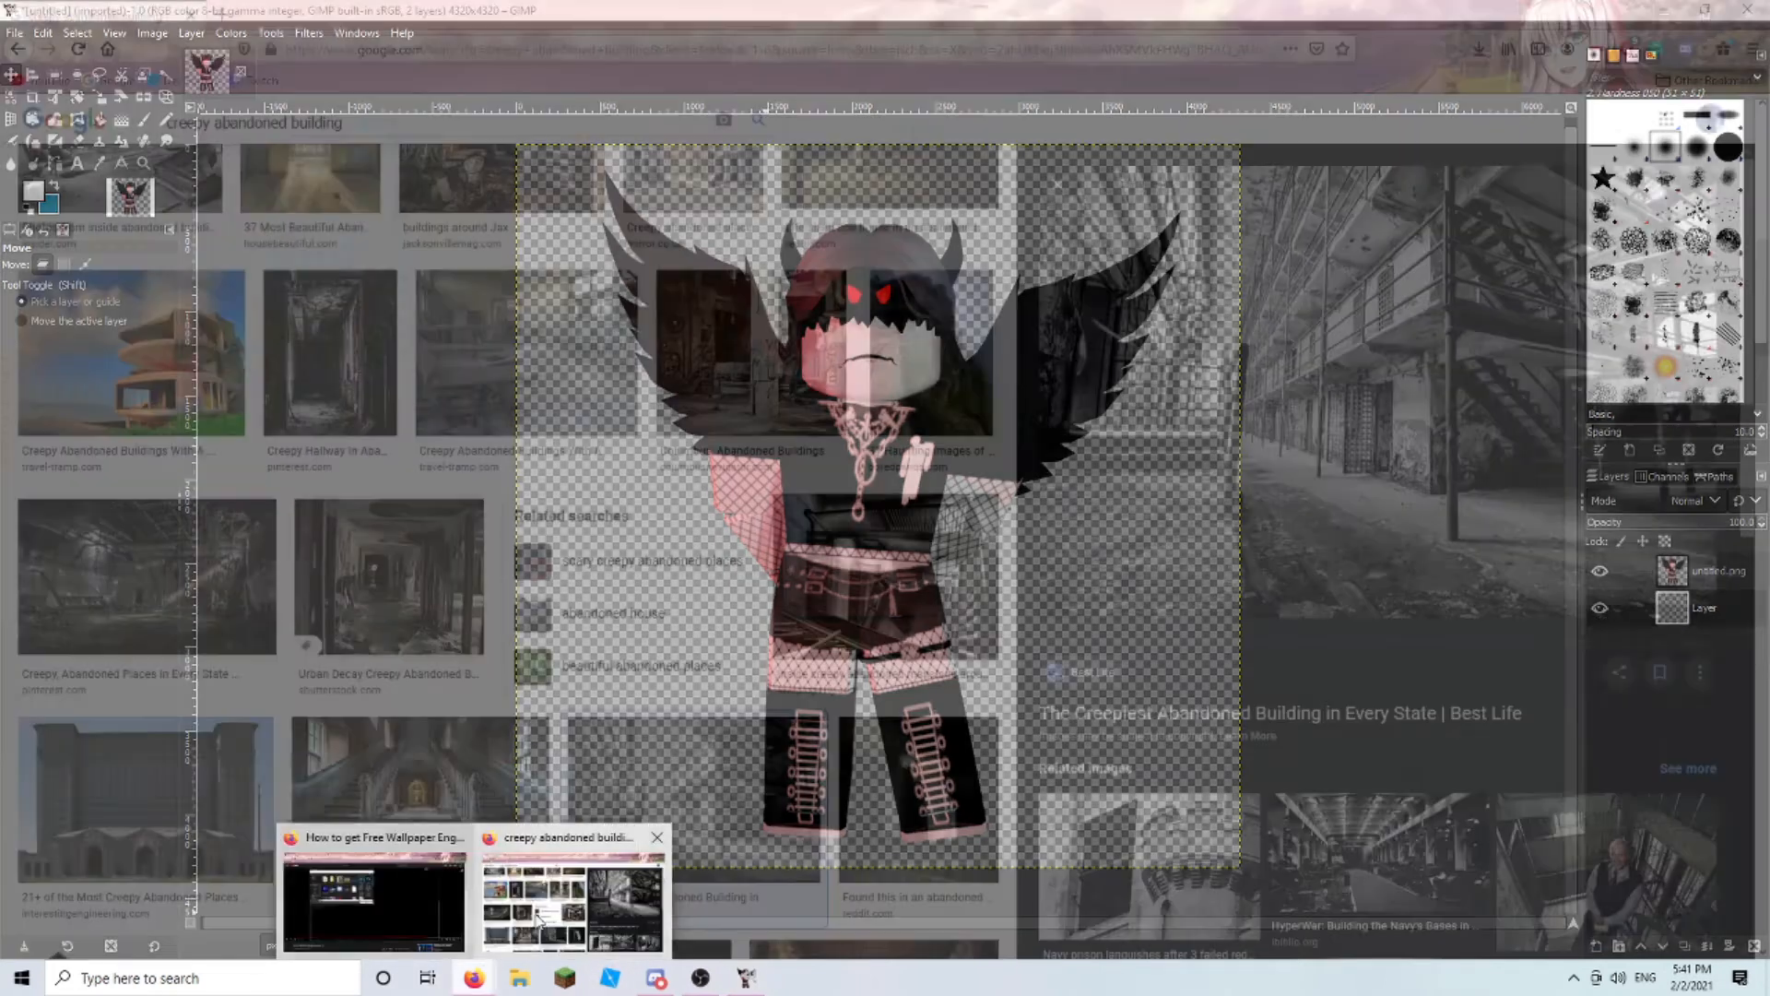
{"action": "left_click", "coordinate": [539, 894]}
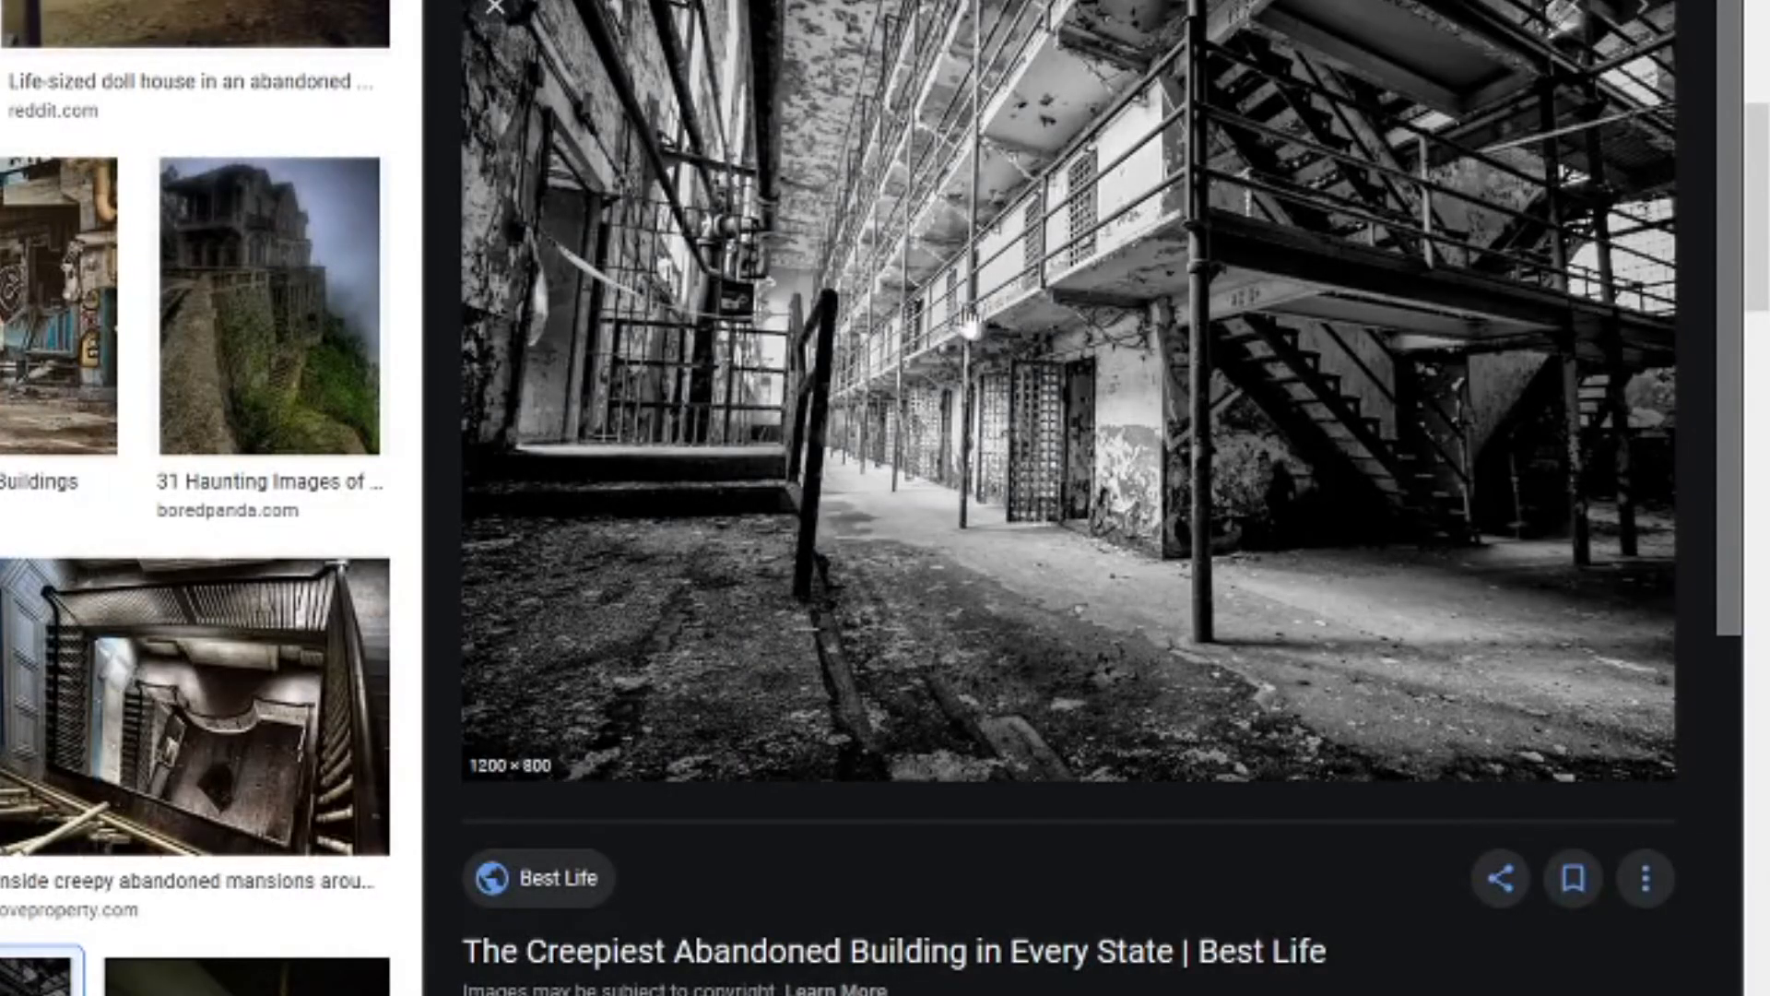
{"action": "right_click", "coordinate": [963, 308]}
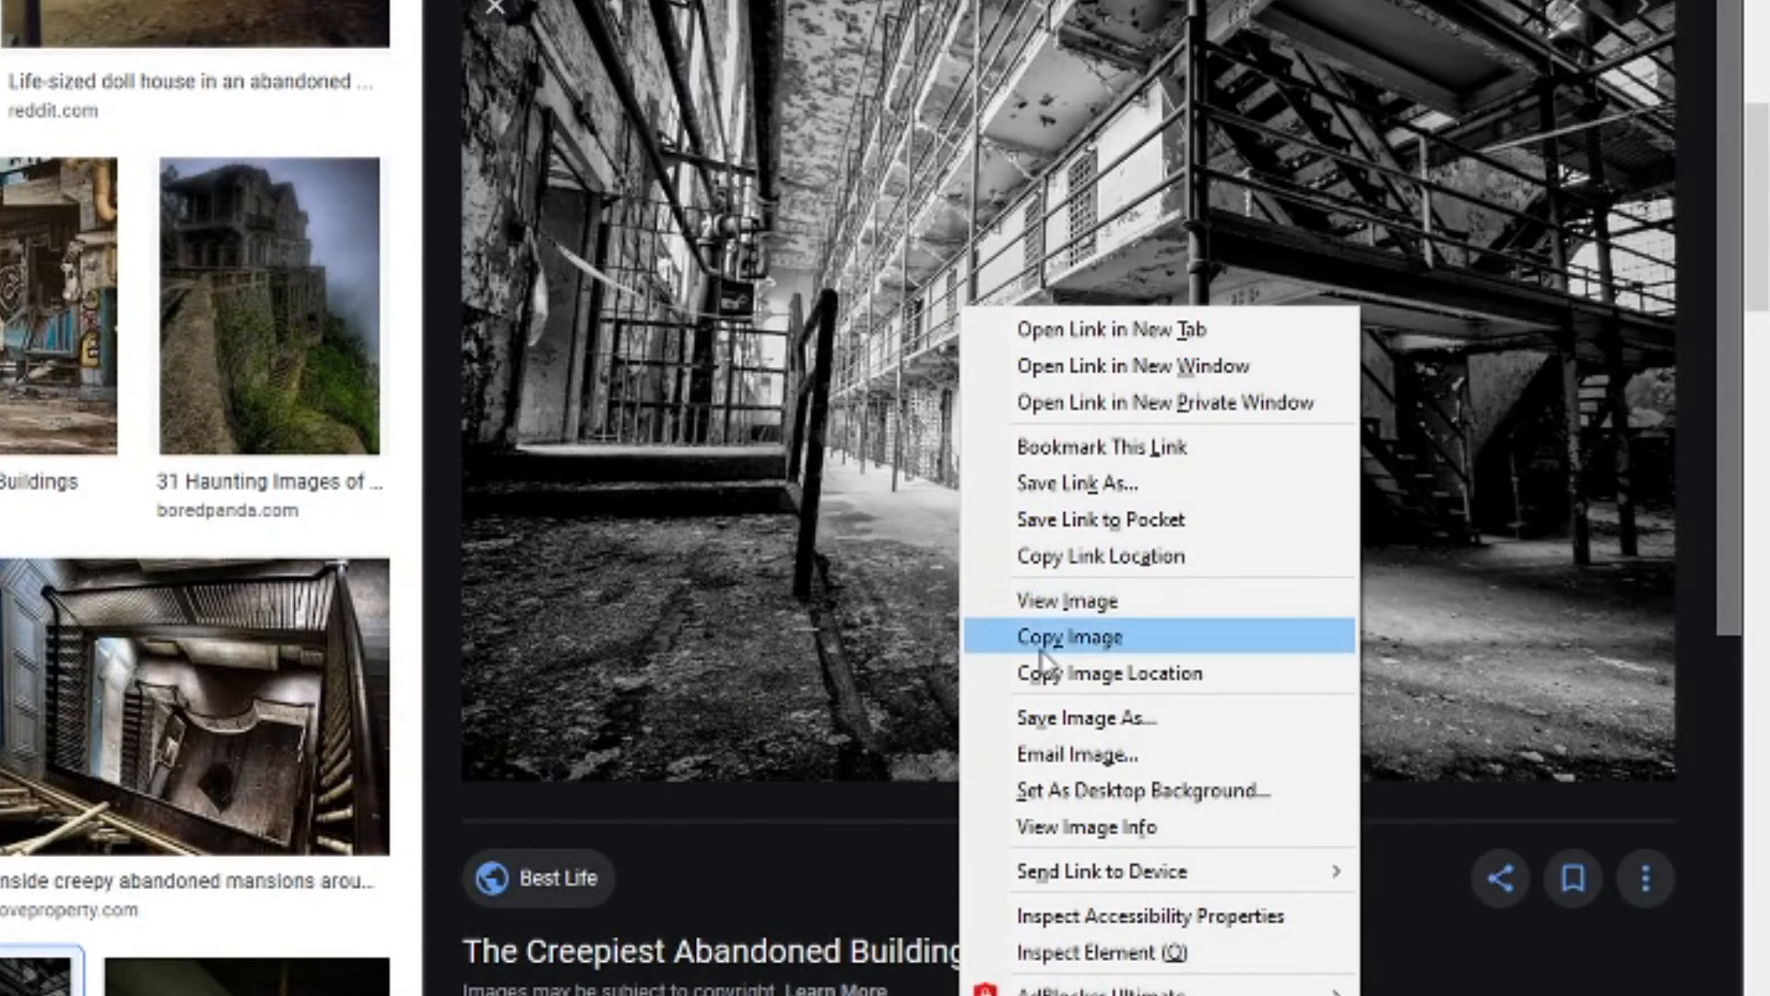
{"action": "left_click", "coordinate": [1079, 636]}
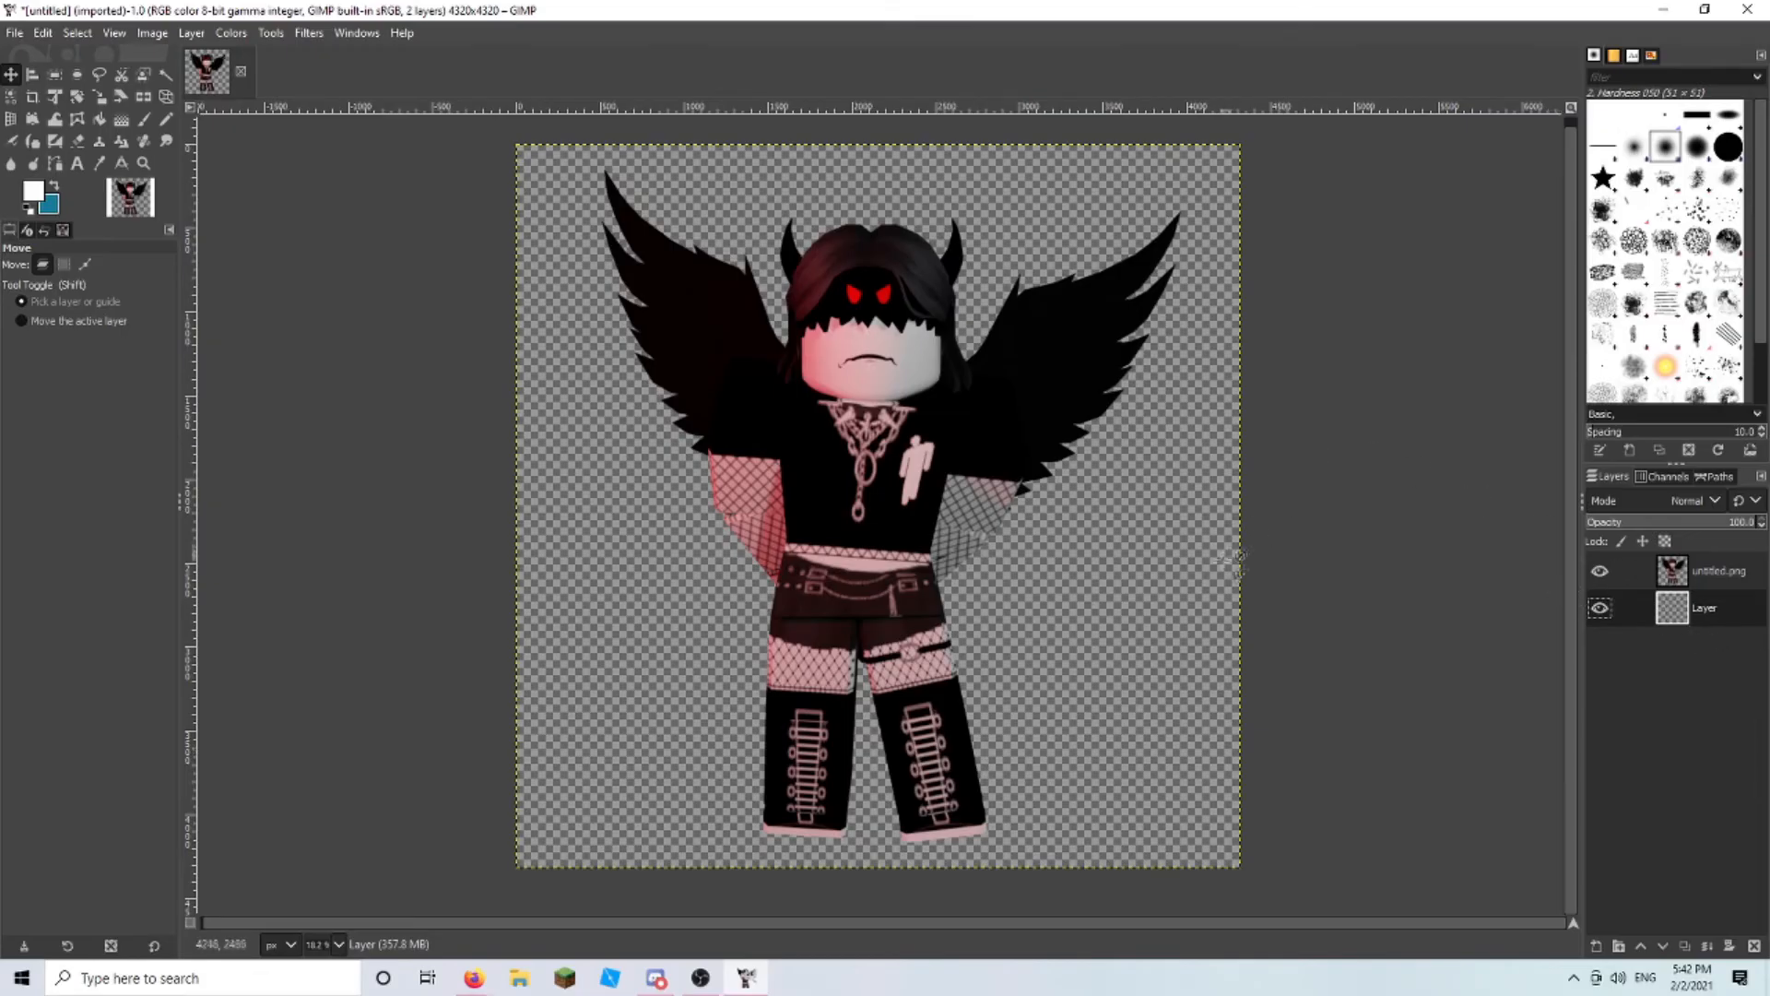
{"action": "key", "text": "ctrl+v"}
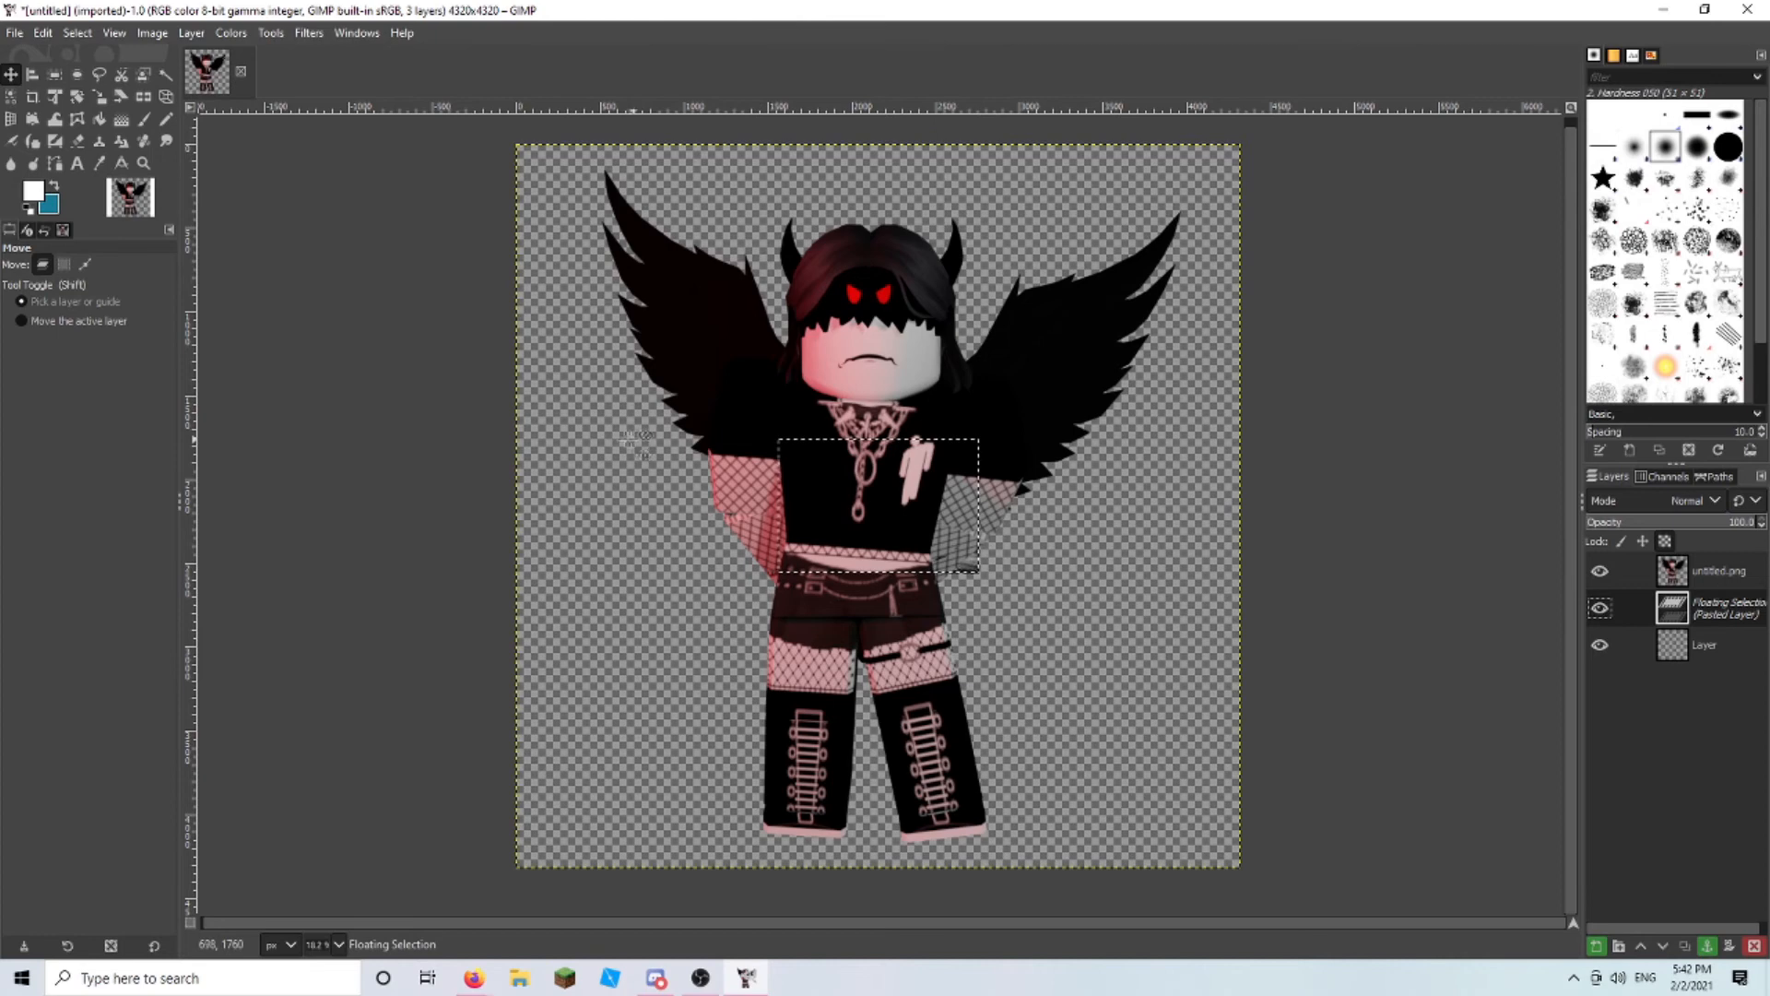
- Scale the pasted photo to 7841 × 5227 px and position it so it covers the whole canvas behind the avatar
{"action": "left_click", "coordinate": [101, 98]}
{"action": "left_click_drag", "start_coordinate": [980, 598], "coordinate": [1494, 913]}
{"action": "left_click_drag", "start_coordinate": [780, 441], "coordinate": [168, 73]}
{"action": "left_click_drag", "start_coordinate": [835, 479], "coordinate": [649, 503]}
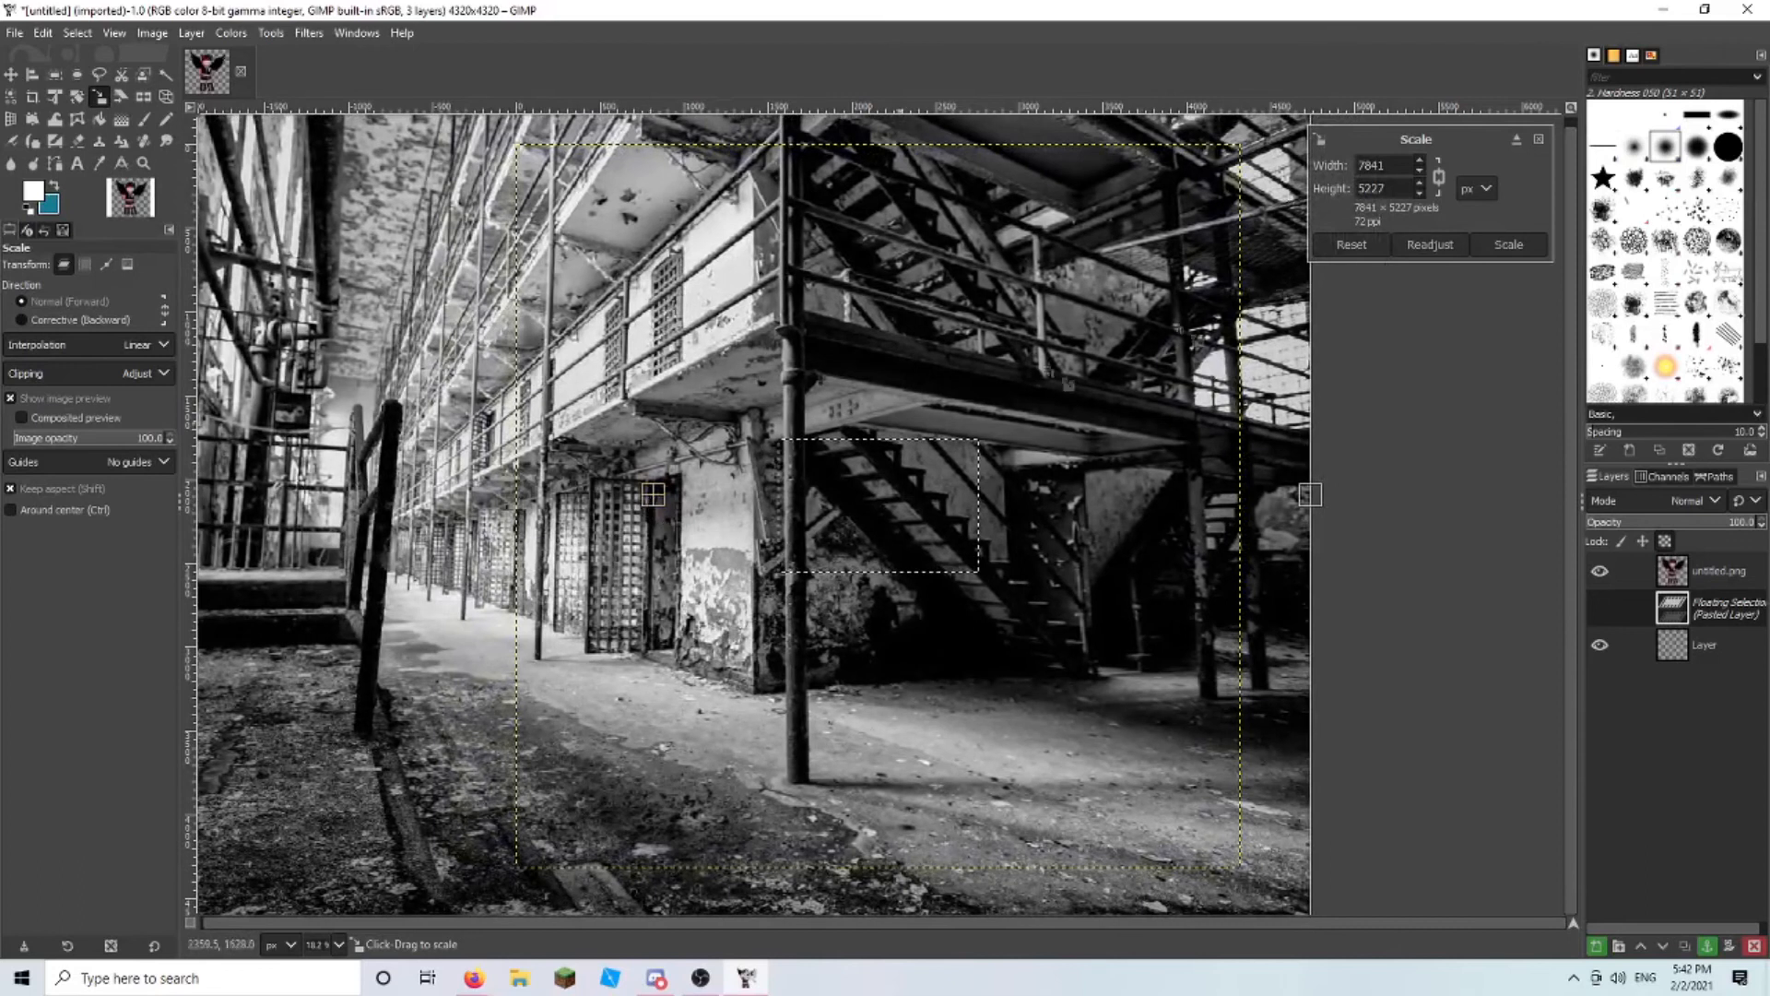
{"action": "left_click", "coordinate": [1503, 245]}
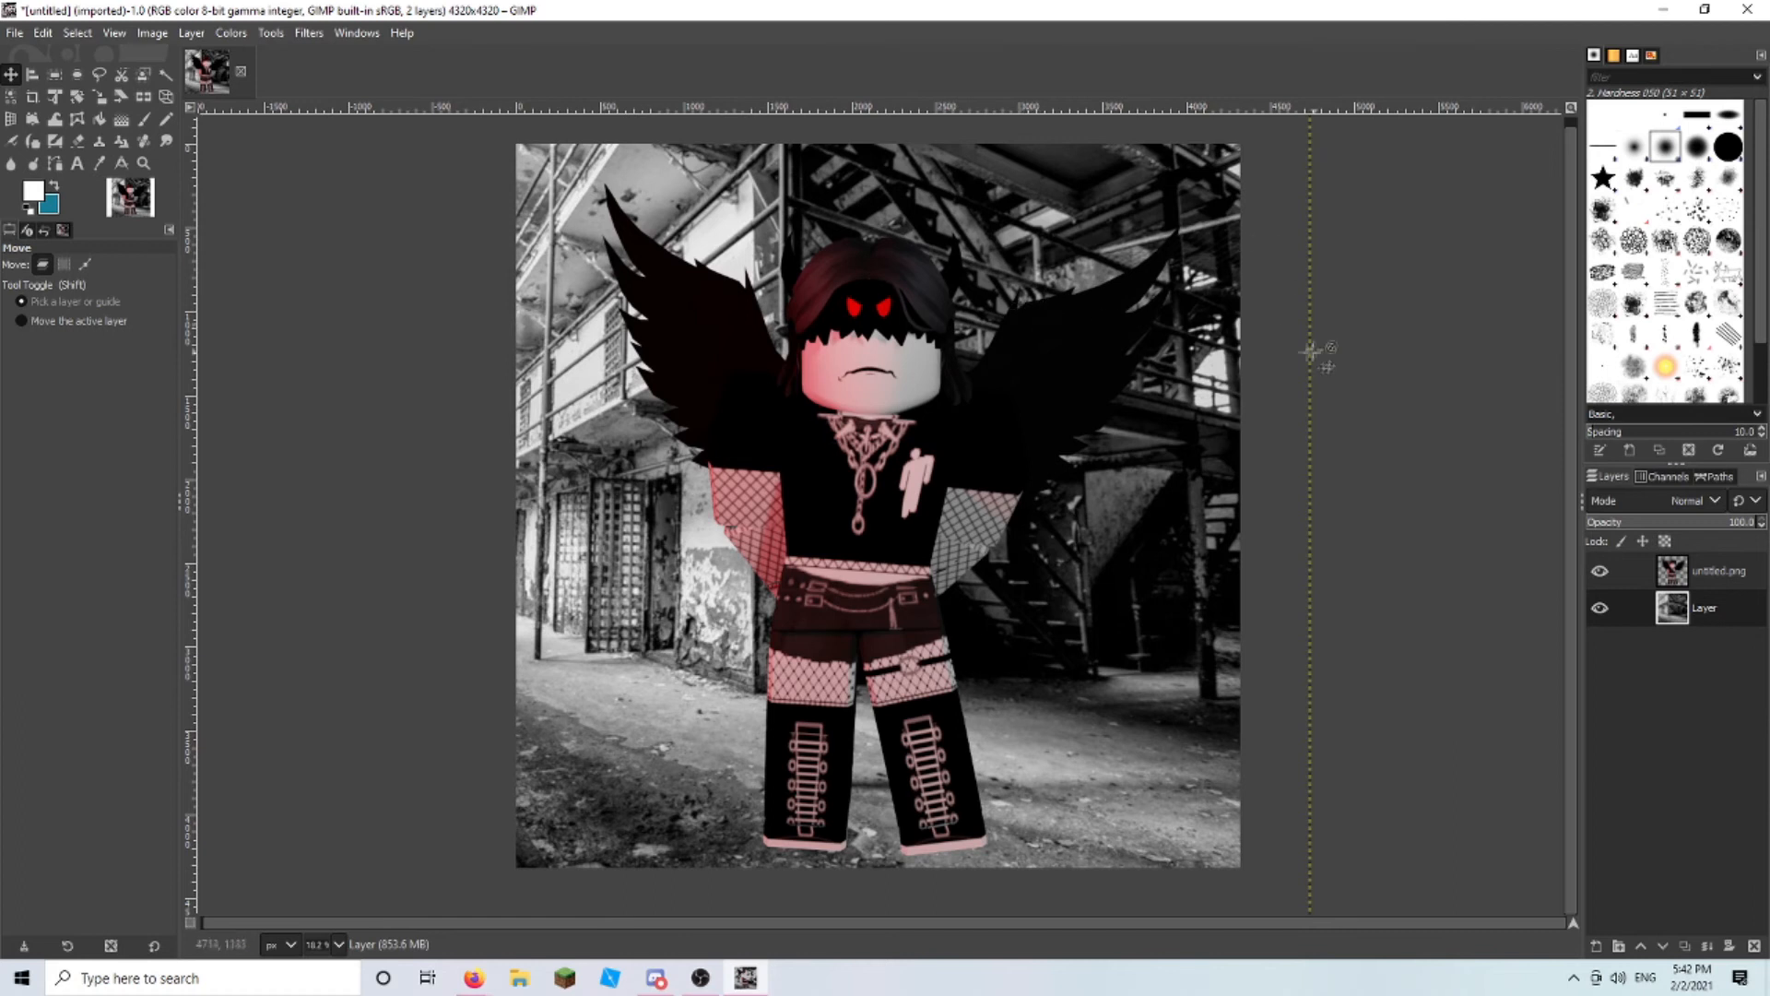
- Make the untitled.png layer active and select the avatar's shape with Alpha to Selection
{"action": "scroll", "coordinate": [913, 254], "scroll_direction": "up", "scroll_amount": 6, "text": "ctrl"}
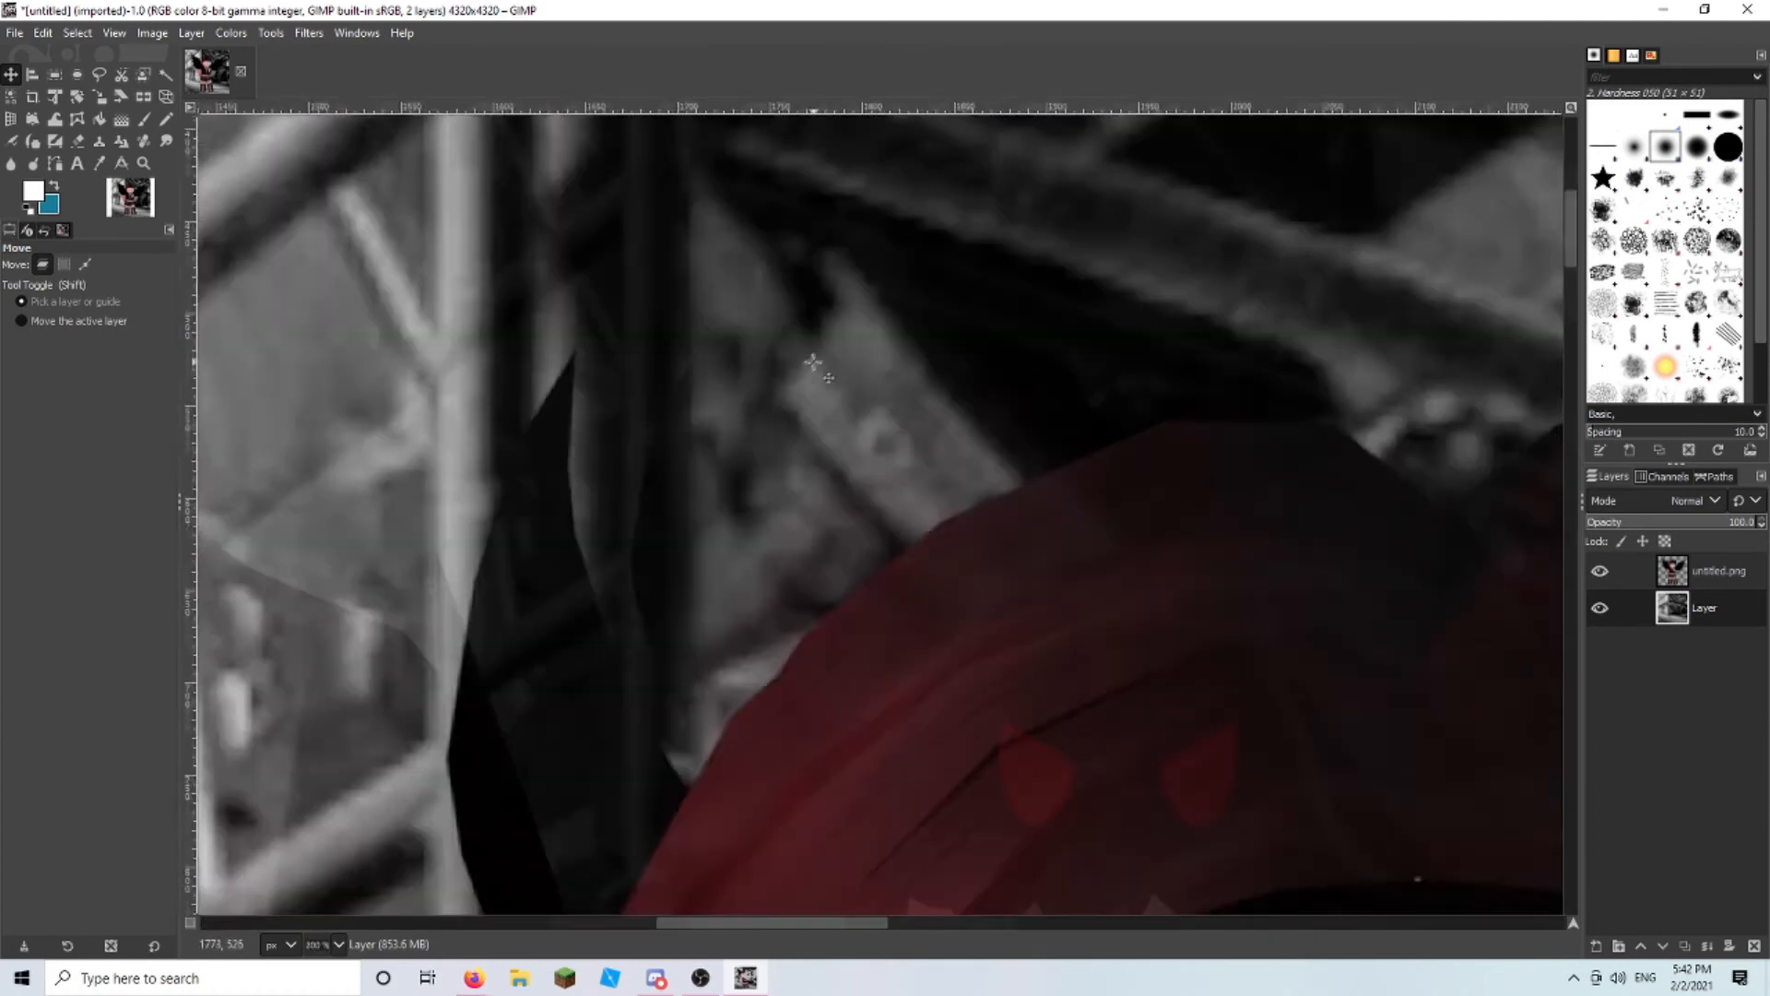
{"action": "scroll", "coordinate": [826, 351], "scroll_direction": "down", "scroll_amount": 6, "text": "ctrl"}
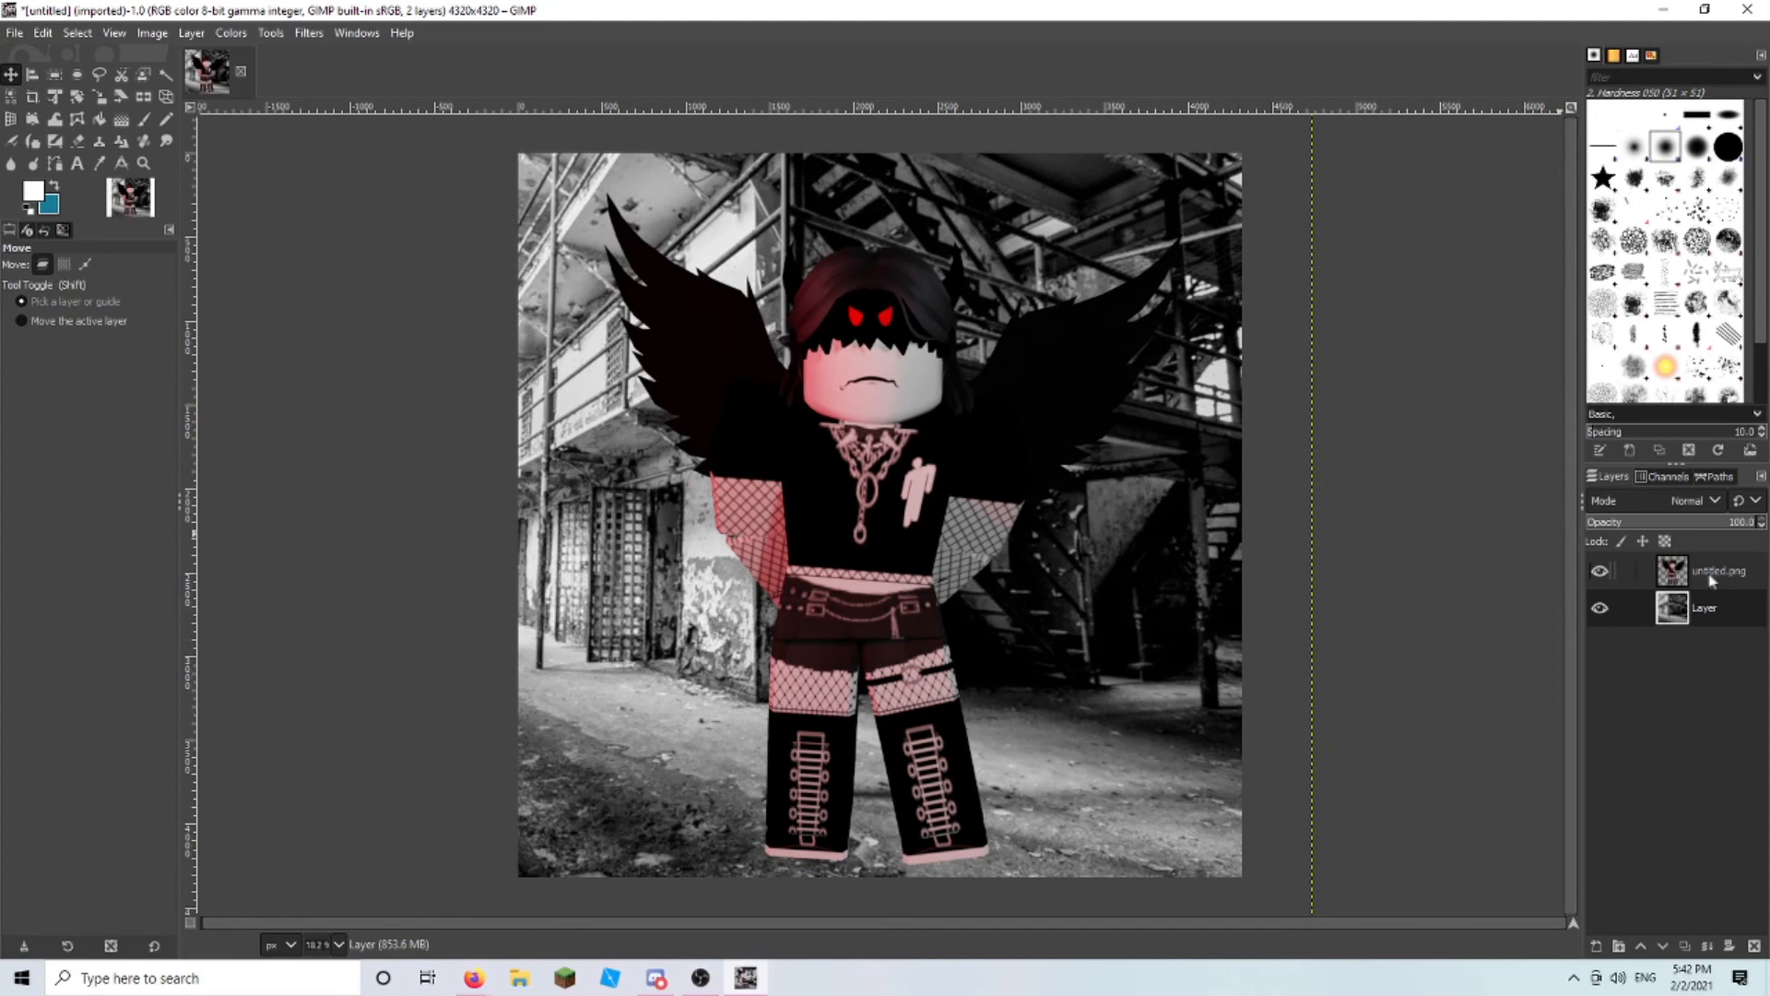
{"action": "left_click", "coordinate": [1646, 567]}
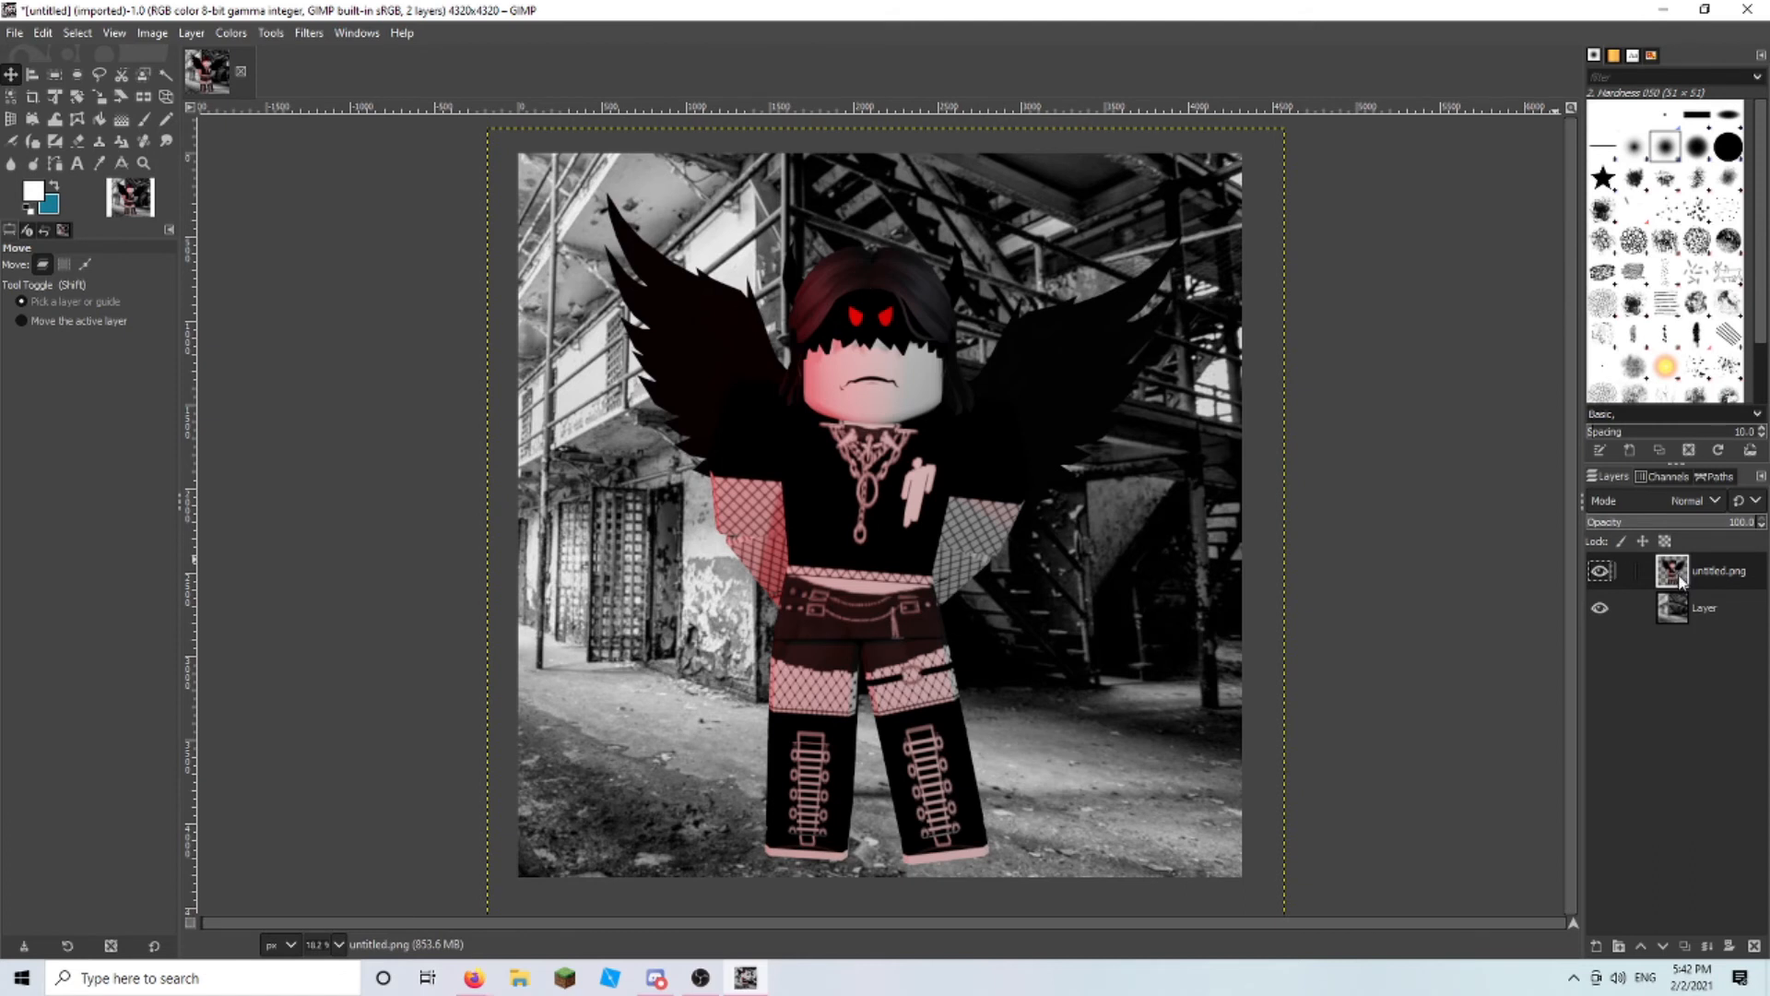
{"action": "right_click", "coordinate": [1681, 578]}
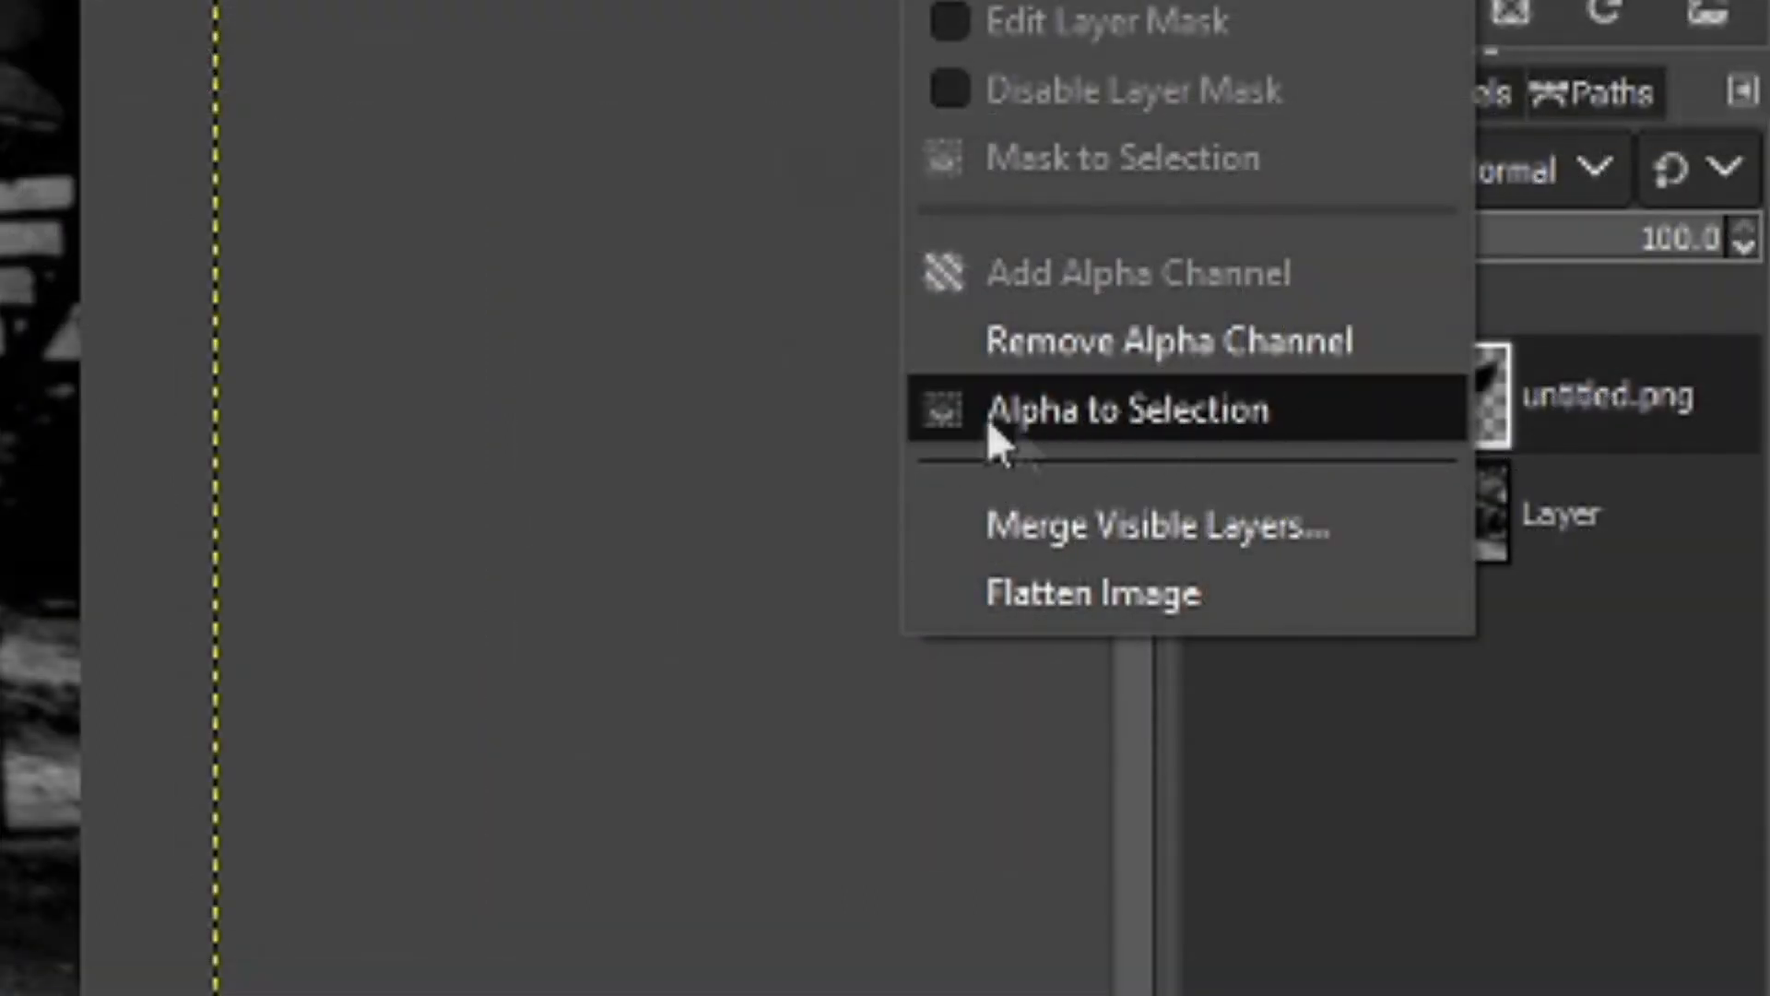
{"action": "left_click", "coordinate": [1177, 427]}
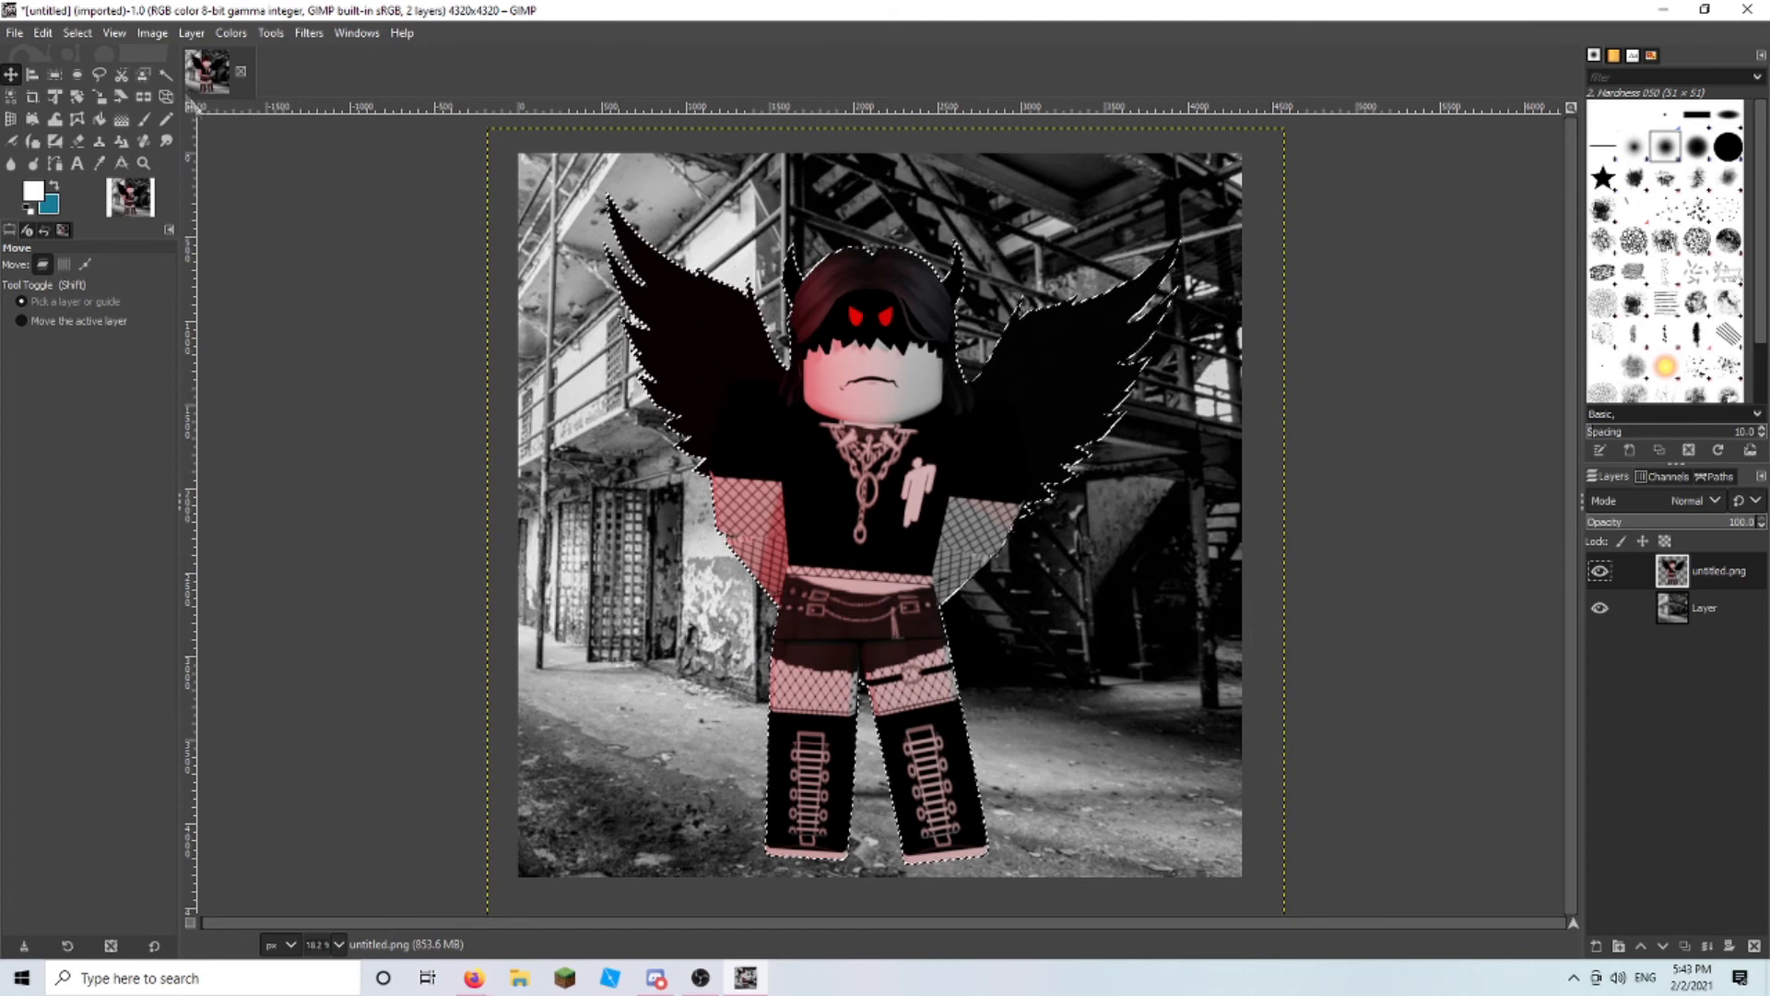
- Grow the avatar selection by 17 px
{"action": "left_click", "coordinate": [80, 33]}
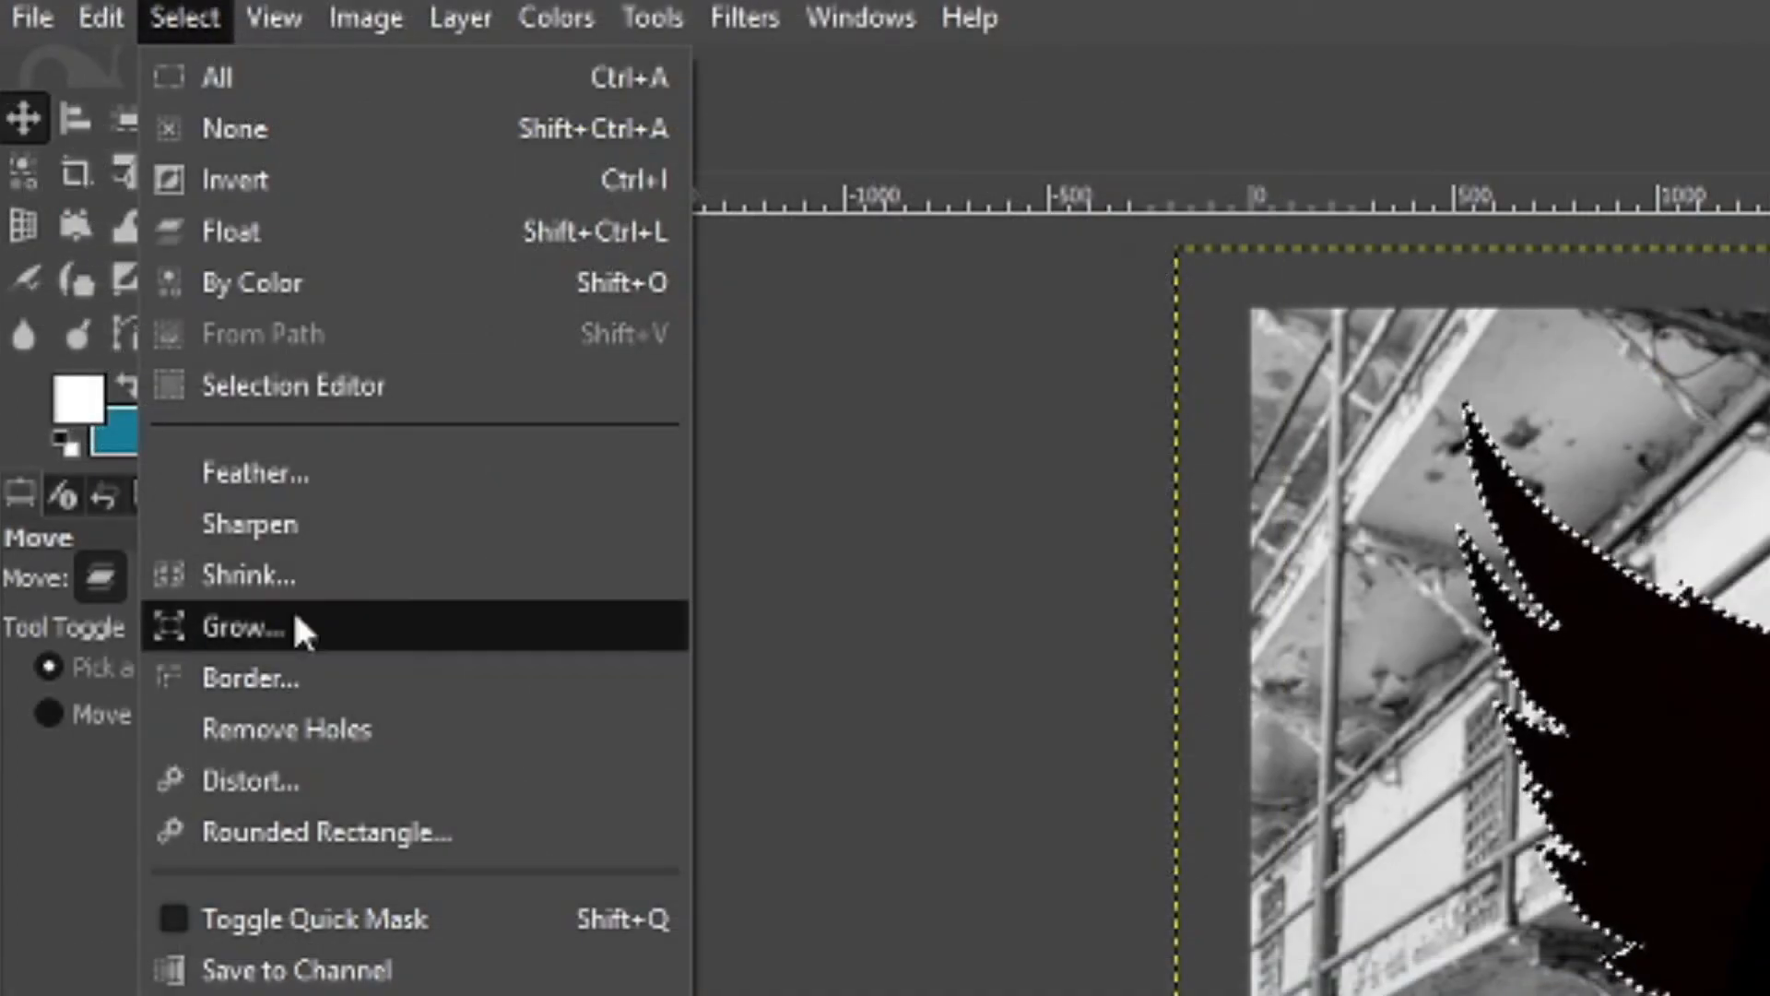
{"action": "left_click", "coordinate": [122, 284]}
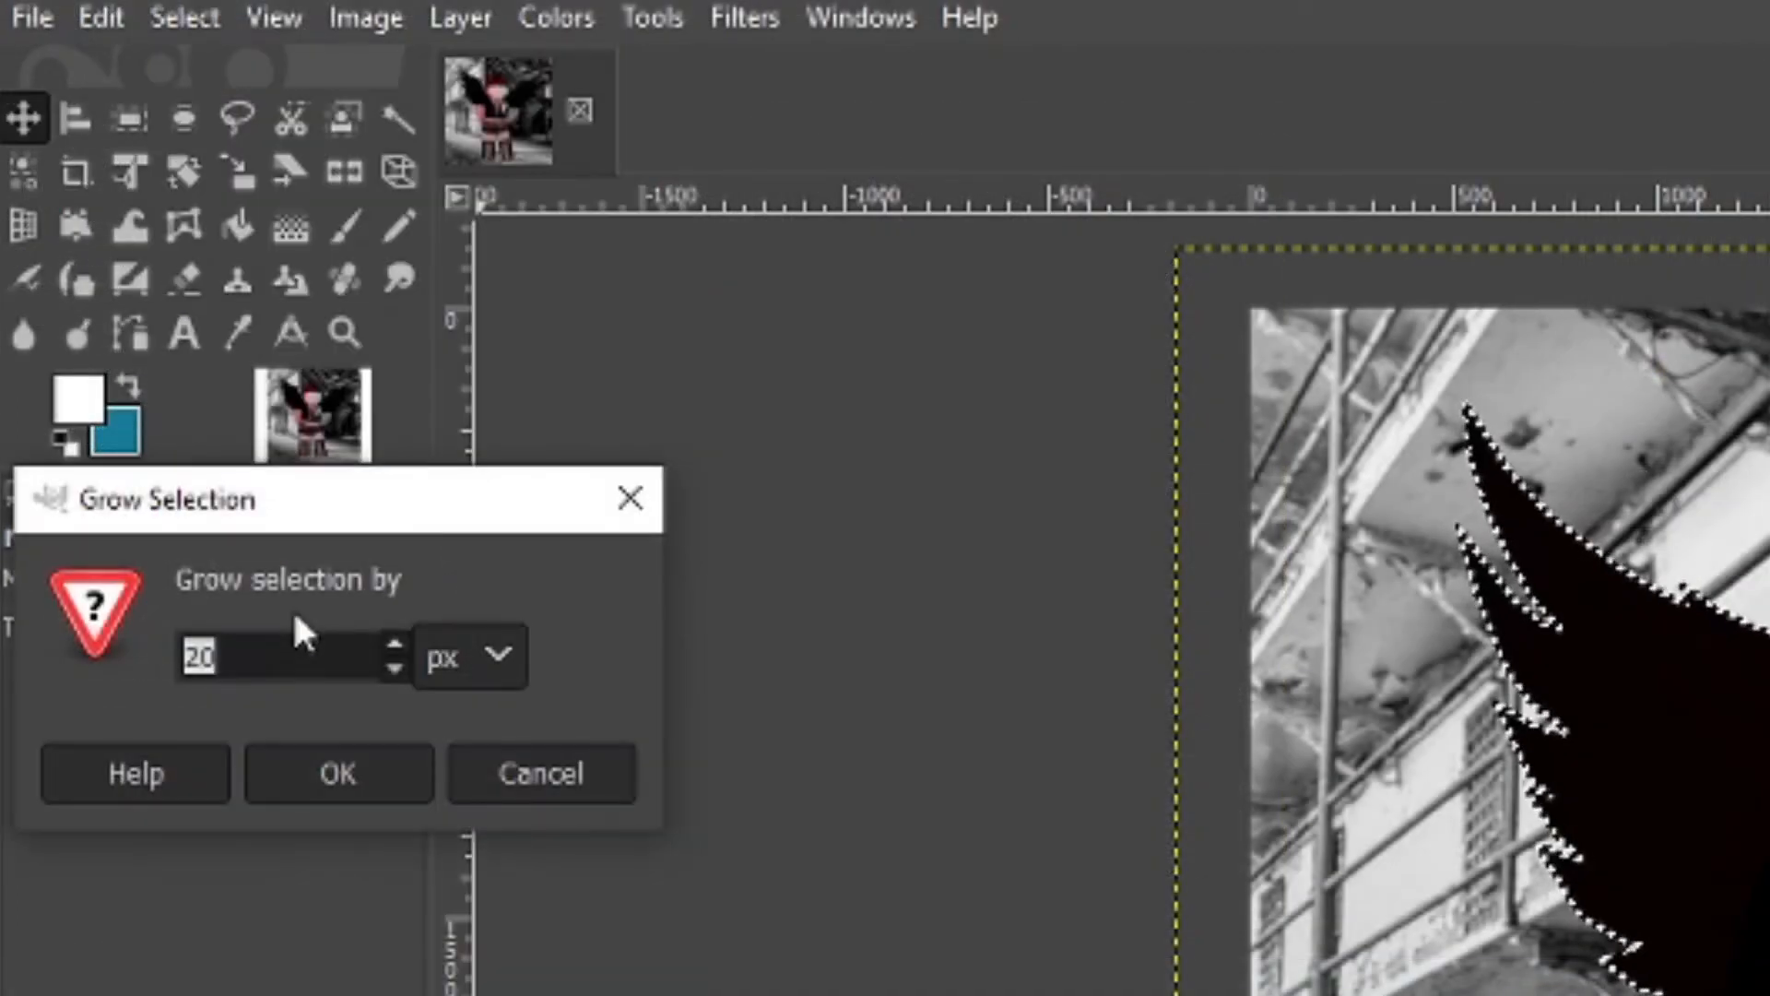
{"action": "left_click", "coordinate": [288, 662]}
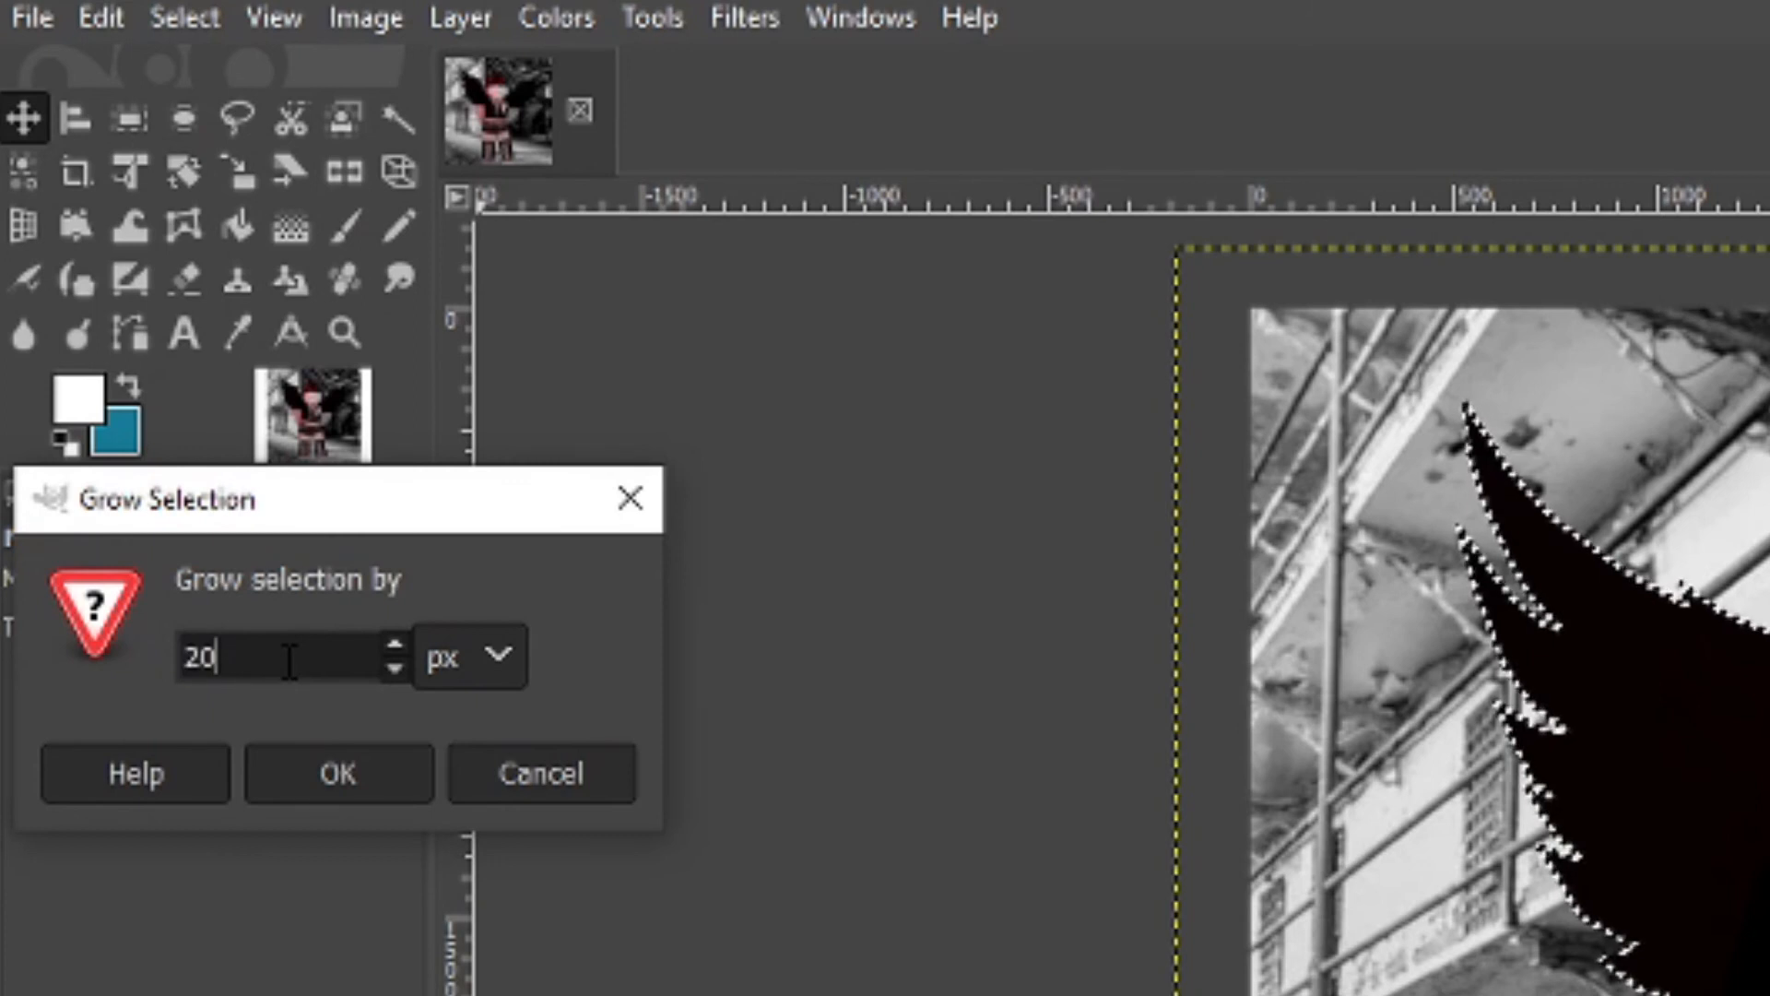
{"action": "key", "text": "BackSpace"}
{"action": "key", "text": "BackSpace"}
{"action": "type", "text": "17"}
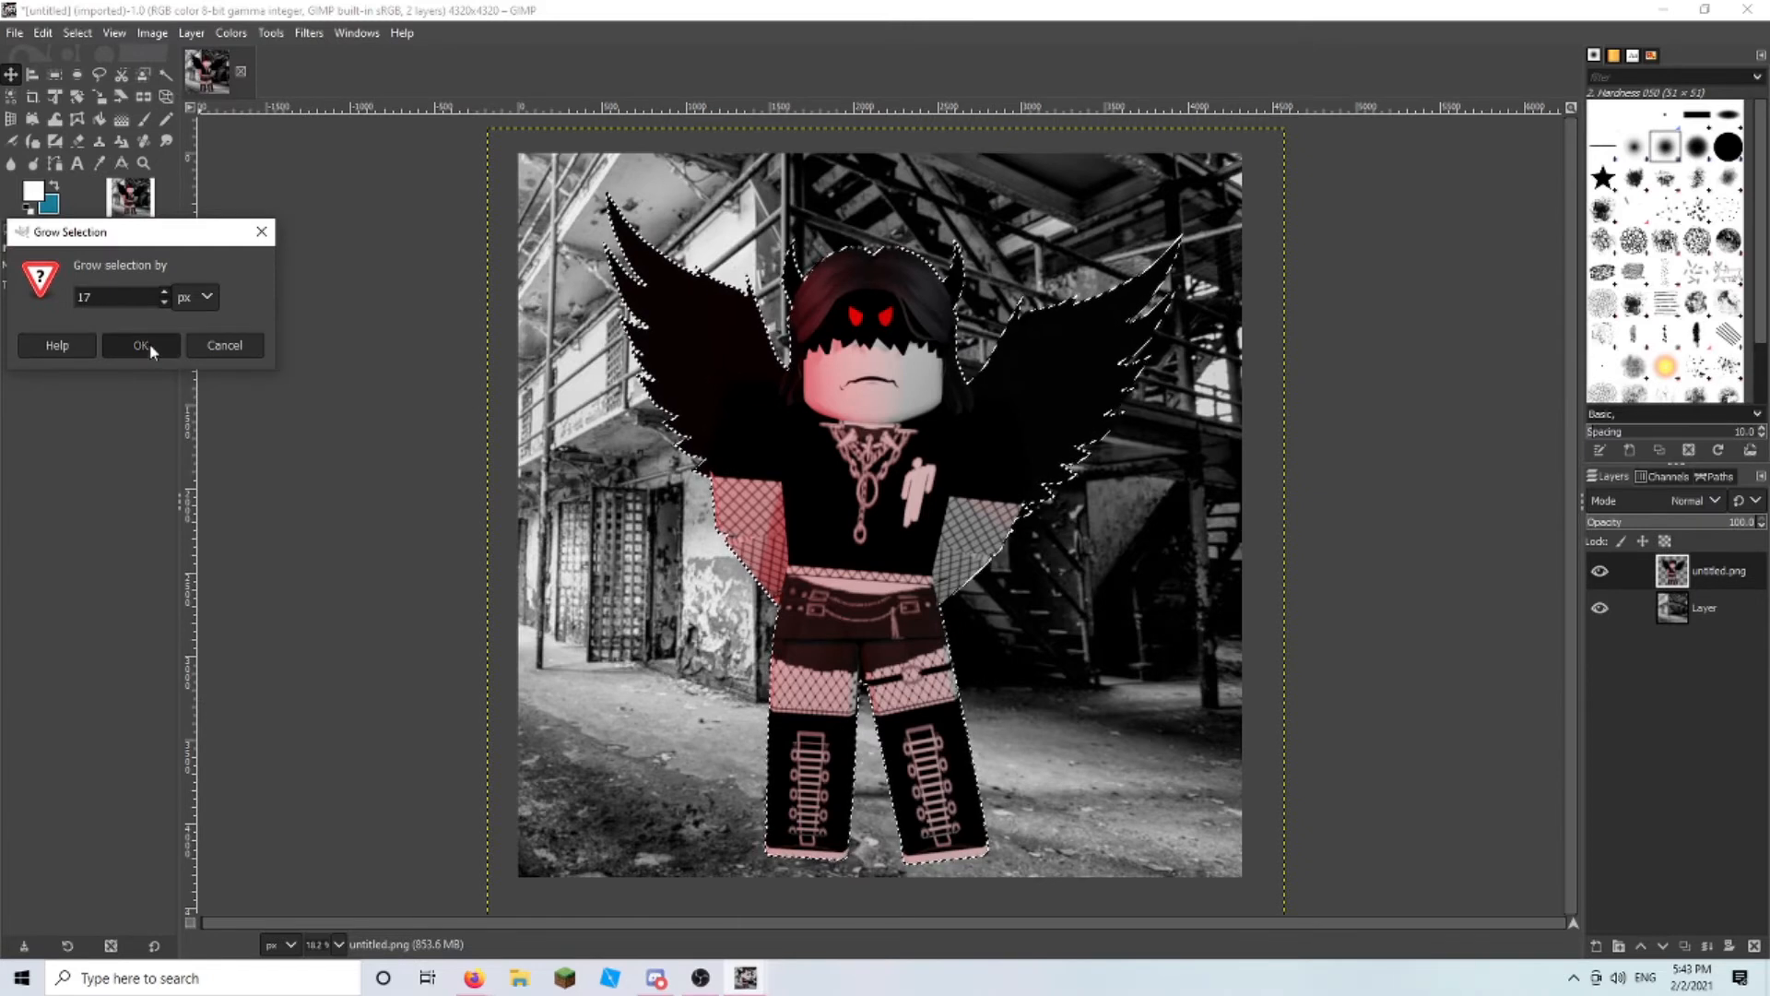
{"action": "left_click", "coordinate": [140, 345]}
- Examine the grown selection's outline up close between the wing and the avatar's head
{"action": "key", "text": "shift+2"}
{"action": "scroll", "coordinate": [560, 389], "scroll_direction": "down", "scroll_amount": 3, "text": "ctrl"}
{"action": "scroll", "coordinate": [662, 300], "scroll_direction": "up", "scroll_amount": 5, "text": "ctrl"}
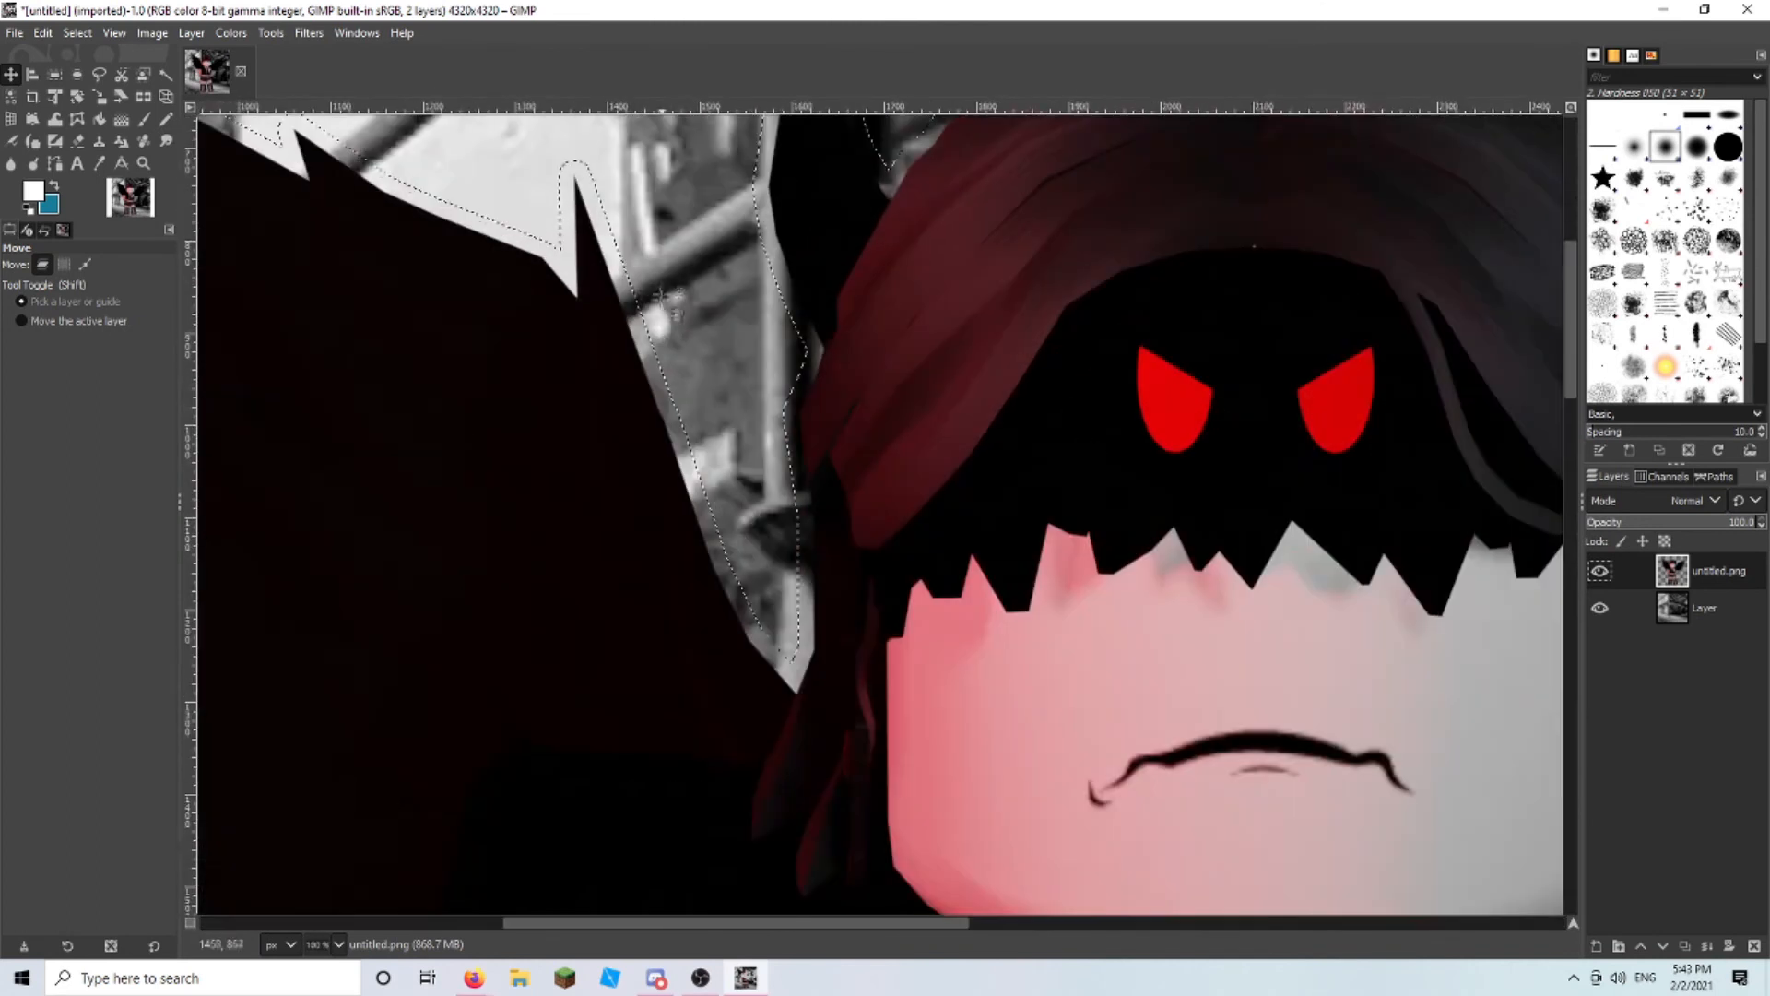
{"action": "middle_click_drag", "start_coordinate": [662, 304], "coordinate": [756, 410]}
{"action": "scroll", "coordinate": [756, 410], "scroll_direction": "up", "scroll_amount": 2, "text": "ctrl"}
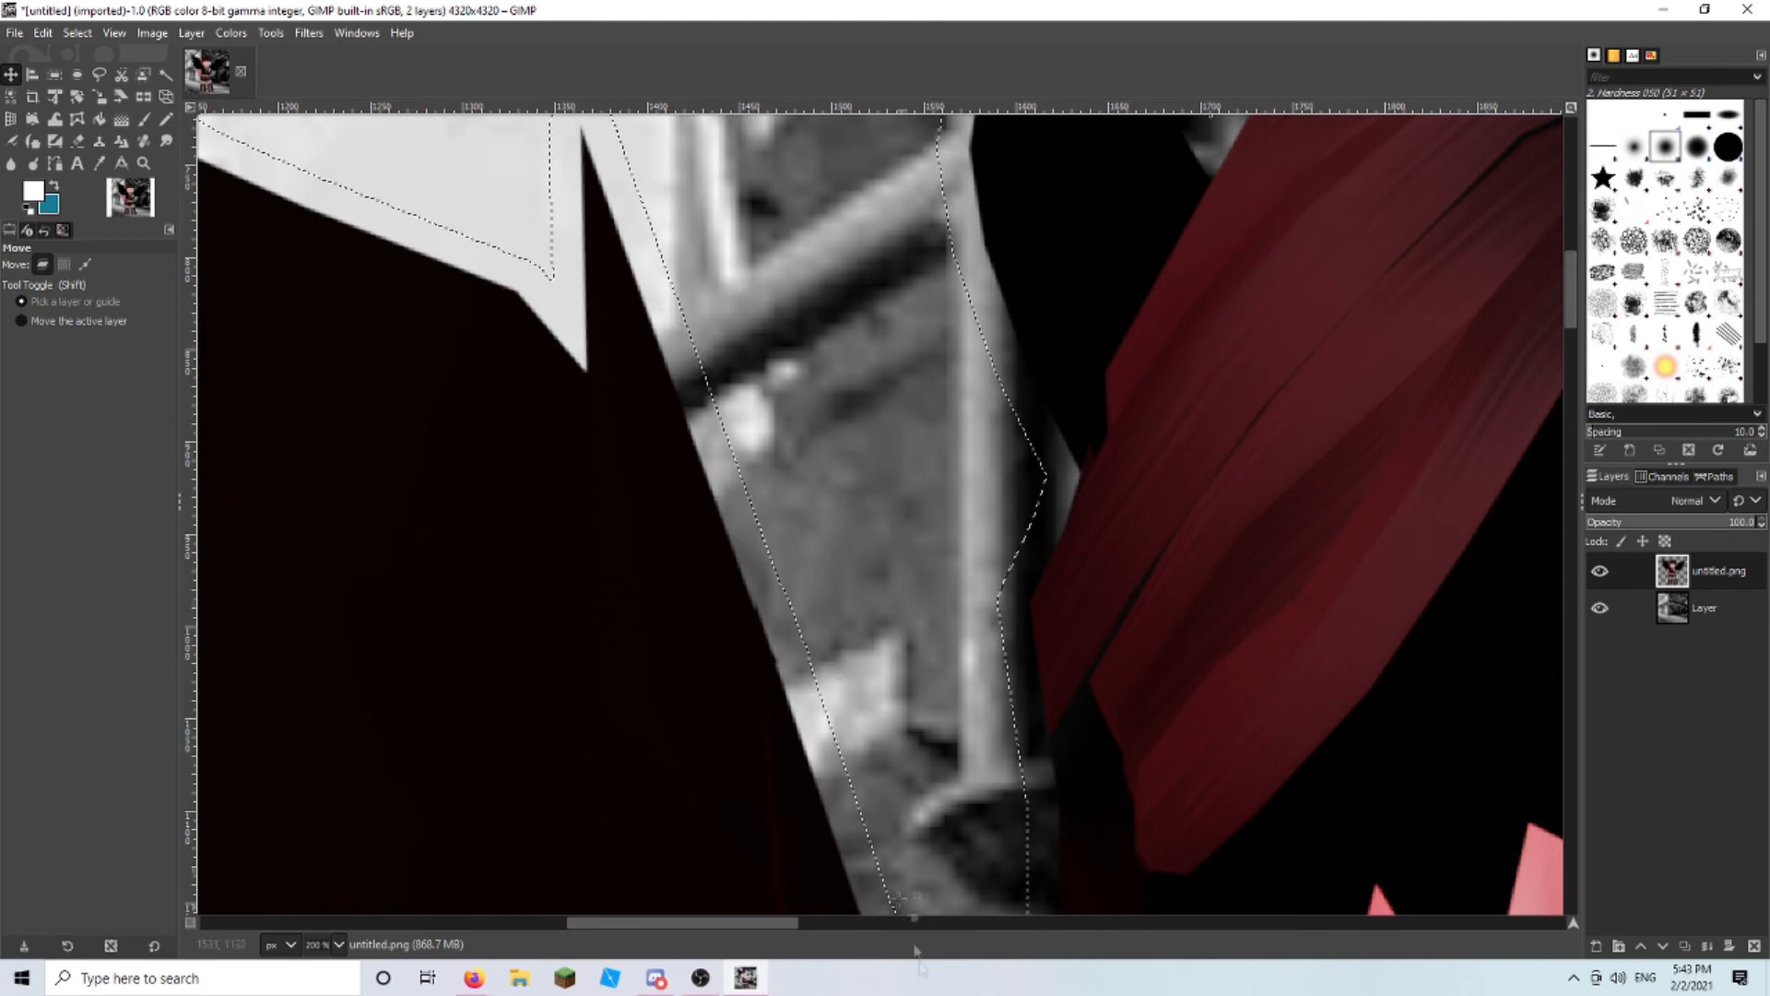
{"action": "scroll", "coordinate": [867, 784], "scroll_direction": "down", "scroll_amount": 3, "text": "ctrl"}
{"action": "scroll", "coordinate": [871, 783], "scroll_direction": "down", "scroll_amount": 4, "text": "ctrl"}
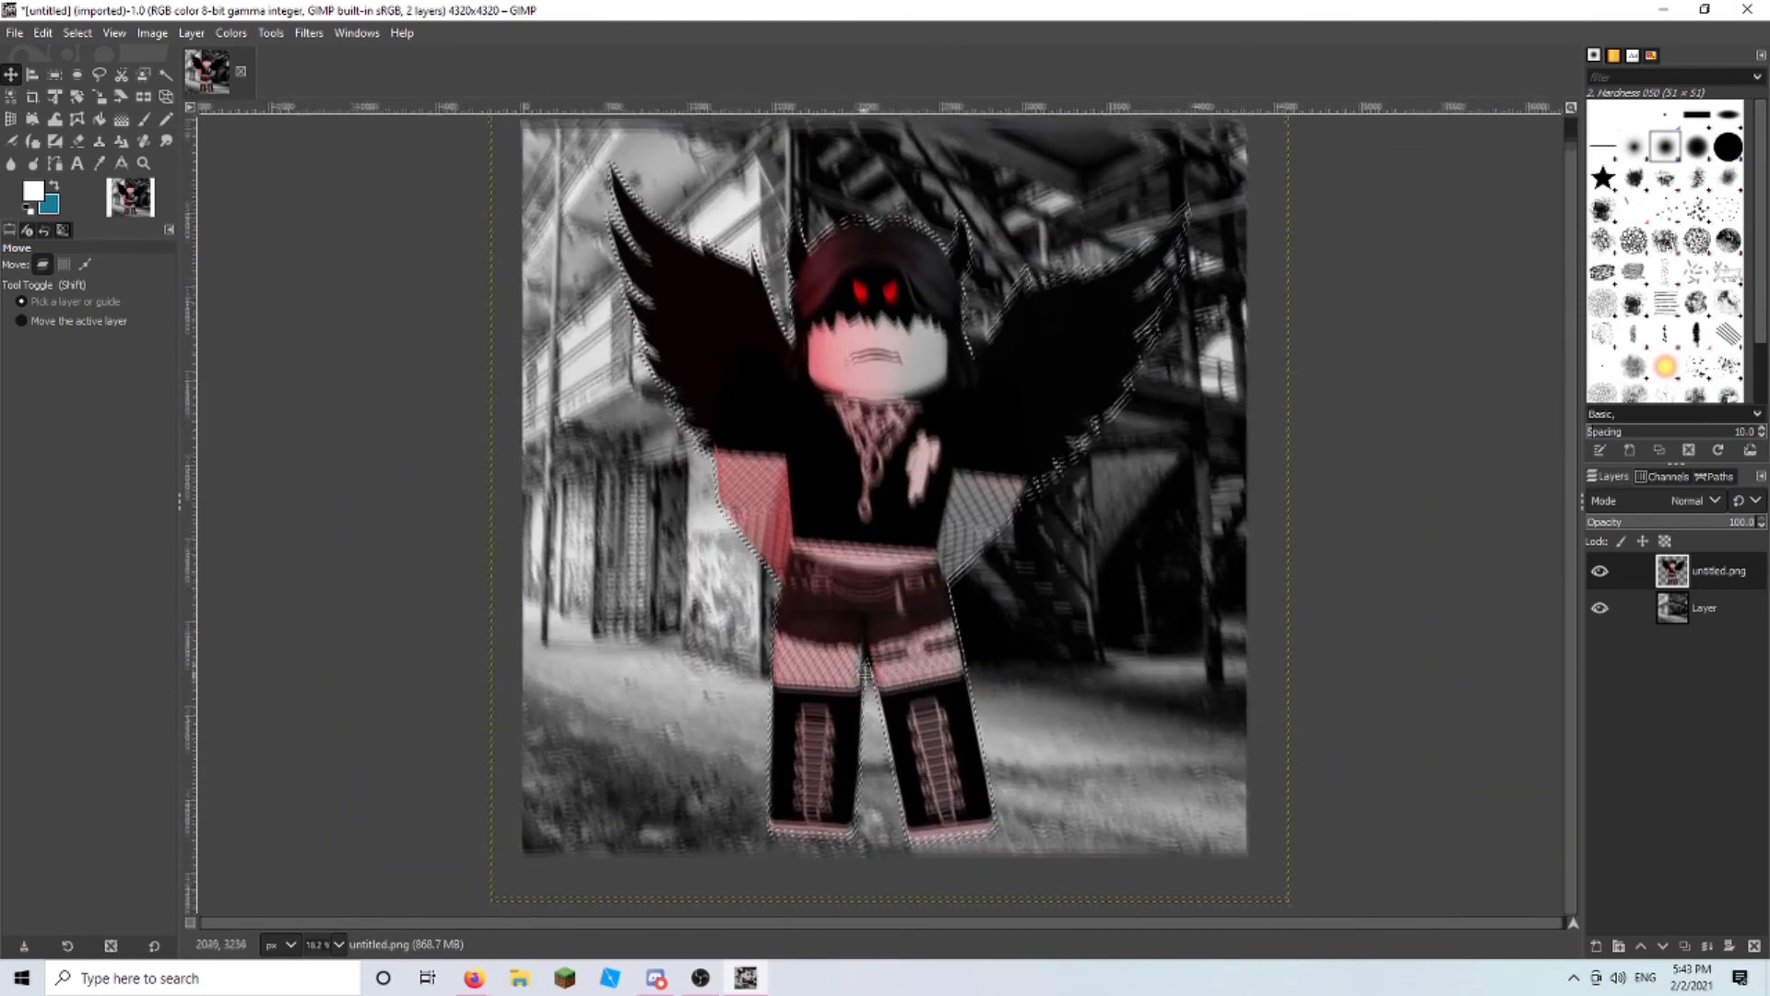
- Add a new transparent layer and place it between the untitled.png avatar layer and the background photo layer
{"action": "right_click", "coordinate": [1646, 715]}
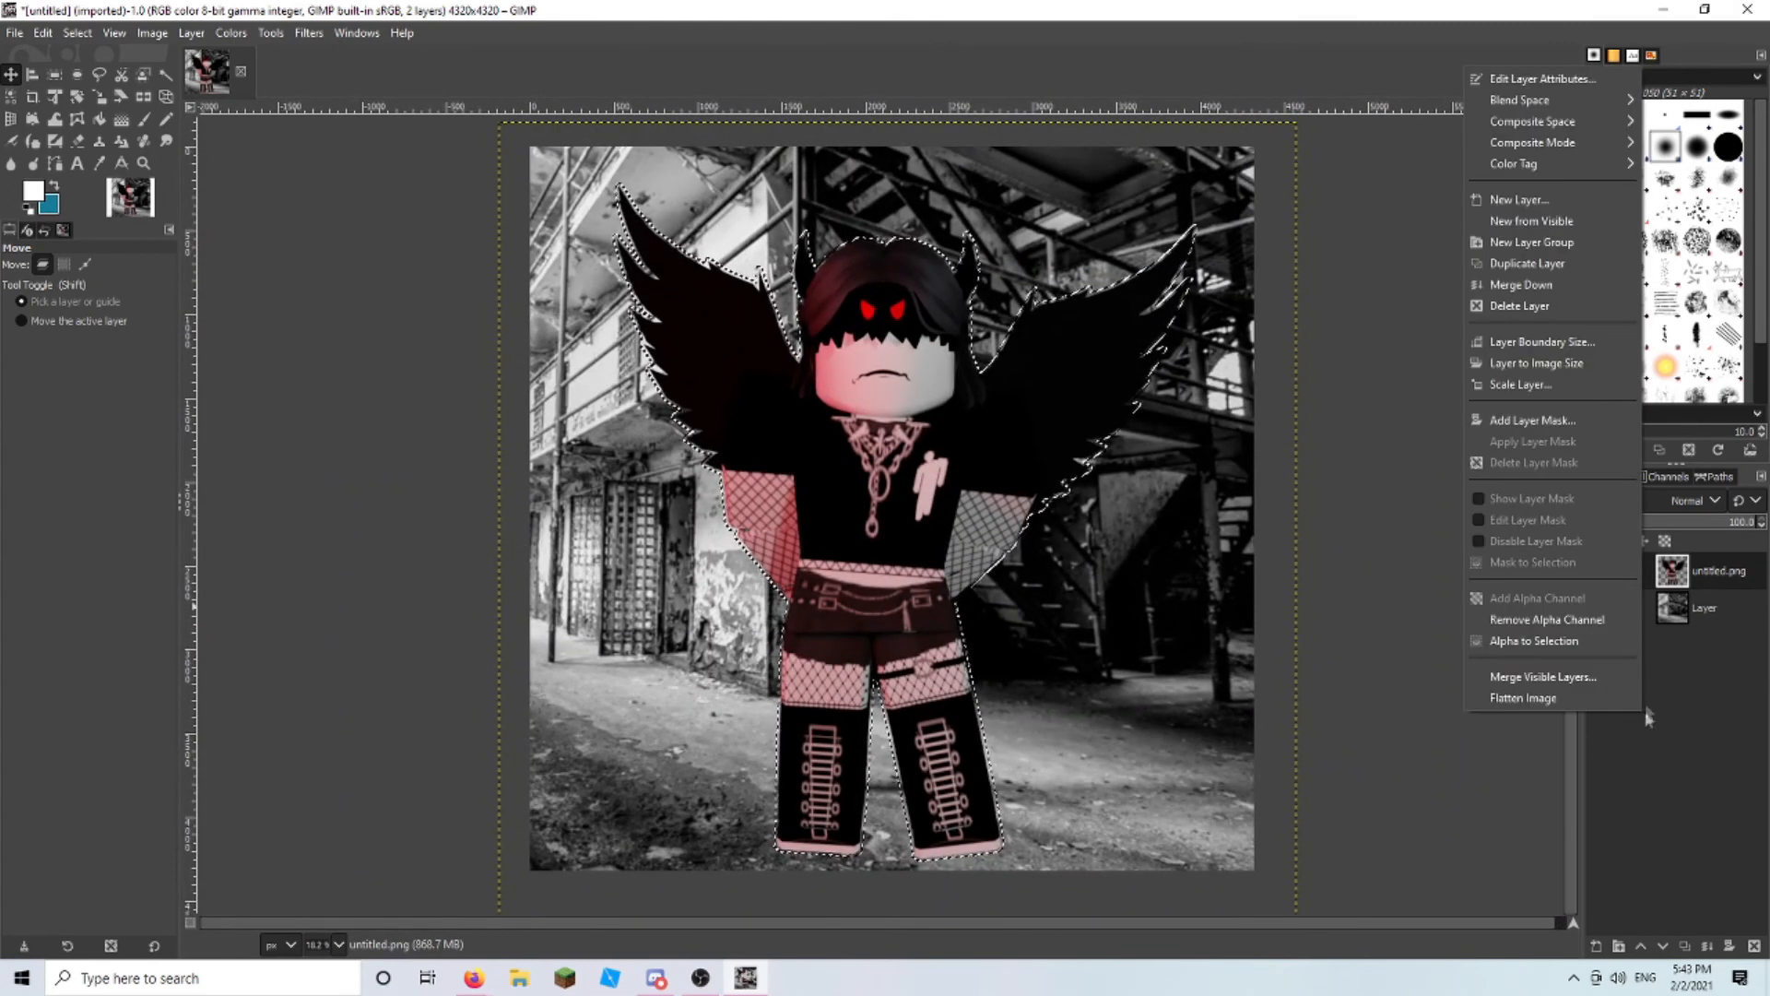
{"action": "left_click", "coordinate": [1532, 205]}
{"action": "left_click", "coordinate": [1627, 461]}
{"action": "left_click_drag", "start_coordinate": [1704, 575], "coordinate": [1694, 620]}
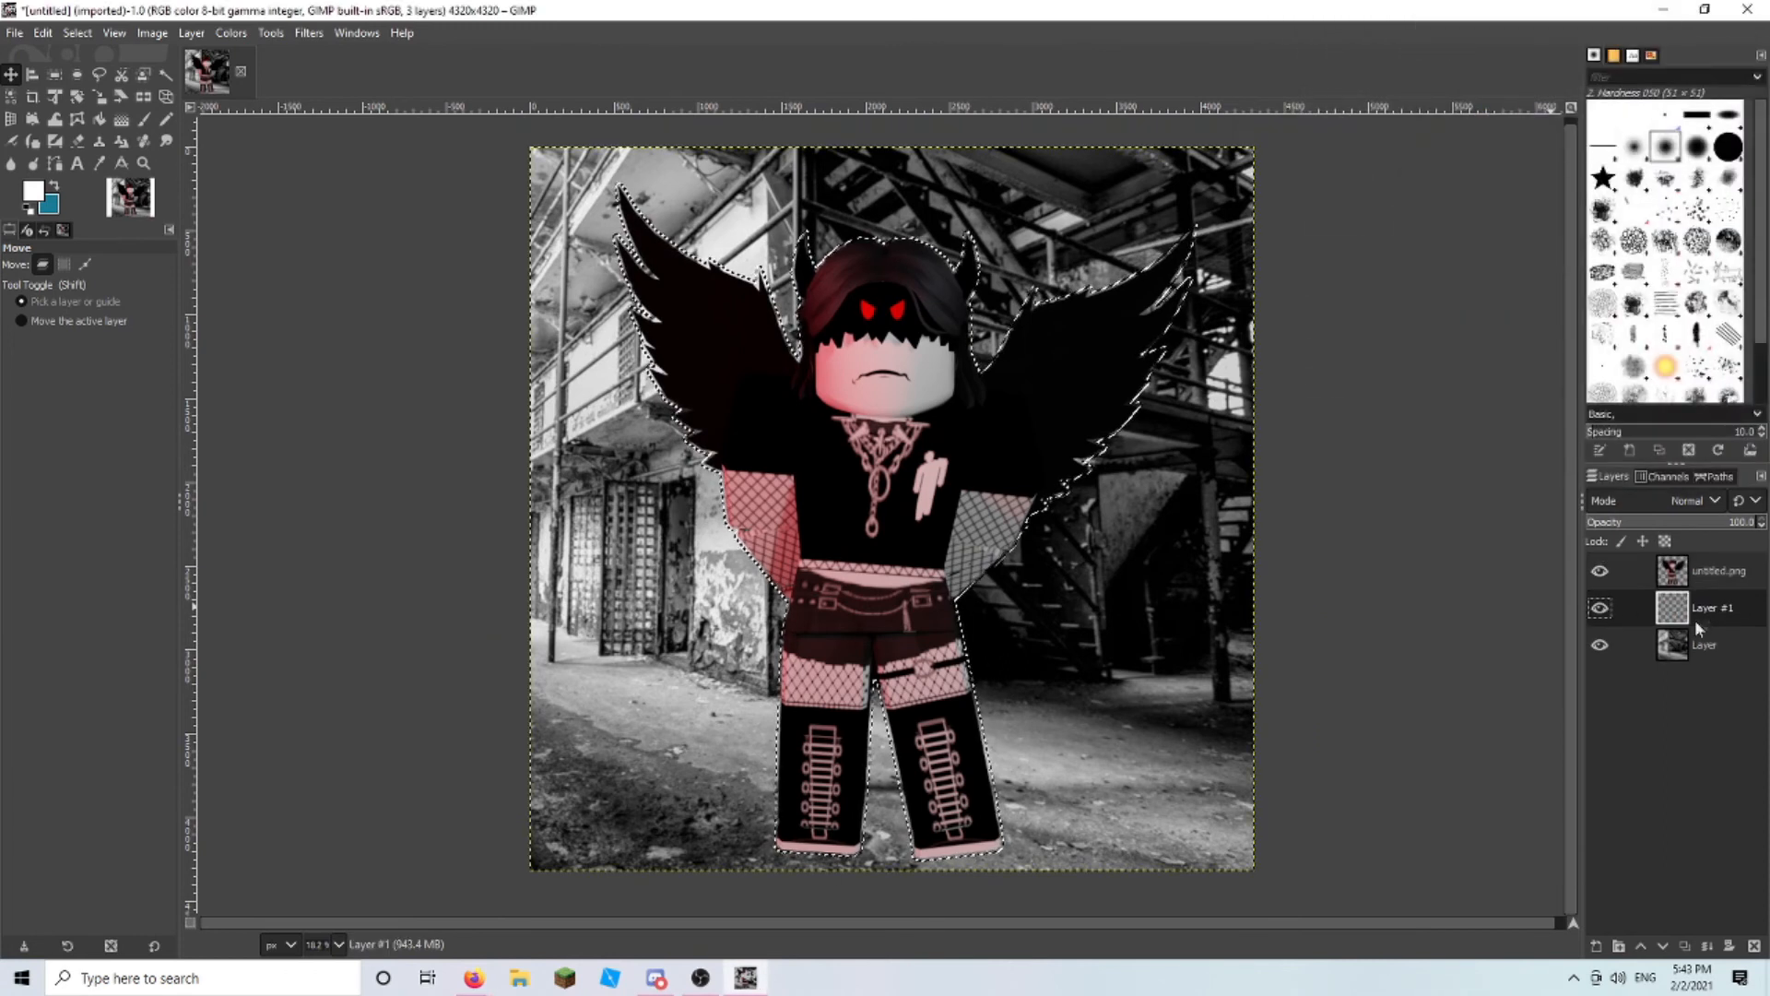
- Fill the grown selection on the new layer with white (ffffff) using Bucket Fill to outline the avatar
{"action": "left_click", "coordinate": [99, 119]}
{"action": "left_click", "coordinate": [32, 196]}
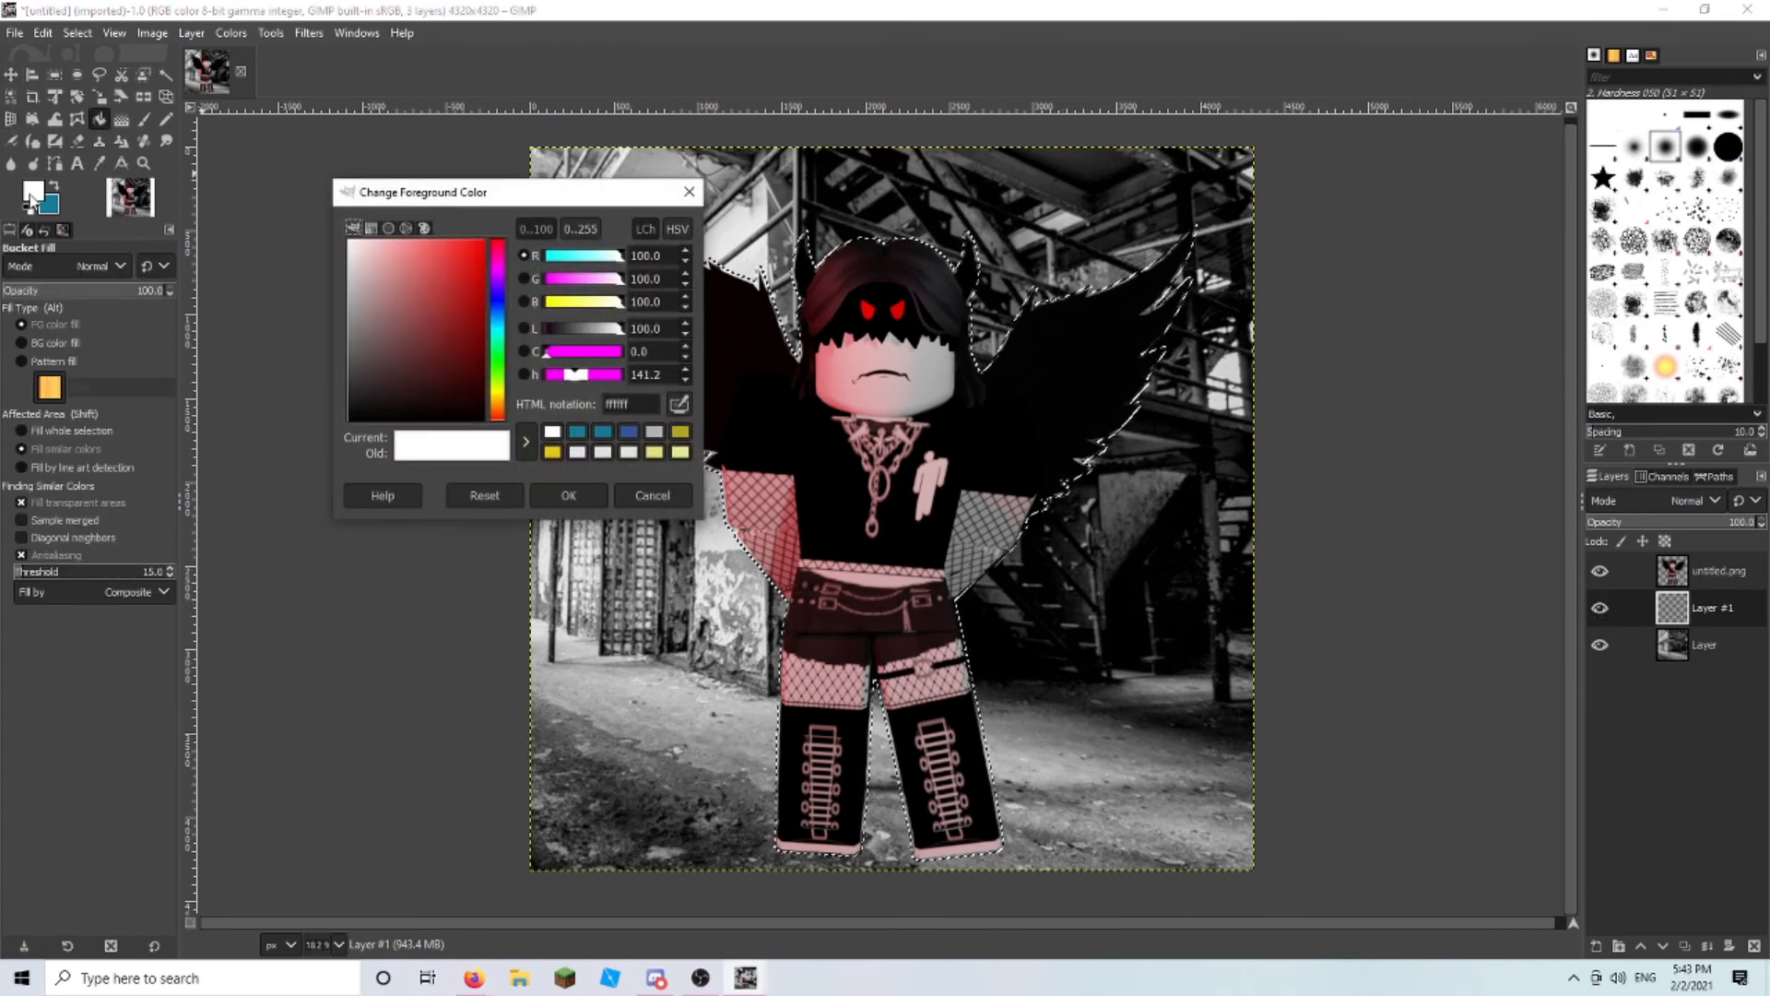
{"action": "left_click", "coordinate": [568, 495]}
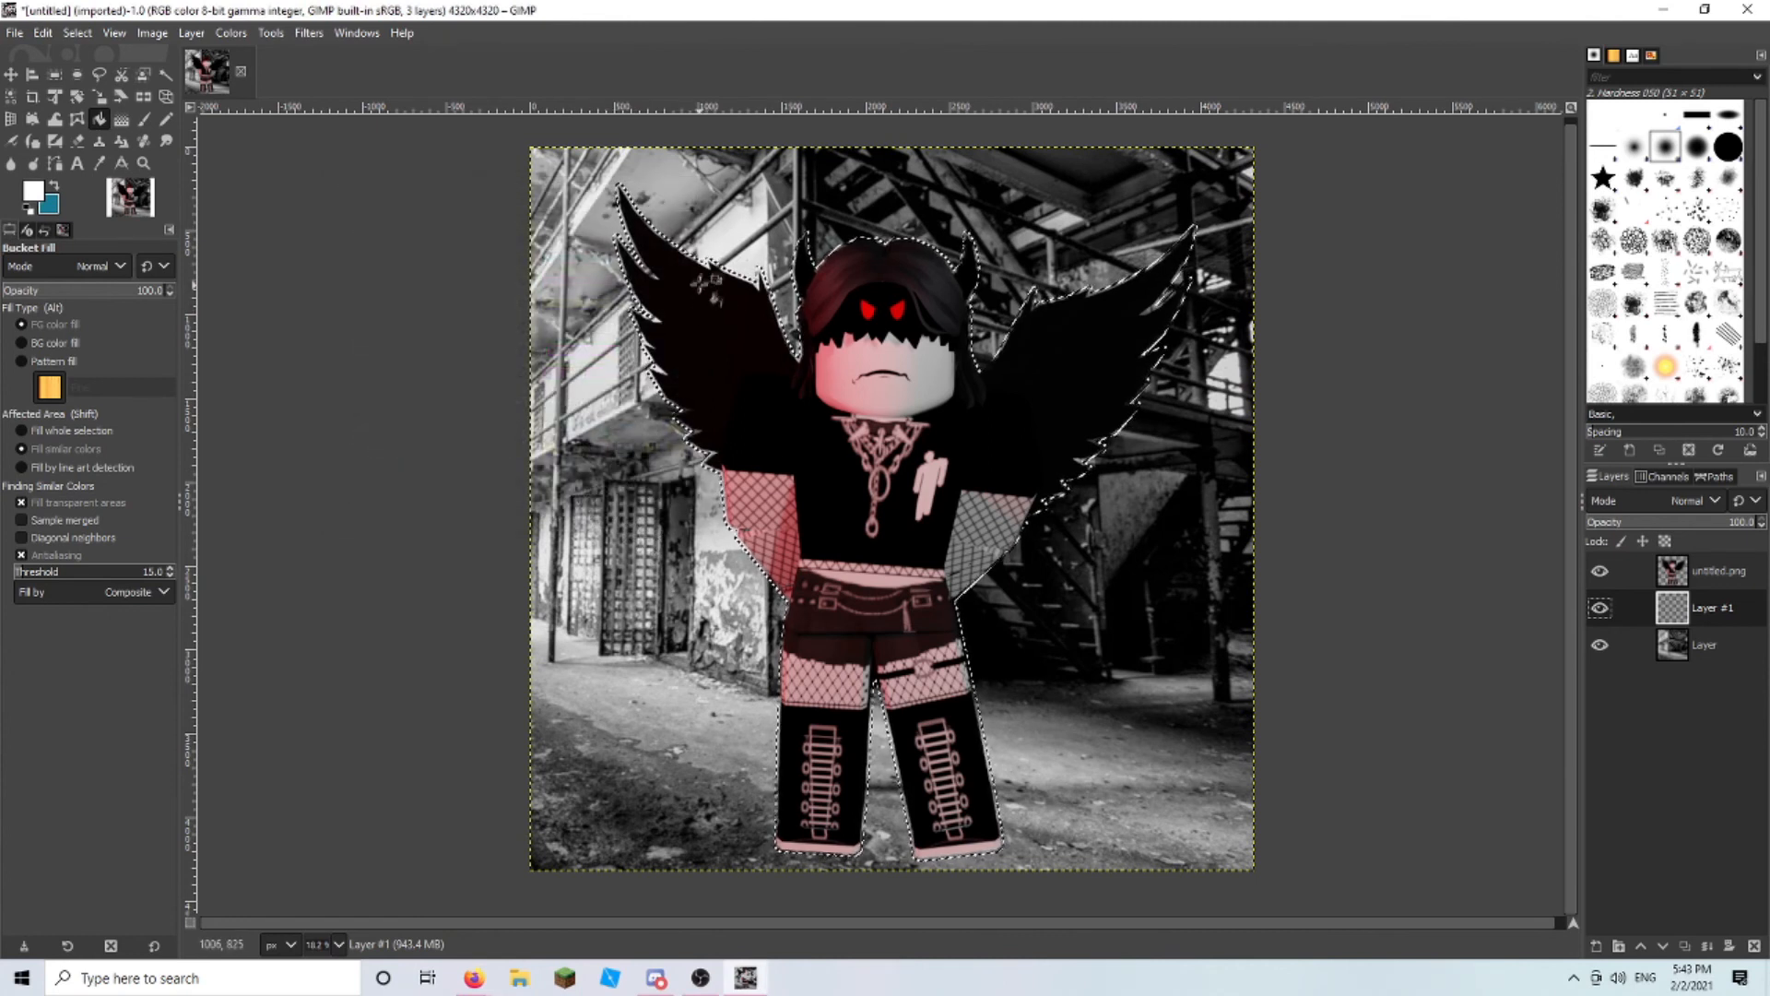
{"action": "scroll", "coordinate": [703, 286], "scroll_direction": "up", "scroll_amount": 6, "text": "ctrl"}
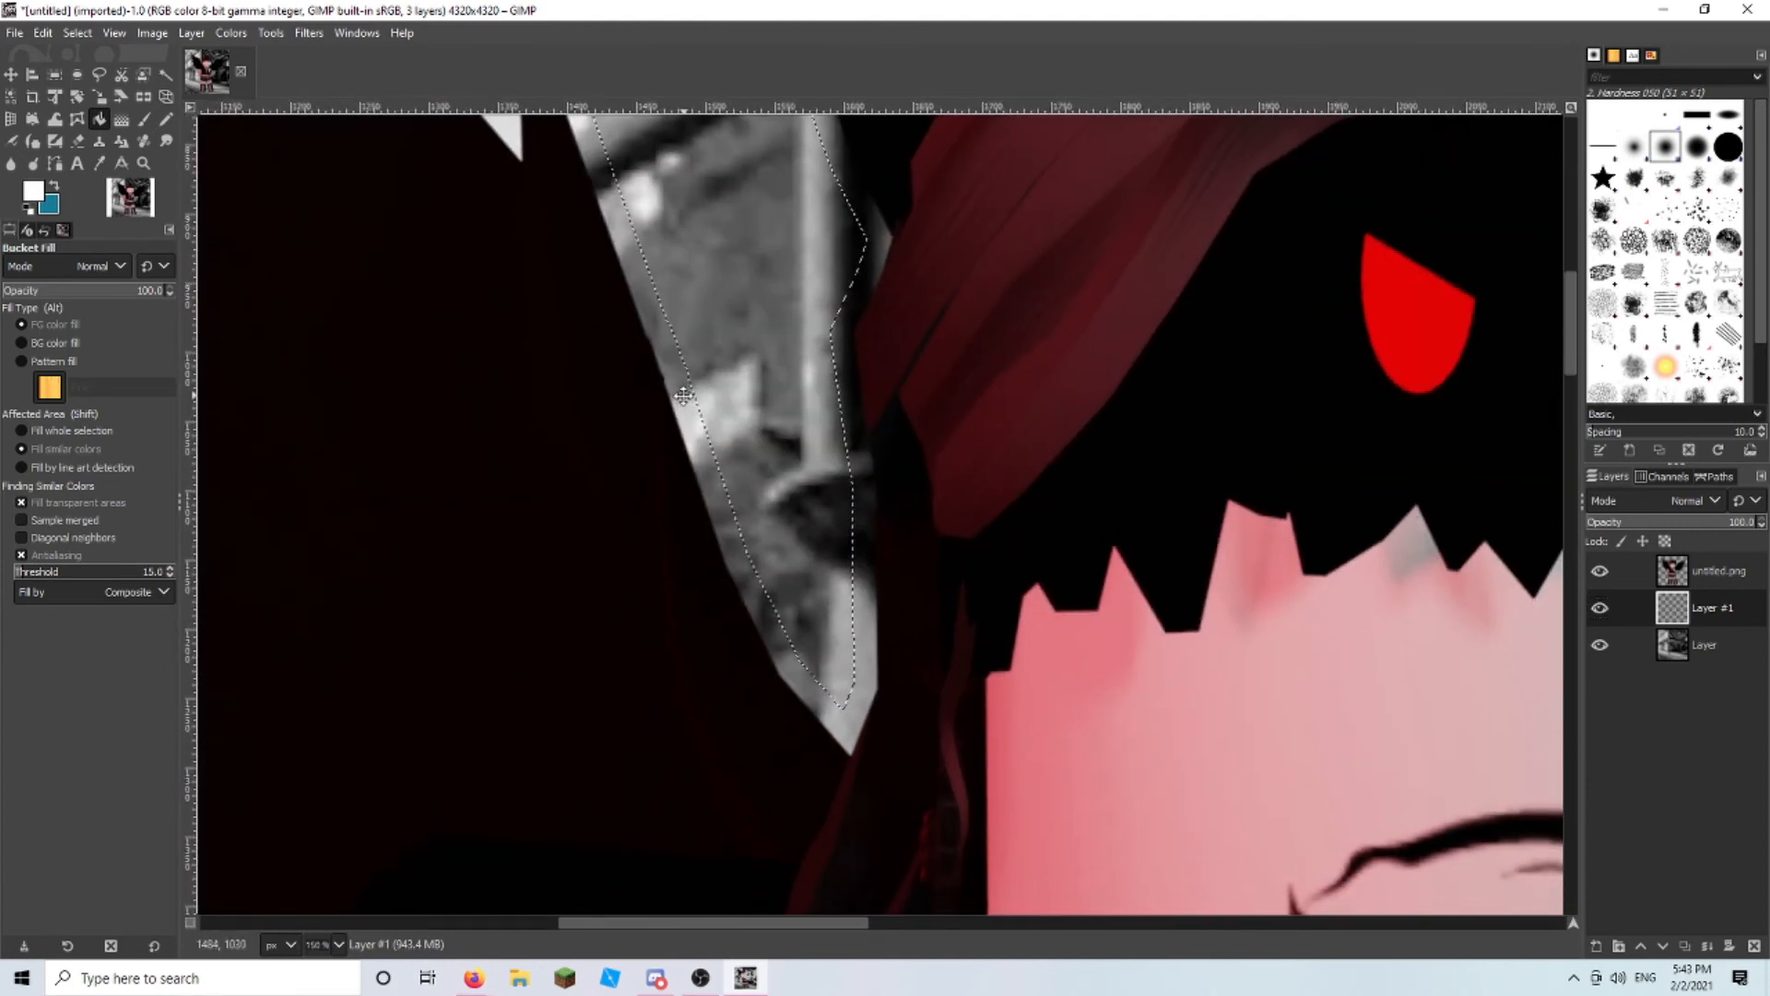
{"action": "scroll", "coordinate": [682, 397], "scroll_direction": "up", "scroll_amount": 3, "text": "ctrl"}
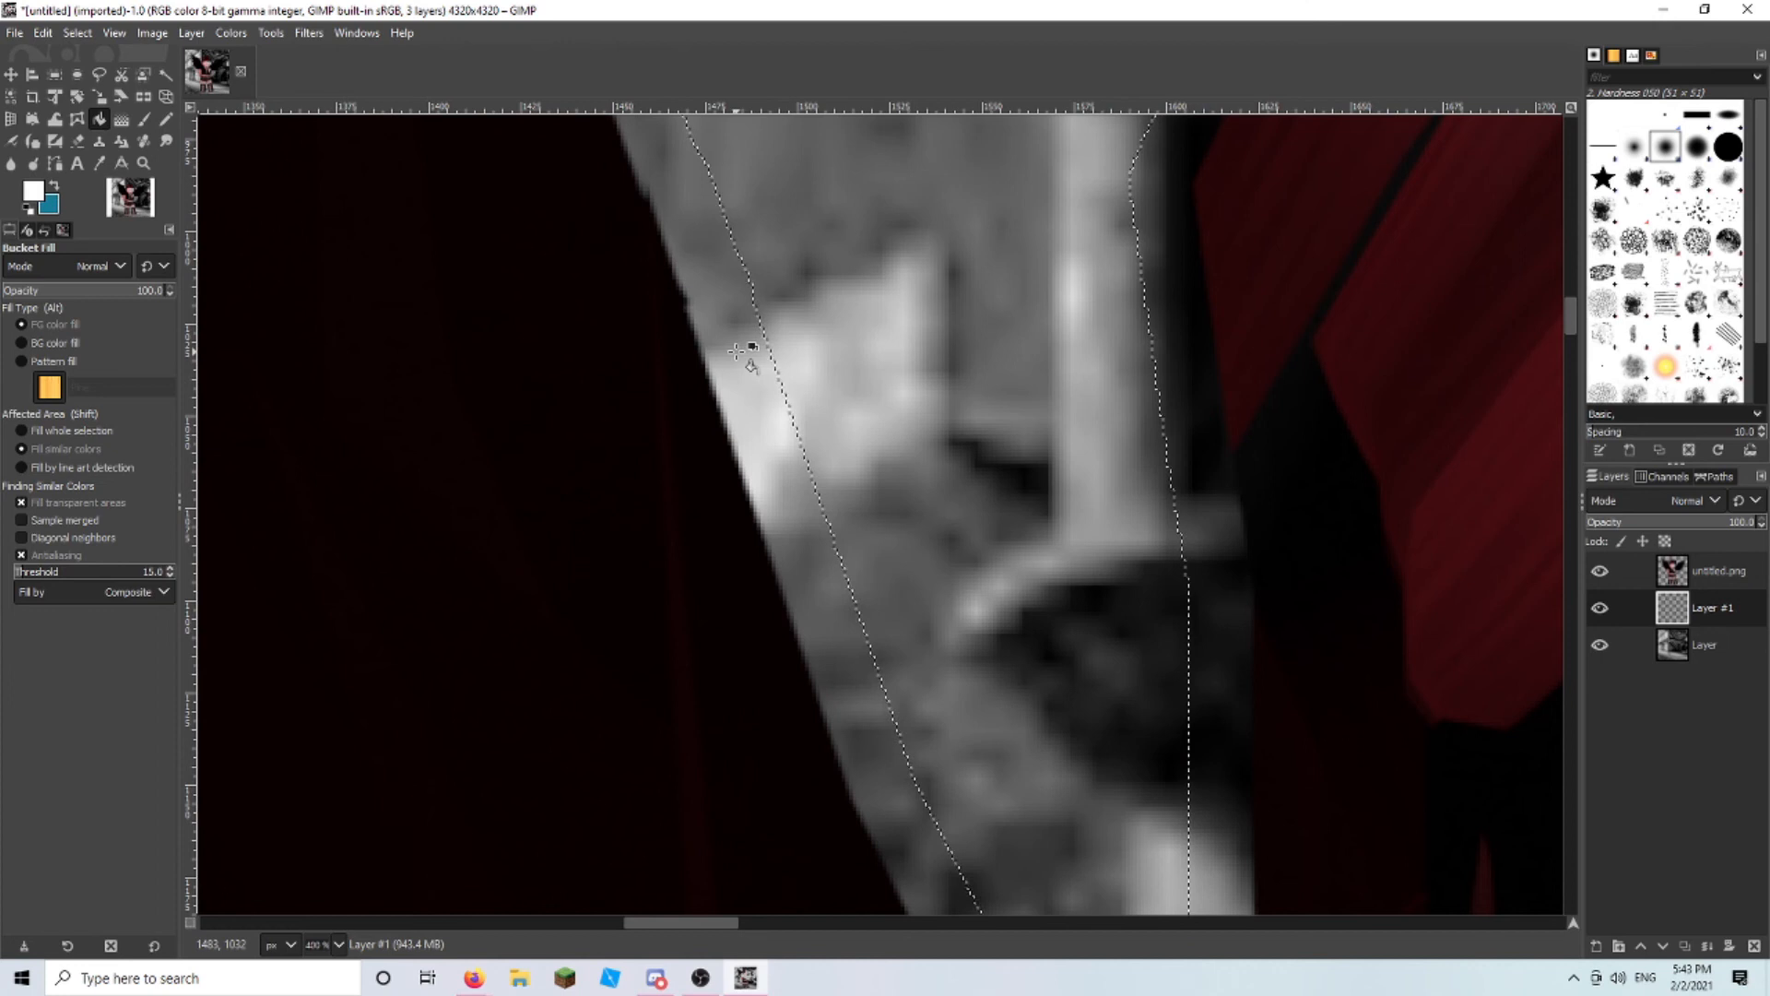
{"action": "left_click", "coordinate": [733, 460]}
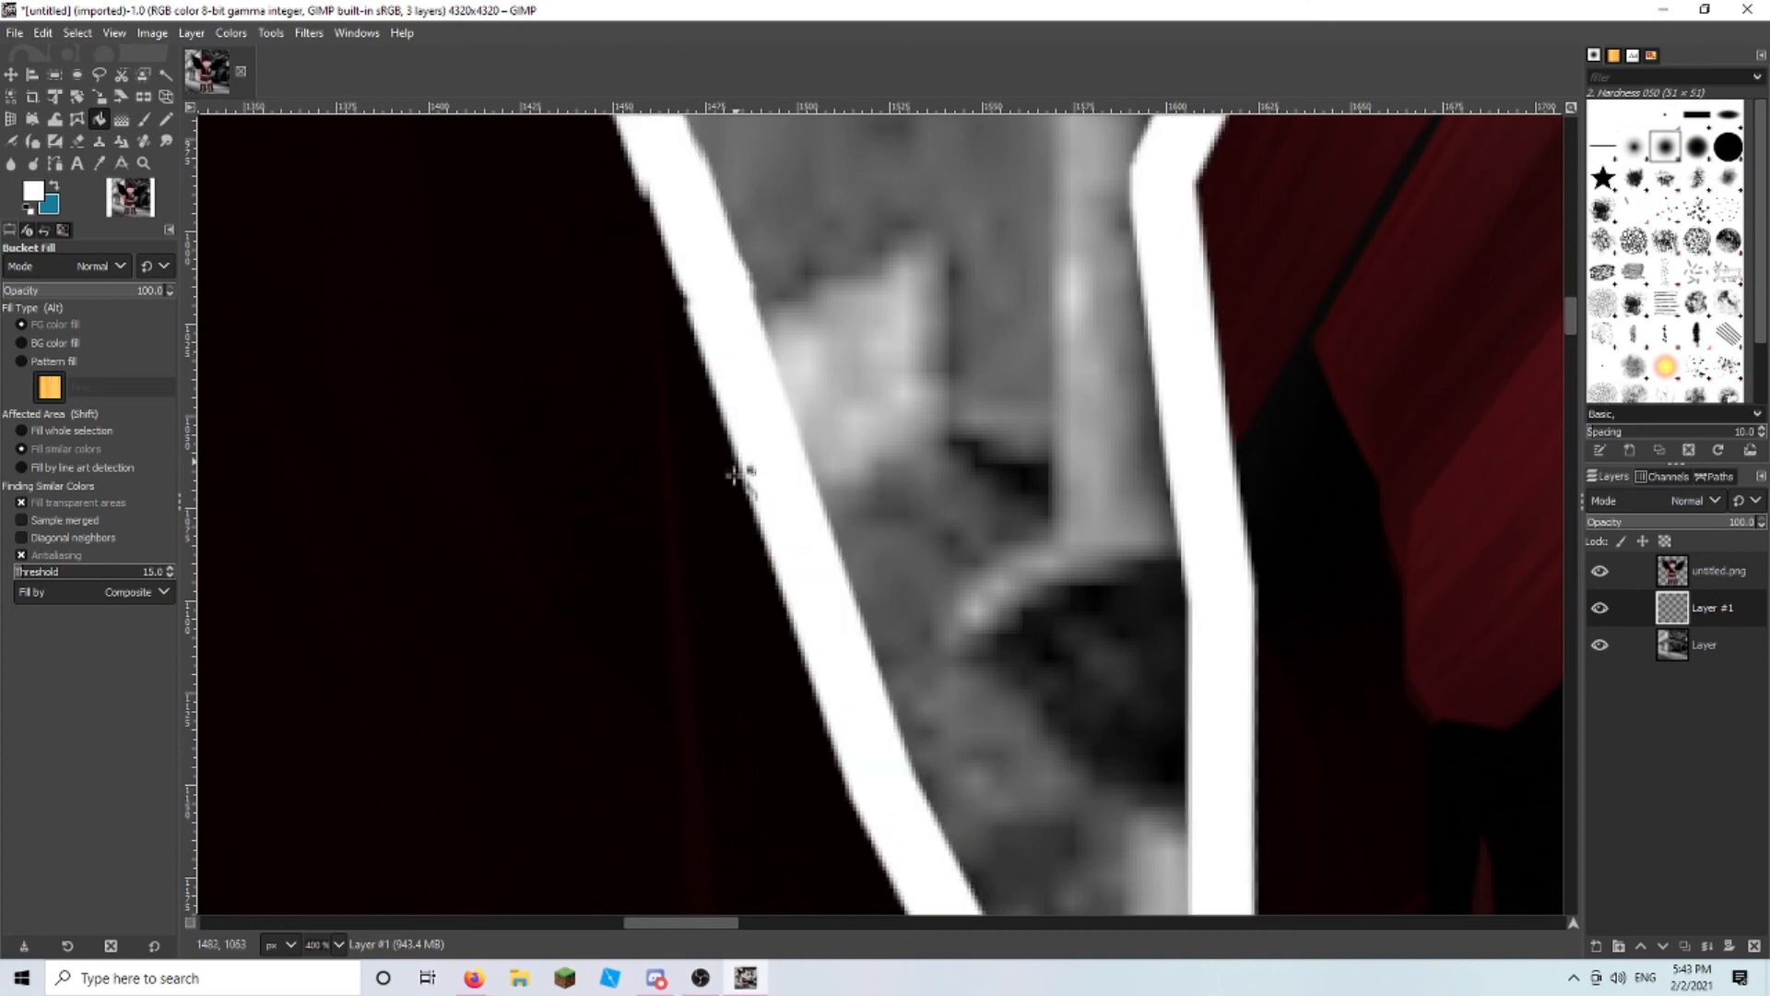
- Clear the selection around the white-outlined avatar
{"action": "scroll", "coordinate": [735, 465], "scroll_direction": "down", "scroll_amount": 8, "text": "ctrl"}
{"action": "scroll", "coordinate": [758, 516], "scroll_direction": "up", "scroll_amount": 3, "text": "ctrl"}
{"action": "scroll", "coordinate": [764, 511], "scroll_direction": "down", "scroll_amount": 3, "text": "ctrl"}
{"action": "scroll", "coordinate": [770, 507], "scroll_direction": "up", "scroll_amount": 1, "text": "ctrl"}
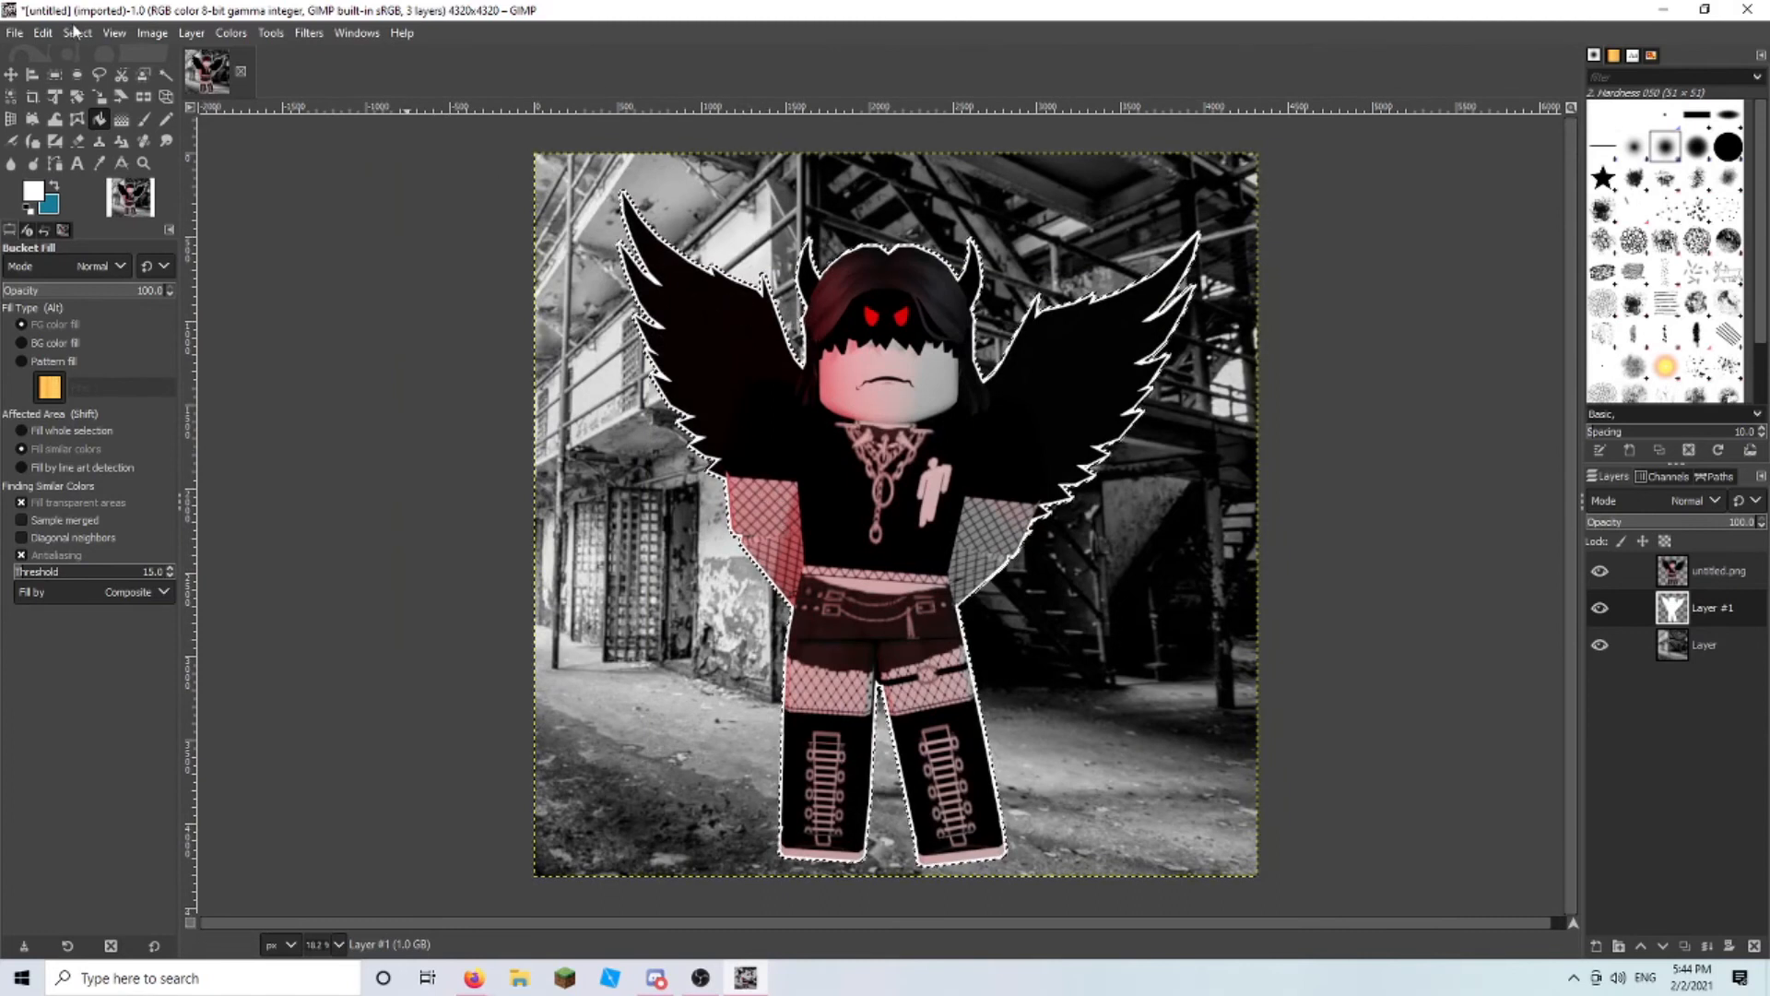
{"action": "left_click", "coordinate": [77, 33]}
{"action": "left_click", "coordinate": [97, 71]}
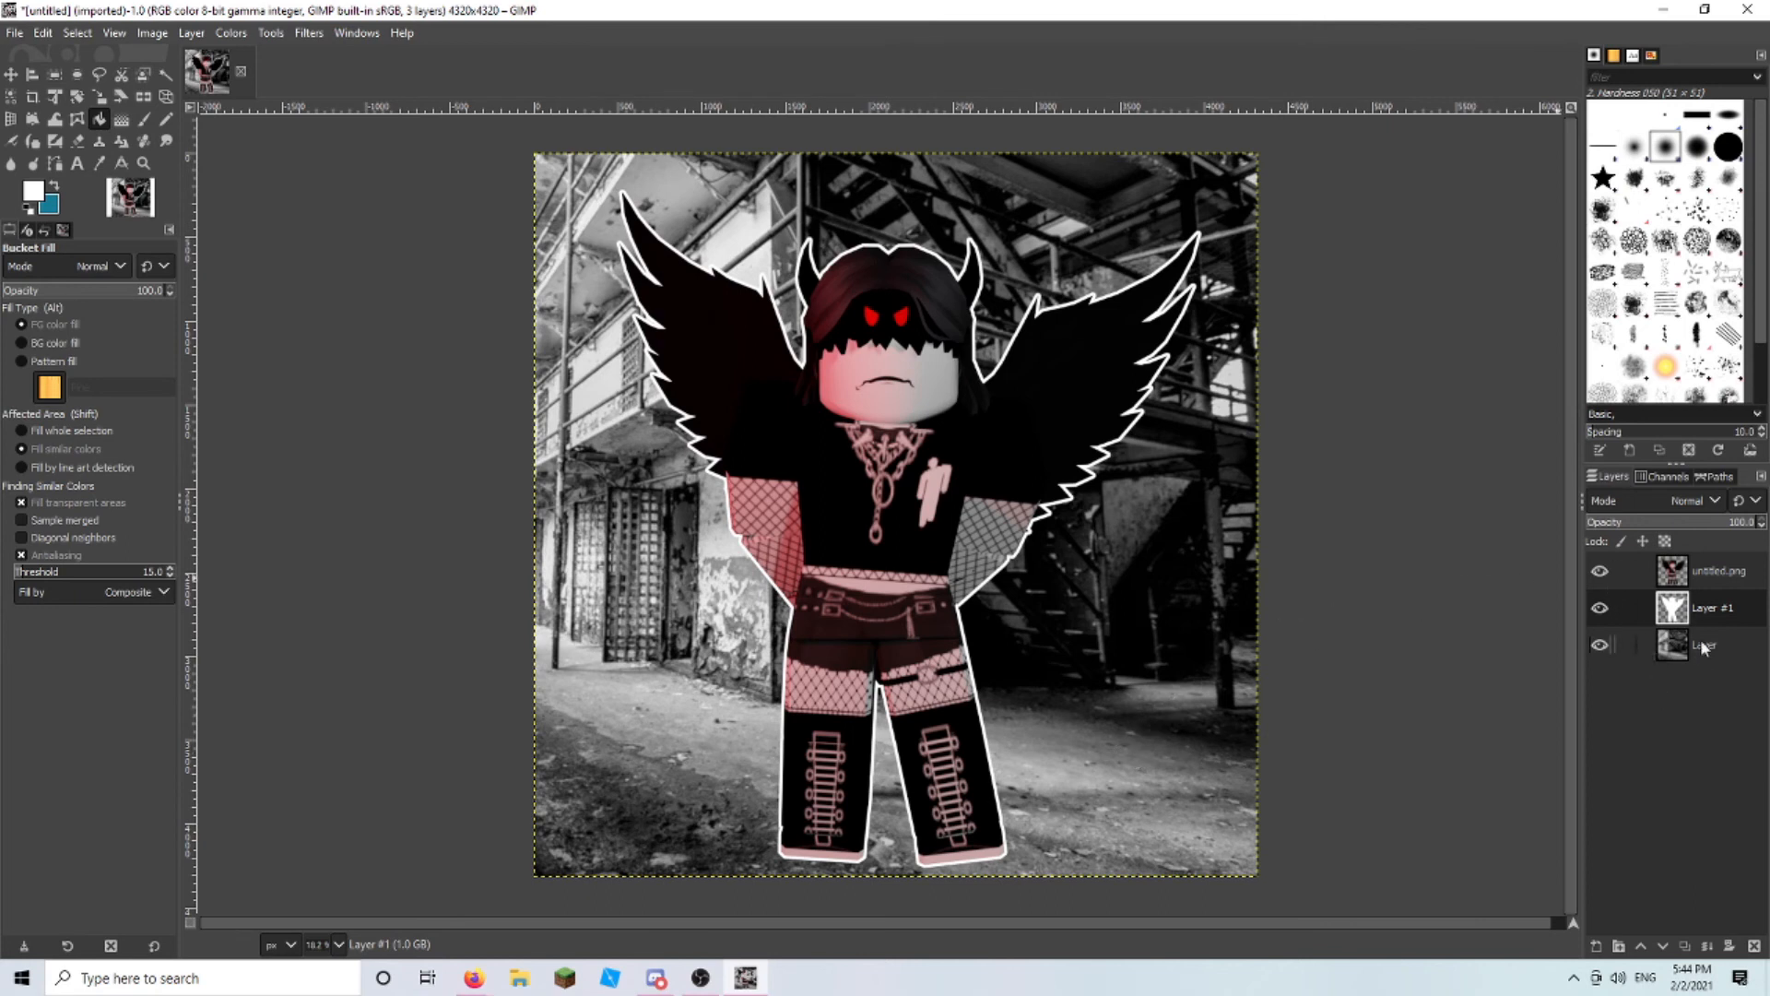
- Apply a Gaussian Blur of size 12.39 in X and Y to the background photo layer
{"action": "left_click", "coordinate": [1700, 643]}
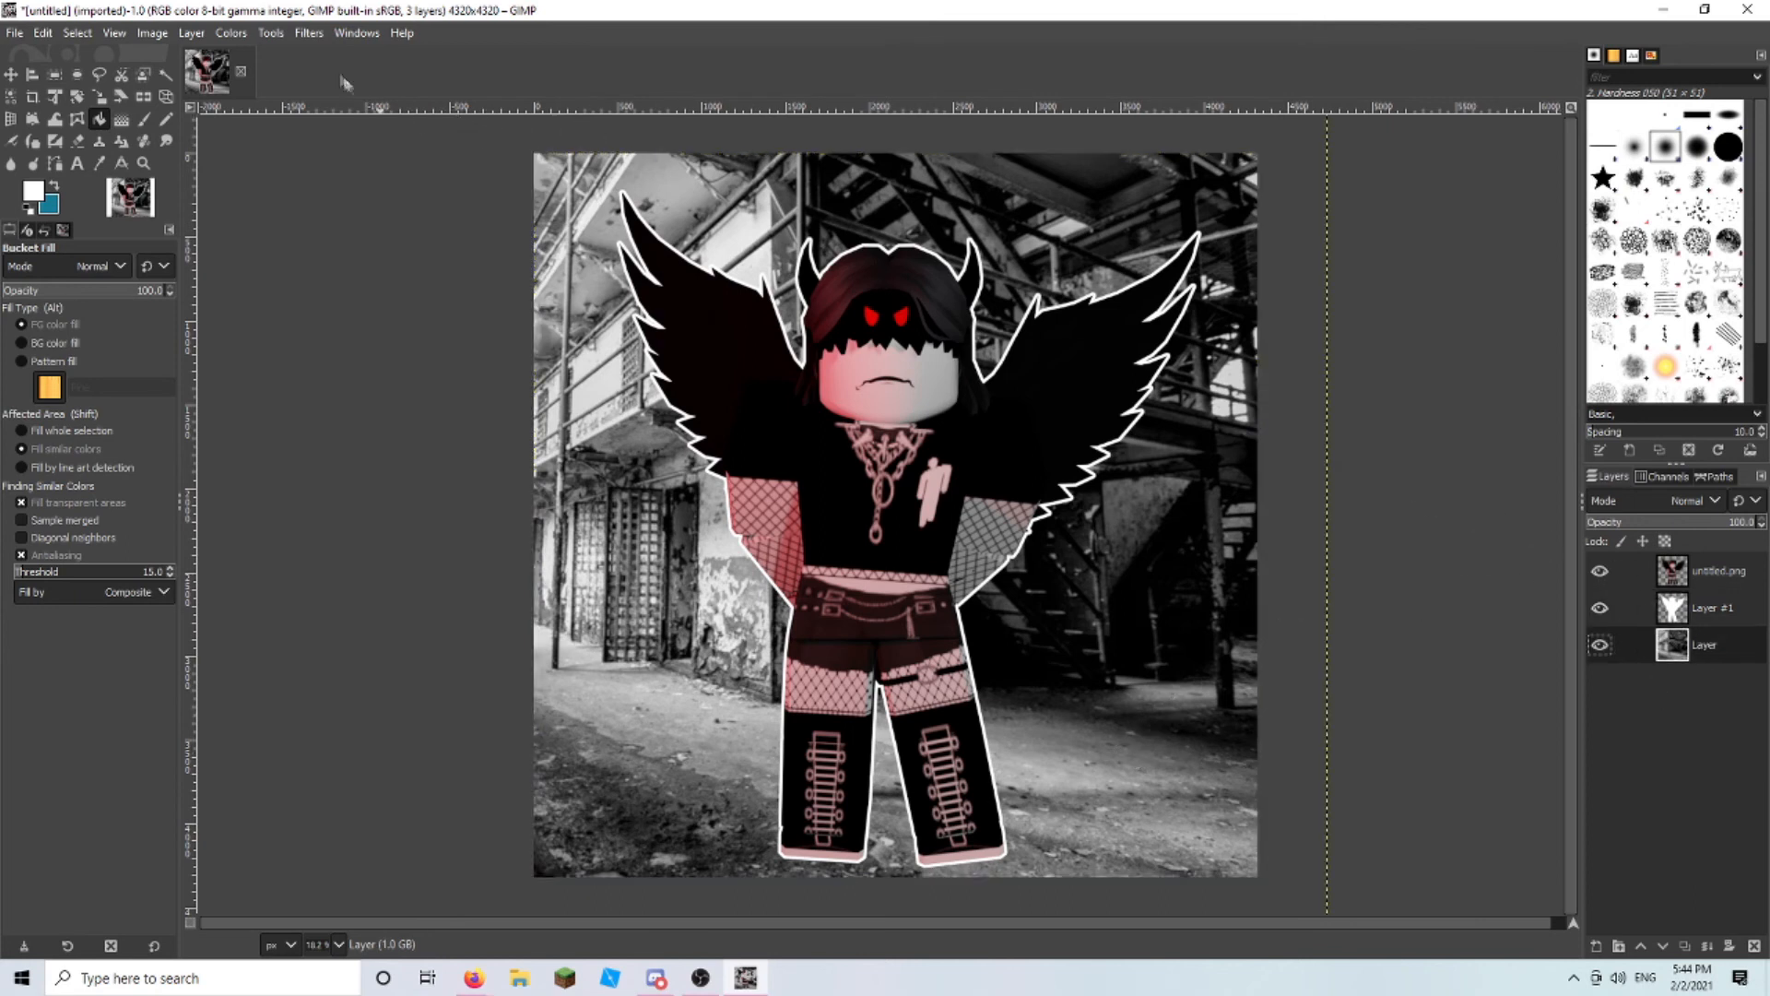
{"action": "left_click", "coordinate": [308, 33]}
{"action": "mouse_move", "coordinate": [325, 131]}
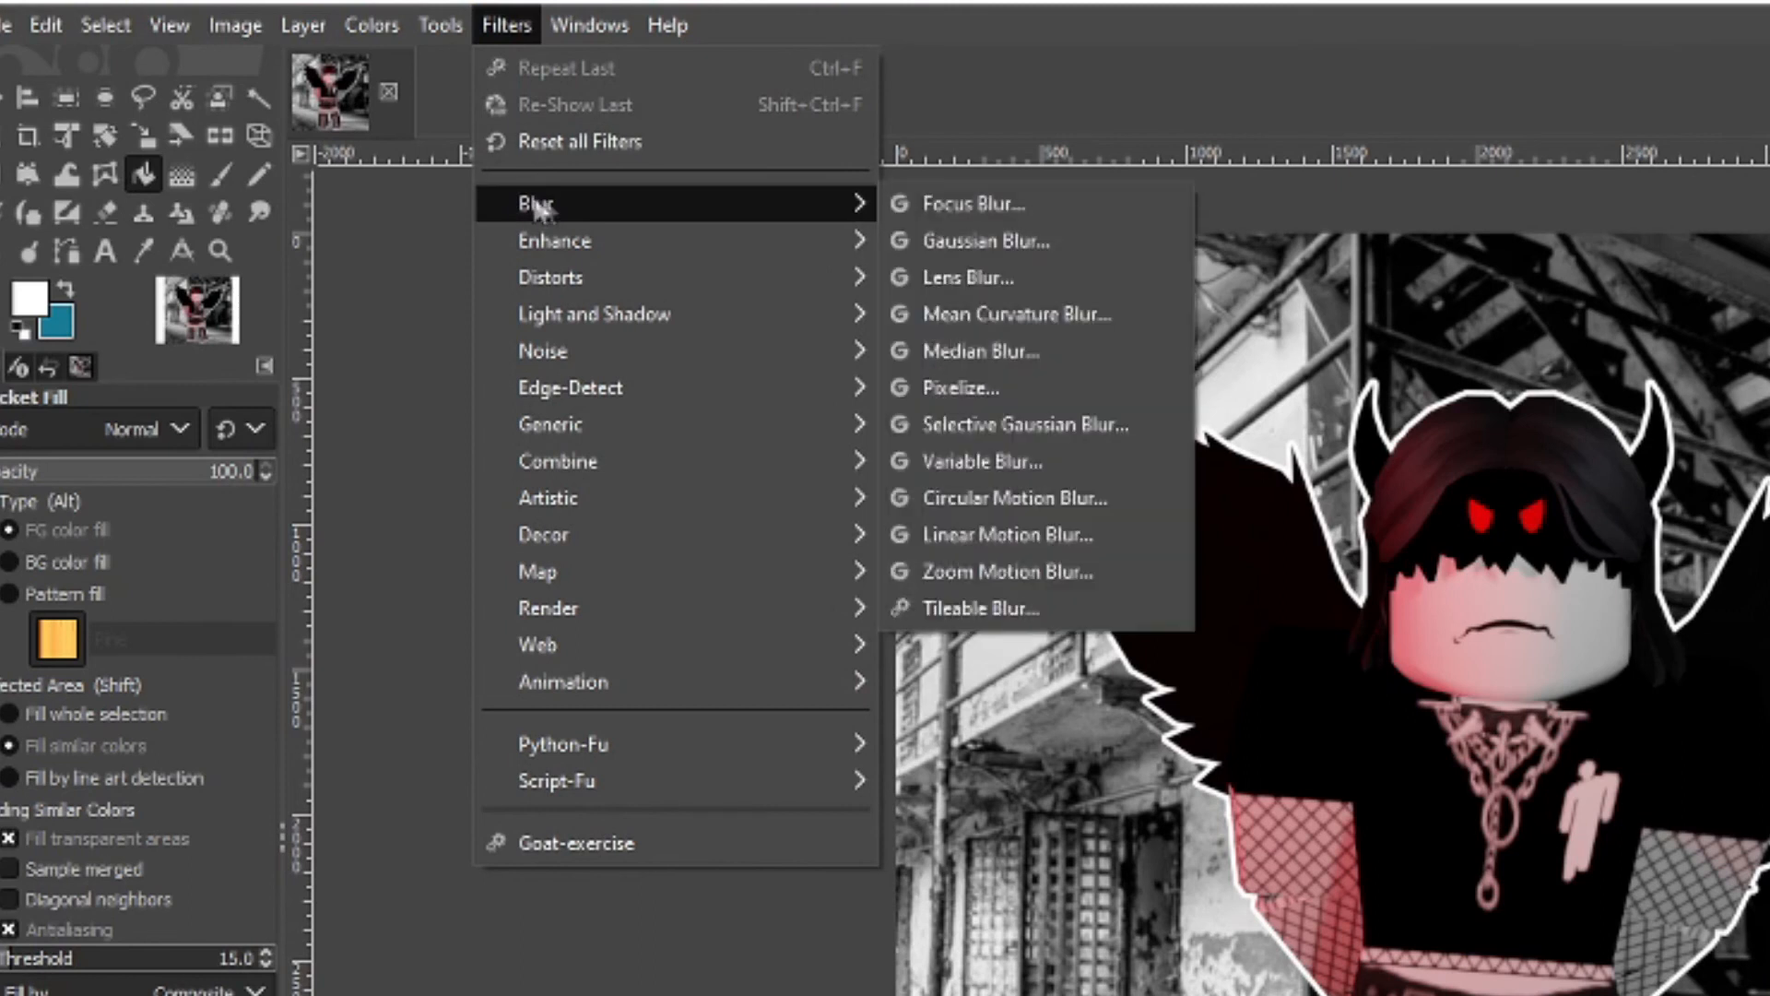
{"action": "left_click", "coordinate": [1026, 251]}
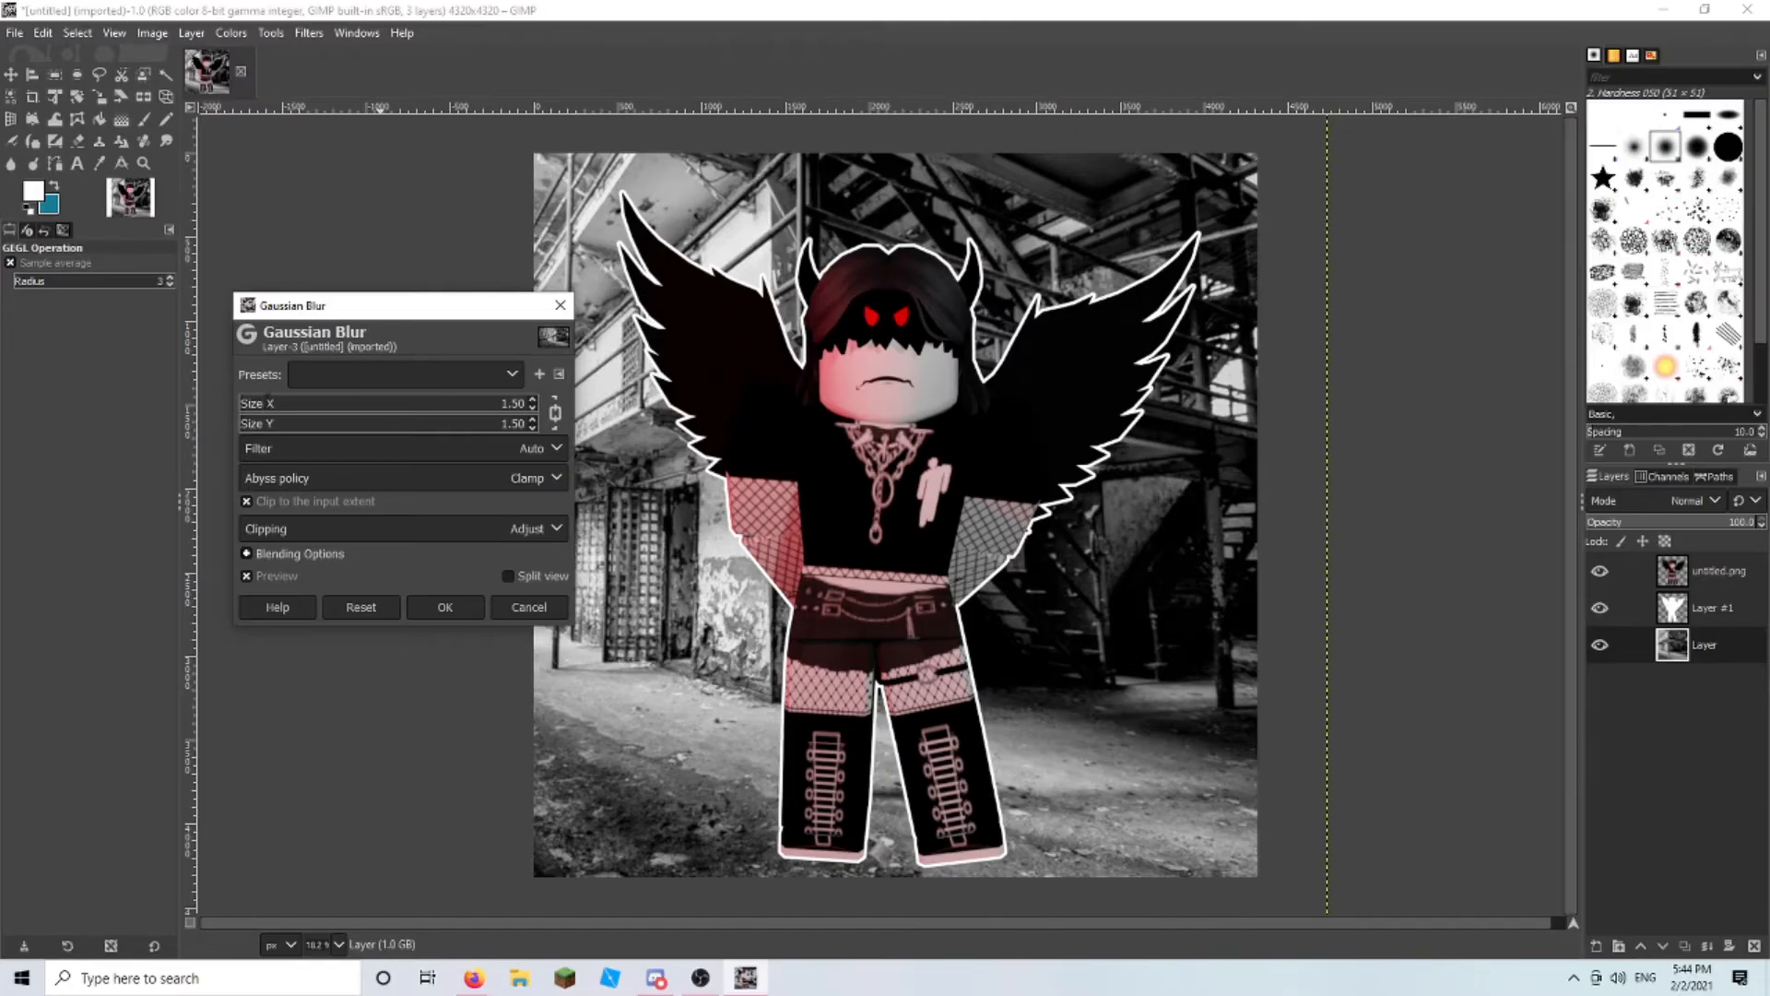
{"action": "left_click", "coordinate": [266, 406]}
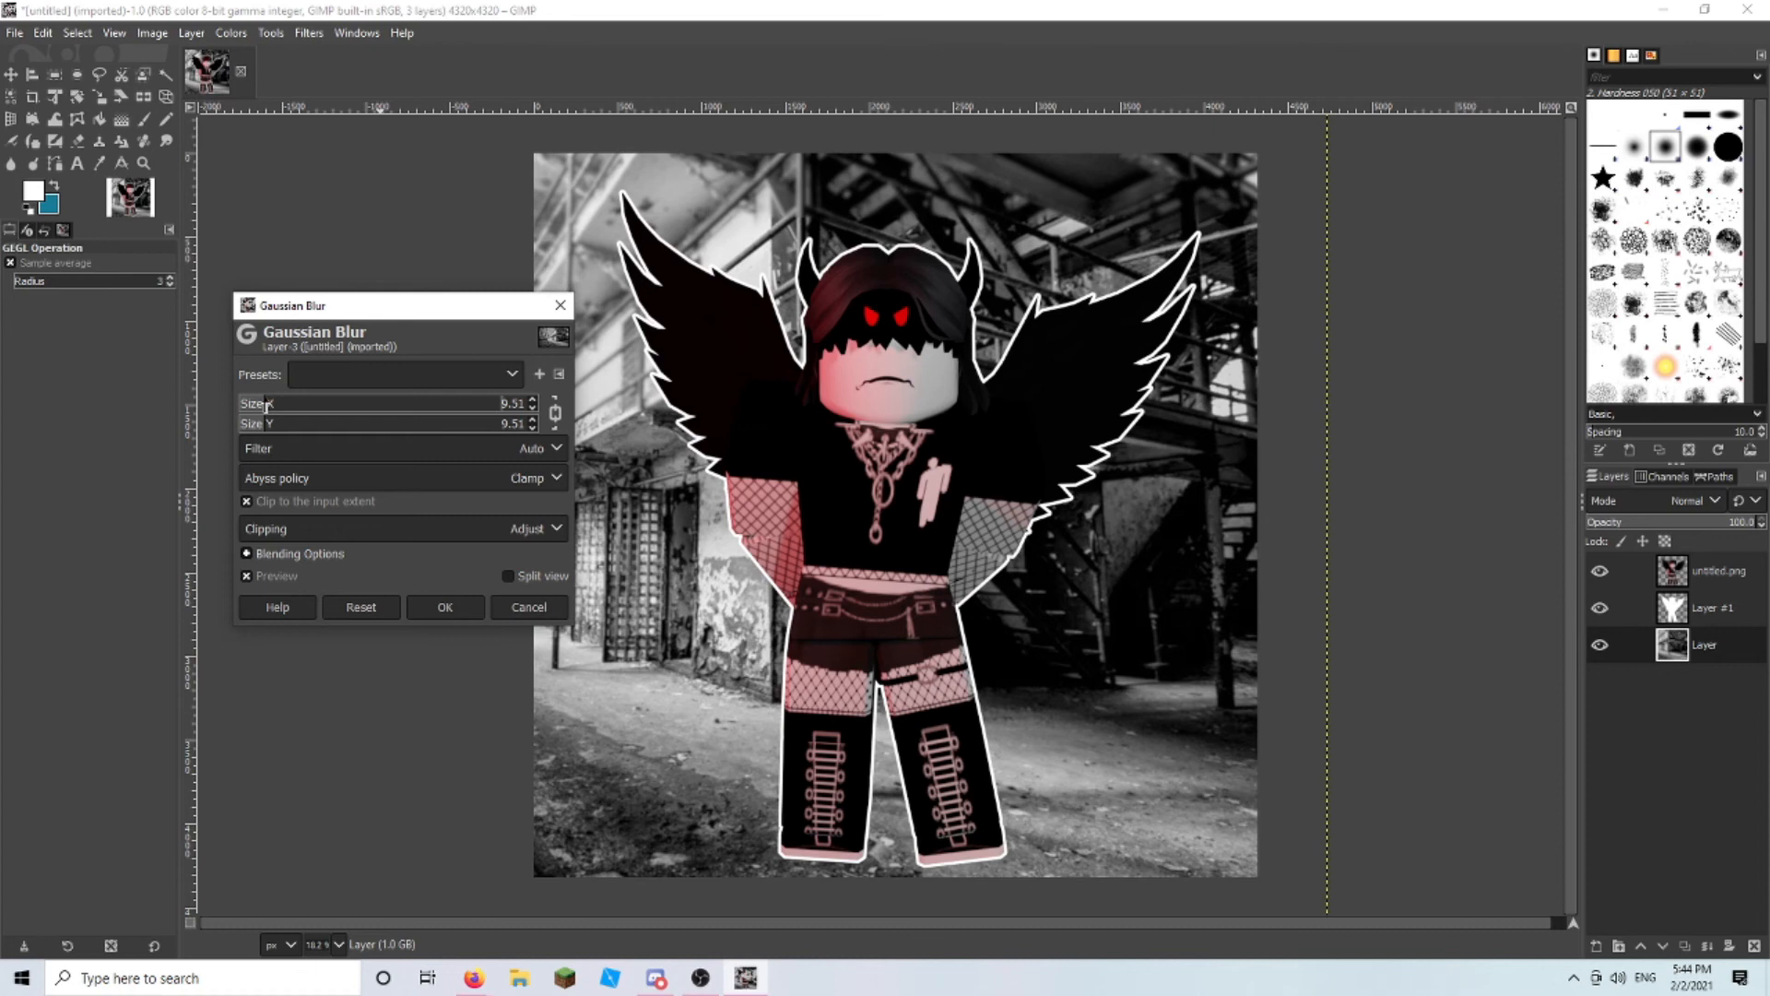
{"action": "left_click", "coordinate": [267, 407]}
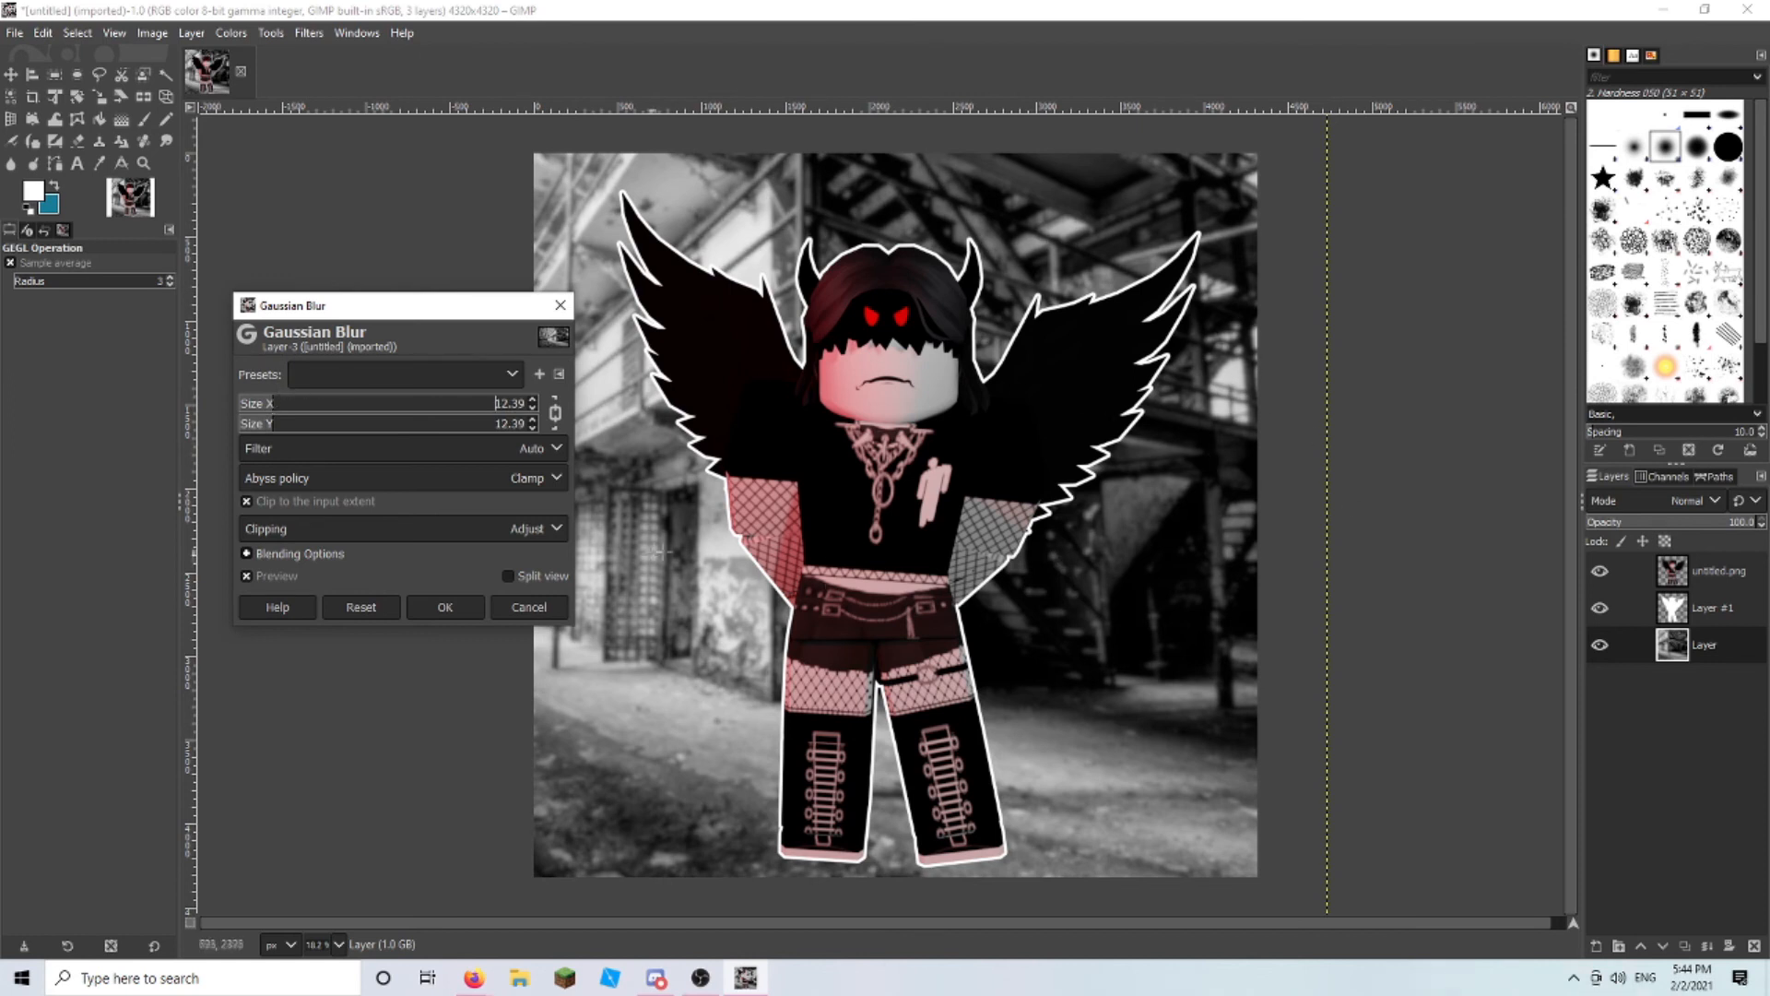
{"action": "mouse_move", "coordinate": [407, 310]}
{"action": "left_mouse_down"}
{"action": "mouse_move", "coordinate": [435, 280]}
{"action": "mouse_move", "coordinate": [389, 309]}
{"action": "left_mouse_up"}
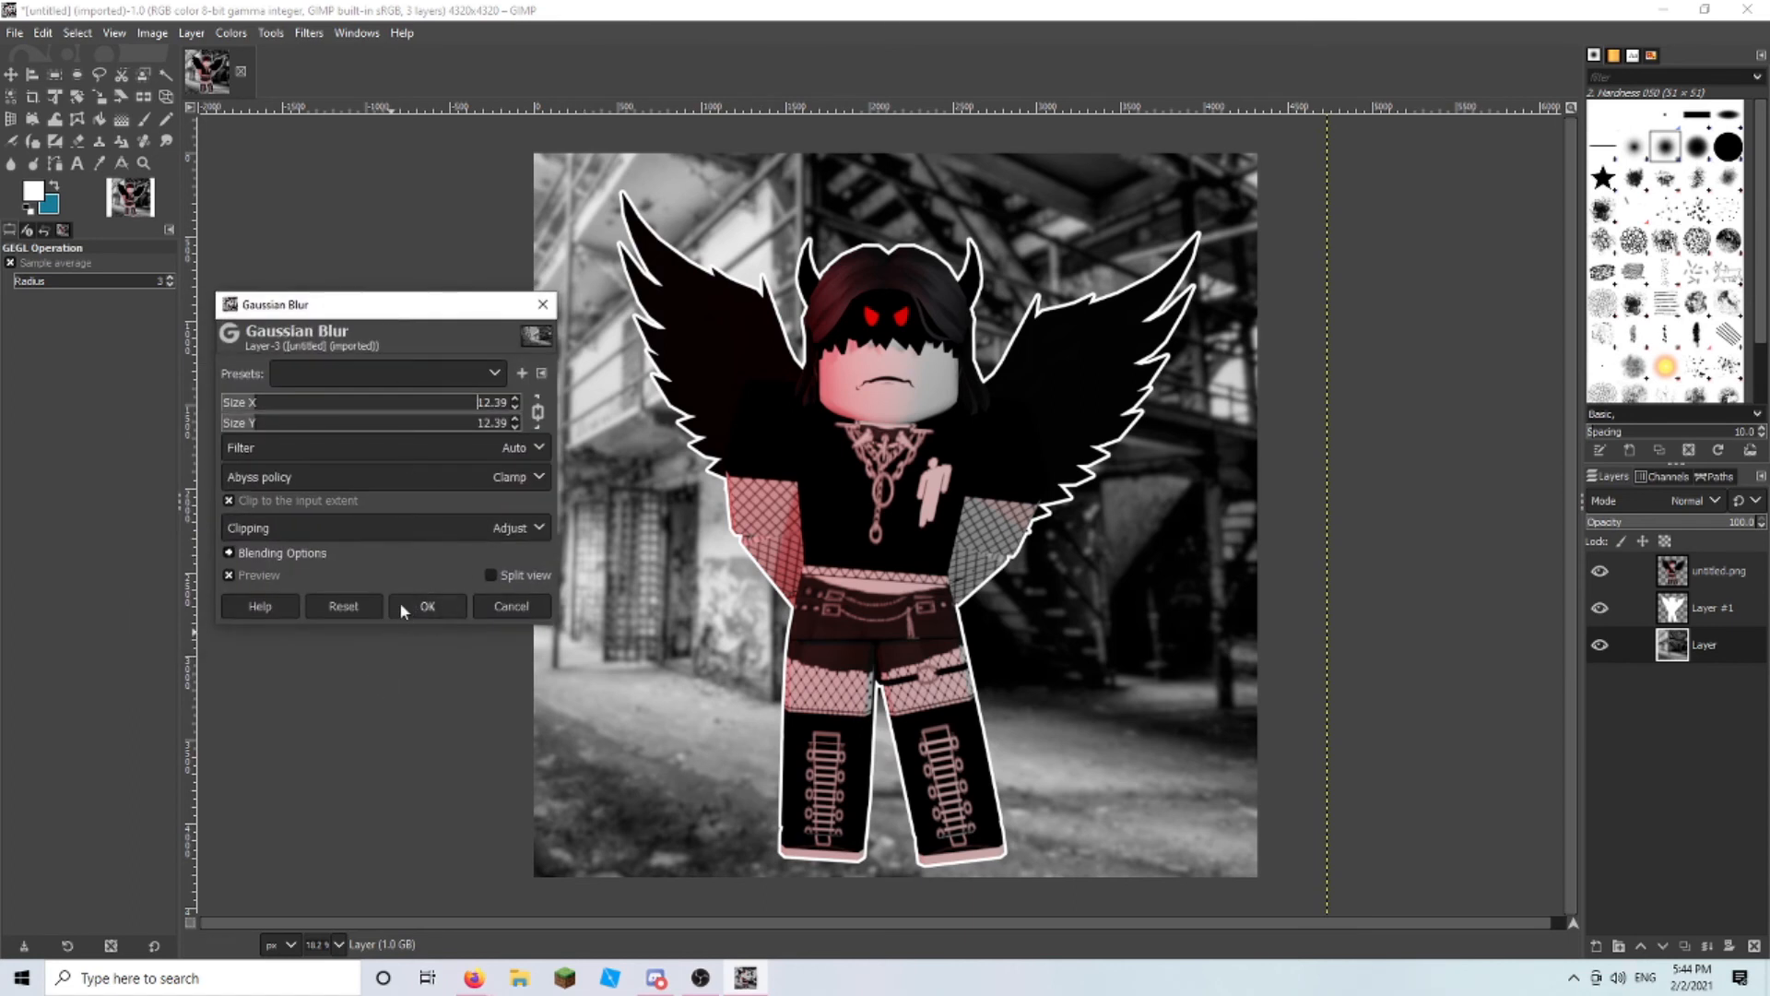
{"action": "left_click", "coordinate": [426, 609]}
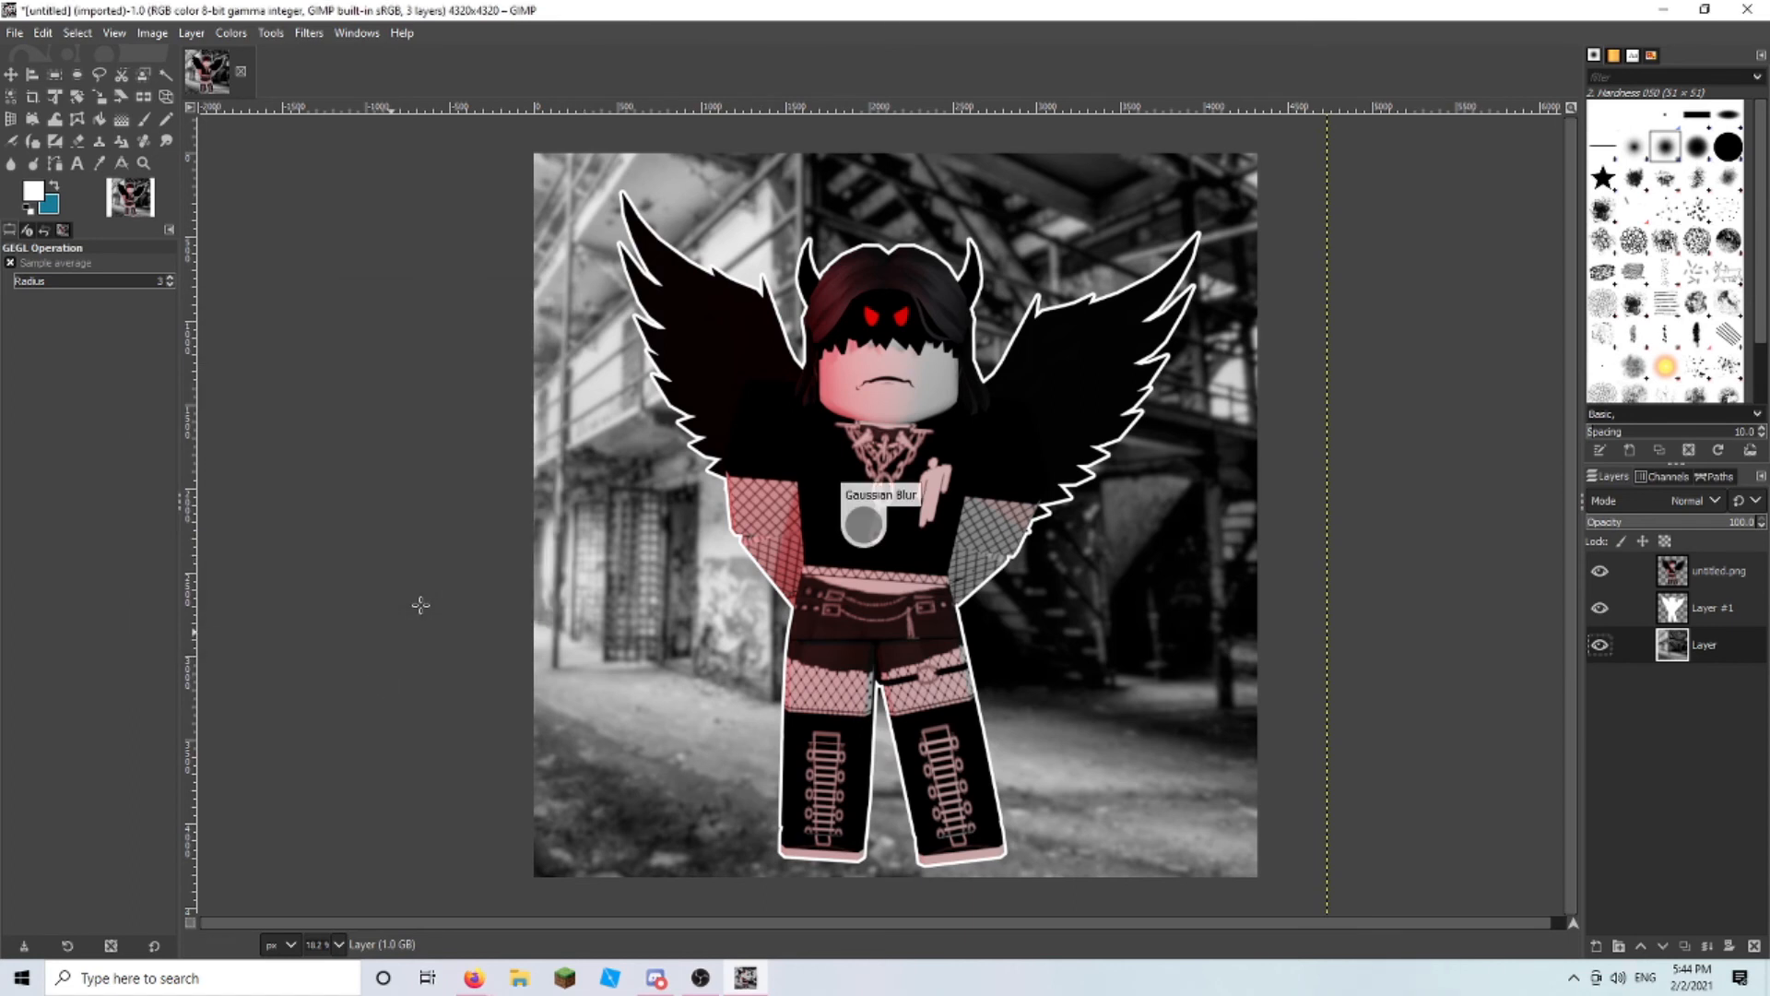
- Merge the untitled.png avatar layer down onto the white outline layer
{"action": "left_click", "coordinate": [1703, 577]}
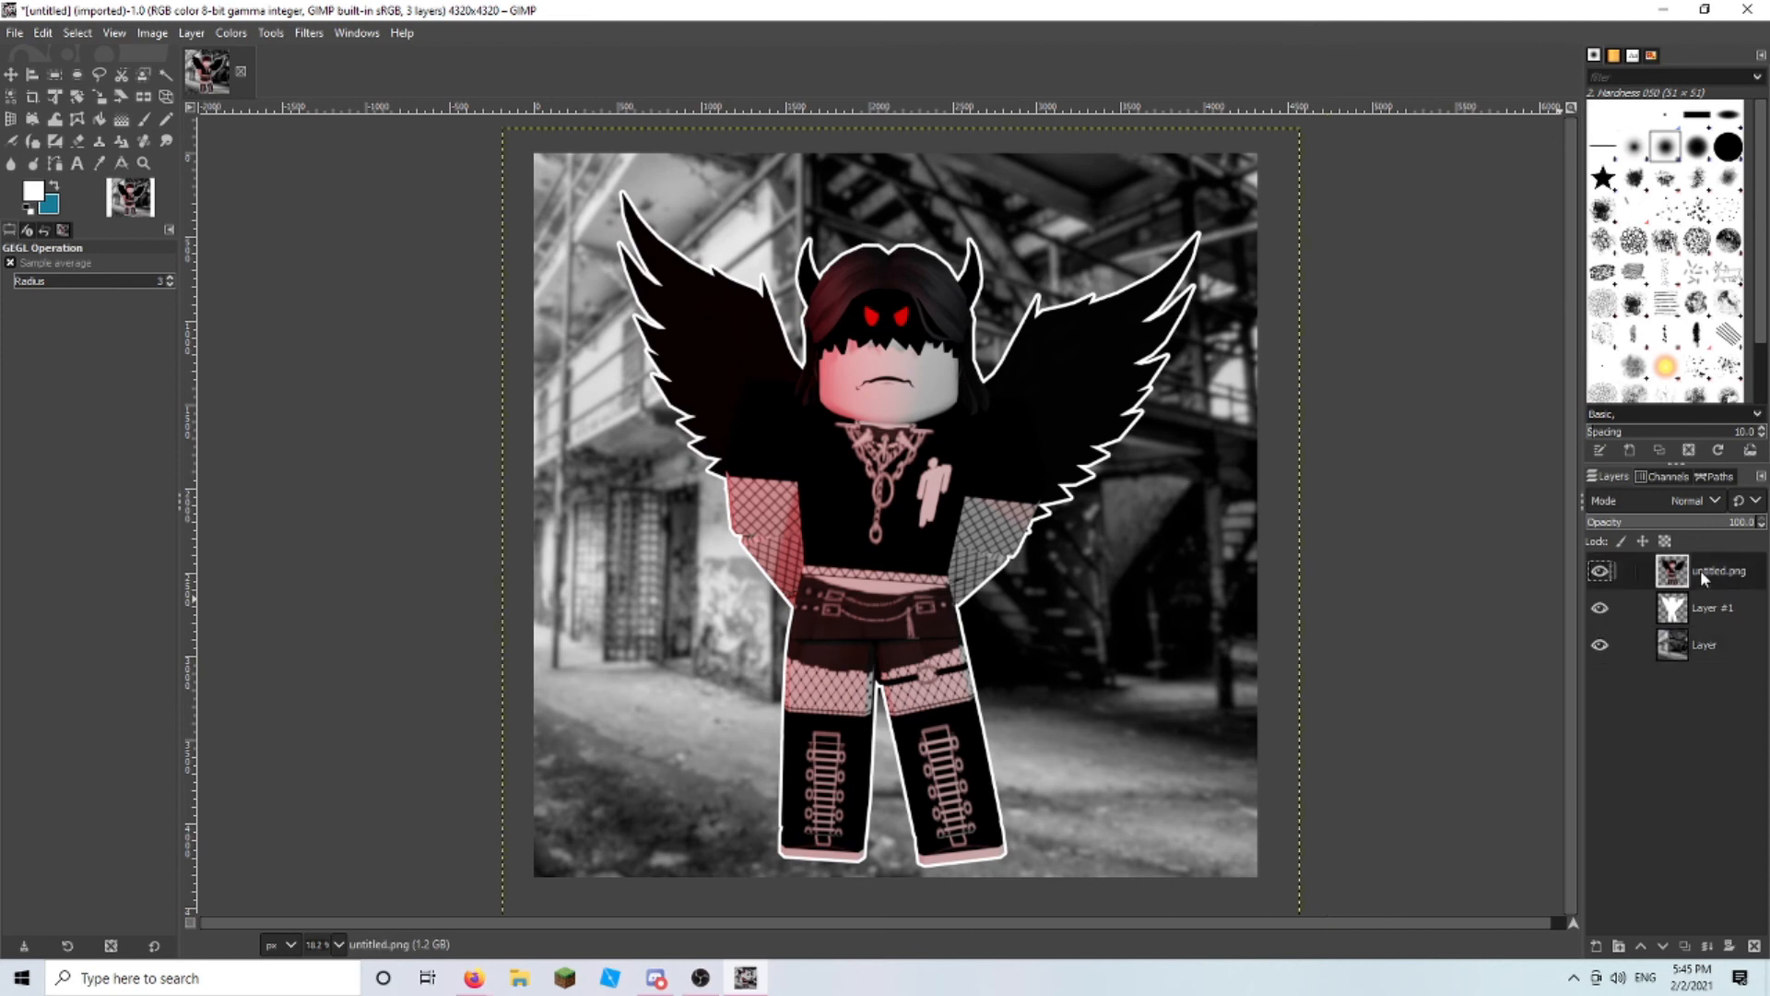
{"action": "right_click", "coordinate": [1700, 570]}
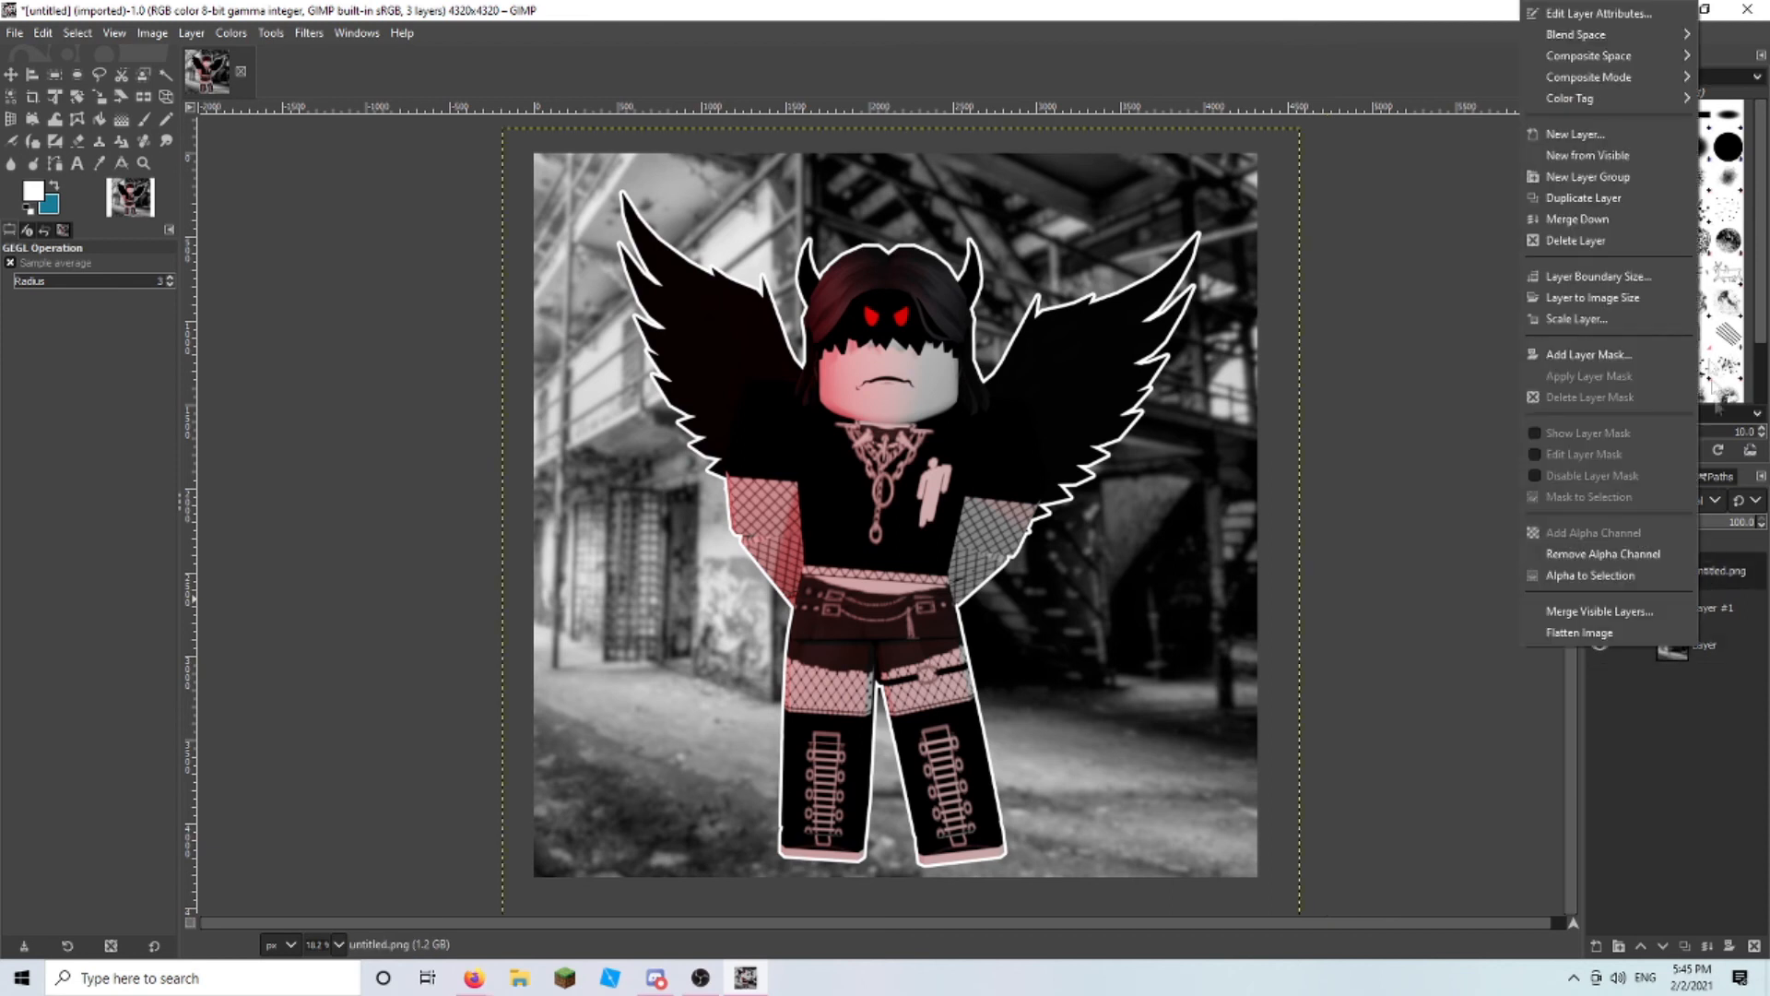
{"action": "left_click", "coordinate": [1577, 220]}
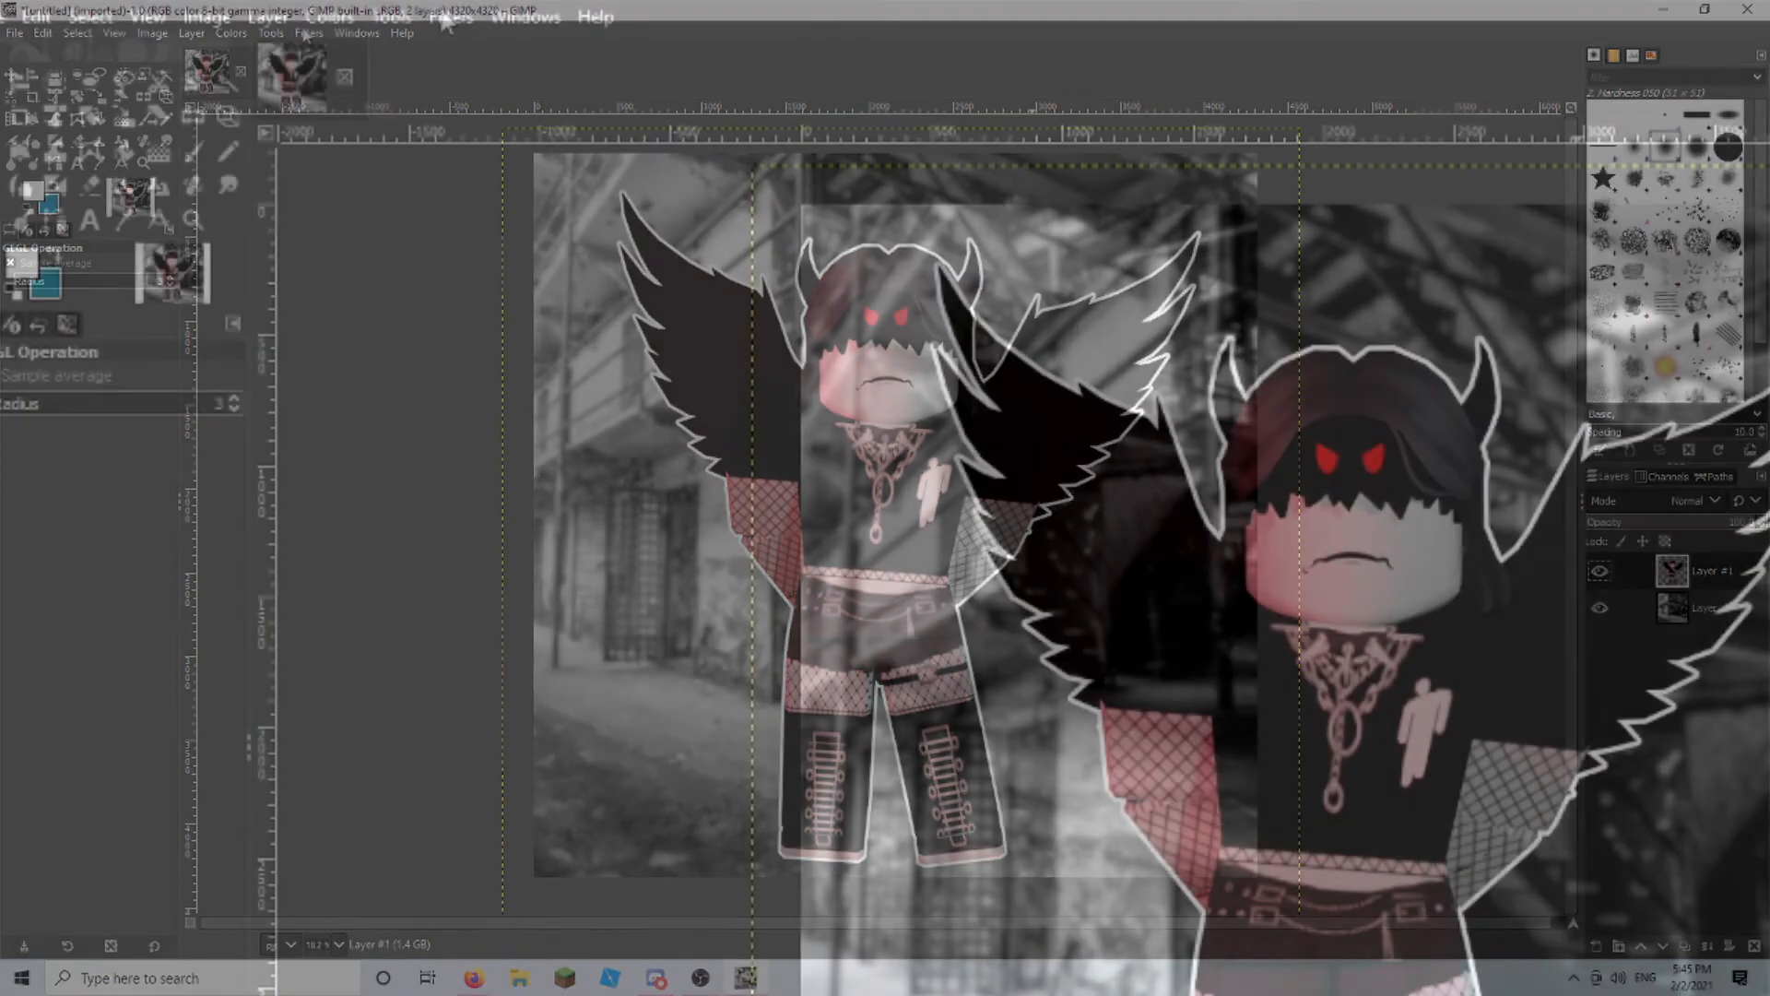
- Start a Drop Shadow on the merged avatar layer, unlink its X and Y offsets, and set the X offset to 4.359
{"action": "left_click", "coordinate": [307, 33]}
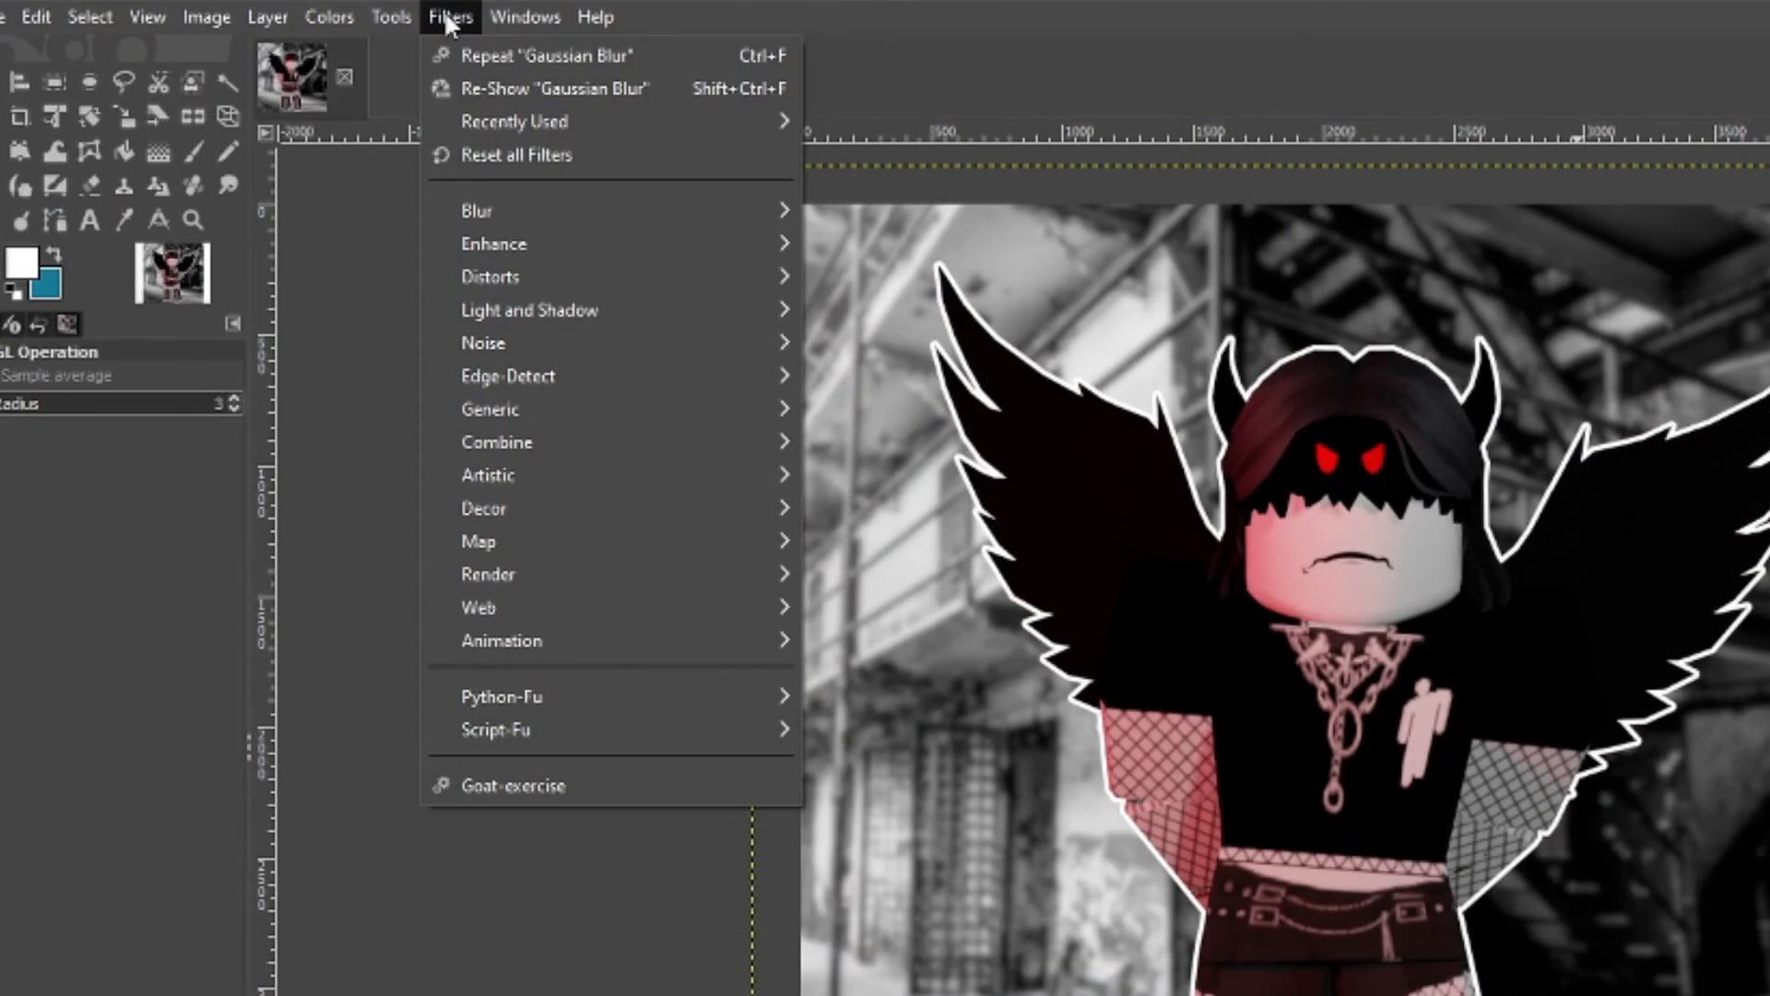
{"action": "mouse_move", "coordinate": [538, 321]}
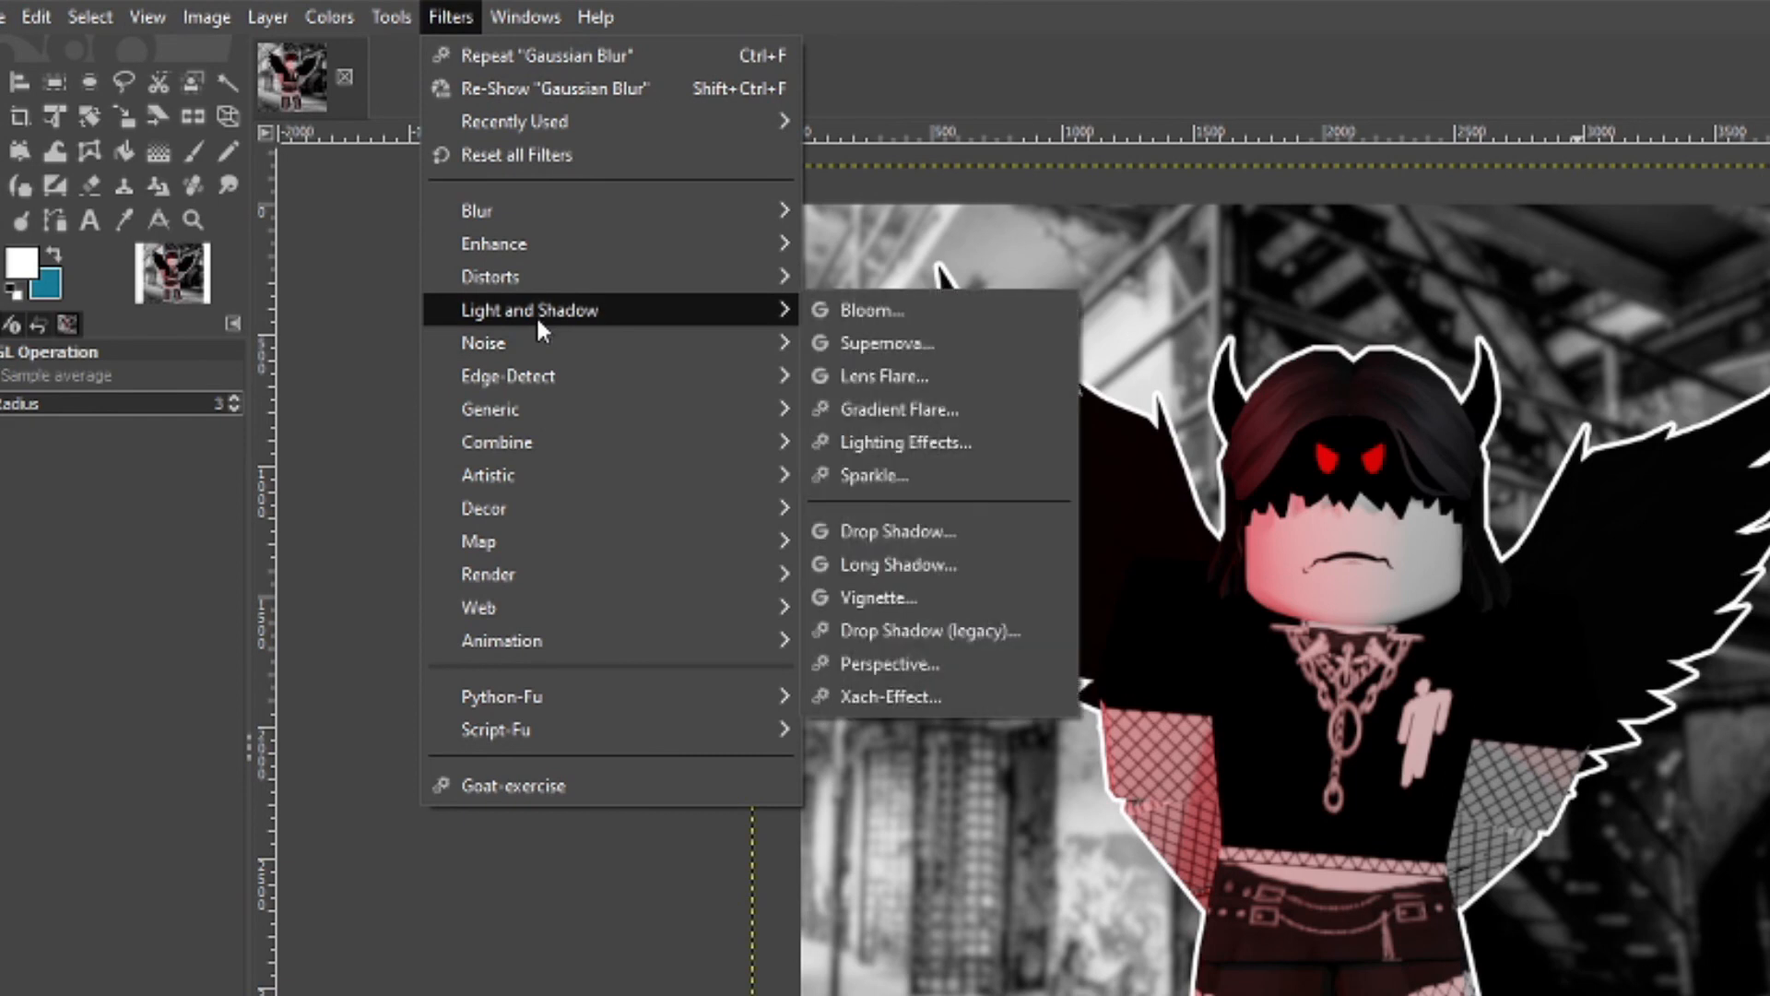
{"action": "left_click", "coordinate": [897, 540]}
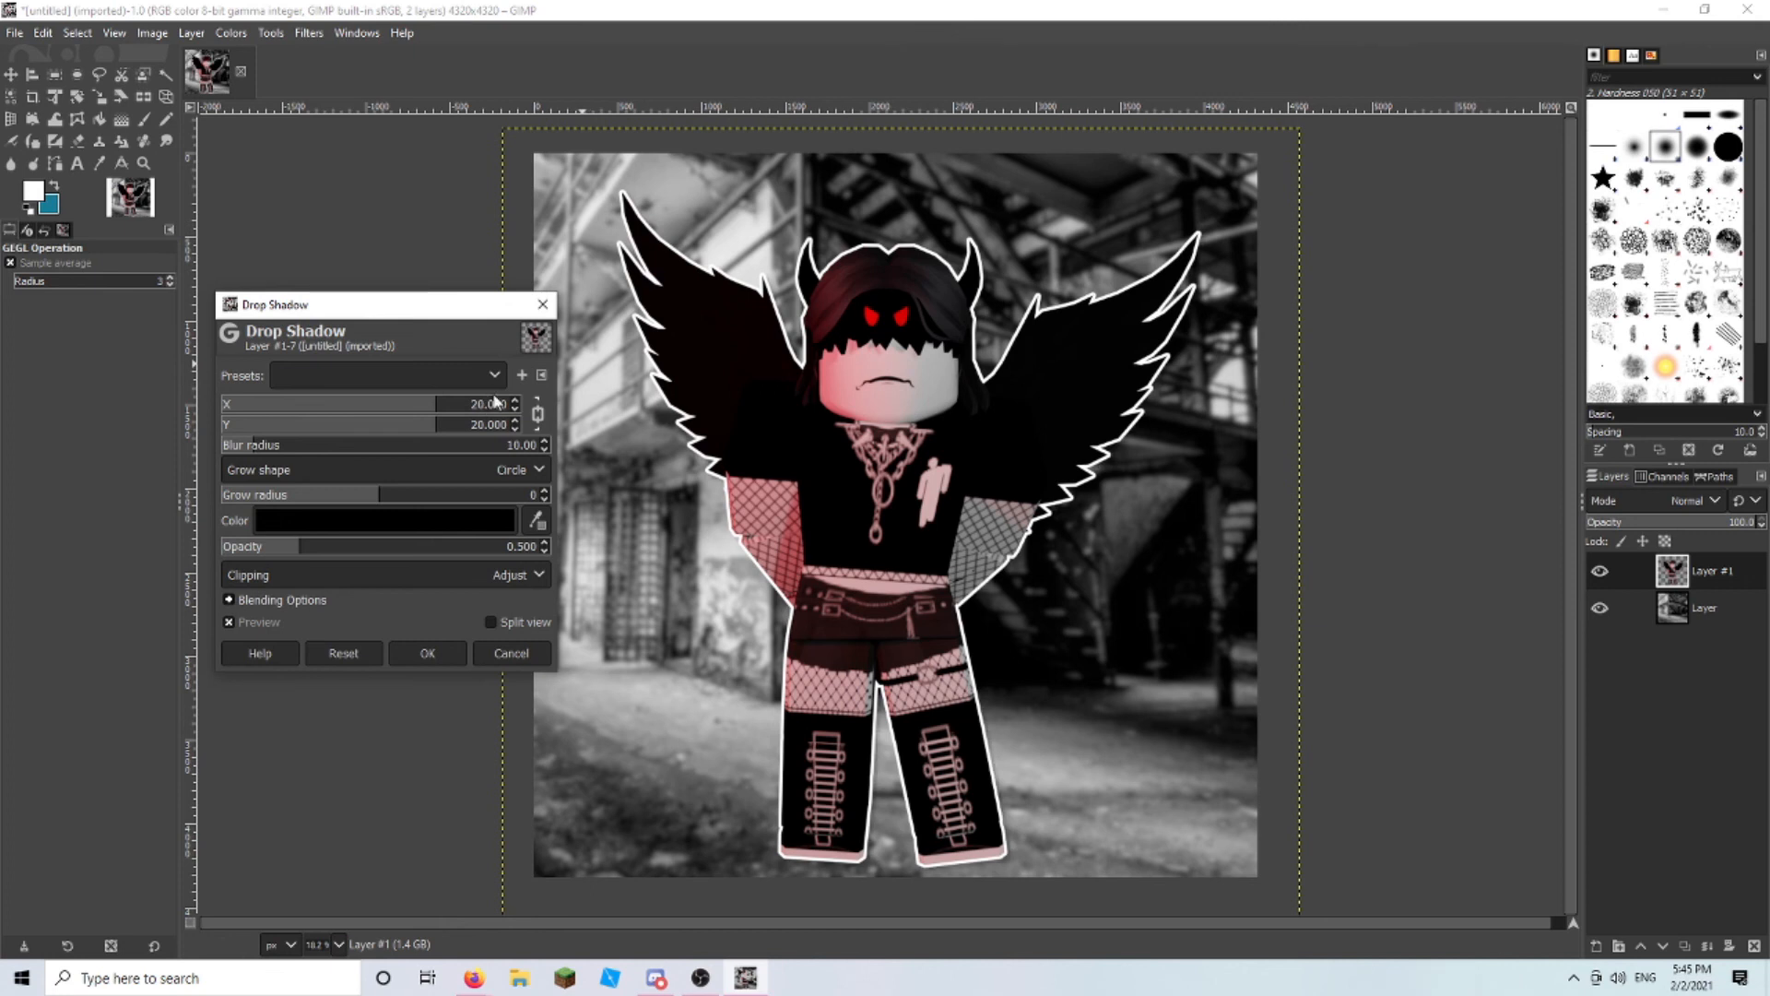
{"action": "left_click", "coordinate": [538, 415]}
{"action": "left_click", "coordinate": [389, 404]}
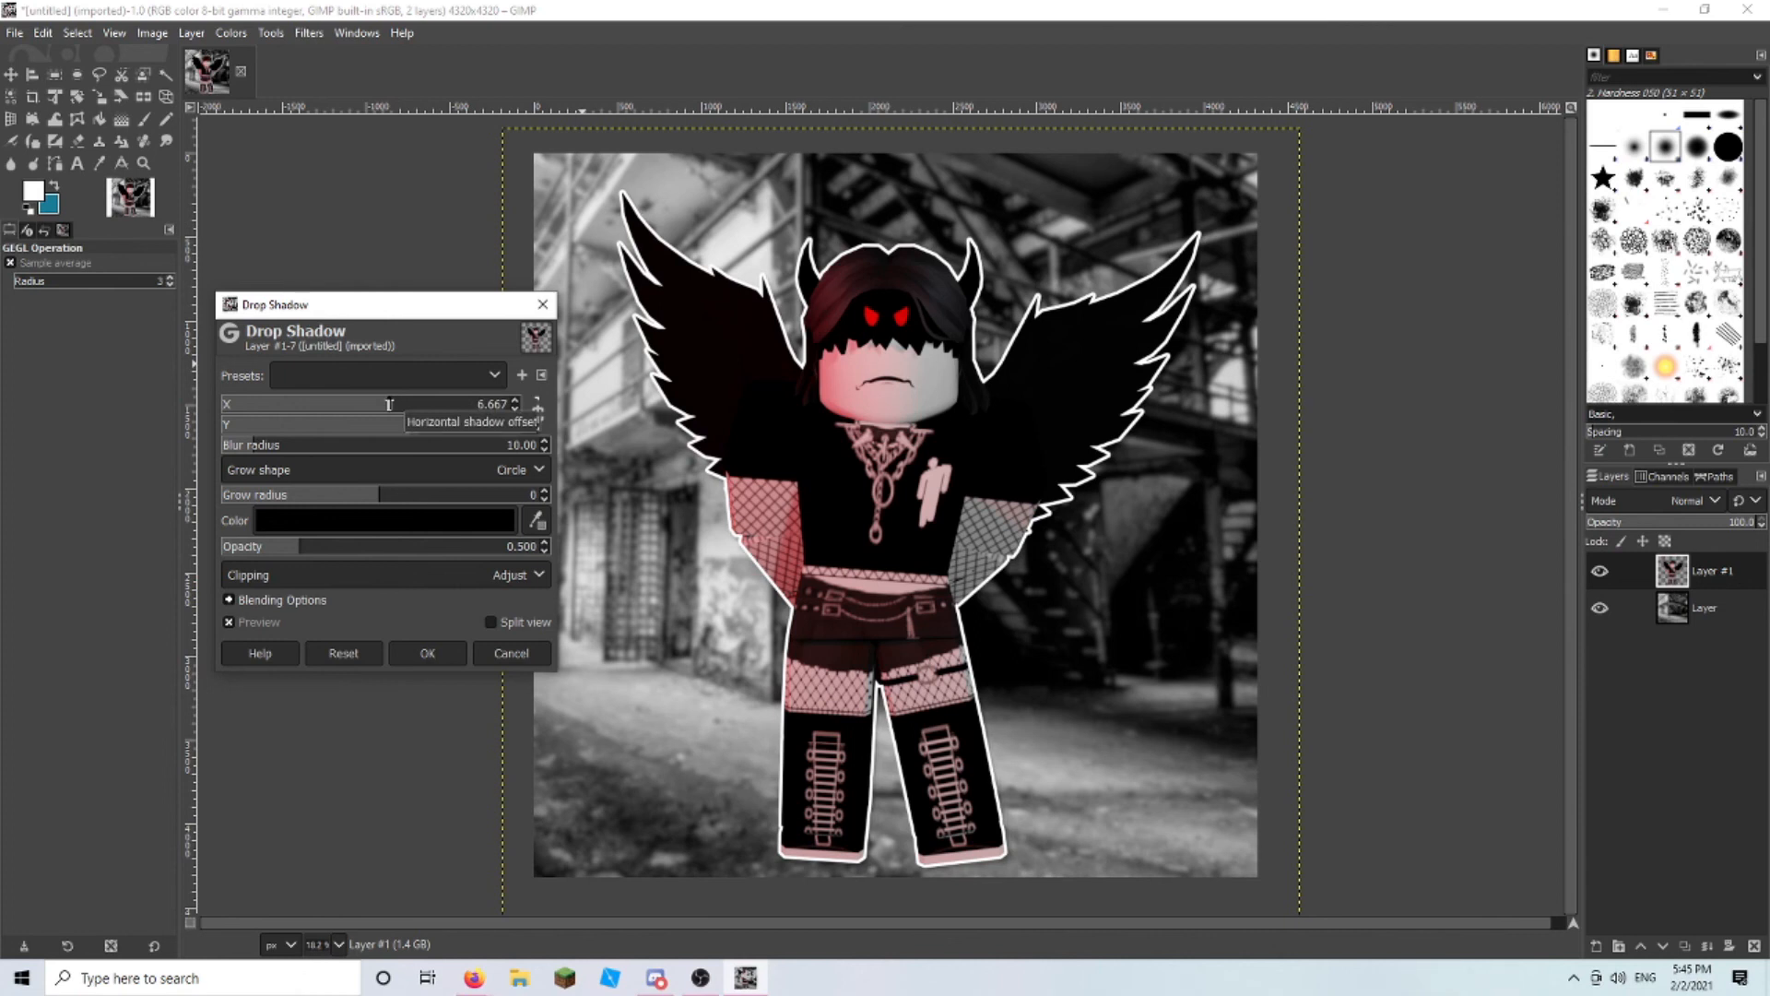
{"action": "left_click_drag", "start_coordinate": [389, 403], "coordinate": [476, 412]}
{"action": "left_click", "coordinate": [380, 412]}
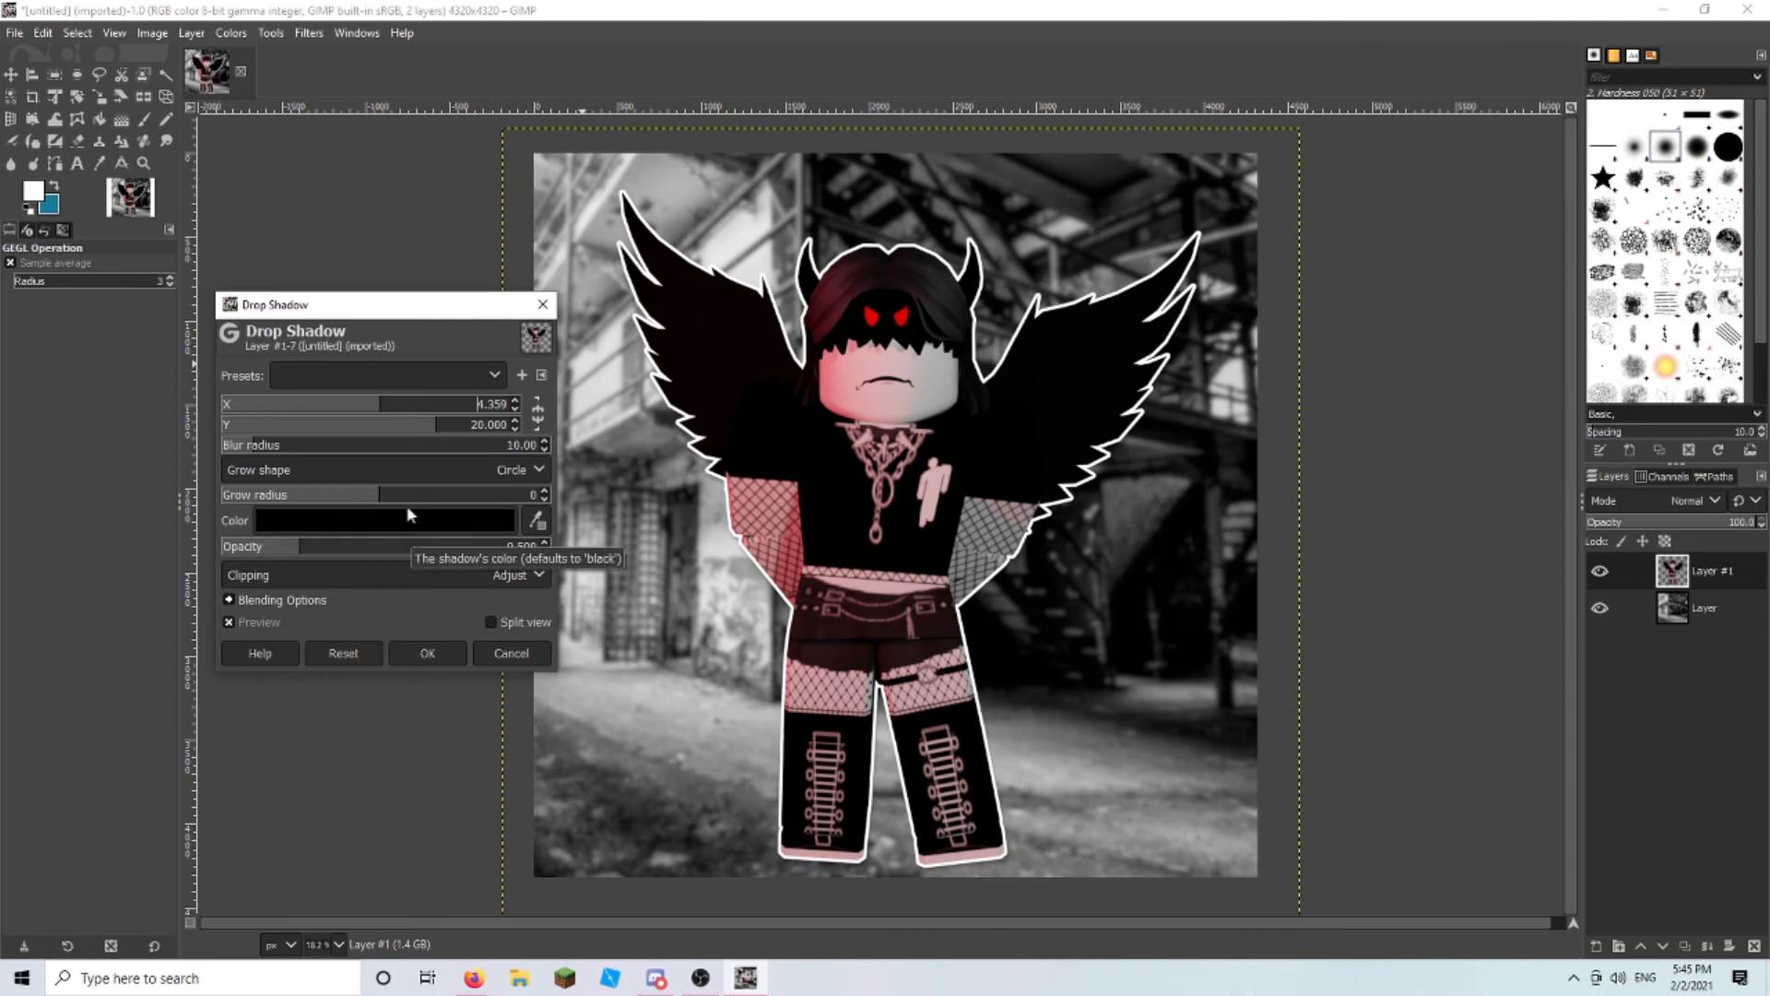
- Set the drop shadow's color to red (ff0000) and check it up close along the avatar's outline
{"action": "left_click", "coordinate": [399, 518]}
{"action": "left_click", "coordinate": [350, 458]}
{"action": "left_click", "coordinate": [374, 414]}
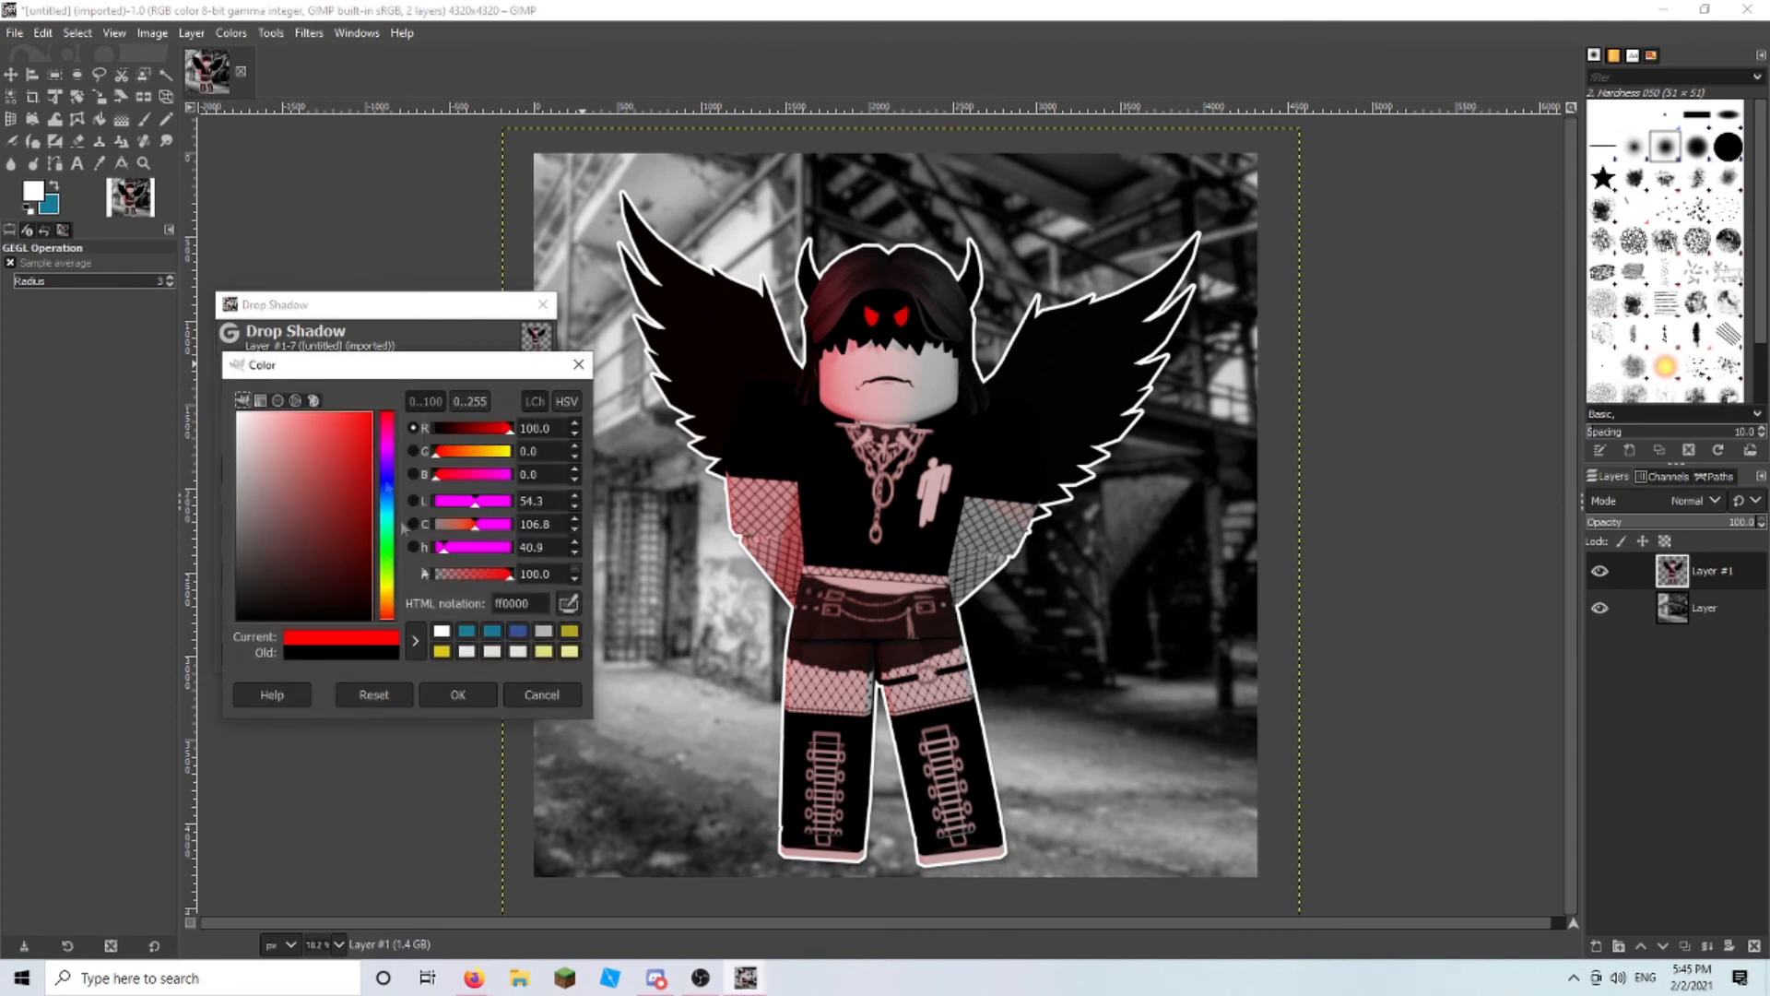
{"action": "left_click", "coordinate": [468, 697]}
{"action": "scroll", "coordinate": [1081, 376], "scroll_direction": "up", "scroll_amount": 5, "text": "ctrl"}
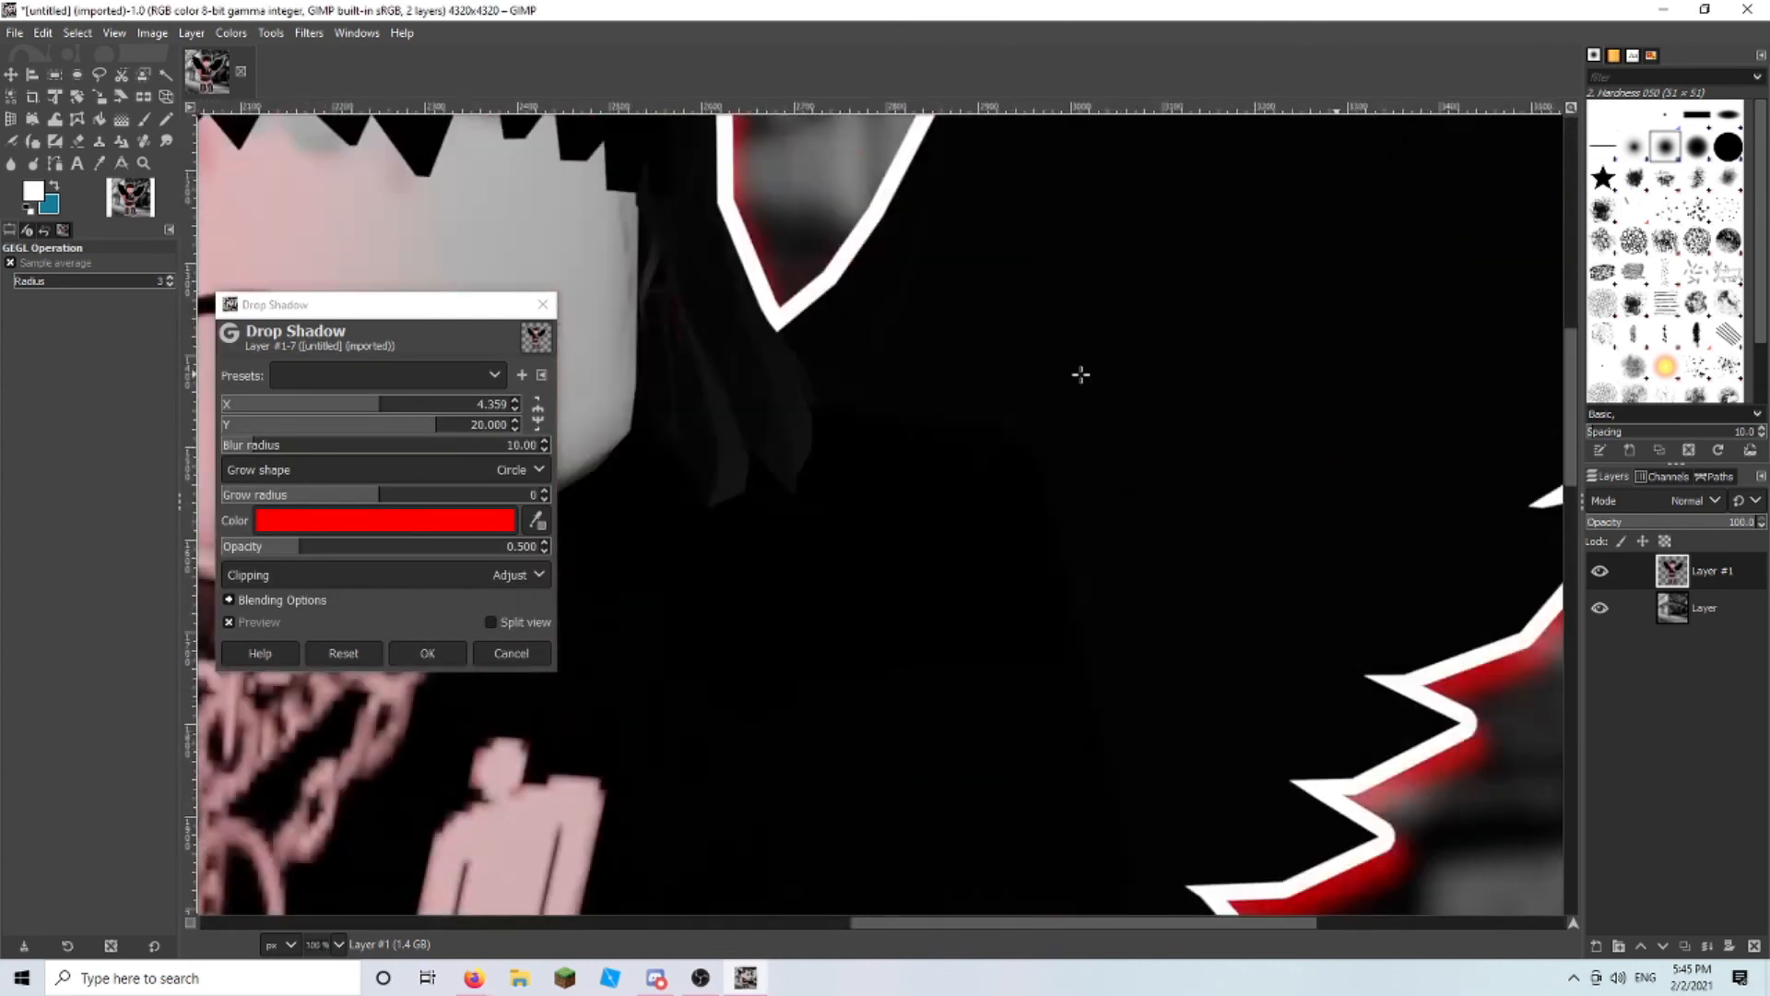
{"action": "scroll", "coordinate": [1060, 391], "scroll_direction": "down", "scroll_amount": 5, "text": "ctrl"}
- Shift the drop shadow's X offset to -38.974 and keep its color at ff0000
{"action": "left_click", "coordinate": [316, 409]}
{"action": "left_click_drag", "start_coordinate": [316, 408], "coordinate": [273, 405]}
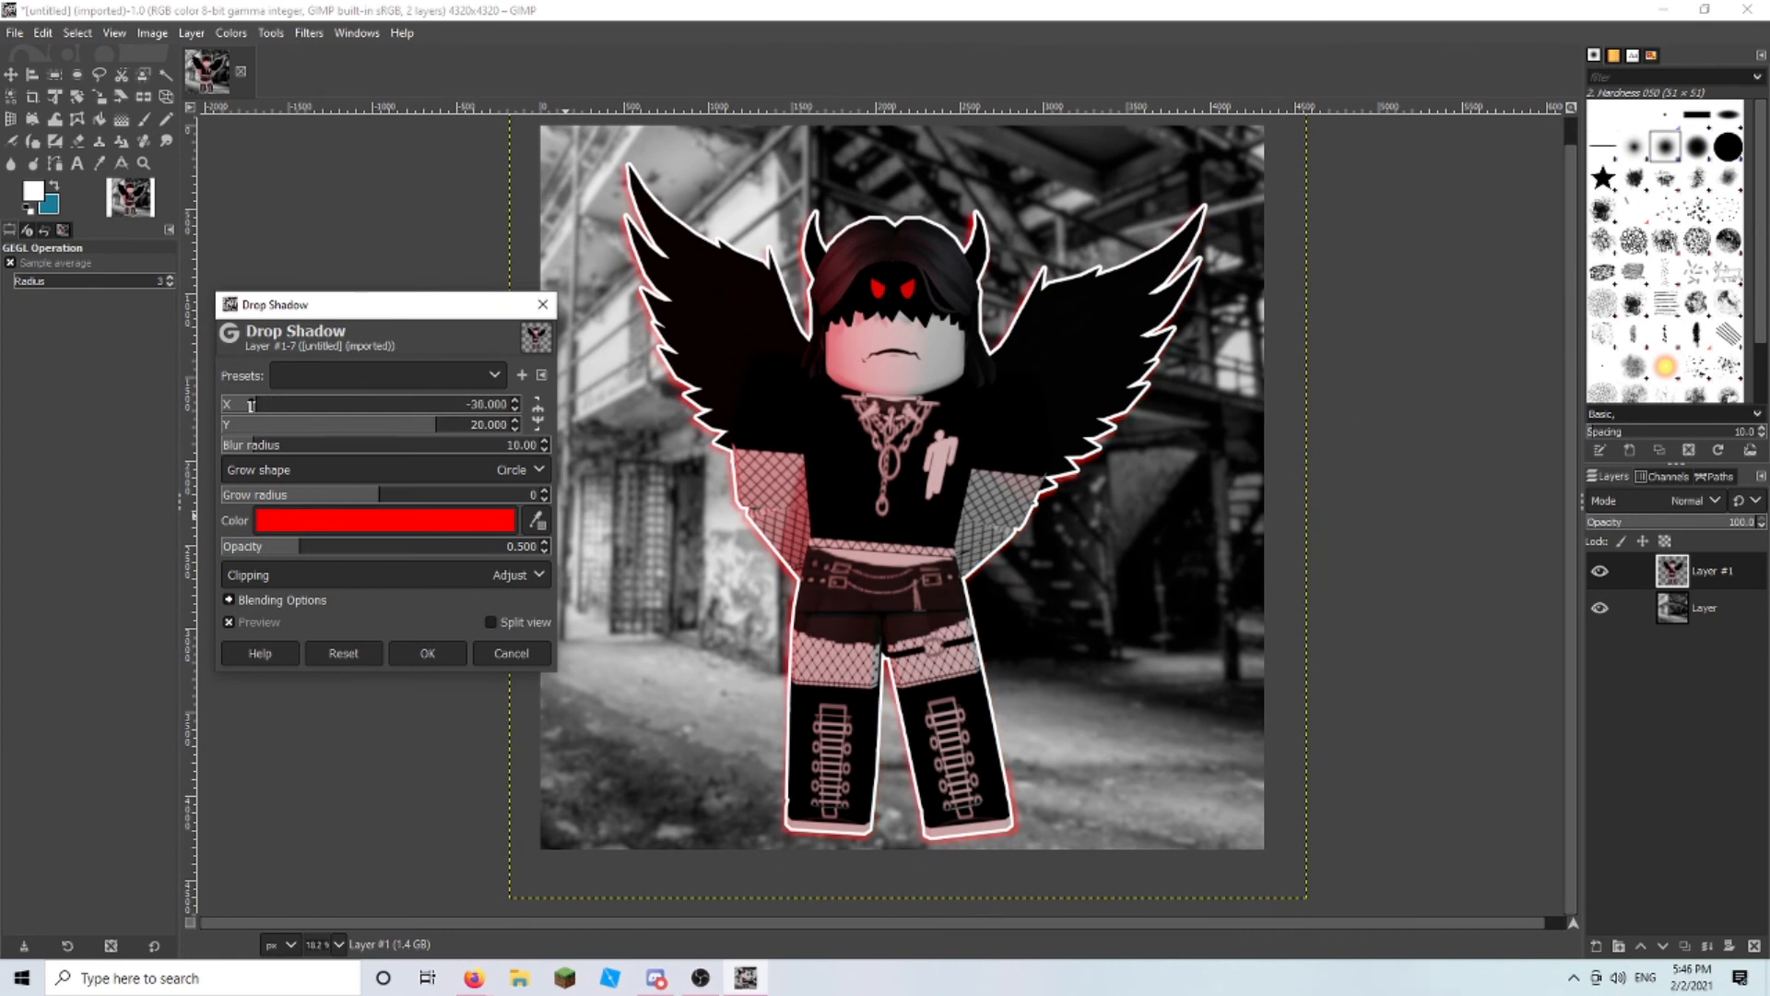
{"action": "left_click_drag", "start_coordinate": [243, 405], "coordinate": [230, 404]}
{"action": "left_click", "coordinate": [351, 520]}
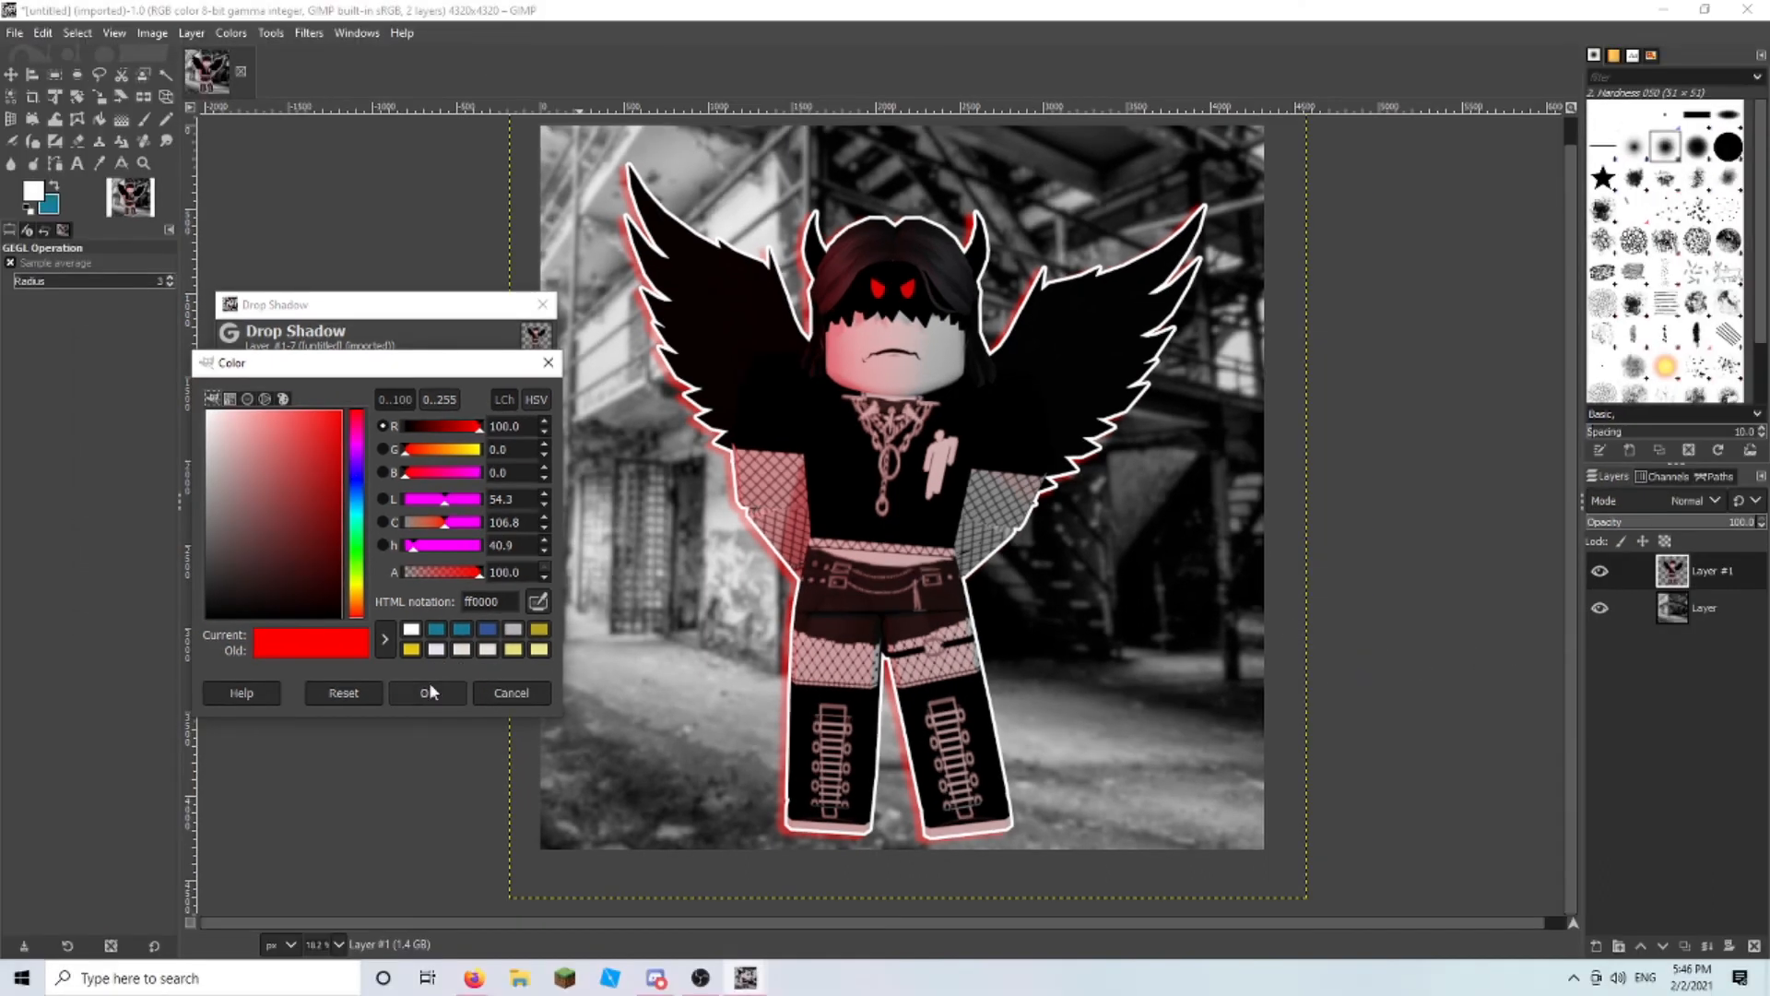
{"action": "left_click", "coordinate": [429, 691]}
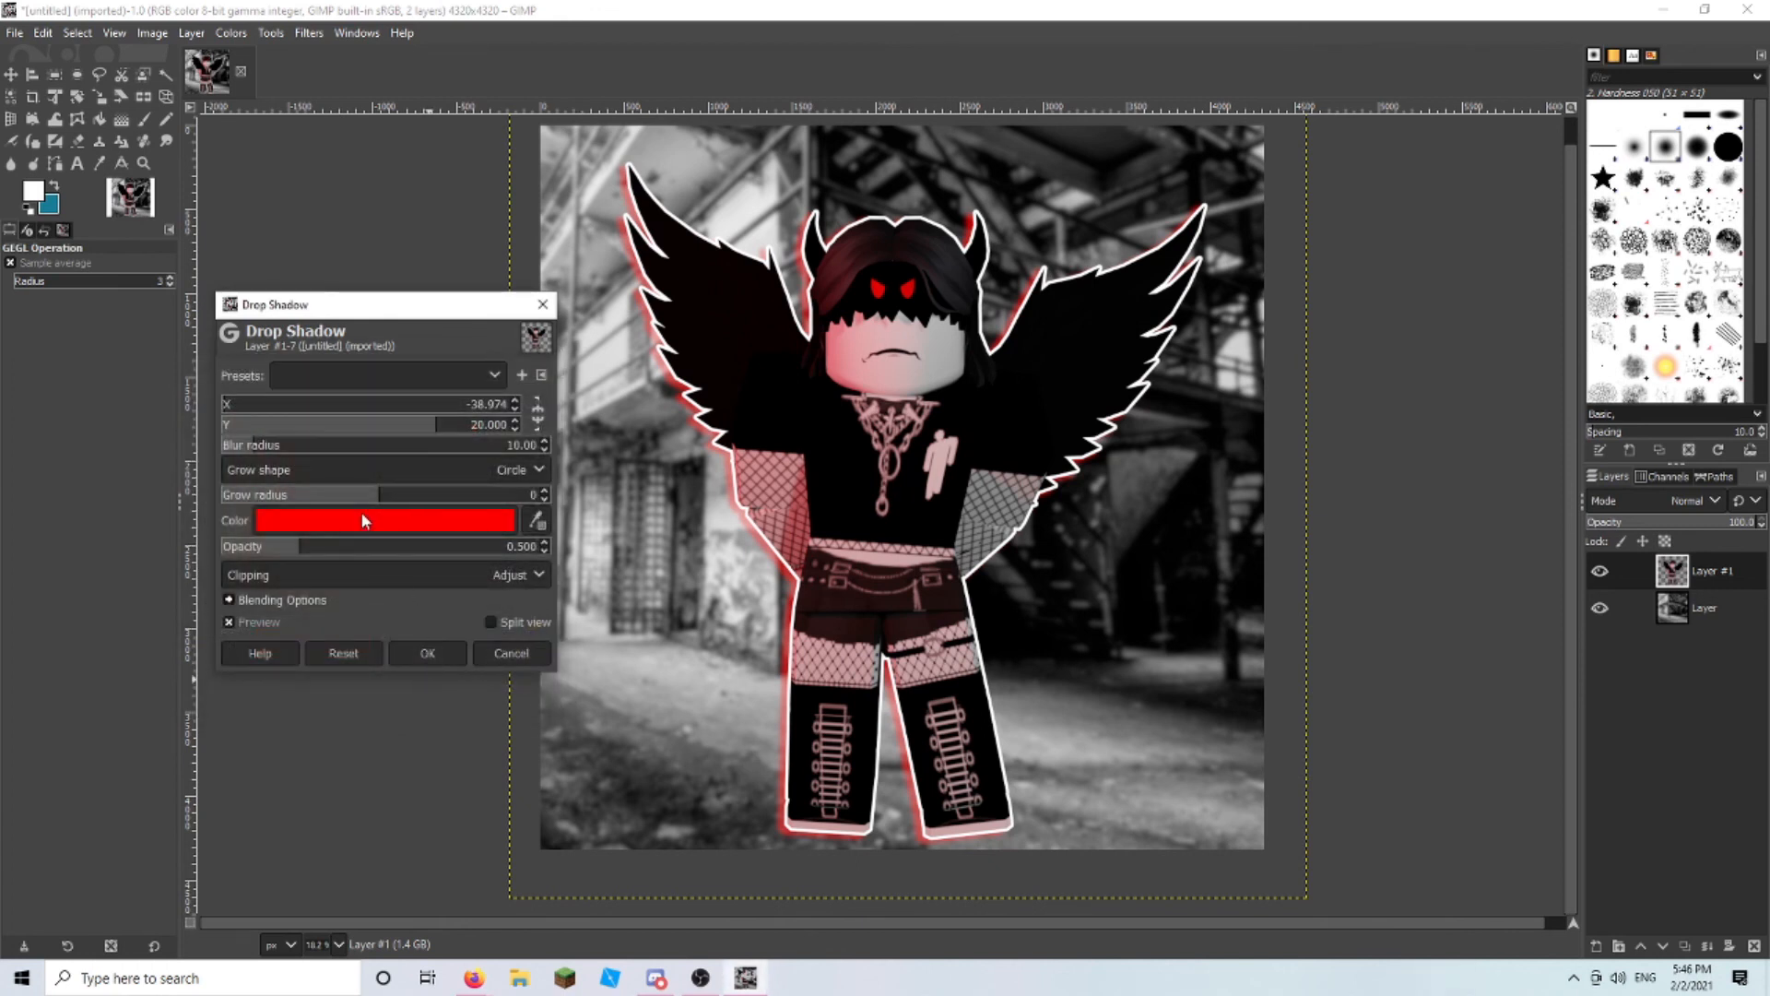
- Raise the drop shadow's blur radius to 55.73 and apply it as a red glow around the avatar
{"action": "left_click", "coordinate": [387, 440]}
{"action": "left_click_drag", "start_coordinate": [269, 446], "coordinate": [372, 449]}
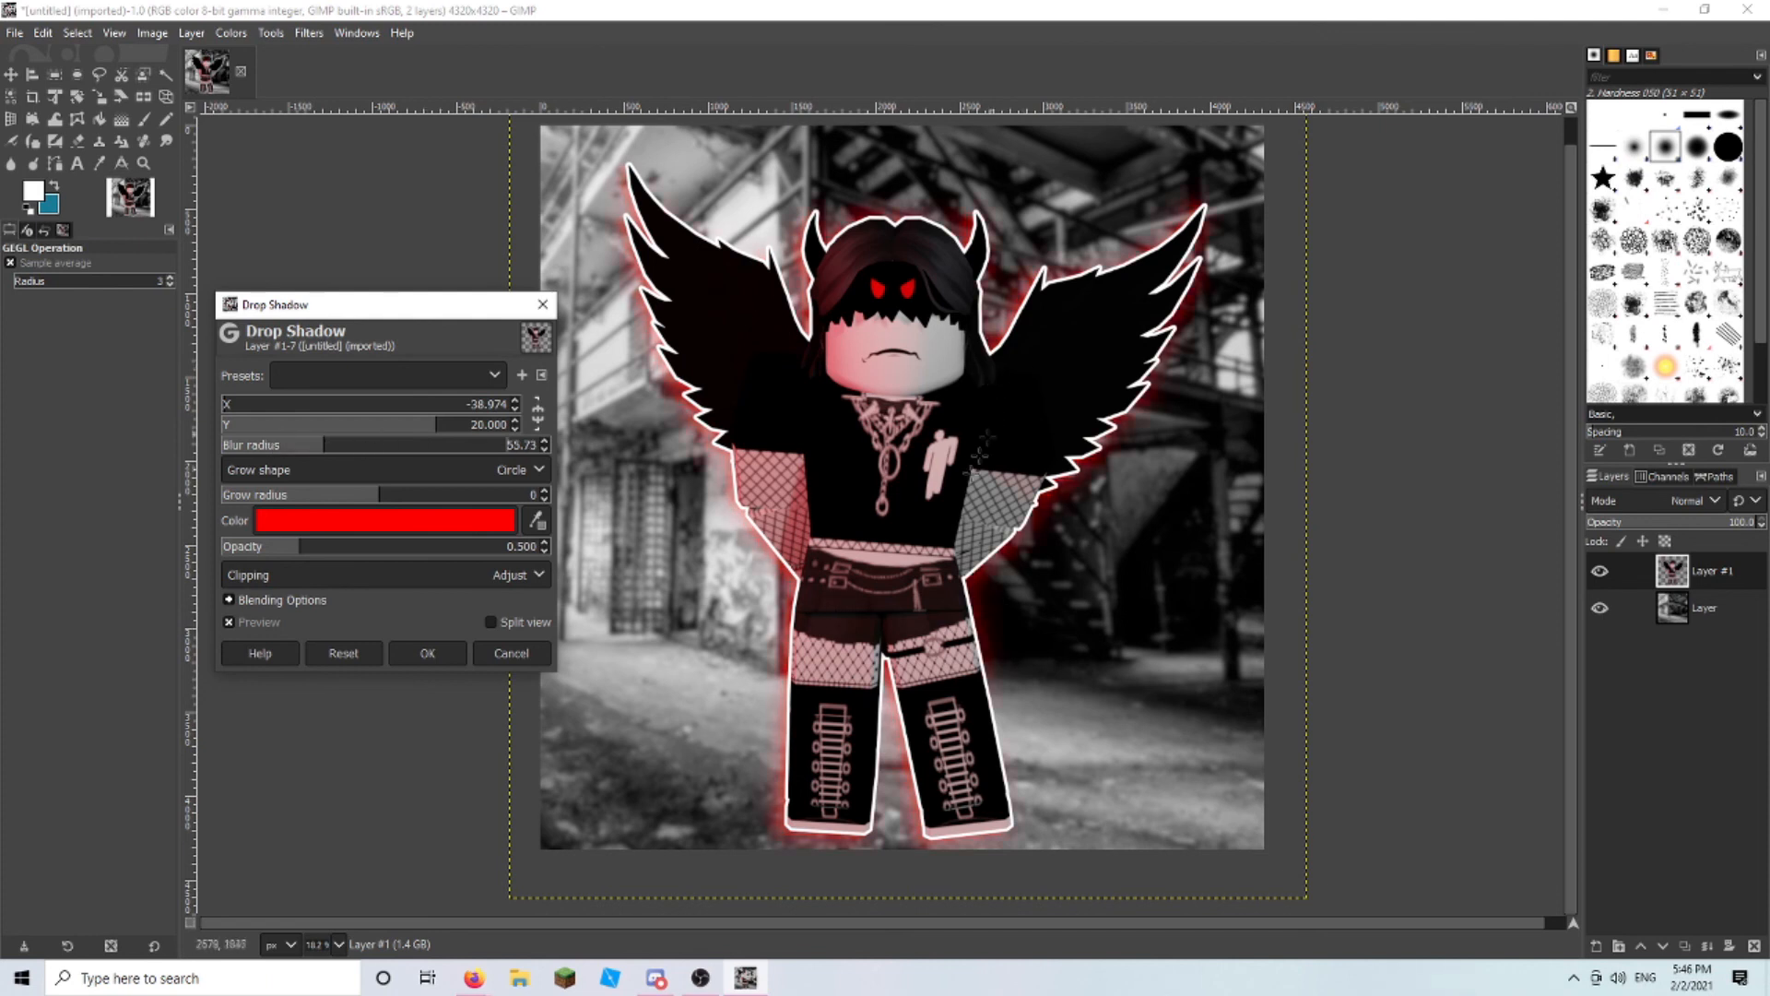
{"action": "left_click_drag", "start_coordinate": [270, 404], "coordinate": [271, 407]}
{"action": "left_click", "coordinate": [427, 654]}
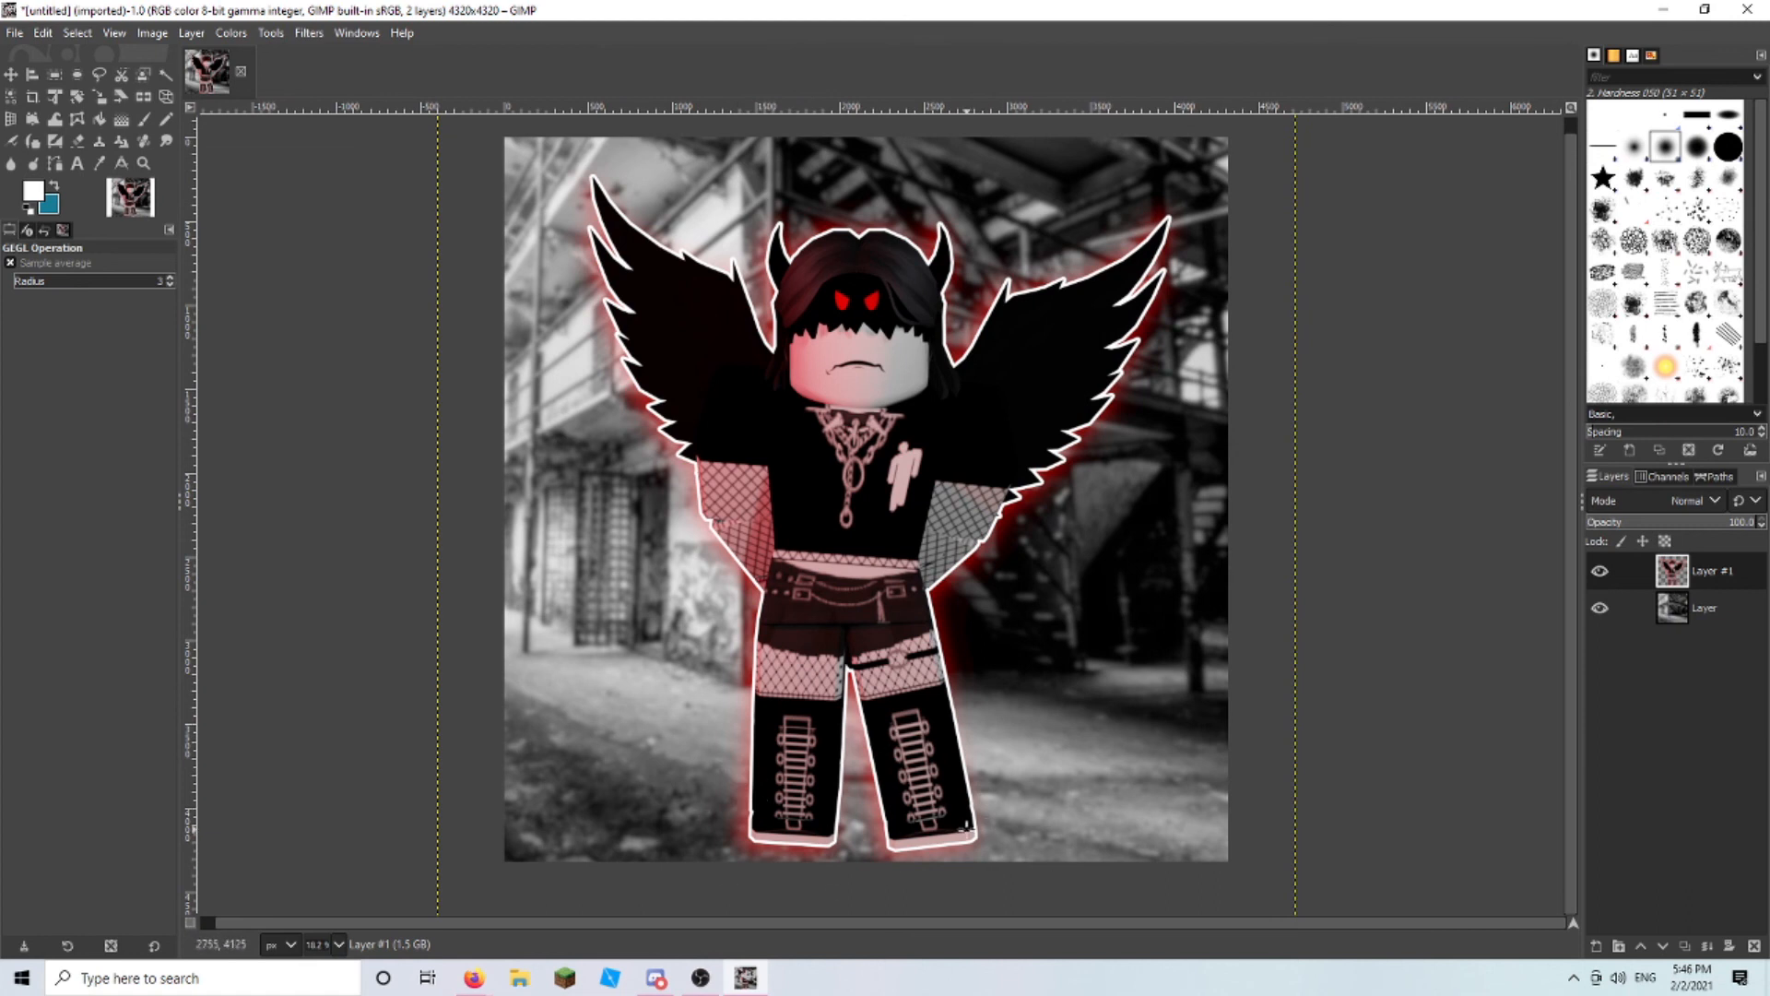
- Set up the Paintbrush on the background layer with the 2. Hardness 075 brush at size 542, and undo a trial stroke
{"action": "left_click", "coordinate": [1714, 611]}
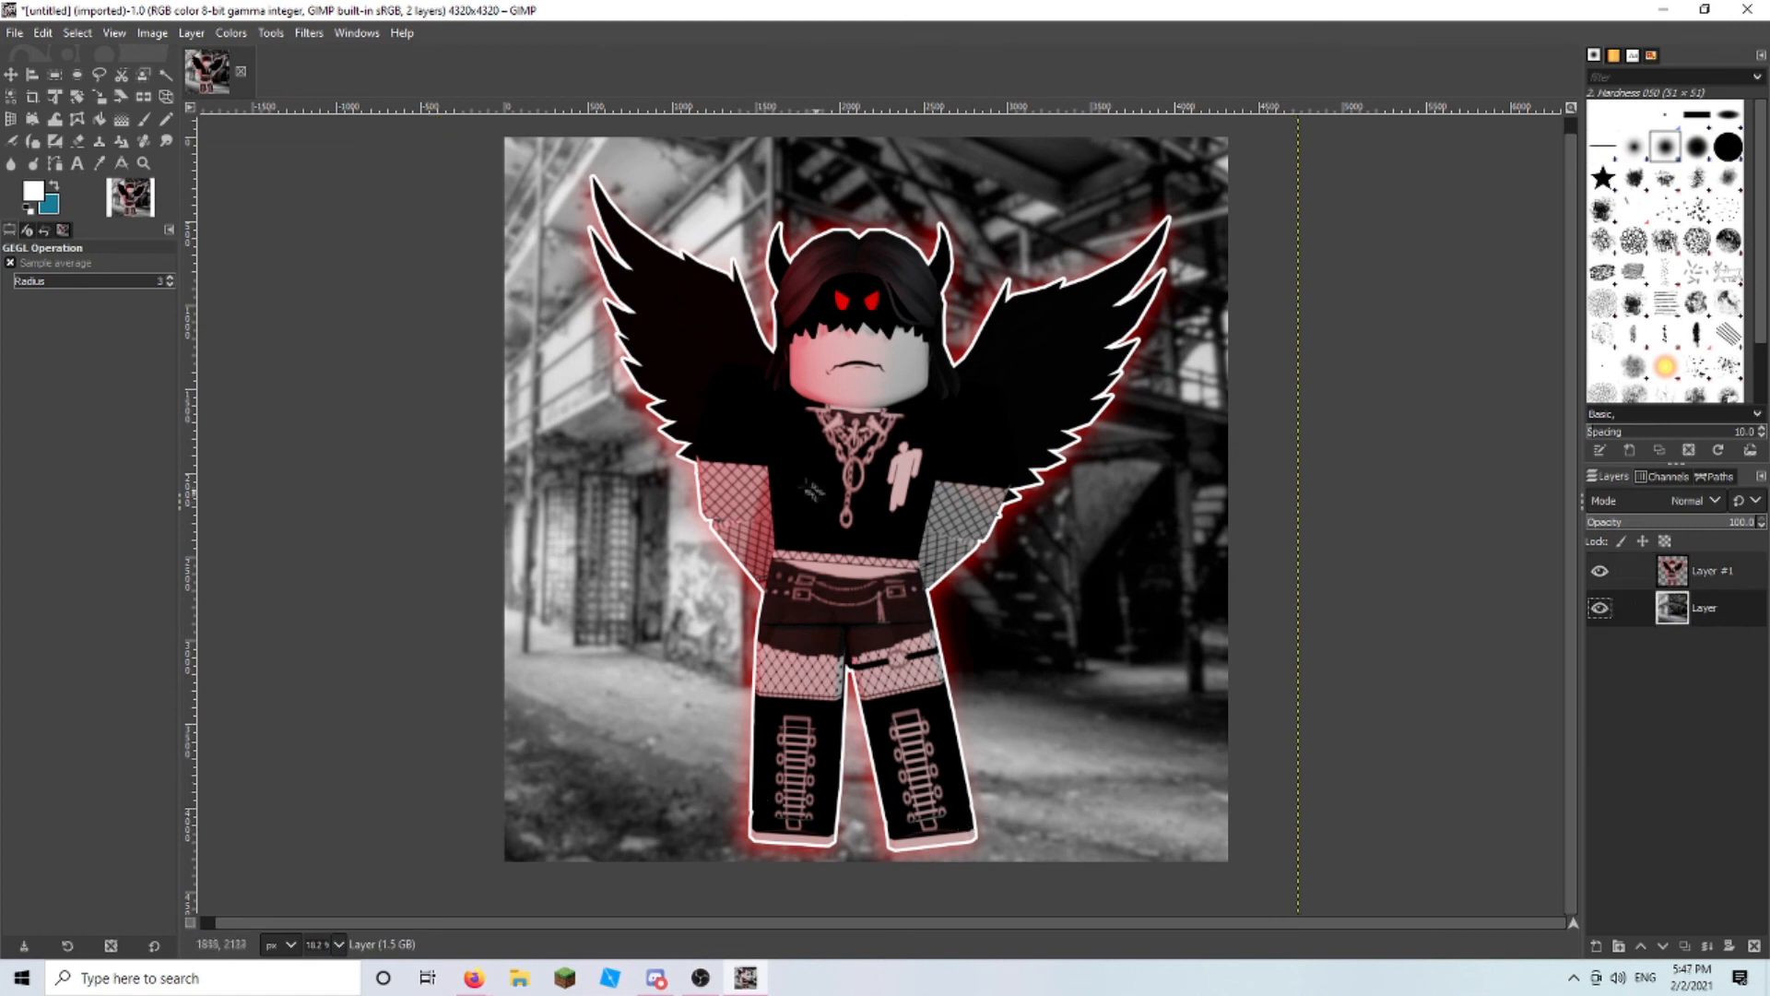
{"action": "left_click", "coordinate": [145, 119]}
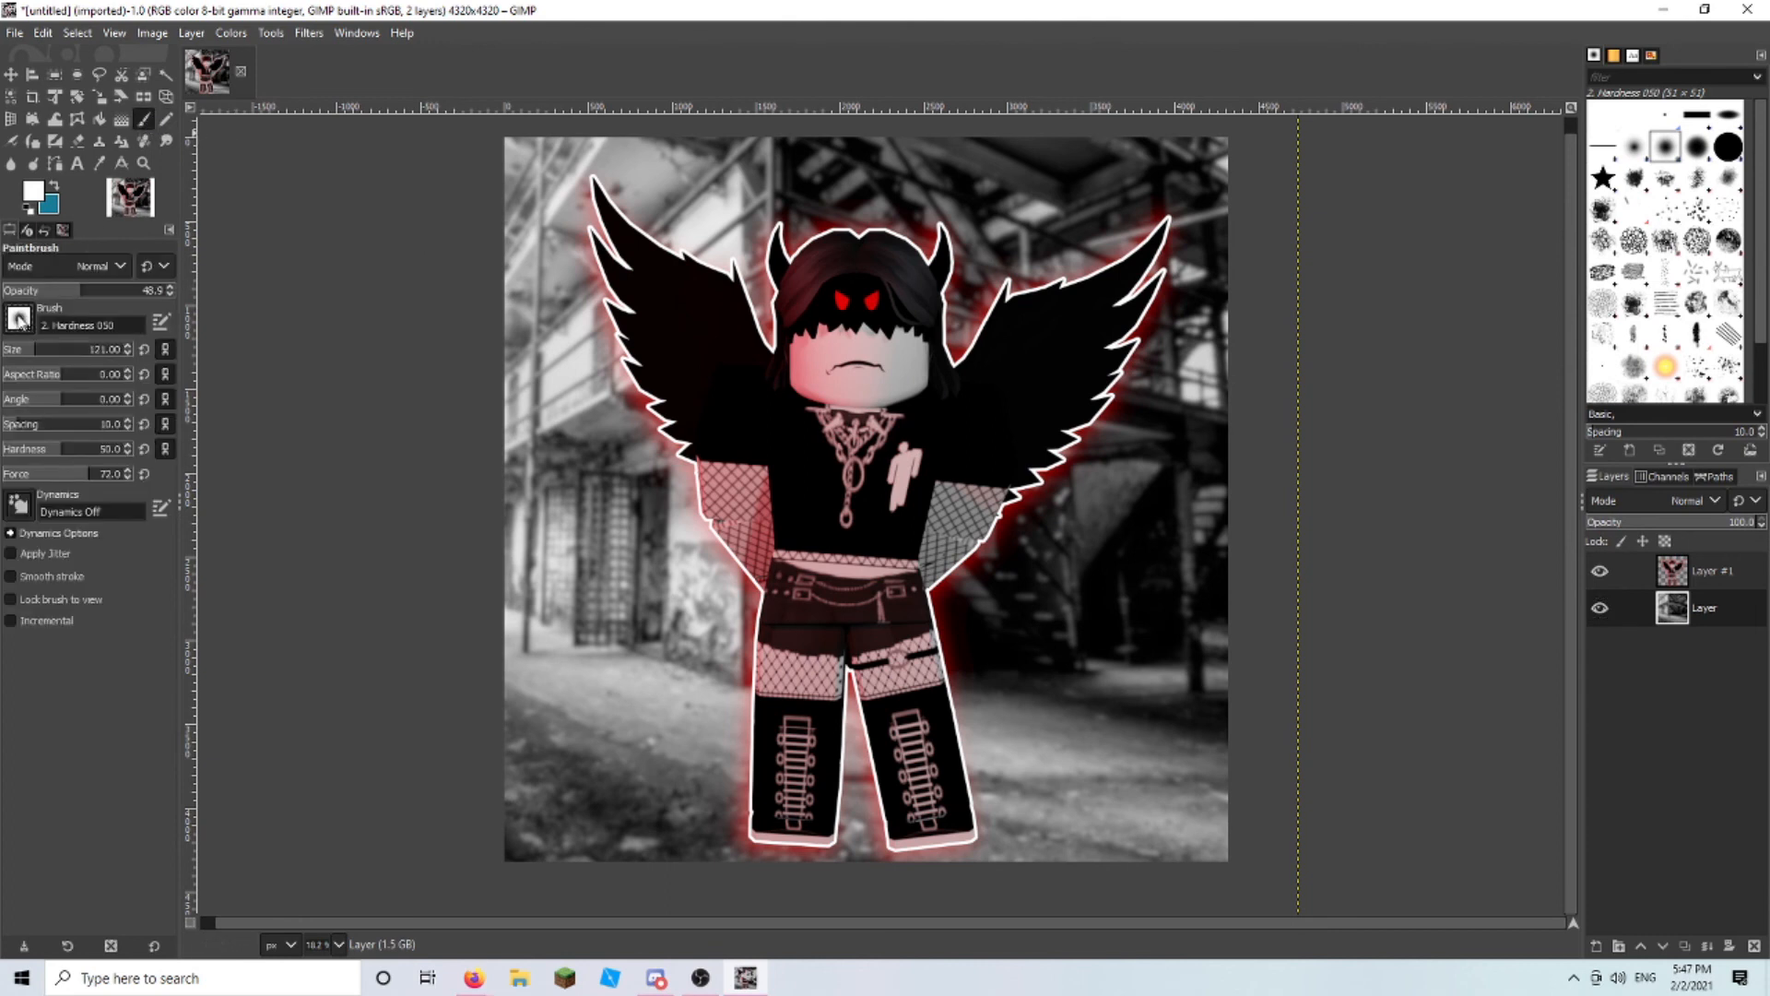
{"action": "left_click", "coordinate": [19, 319]}
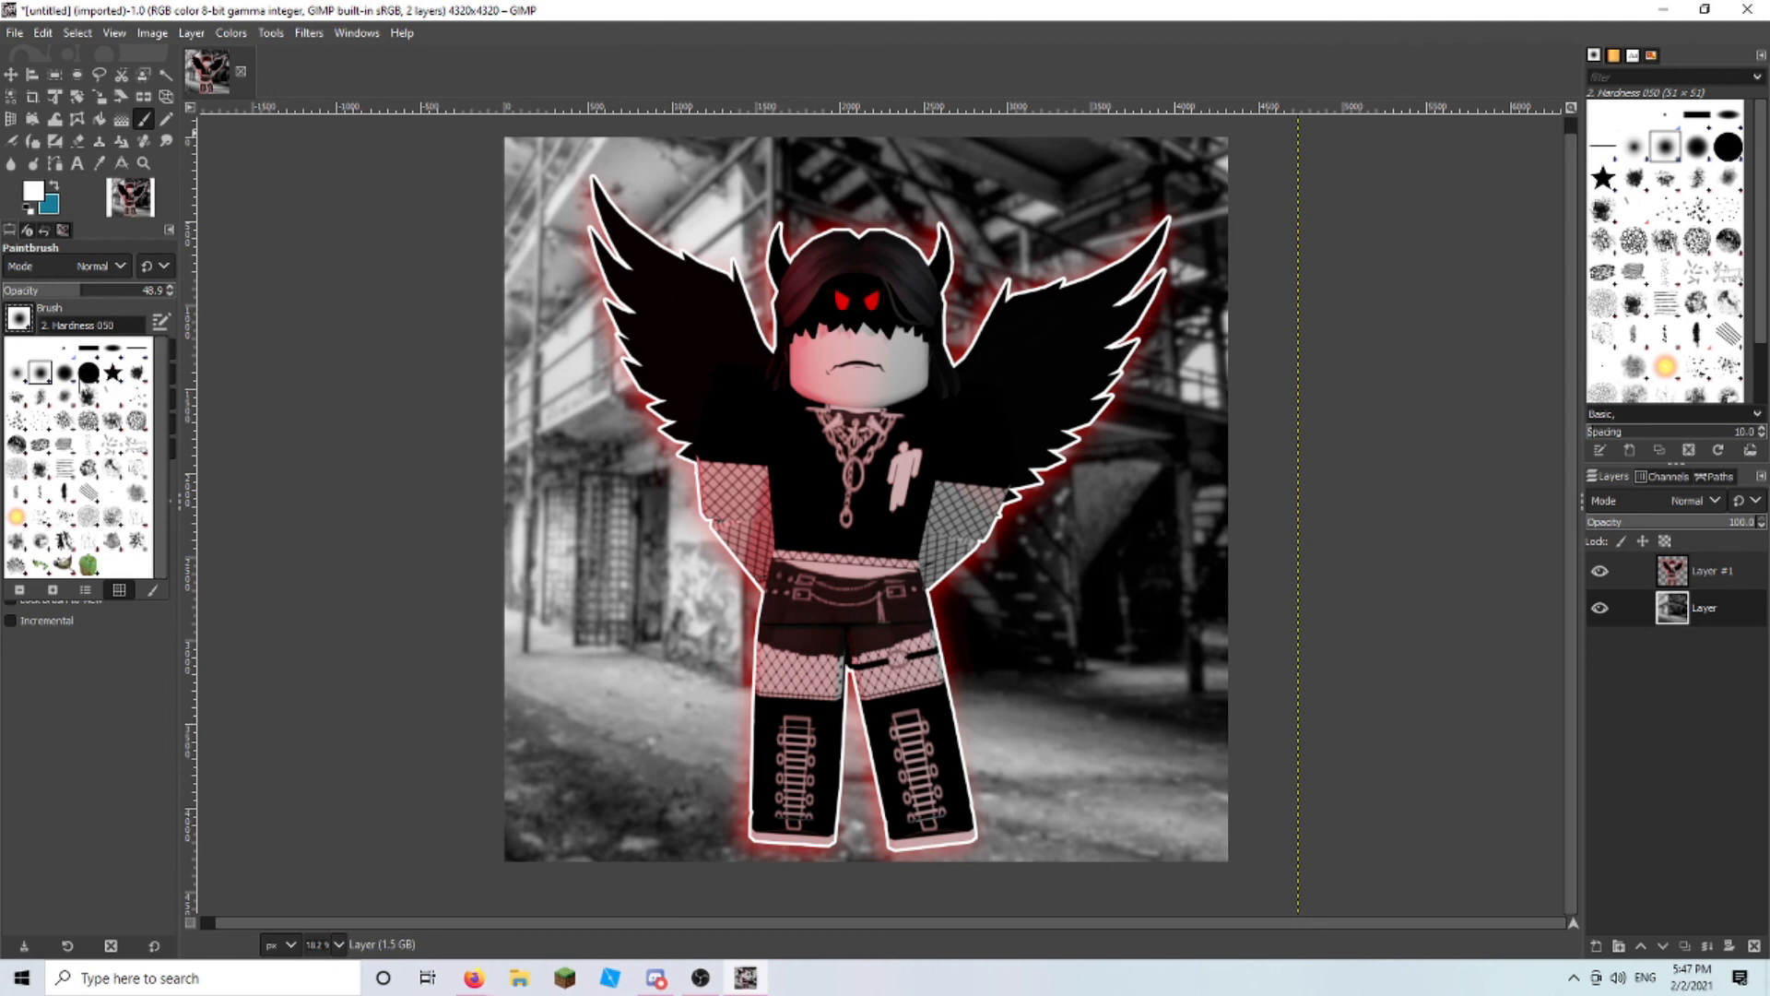
{"action": "left_click", "coordinate": [66, 373]}
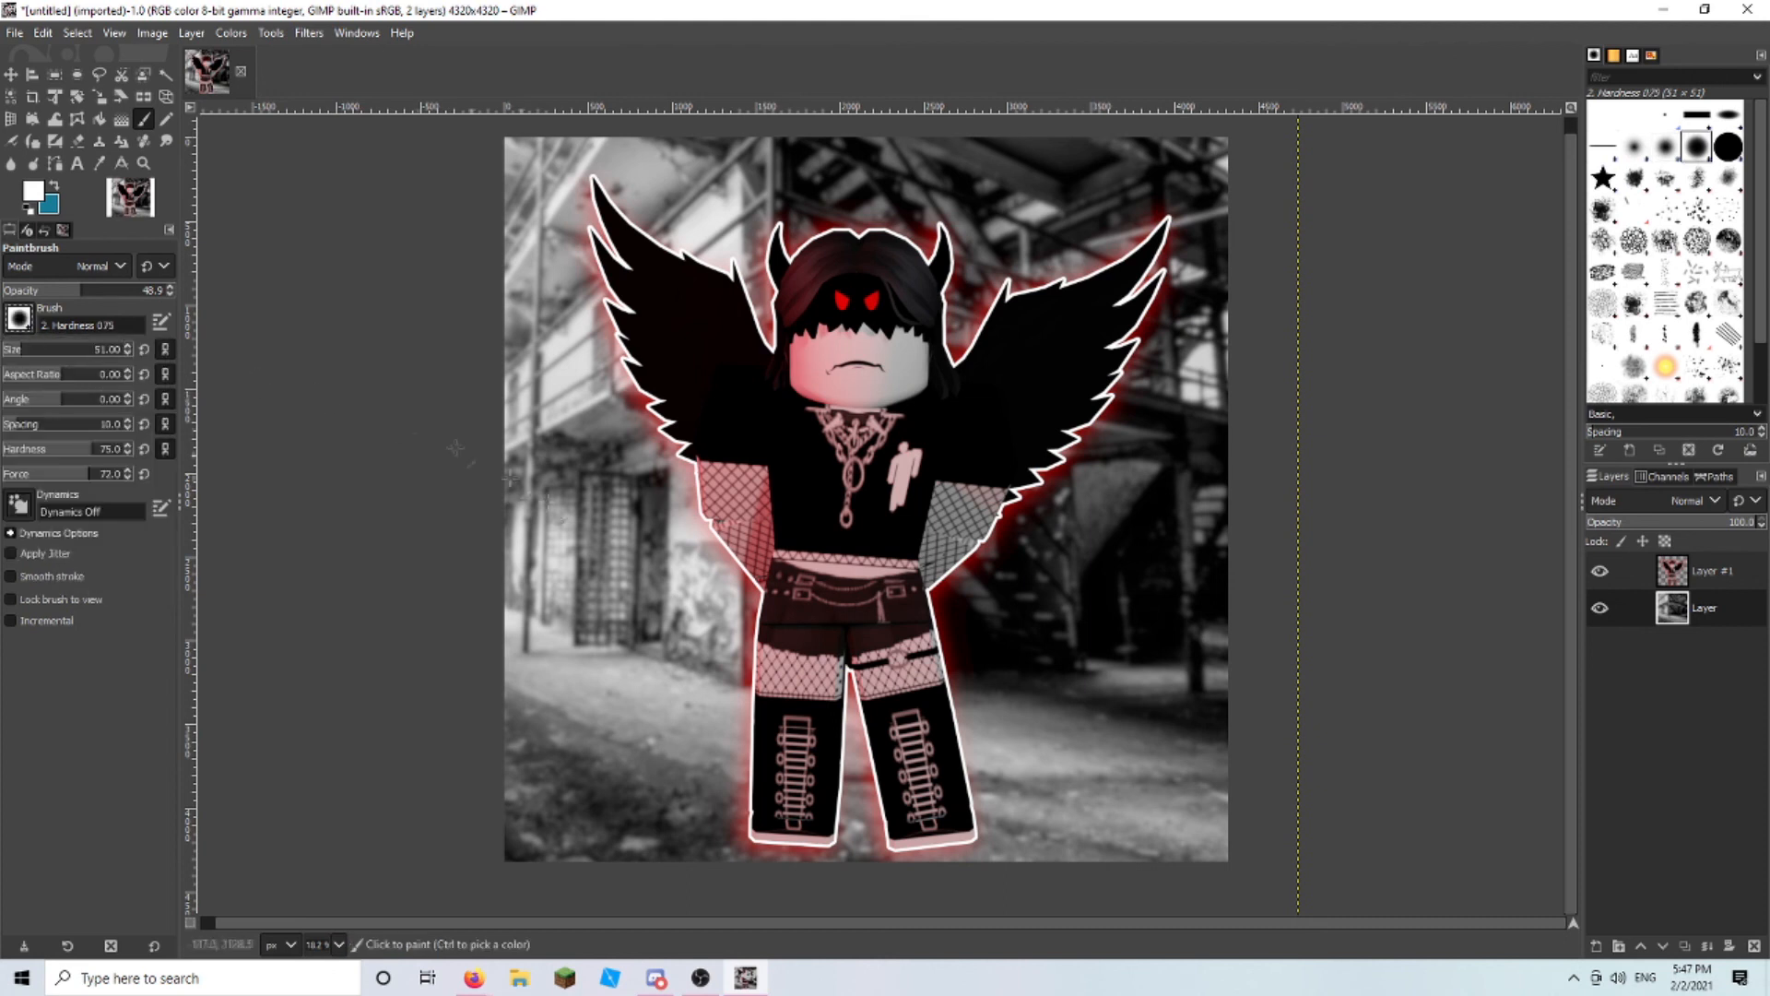
{"action": "left_click", "coordinate": [57, 354]}
{"action": "left_click_drag", "start_coordinate": [58, 353], "coordinate": [85, 353]}
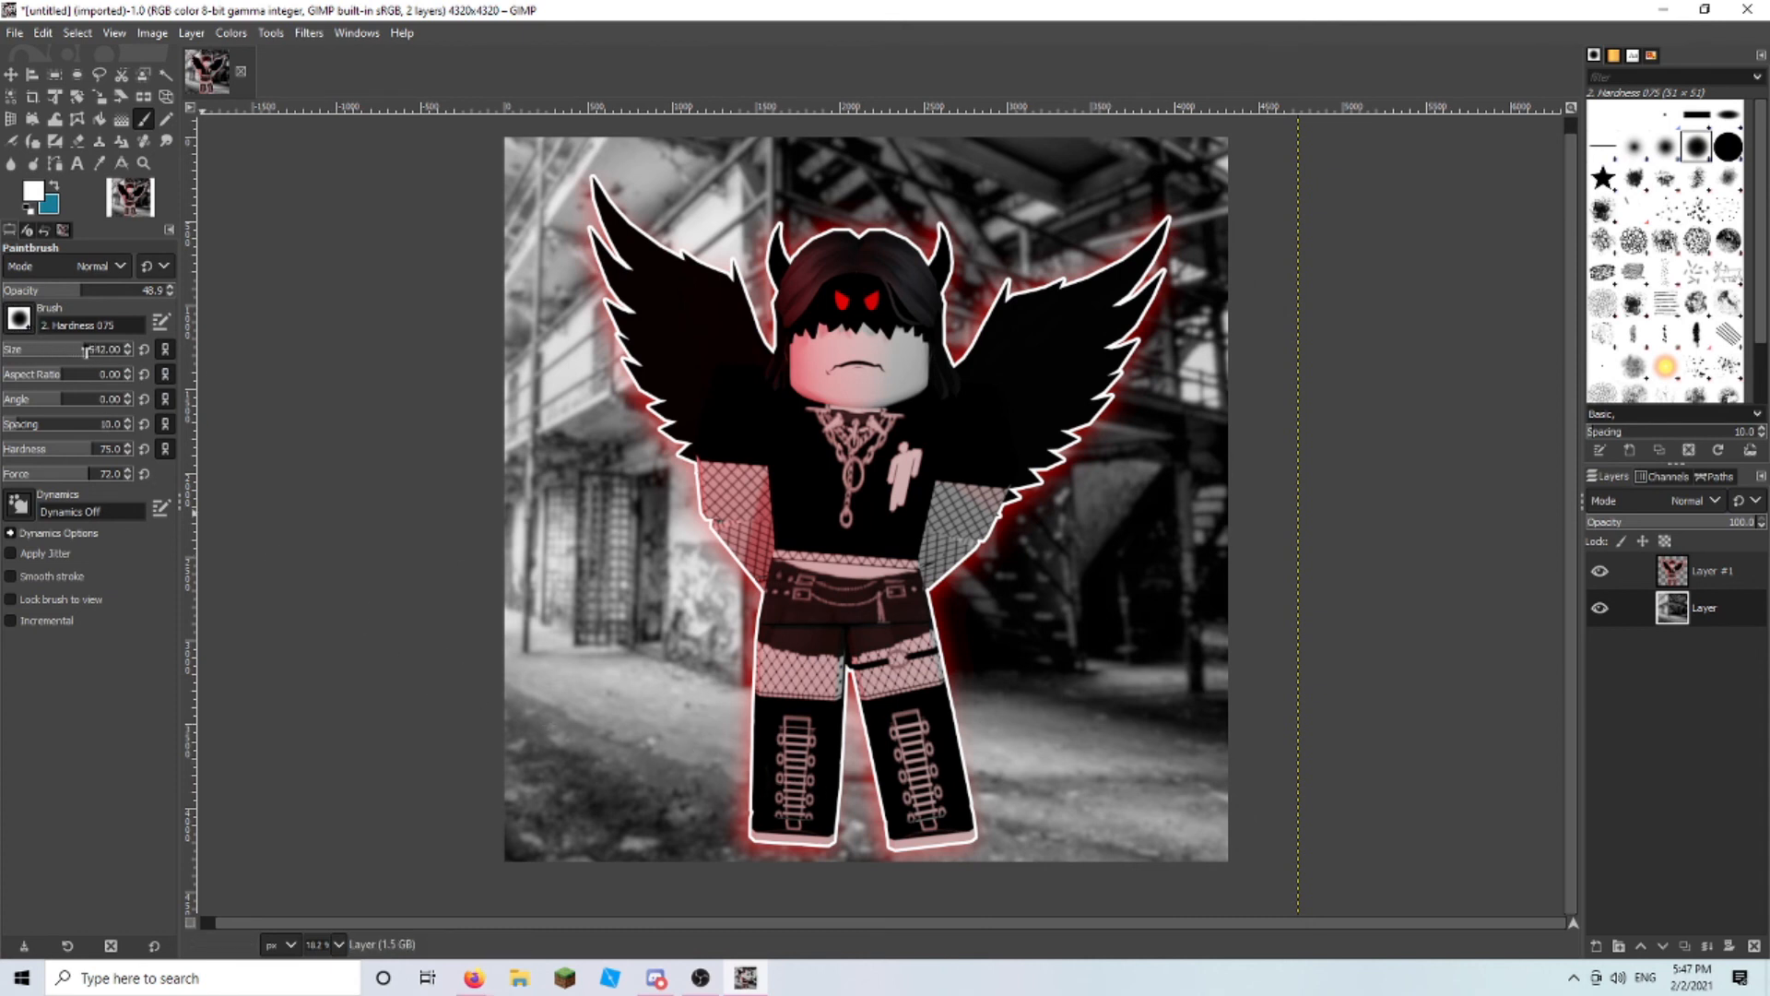
{"action": "mouse_move", "coordinate": [933, 851]}
{"action": "left_mouse_down"}
{"action": "mouse_move", "coordinate": [904, 811]}
{"action": "mouse_move", "coordinate": [608, 829]}
{"action": "mouse_move", "coordinate": [782, 837]}
{"action": "left_mouse_up"}
{"action": "key", "text": "ctrl+z"}
- Reset the paint colors to black over white and add a new transparent layer above the background photo layer
{"action": "left_click", "coordinate": [31, 210]}
{"action": "right_click", "coordinate": [1702, 724]}
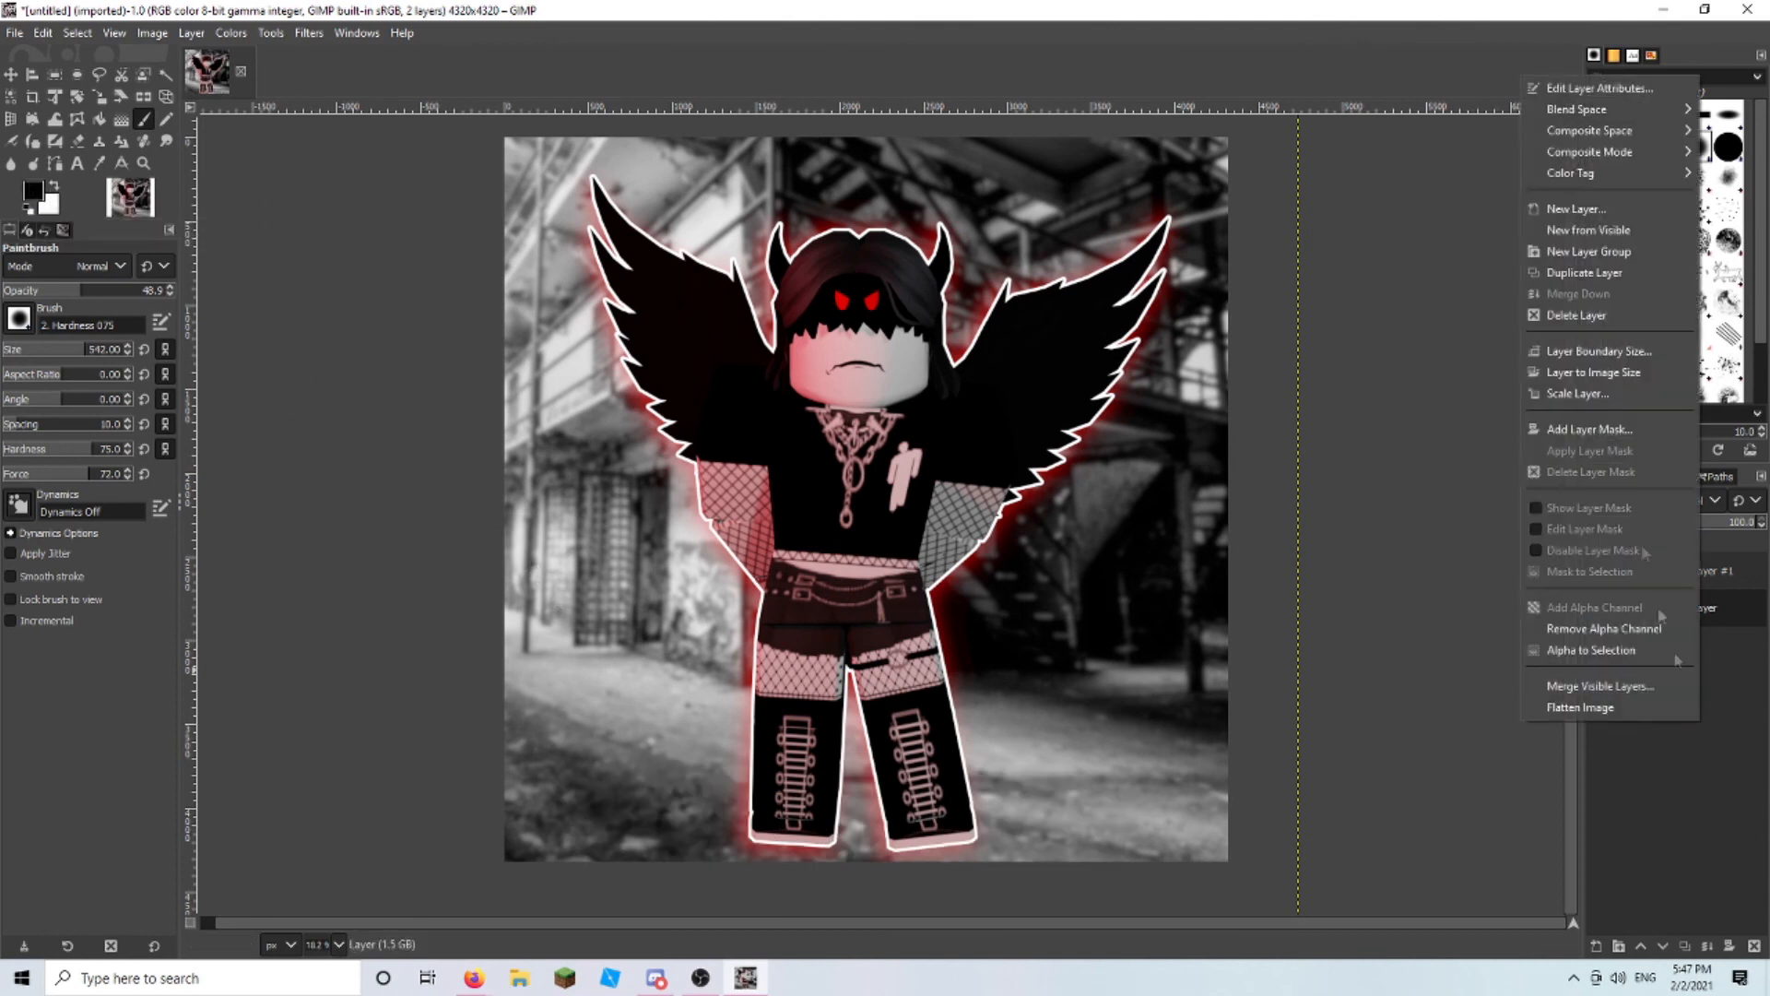
{"action": "left_click", "coordinate": [1577, 209]}
{"action": "left_click", "coordinate": [1629, 463]}
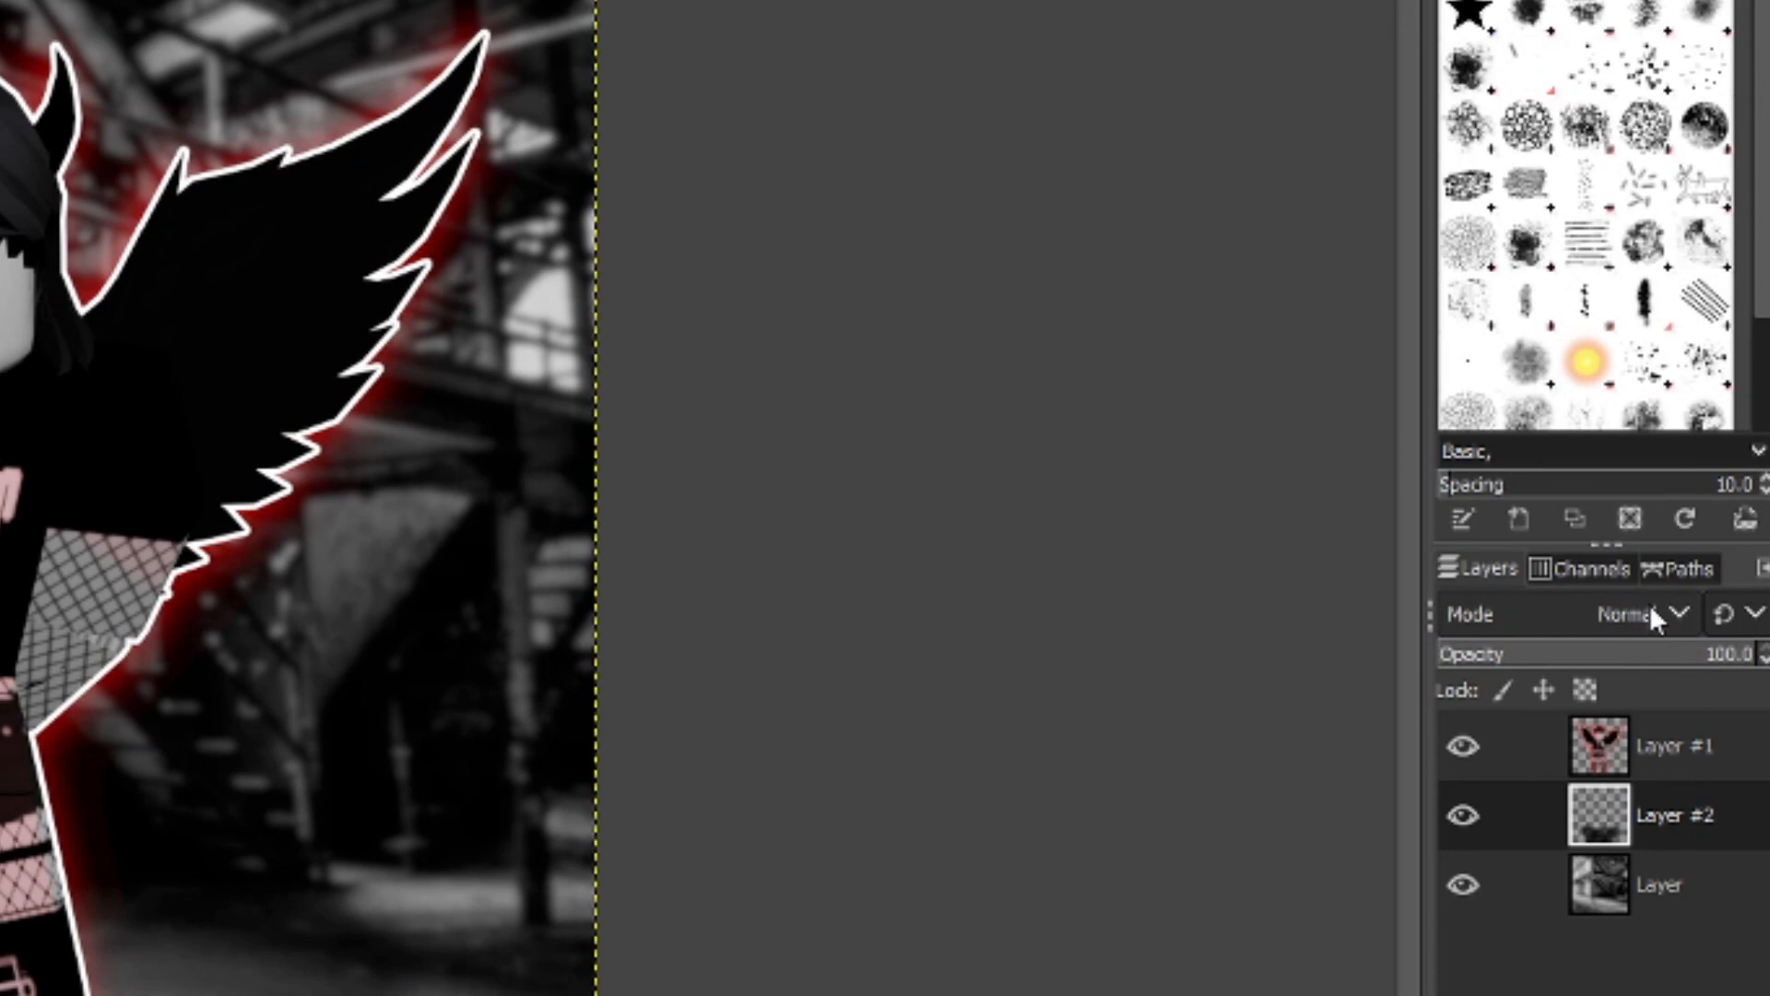
- Set Layer #2's blend mode to Multiply and lower its opacity to about 80
{"action": "left_click", "coordinate": [1650, 616]}
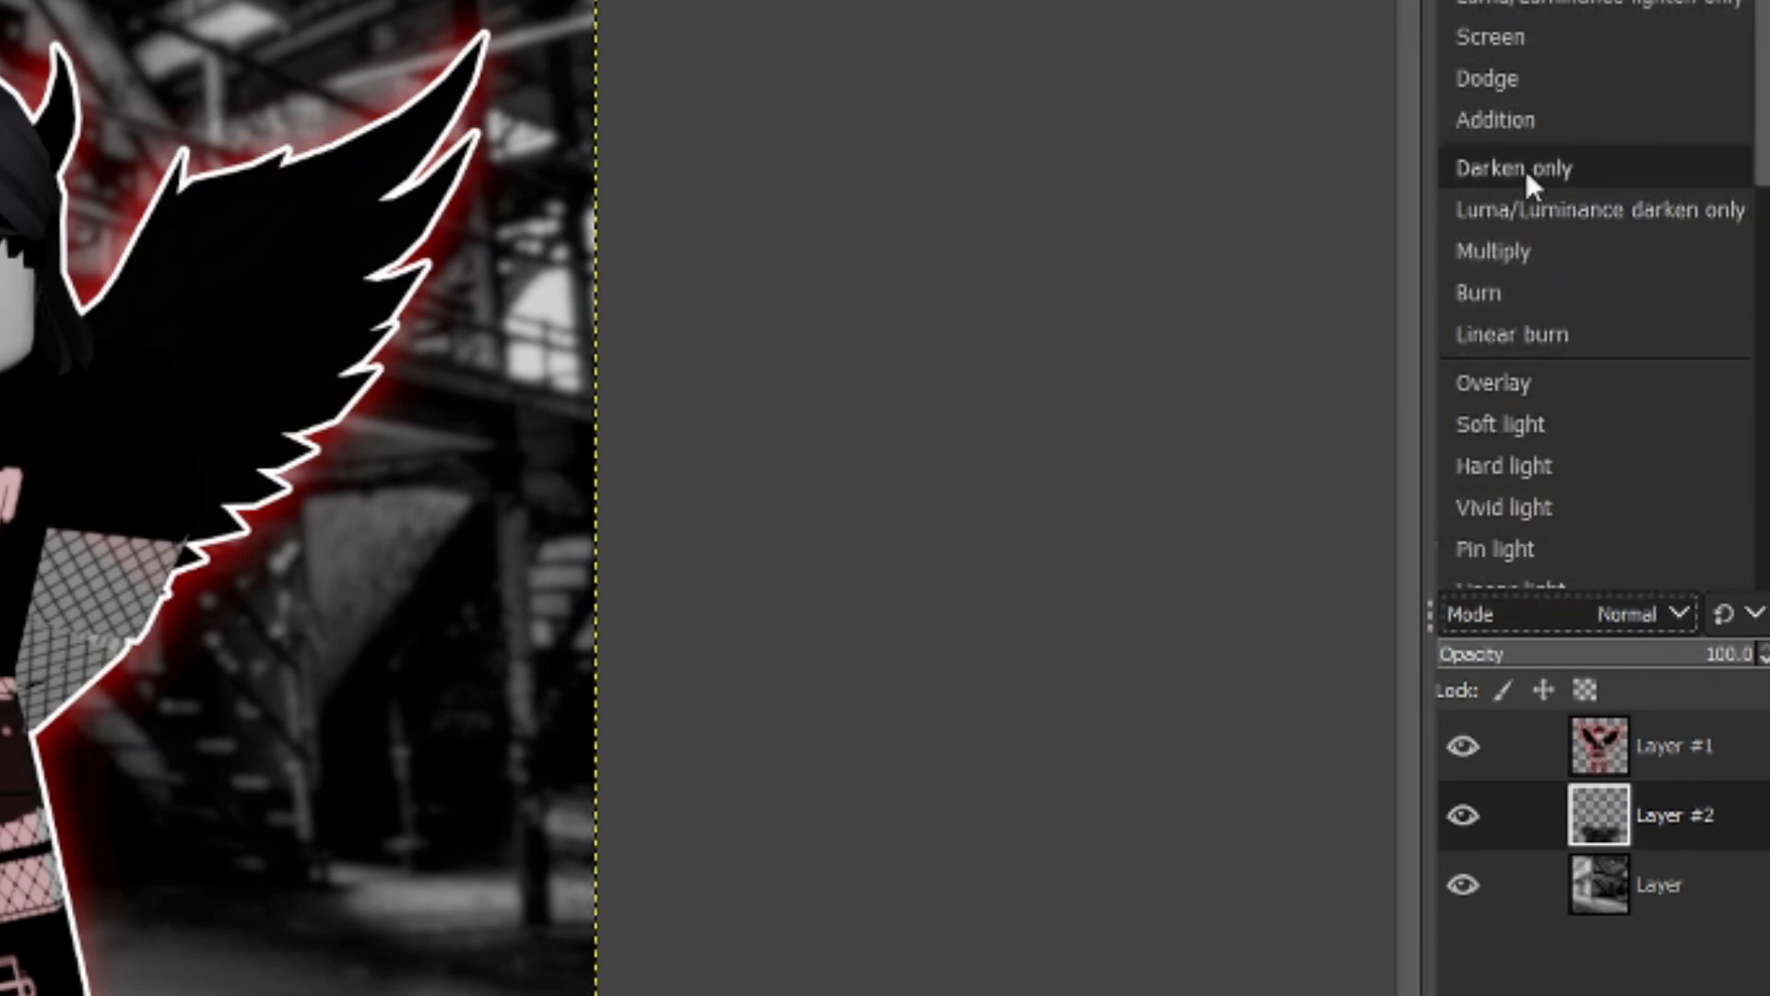
{"action": "scroll", "coordinate": [1527, 178], "scroll_direction": "down", "scroll_amount": 4}
{"action": "scroll", "coordinate": [1523, 221], "scroll_direction": "up", "scroll_amount": 2}
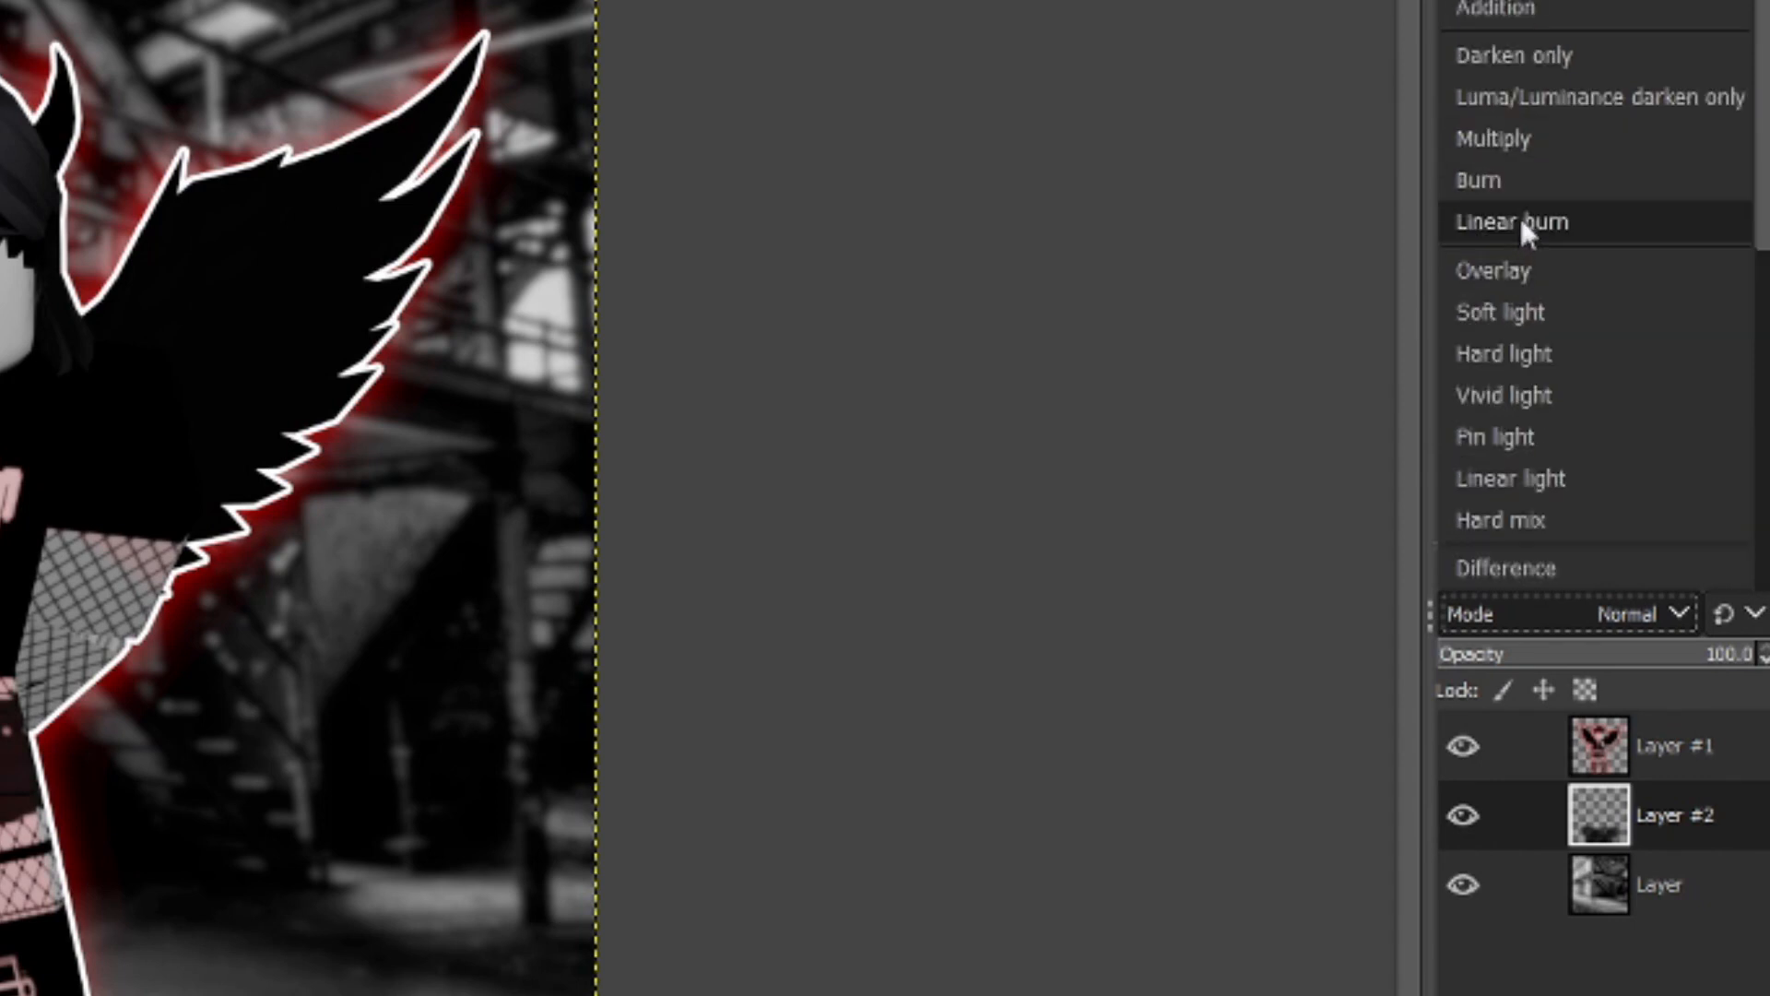
{"action": "left_click", "coordinate": [1505, 146]}
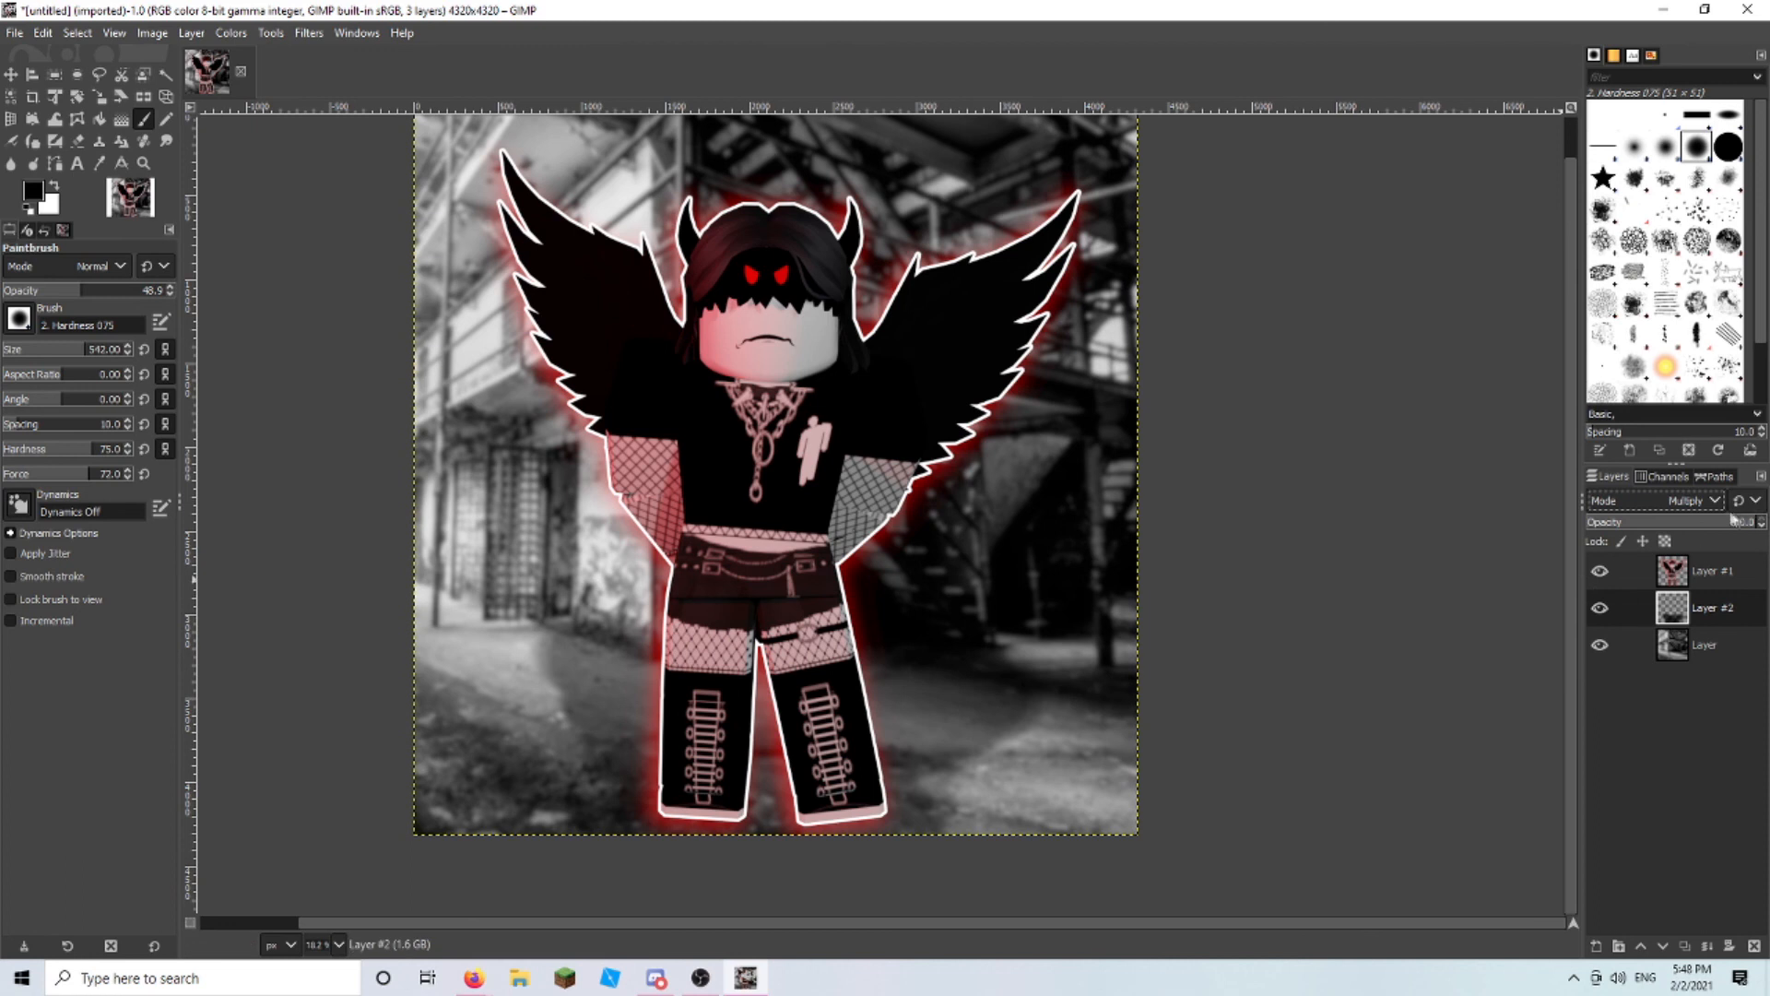
{"action": "left_click", "coordinate": [1711, 522]}
{"action": "left_click_drag", "start_coordinate": [1714, 522], "coordinate": [1731, 518]}
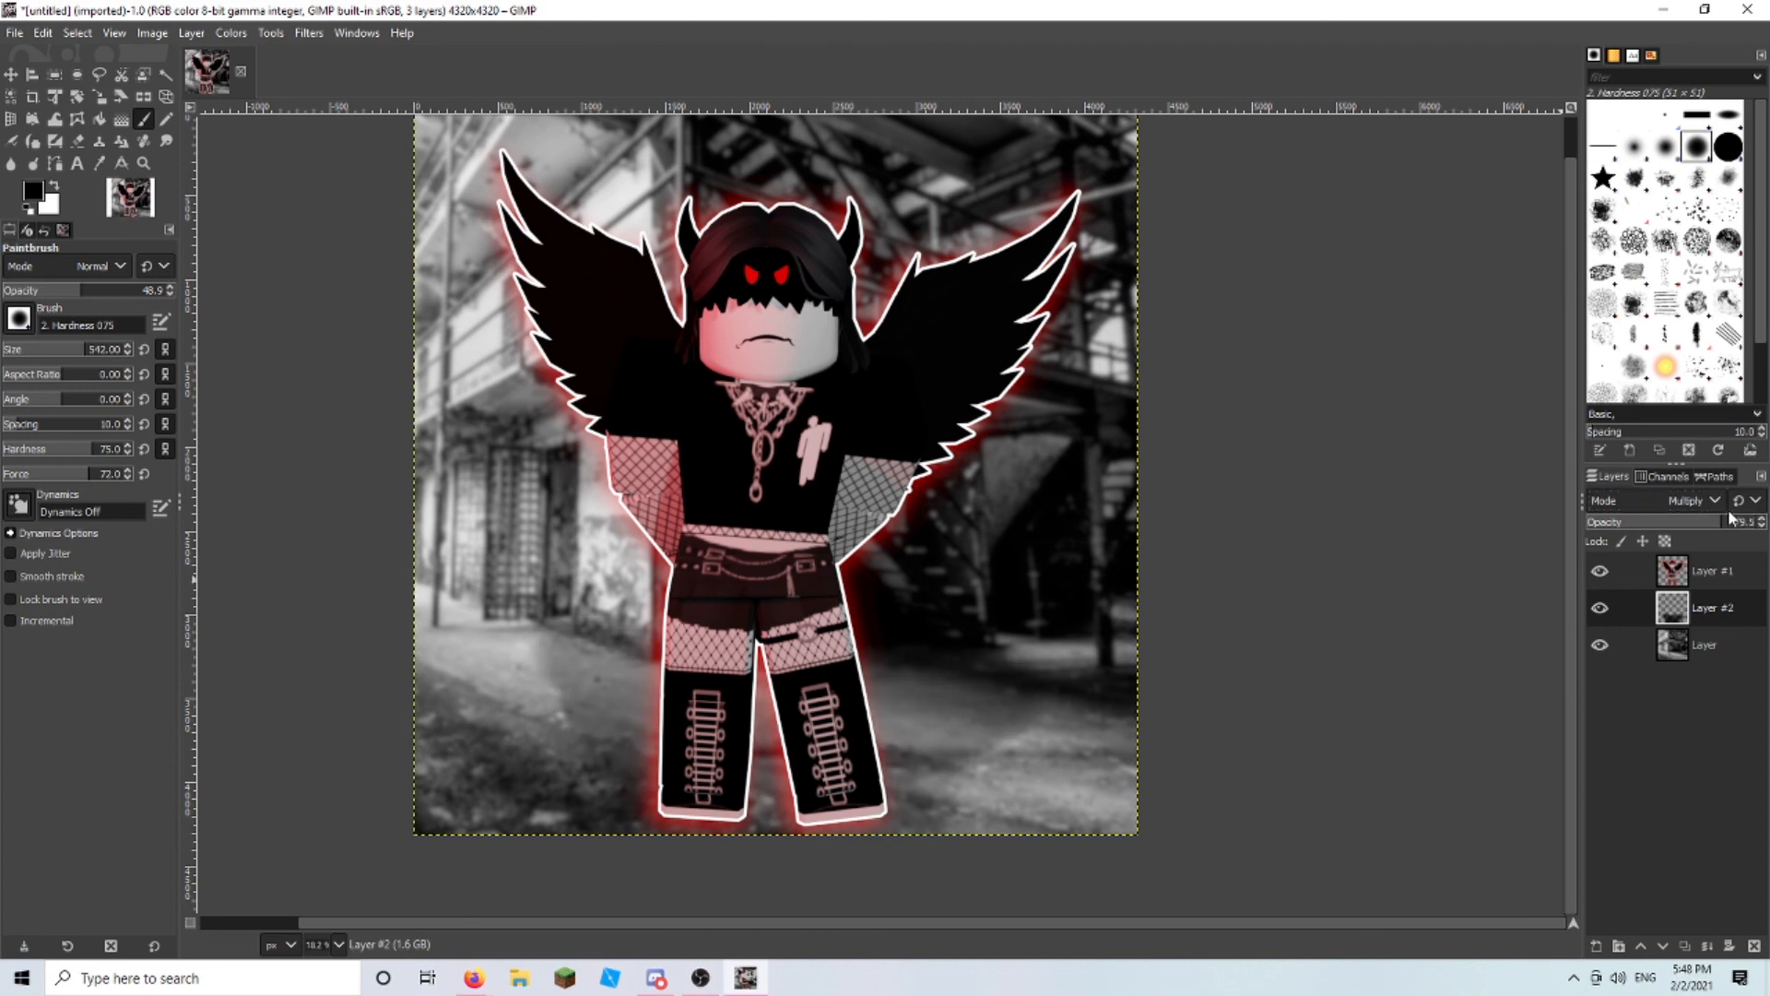